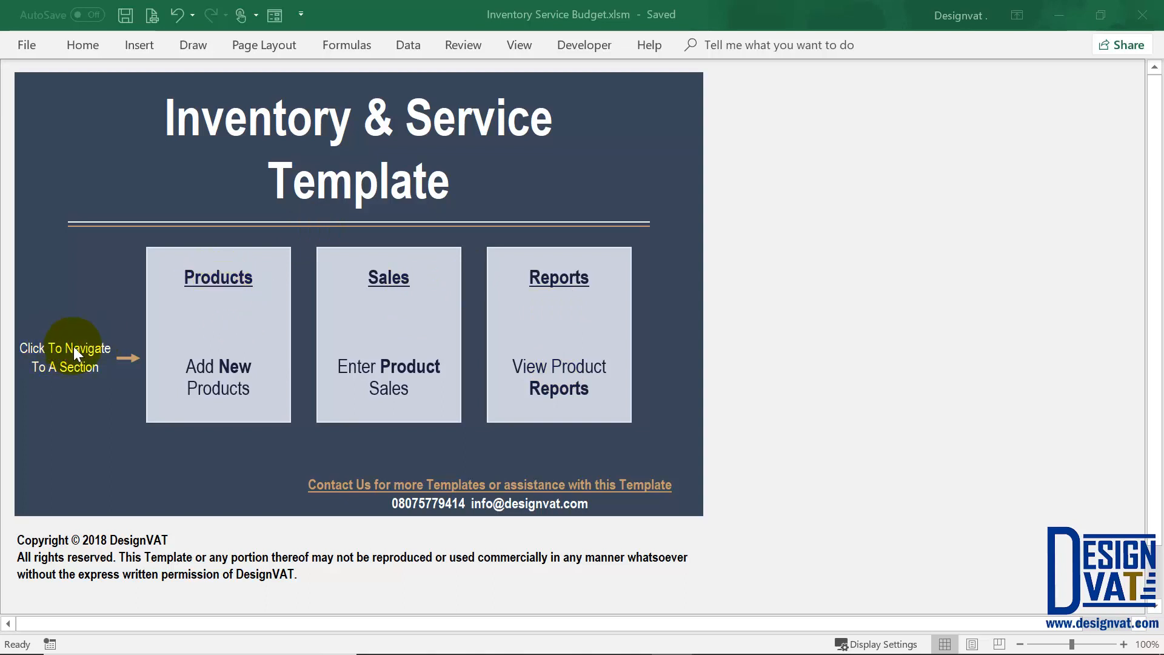
Step: Open the Product Information sheet from the Dashboard's Products box
{"action": "left_click", "coordinate": [226, 281]}
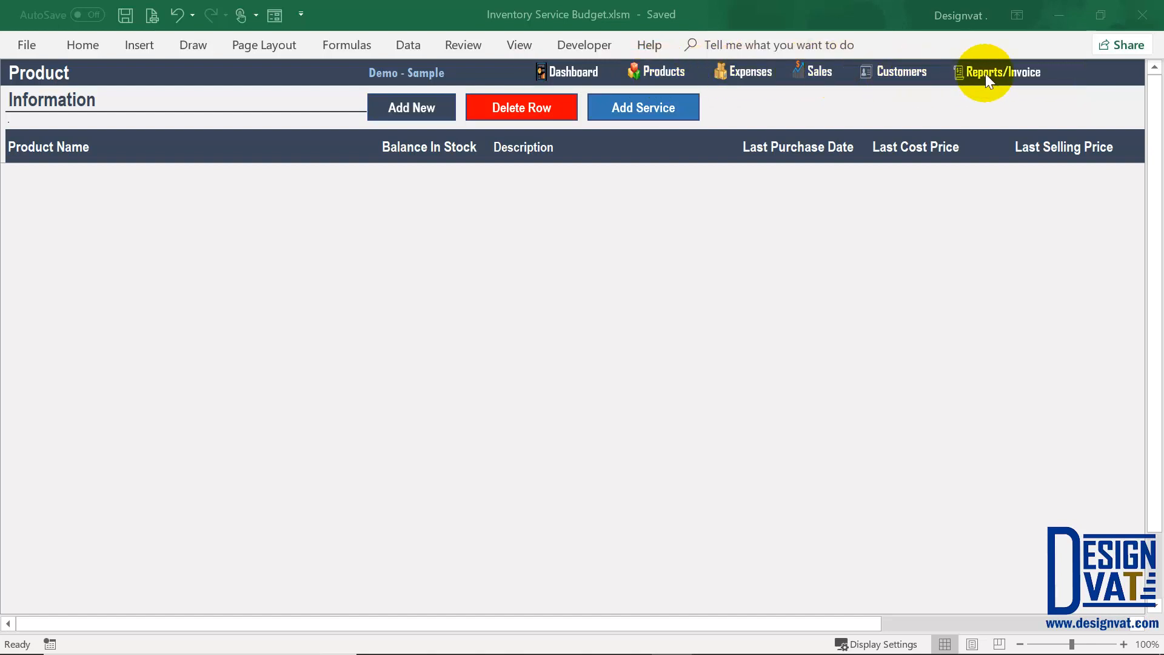
{"action": "left_click", "coordinate": [577, 71]}
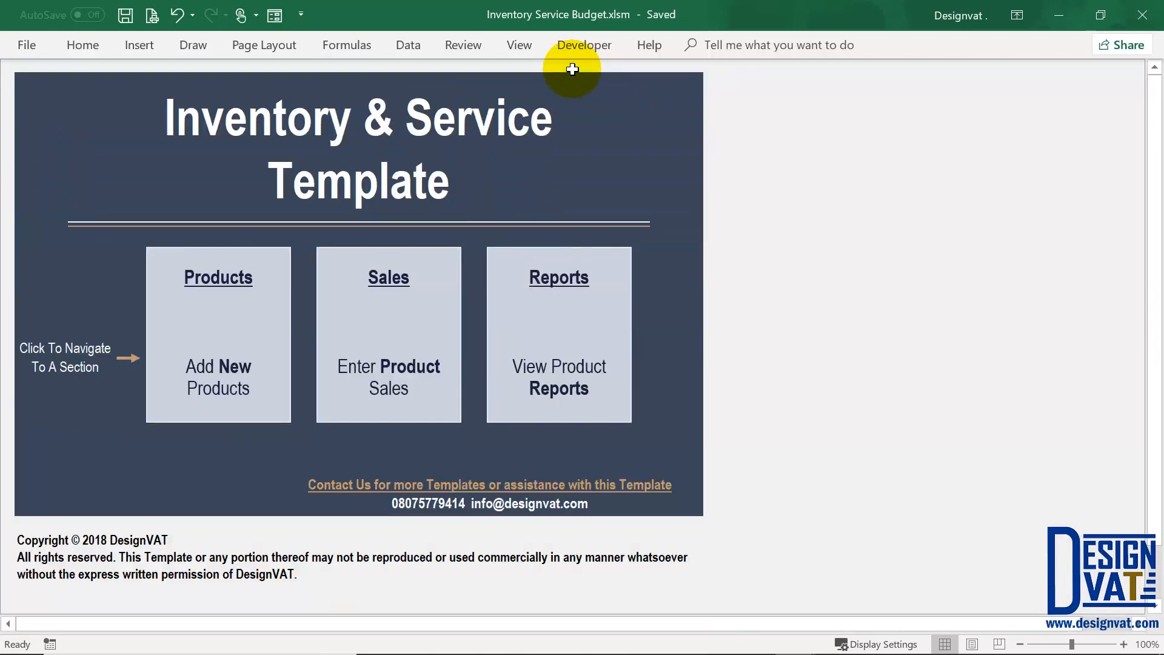
{"action": "left_click", "coordinate": [220, 295]}
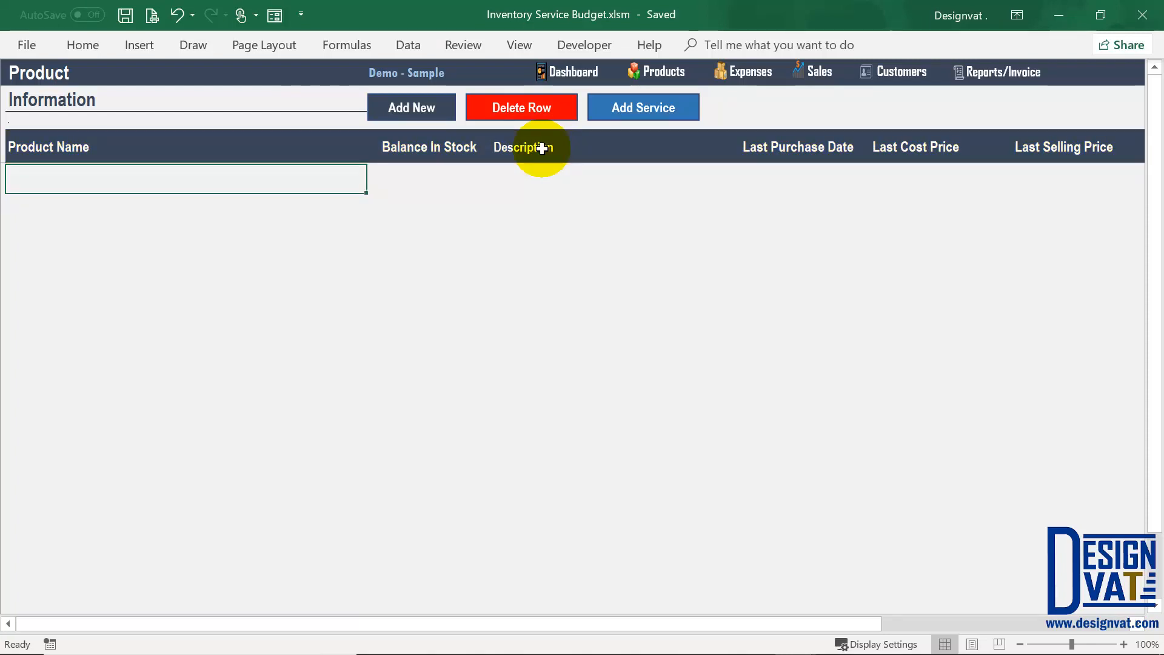
Step: Add product 'Dell Inspiron 13 7000s' with description 'Dell Laptop' and acknowledge Product Added
{"action": "left_click", "coordinate": [414, 110]}
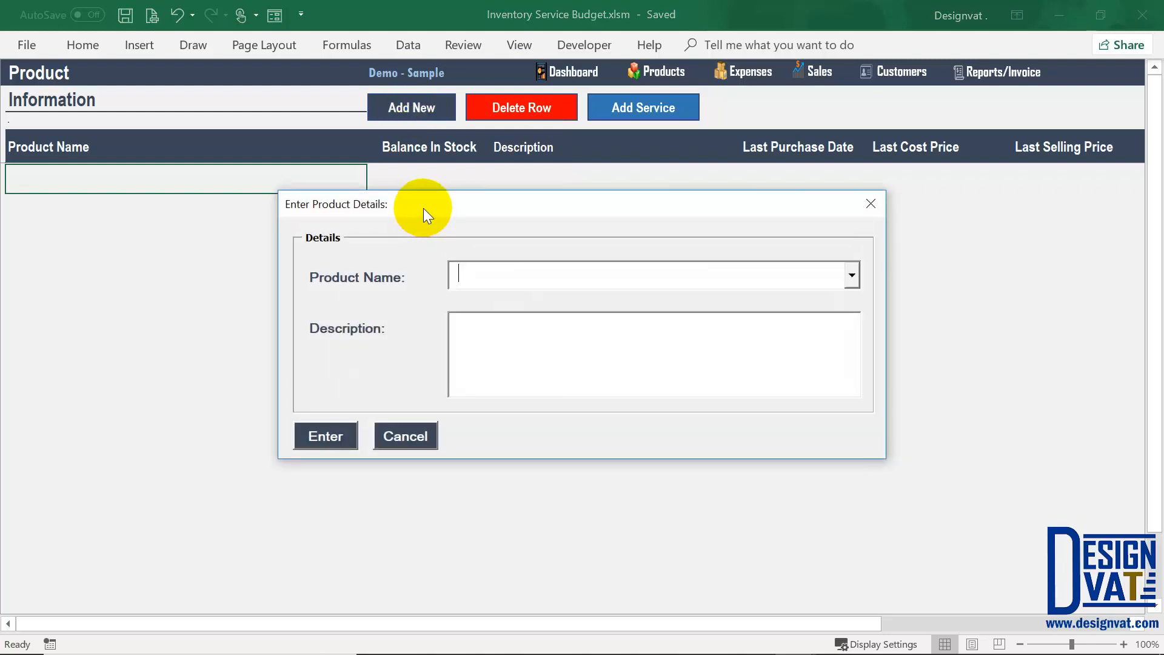
{"action": "left_click_drag", "start_coordinate": [423, 206], "coordinate": [412, 232]}
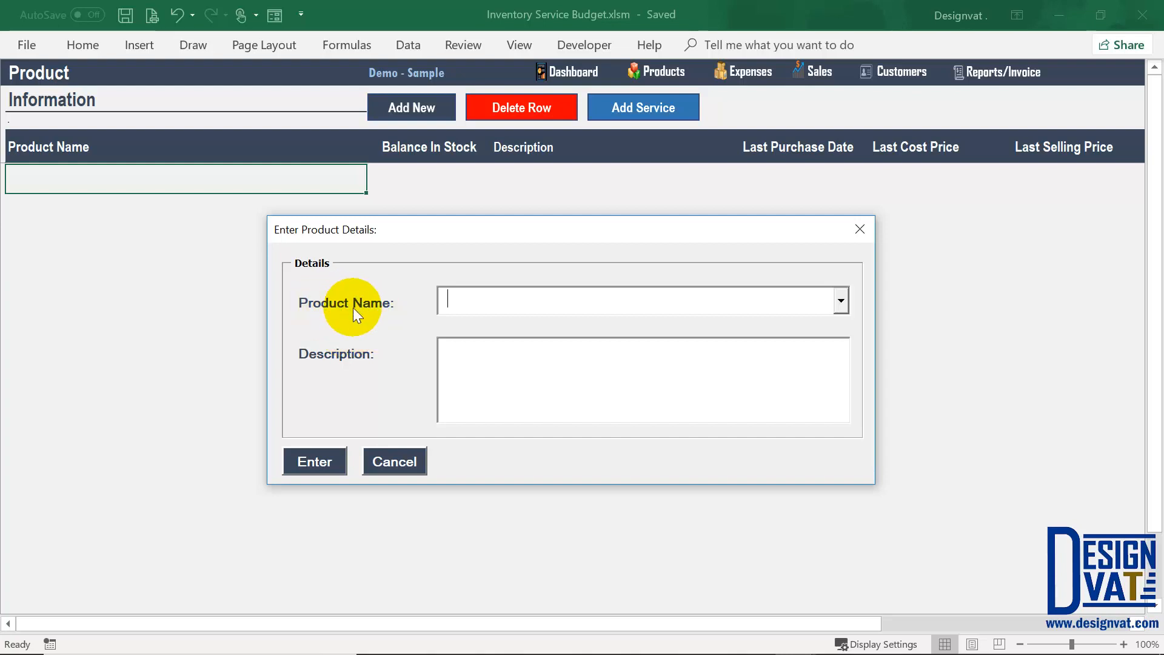
{"action": "type", "text": "Dell Inspiron 13 7000s"}
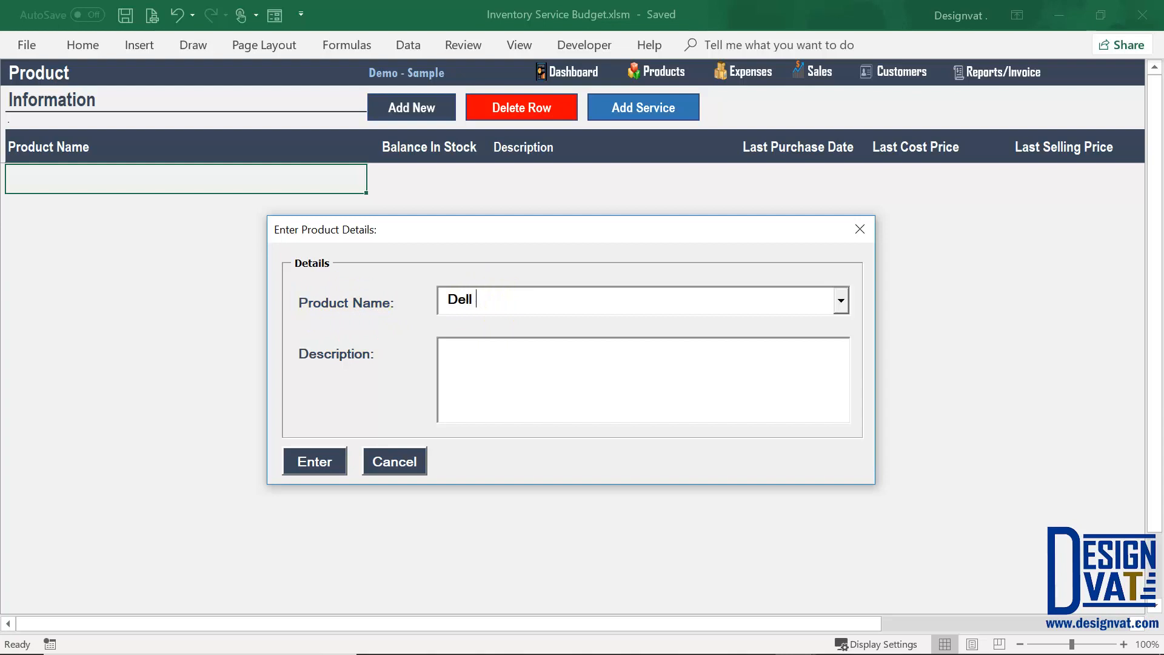
{"action": "key", "text": "Tab"}
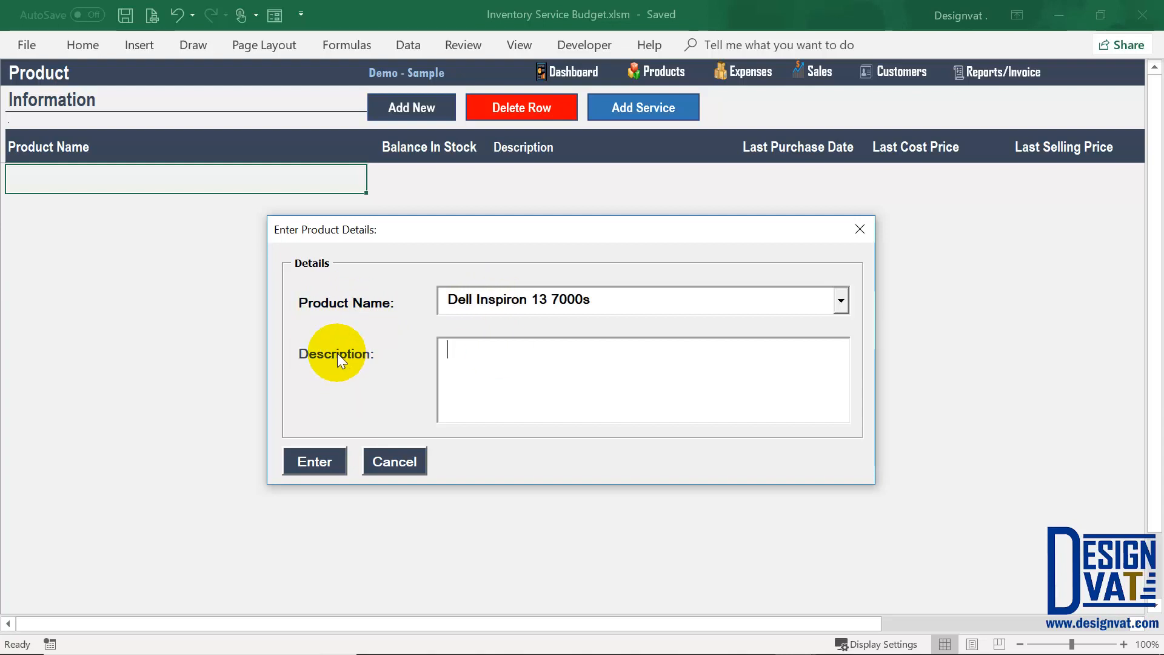
{"action": "type", "text": "Dell "}
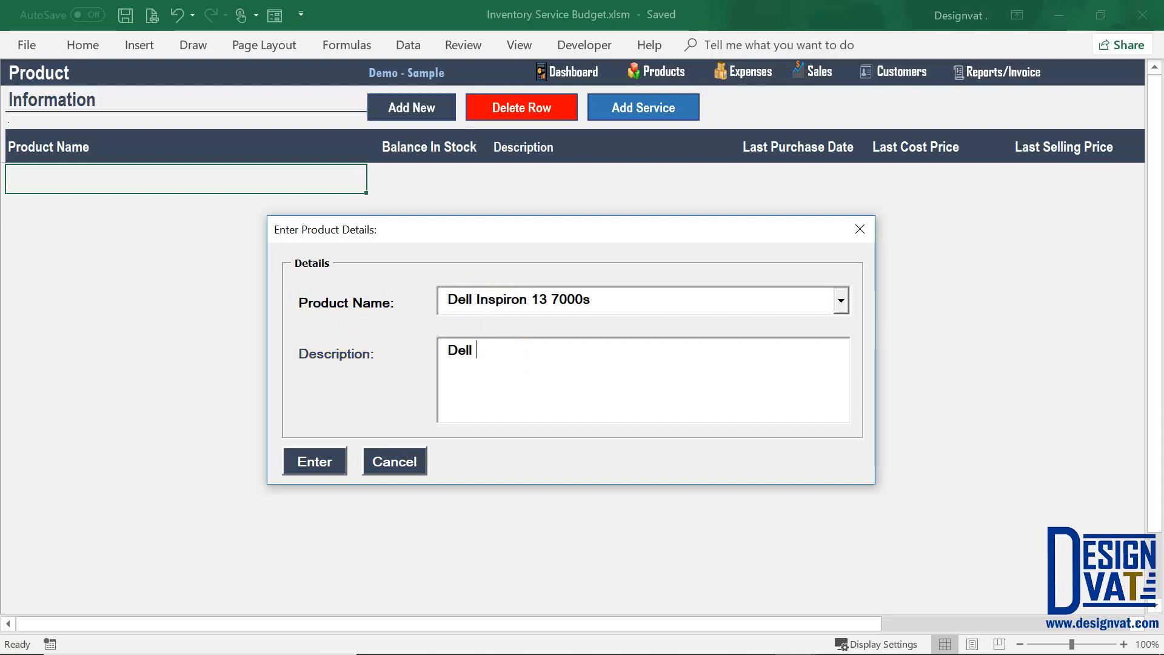
{"action": "type", "text": "Laptop"}
{"action": "left_click_drag", "start_coordinate": [522, 358], "coordinate": [445, 348]}
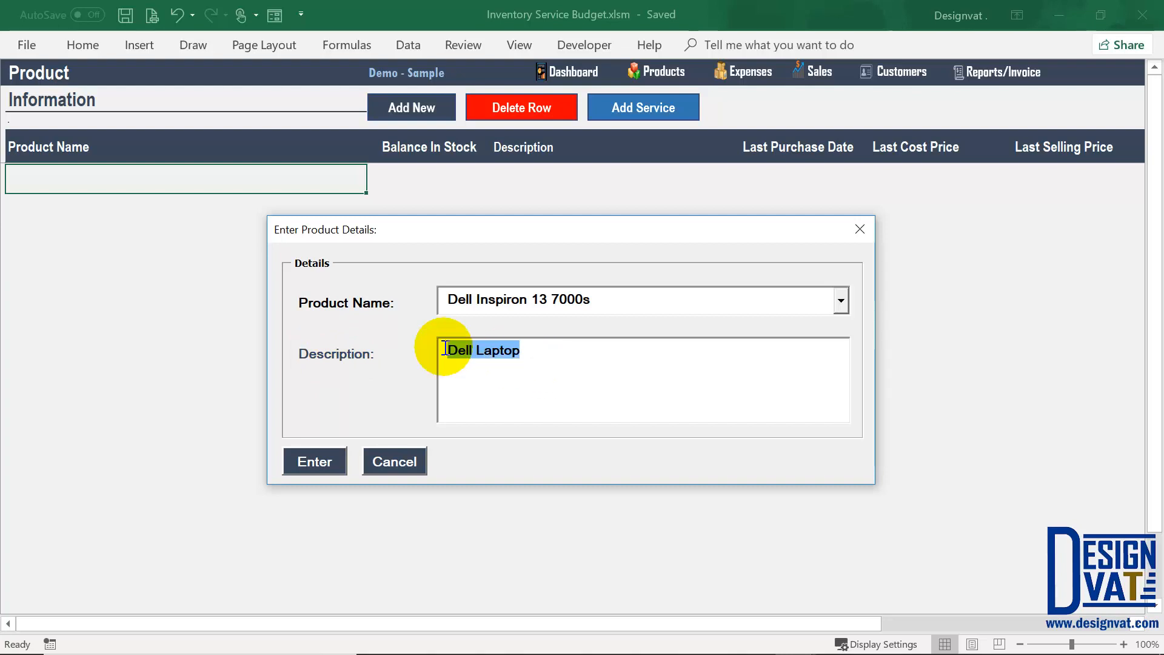
{"action": "left_click", "coordinate": [459, 353]}
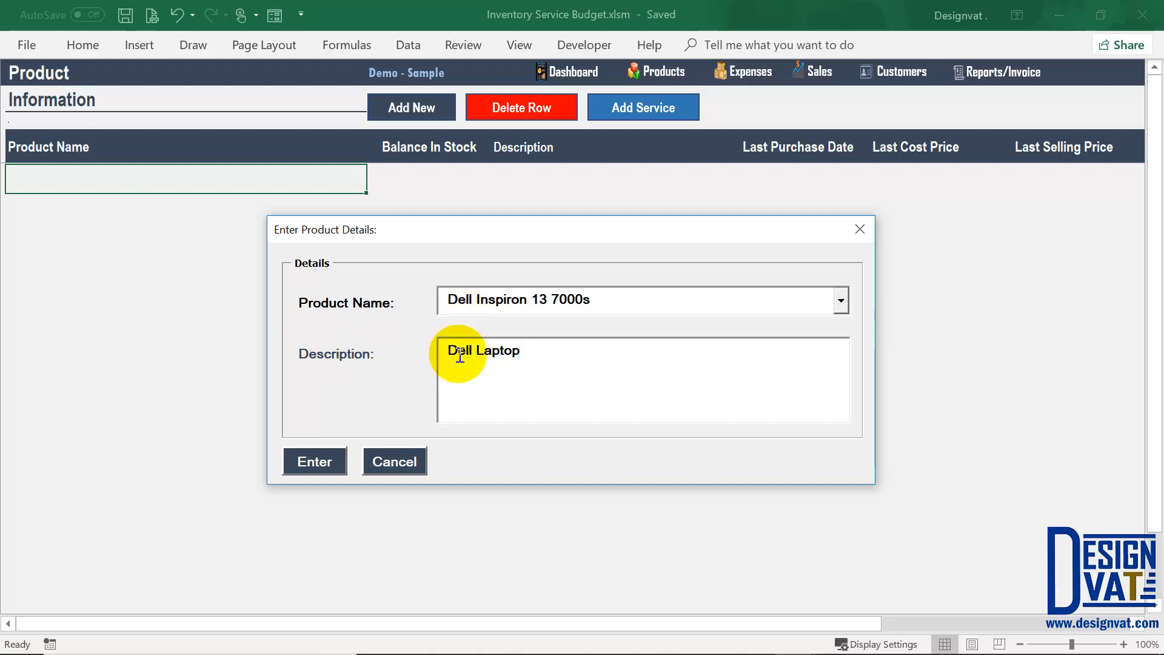
{"action": "left_click", "coordinate": [315, 459]}
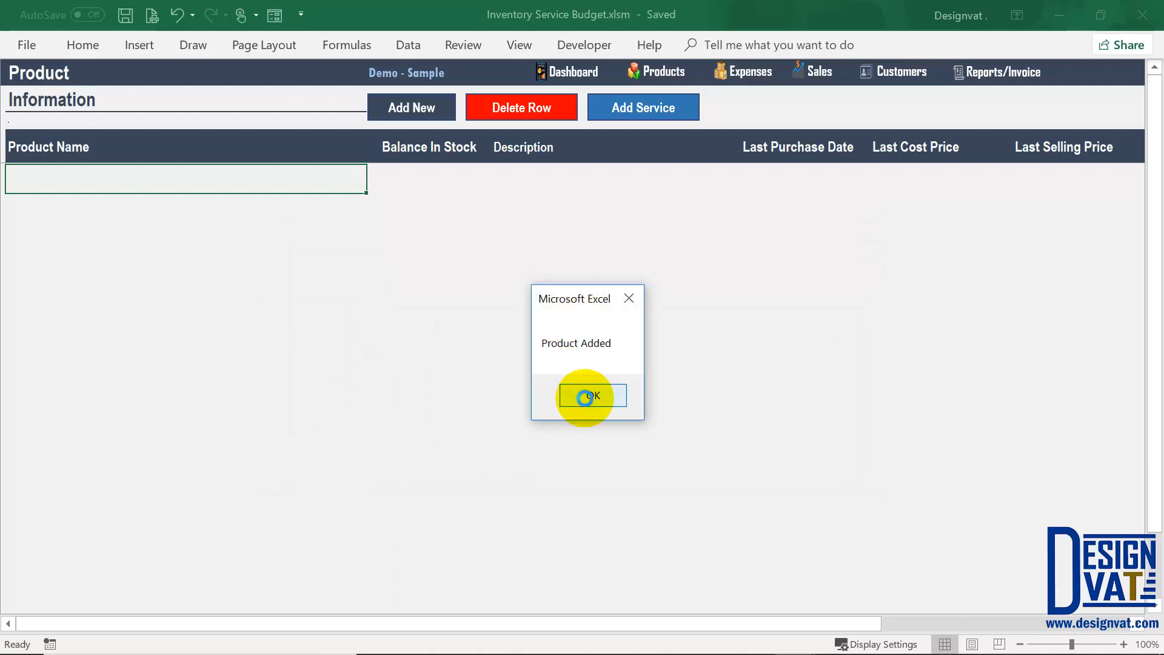
{"action": "left_click", "coordinate": [586, 395]}
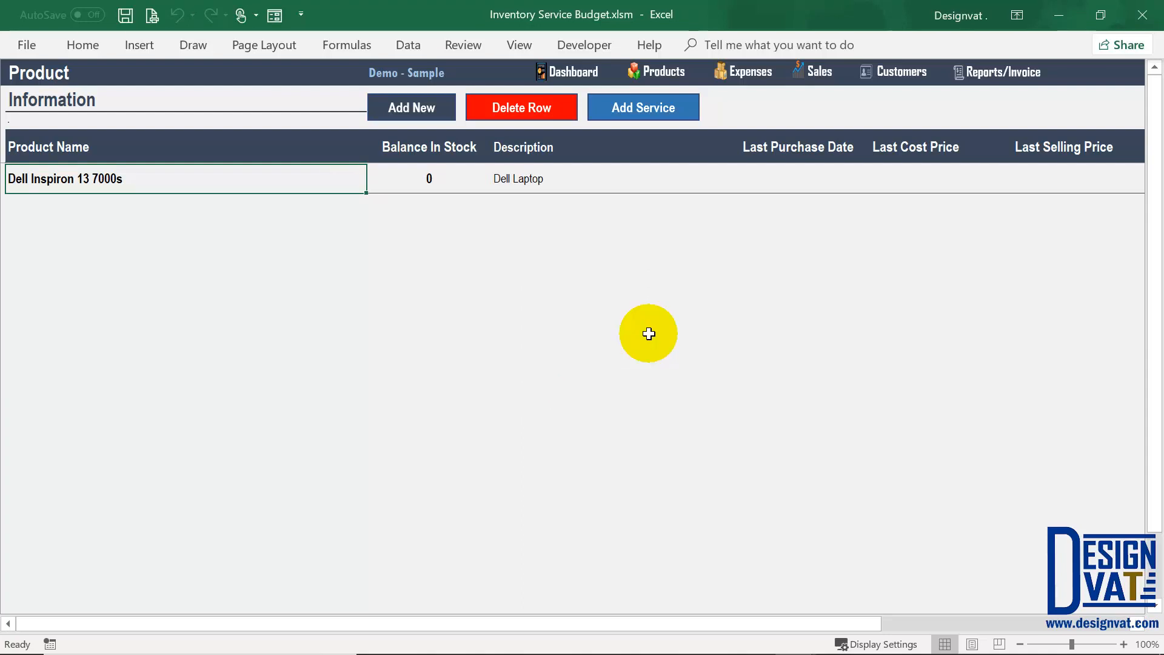
Step: Add 'Lenovo IdeaPad 330' as a new product without a description
{"action": "left_click", "coordinate": [414, 108]}
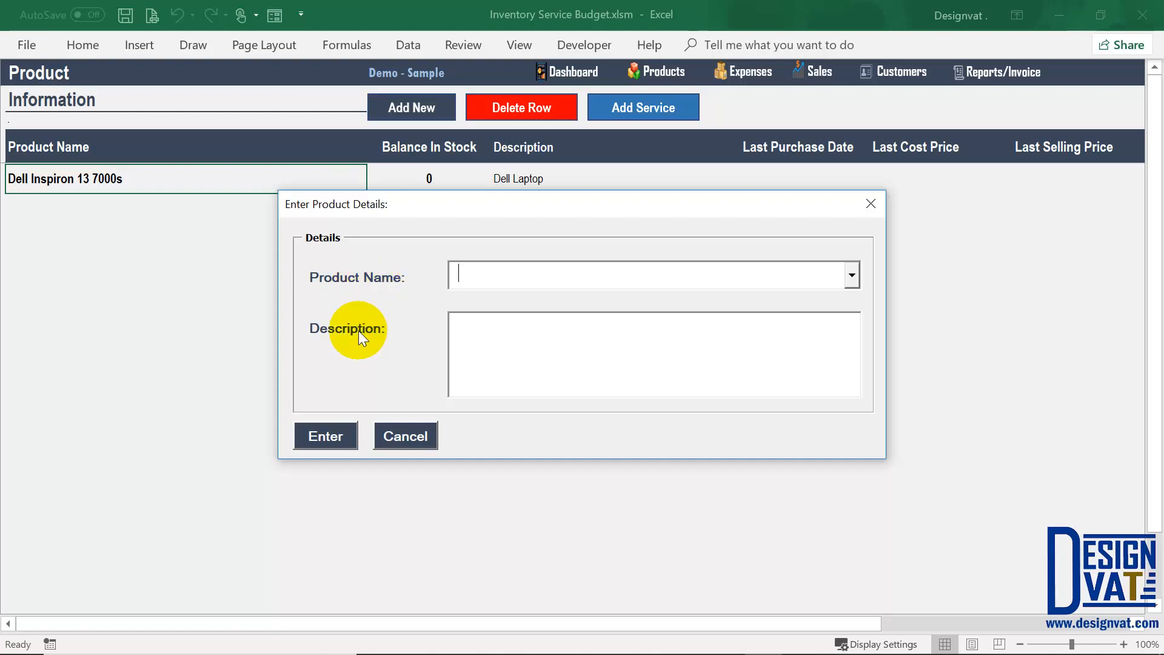
{"action": "type", "text": "Lenovo IdeaPad 330"}
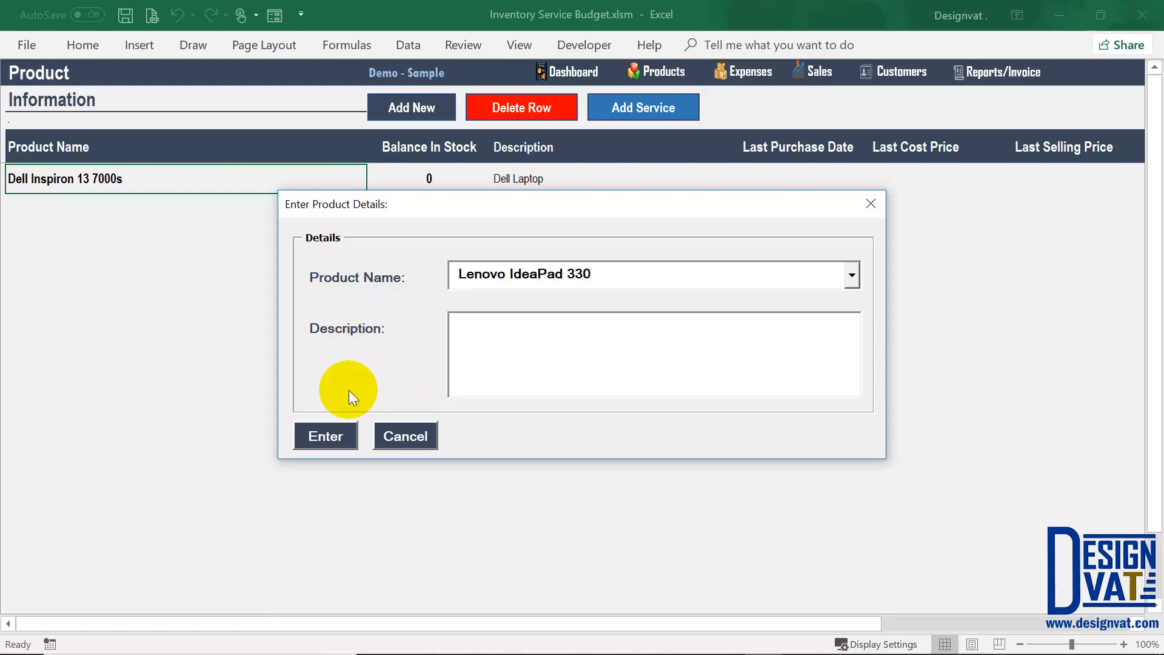
{"action": "left_click", "coordinate": [331, 437]}
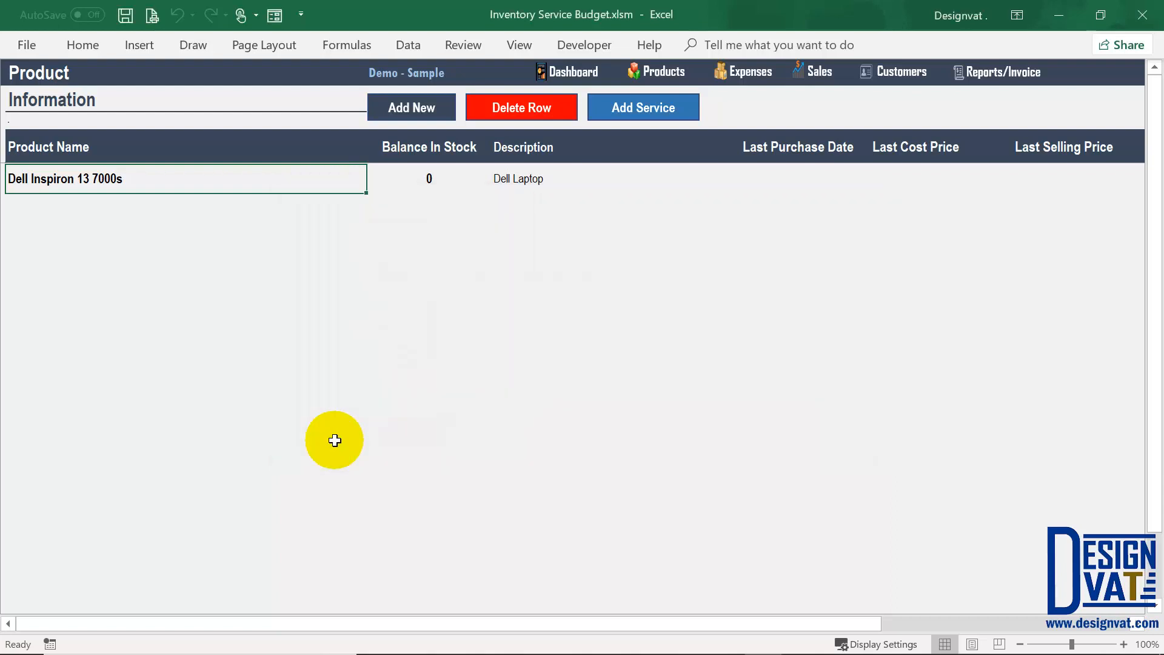
{"action": "left_click", "coordinate": [589, 400]}
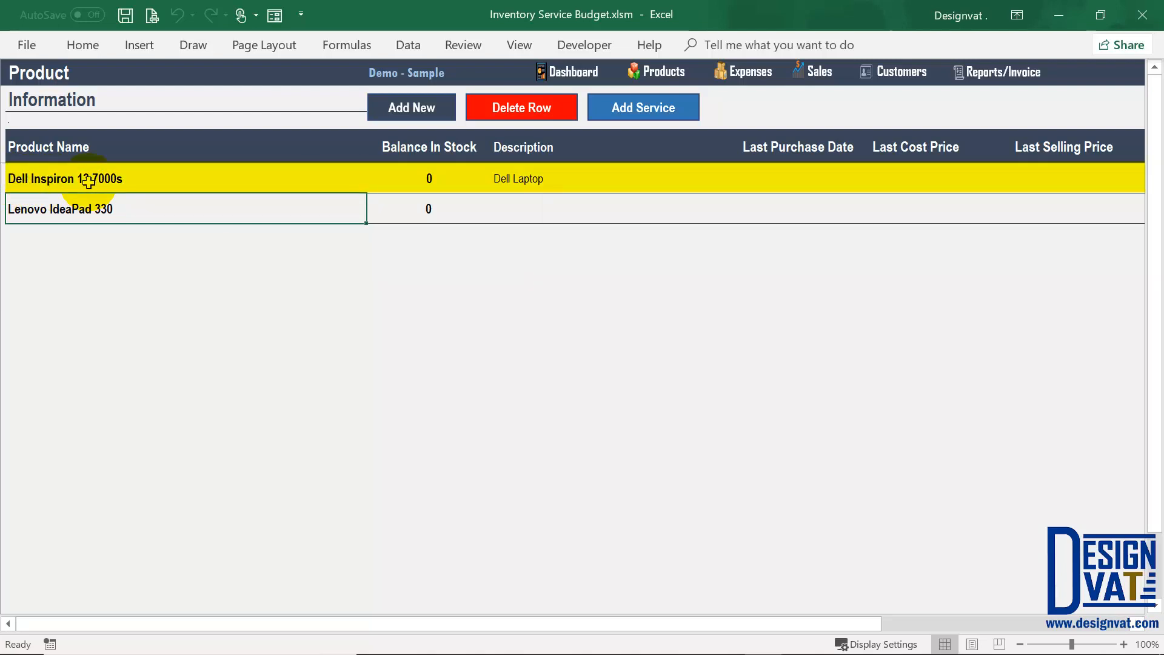
Step: Select the Lenovo row, then open and cancel an empty product entry form
{"action": "left_click", "coordinate": [48, 212]}
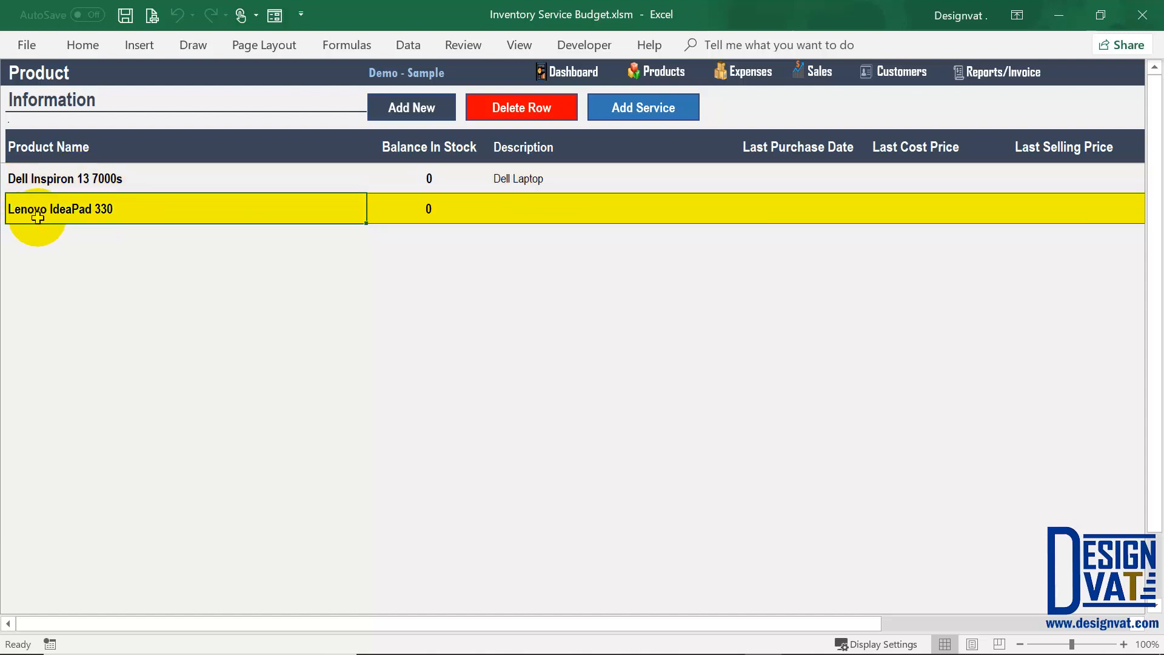
{"action": "left_click", "coordinate": [394, 109]}
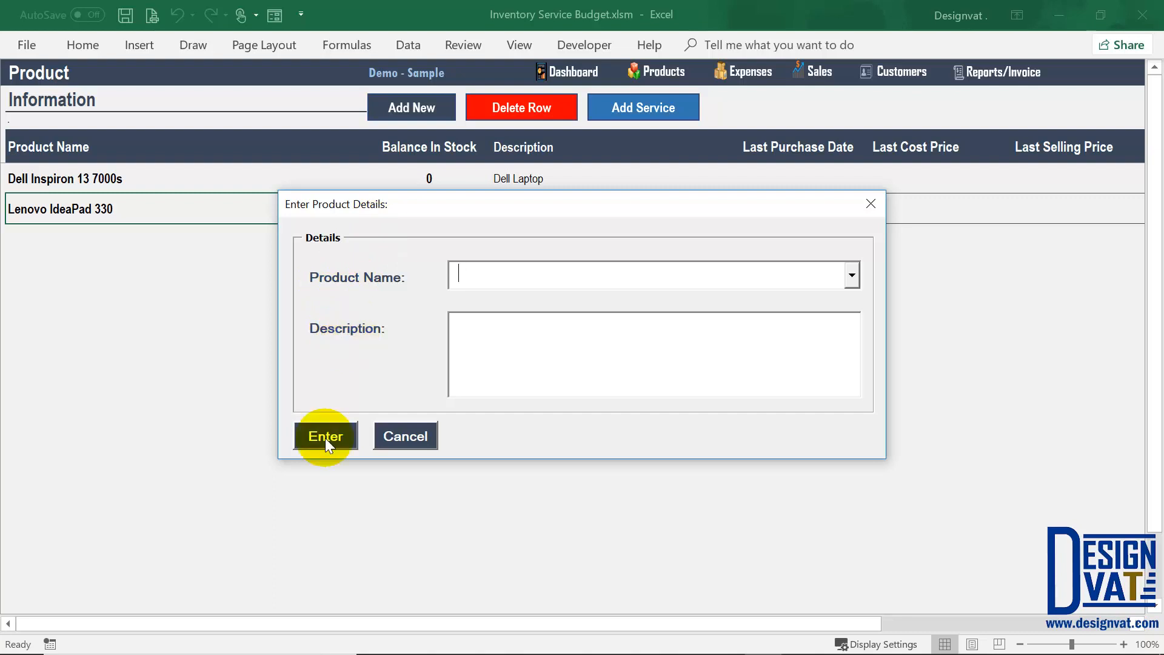
{"action": "left_click", "coordinate": [417, 436]}
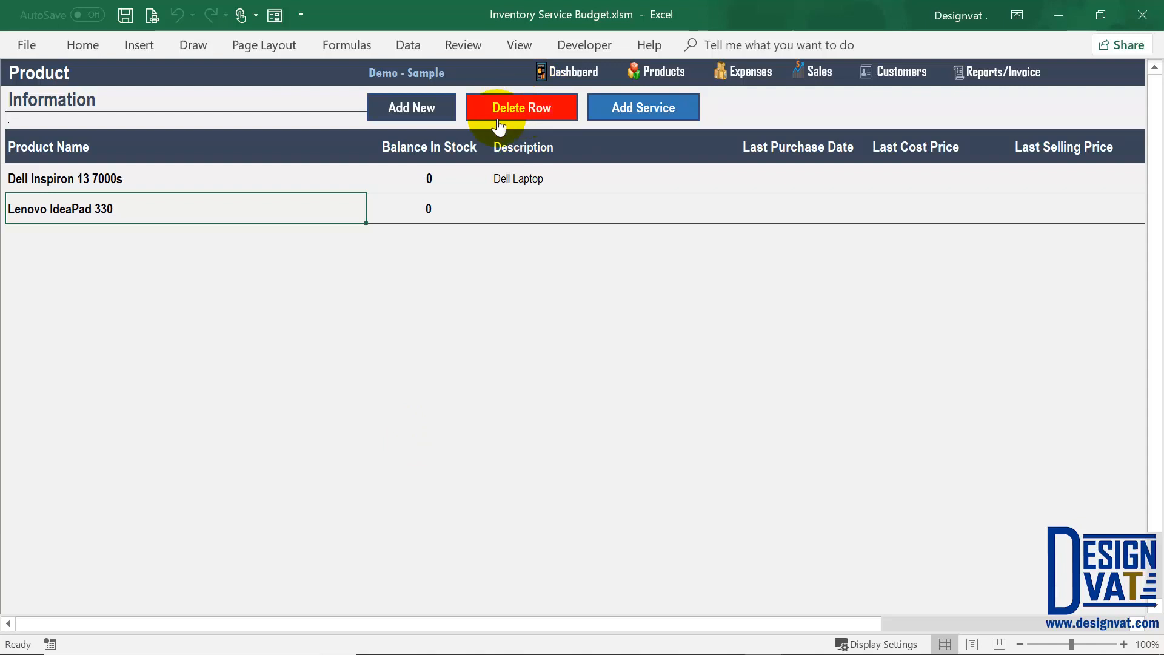
Step: Decline deleting the Dell Inspiron row, then go to the Service Information sheet
{"action": "left_click", "coordinate": [77, 171]}
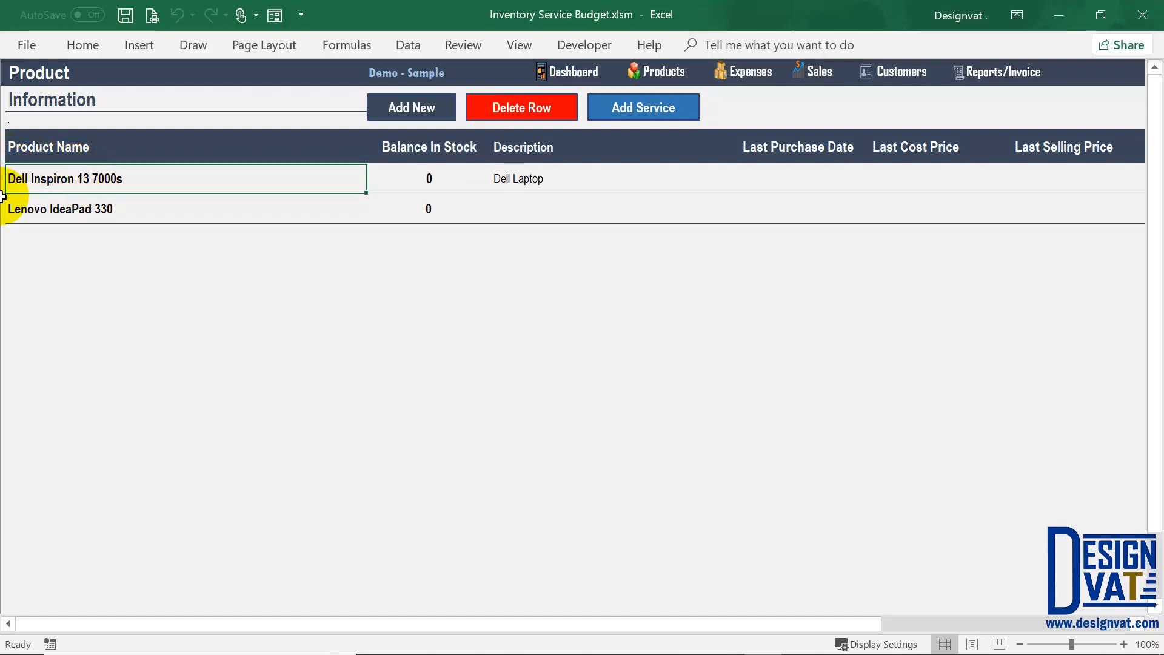
{"action": "left_click", "coordinate": [521, 115]}
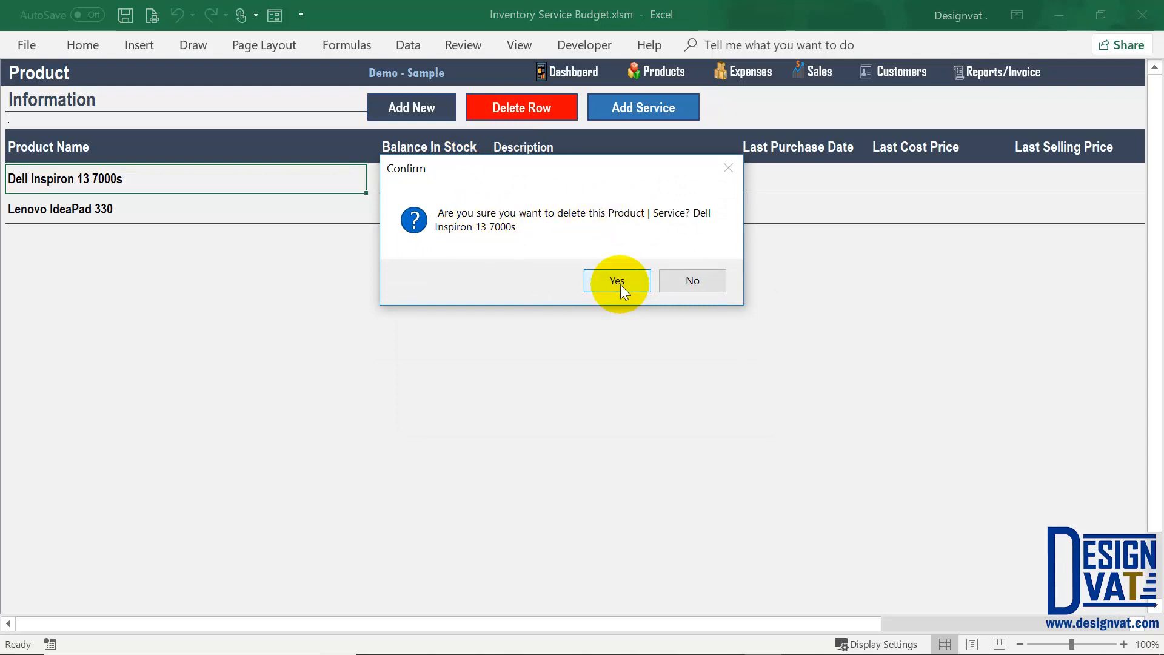
{"action": "left_click", "coordinate": [682, 276]}
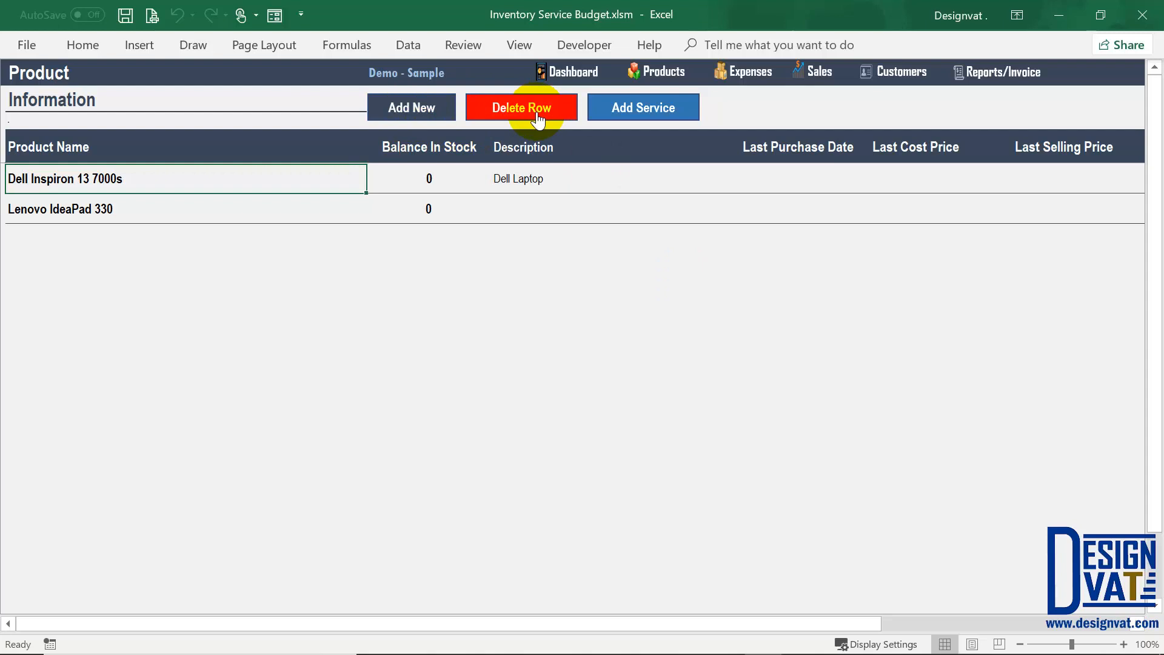
{"action": "left_click", "coordinate": [640, 121]}
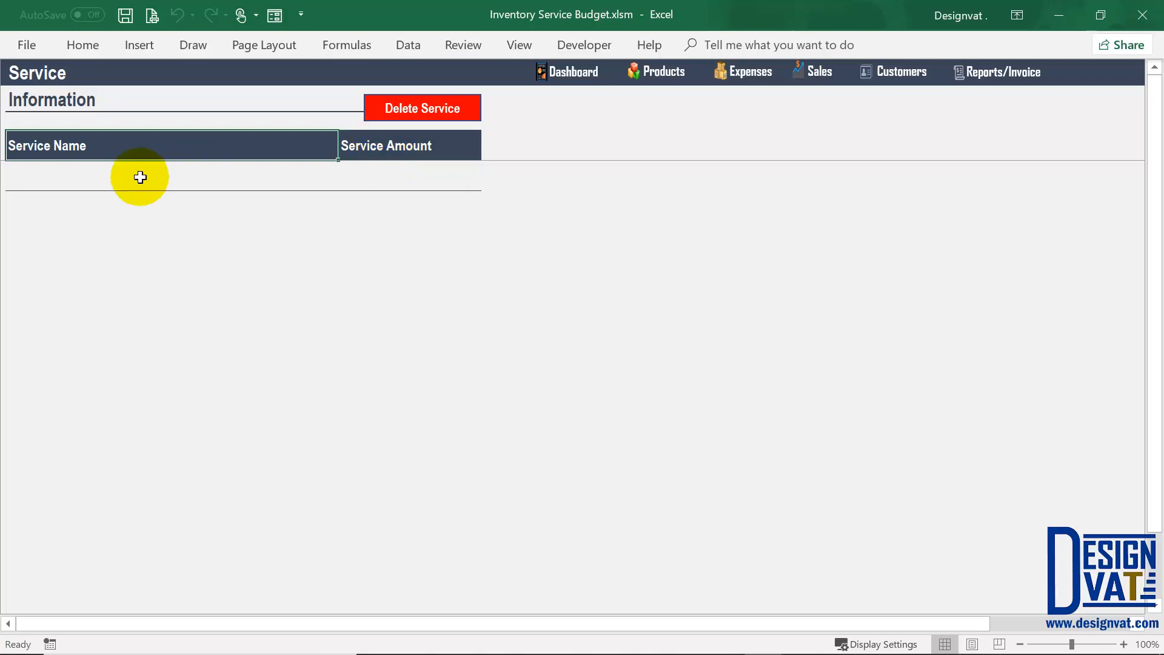
Step: Enter service 'Microsoft Excel 2013 (Installation)' with amount 70000
{"action": "left_click", "coordinate": [85, 174]}
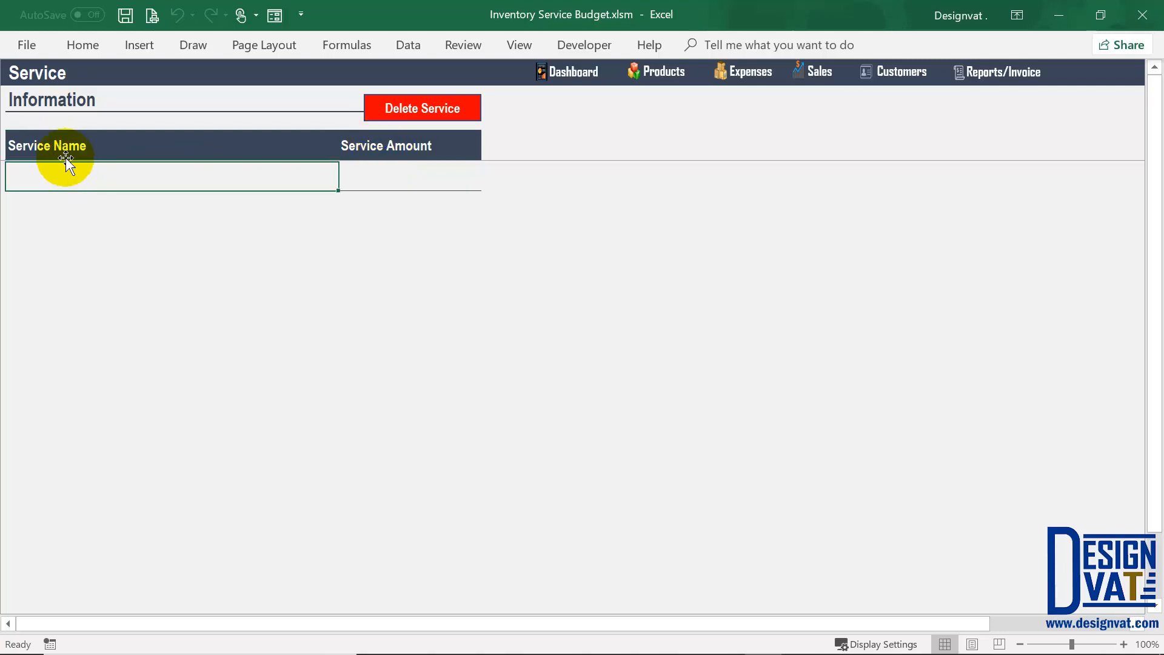
{"action": "type", "text": "Microsoft Excel 2013 (Installation"}
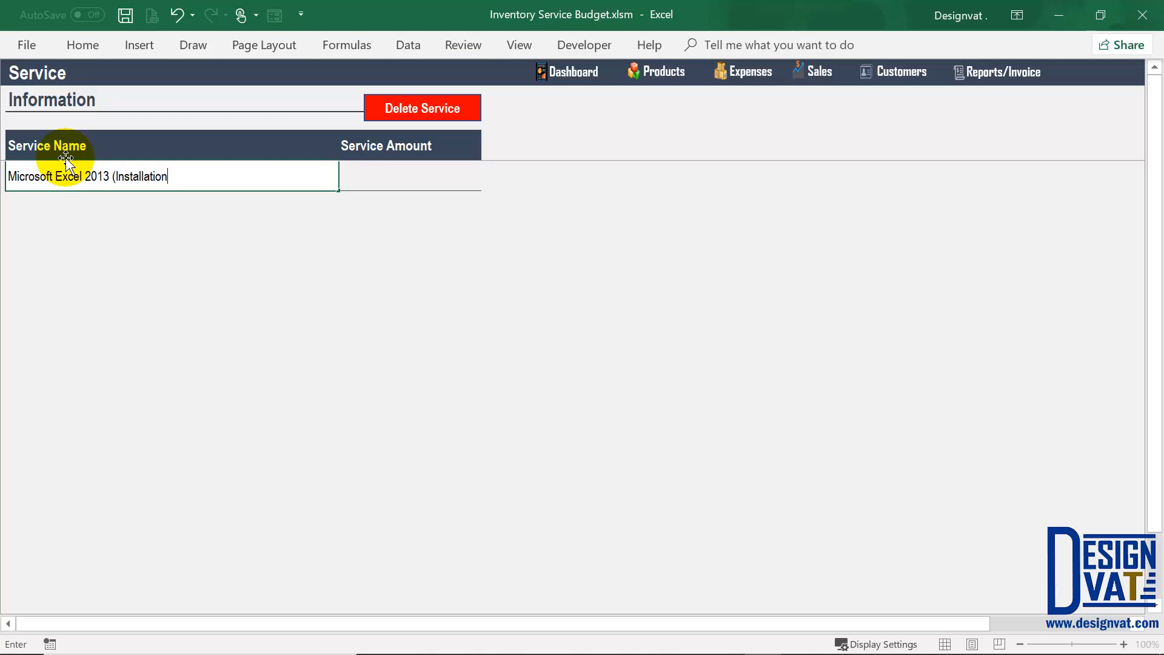
{"action": "type", "text": ")"}
{"action": "key", "text": "Tab"}
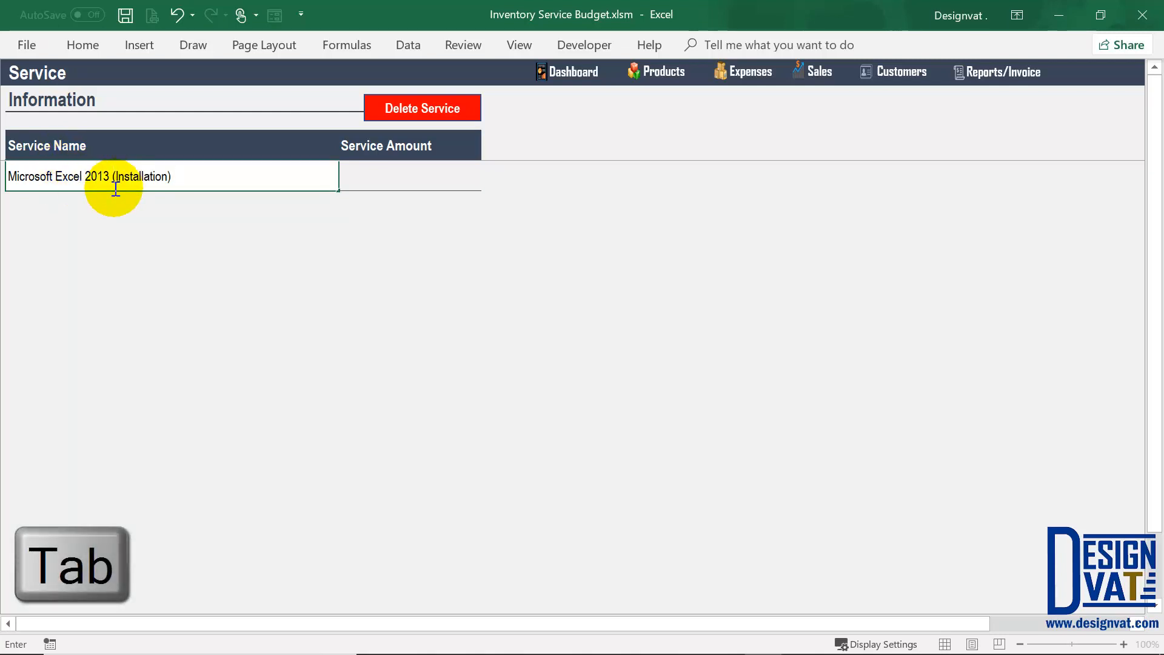
{"action": "left_click", "coordinate": [379, 177]}
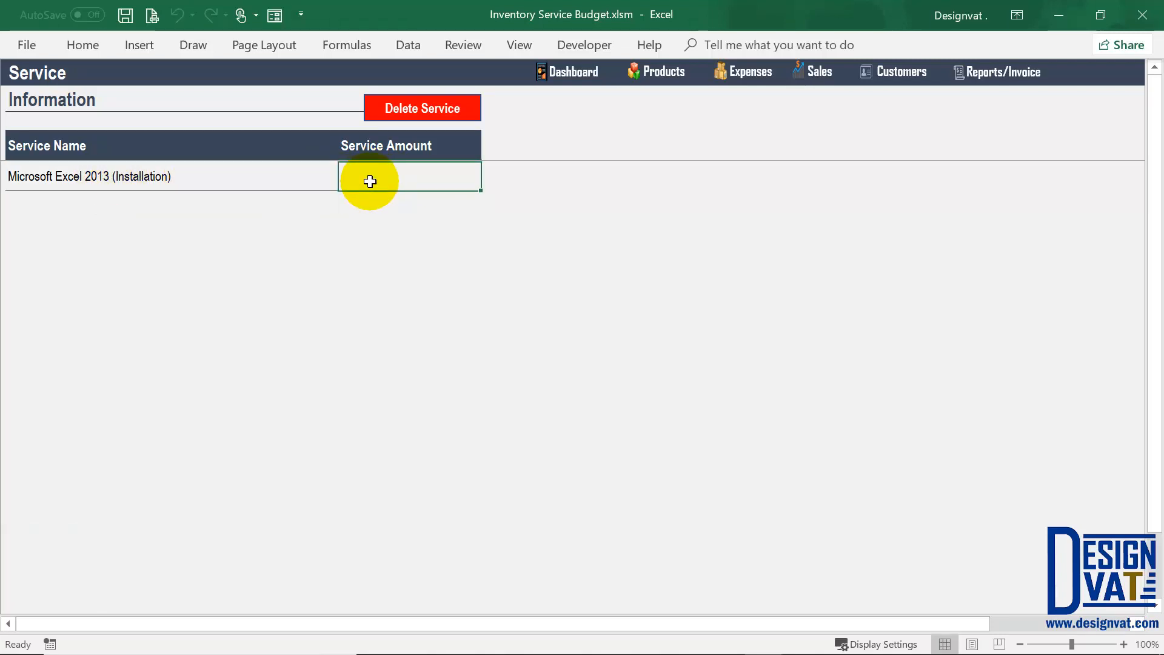
{"action": "type", "text": "70000"}
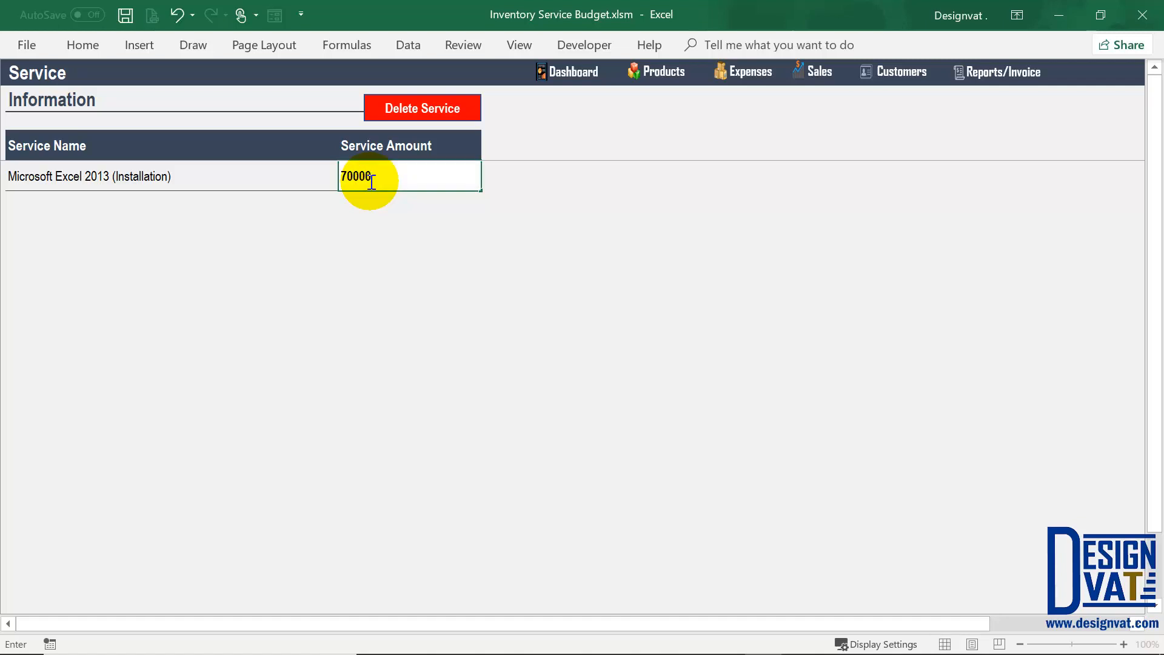
{"action": "key", "text": "Return"}
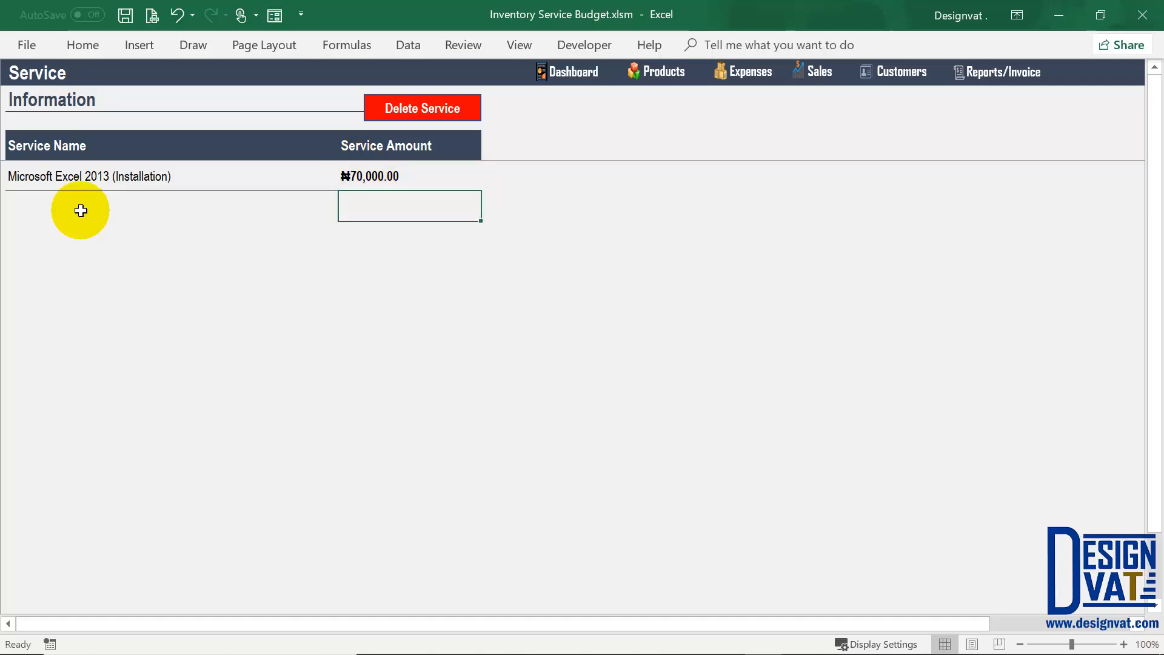
Step: Add 'Microsoft Excel 2016 (Installation)' at 90000 by copying and editing the name above
{"action": "left_click", "coordinate": [55, 204]}
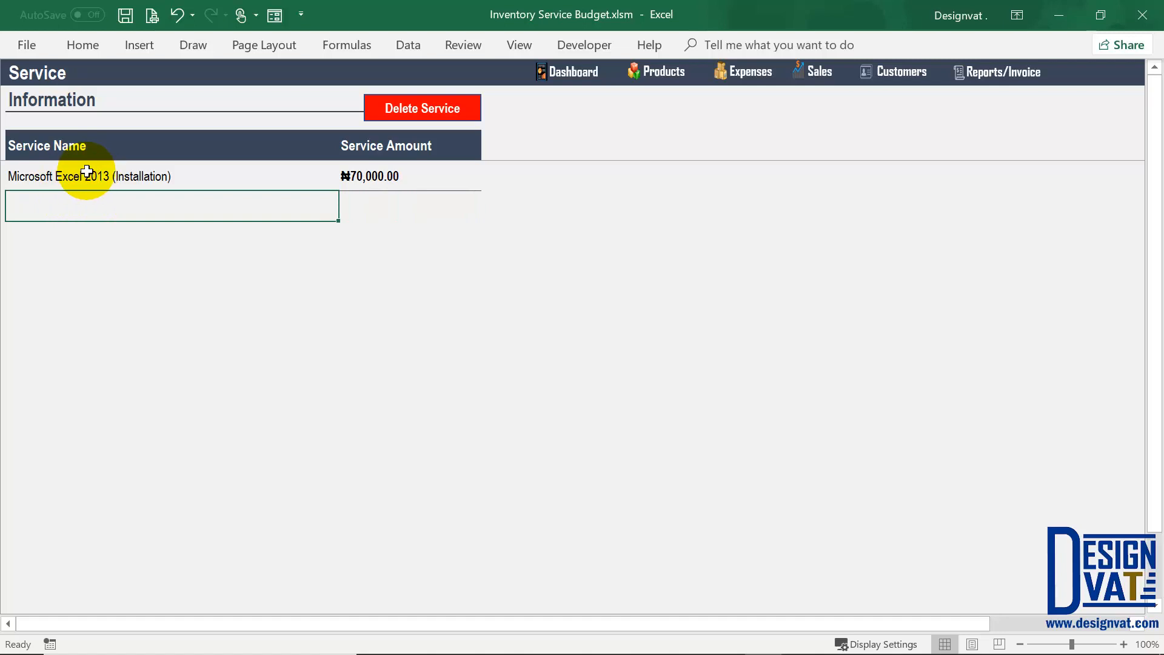
{"action": "key", "text": "ctrl+apostrophe"}
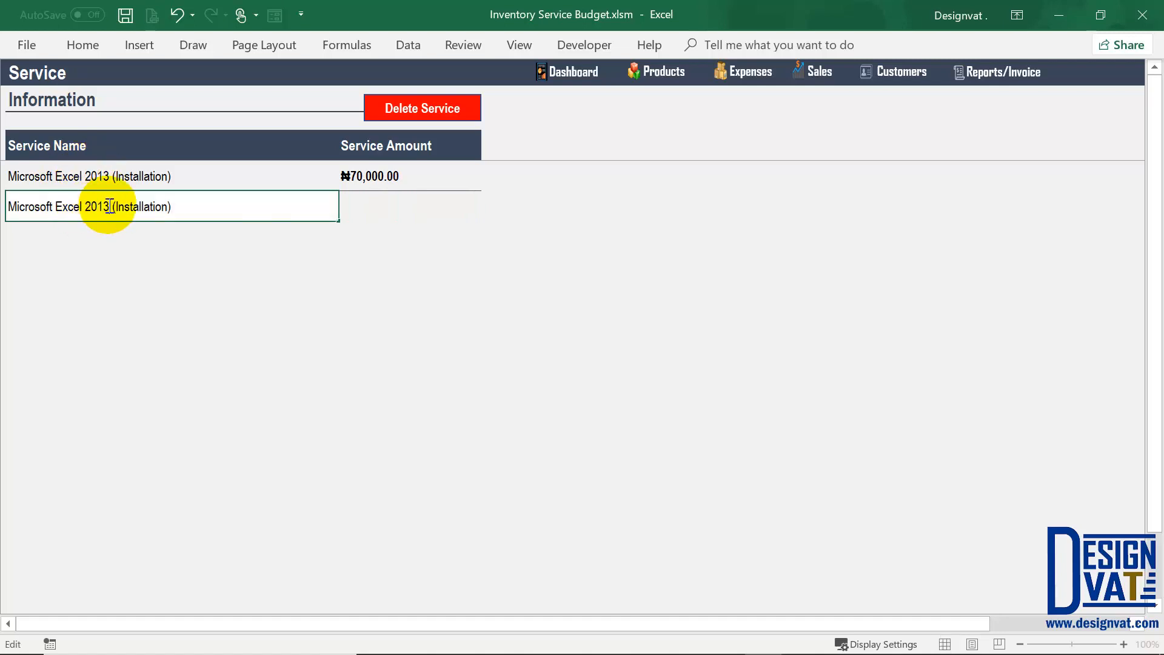
{"action": "key", "text": "BackSpace"}
{"action": "type", "text": "6"}
{"action": "key", "text": "Return"}
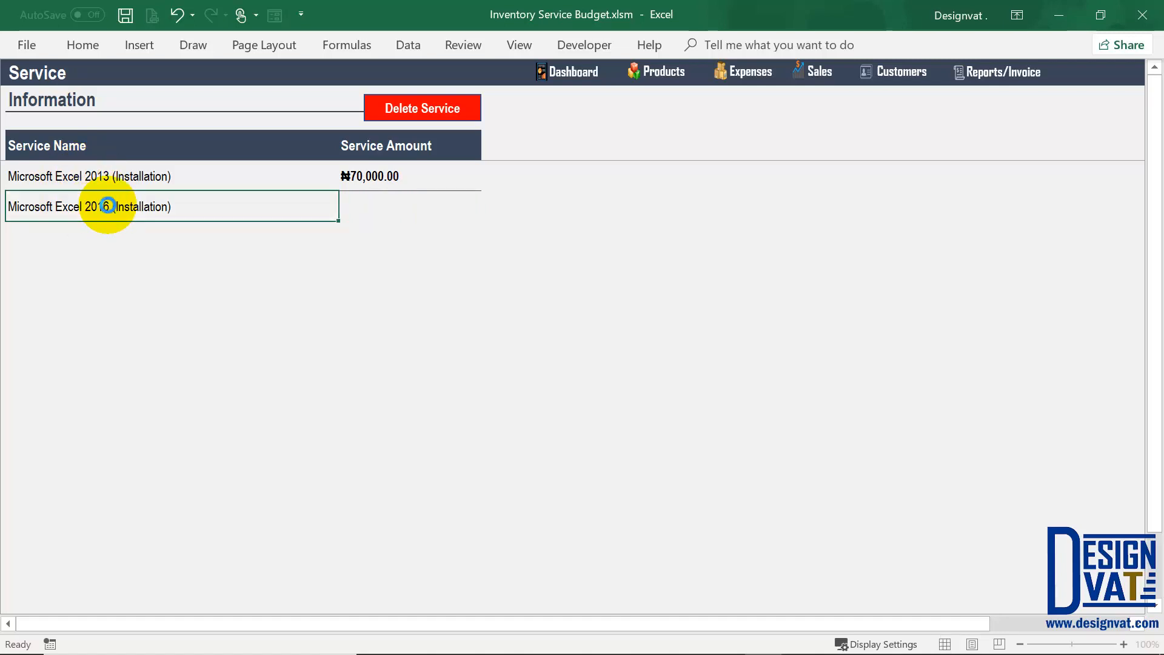
{"action": "left_click", "coordinate": [366, 208]}
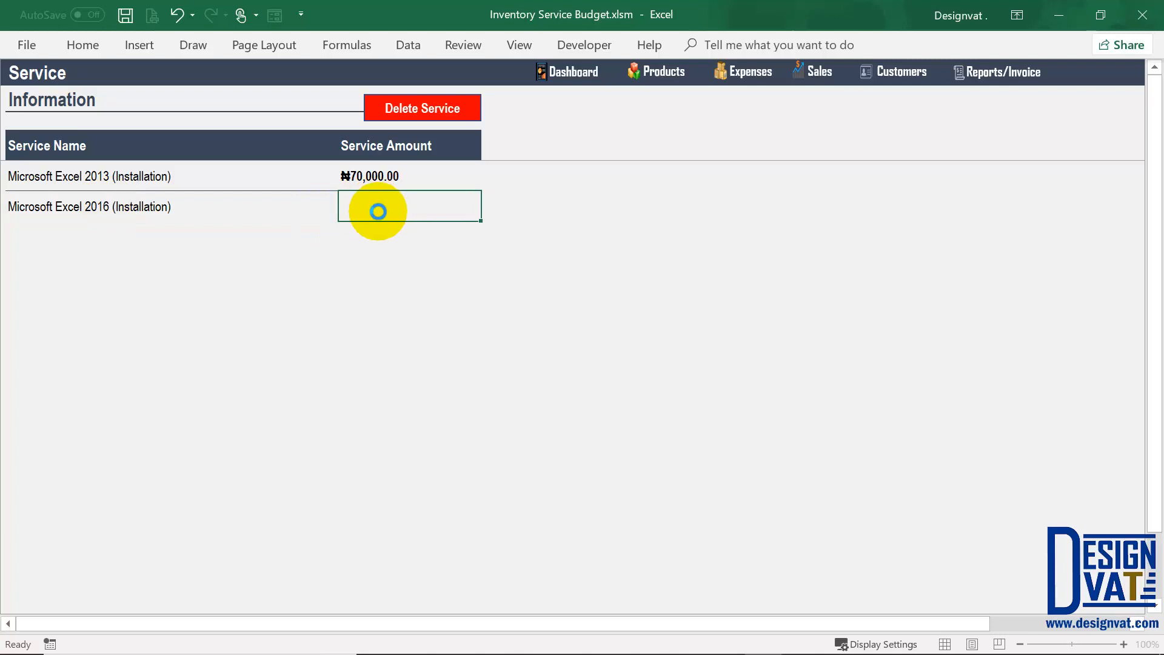
{"action": "type", "text": "90000"}
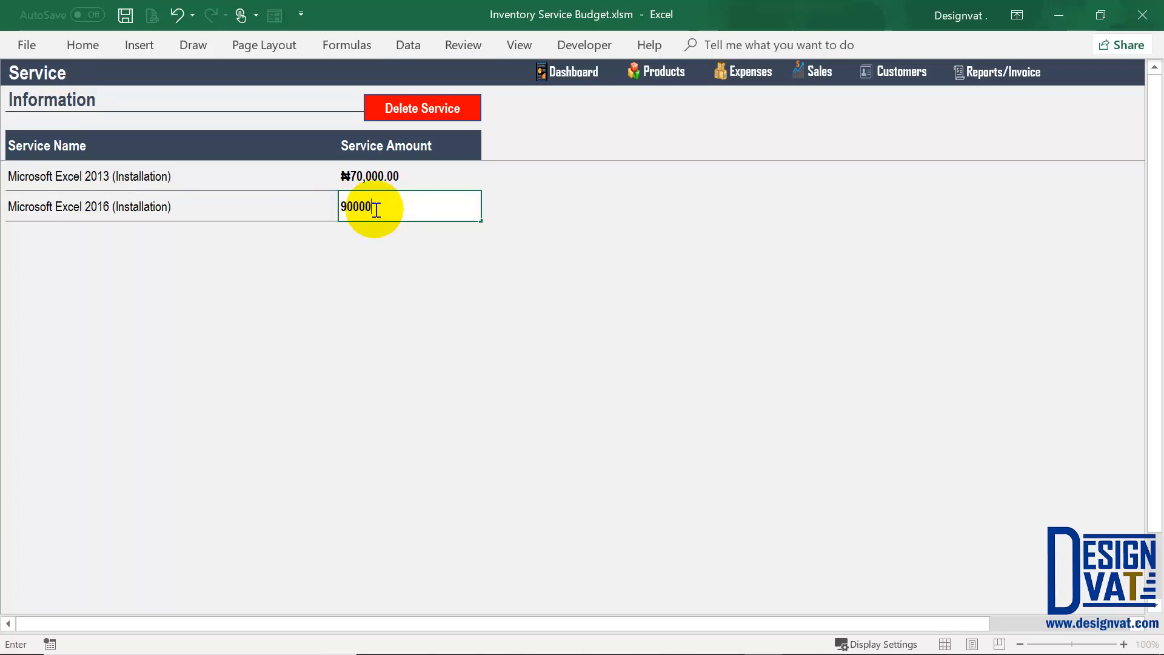
{"action": "key", "text": "Return"}
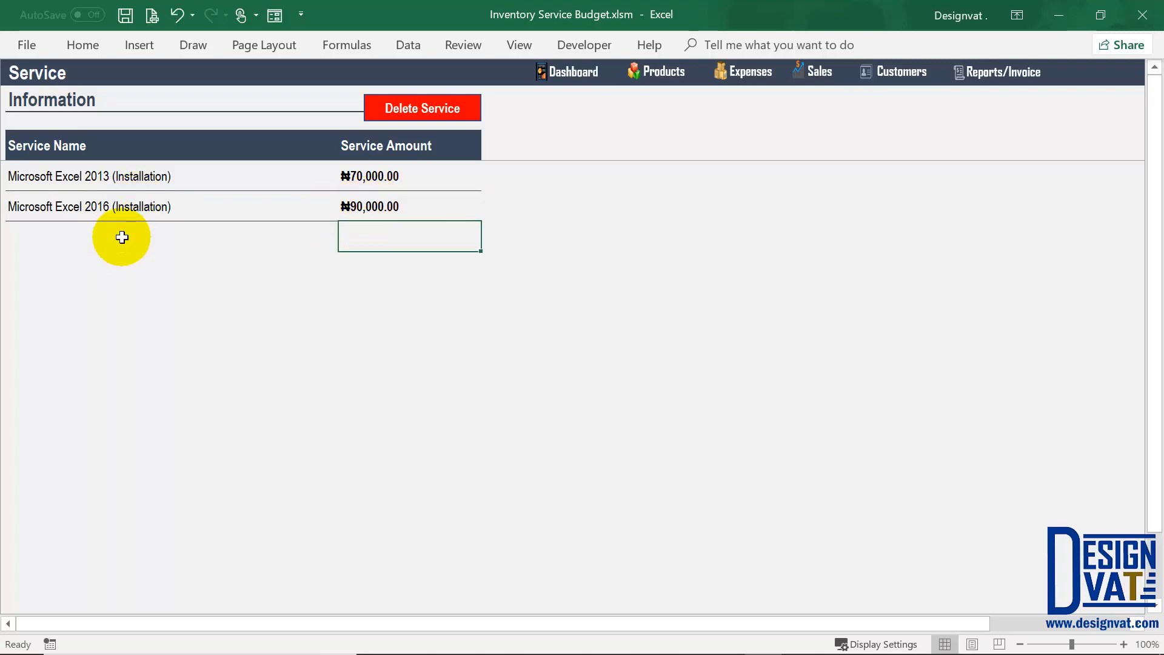
Step: Add 'Office 365 (Installation)' with amount 5000
{"action": "double_click", "coordinate": [122, 237]}
{"action": "type", "text": "Microsoft Excel 2016 (Installation)"}
{"action": "left_click_drag", "start_coordinate": [113, 236], "coordinate": [3, 214]}
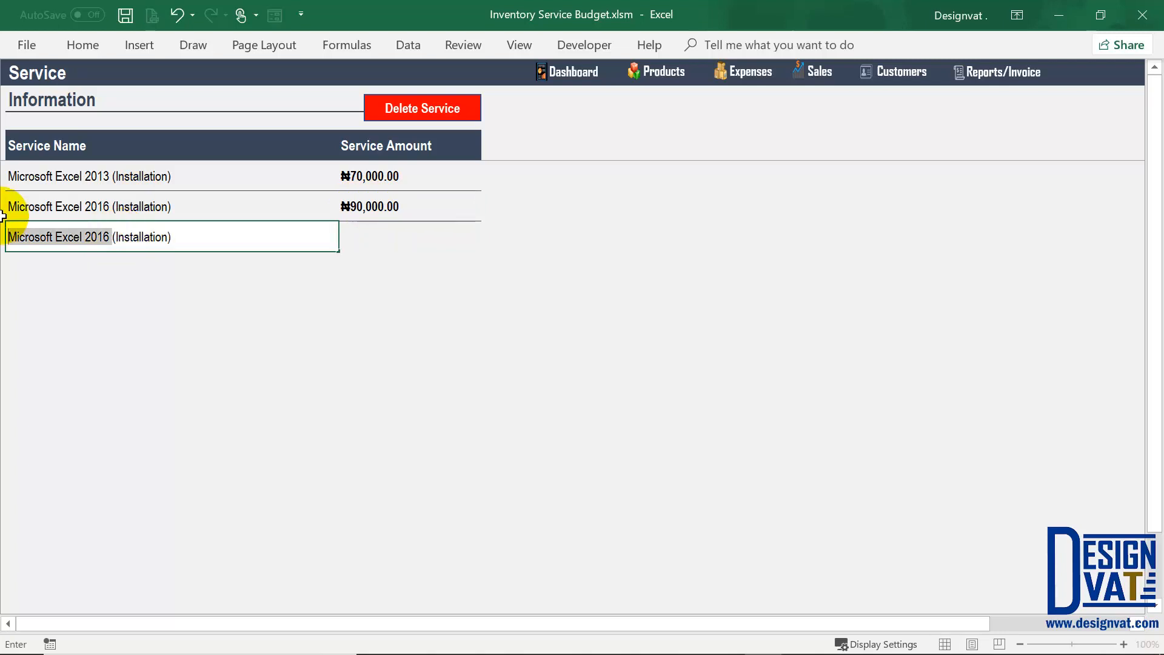
{"action": "type", "text": "Office "}
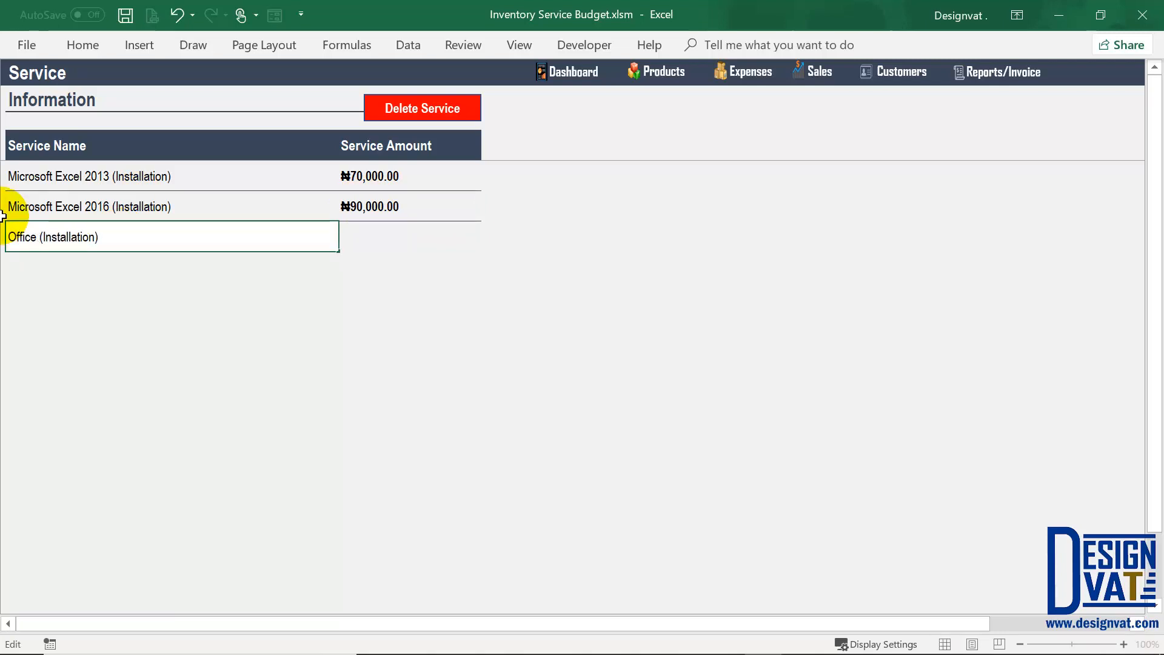
{"action": "type", "text": "365"}
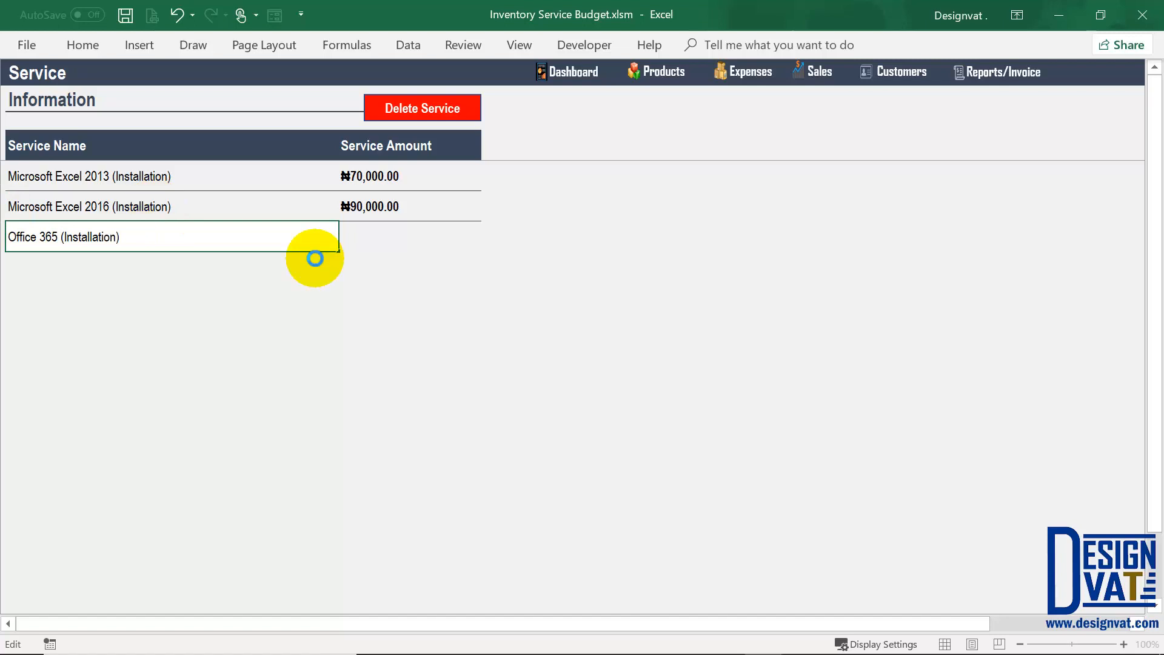
{"action": "key", "text": "Tab"}
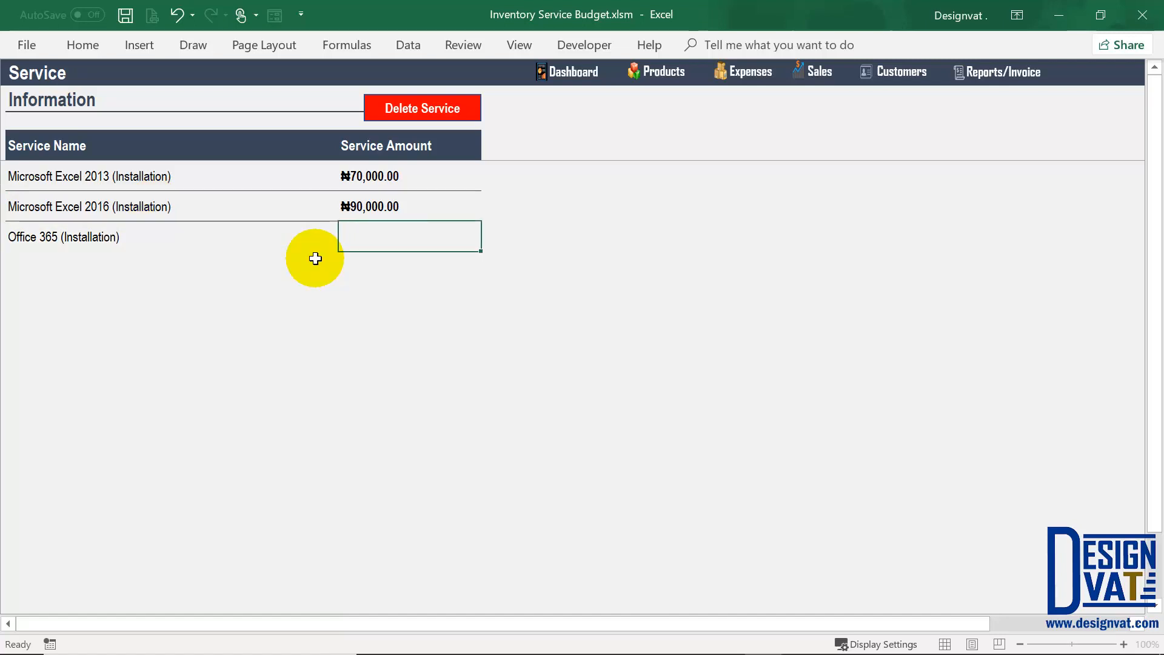
{"action": "type", "text": "5000"}
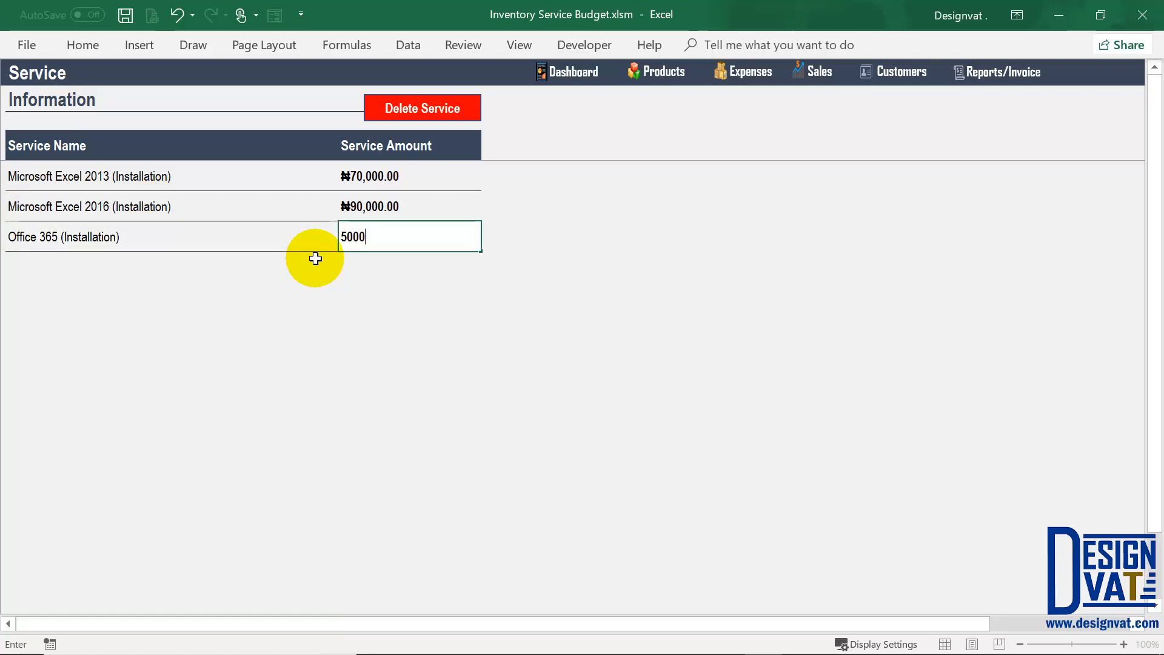
{"action": "key", "text": "Return"}
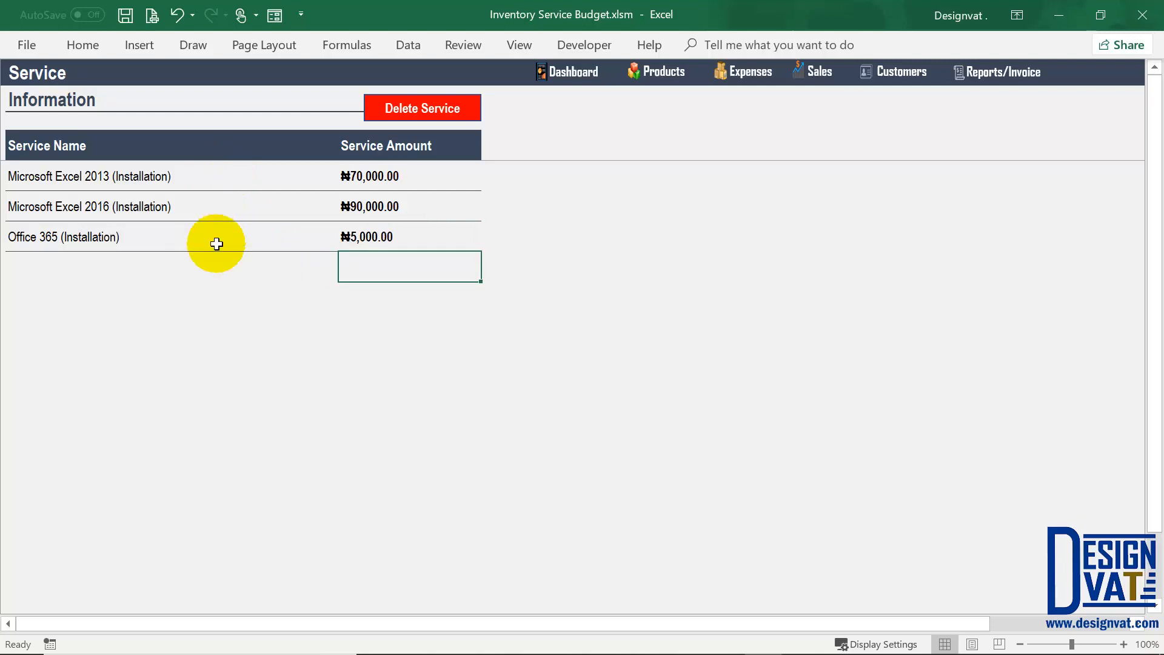
Step: Delete the blank row below Office 365 in the service table
{"action": "left_click", "coordinate": [58, 268]}
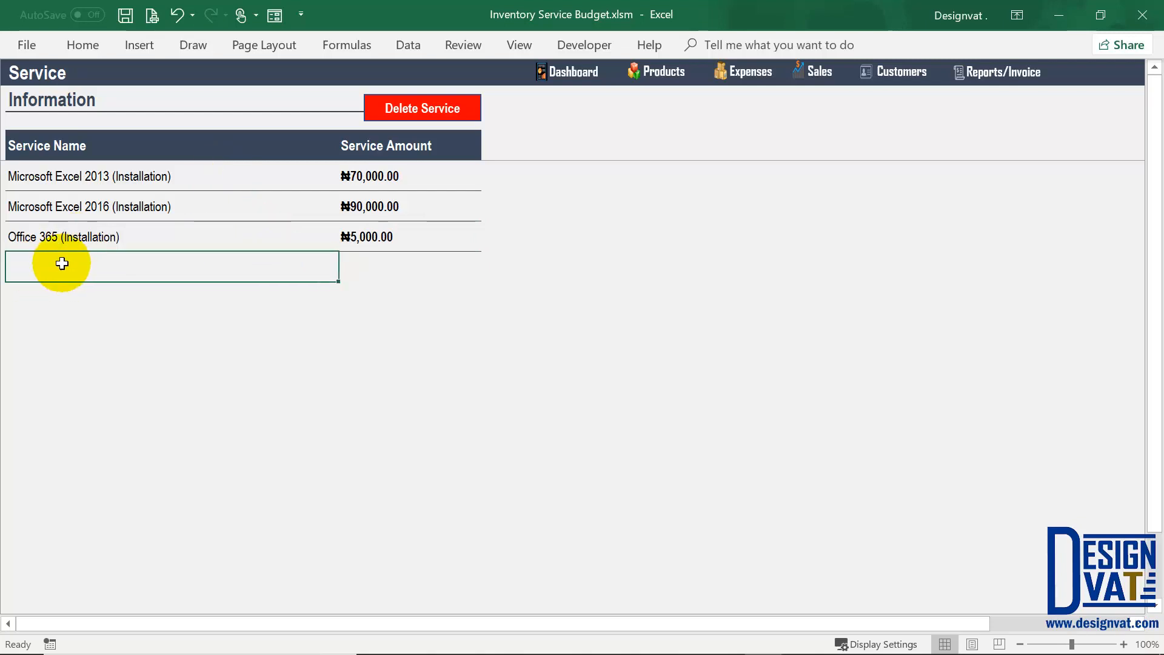
{"action": "double_click", "coordinate": [27, 265]}
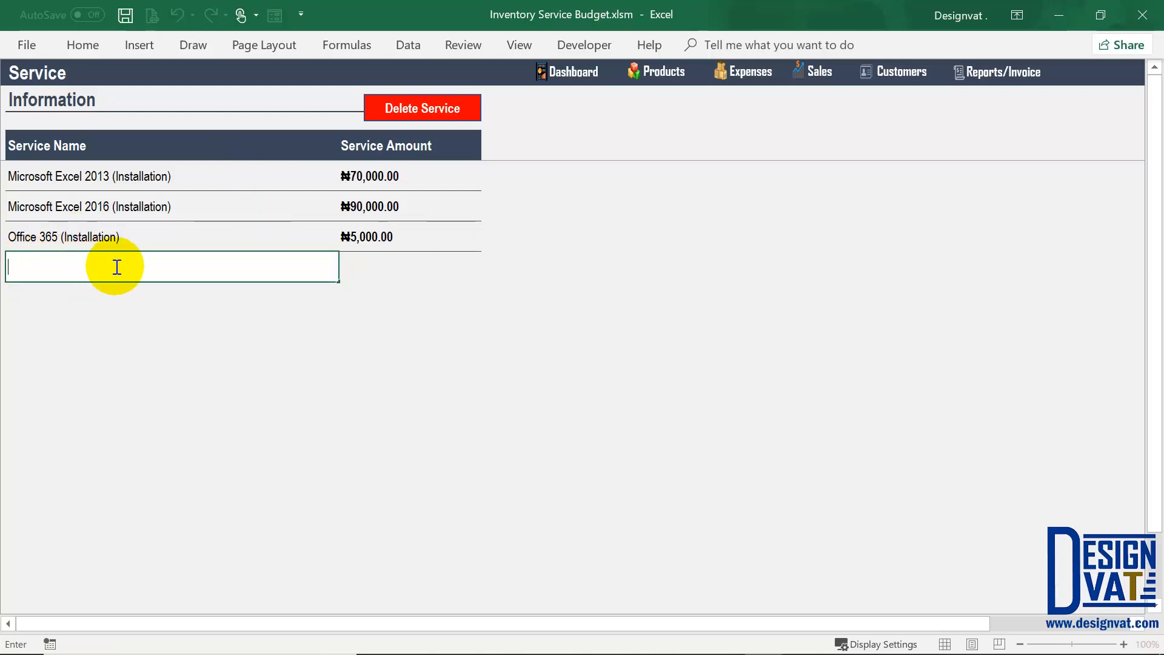
{"action": "left_click", "coordinate": [390, 267]}
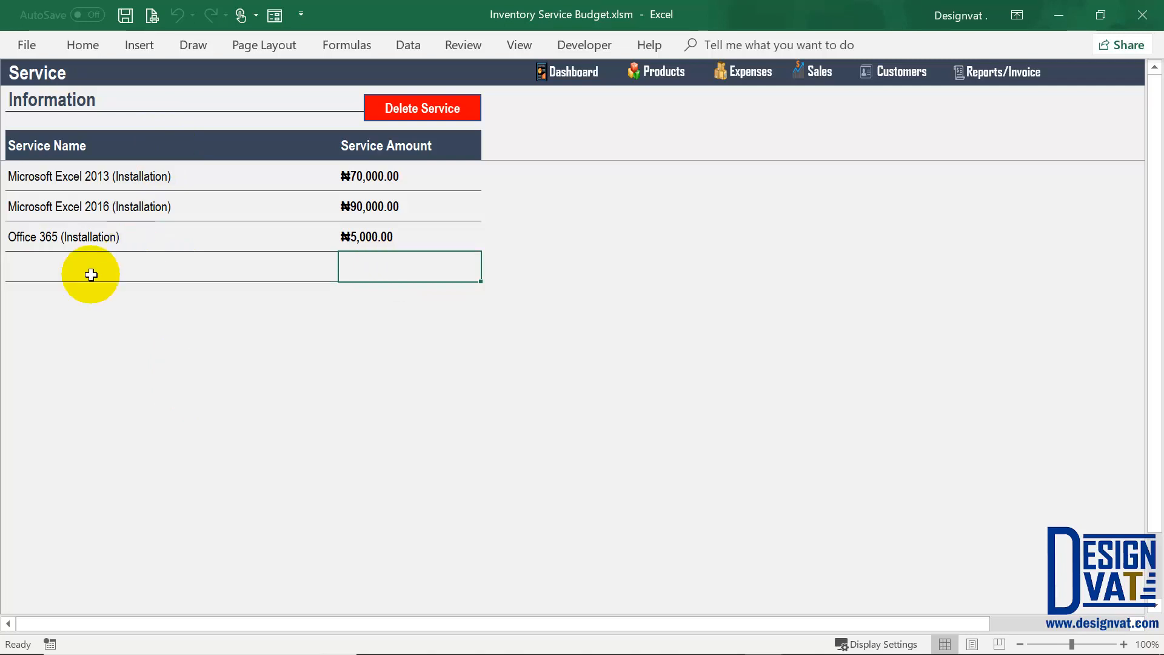
{"action": "left_click", "coordinate": [25, 278]}
{"action": "left_click", "coordinate": [404, 95]}
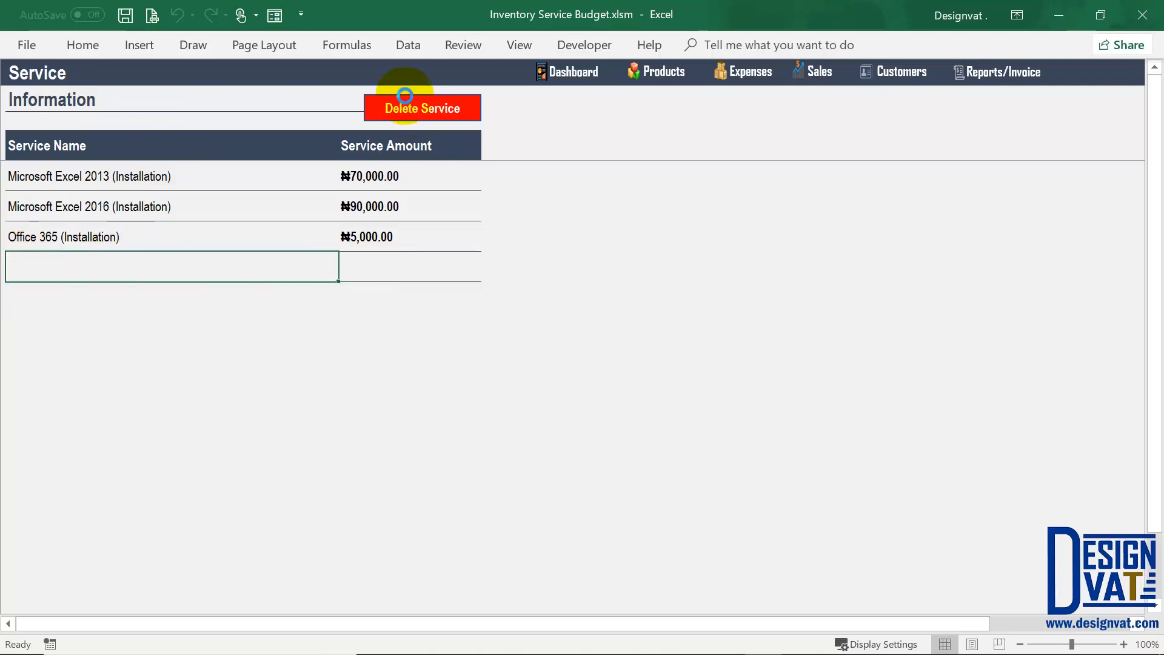
{"action": "left_click", "coordinate": [616, 398]}
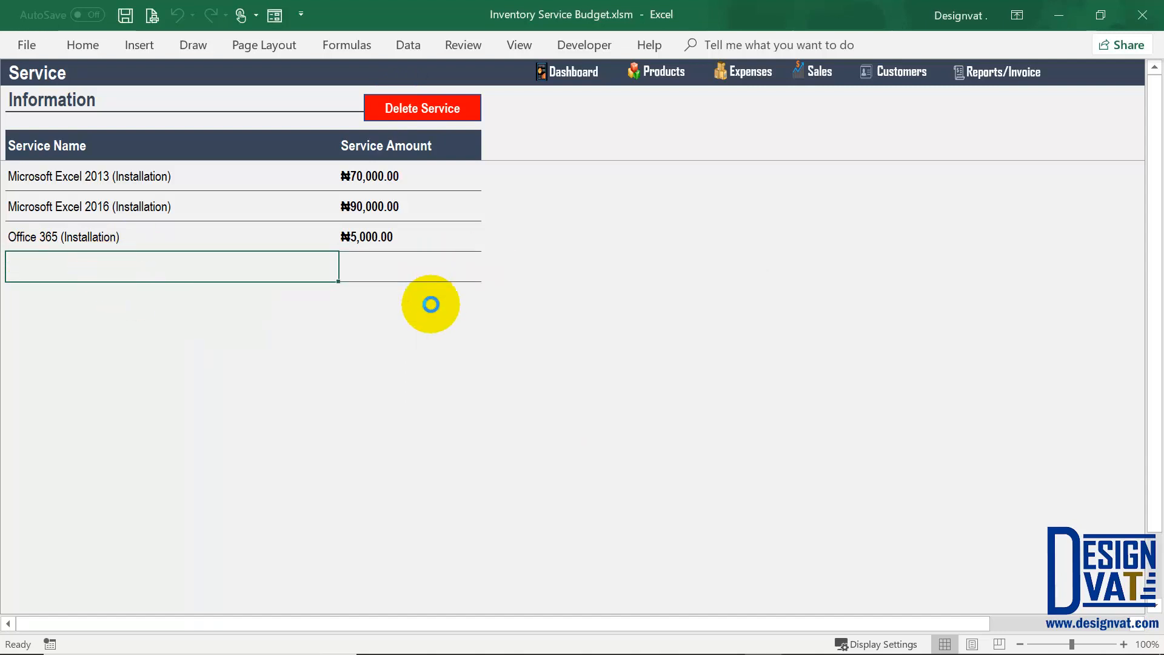
{"action": "key", "text": "Up"}
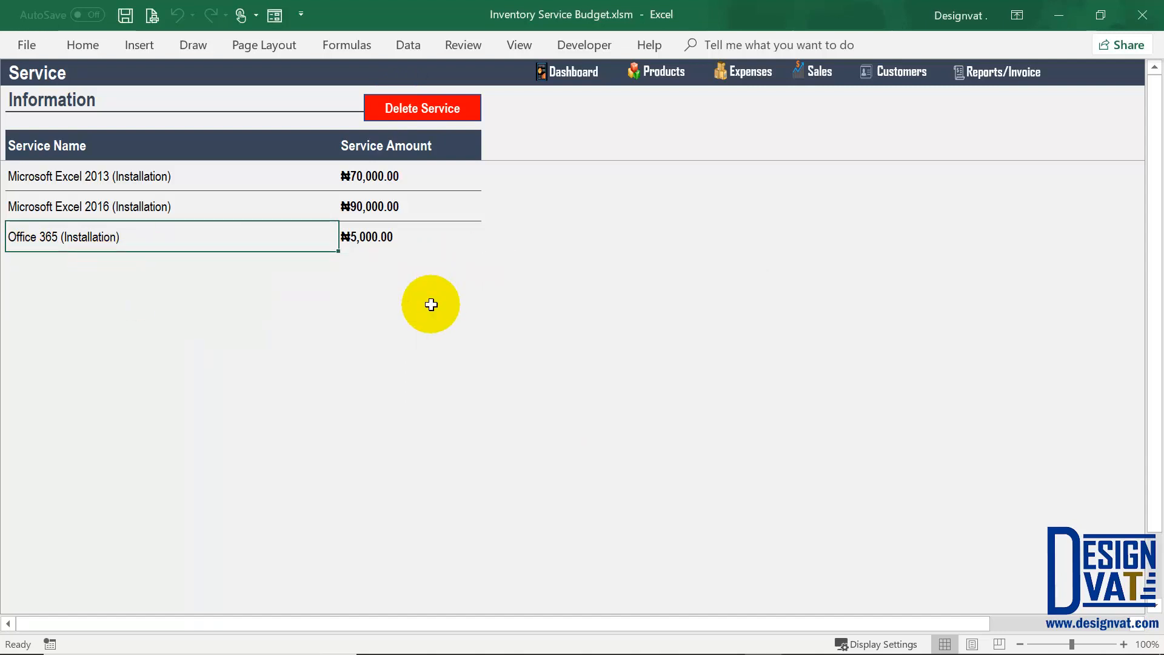
Step: Review the zero stock balances of Dell Inspiron and Lenovo IdeaPad on the Product sheet
{"action": "left_click", "coordinate": [662, 80]}
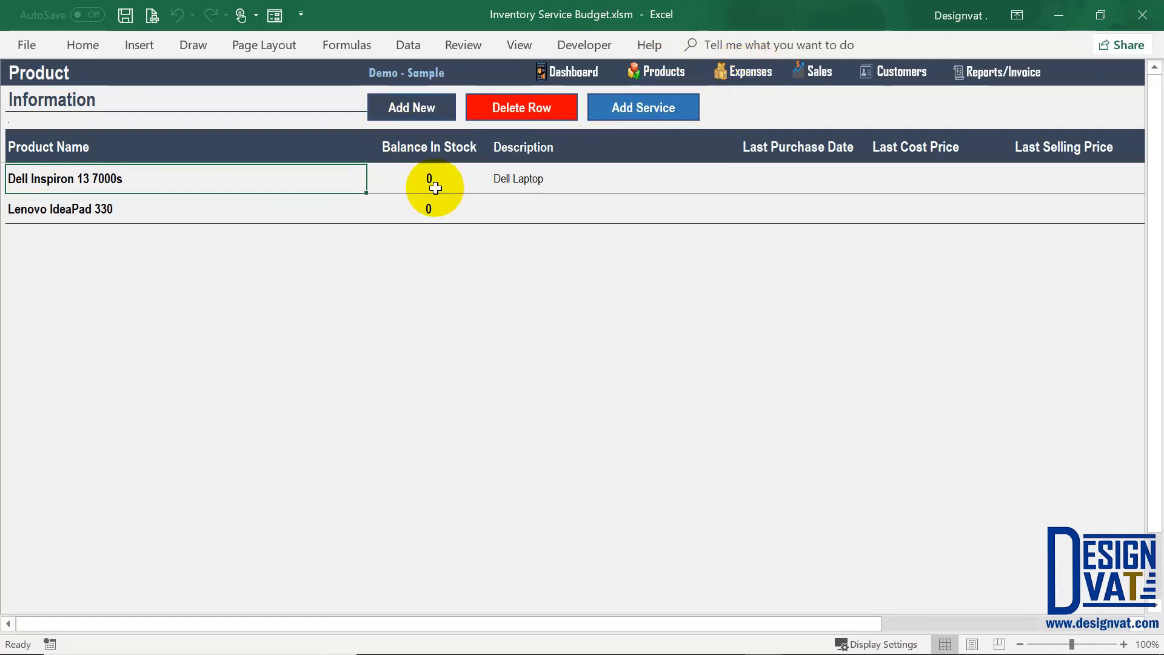
{"action": "left_click_drag", "start_coordinate": [429, 178], "coordinate": [432, 218]}
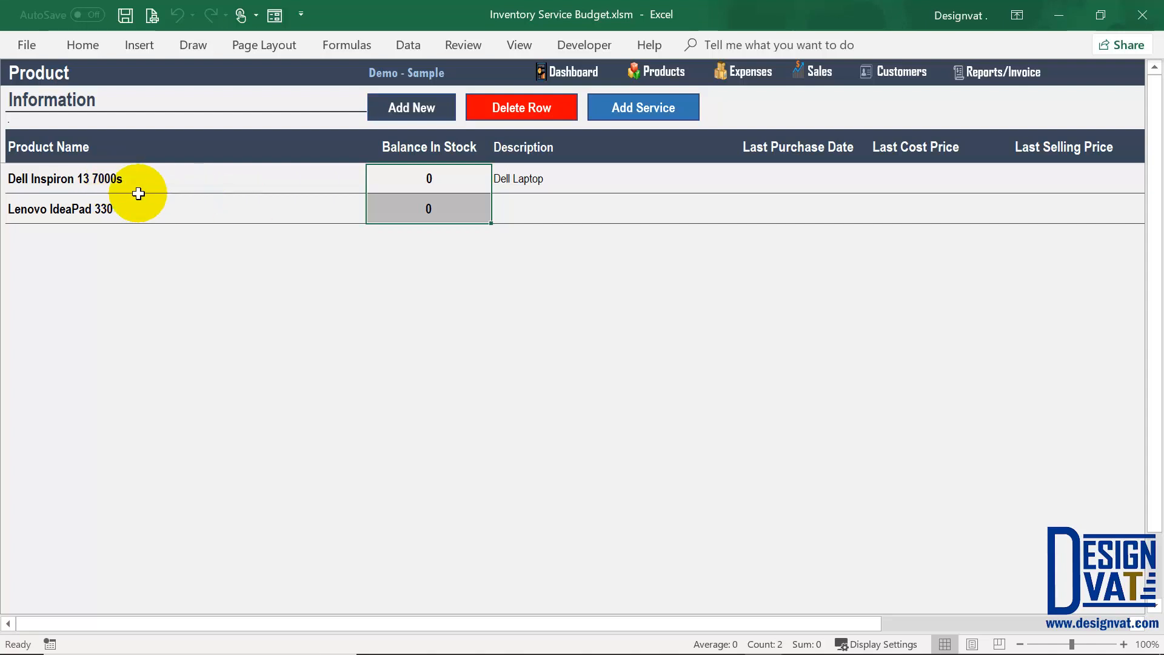
{"action": "left_click", "coordinate": [122, 178]}
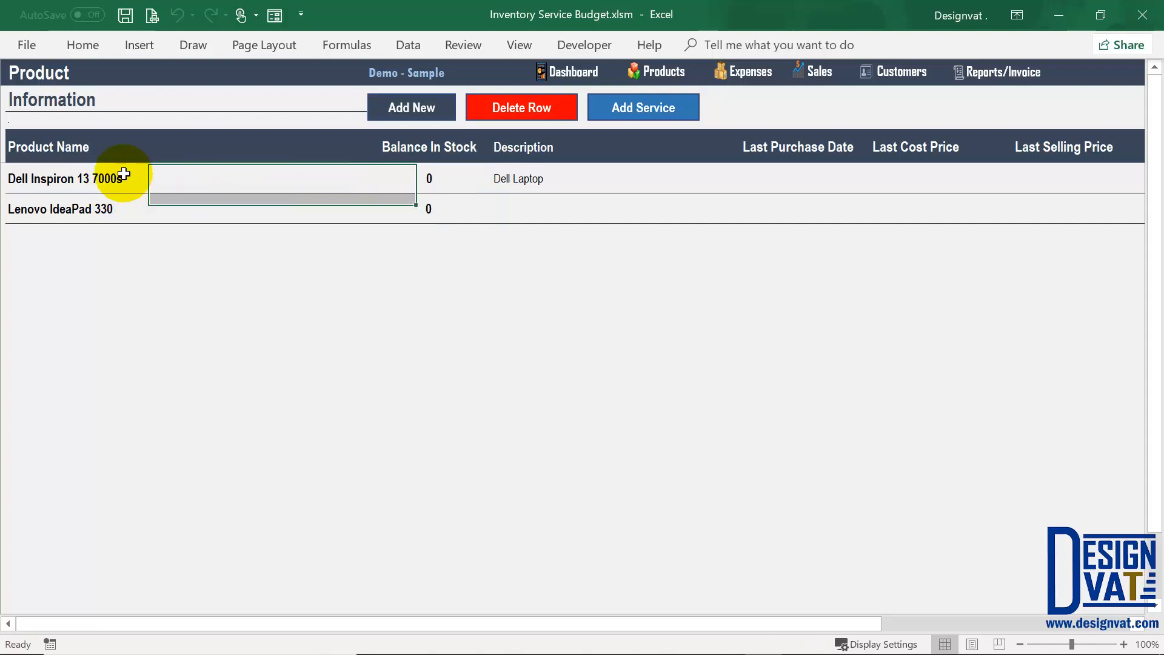
{"action": "left_click", "coordinate": [117, 208]}
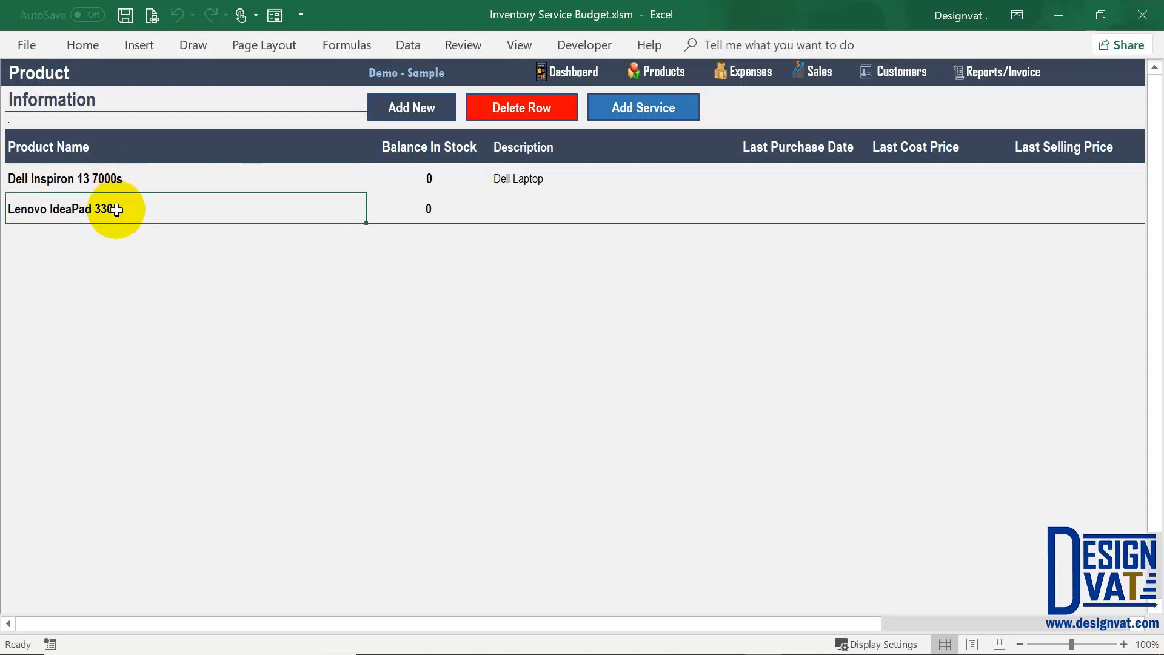
{"action": "left_click_drag", "start_coordinate": [429, 180], "coordinate": [426, 212]}
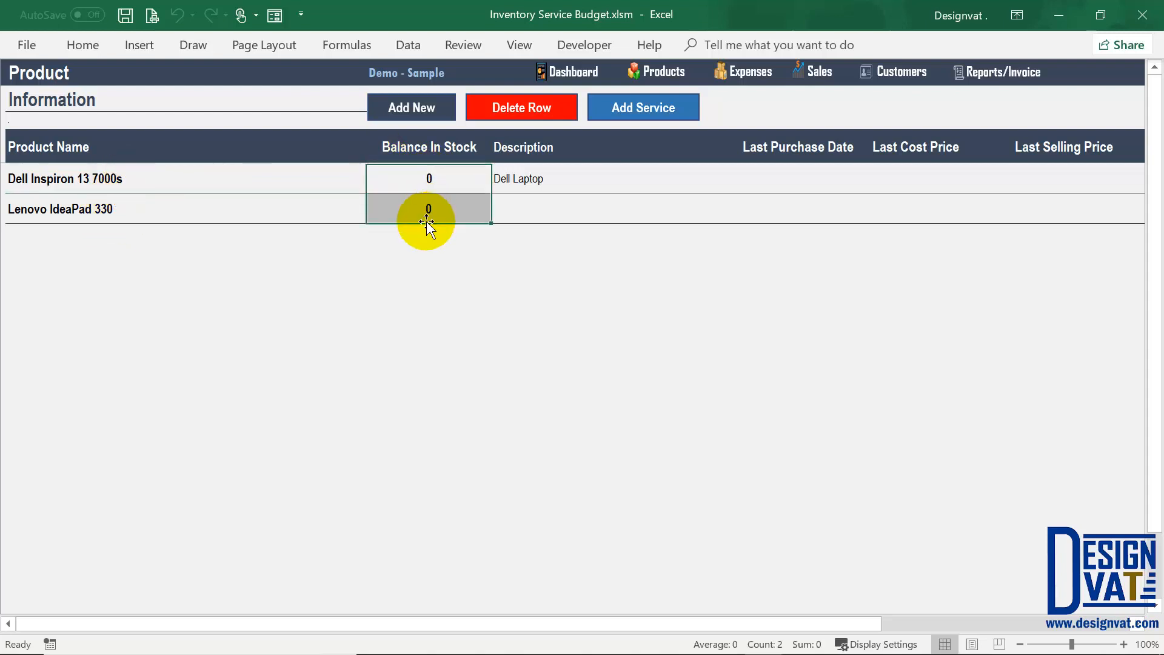
{"action": "left_click", "coordinate": [751, 73]}
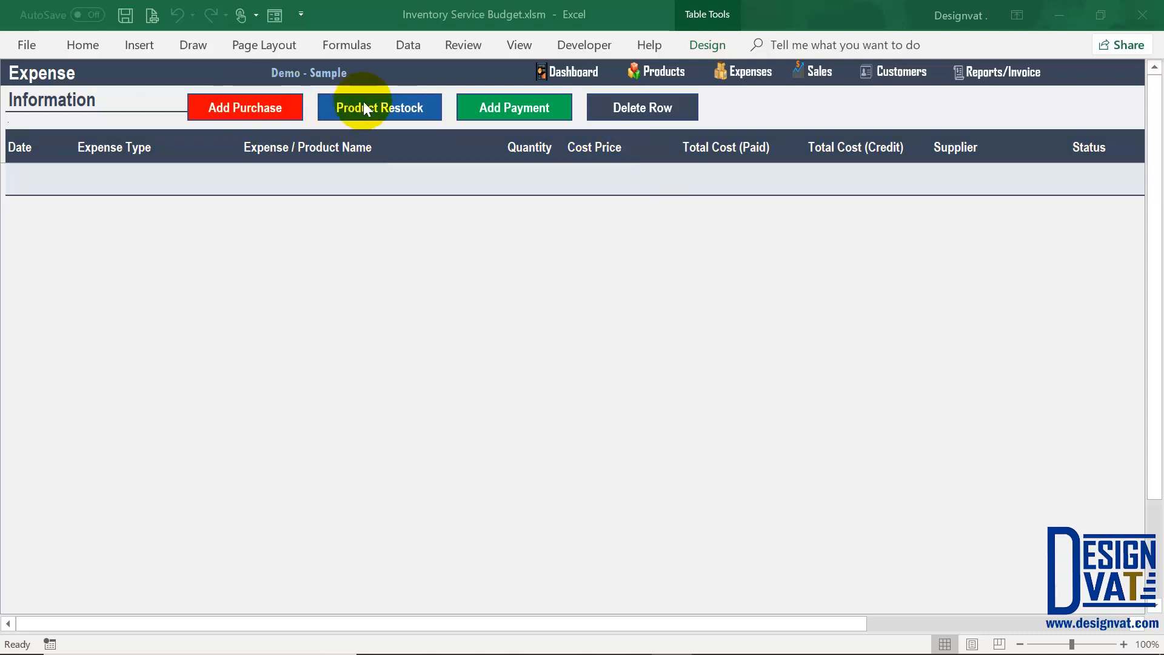
Step: Recheck the Dell and Lenovo entries on the Product sheet, then return to Expenses
{"action": "left_click", "coordinate": [667, 74]}
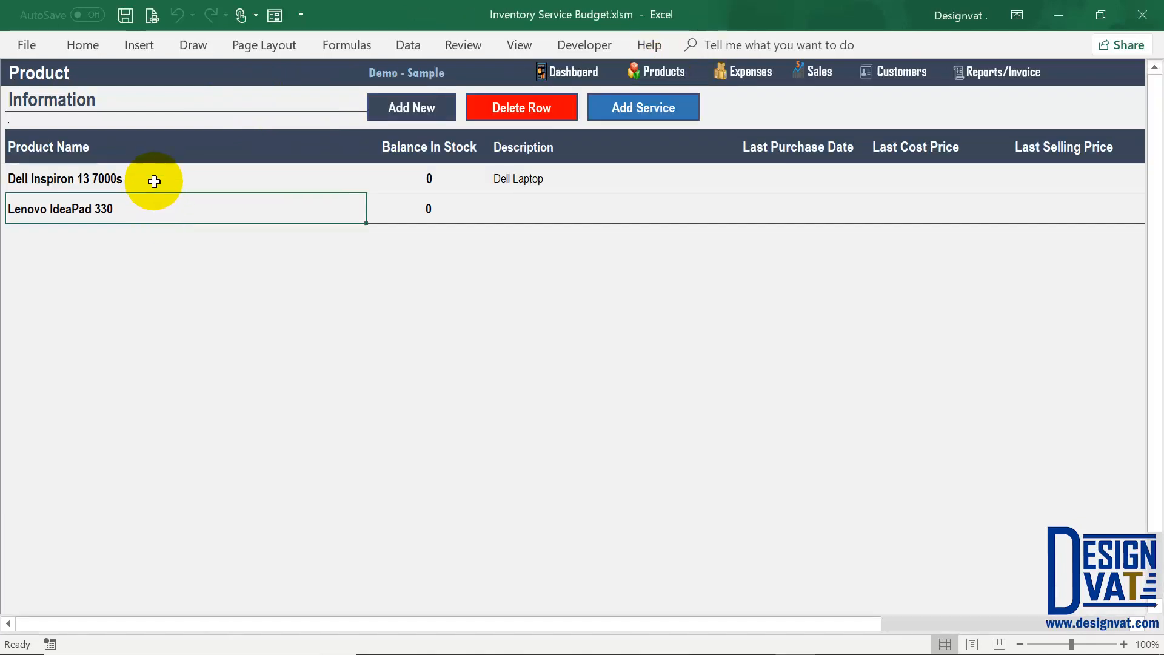
{"action": "left_click", "coordinate": [154, 181]}
{"action": "left_click", "coordinate": [120, 211]}
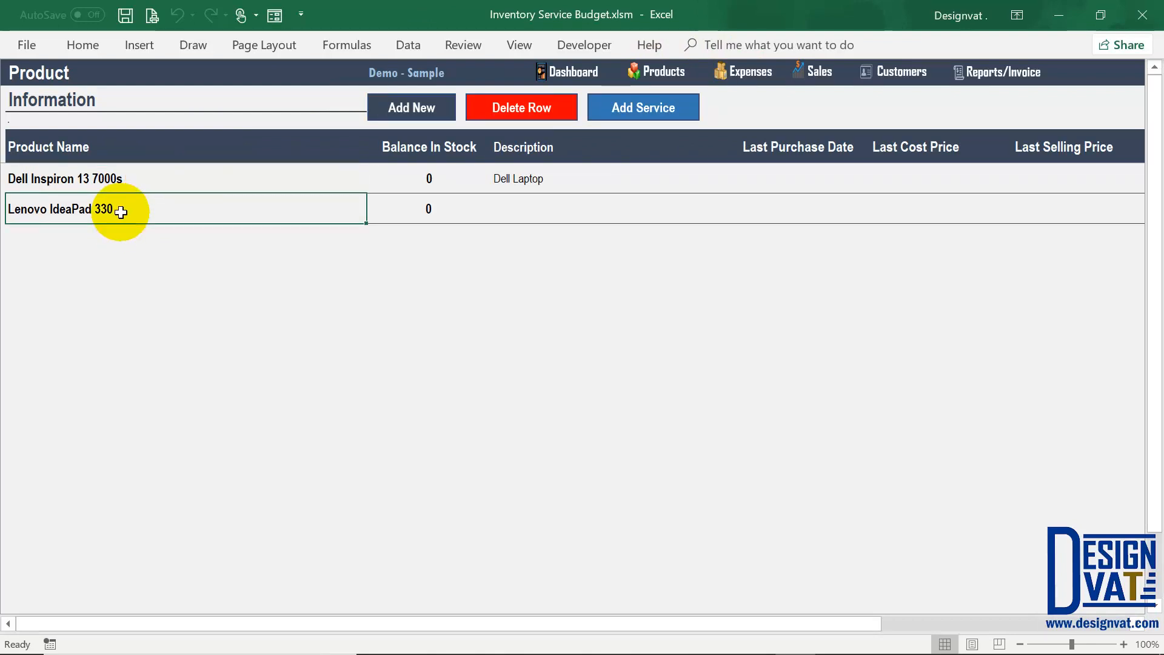
{"action": "left_click", "coordinate": [741, 72]}
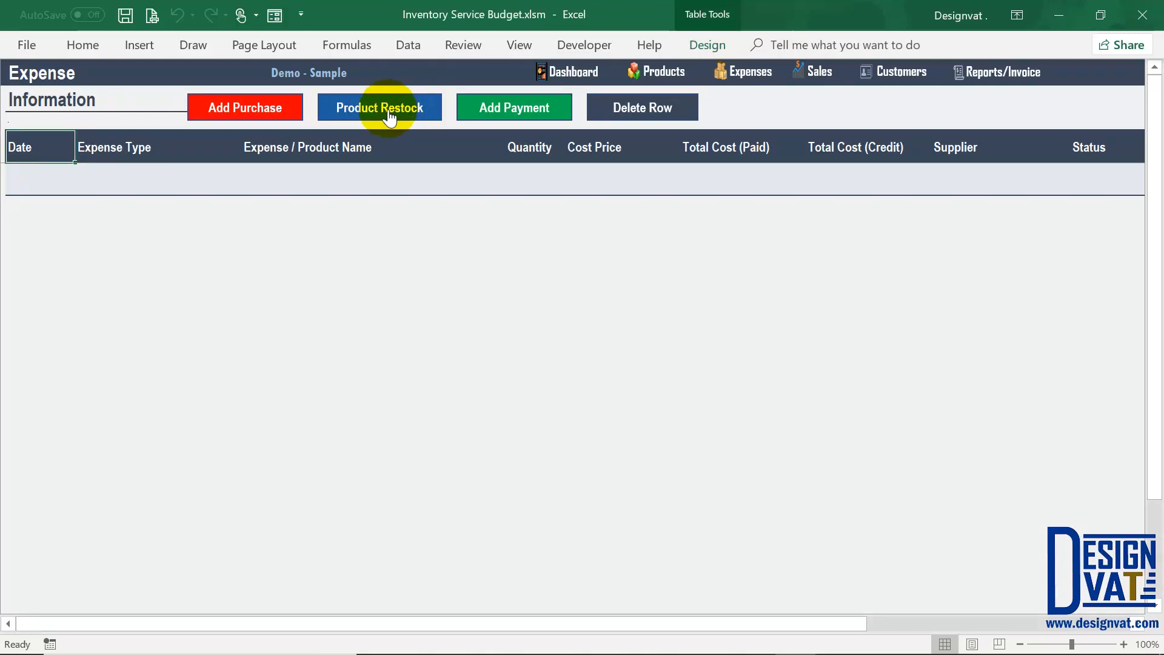
Step: Start a product restock entry and set its expense date to 1-11-2018
{"action": "left_click", "coordinate": [358, 107]}
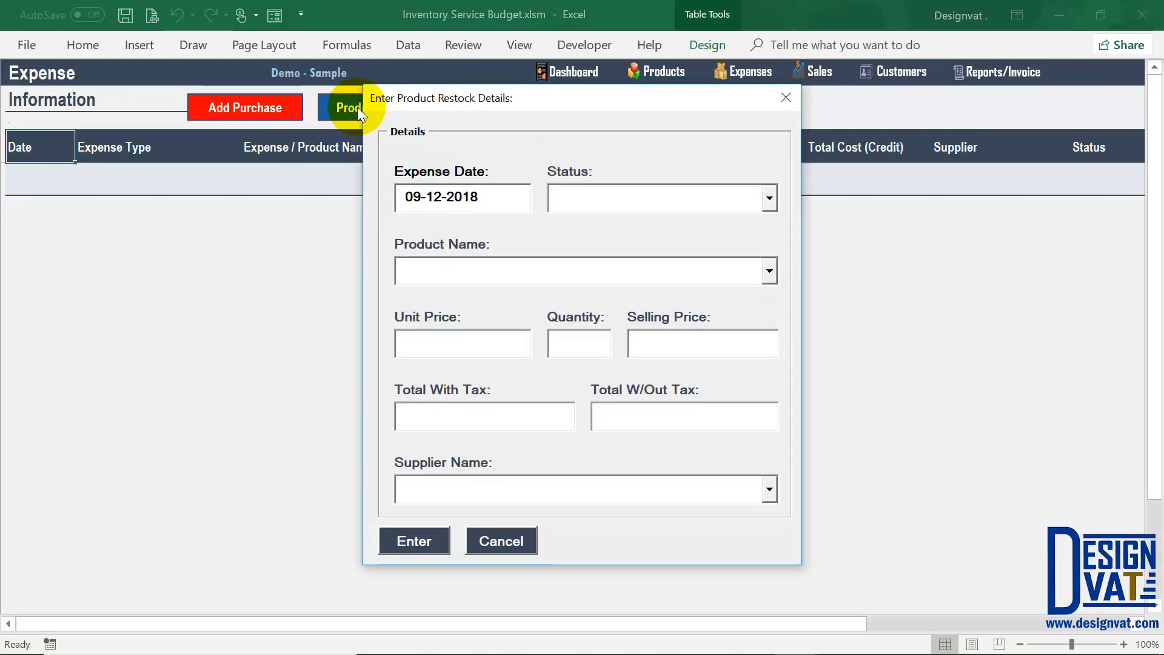
{"action": "left_click_drag", "start_coordinate": [478, 197], "coordinate": [408, 256]}
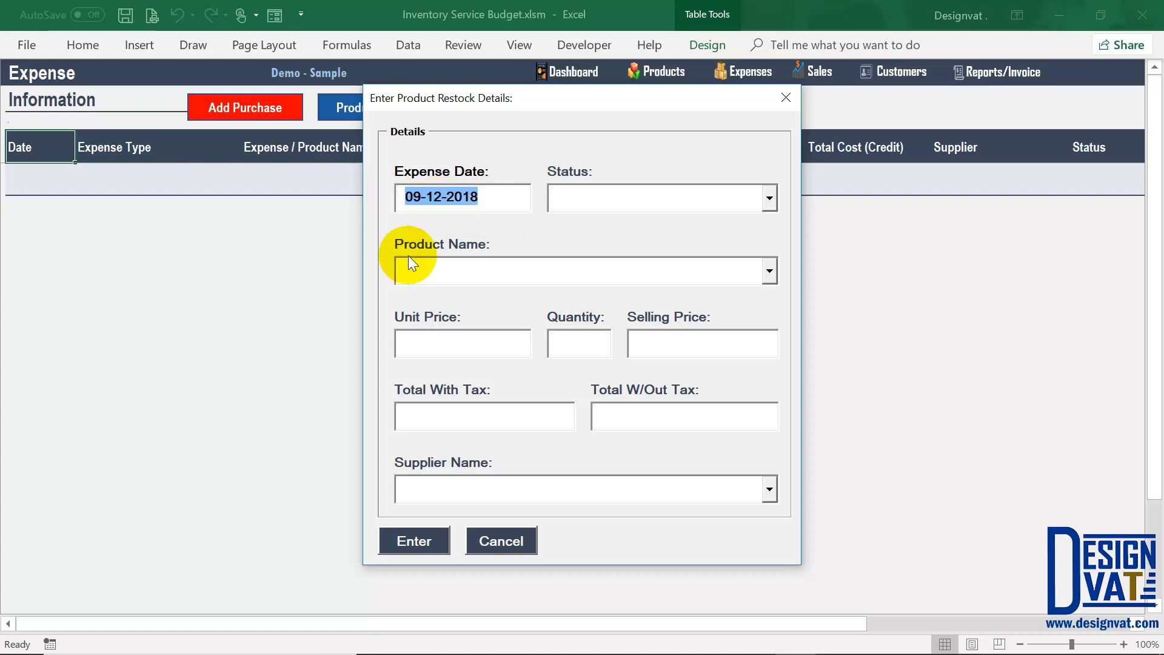
{"action": "left_click_drag", "start_coordinate": [402, 197], "coordinate": [443, 200]}
{"action": "double_click", "coordinate": [437, 197]}
{"action": "double_click", "coordinate": [464, 197]}
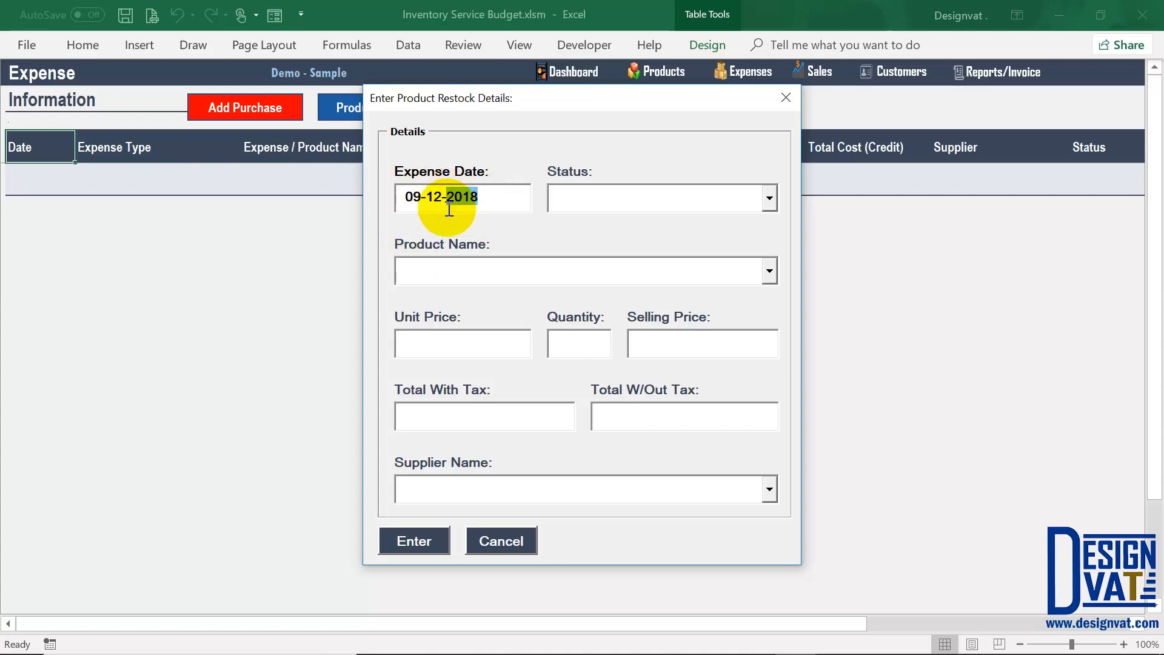
{"action": "left_click", "coordinate": [420, 198]}
{"action": "key", "text": "BackSpace"}
{"action": "key", "text": "BackSpace"}
{"action": "type", "text": "1"}
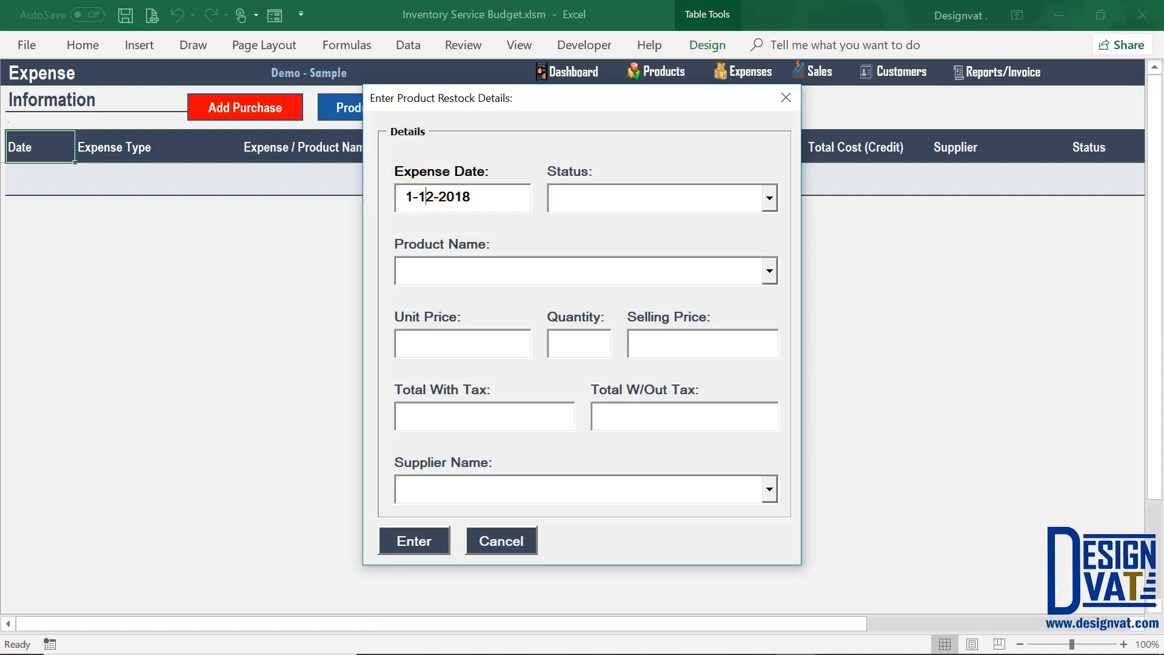
{"action": "key", "text": "Delete"}
{"action": "type", "text": "1"}
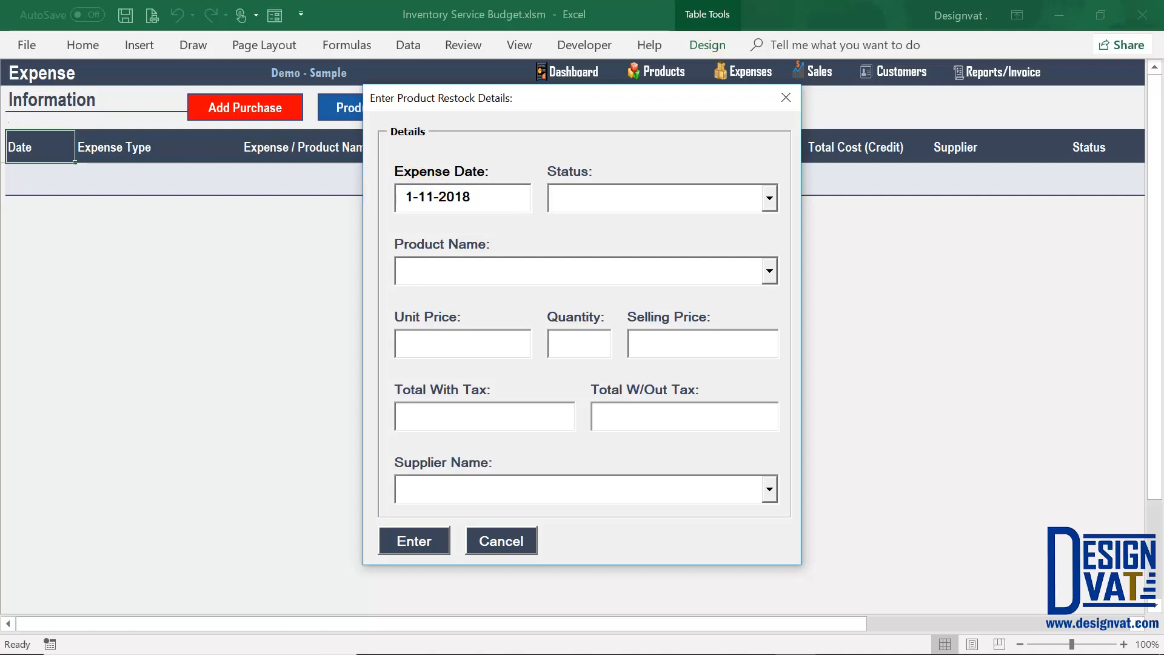
{"action": "double_click", "coordinate": [397, 194]}
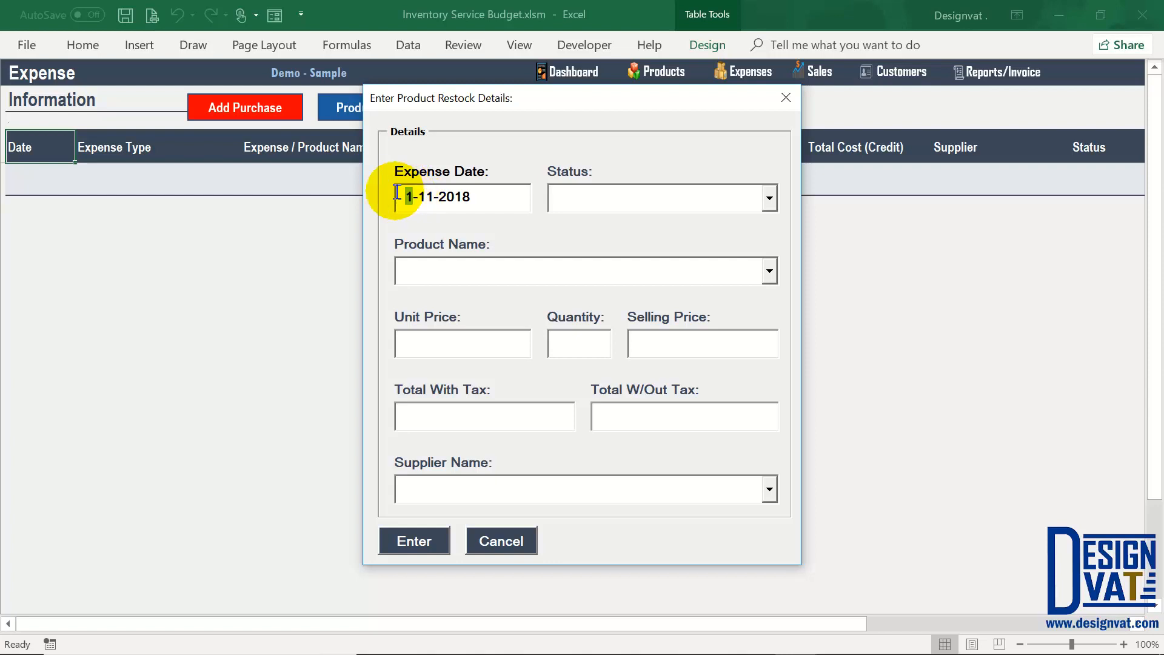
{"action": "double_click", "coordinate": [426, 196]}
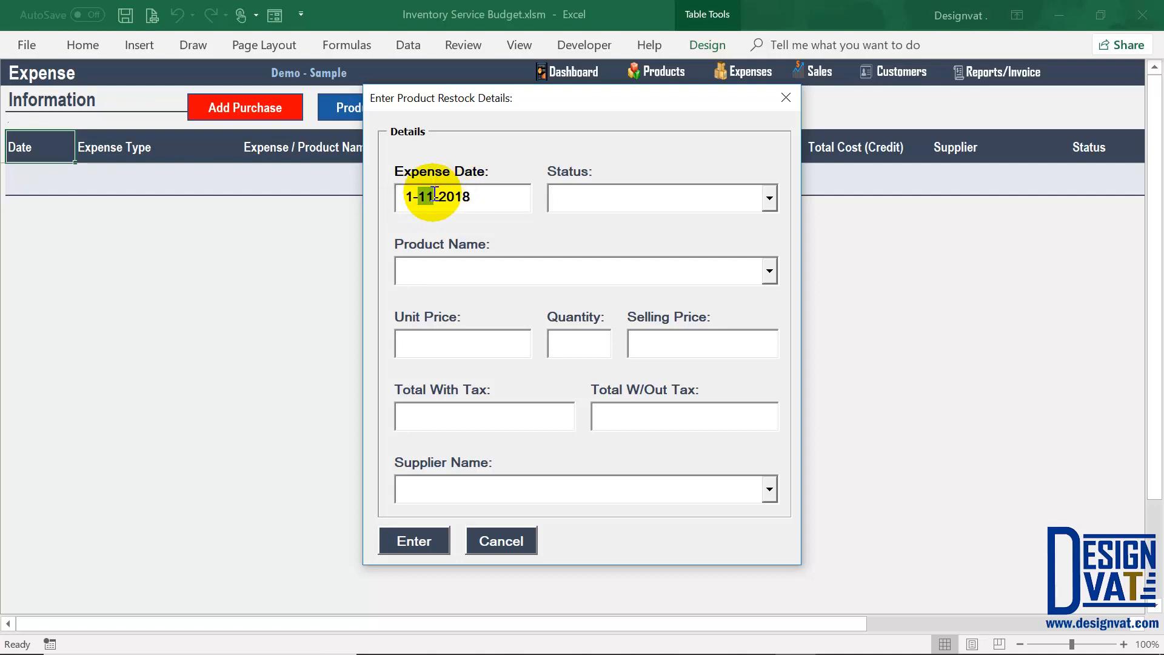
Step: Set the restock payment status to Paid
{"action": "left_click", "coordinate": [582, 195]}
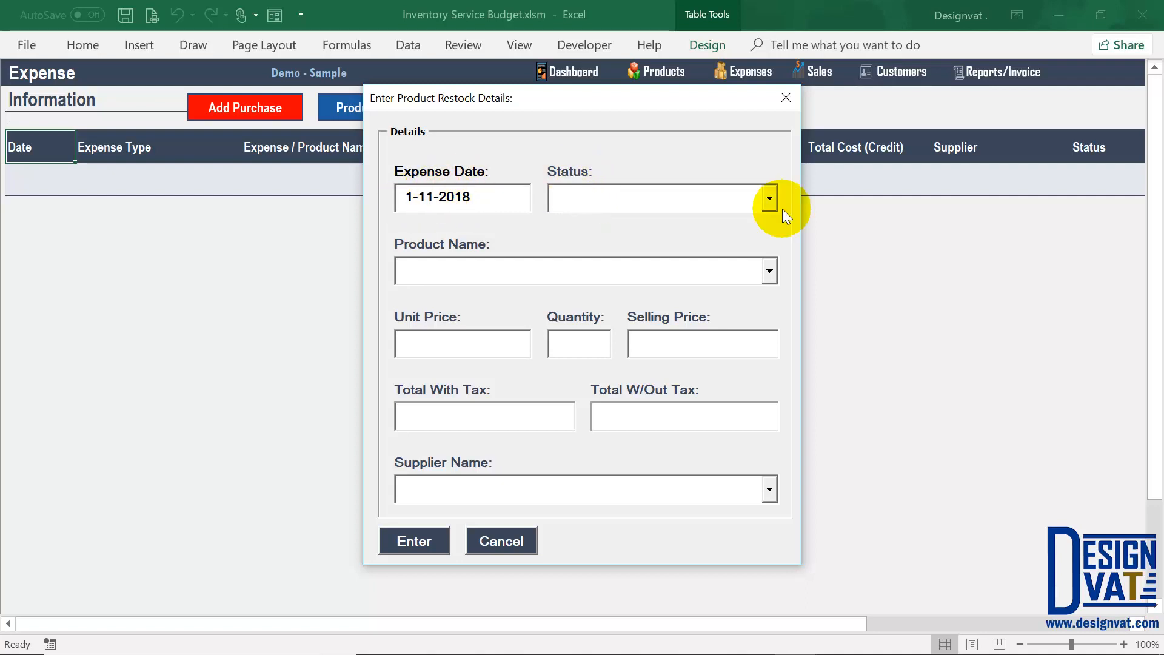
{"action": "left_click", "coordinate": [767, 200]}
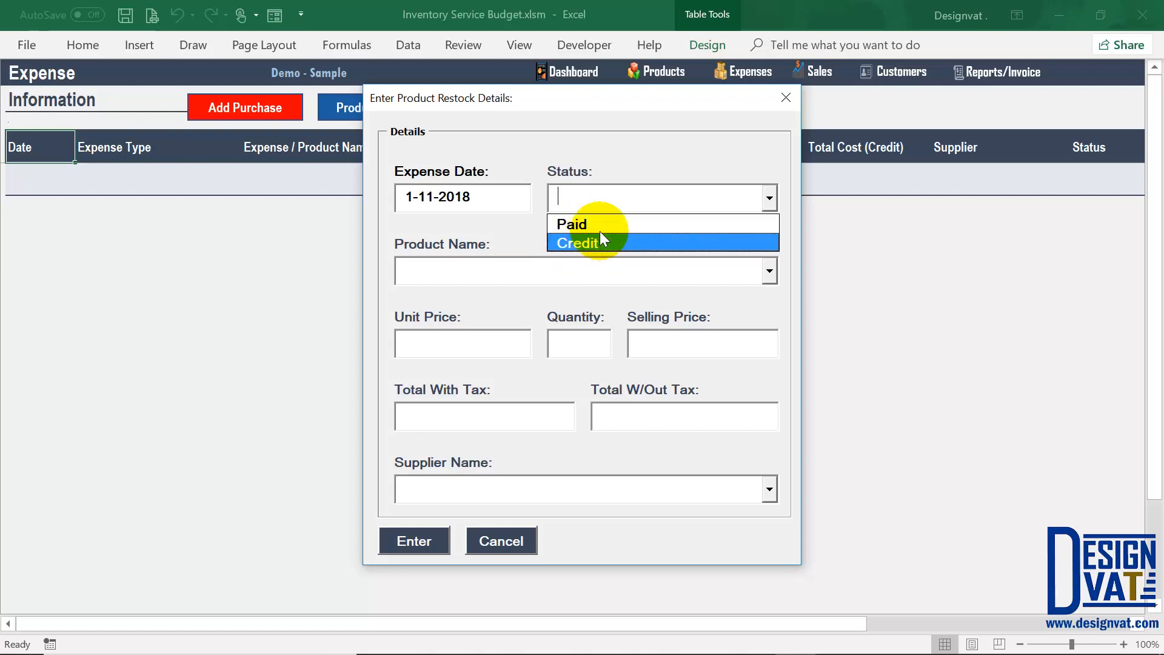
{"action": "key", "text": "Tab"}
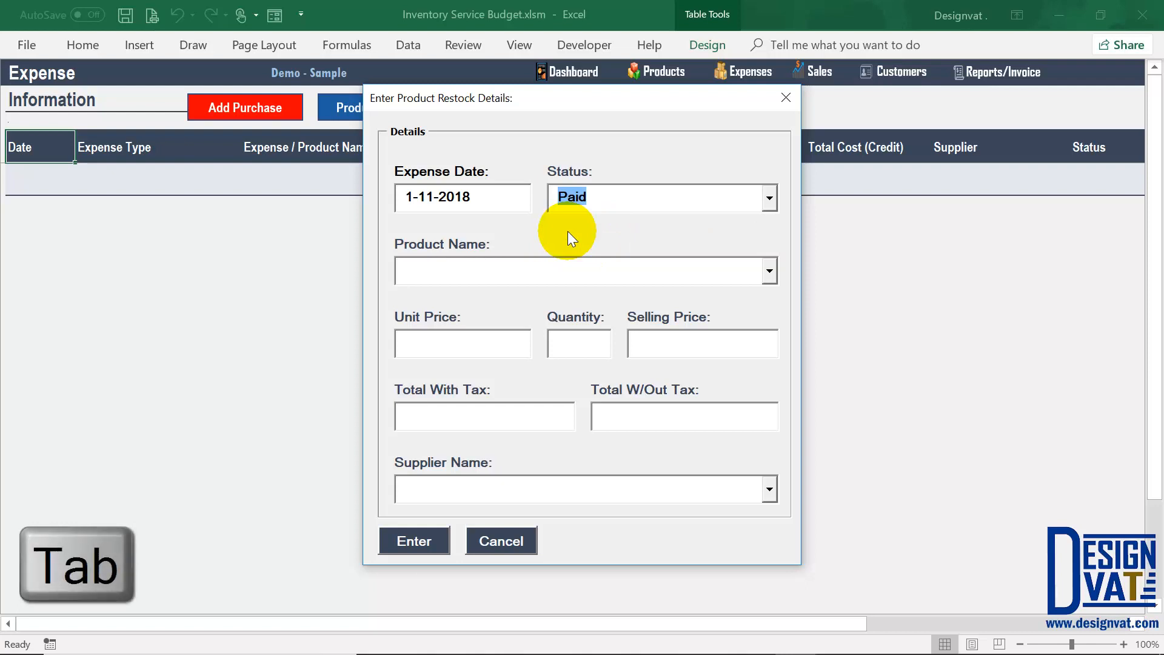
{"action": "key", "text": "Tab"}
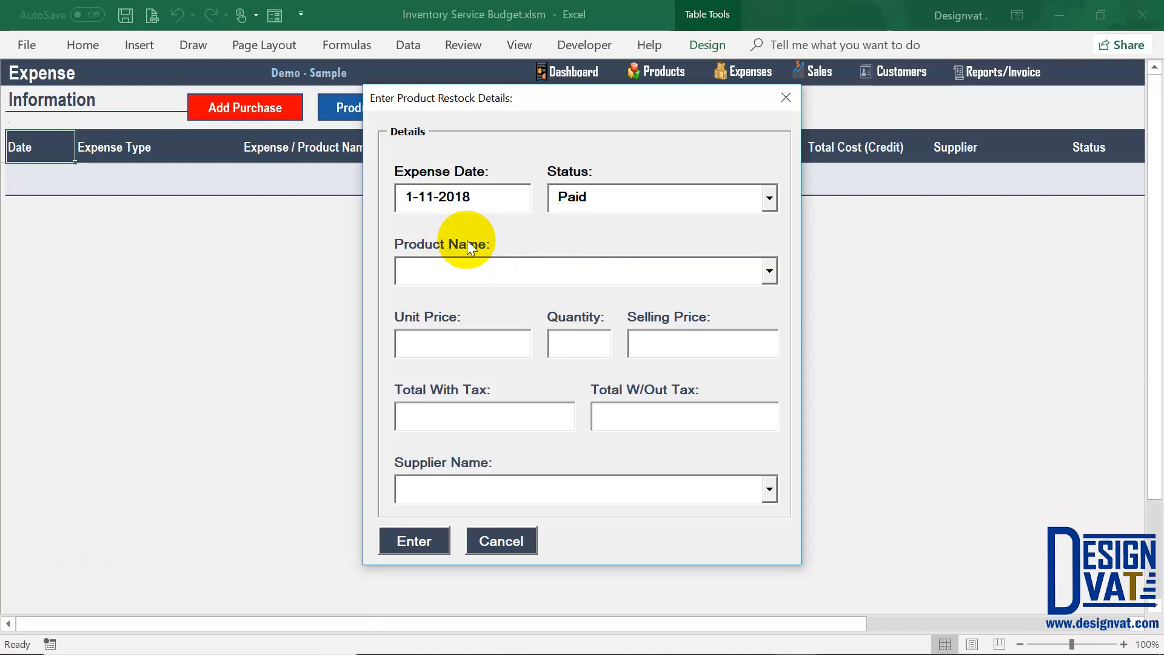
{"action": "left_click", "coordinate": [769, 273]}
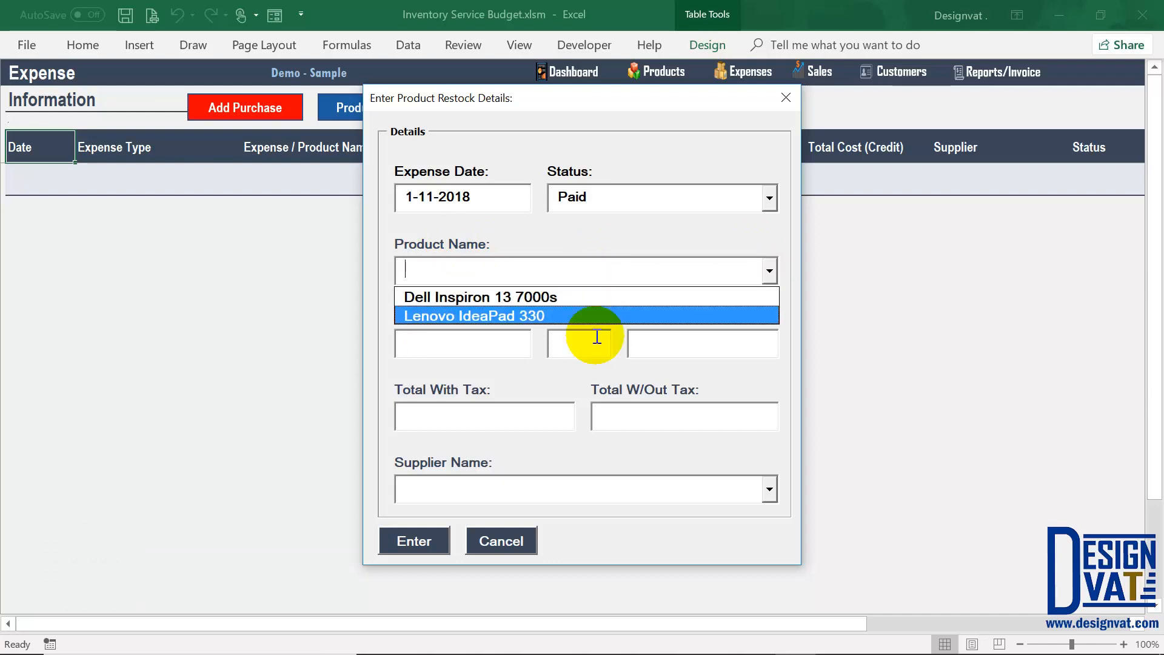
Step: Choose Dell Inspiron 13 7000s with unit price 450,000 and quantity 10
{"action": "left_click", "coordinate": [503, 297]}
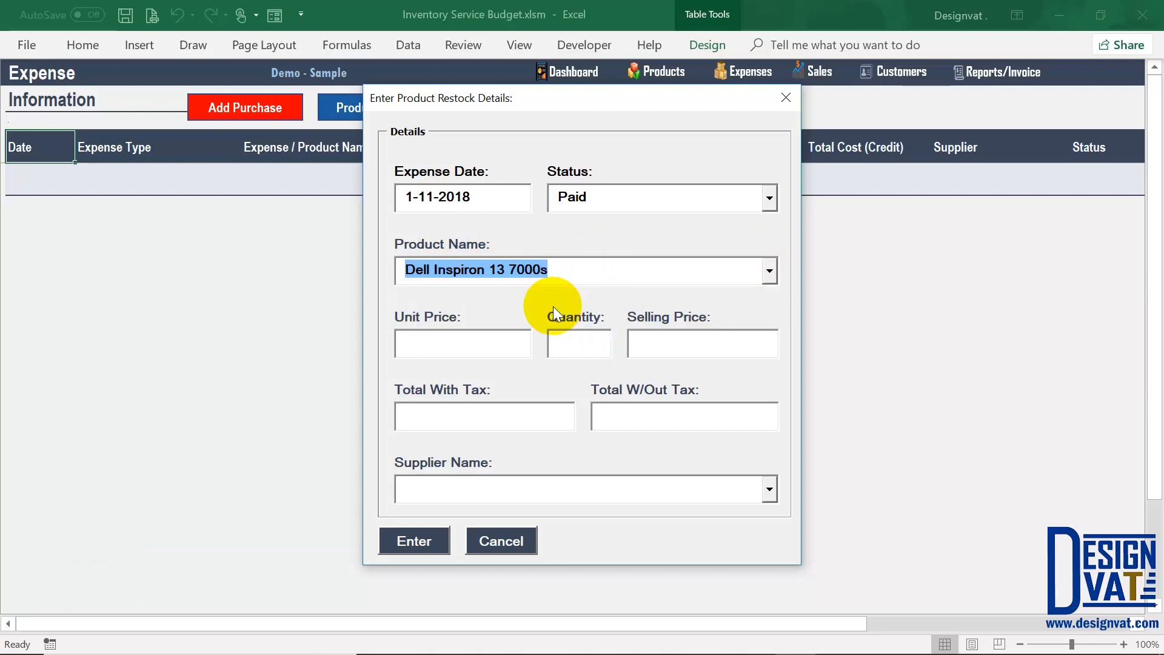
{"action": "key", "text": "Tab"}
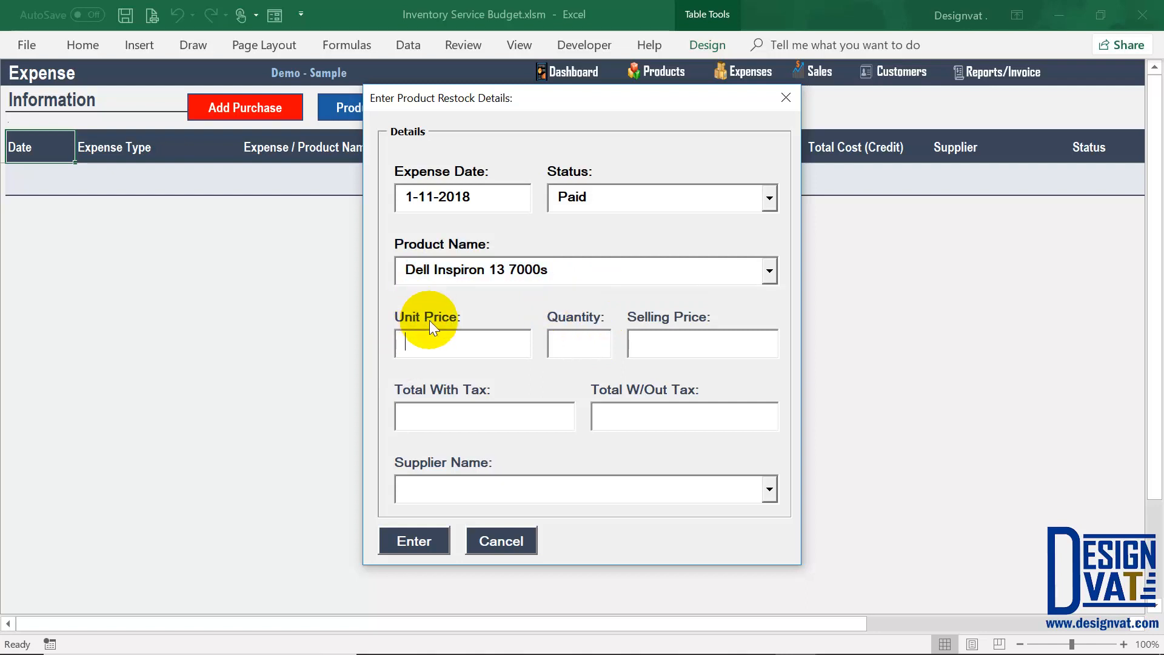
{"action": "left_click_drag", "start_coordinate": [572, 268], "coordinate": [394, 263]}
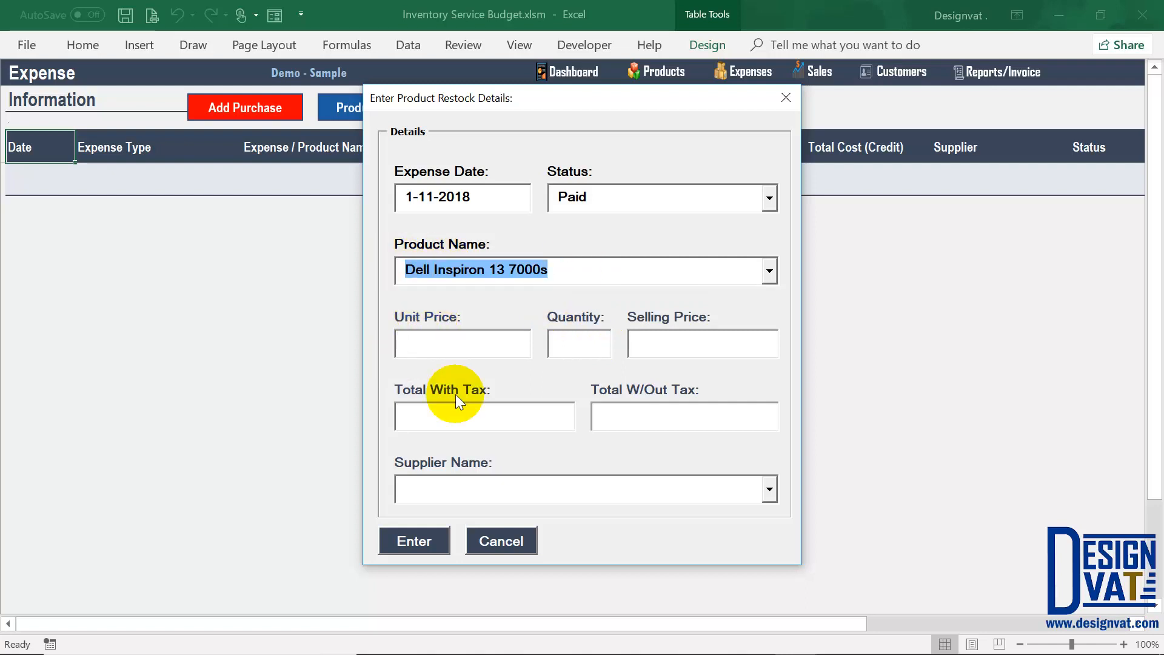
{"action": "left_click", "coordinate": [445, 344]}
{"action": "type", "text": "450"}
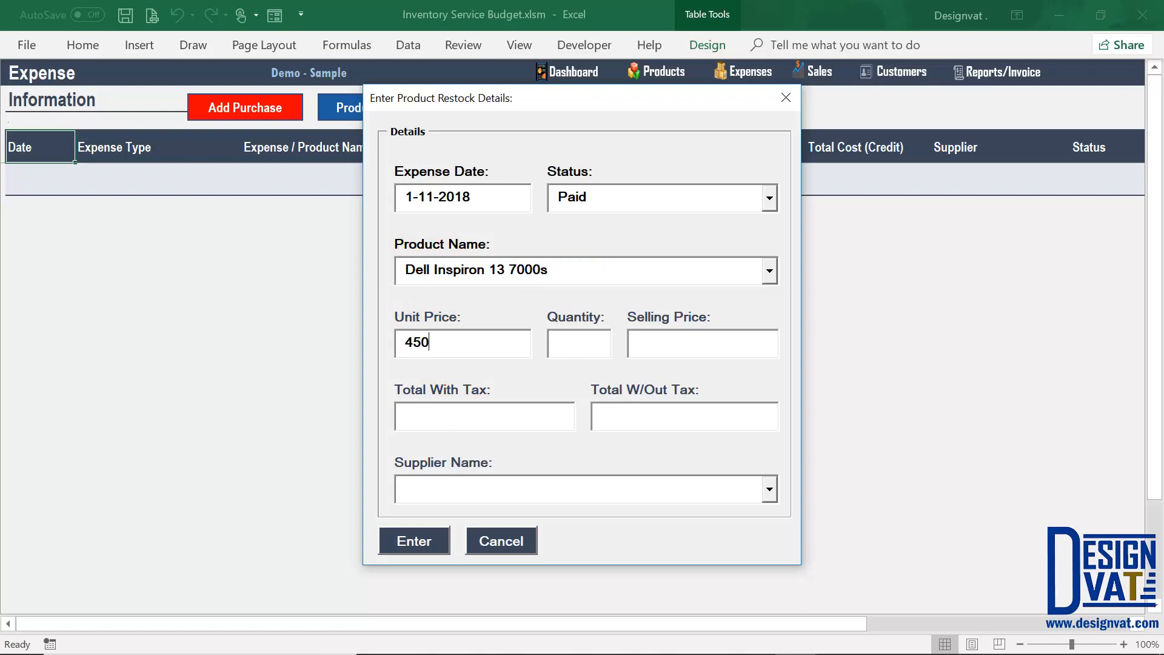
{"action": "type", "text": ",000"}
{"action": "key", "text": "Tab"}
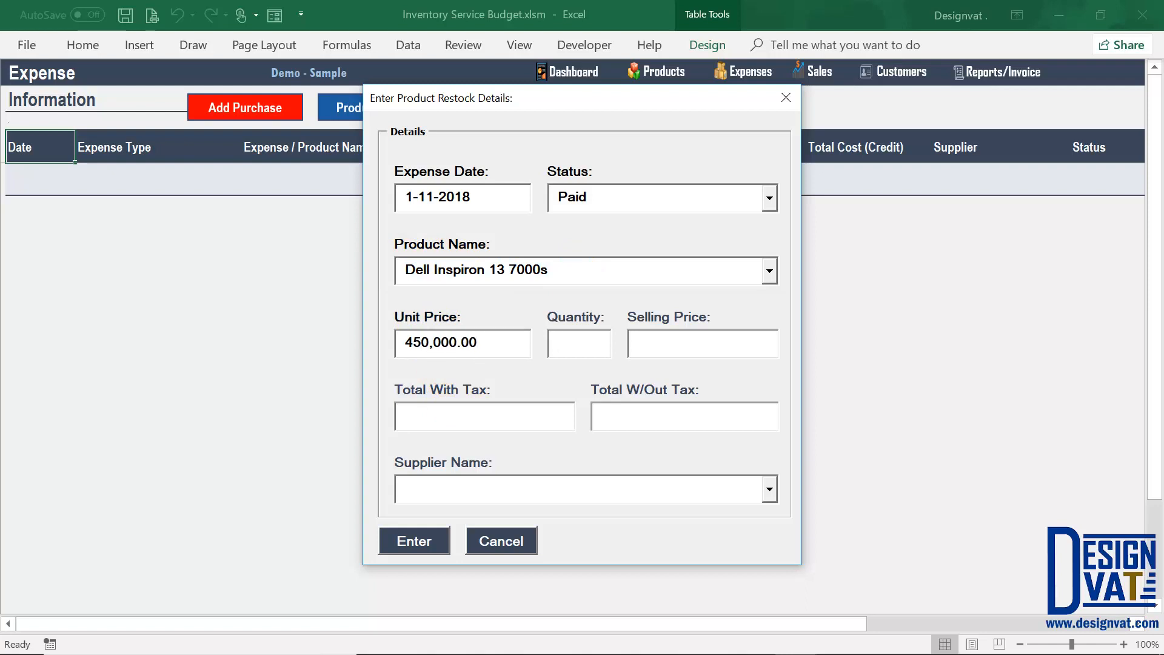
{"action": "type", "text": "10"}
{"action": "key", "text": "Tab"}
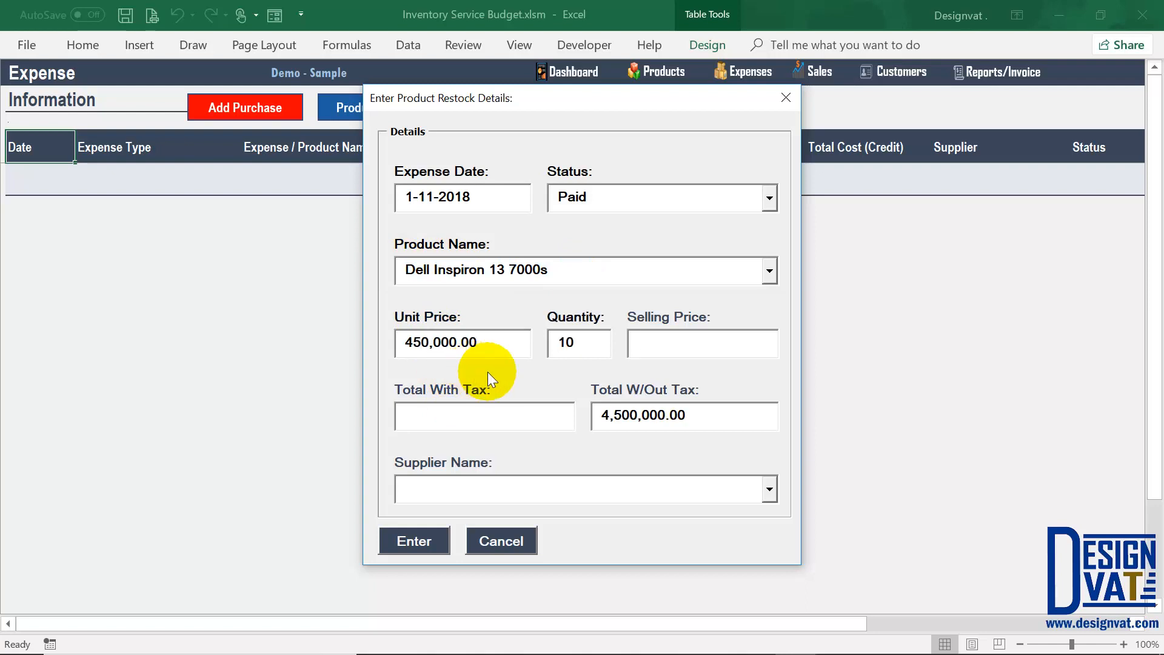
{"action": "left_click_drag", "start_coordinate": [688, 412], "coordinate": [572, 412]}
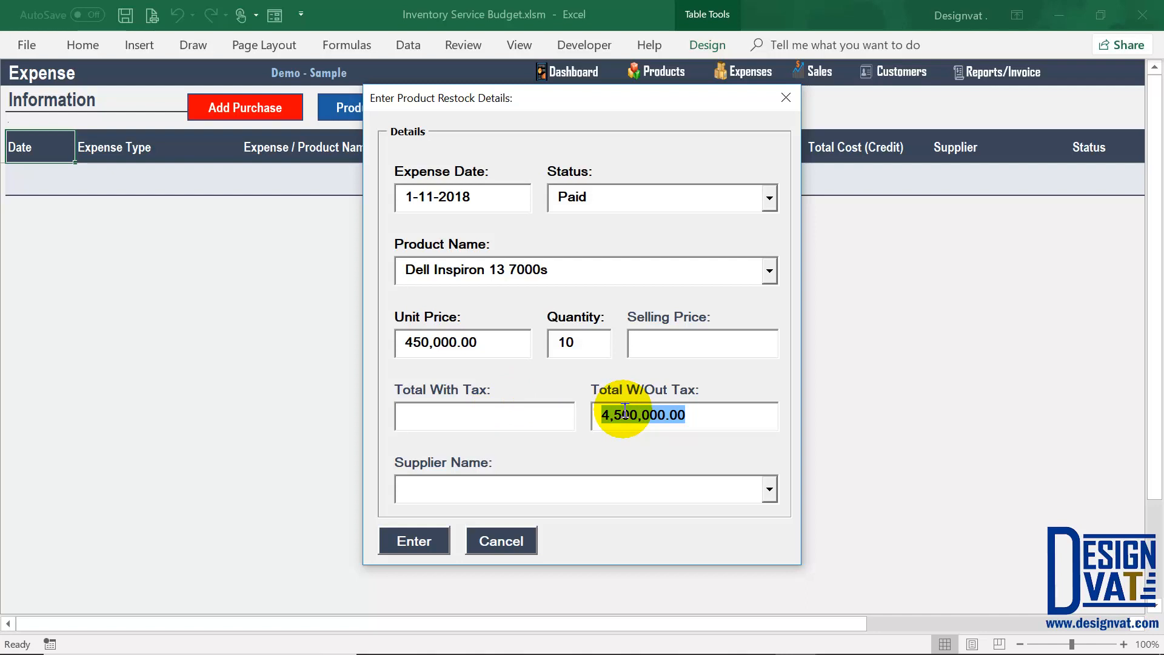
{"action": "left_click", "coordinate": [407, 416]}
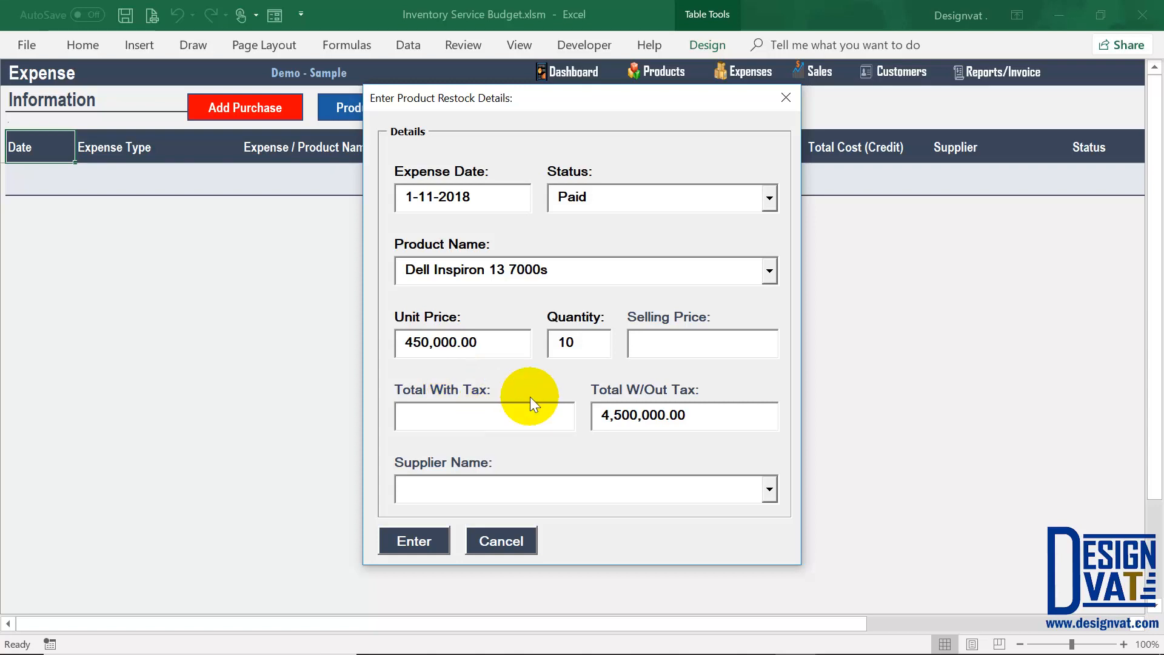
{"action": "left_click_drag", "start_coordinate": [703, 415], "coordinate": [593, 414]}
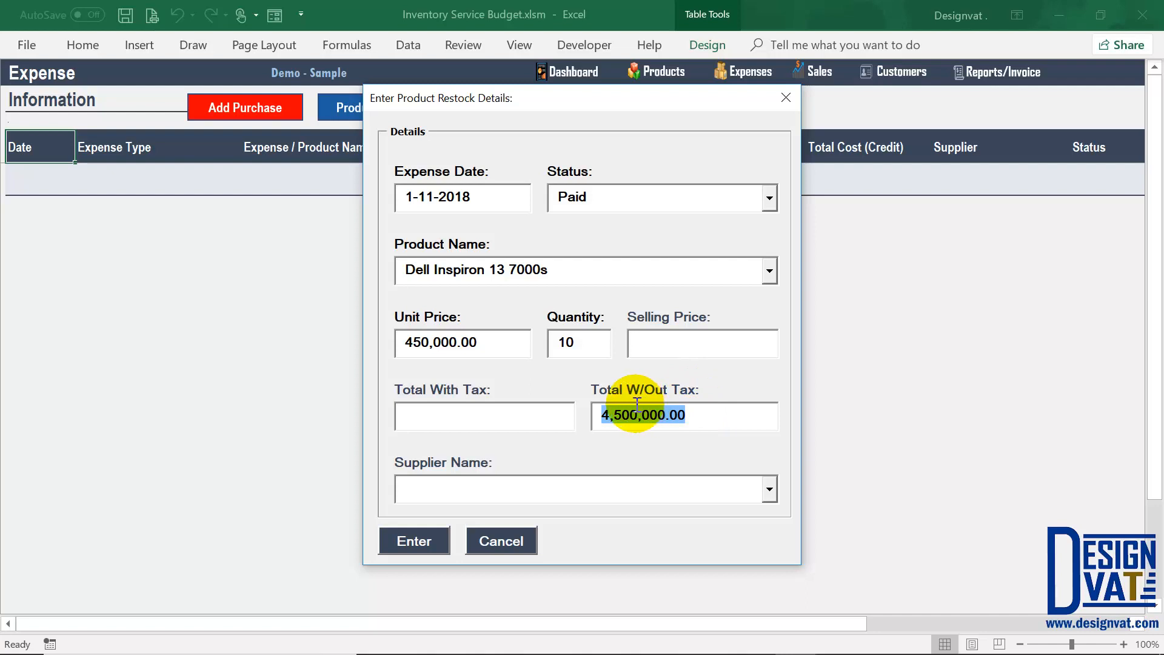
{"action": "left_click", "coordinate": [701, 415]}
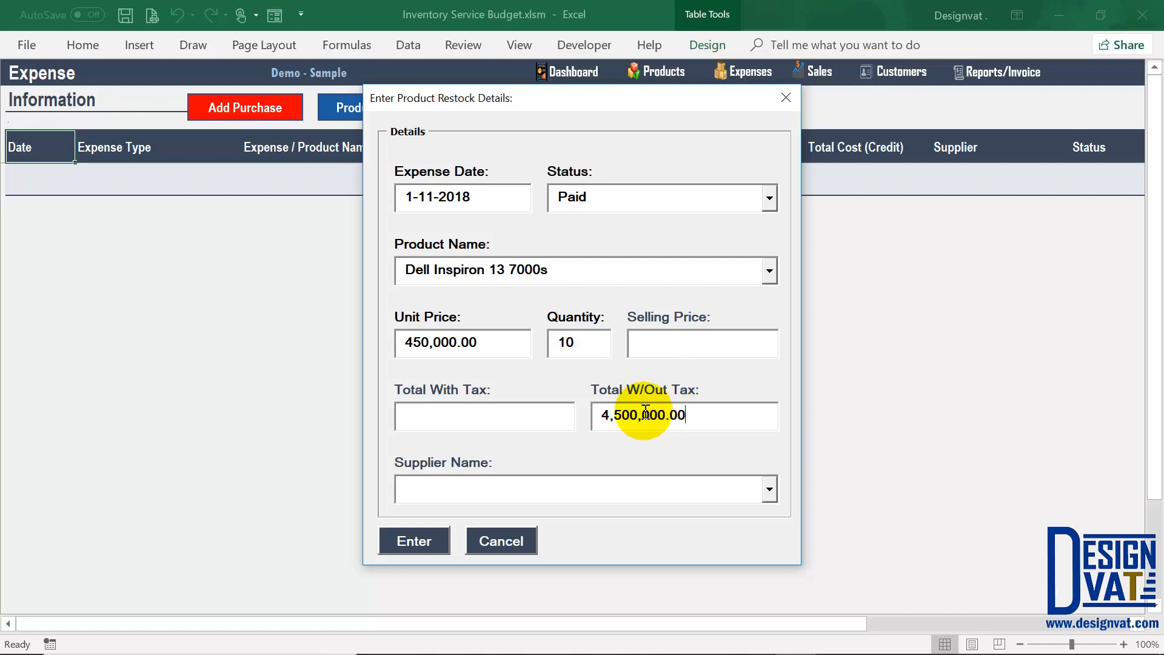
Step: Enter selling price 470000, leave supplier empty, and submit the restock
{"action": "left_click", "coordinate": [647, 345]}
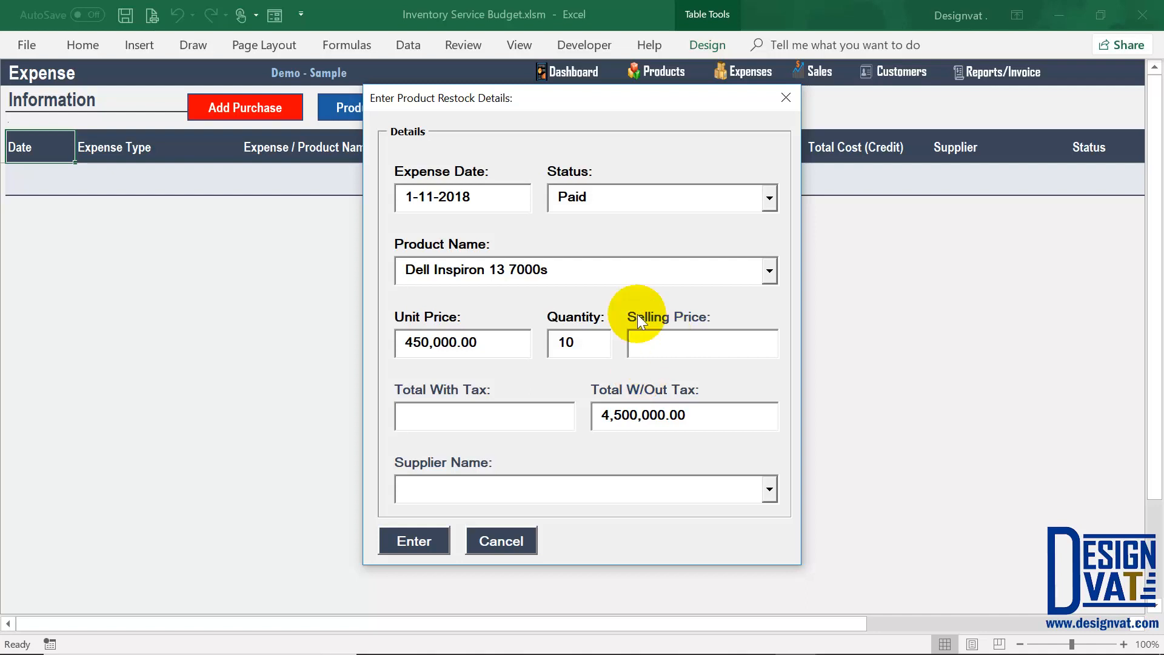
{"action": "left_click", "coordinate": [417, 274]}
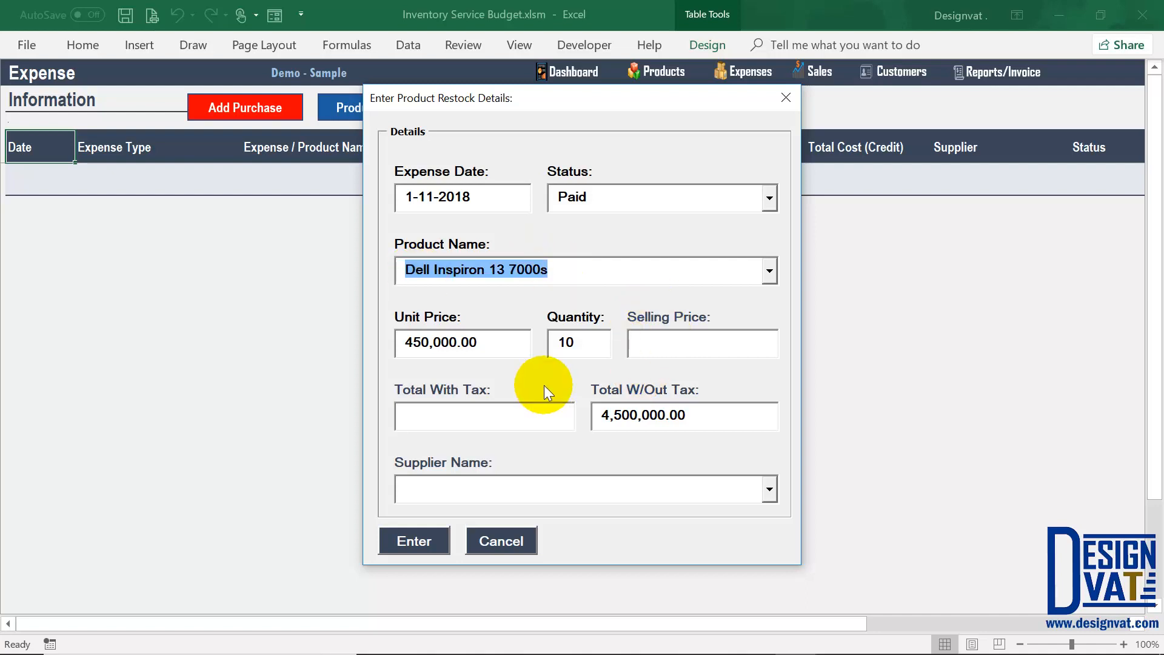
{"action": "left_click", "coordinate": [661, 347]}
{"action": "type", "text": "470000"}
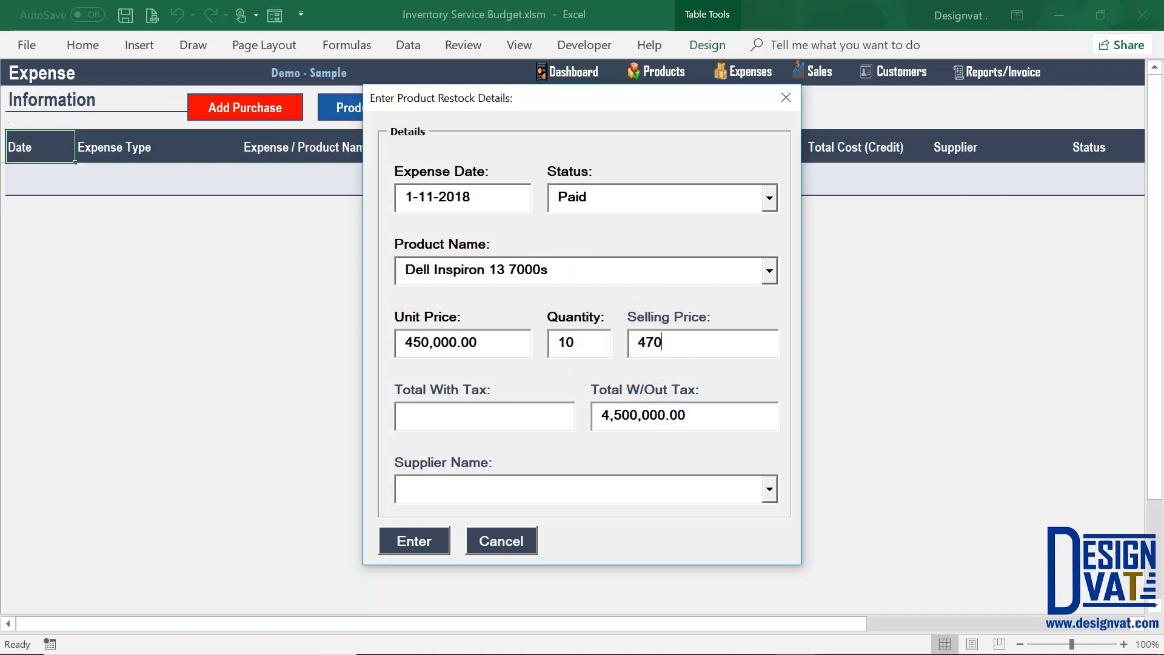
{"action": "left_click", "coordinate": [518, 432]}
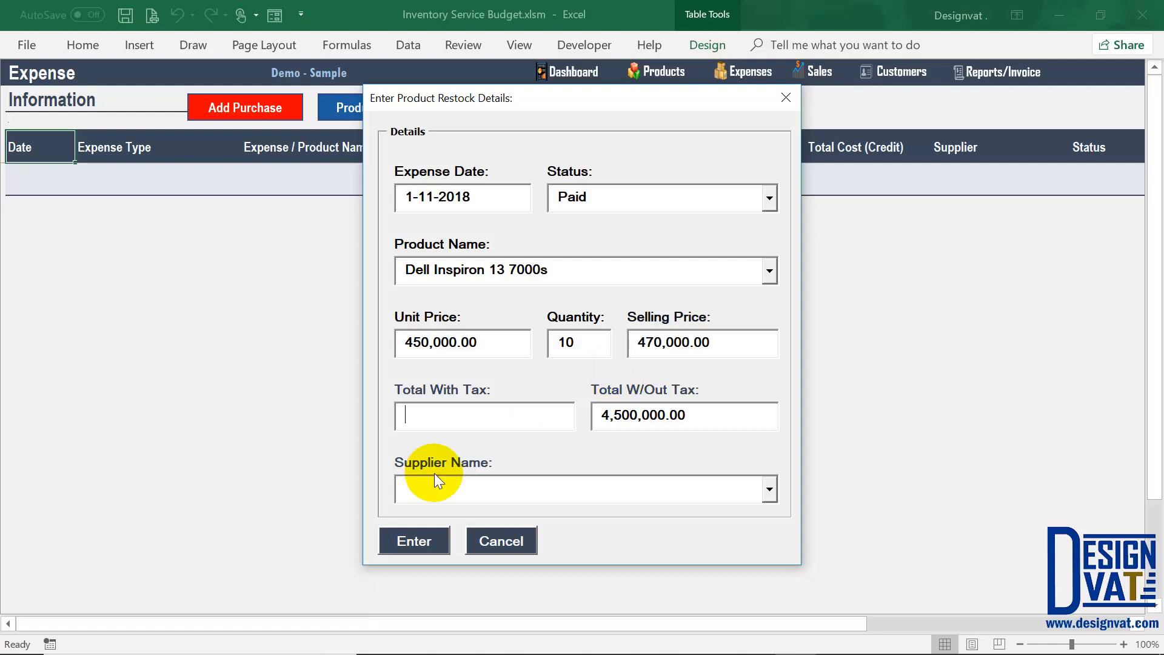
{"action": "left_click", "coordinate": [769, 488]}
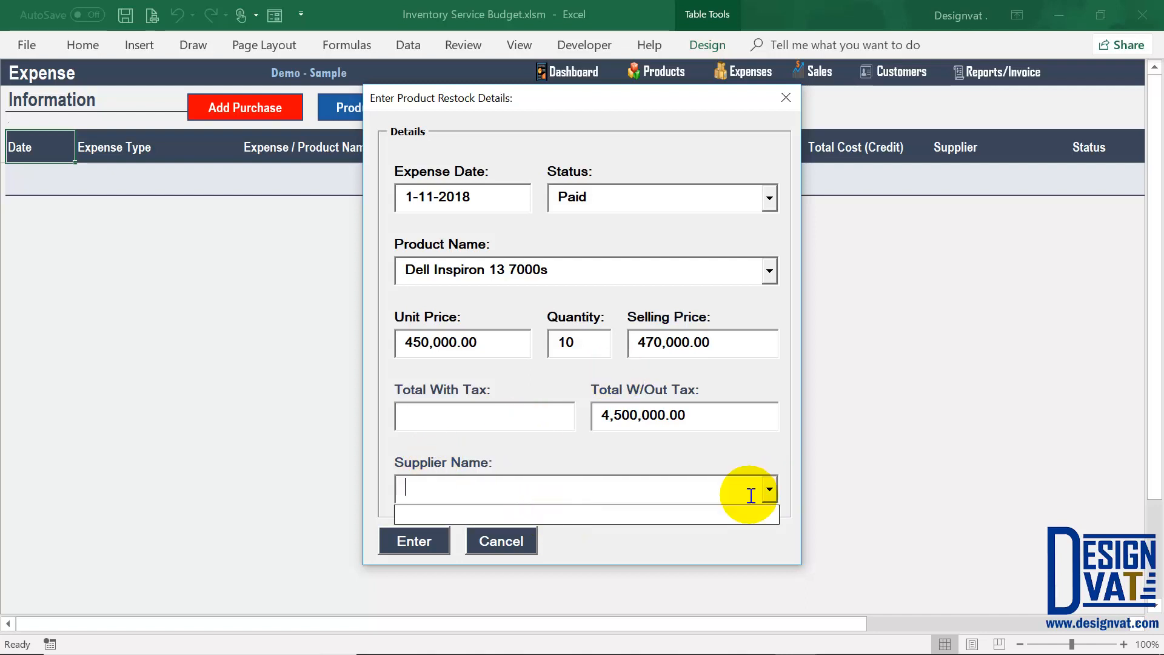
{"action": "left_click", "coordinate": [769, 490]}
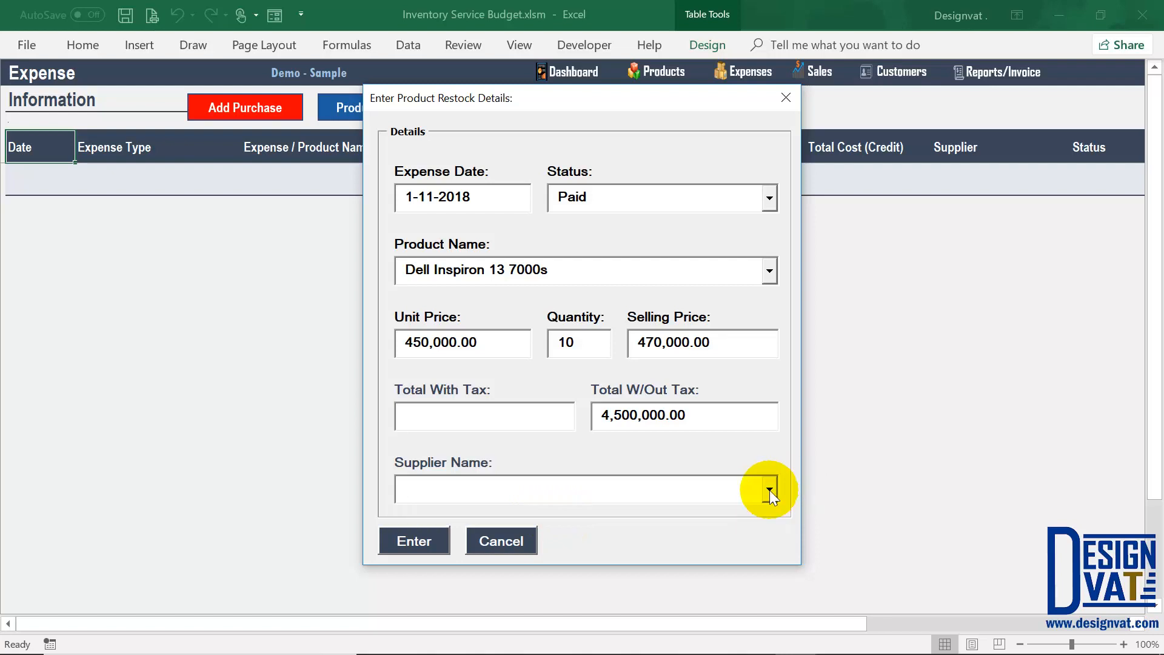
{"action": "left_click", "coordinate": [405, 538]}
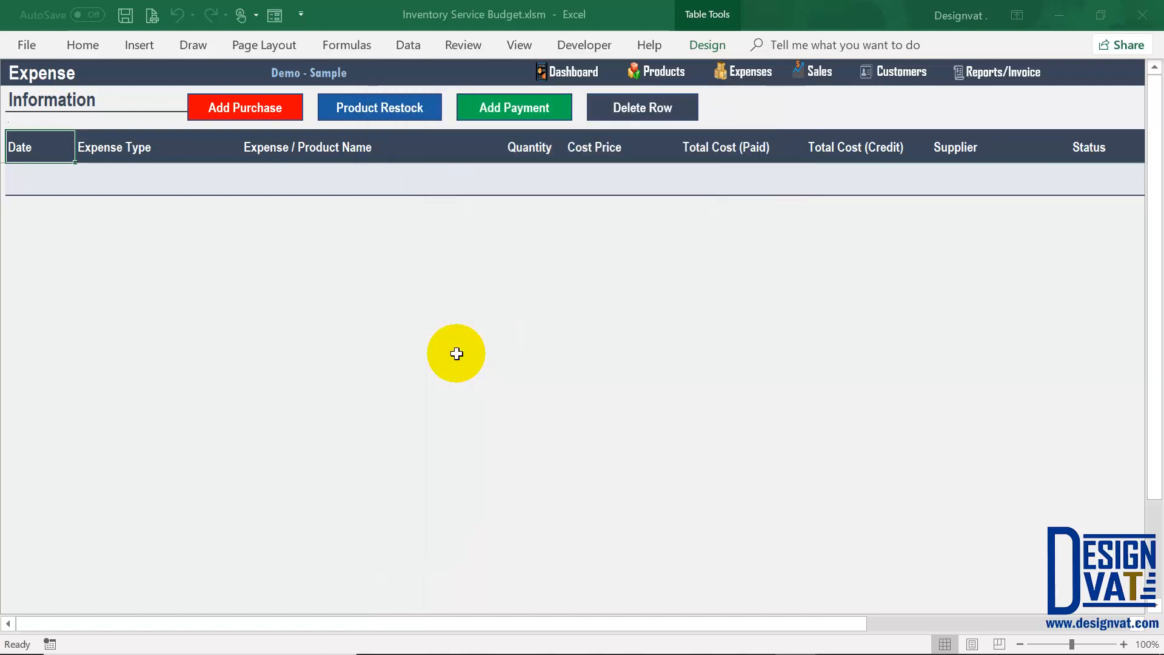
Step: Dismiss Expense Added and check the logged row: Dell, quantity 10, dated 1-Nov-18
{"action": "left_click", "coordinate": [592, 394]}
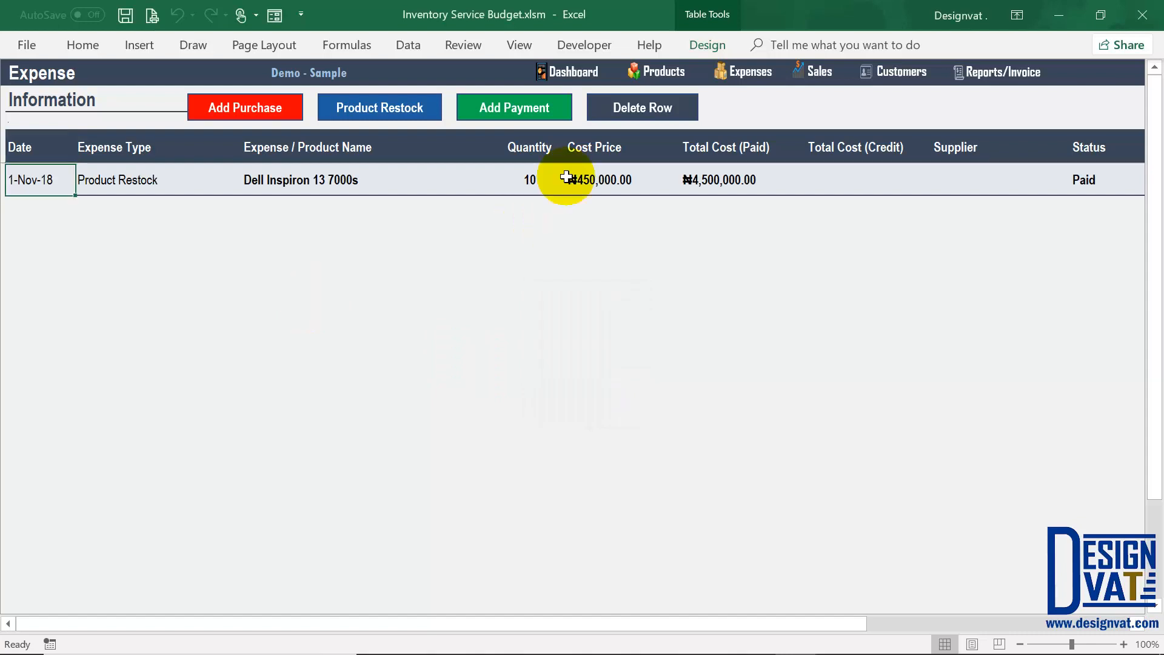
{"action": "left_click", "coordinate": [528, 185]}
{"action": "left_click", "coordinate": [321, 185]}
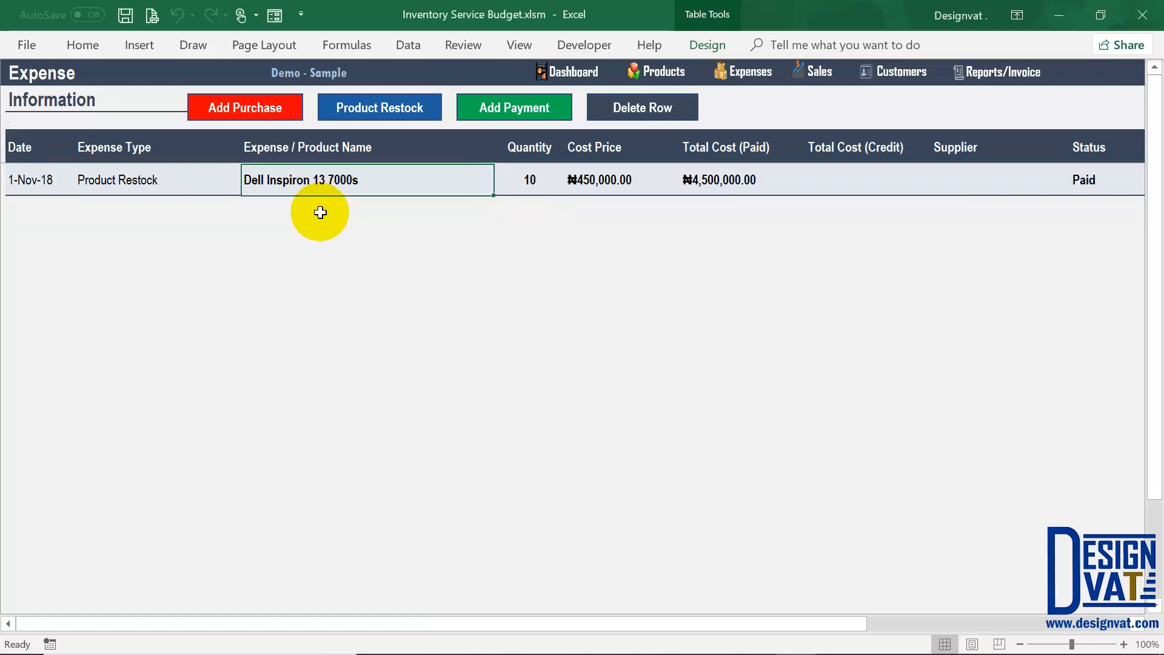
{"action": "left_click", "coordinate": [30, 182]}
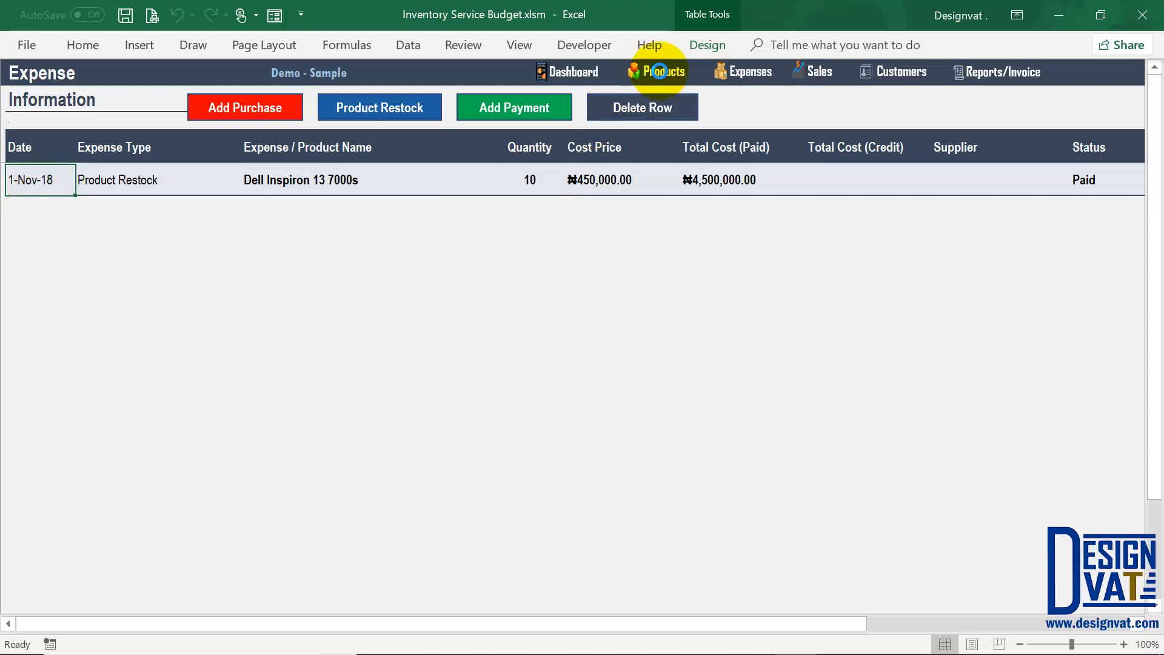
Step: Verify Dell's stock of 10 and last prices, then open Supplier Information via Reports
{"action": "left_click", "coordinate": [660, 72]}
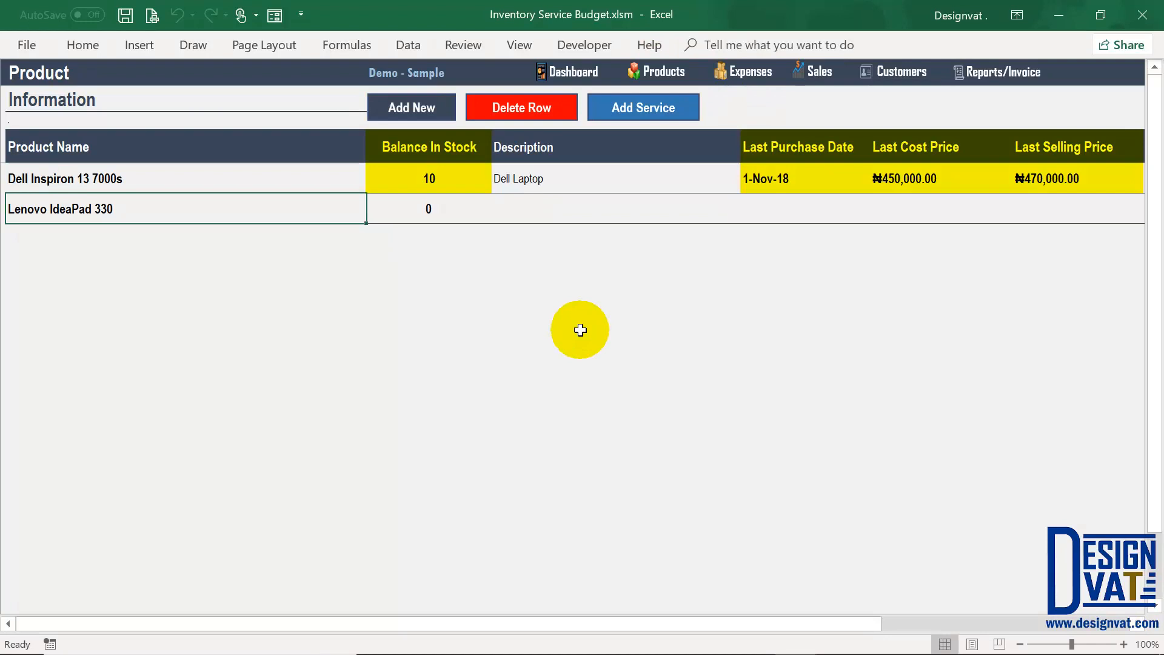
{"action": "left_click", "coordinate": [445, 177]}
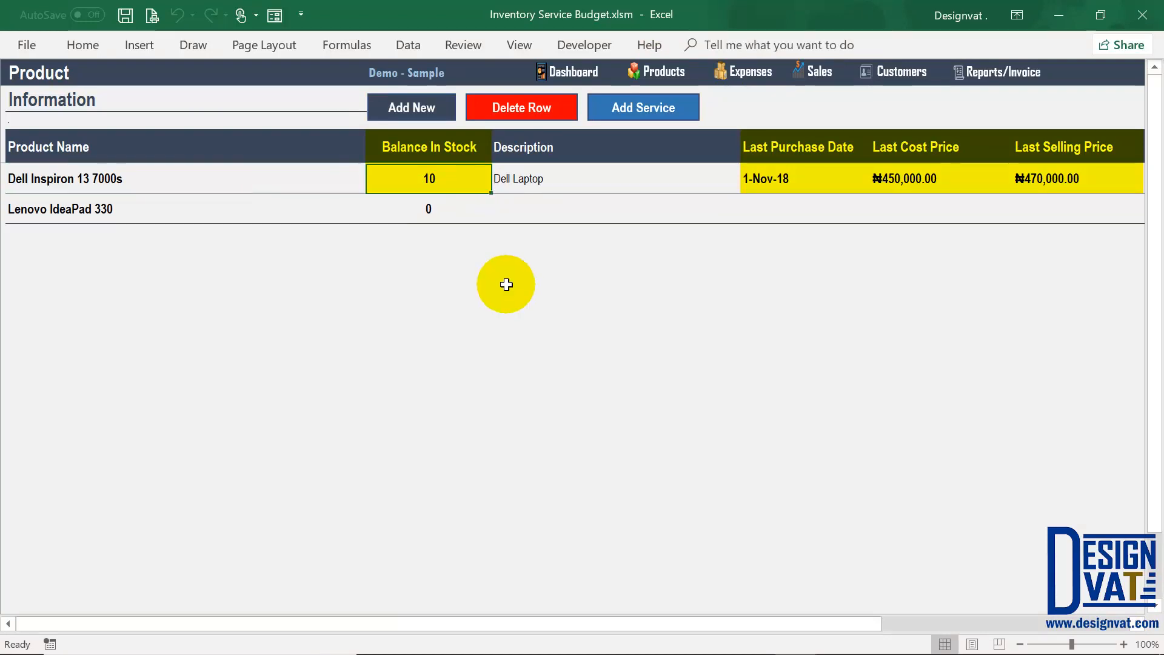
{"action": "left_click", "coordinate": [800, 179]}
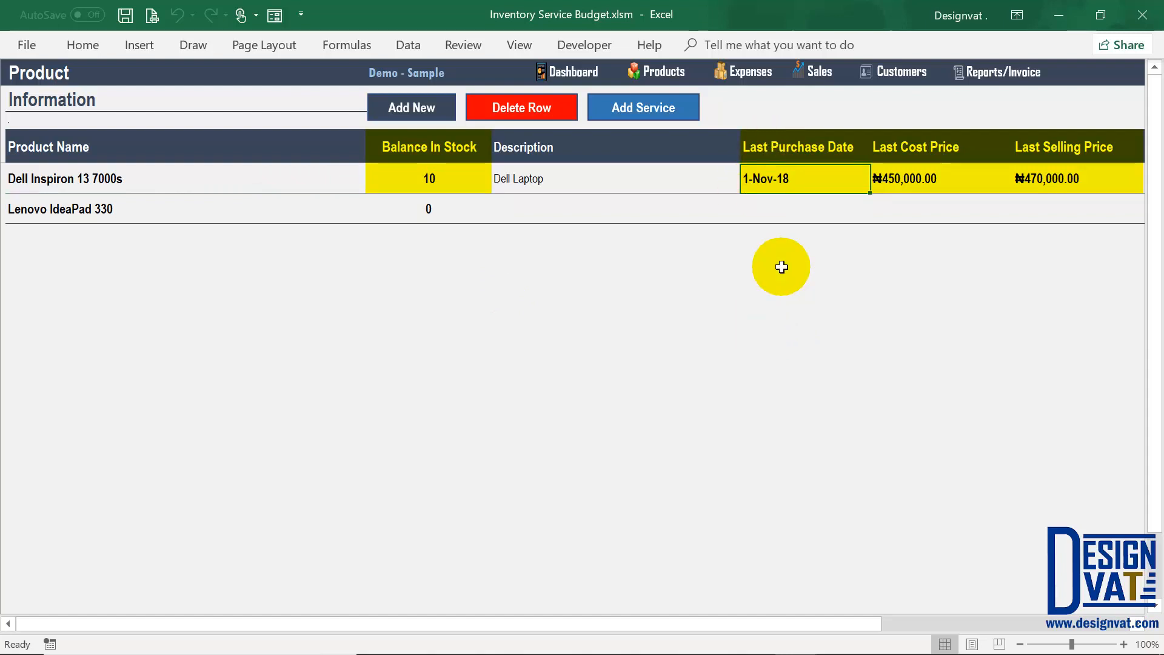
{"action": "left_click", "coordinate": [916, 183]}
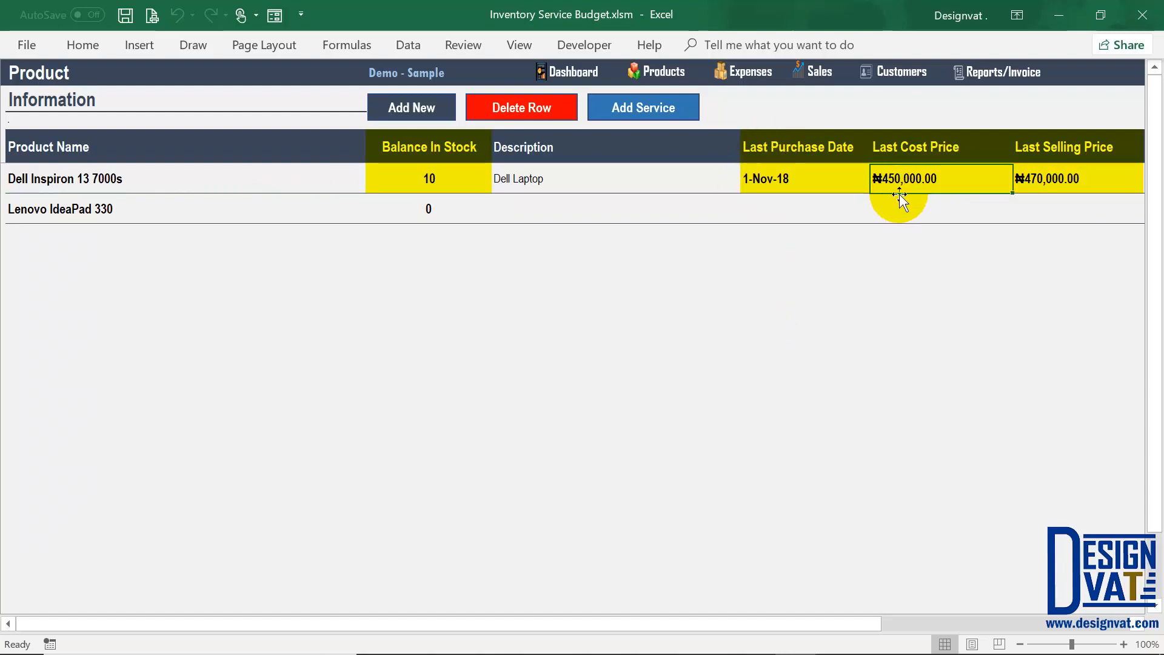
{"action": "left_click", "coordinate": [1037, 185]}
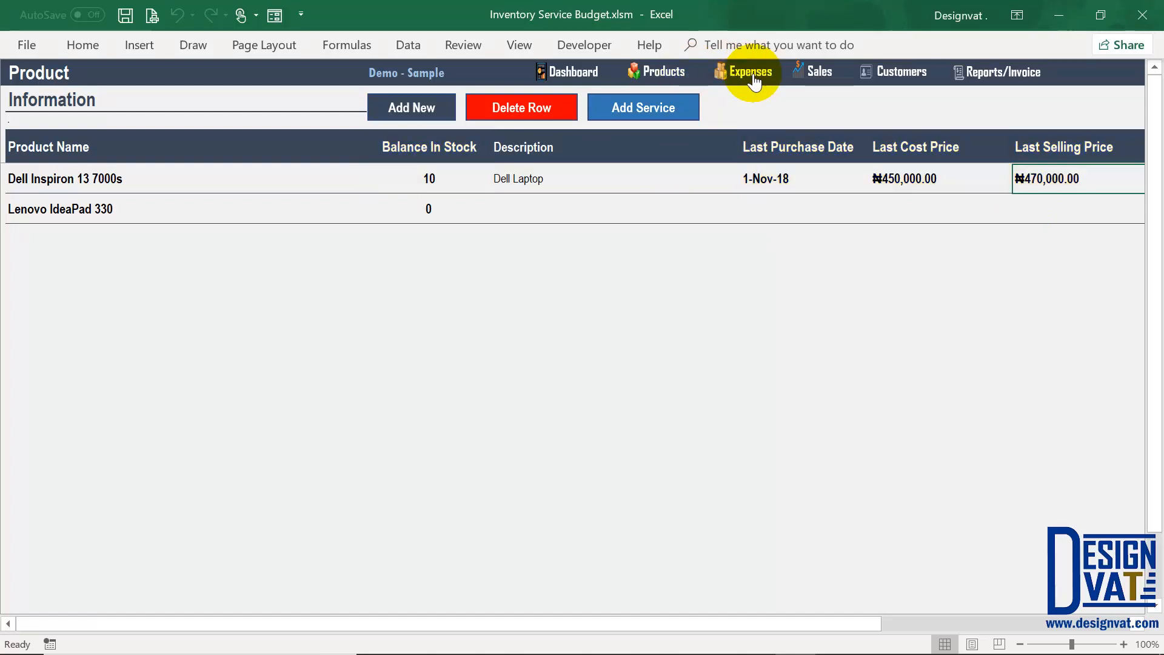
{"action": "left_click", "coordinate": [87, 209]}
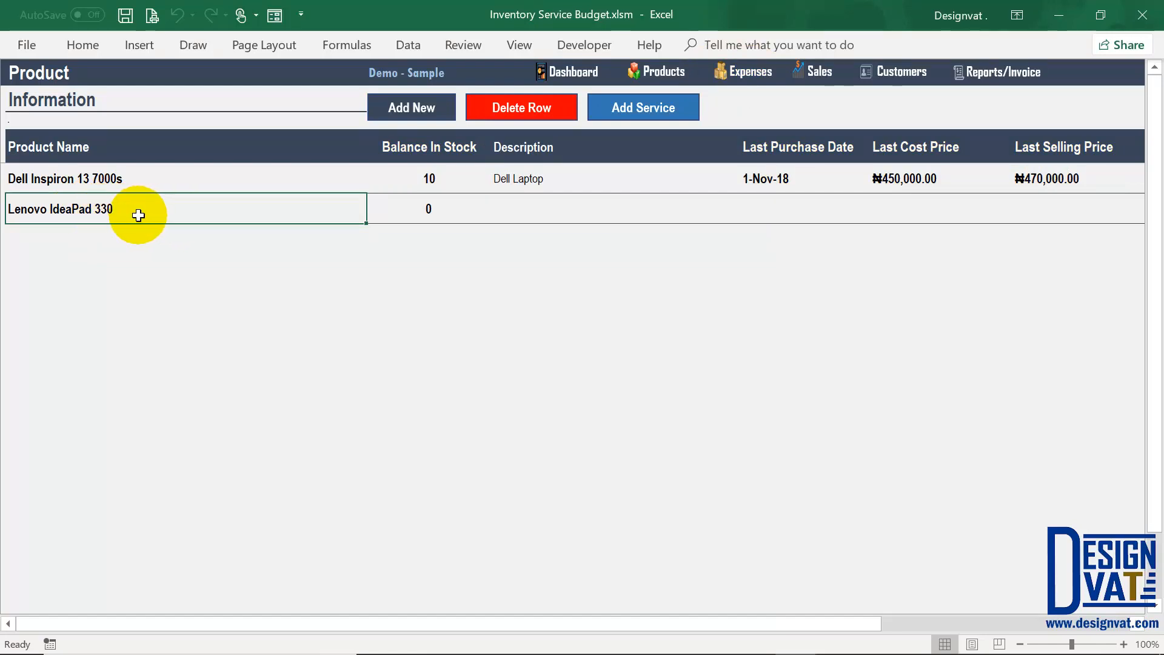
{"action": "left_click", "coordinate": [1004, 78]}
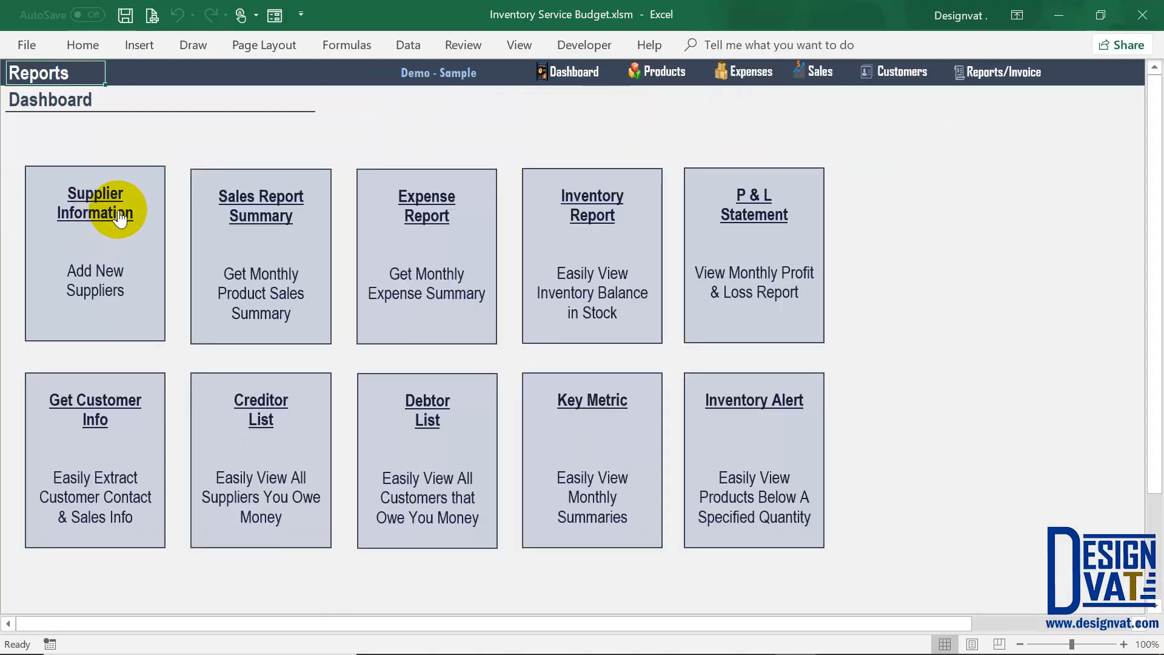
{"action": "left_click", "coordinate": [92, 276]}
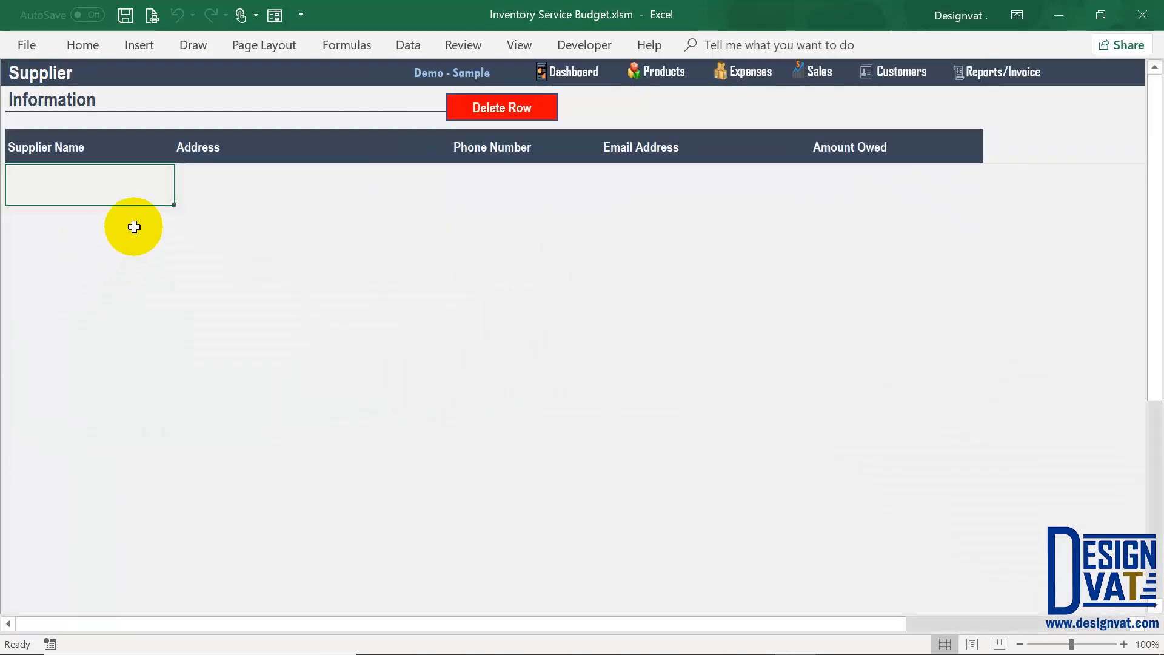
Step: Enter Mike Computers as a new supplier with its phone number and e-mail, leaving the address blank
{"action": "double_click", "coordinate": [42, 183]}
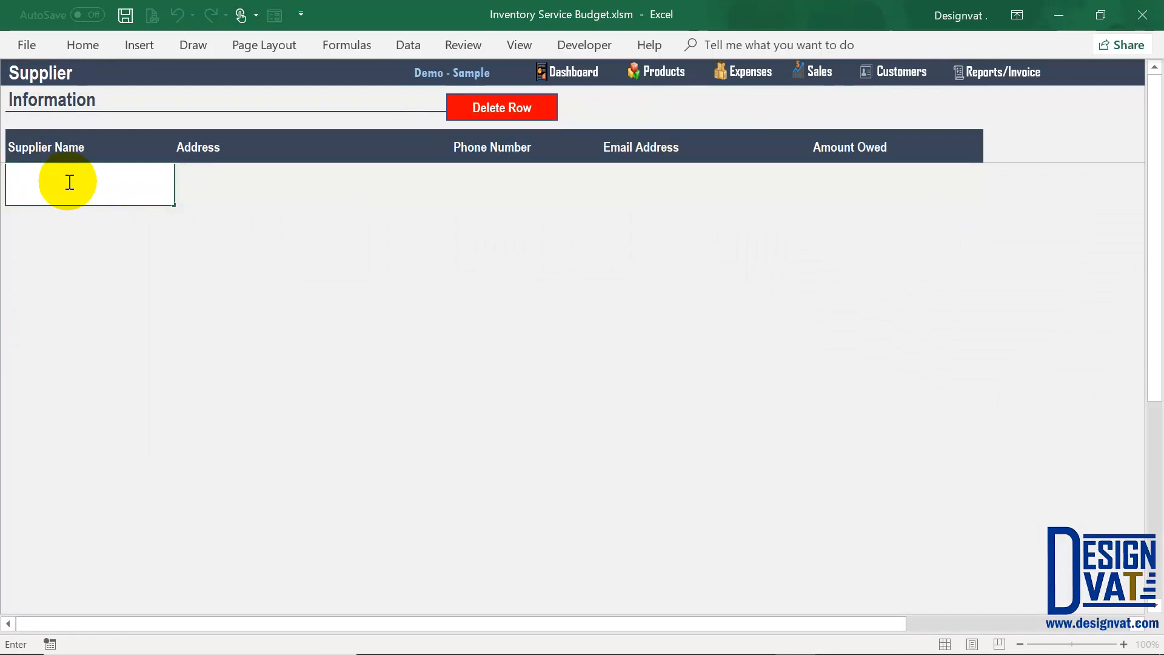
{"action": "type", "text": "Mike Comp"}
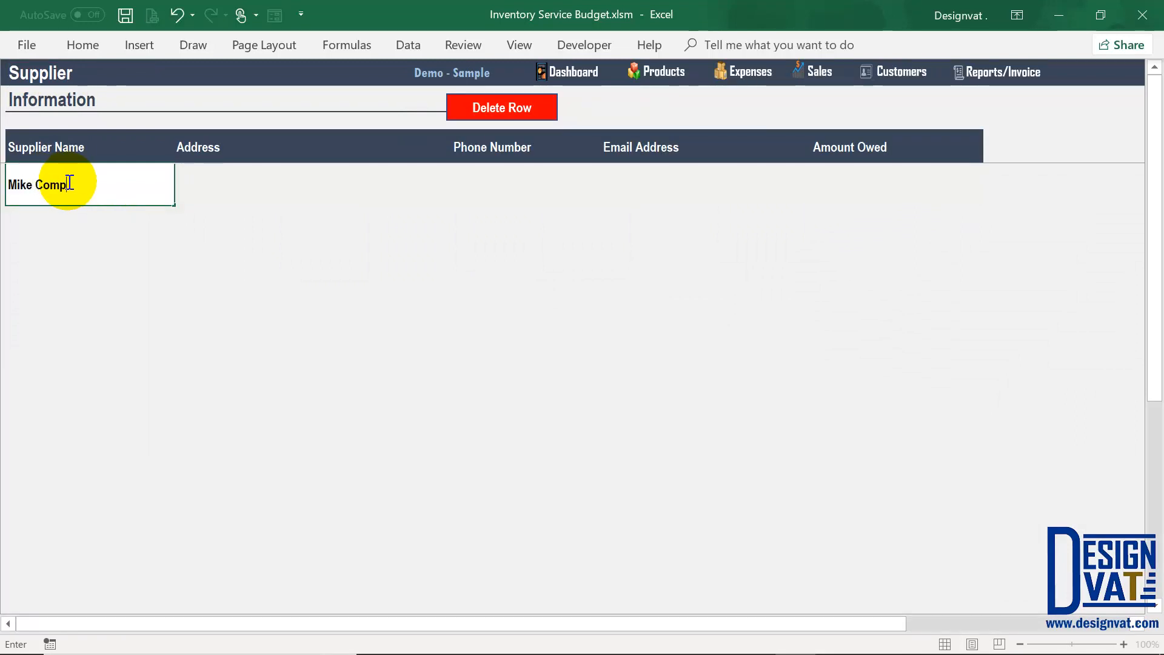
{"action": "type", "text": "uters"}
{"action": "left_click_drag", "start_coordinate": [111, 188], "coordinate": [5, 182]}
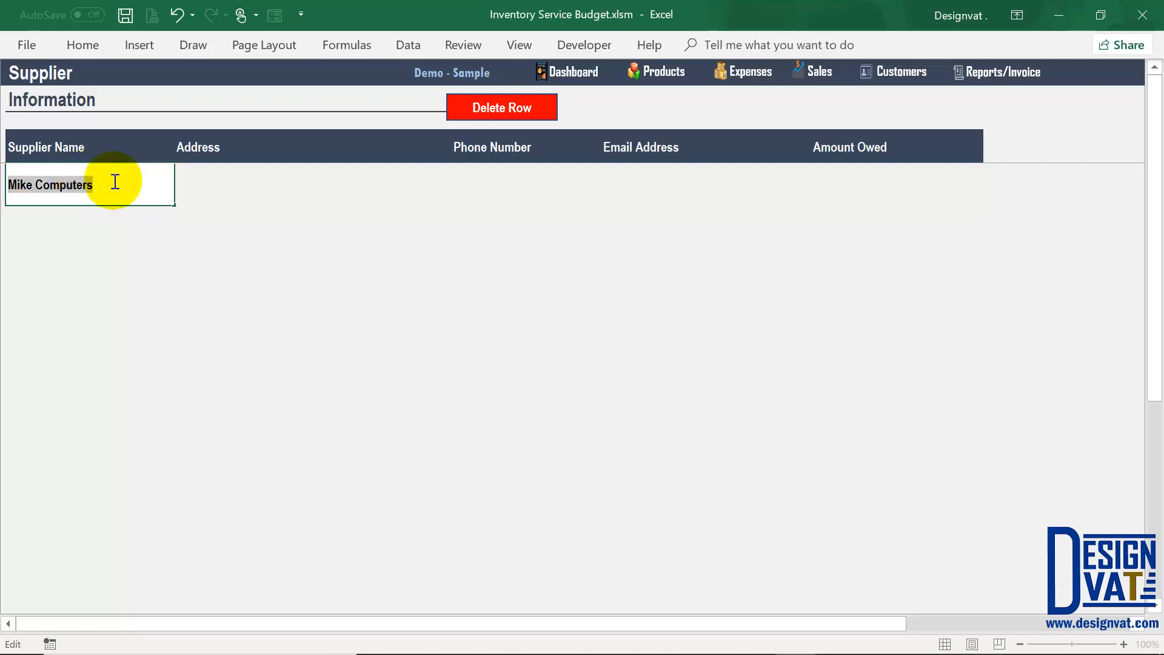
{"action": "key", "text": "Tab"}
{"action": "left_click", "coordinate": [221, 179]}
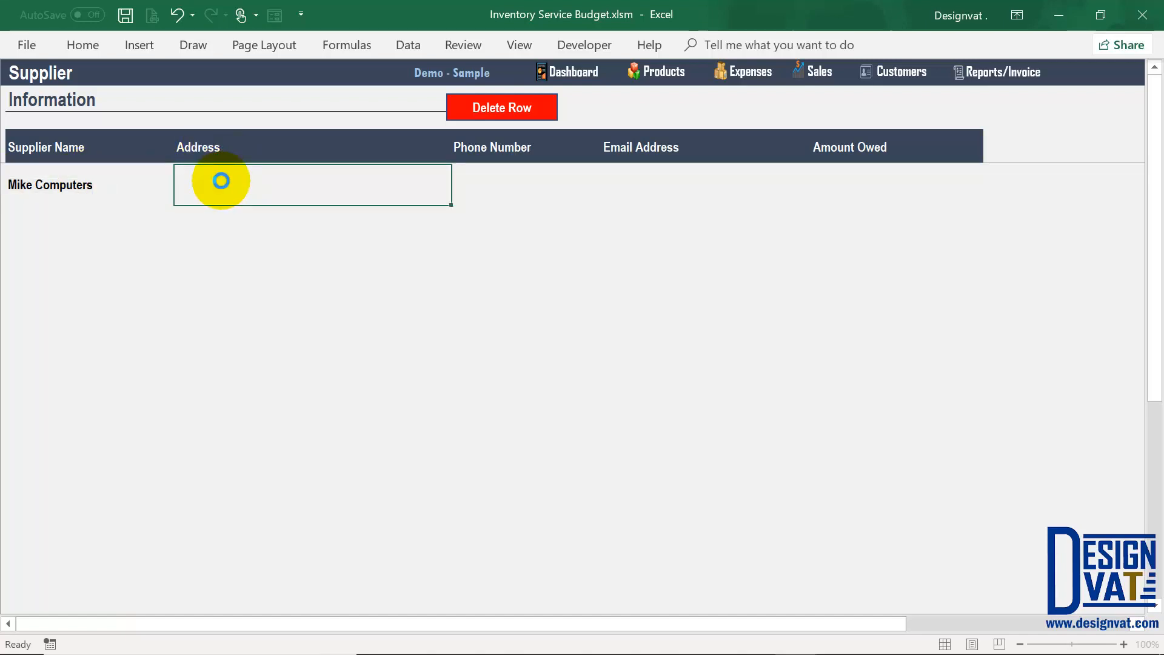
{"action": "key", "text": "Tab"}
{"action": "type", "text": "09"}
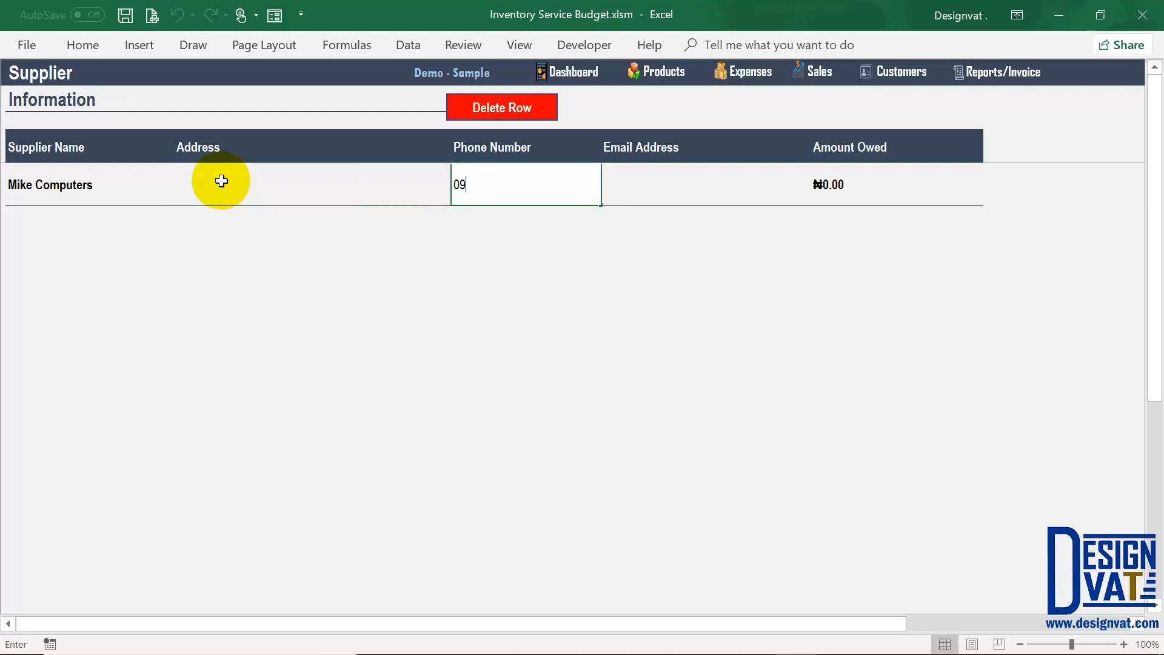
{"action": "type", "text": "09 999 9999"}
{"action": "key", "text": "Tab"}
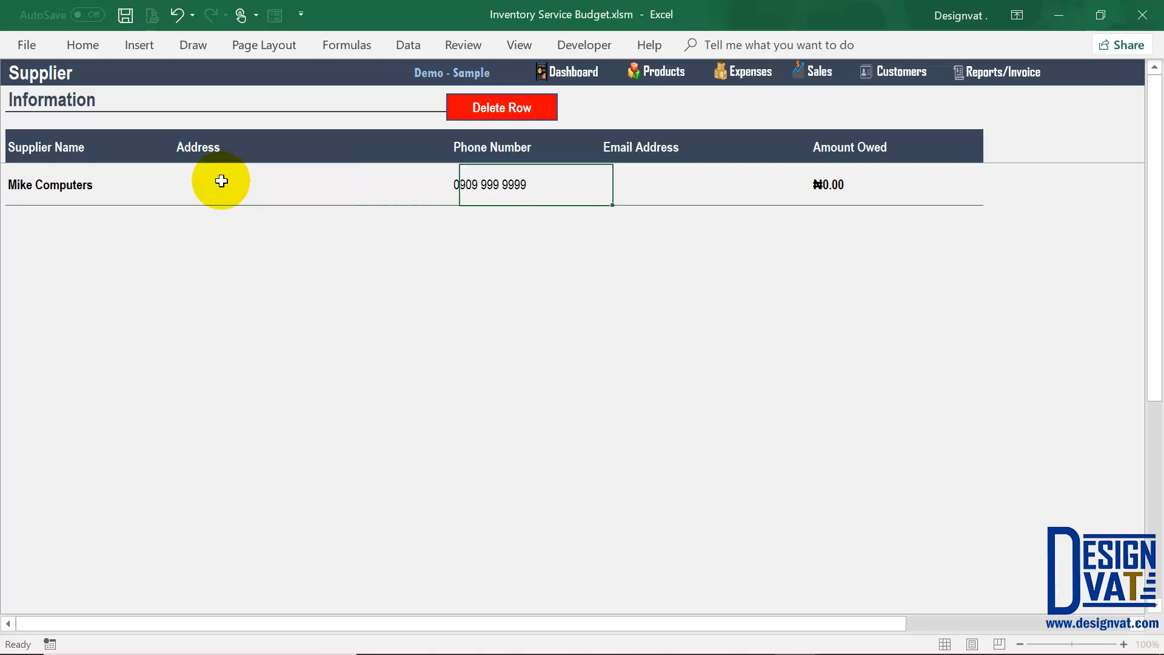
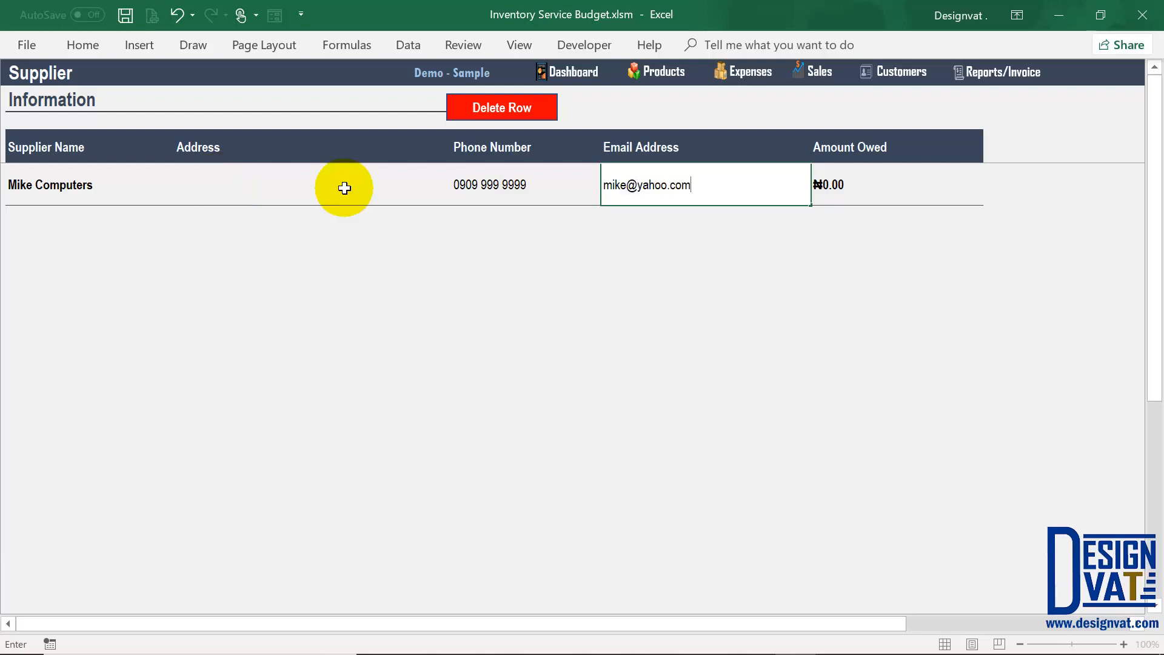
{"action": "key", "text": "Return"}
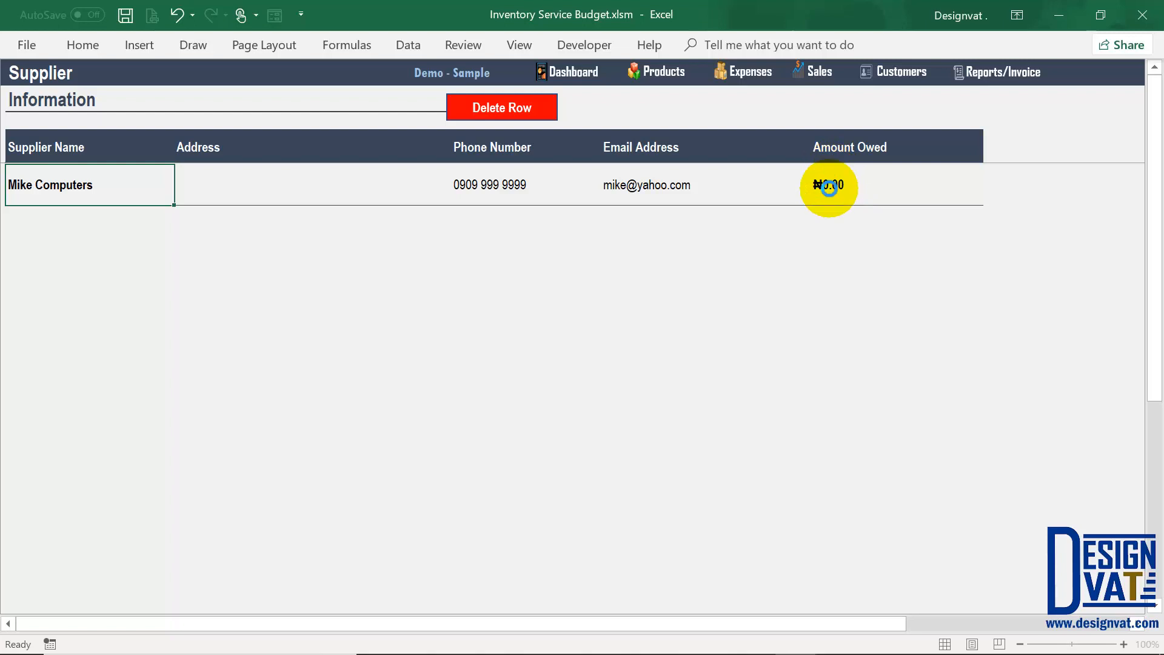
{"action": "left_click", "coordinate": [819, 188]}
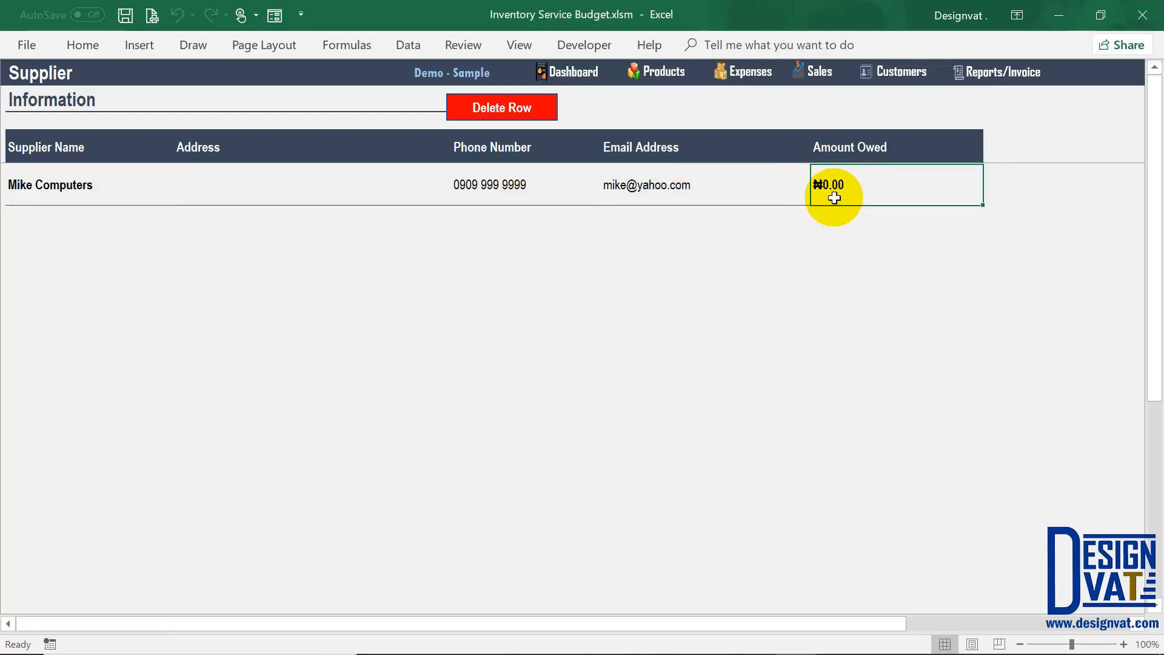
Step: Start a Product Restock expense dated 1-11-2018 with status Credit
{"action": "left_click", "coordinate": [742, 71]}
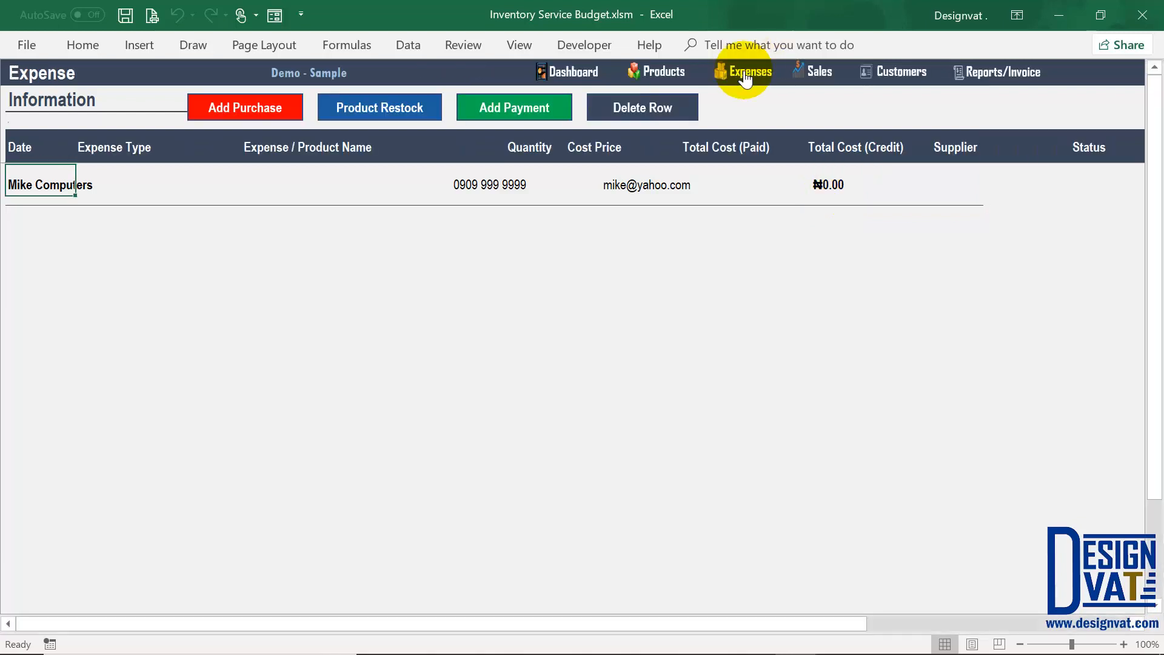
{"action": "left_click", "coordinate": [388, 110]}
{"action": "left_click_drag", "start_coordinate": [422, 197], "coordinate": [394, 197]}
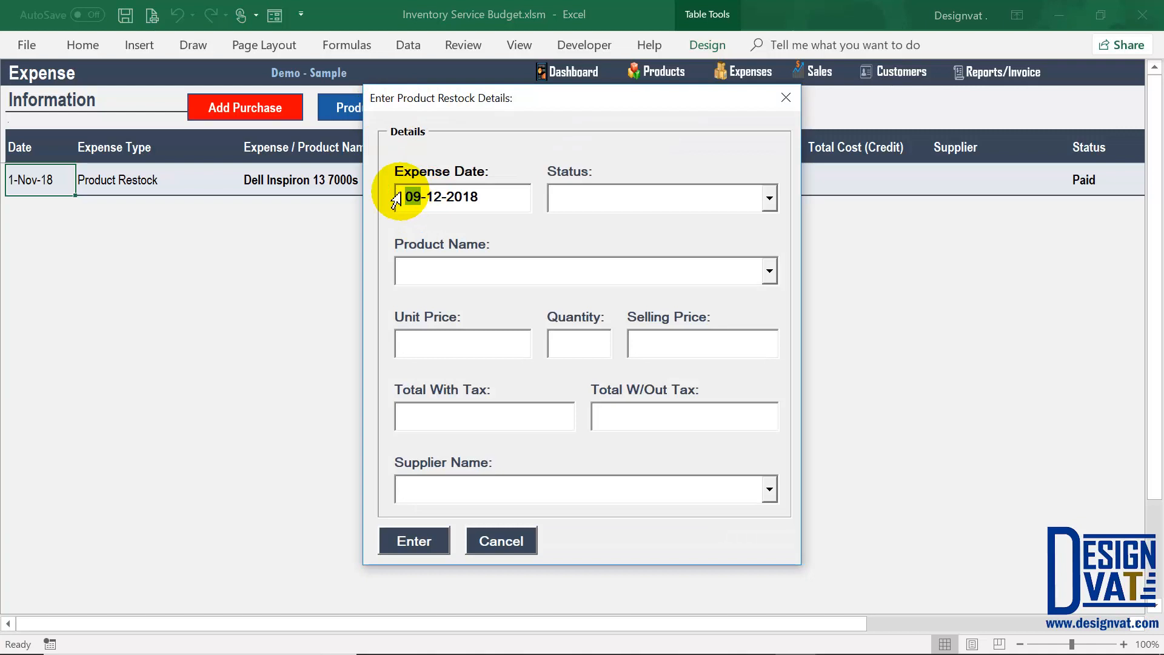
{"action": "type", "text": "1"}
{"action": "key", "text": "Delete"}
{"action": "type", "text": "1"}
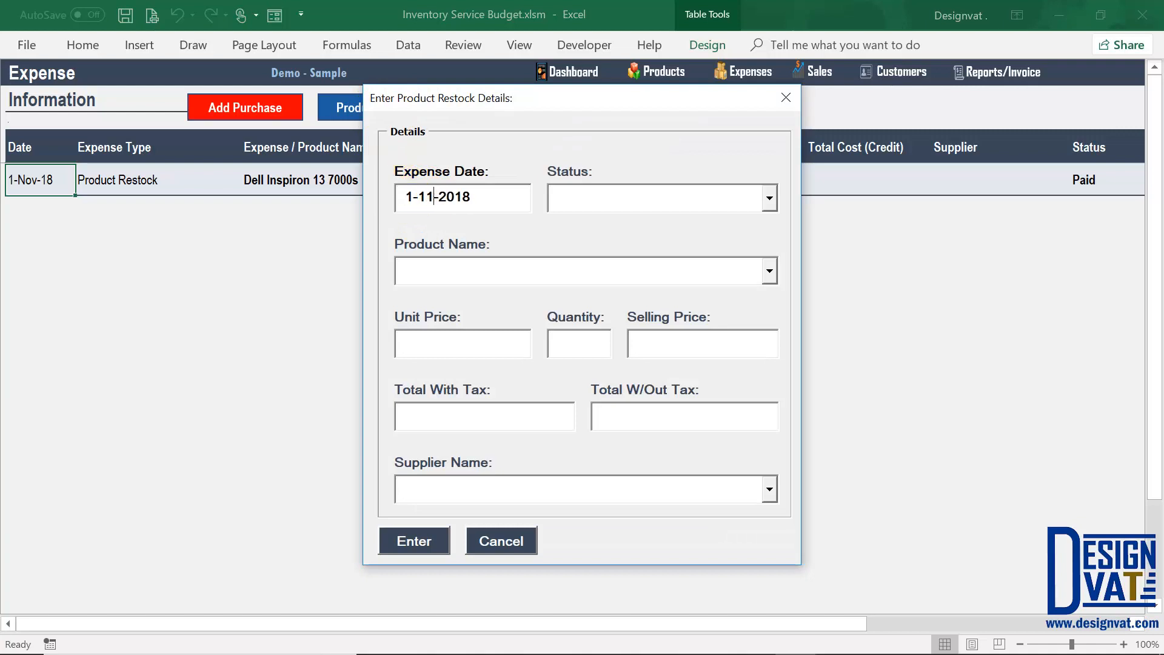
{"action": "left_click", "coordinate": [768, 199]}
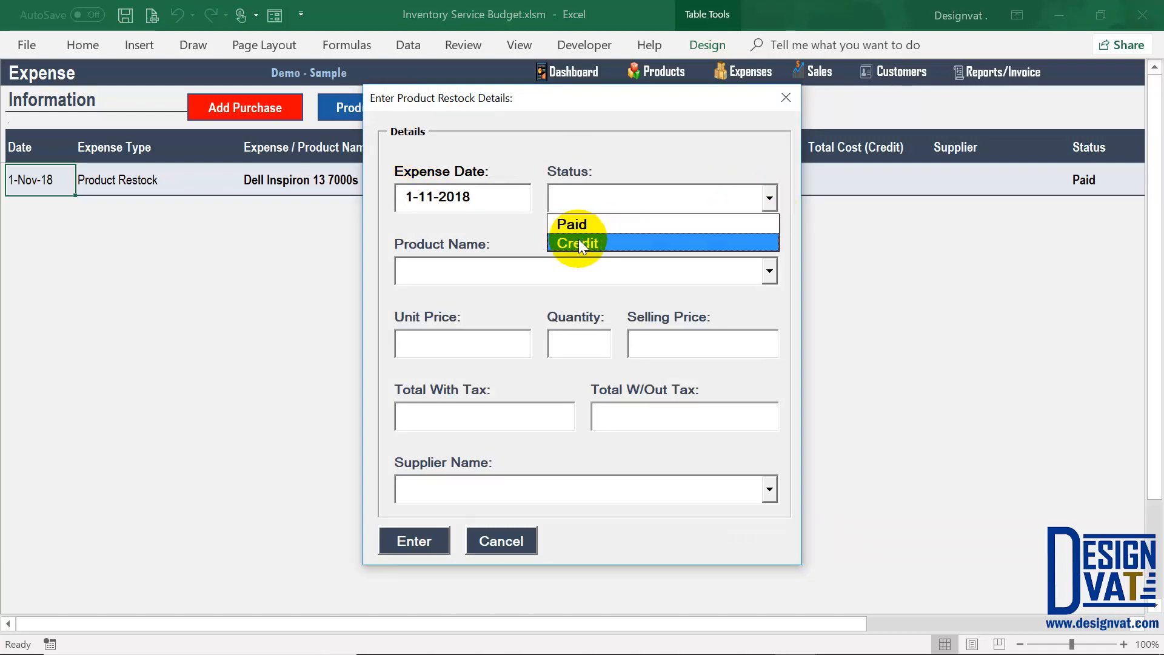
{"action": "left_click", "coordinate": [578, 240]}
Step: Restock 5 Lenovo IdeaPad 330 at 150,000 each, selling at 170,000, and submit
{"action": "left_click", "coordinate": [770, 271]}
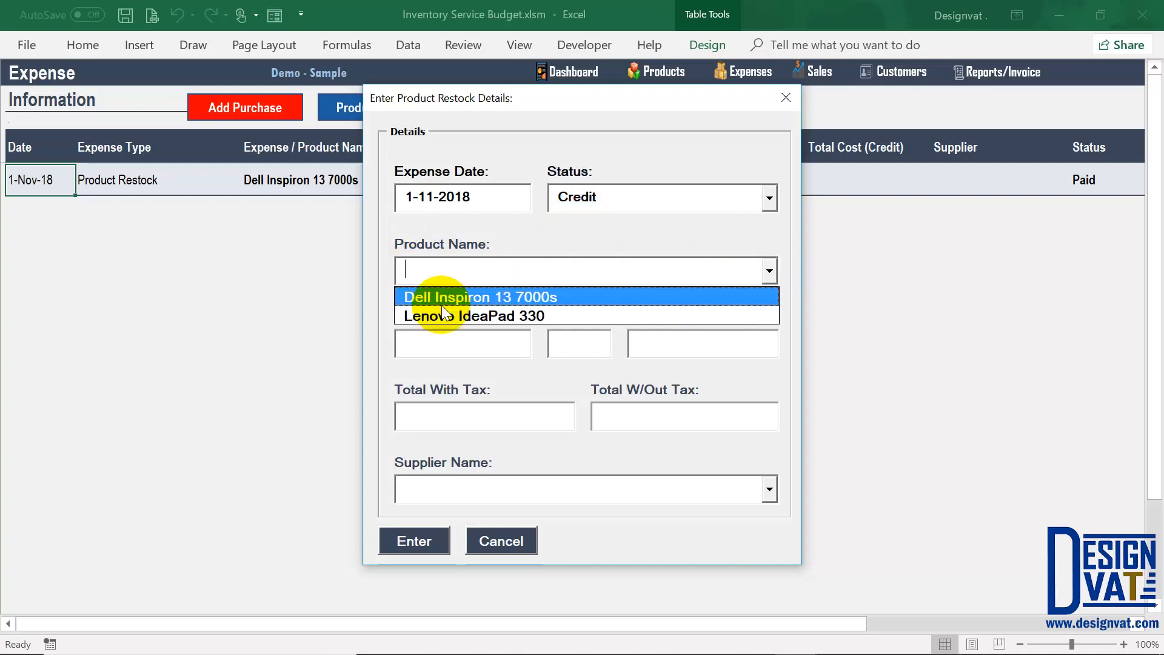
{"action": "left_click", "coordinate": [434, 315]}
{"action": "left_click", "coordinate": [434, 349]}
{"action": "type", "text": "1"}
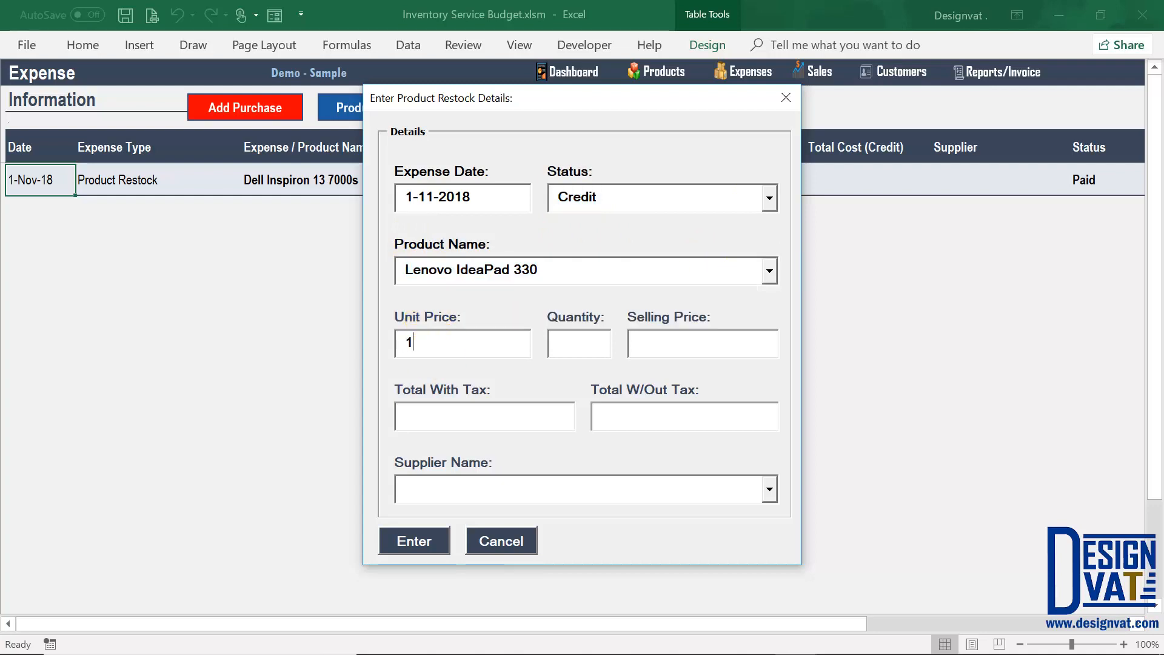
{"action": "type", "text": "50,000"}
{"action": "key", "text": "Tab"}
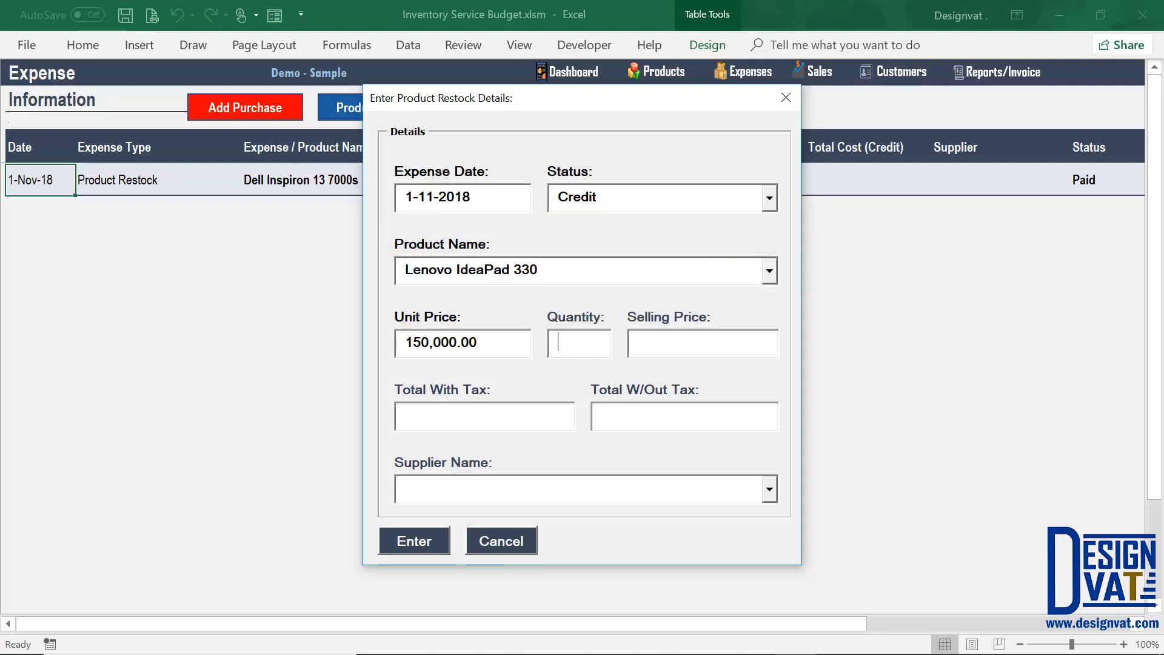
{"action": "type", "text": "5"}
{"action": "left_click_drag", "start_coordinate": [685, 420], "coordinate": [591, 415]}
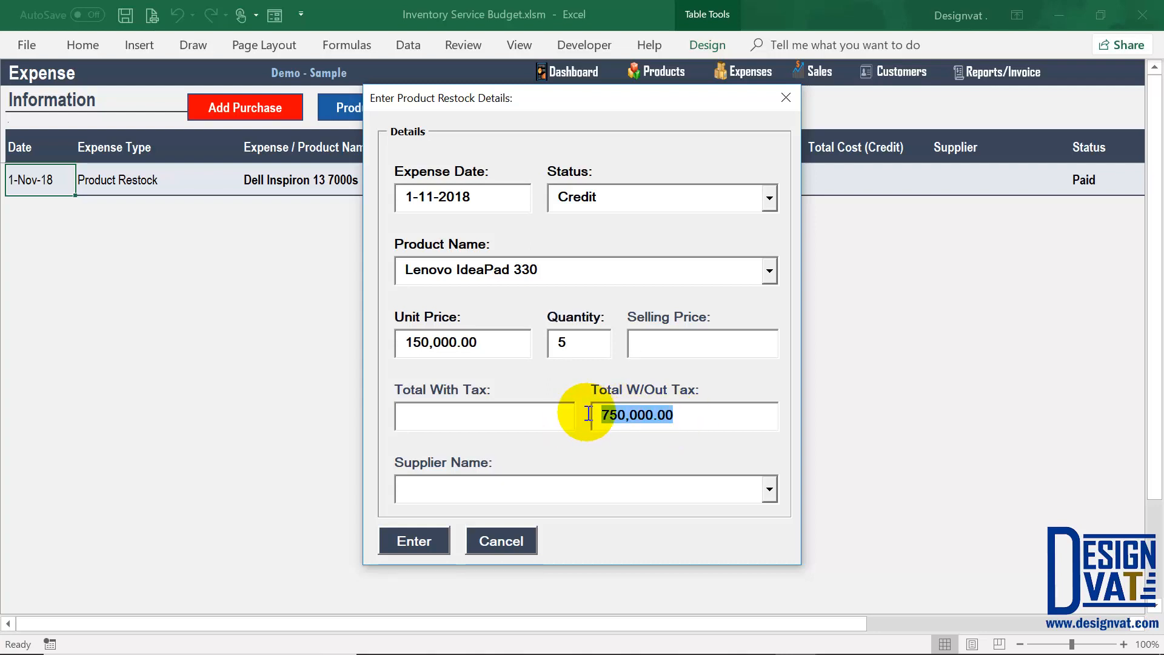
{"action": "left_click", "coordinate": [668, 338]}
{"action": "type", "text": "17"}
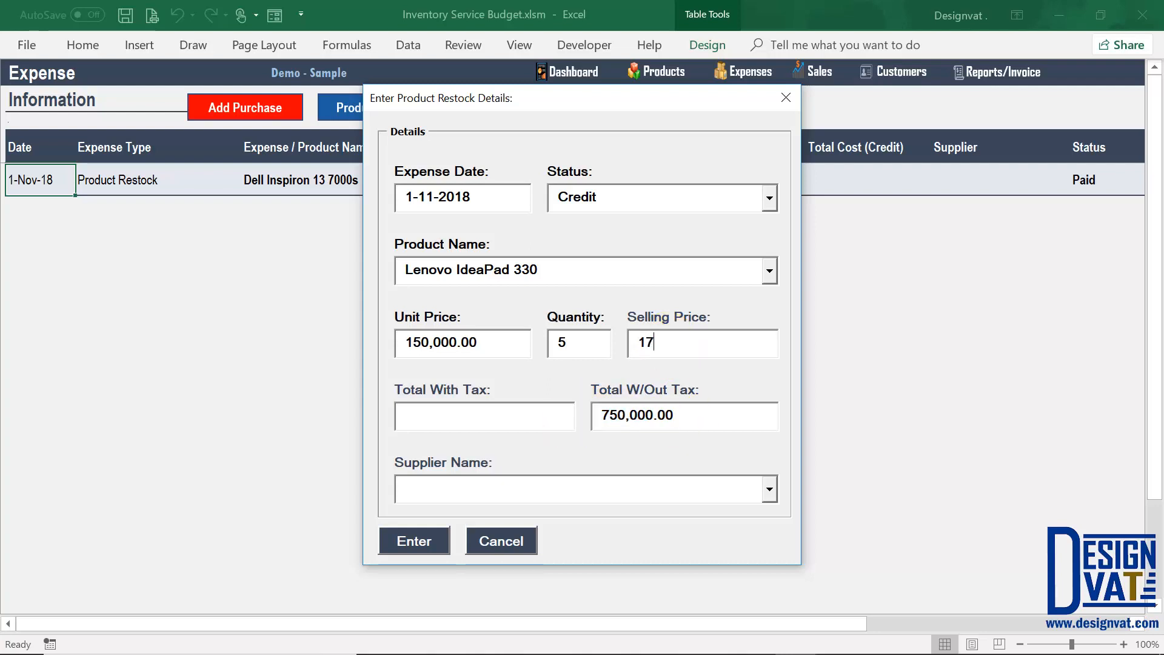
{"action": "type", "text": "0,000"}
{"action": "key", "text": "Tab"}
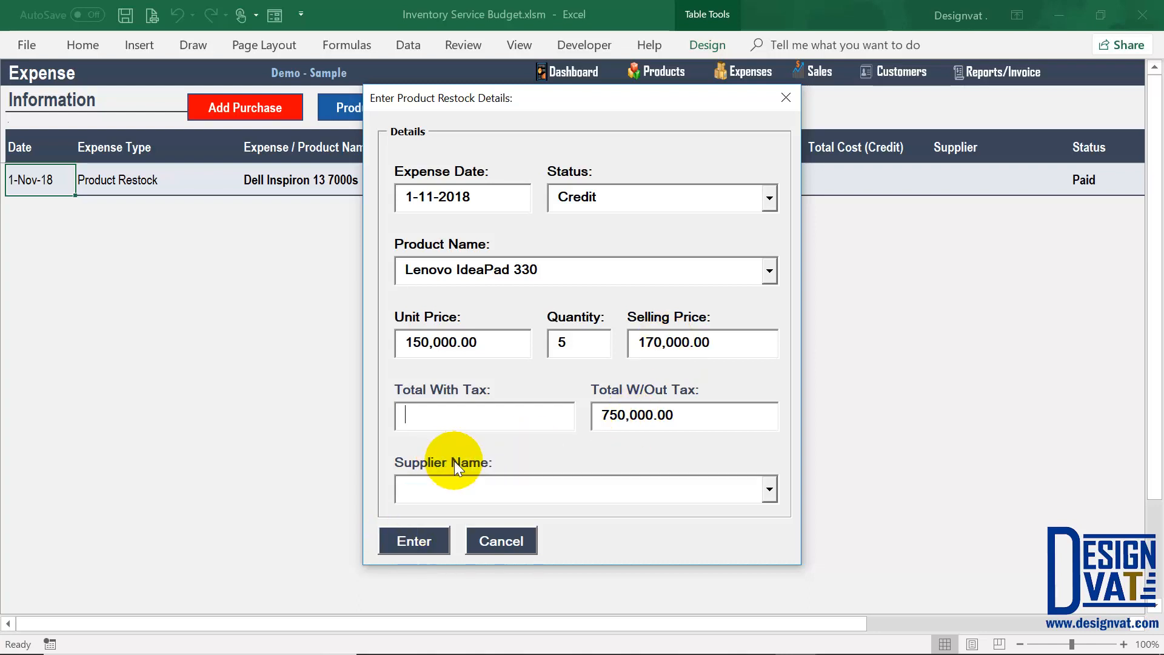
{"action": "left_click", "coordinate": [415, 543]}
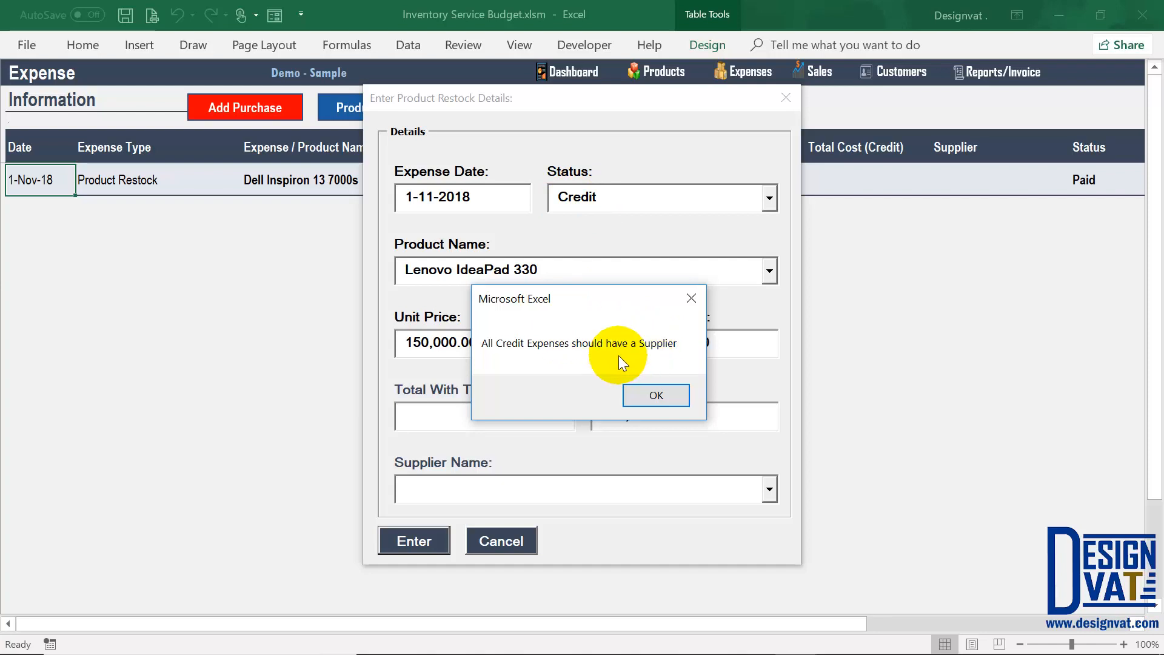
Step: After the warning, set Mike Computers as supplier and submit the ₦750,000.00 credit restock
{"action": "left_click", "coordinate": [650, 393]}
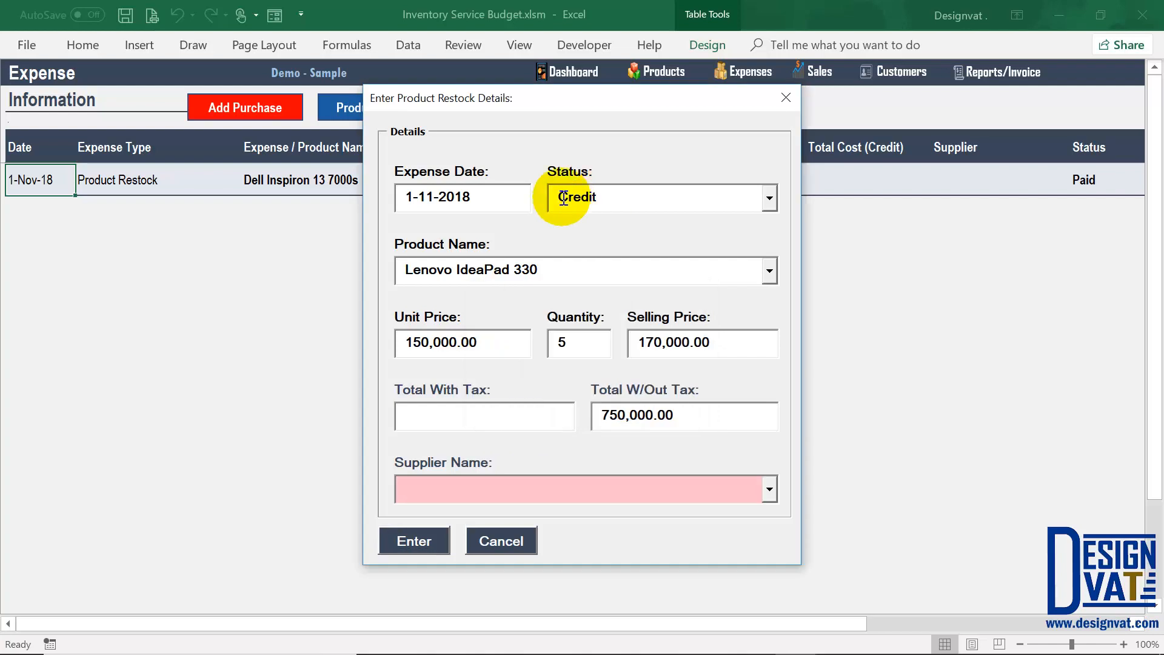
{"action": "left_click", "coordinate": [509, 489]}
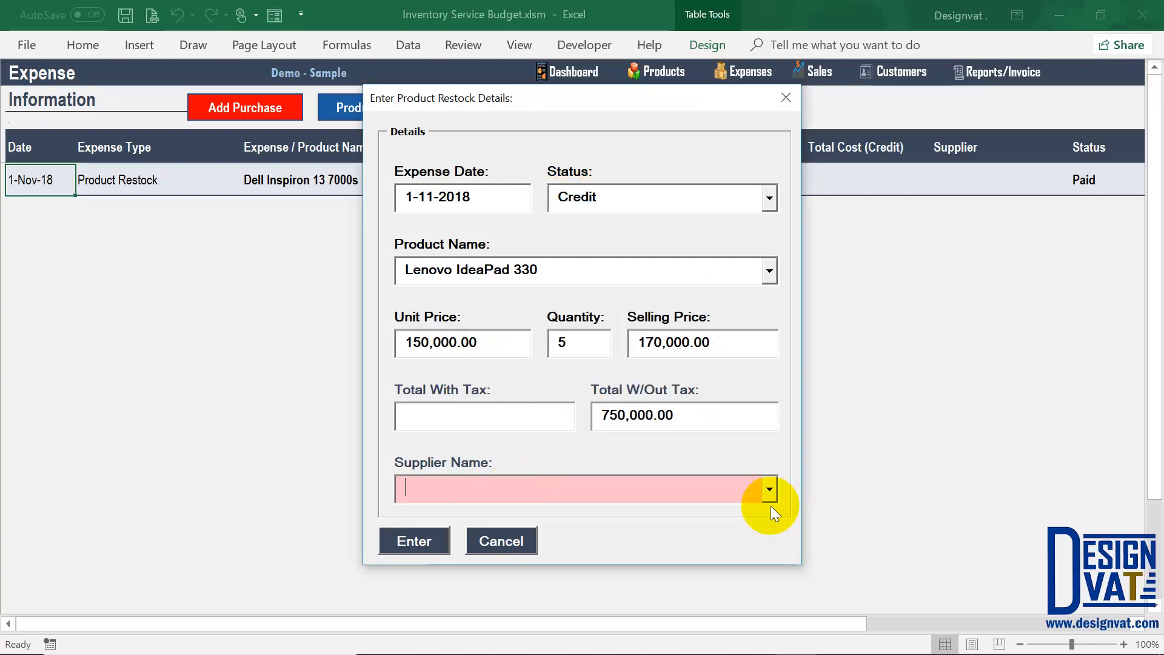
{"action": "left_click", "coordinate": [769, 490]}
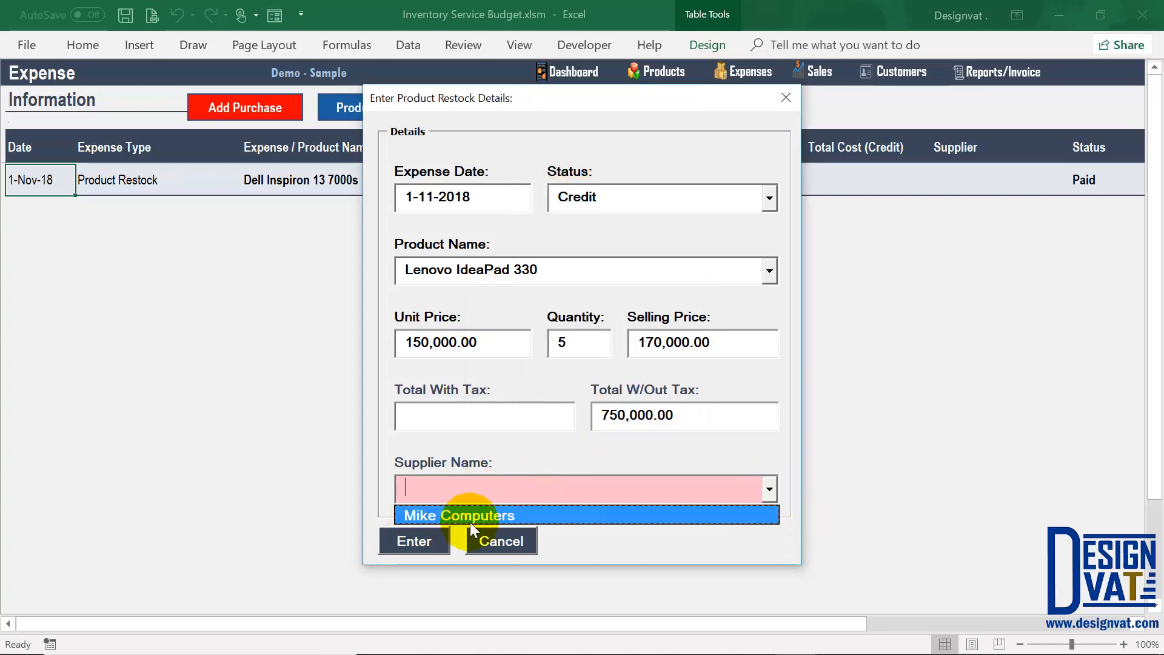
{"action": "left_click", "coordinate": [541, 516]}
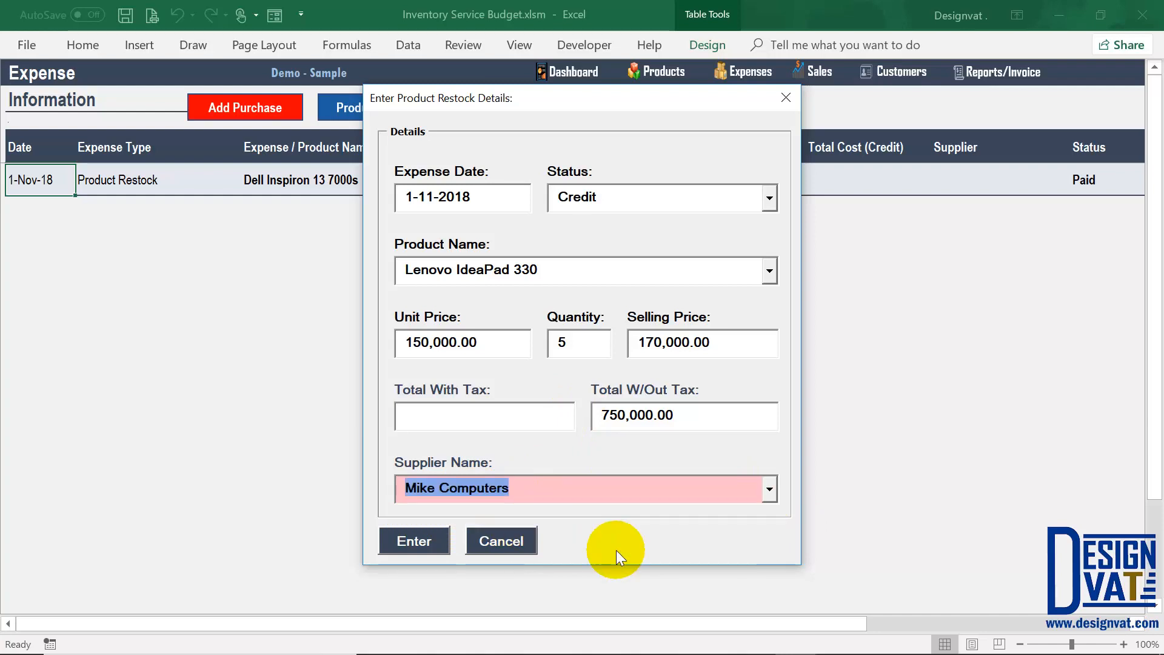
{"action": "left_click", "coordinate": [414, 540]}
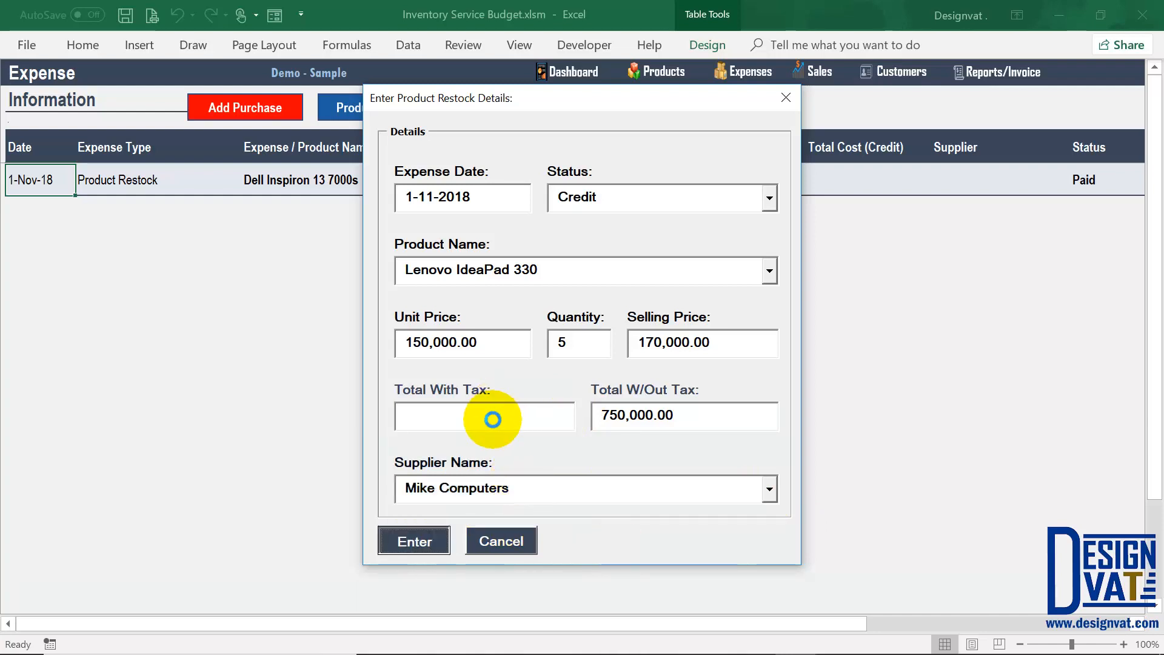
{"action": "left_click", "coordinate": [592, 394]}
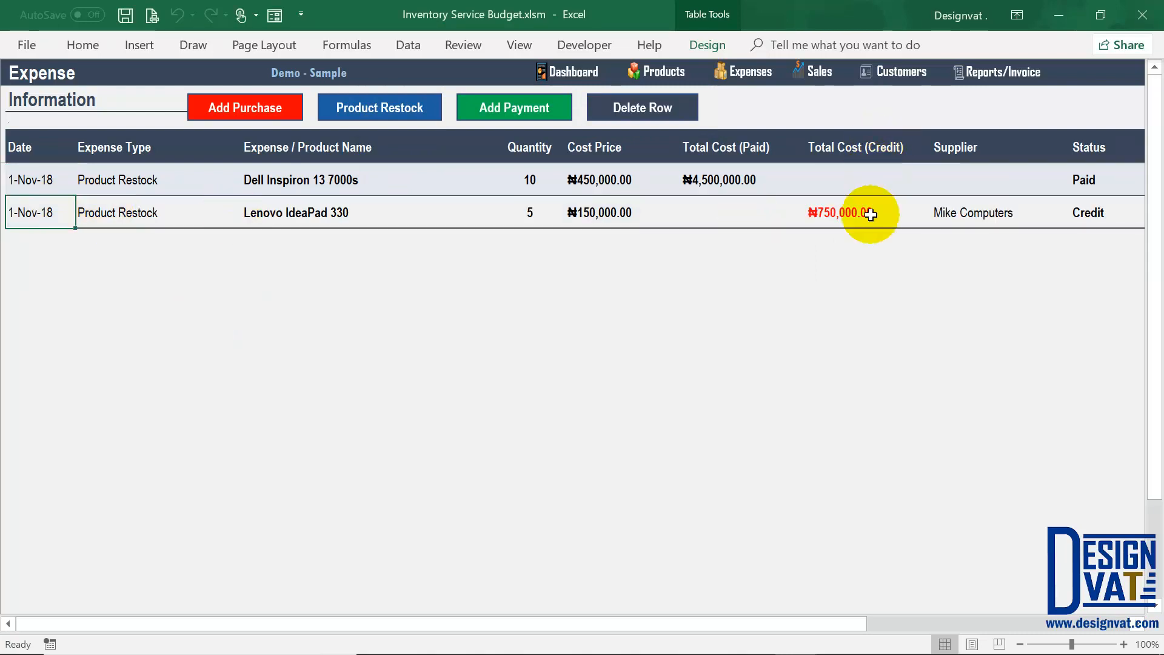
{"action": "left_click", "coordinate": [871, 214]}
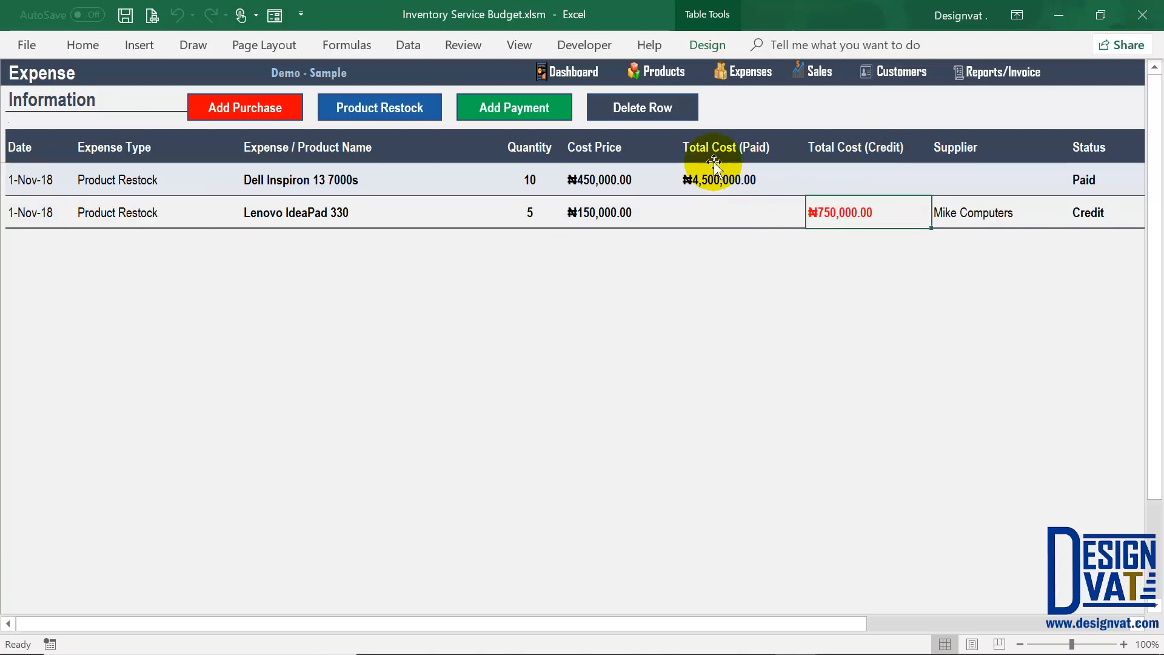
{"action": "left_click", "coordinate": [724, 179]}
{"action": "left_click", "coordinate": [852, 209]}
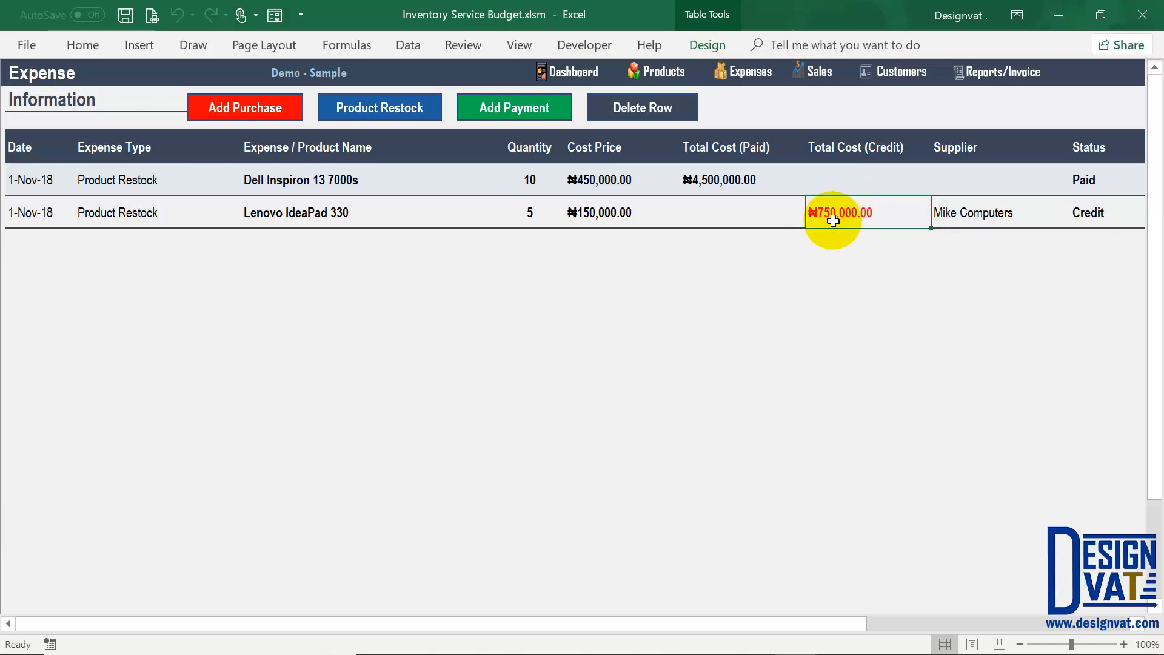
{"action": "left_click", "coordinate": [1000, 73]}
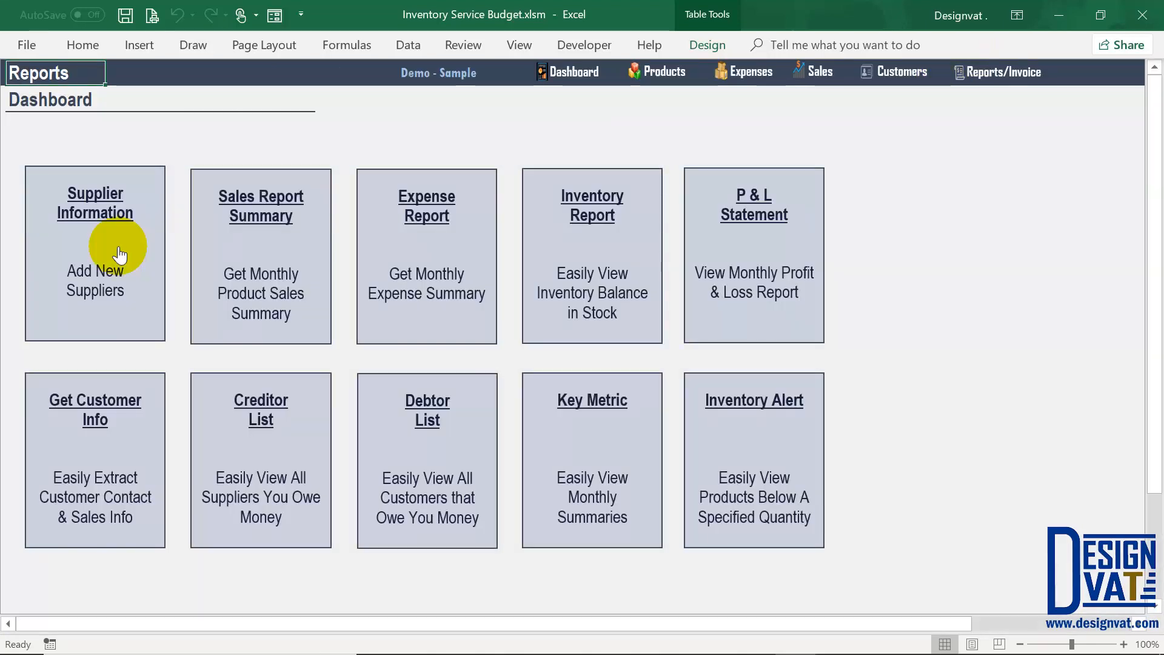
{"action": "left_click", "coordinate": [120, 254]}
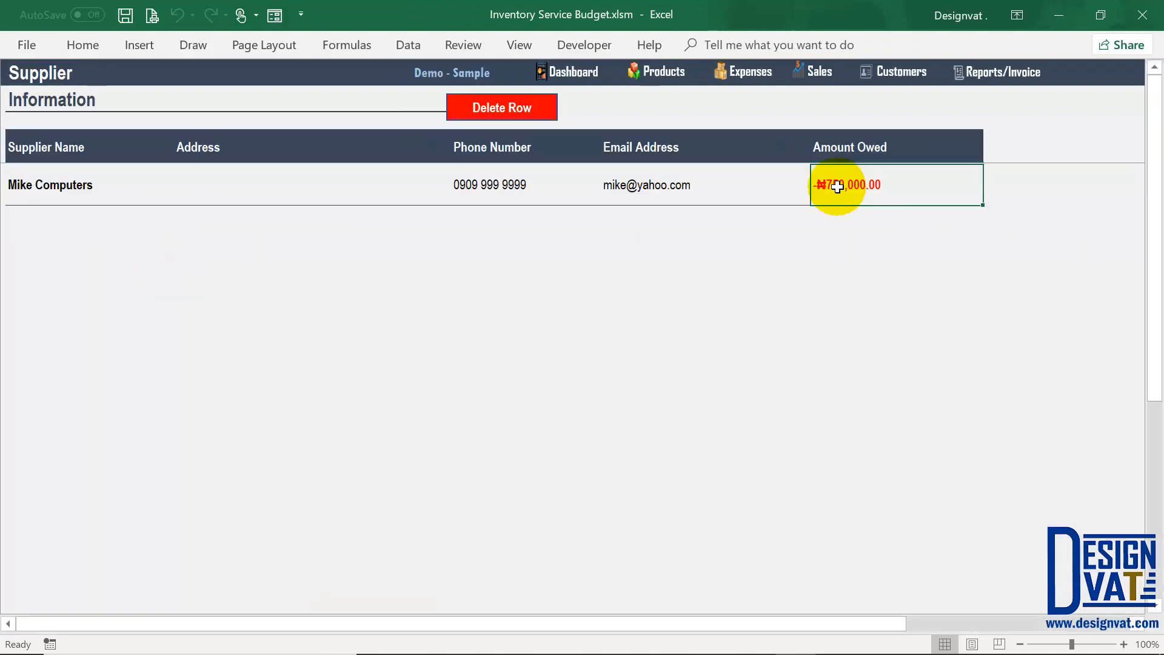
{"action": "left_click", "coordinate": [837, 186]}
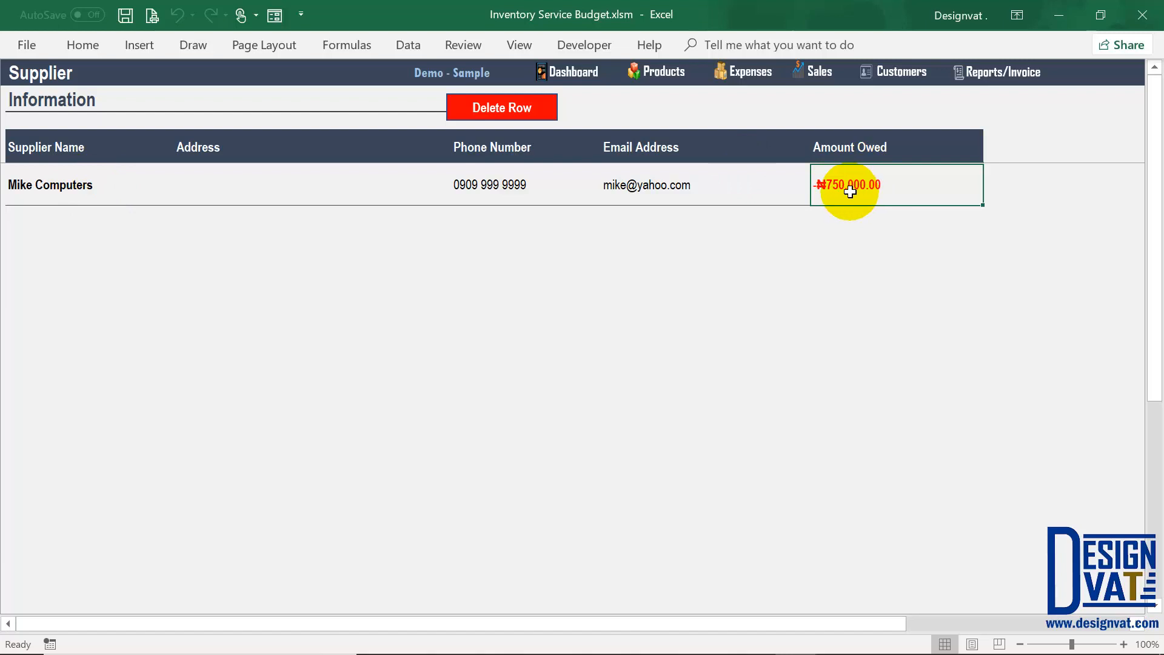
{"action": "left_click", "coordinate": [747, 72]}
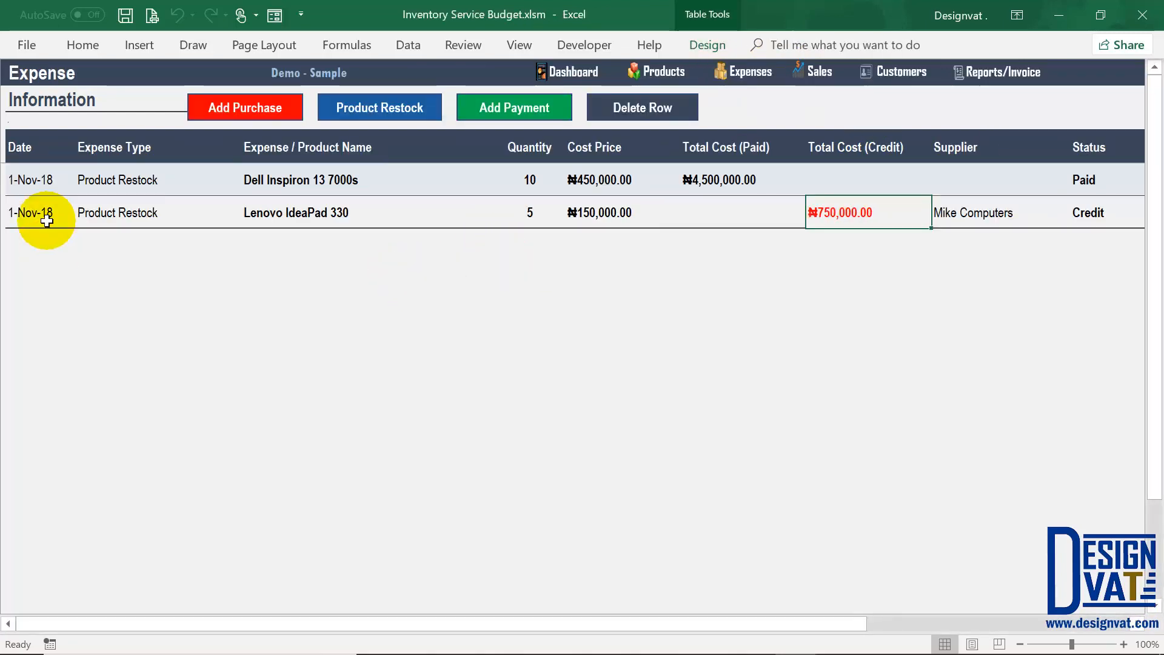
Step: Submit a 300,000.00 payment to Mike Computers dated 1-11-2018
{"action": "left_click", "coordinate": [47, 220]}
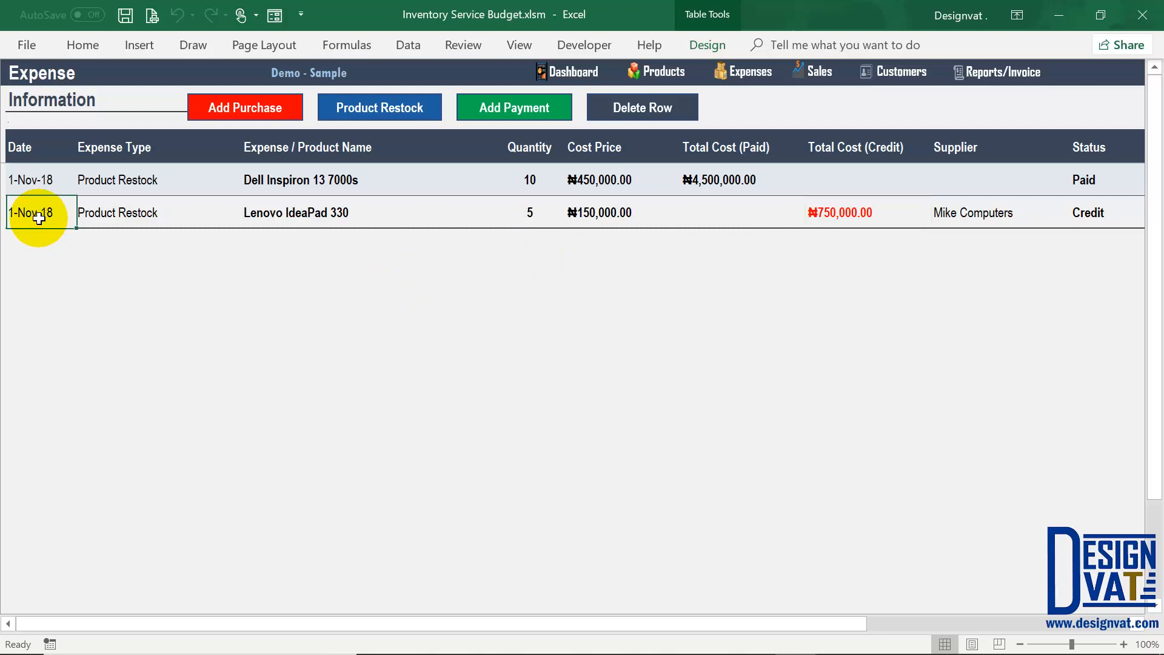
{"action": "left_click", "coordinate": [511, 112]}
{"action": "left_click_drag", "start_coordinate": [507, 247], "coordinate": [467, 236]}
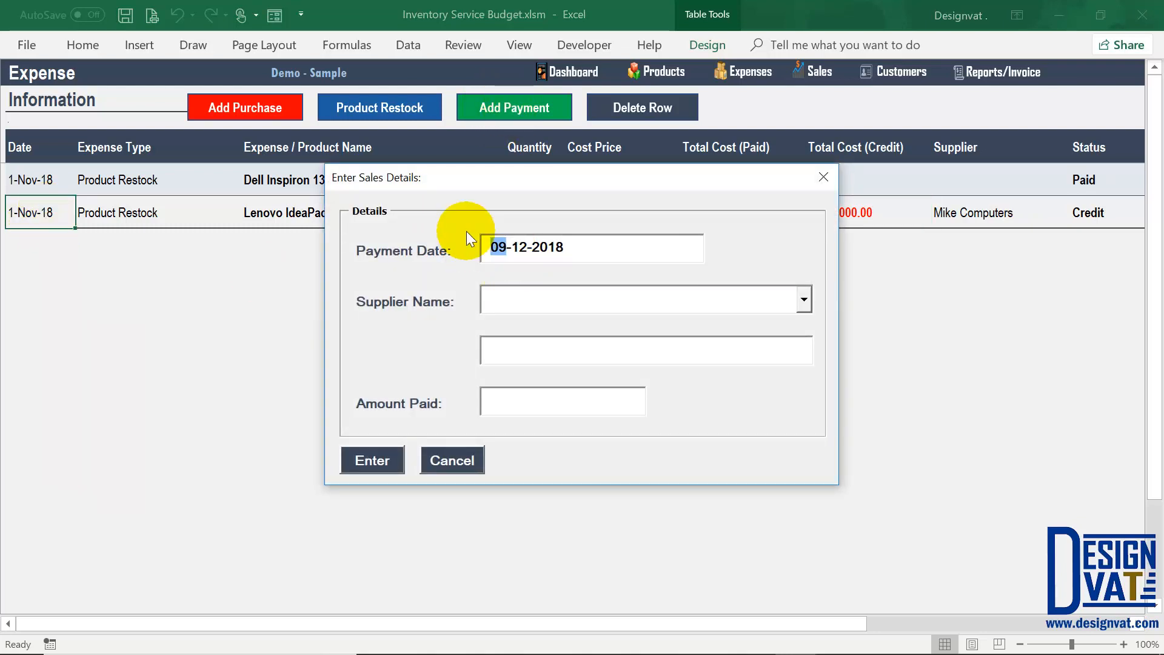
{"action": "type", "text": "1"}
{"action": "key", "text": "Delete"}
{"action": "key", "text": "Delete"}
{"action": "type", "text": "11"}
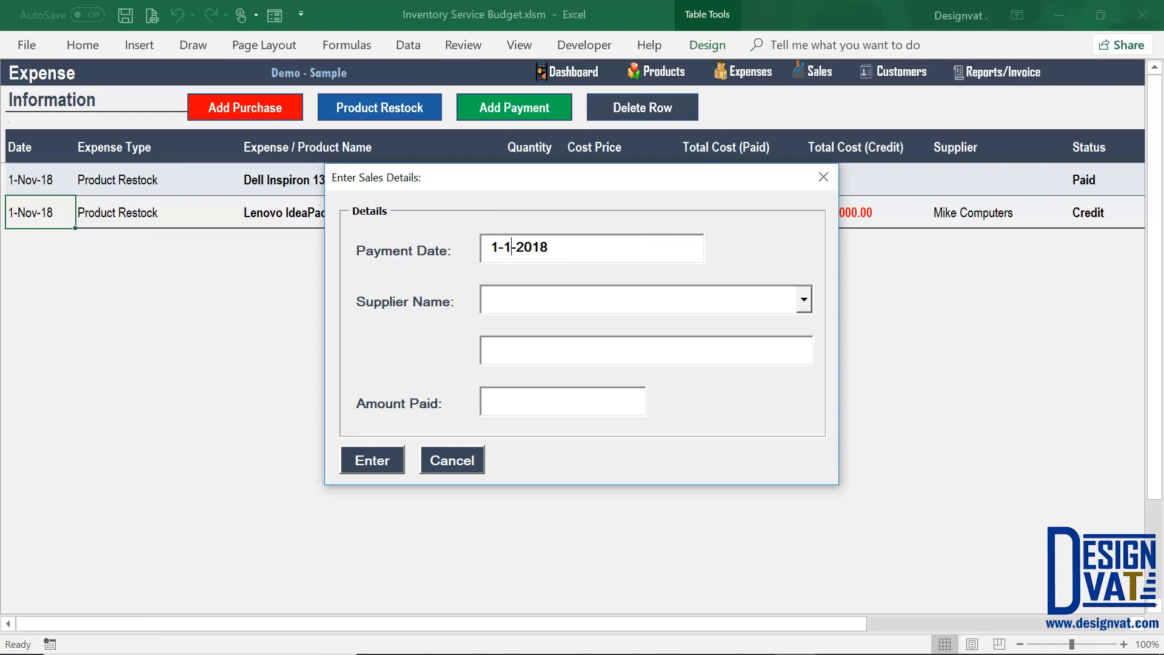
{"action": "left_click", "coordinate": [771, 301]}
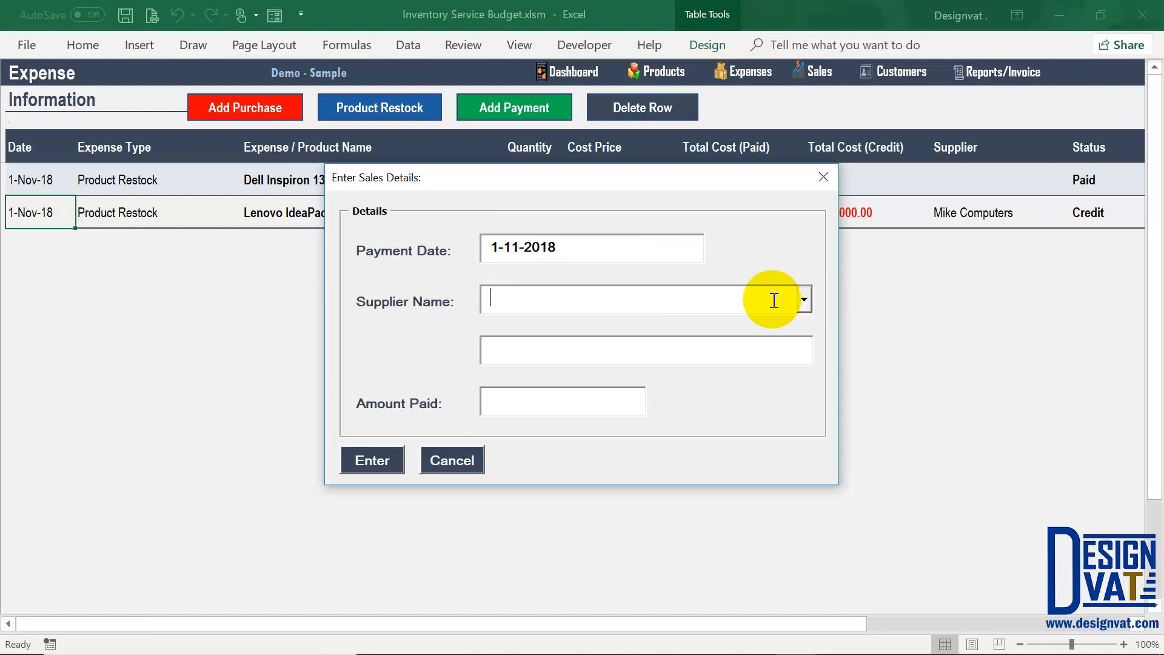
{"action": "left_click", "coordinate": [540, 326]}
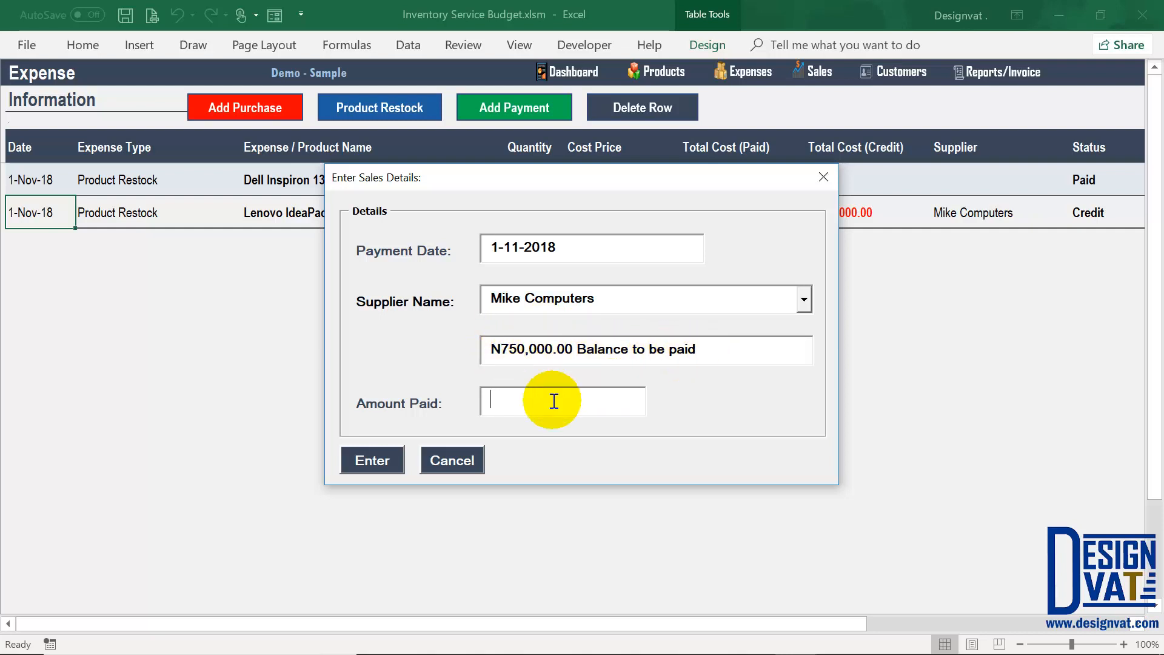
{"action": "type", "text": "300000"}
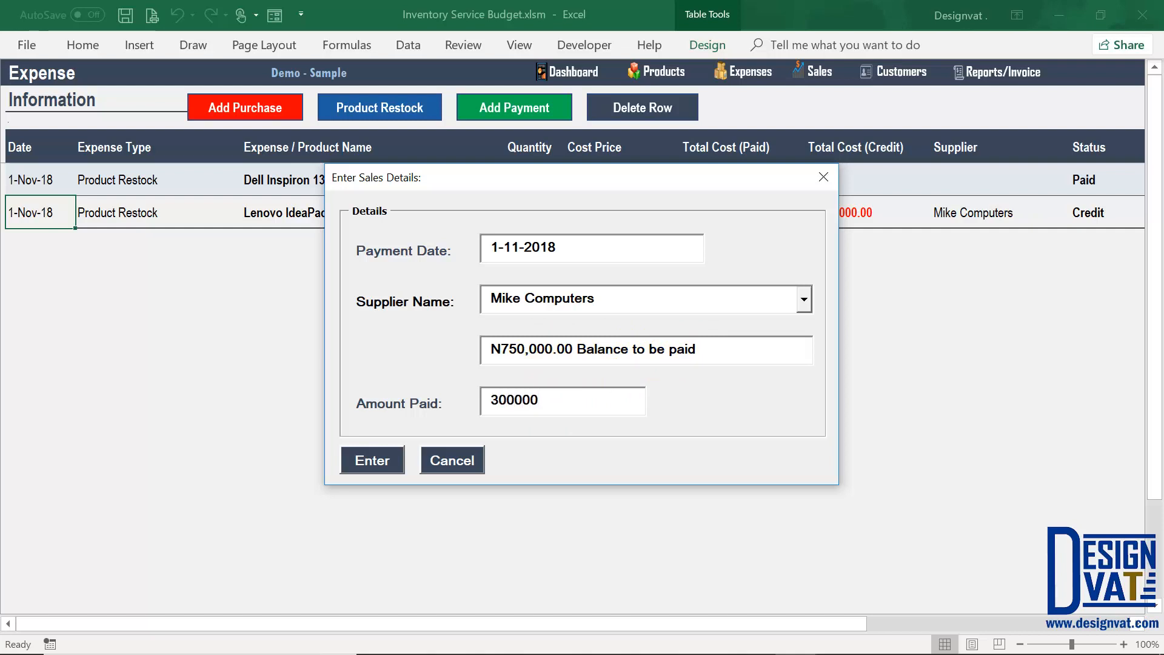
{"action": "key", "text": "Tab"}
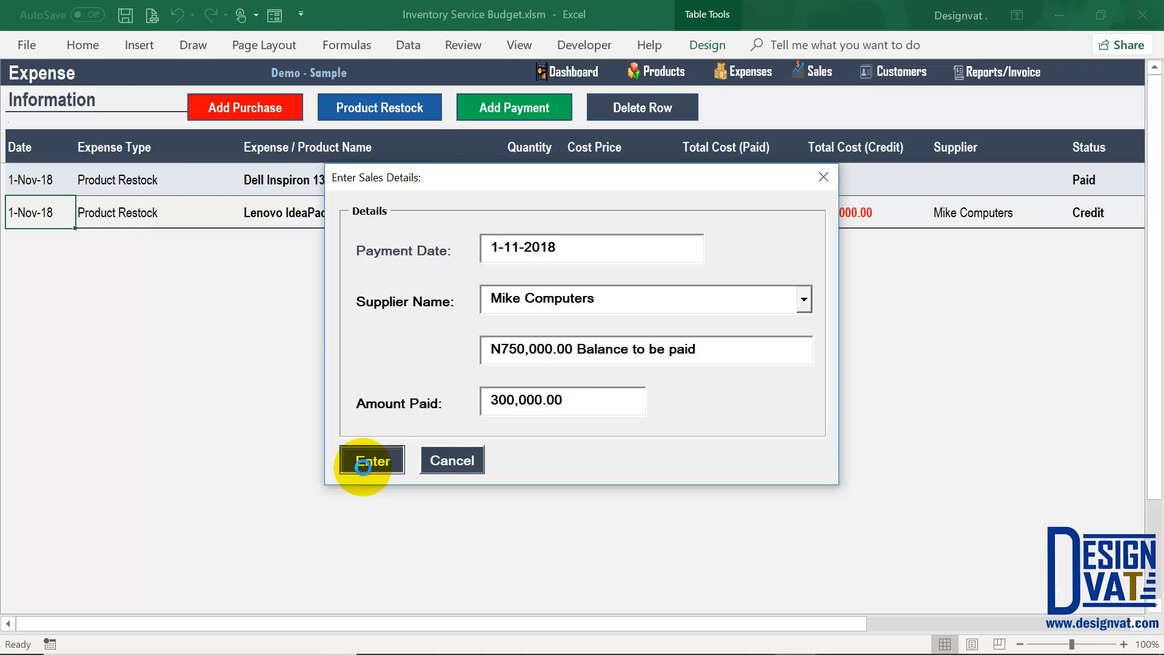
{"action": "left_click", "coordinate": [364, 460]}
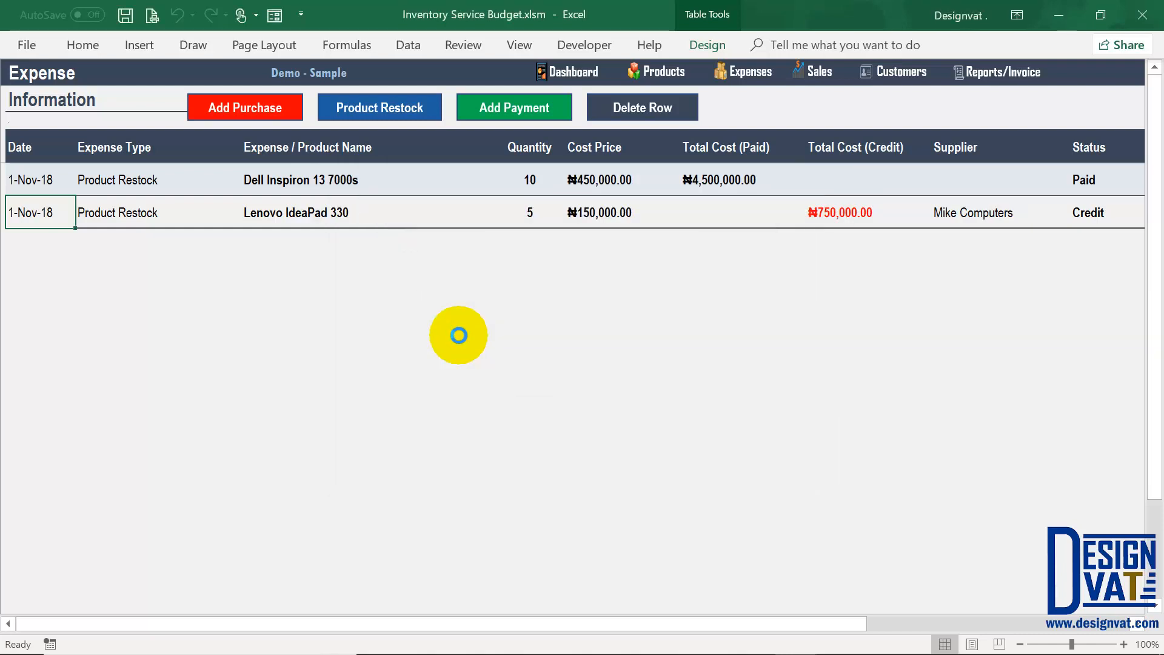
Step: Inspect the new ₦300,000.00 Supplier Payment row to Mike Computers against the ₦750,000.00 credit
{"action": "left_click", "coordinate": [593, 395]}
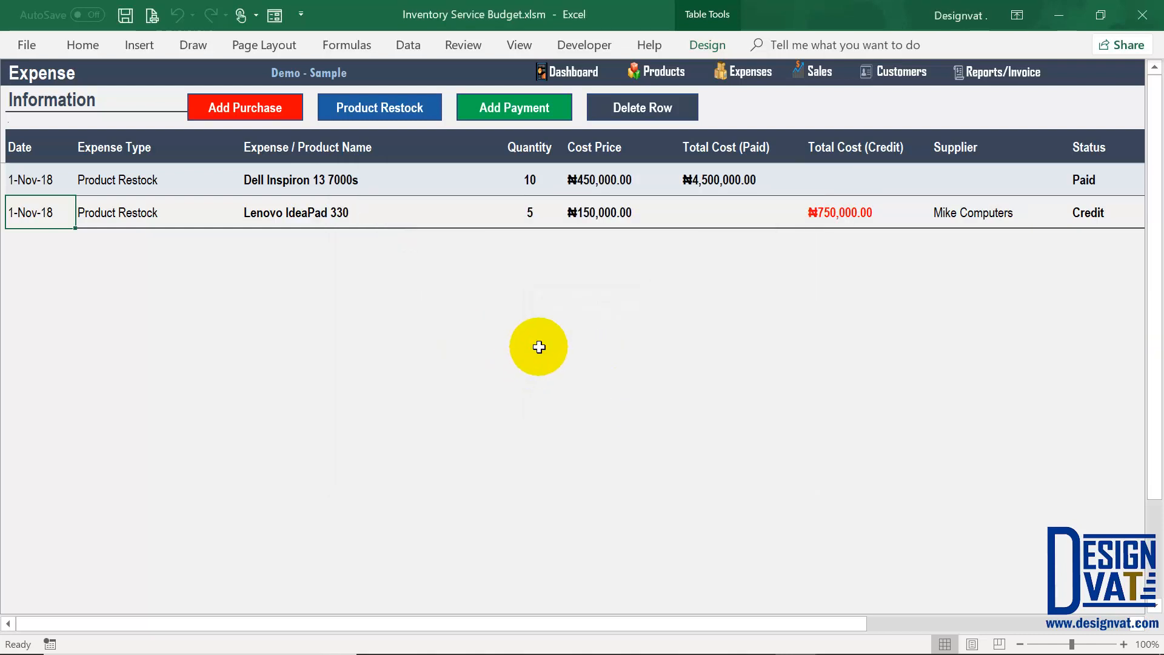
{"action": "left_click", "coordinate": [829, 217]}
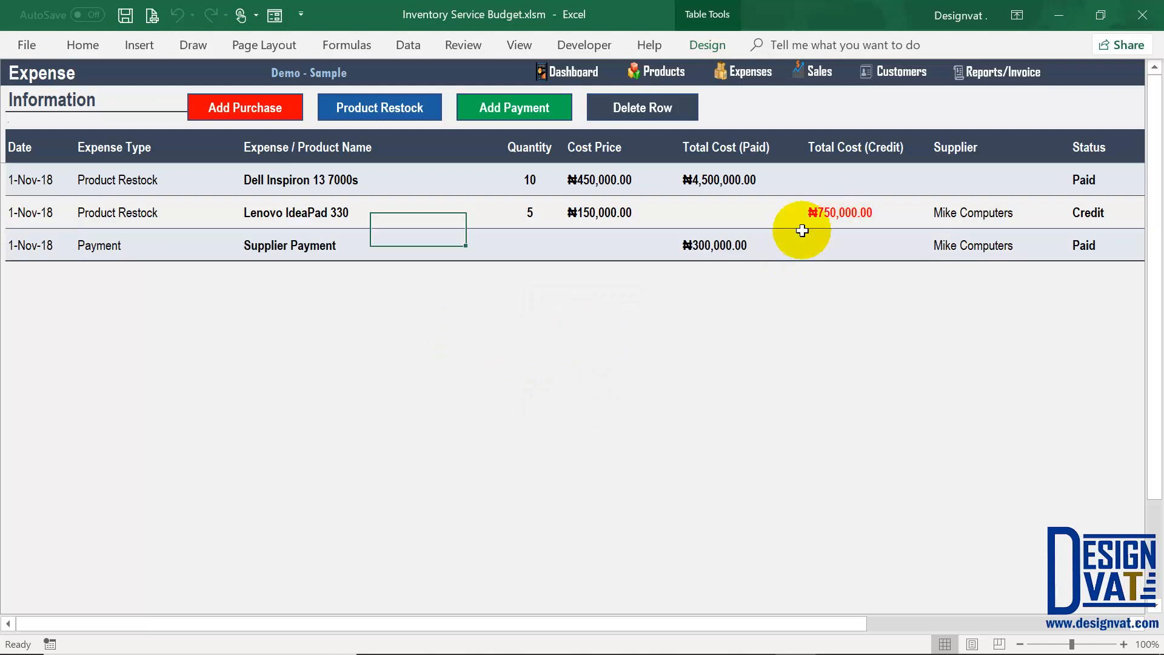
{"action": "left_click", "coordinate": [719, 259]}
{"action": "left_click", "coordinate": [724, 247]}
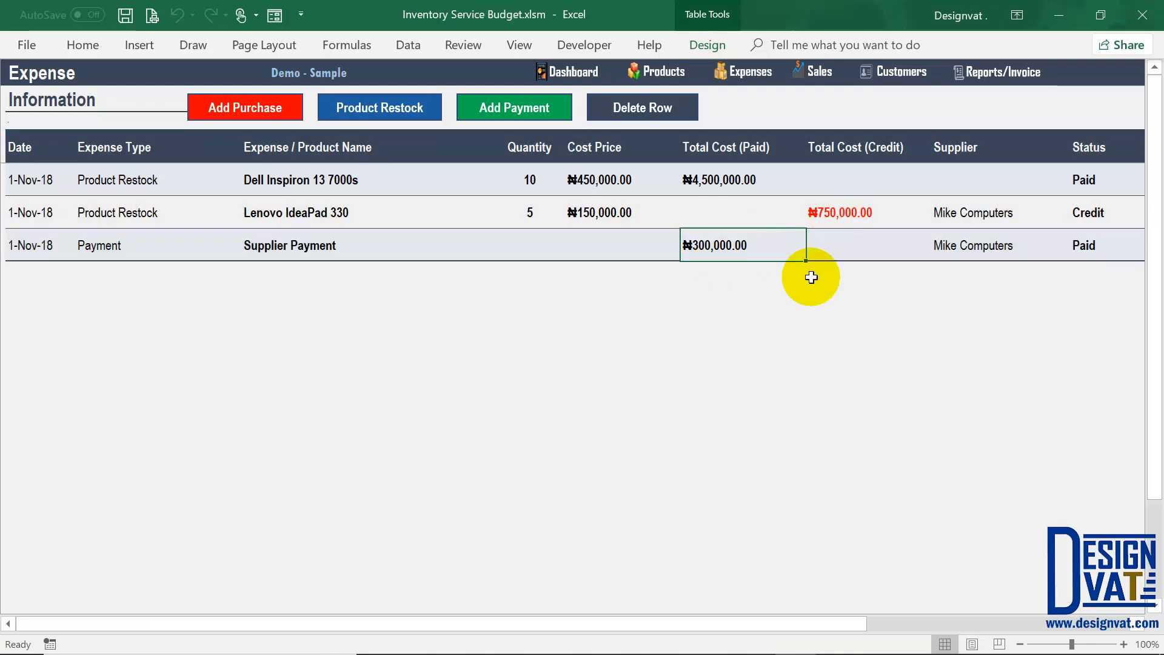
{"action": "key", "text": "Up"}
{"action": "key", "text": "Right"}
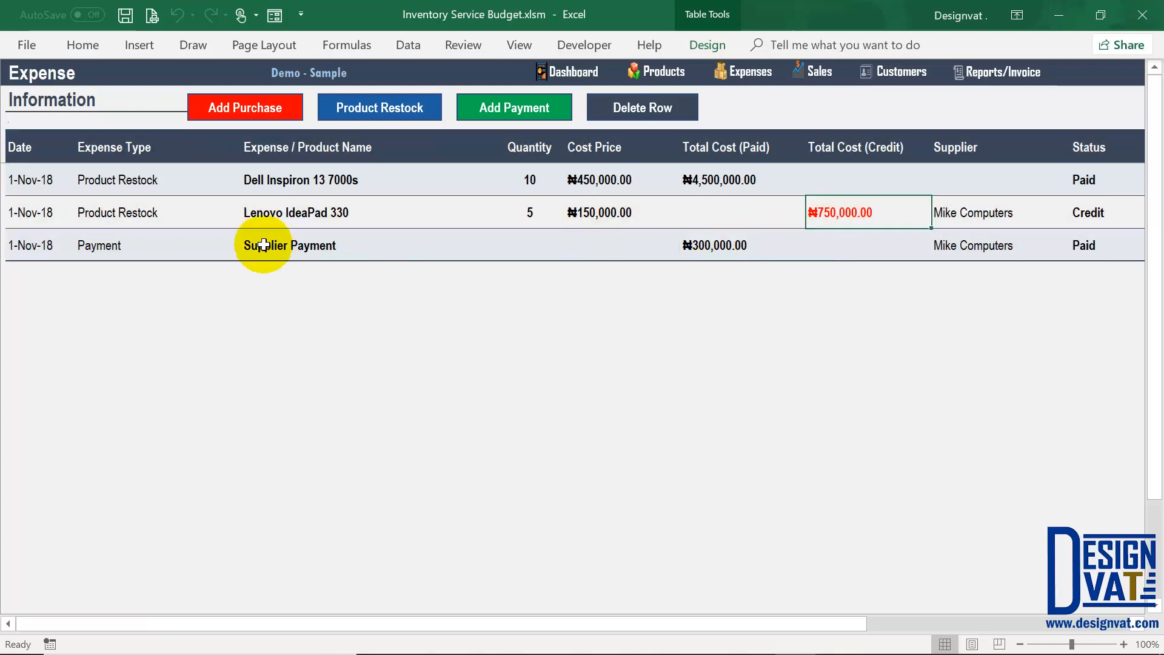
{"action": "left_click", "coordinate": [288, 249]}
{"action": "left_click", "coordinate": [977, 244]}
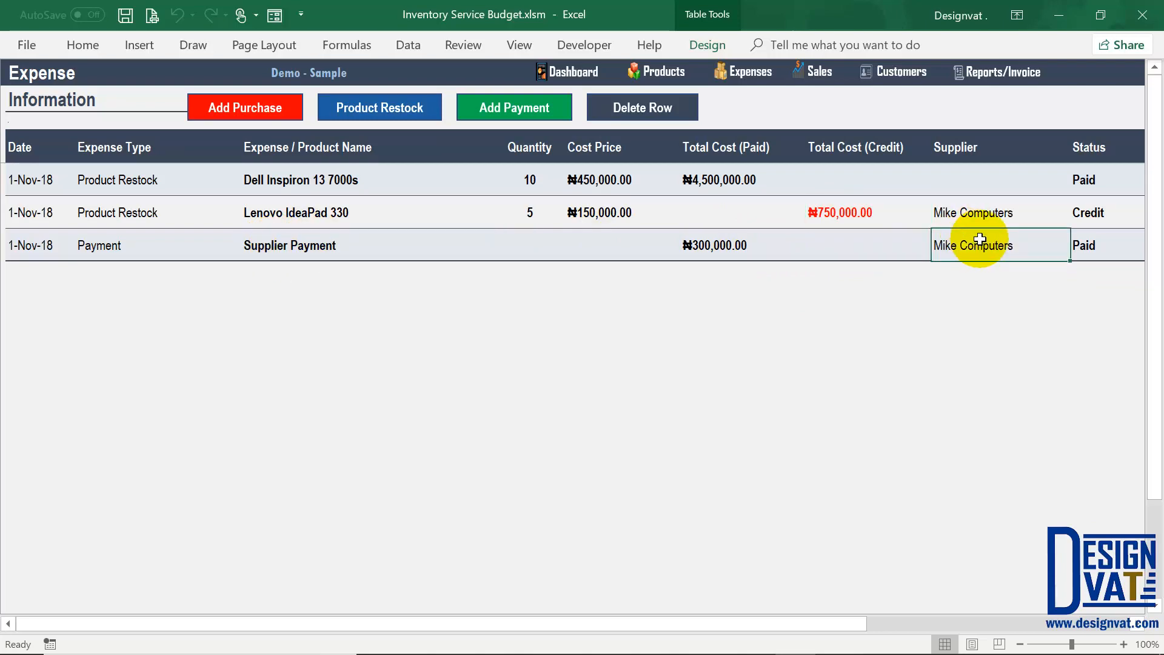
Step: Check Supplier Information shows ₦450,000.00 owed, then review the Lenovo restock quantity of 5
{"action": "left_click", "coordinate": [1000, 76]}
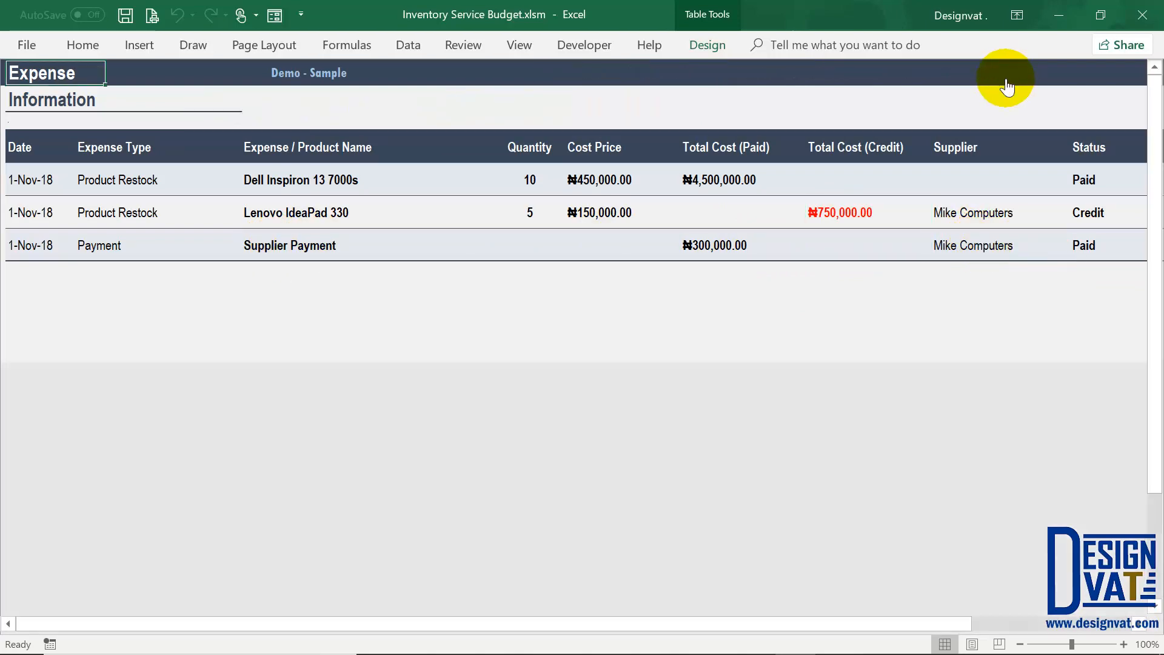
{"action": "left_click", "coordinate": [89, 238]}
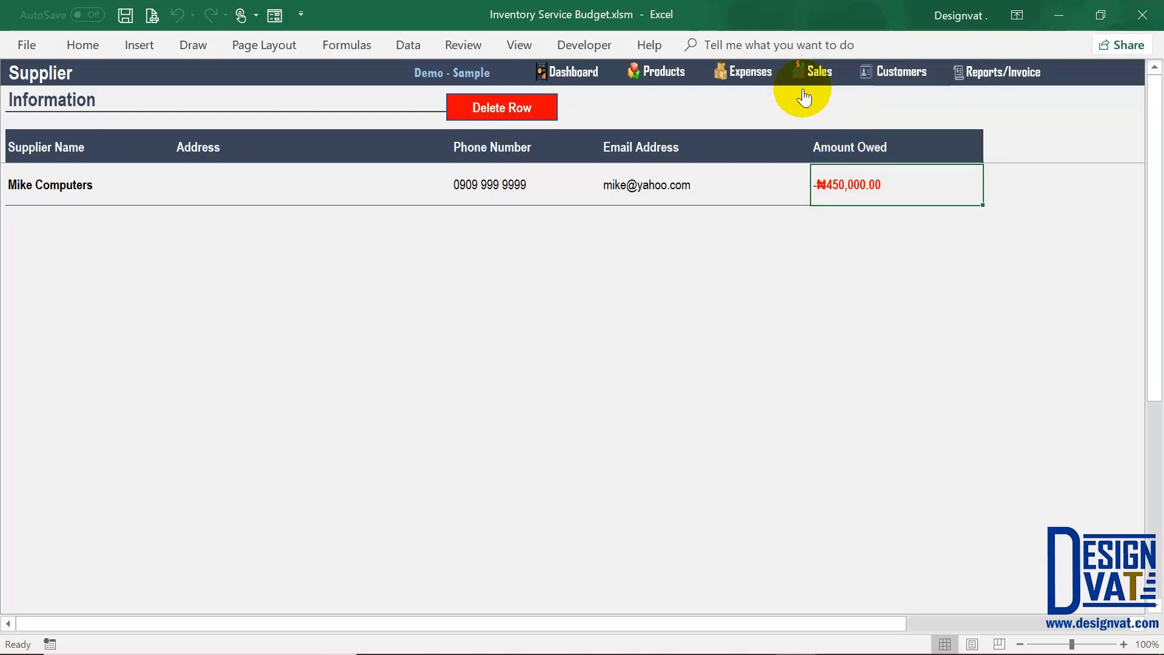
{"action": "left_click", "coordinate": [750, 72]}
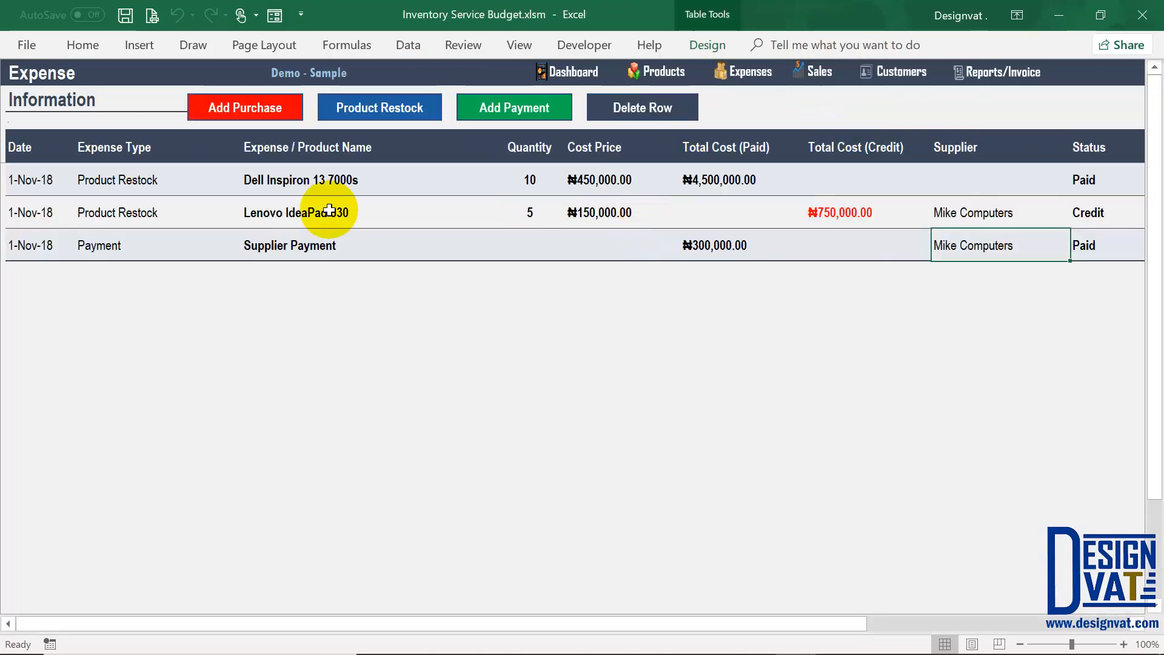
{"action": "left_click", "coordinate": [261, 209]}
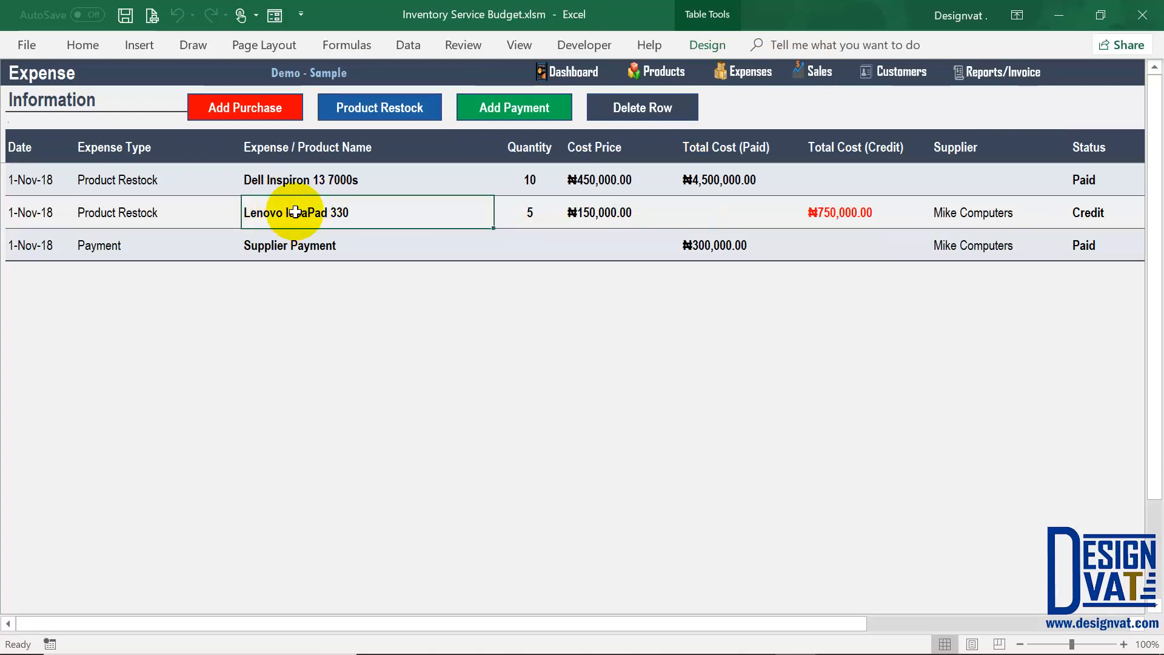
{"action": "left_click", "coordinate": [514, 212]}
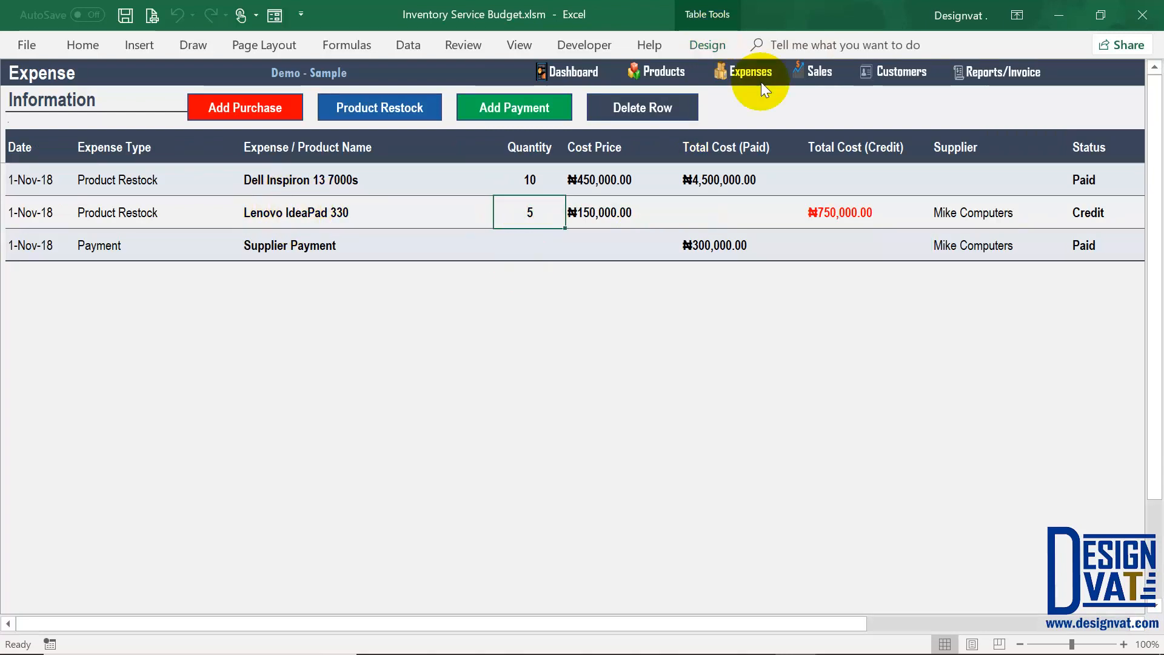
{"action": "left_click", "coordinate": [663, 71]}
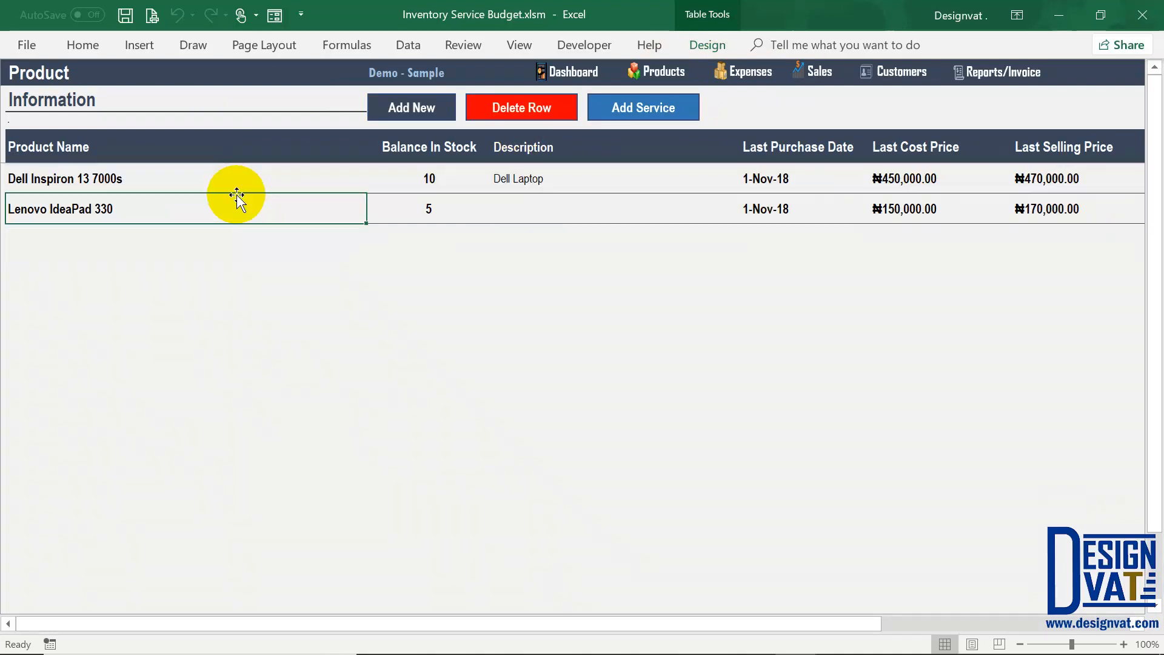
{"action": "left_click", "coordinate": [421, 207]}
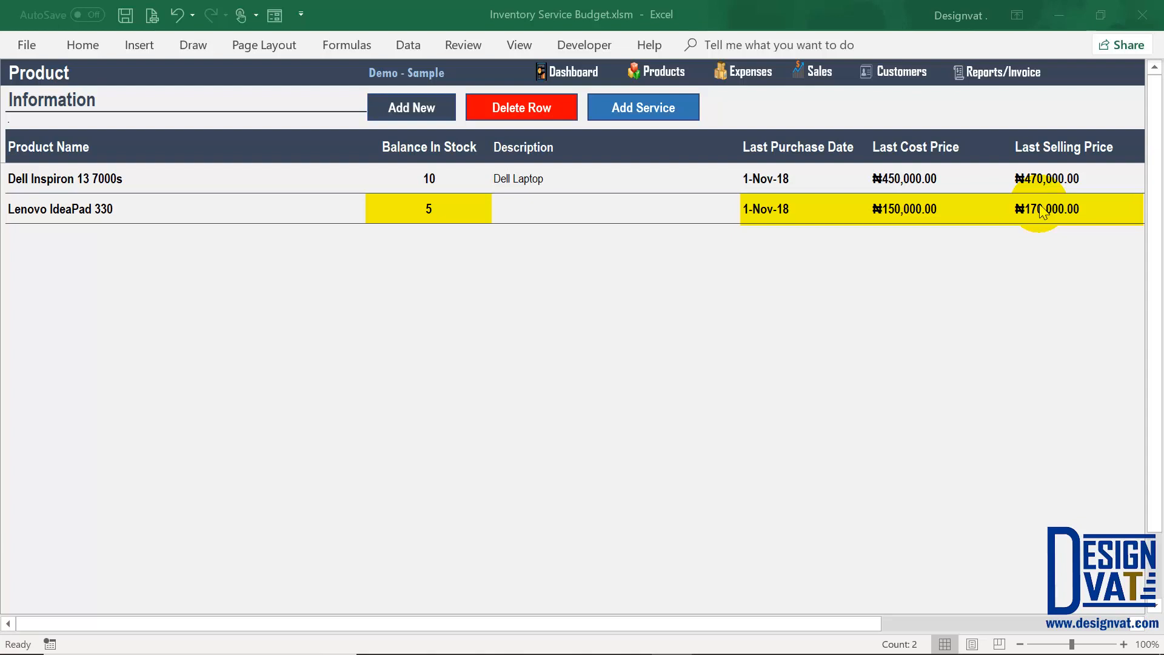
{"action": "left_click", "coordinate": [918, 181]}
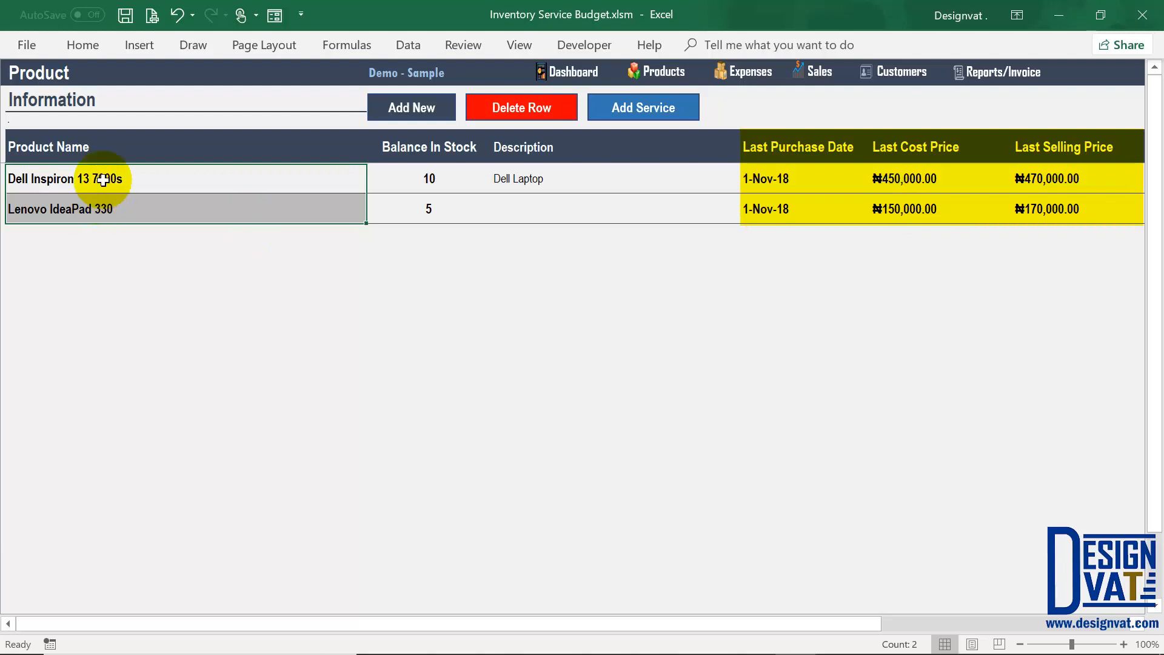
{"action": "left_click", "coordinate": [96, 213]}
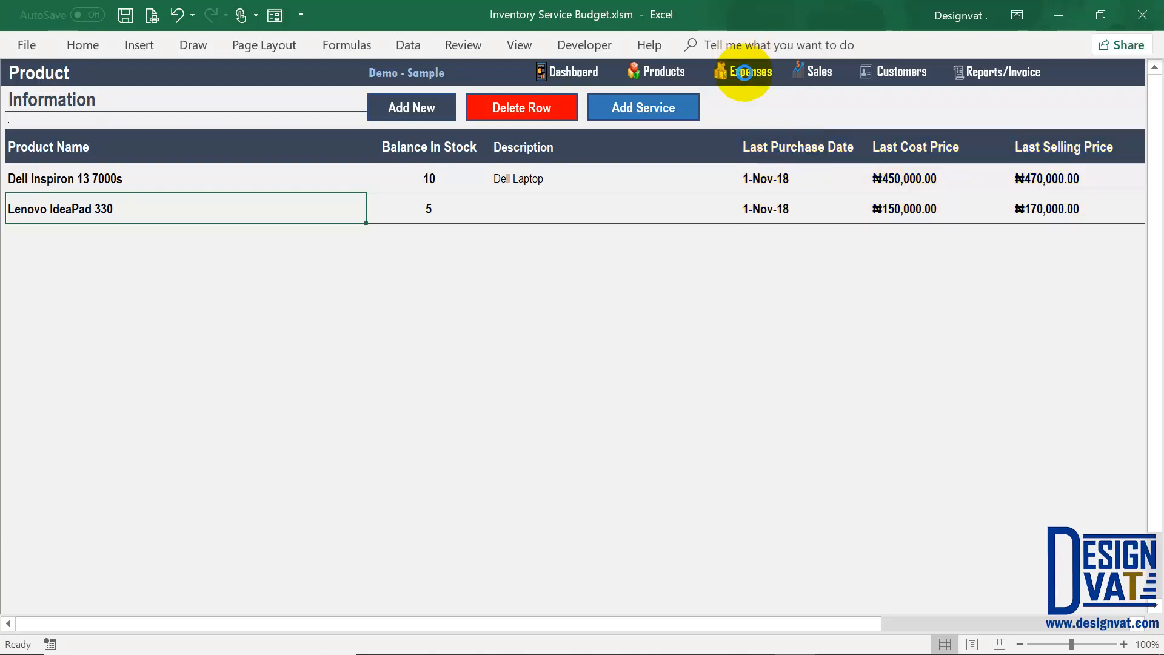
{"action": "left_click", "coordinate": [746, 73]}
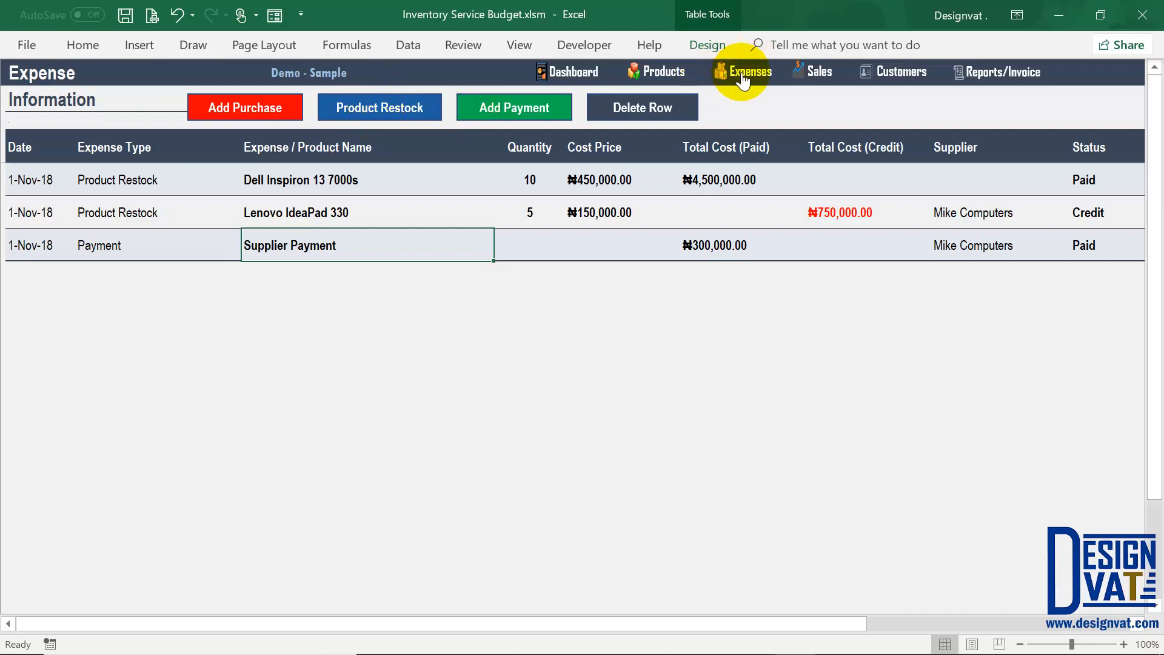
Step: Browse the Product Restock status and product lists, cancel, and open Add Purchase dated 09-12-2018
{"action": "left_click", "coordinate": [365, 107]}
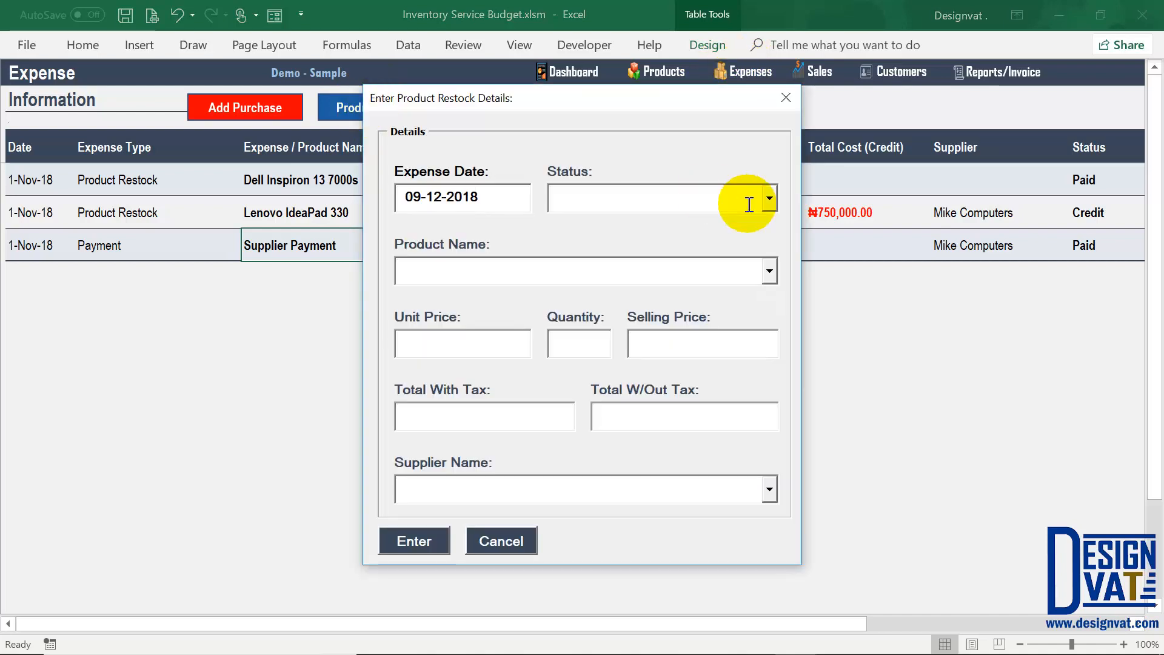
{"action": "left_click", "coordinate": [770, 198]}
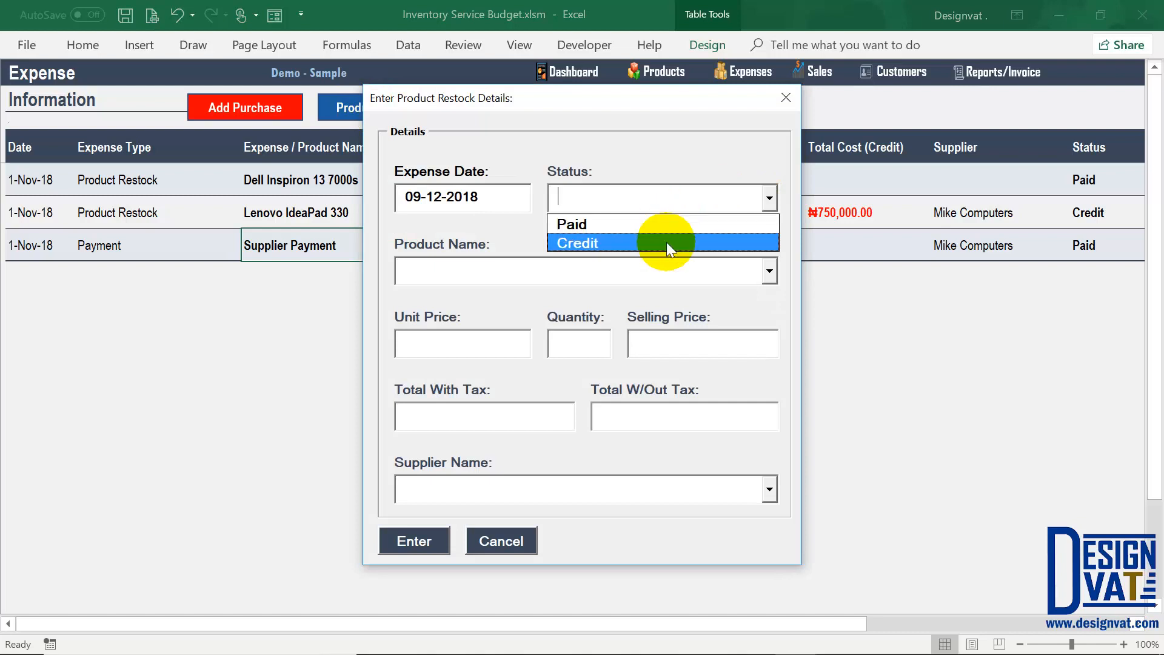
{"action": "left_click", "coordinate": [770, 272]}
{"action": "left_click", "coordinate": [675, 248]}
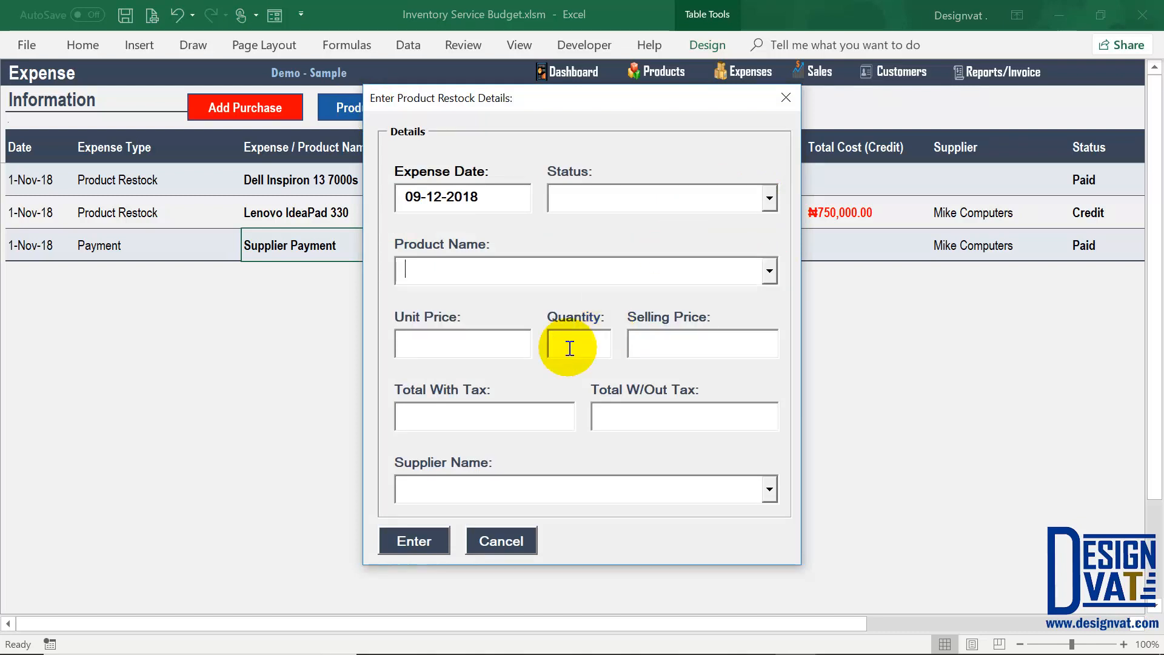
{"action": "left_click", "coordinate": [507, 551]}
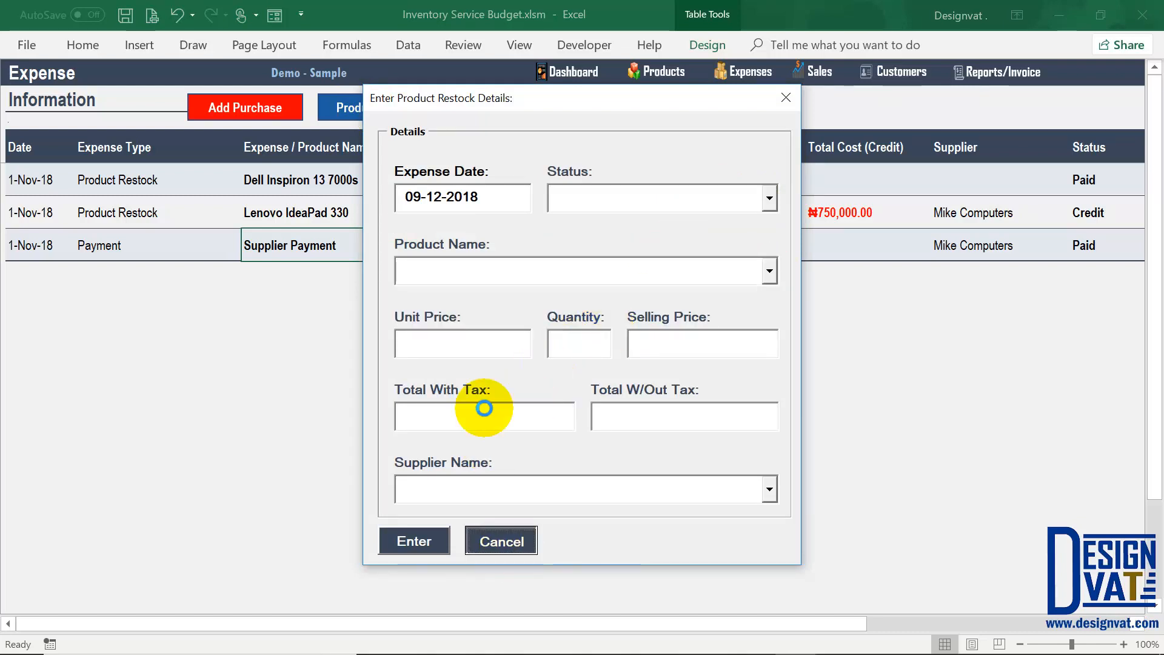
{"action": "left_click", "coordinate": [229, 109]}
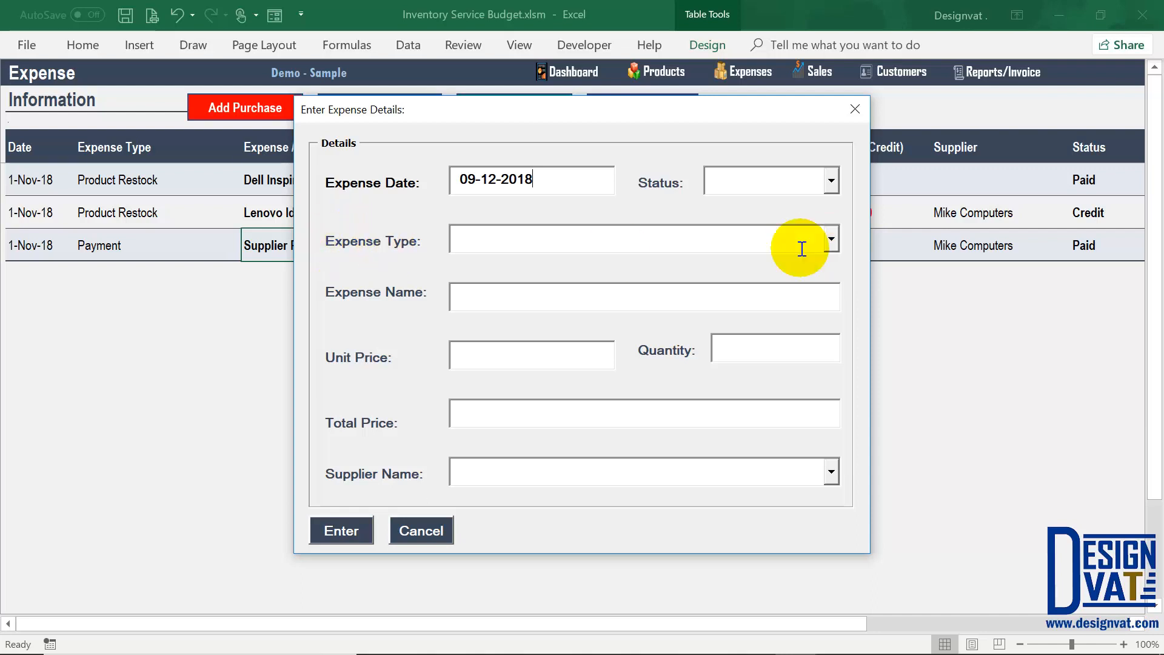
Step: Look through the expense types, cancel the new expense, and go to the Product sheet
{"action": "left_click", "coordinate": [831, 239]}
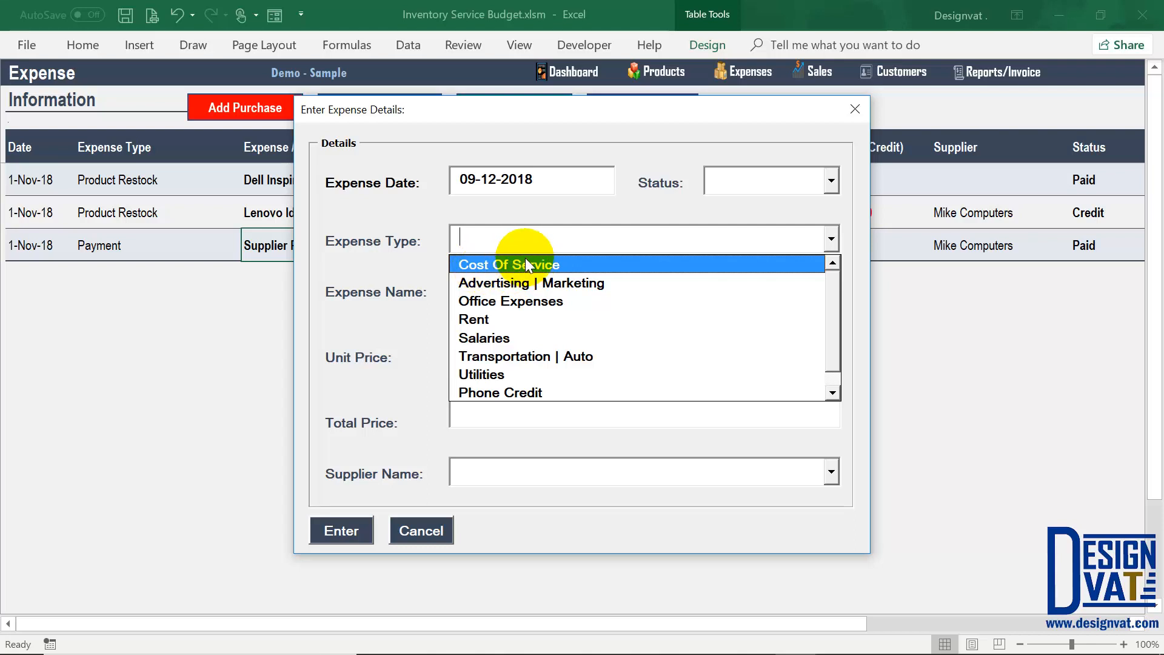
{"action": "left_click", "coordinate": [423, 530]}
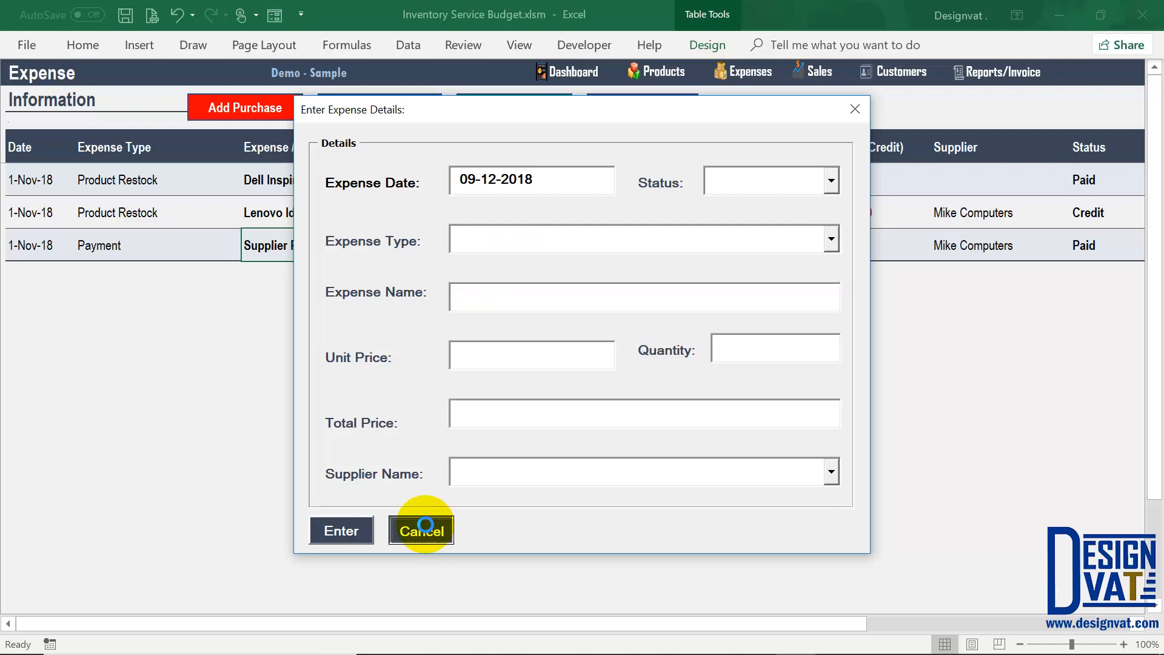
{"action": "left_click", "coordinate": [423, 530]}
{"action": "left_click", "coordinate": [662, 71]}
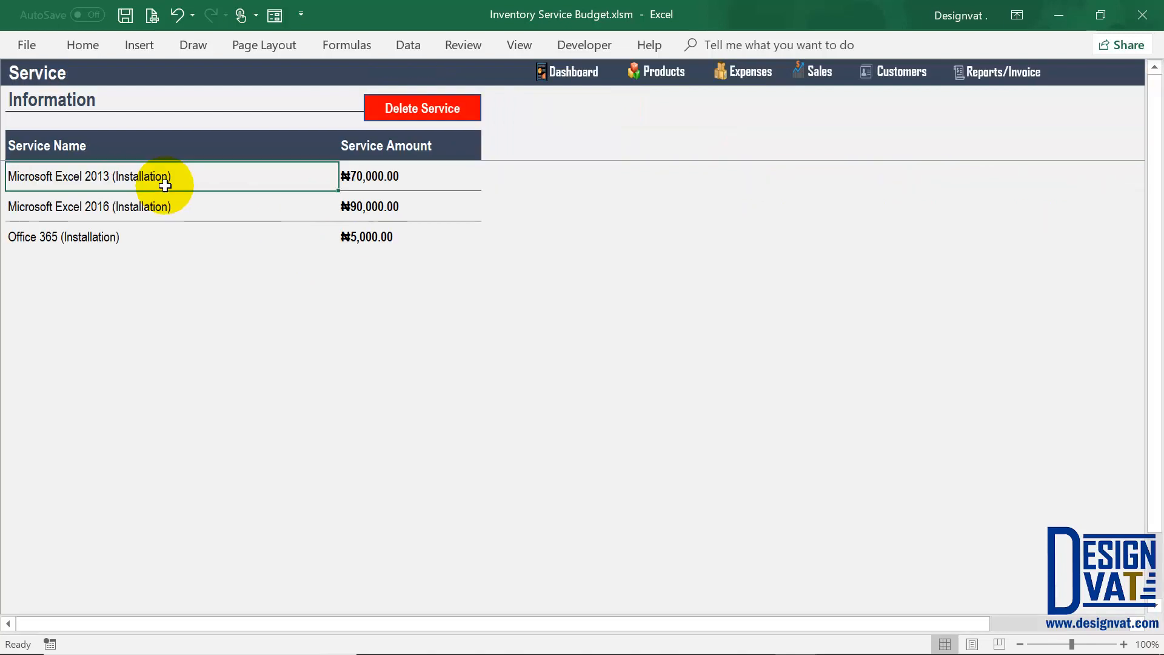
Step: Select then deselect the three service names and return to the Expense sheet
{"action": "left_click_drag", "start_coordinate": [161, 181], "coordinate": [186, 232]}
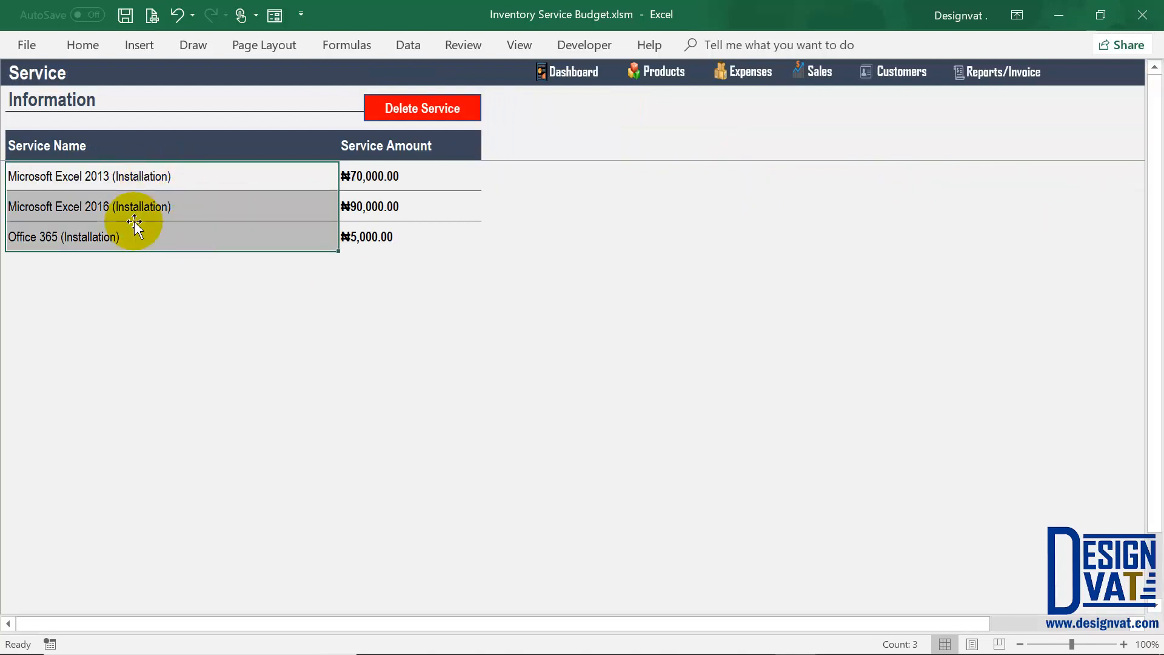
{"action": "left_click", "coordinate": [170, 181]}
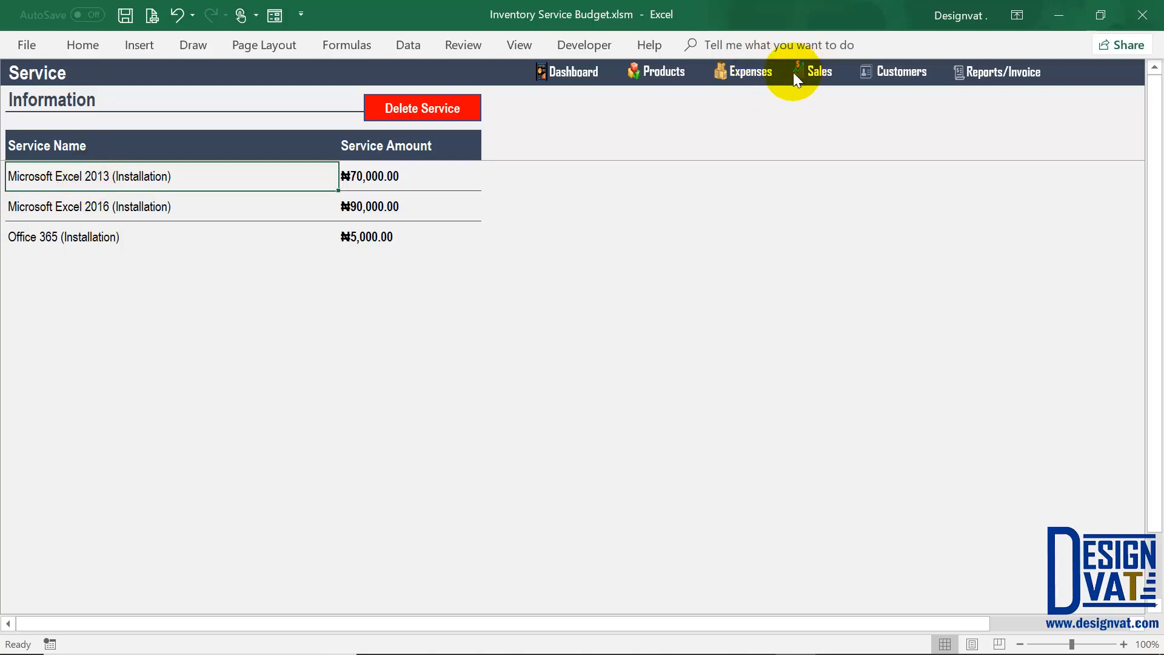
{"action": "left_click", "coordinate": [752, 79]}
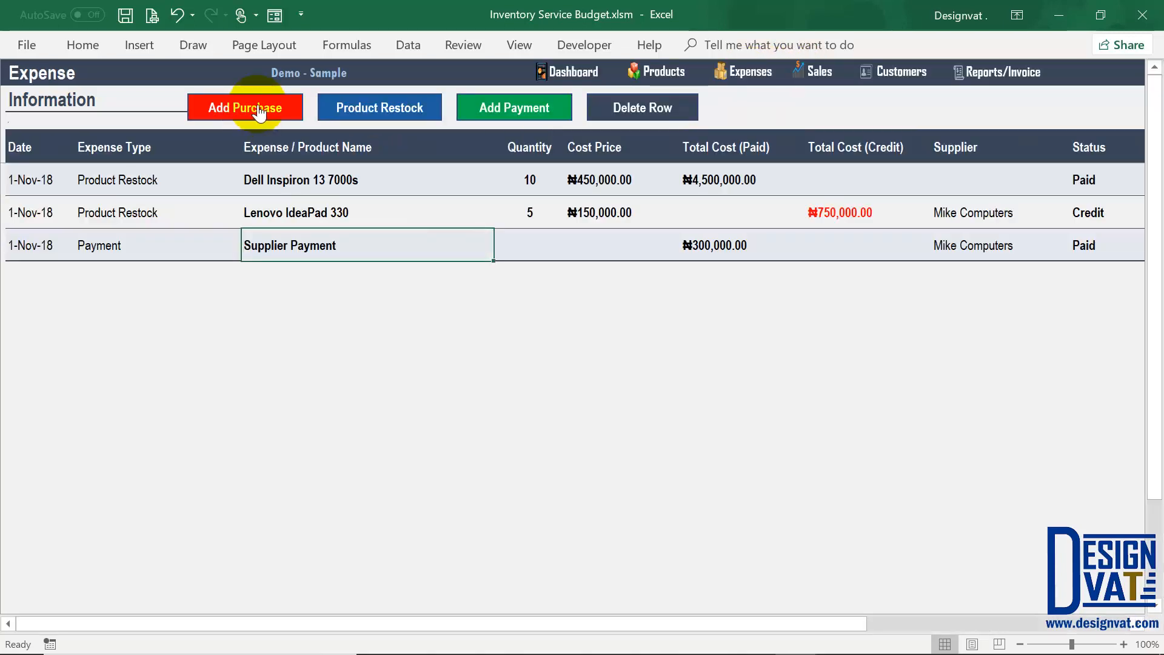
Step: Start a new expense dated 1-12-2018, status Paid, of type Advertising | Marketing
{"action": "left_click", "coordinate": [259, 113]}
{"action": "left_click", "coordinate": [829, 242]}
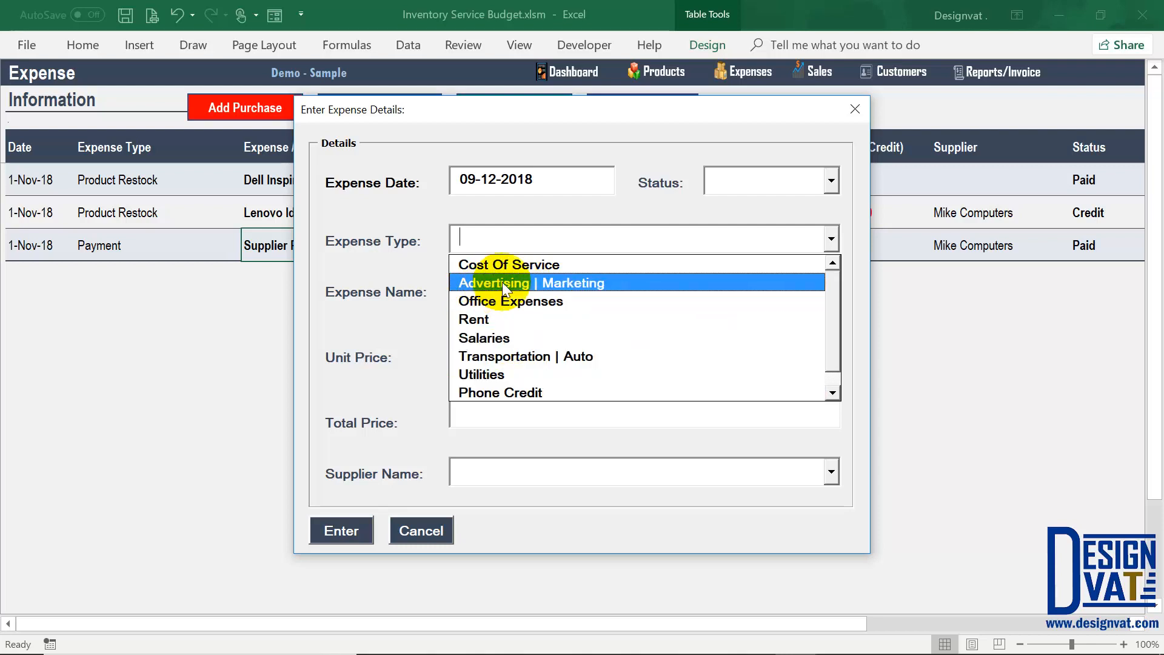
{"action": "left_click_drag", "start_coordinate": [835, 318], "coordinate": [832, 357]}
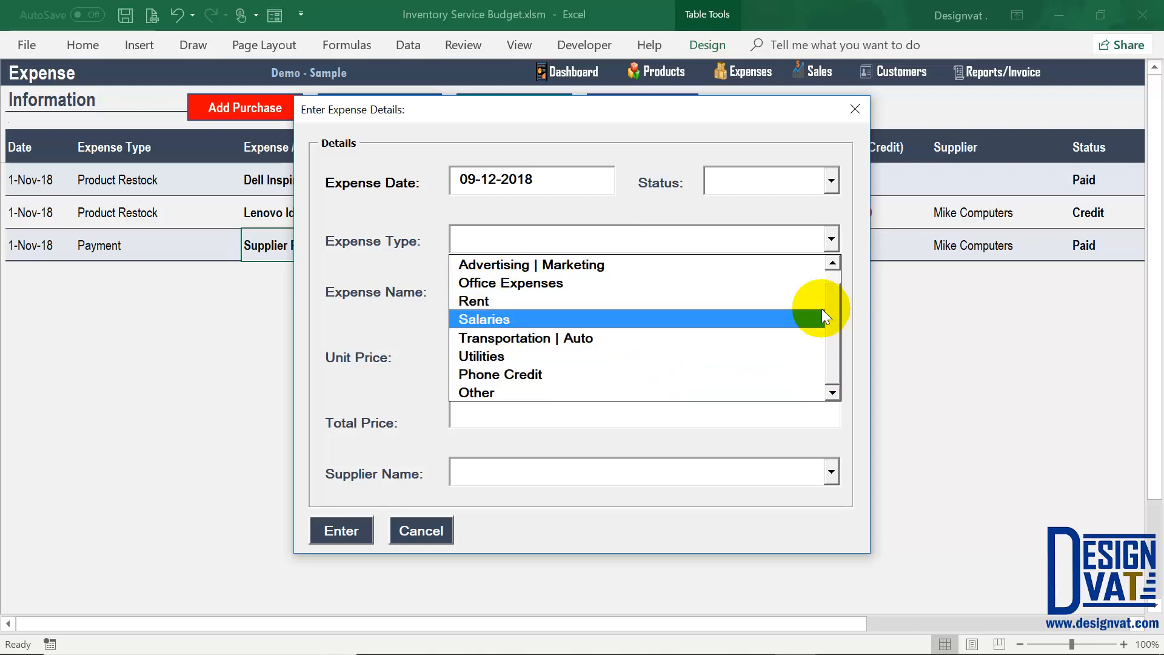
{"action": "left_click_drag", "start_coordinate": [834, 294], "coordinate": [835, 270]}
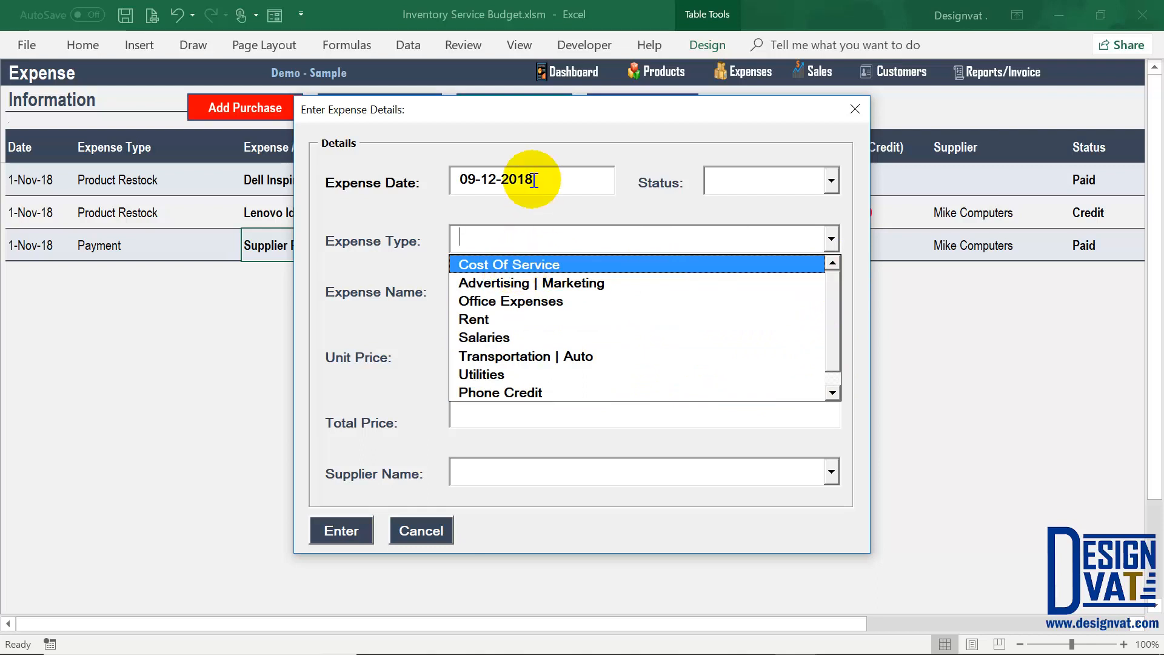
{"action": "left_click_drag", "start_coordinate": [542, 178], "coordinate": [440, 181]}
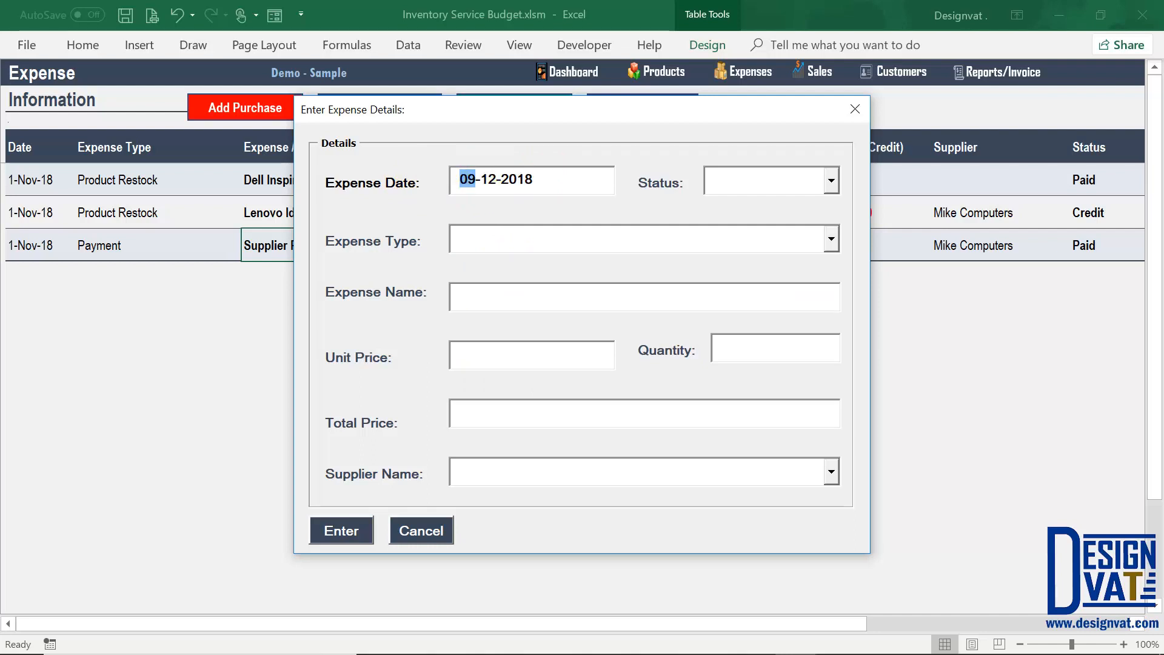
{"action": "type", "text": "1"}
{"action": "left_click", "coordinate": [793, 181]}
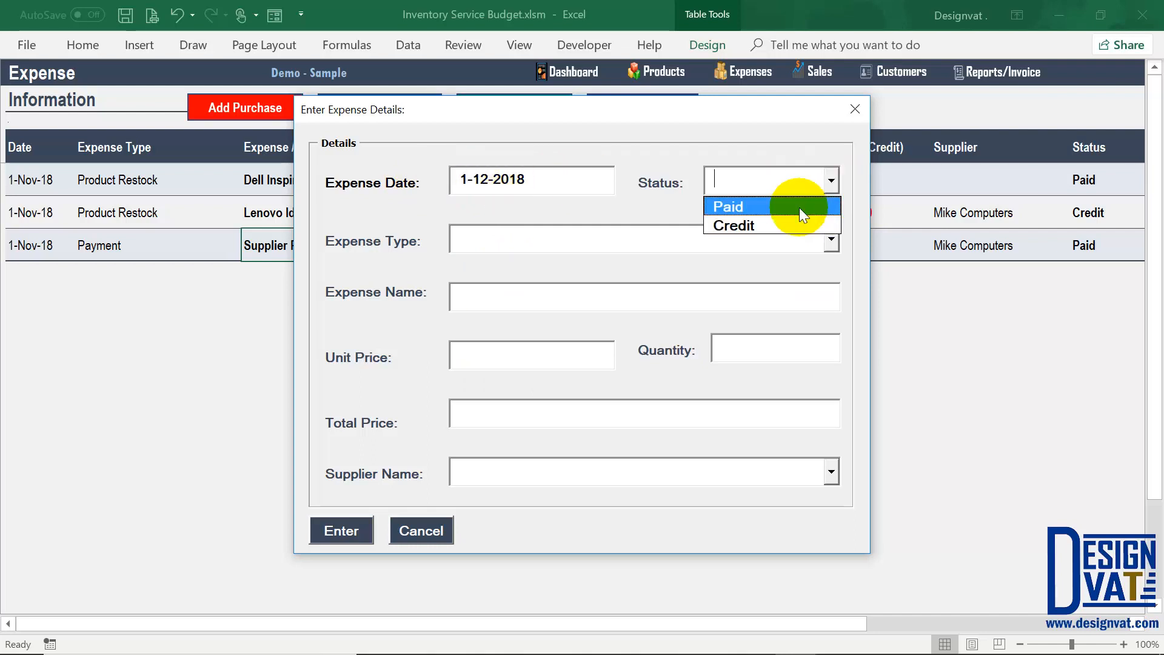
{"action": "left_click", "coordinate": [799, 206]}
{"action": "left_click", "coordinate": [830, 238]}
{"action": "left_click", "coordinate": [661, 292]}
Step: Name it 'Facebook - Installation', unit price 10,000.00, quantity 1, and add it to the table
{"action": "left_click", "coordinate": [545, 294]}
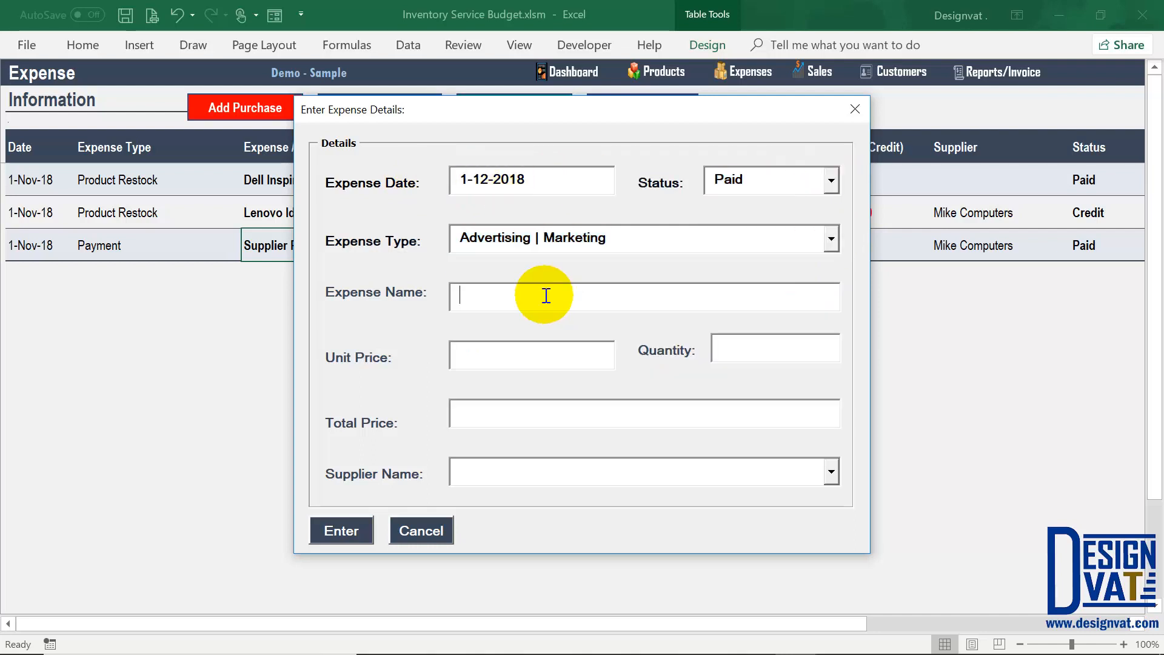
{"action": "type", "text": "Facebook - Installation"}
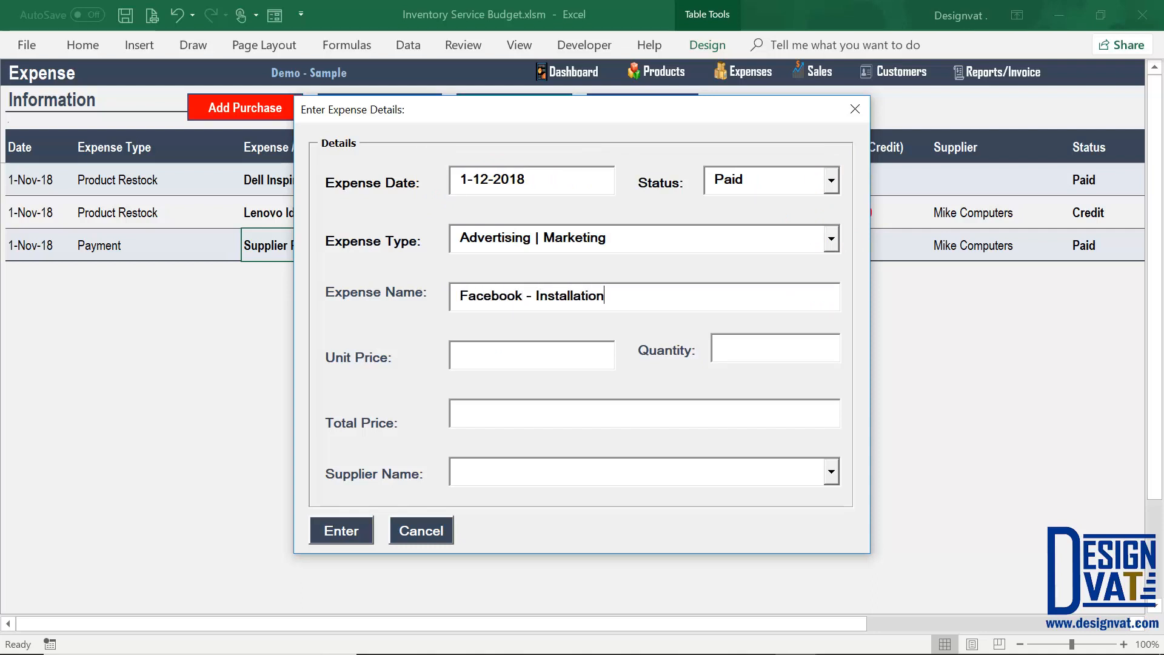
{"action": "left_click_drag", "start_coordinate": [612, 238], "coordinate": [468, 240]}
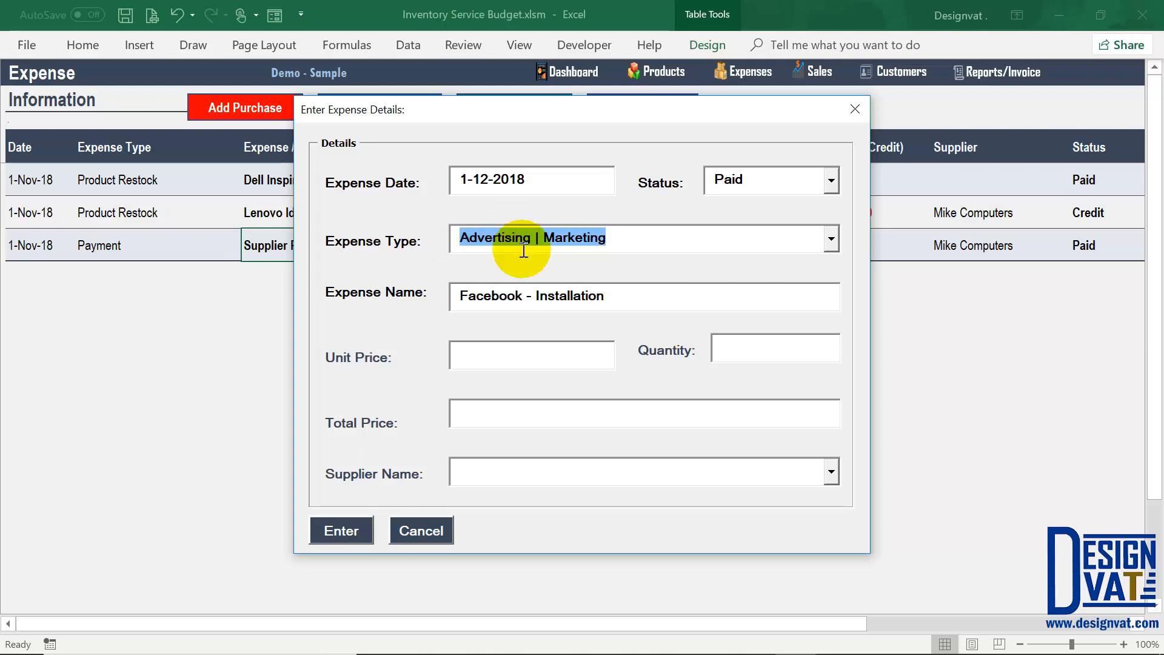
{"action": "key", "text": "Tab"}
{"action": "key", "text": "Tab"}
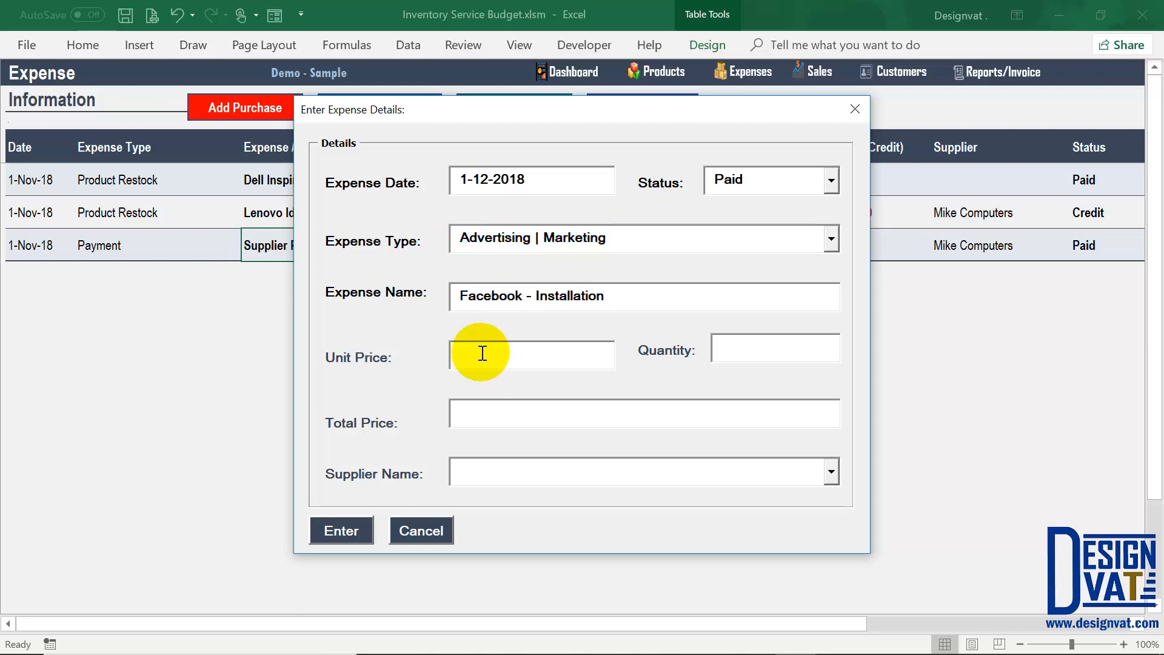
{"action": "left_click", "coordinate": [482, 353]}
{"action": "type", "text": "10000"}
{"action": "key", "text": "Tab"}
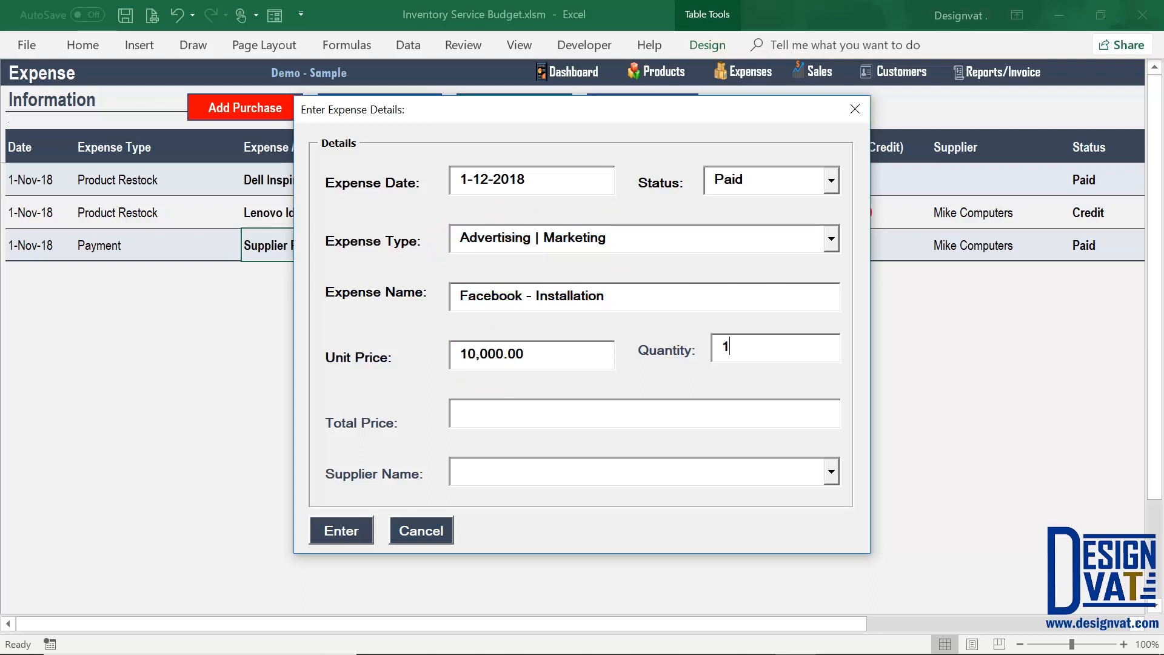
{"action": "left_click", "coordinate": [397, 471]}
{"action": "double_click", "coordinate": [769, 182]}
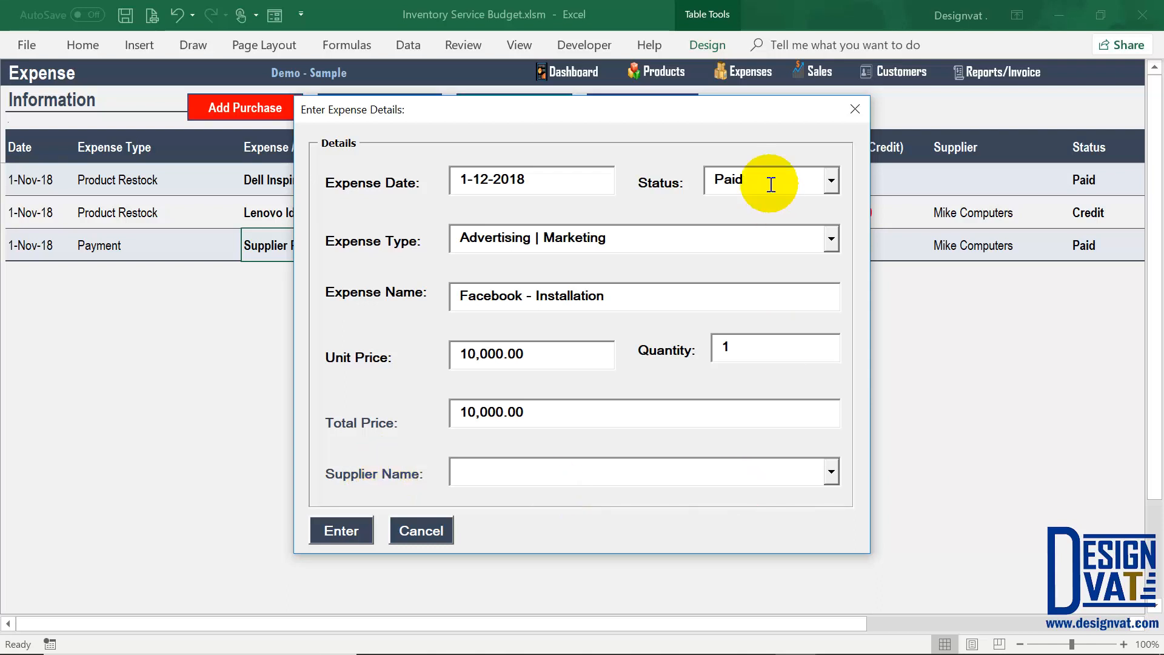
{"action": "left_click", "coordinate": [339, 534]}
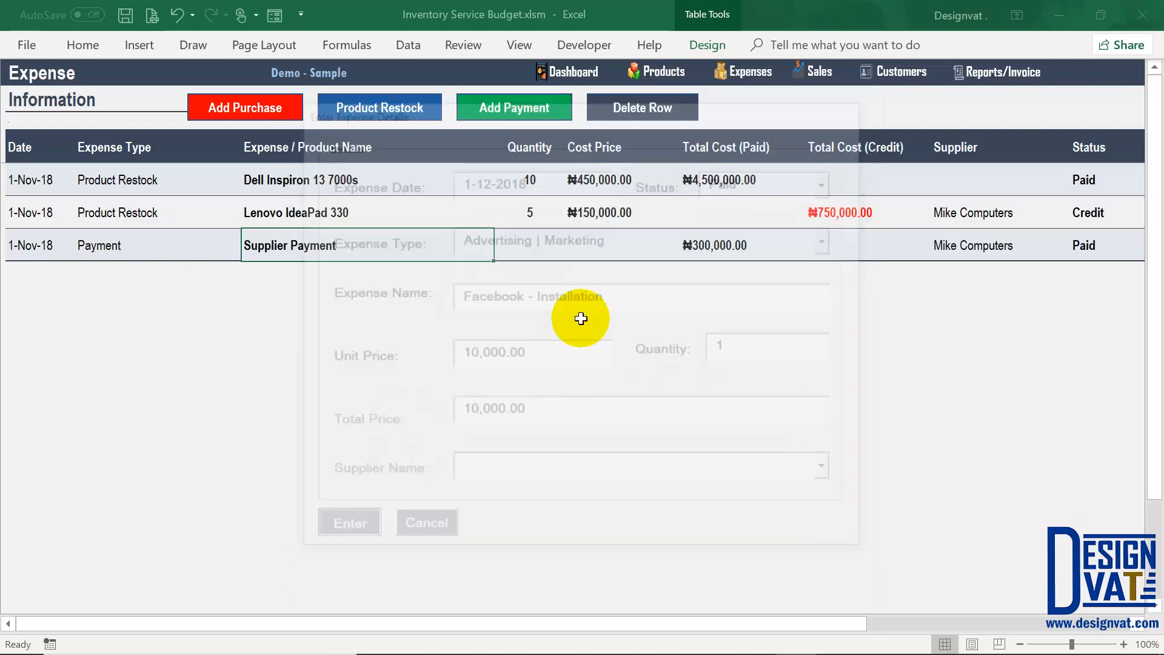
{"action": "left_click", "coordinate": [593, 398]}
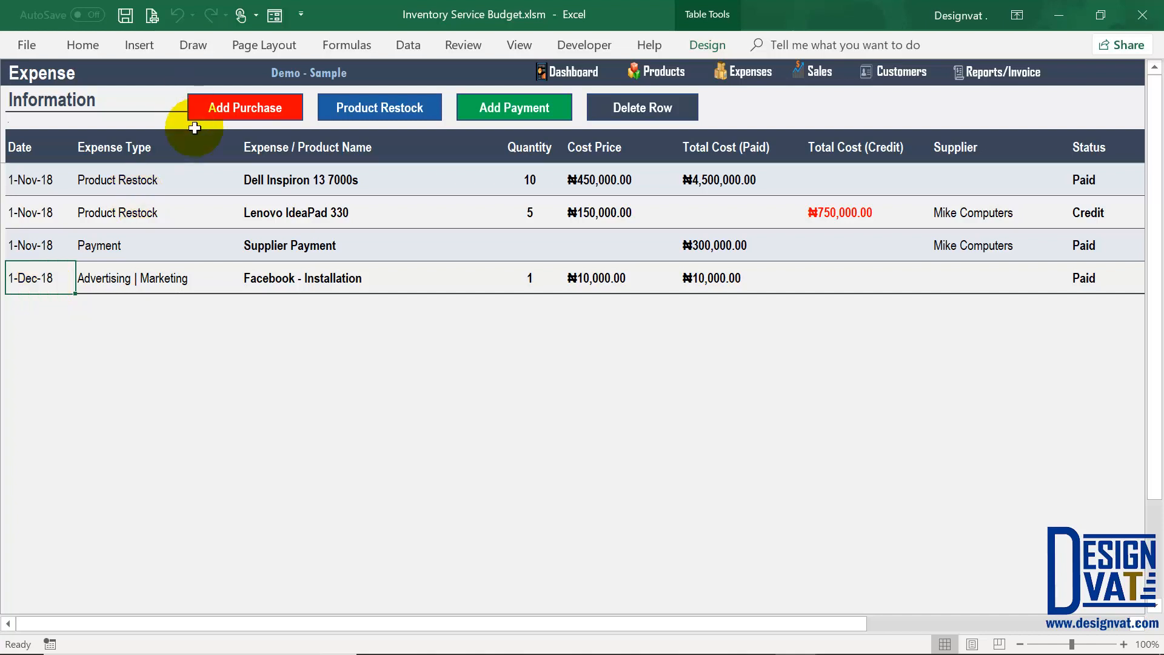
{"action": "left_click", "coordinate": [219, 111]}
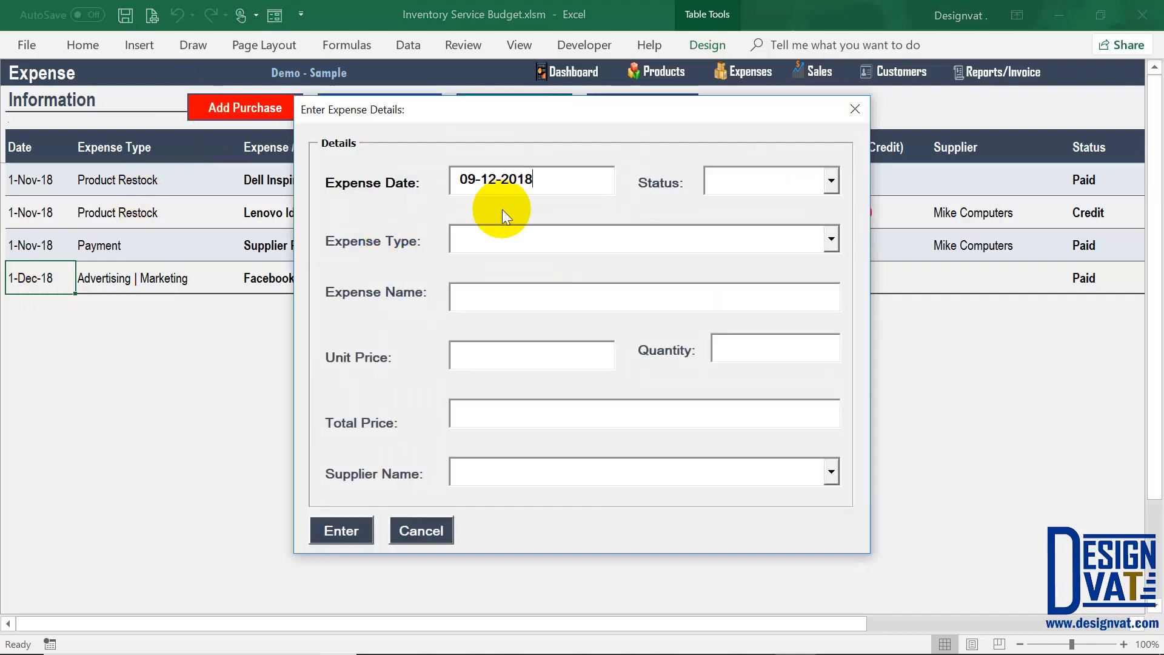
{"action": "left_click", "coordinate": [829, 240]}
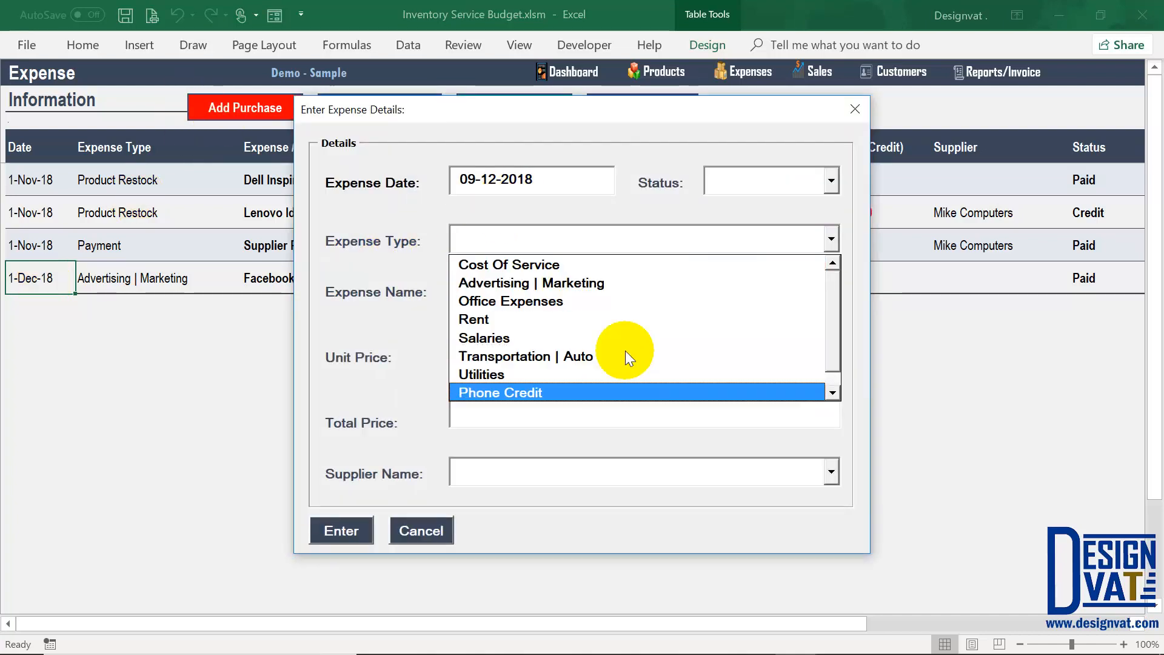
{"action": "left_click", "coordinate": [722, 182]}
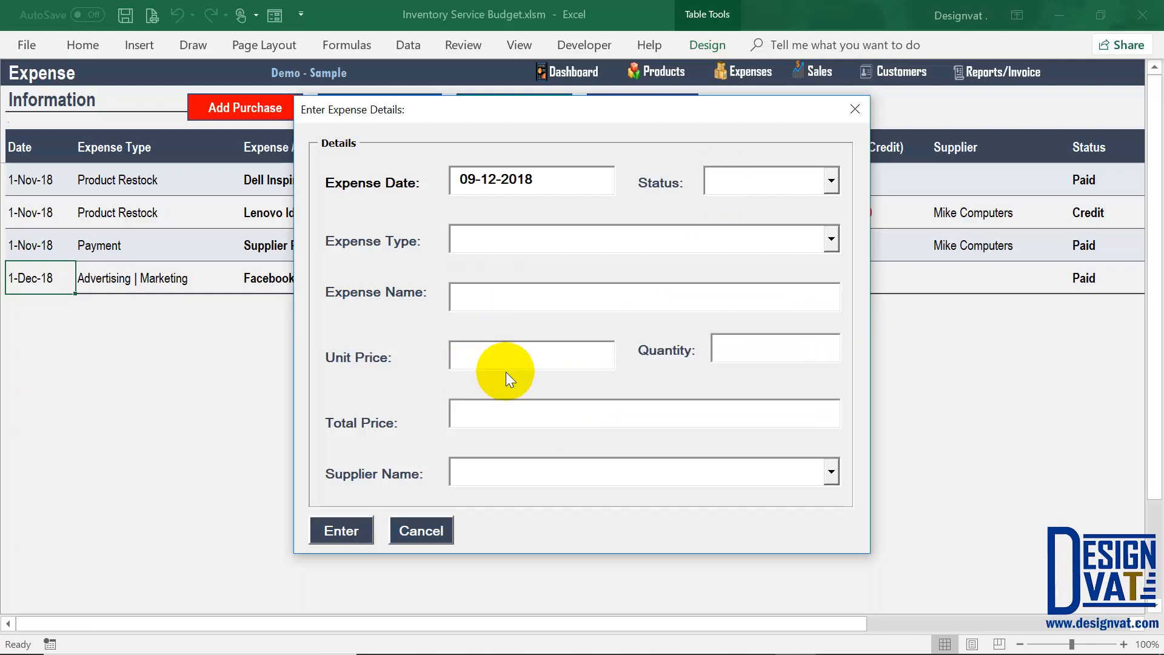
{"action": "left_click", "coordinate": [420, 532]}
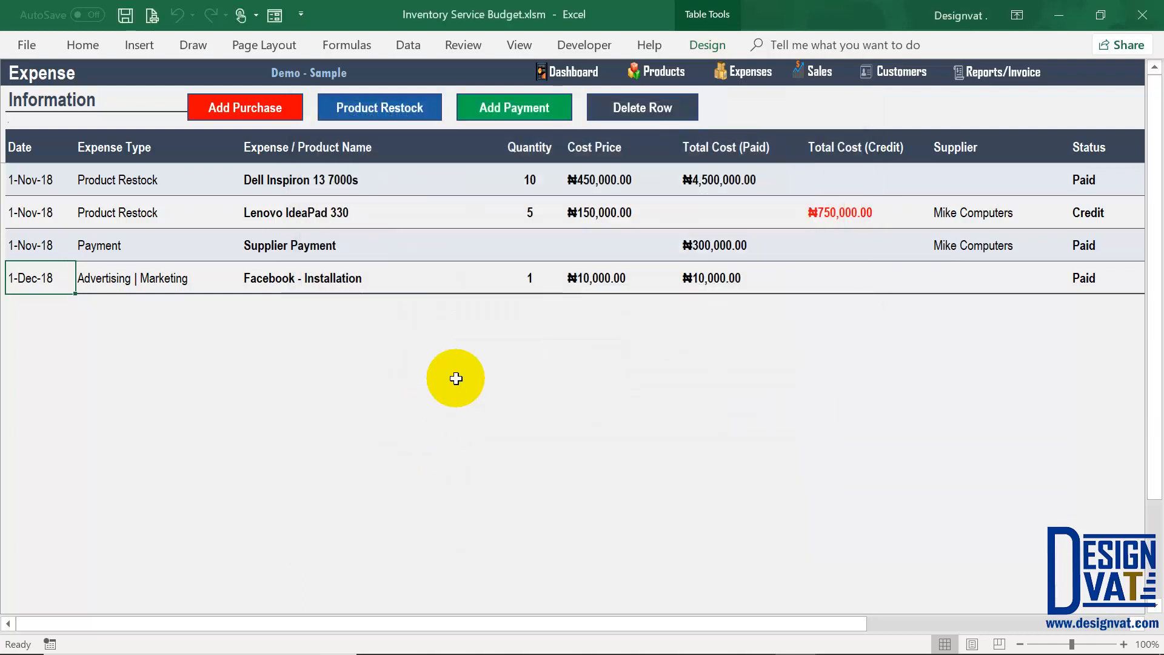
{"action": "left_click", "coordinate": [515, 108]}
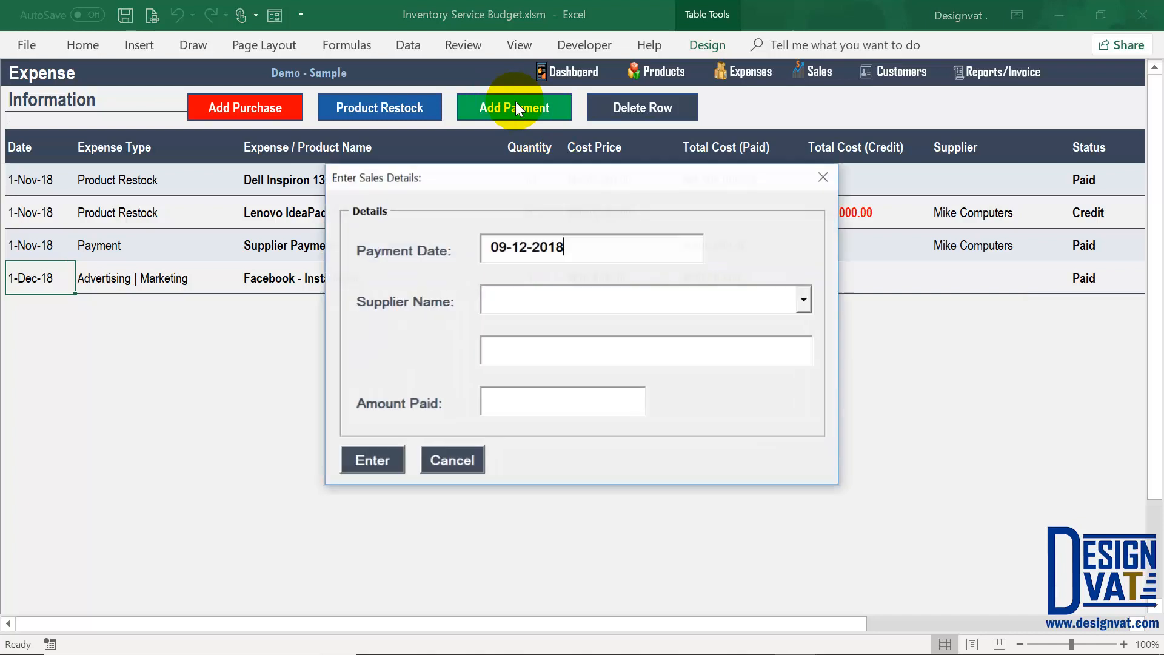
{"action": "left_click", "coordinate": [658, 300]}
{"action": "left_click", "coordinate": [604, 329]}
{"action": "left_click_drag", "start_coordinate": [717, 348], "coordinate": [491, 349]}
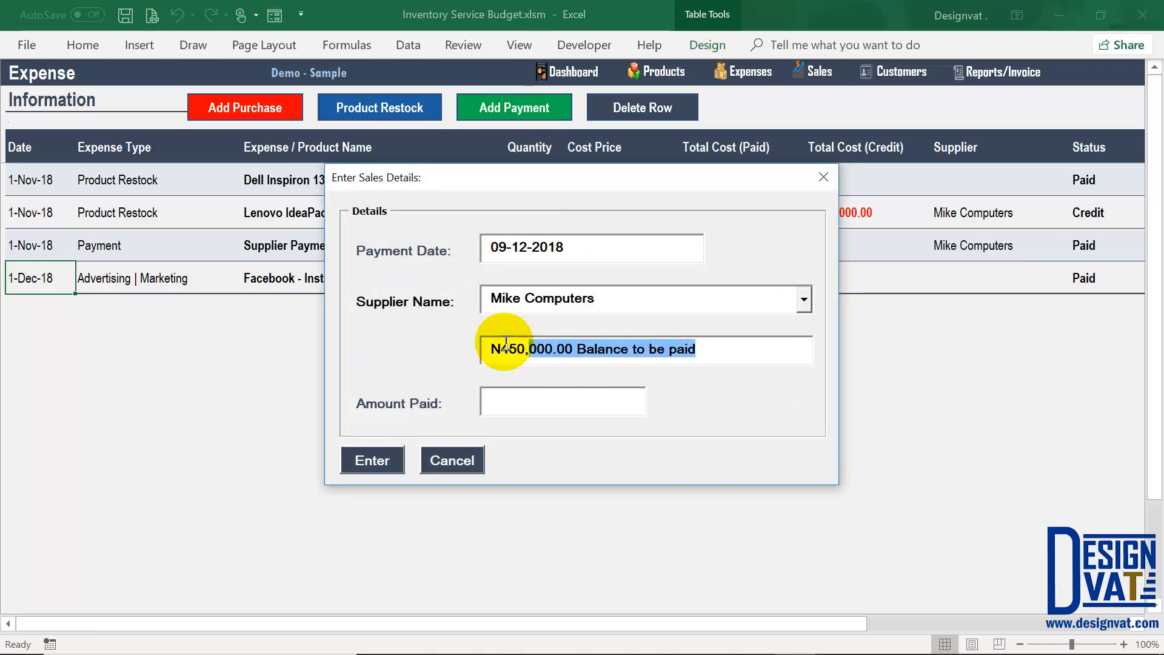
{"action": "double_click", "coordinate": [553, 347]}
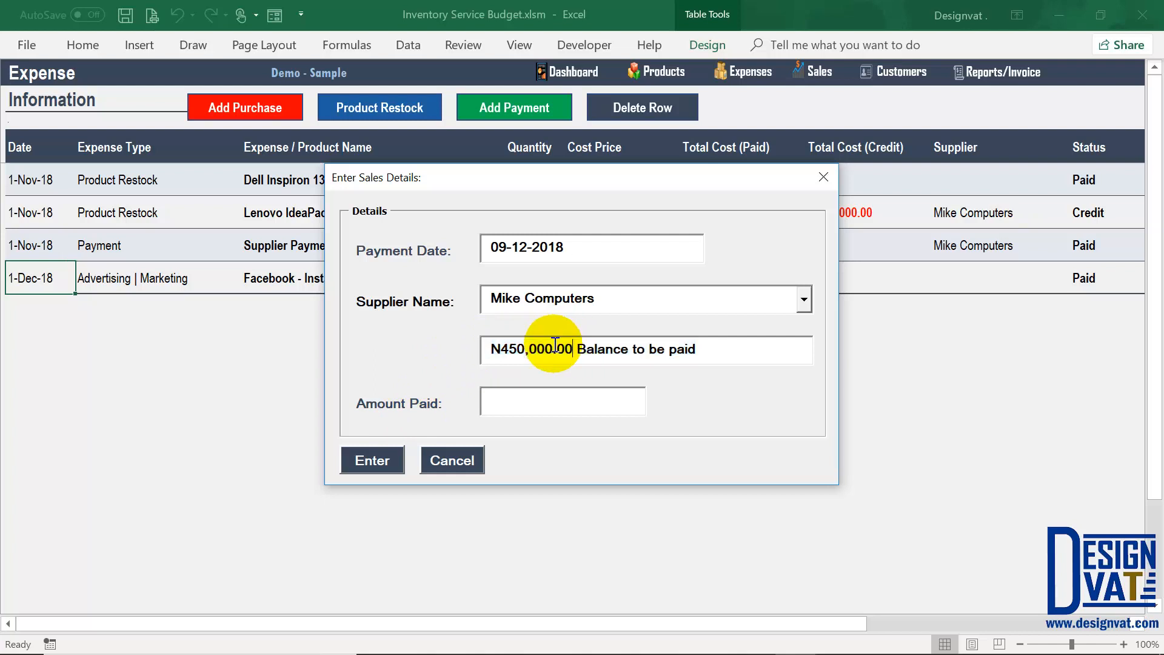
{"action": "left_click", "coordinate": [522, 348]}
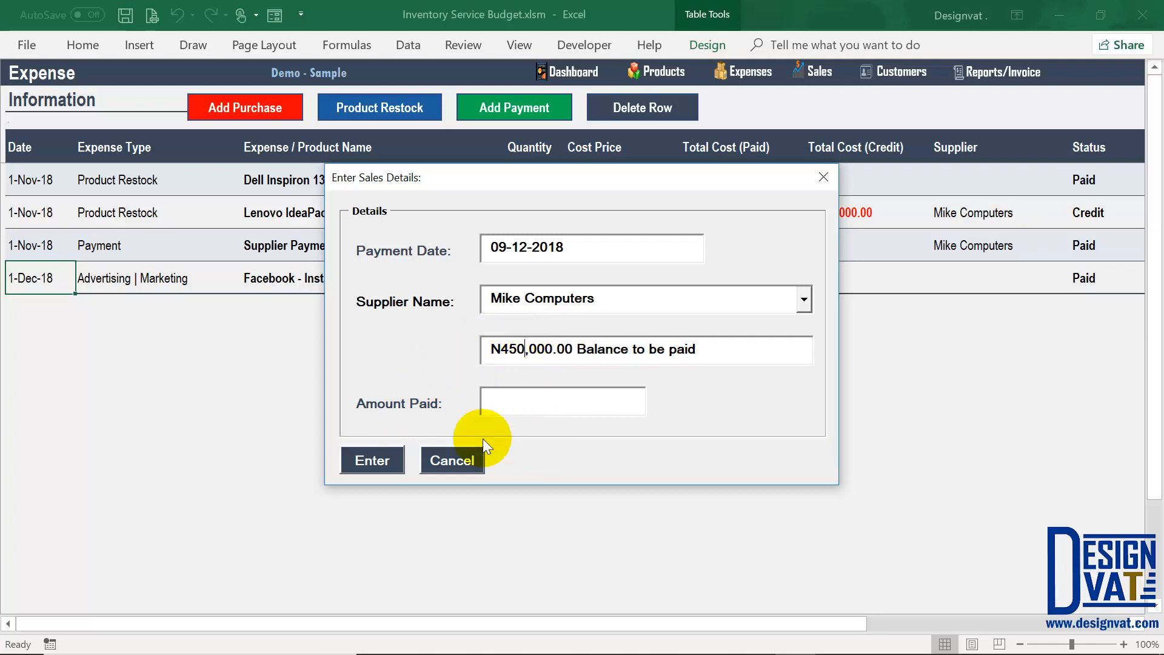
{"action": "left_click", "coordinate": [468, 455]}
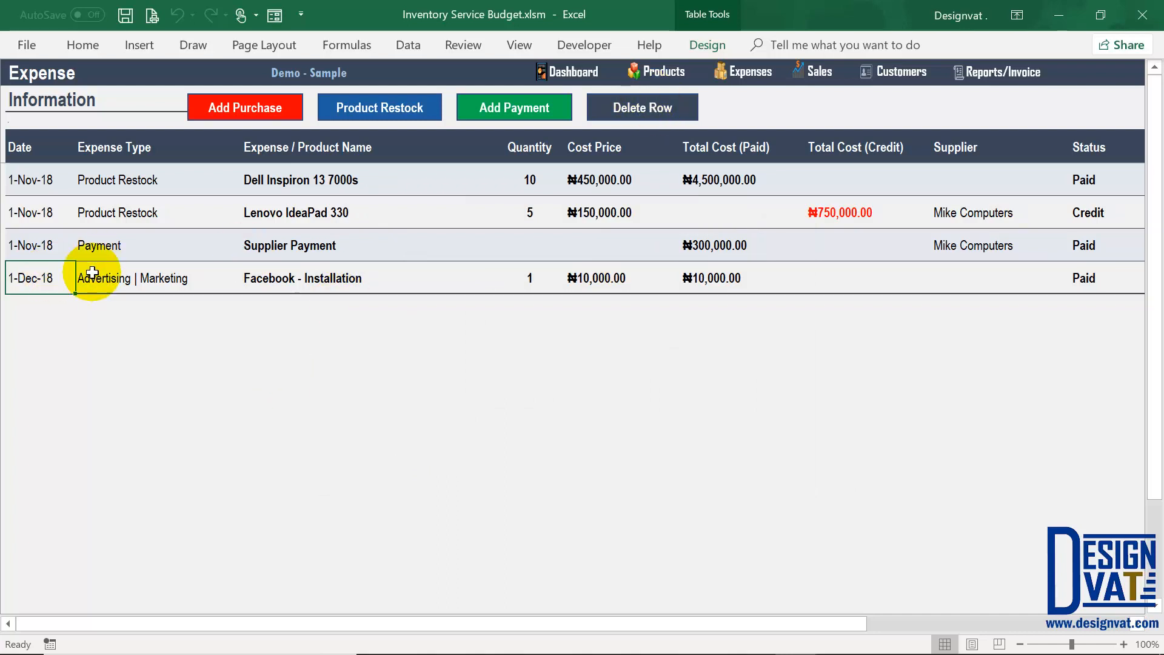
Step: Delete the 1-Dec-18 Advertising | Marketing 'Facebook - Installation' expense row, confirming with Yes
{"action": "left_click", "coordinate": [131, 277]}
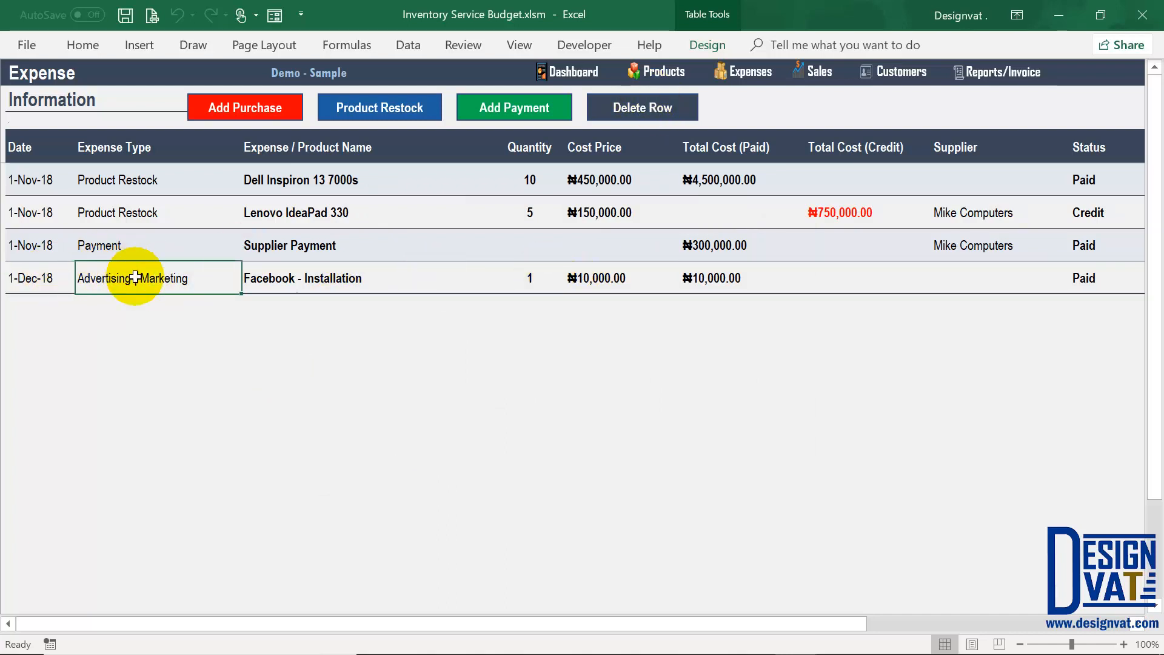
{"action": "left_click", "coordinate": [653, 108]}
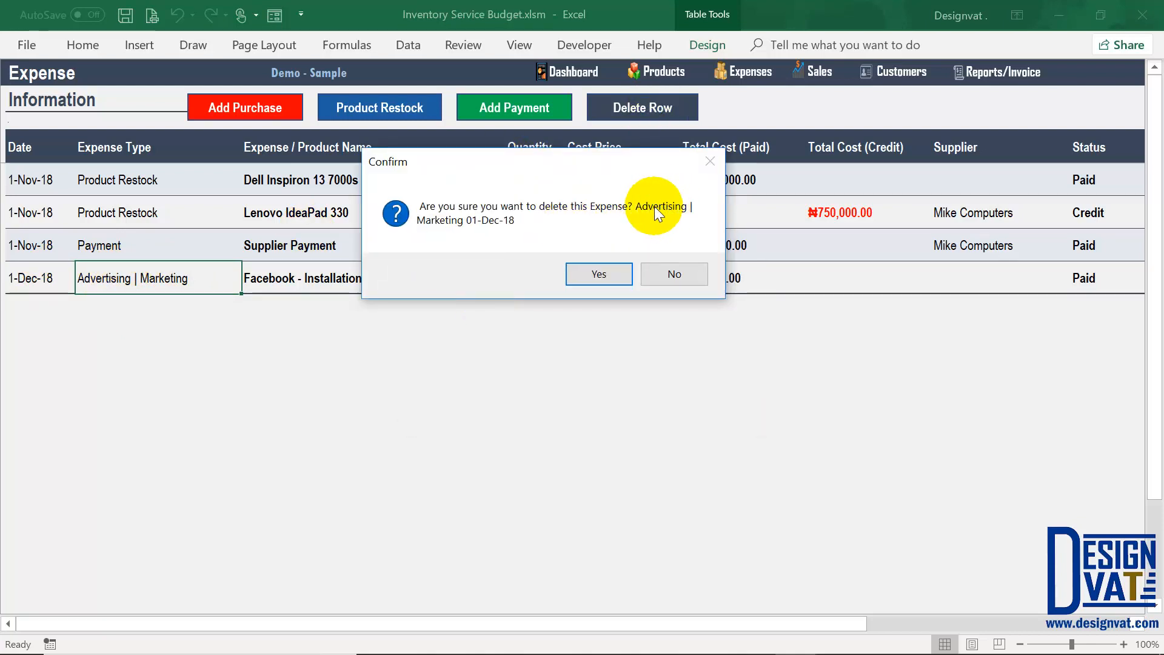
{"action": "left_click", "coordinate": [604, 274]}
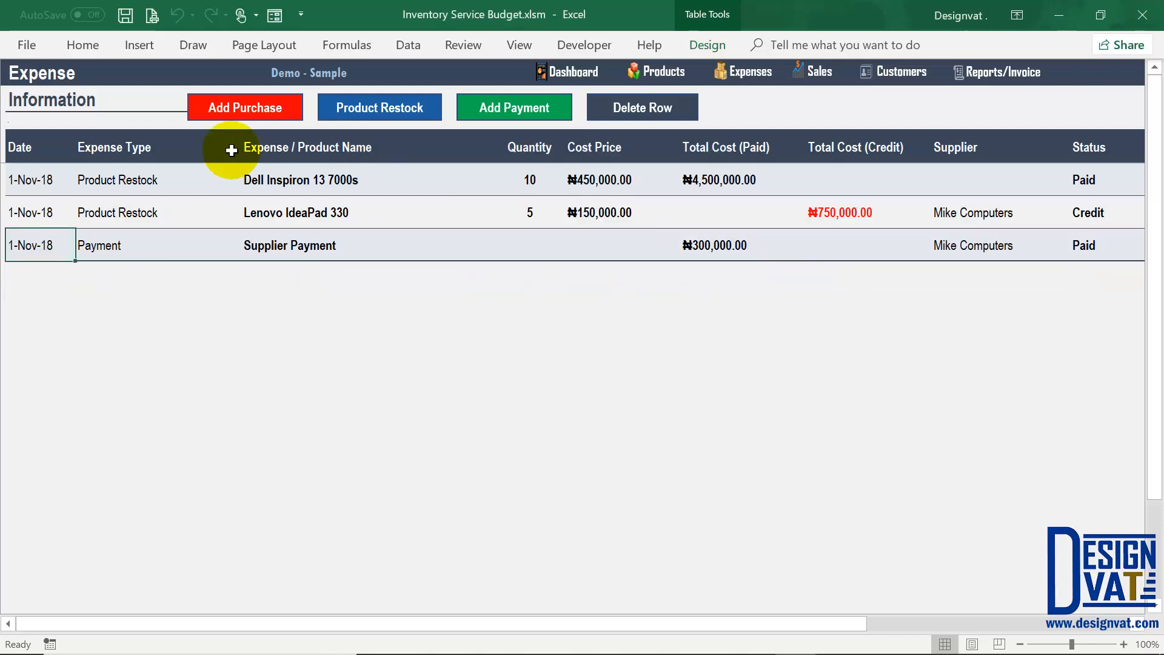
{"action": "left_click_drag", "start_coordinate": [169, 218], "coordinate": [172, 225]}
{"action": "left_click", "coordinate": [158, 249]}
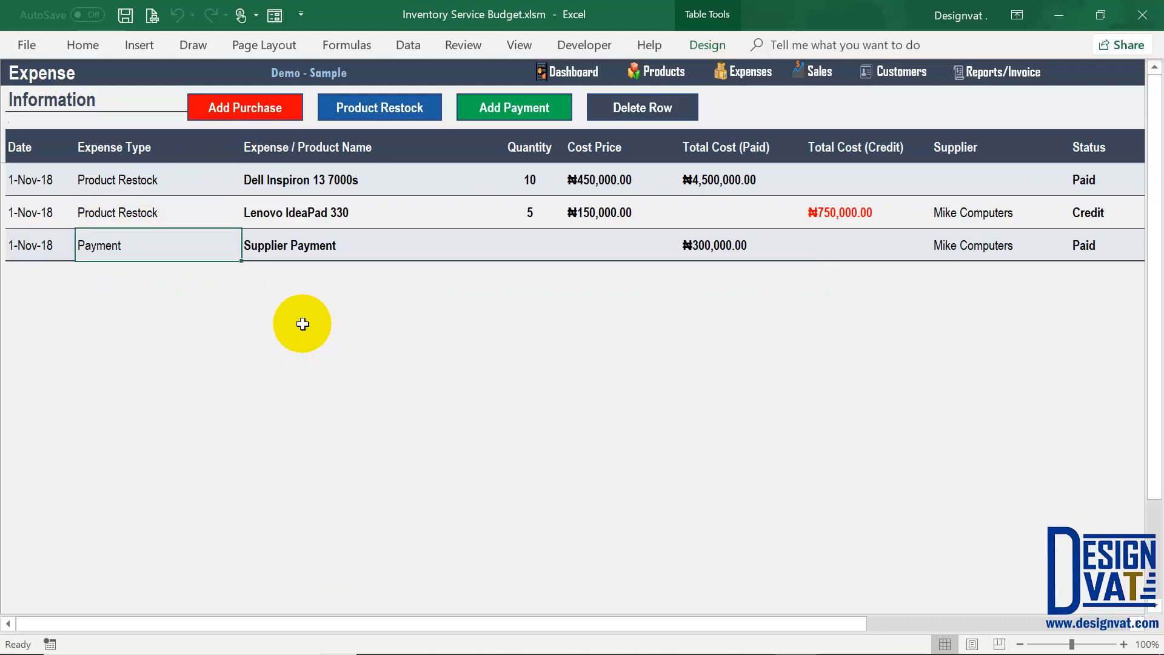
Step: Switch to the empty Sales sheet and open the Enter Sales Details form via Add Product Sale
{"action": "left_click", "coordinate": [820, 73]}
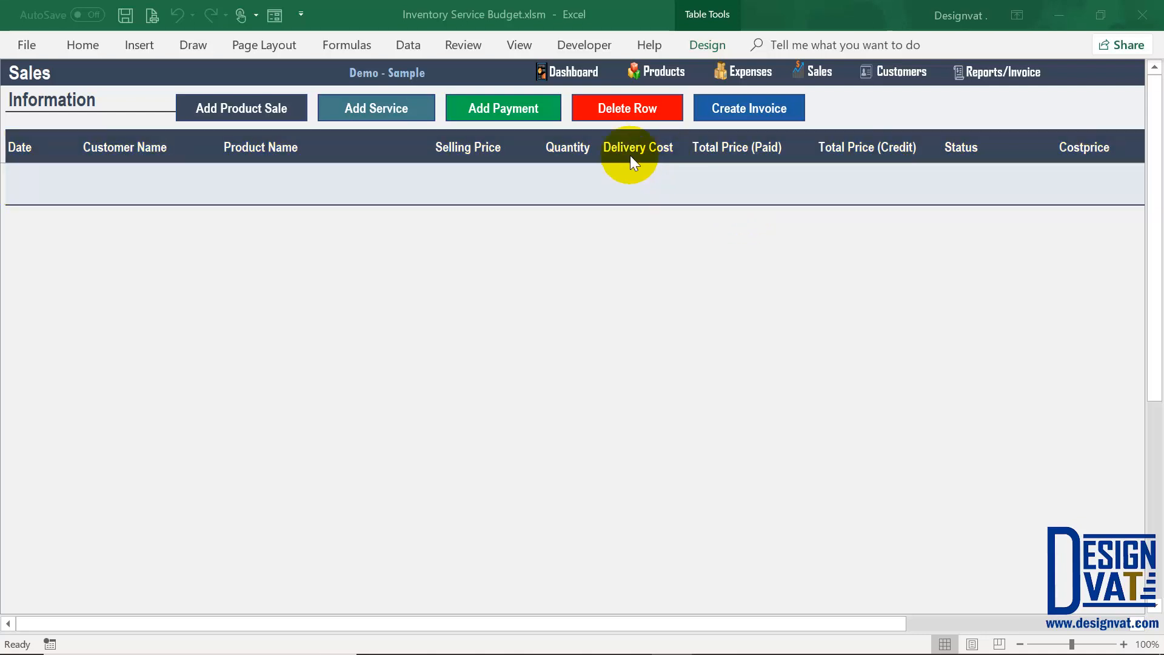
{"action": "left_click", "coordinate": [266, 111]}
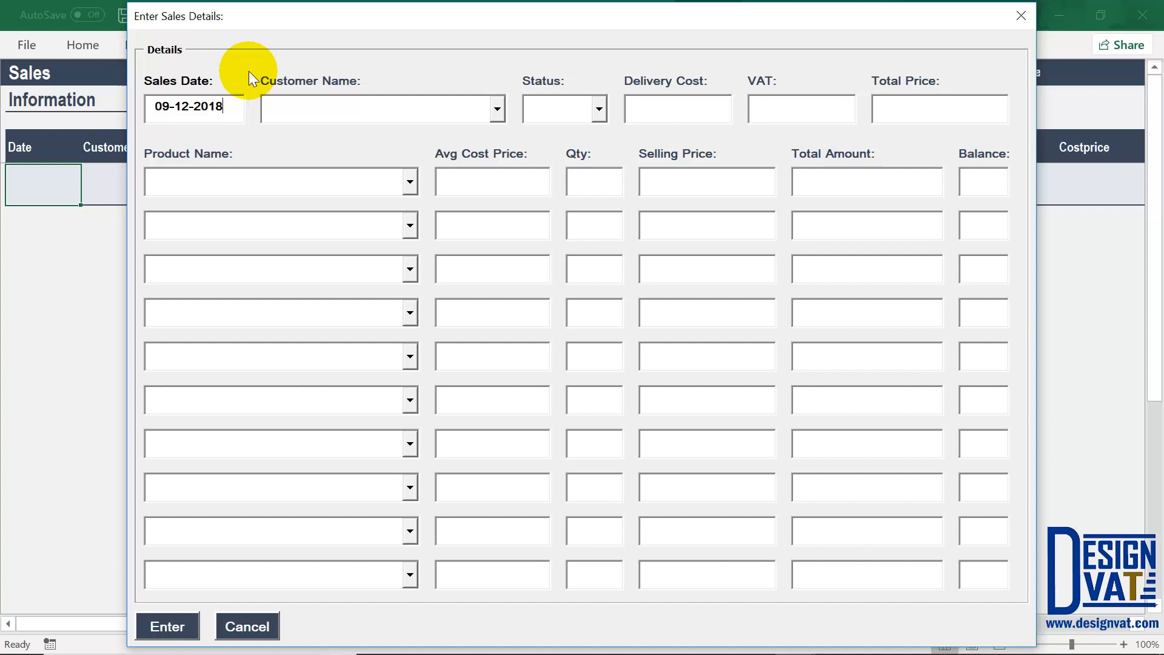
Step: Check the customer list, then cancel the Enter Sales Details form without recording a sale
{"action": "left_click", "coordinate": [496, 111]}
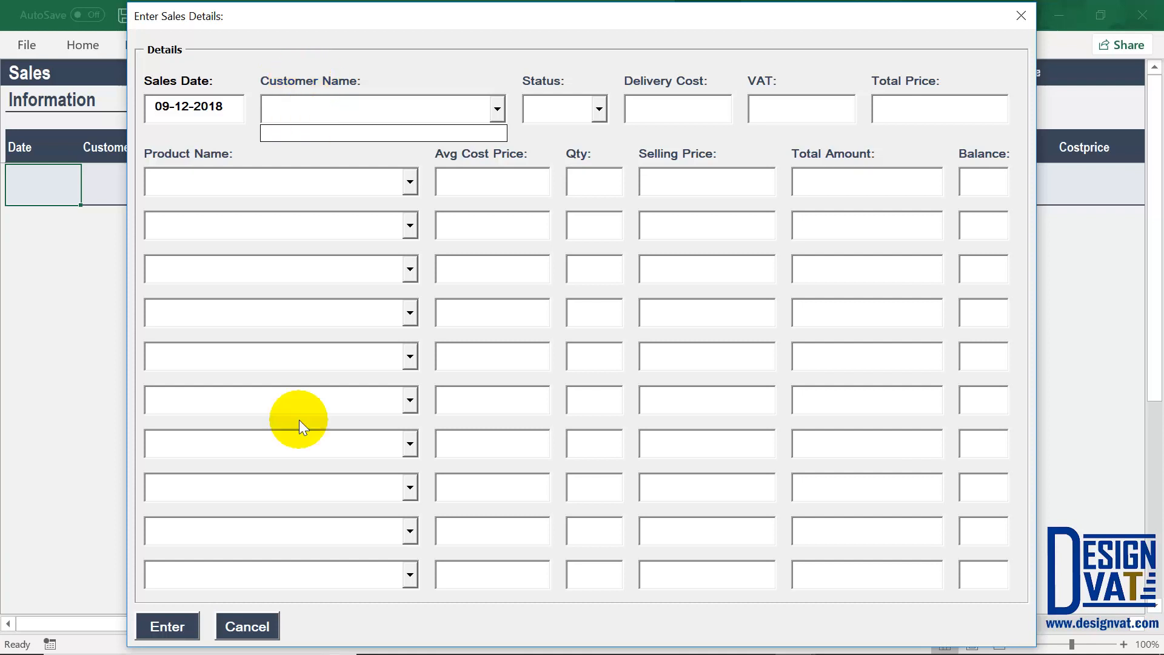
{"action": "left_click", "coordinate": [246, 626]}
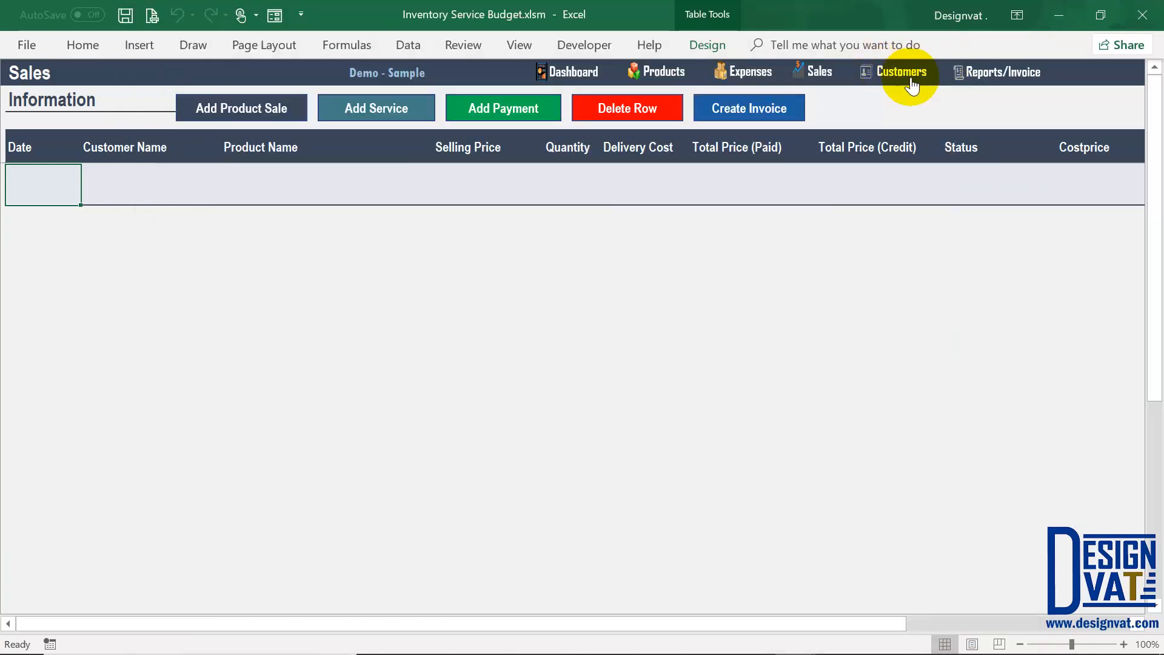
Step: Add a customer row with full name, address, phone and e-mail, check their ₦0.00 balance, and return to Sales
{"action": "left_click", "coordinate": [905, 72]}
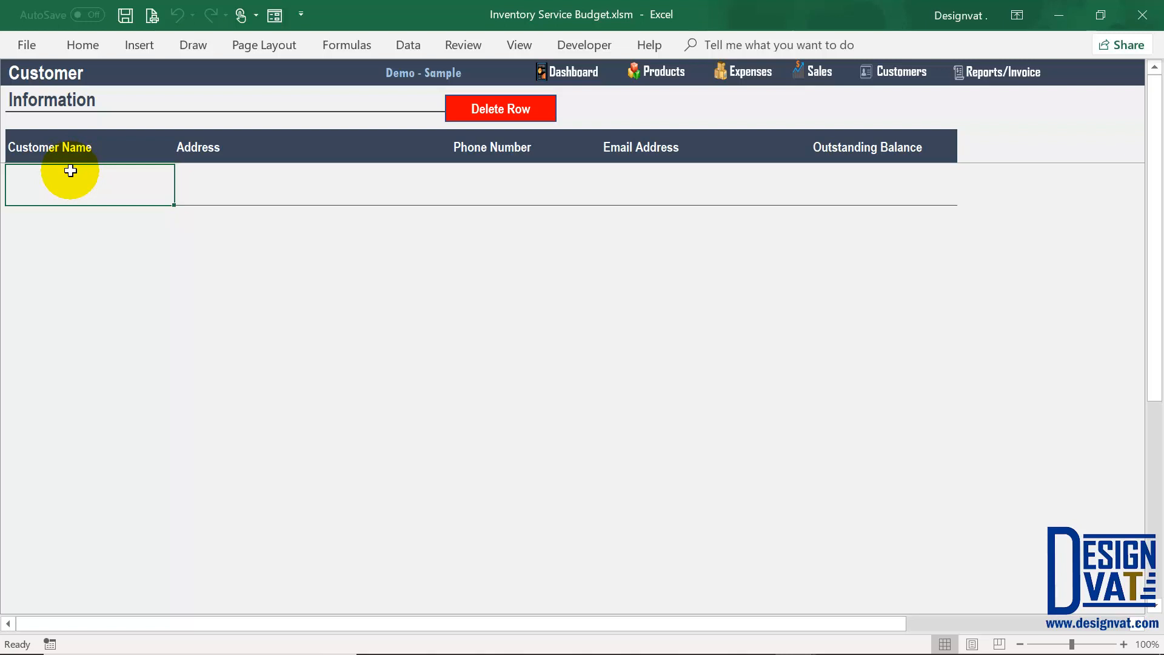
{"action": "type", "text": "Rose Random"}
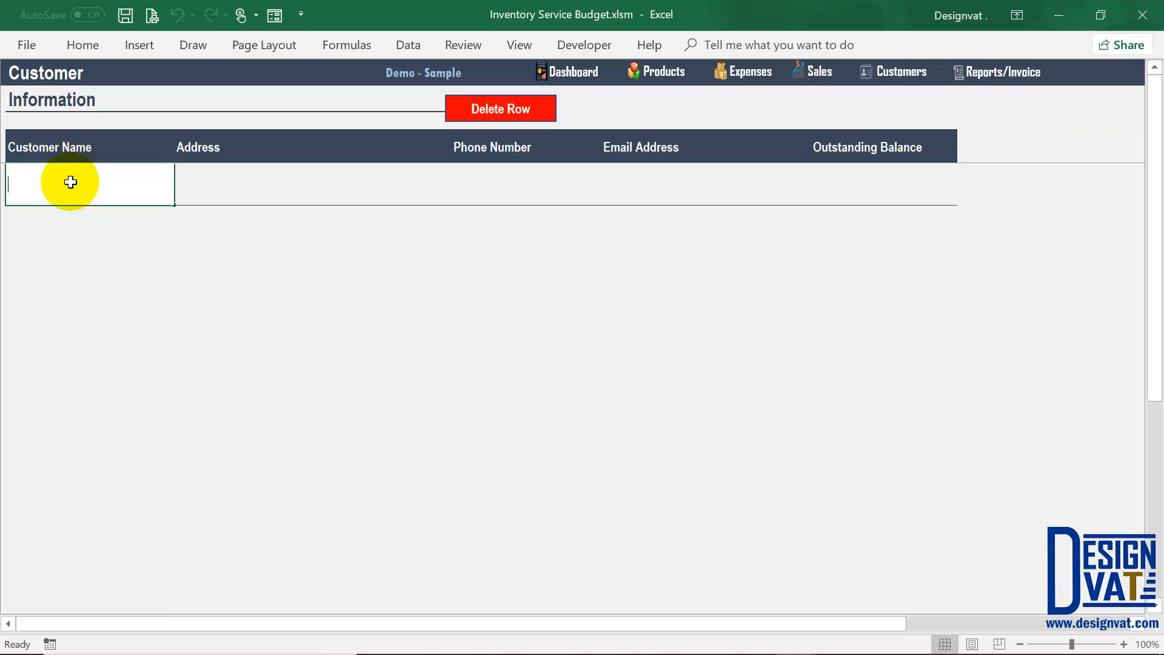
{"action": "key", "text": "Tab"}
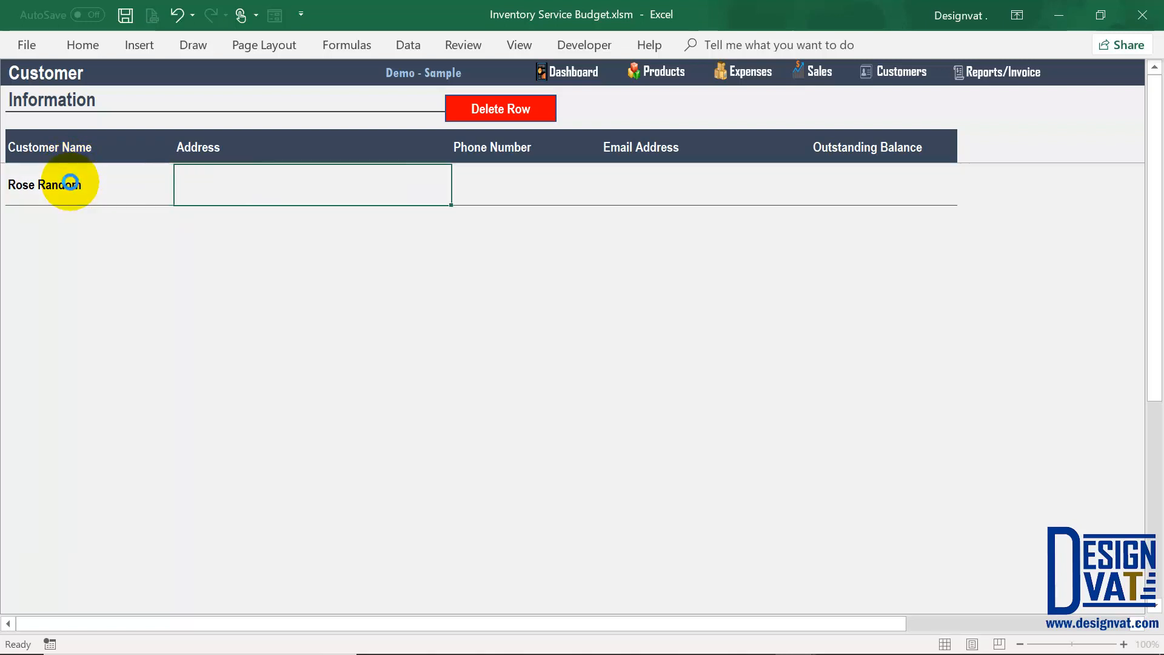
{"action": "type", "text": "Abuja"}
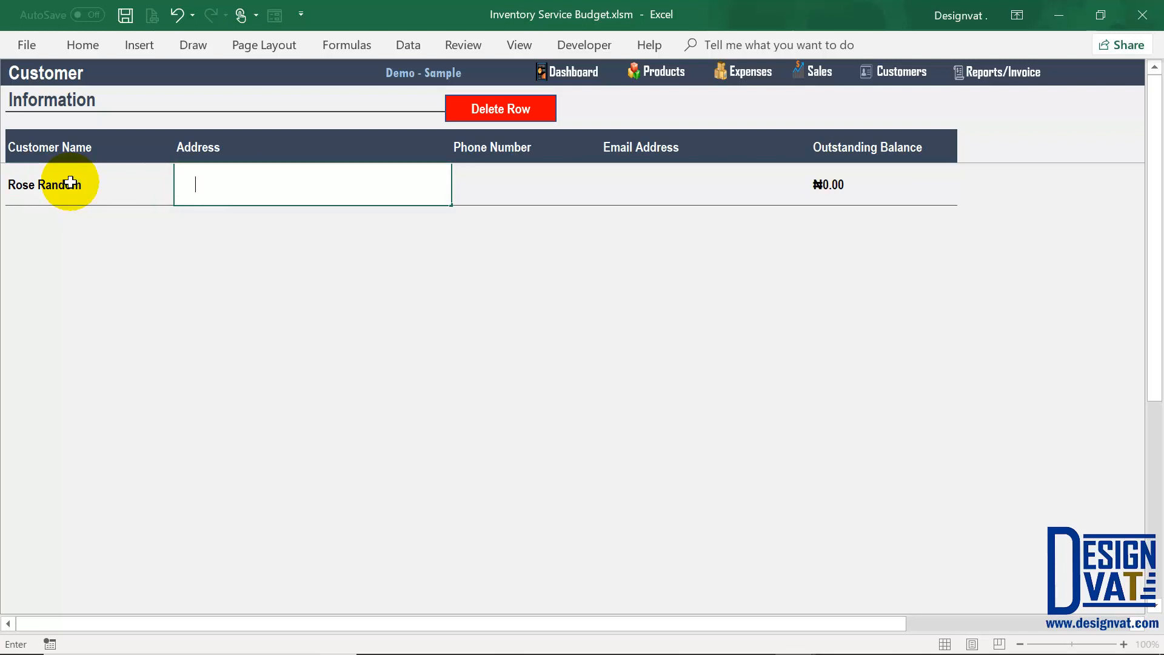
{"action": "key", "text": "Tab"}
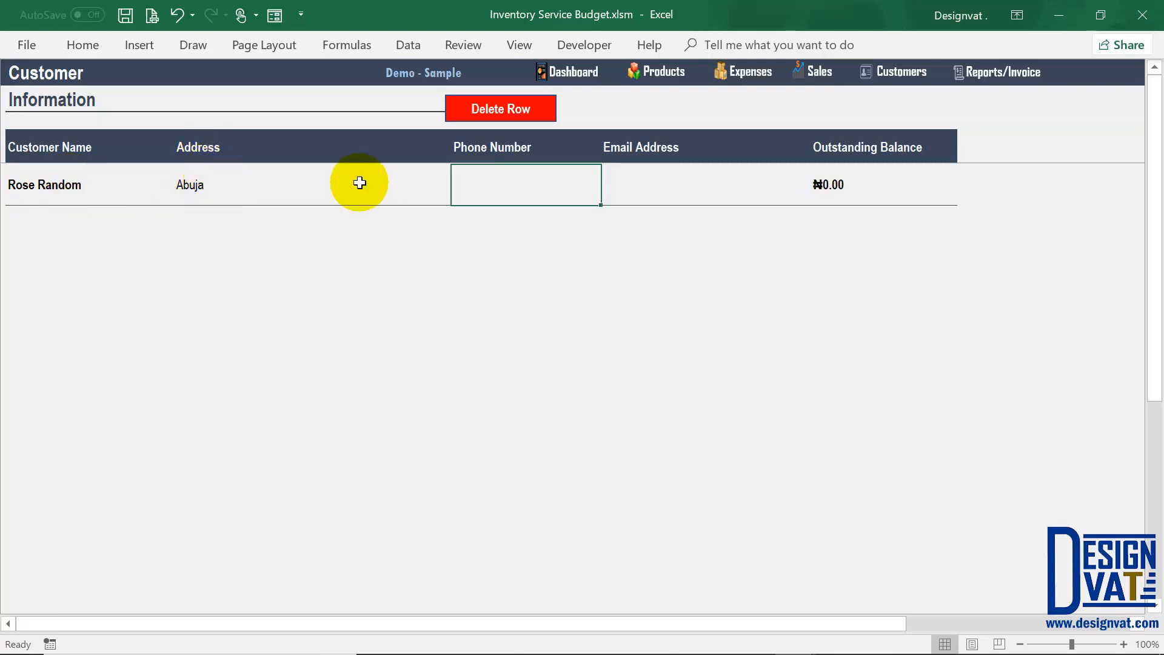
{"action": "type", "text": "0808 888"}
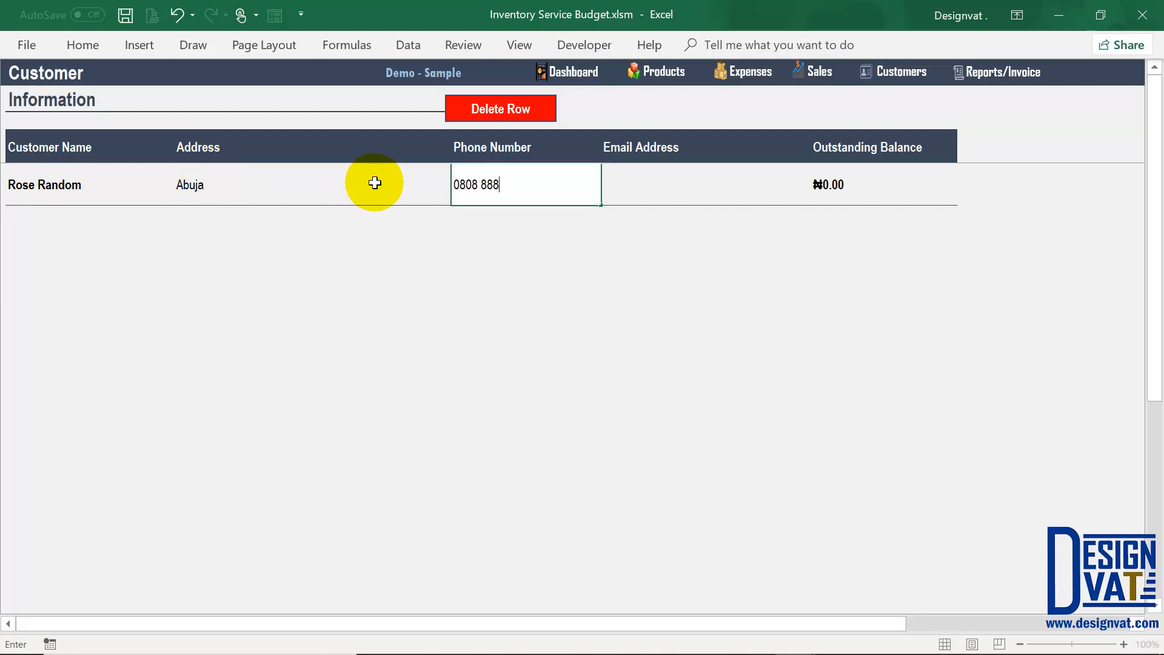
{"action": "type", "text": " 8888"}
{"action": "key", "text": "Tab"}
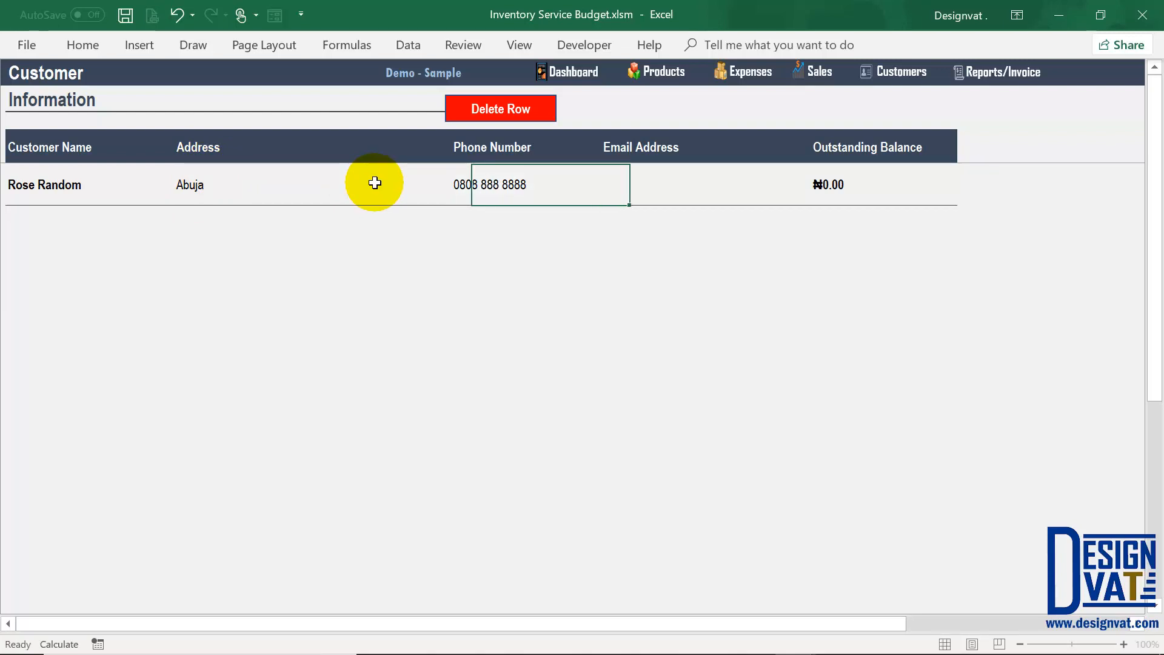
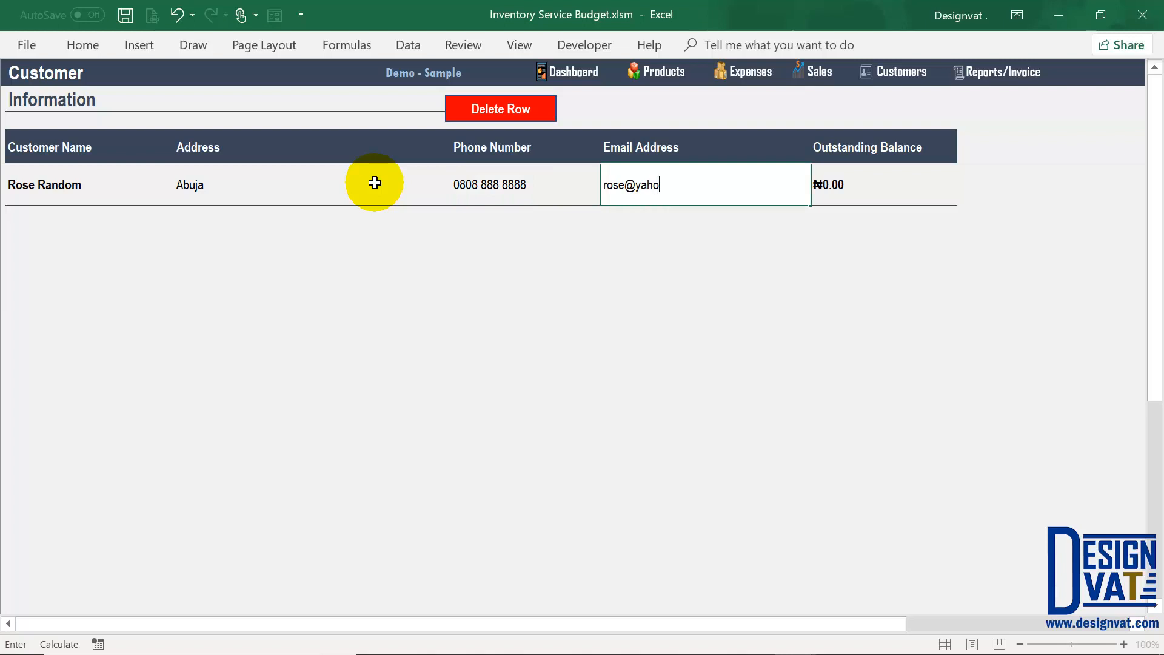
{"action": "key", "text": "Return"}
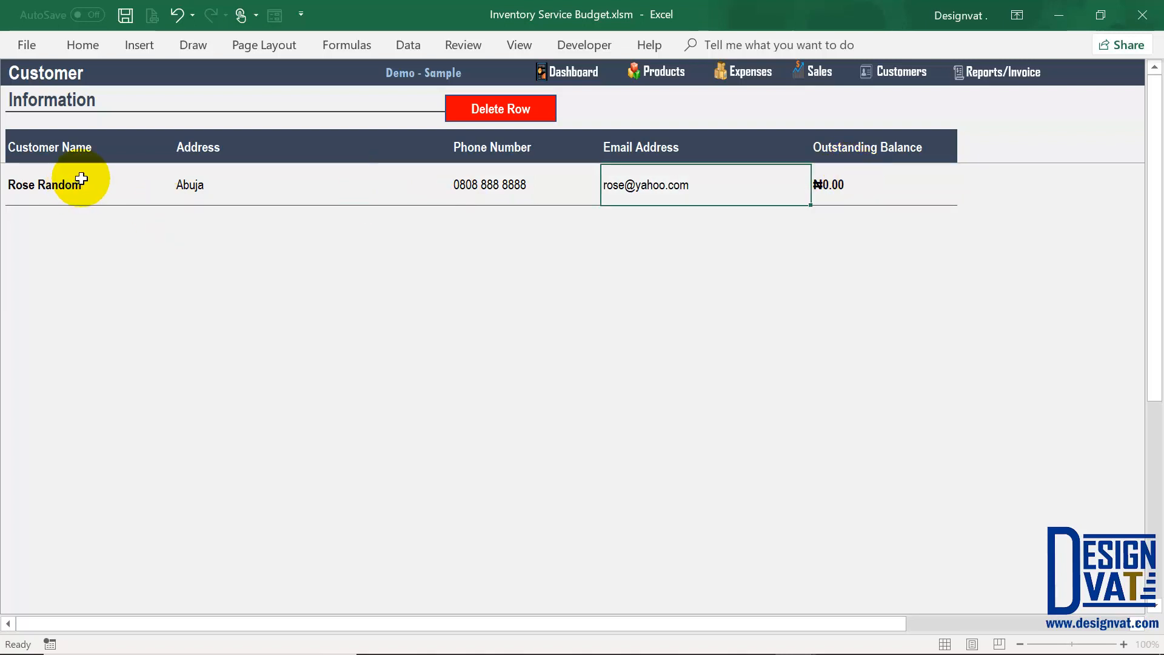
{"action": "left_click", "coordinate": [844, 184]}
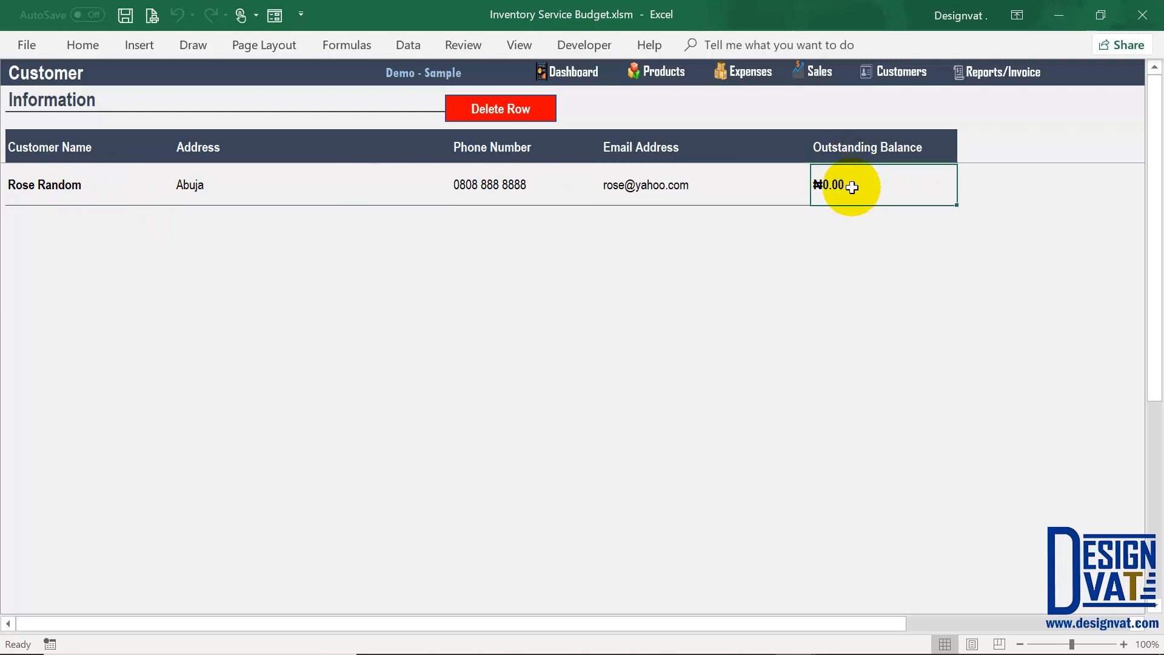
{"action": "left_click", "coordinate": [830, 74]}
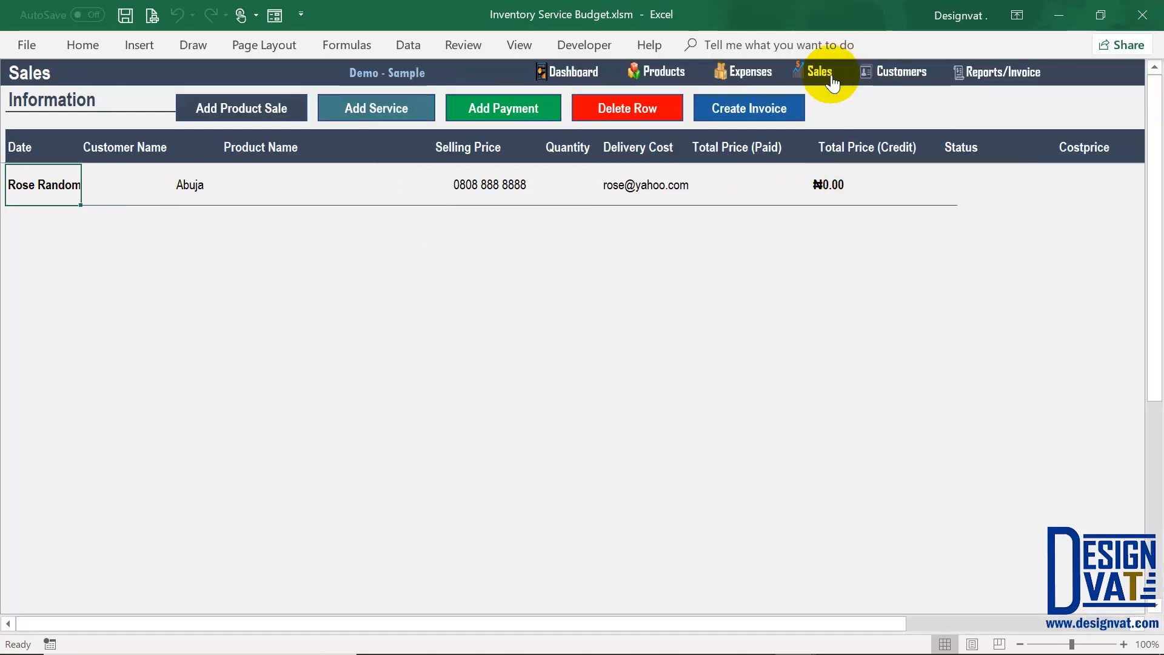
Step: Start a product sale dated 1-12-2018 for the new customer with Status set to Credit
{"action": "left_click", "coordinate": [242, 109]}
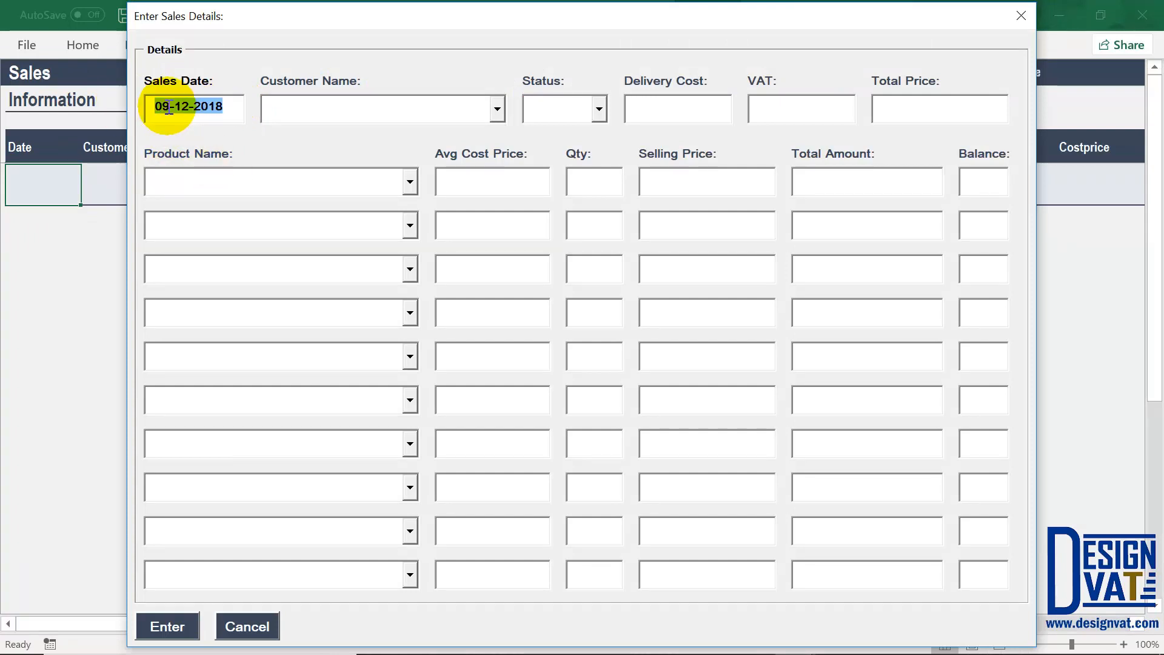
{"action": "left_click_drag", "start_coordinate": [169, 108], "coordinate": [118, 105]}
{"action": "type", "text": "1"}
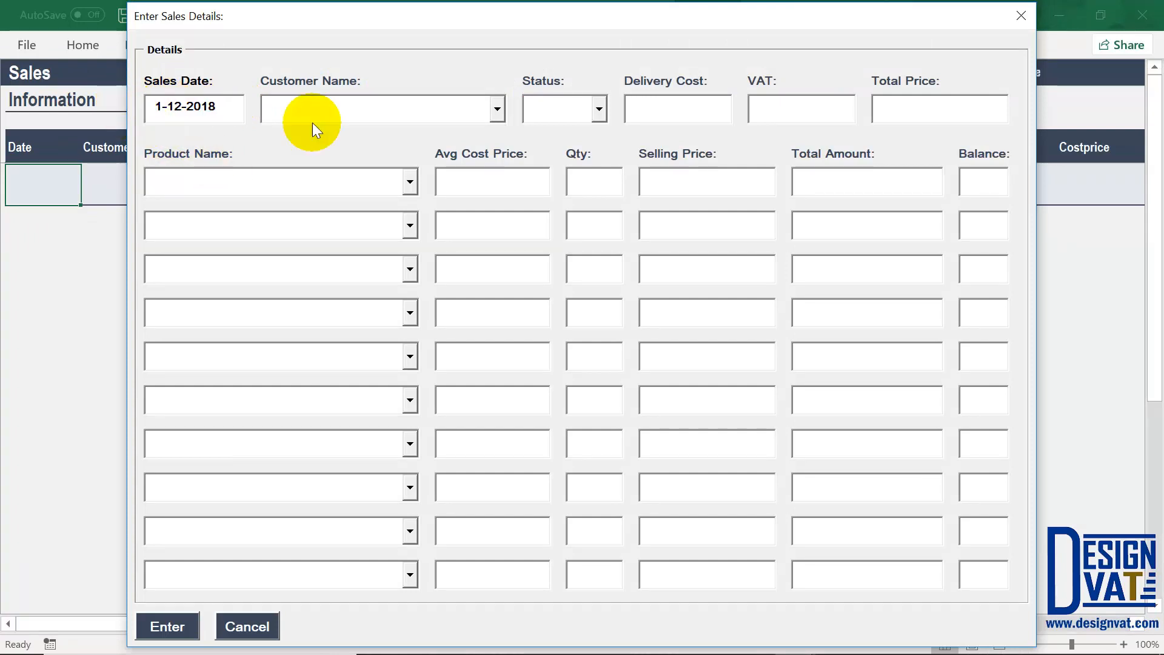
{"action": "left_click", "coordinate": [497, 111]}
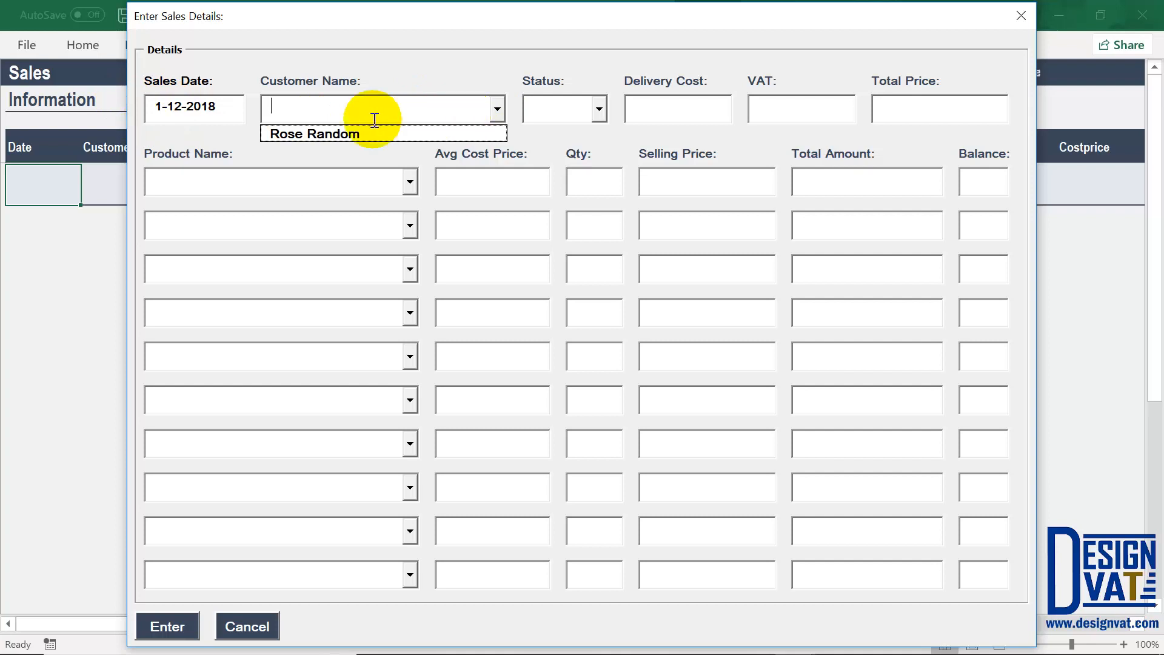
{"action": "left_click", "coordinate": [335, 133]}
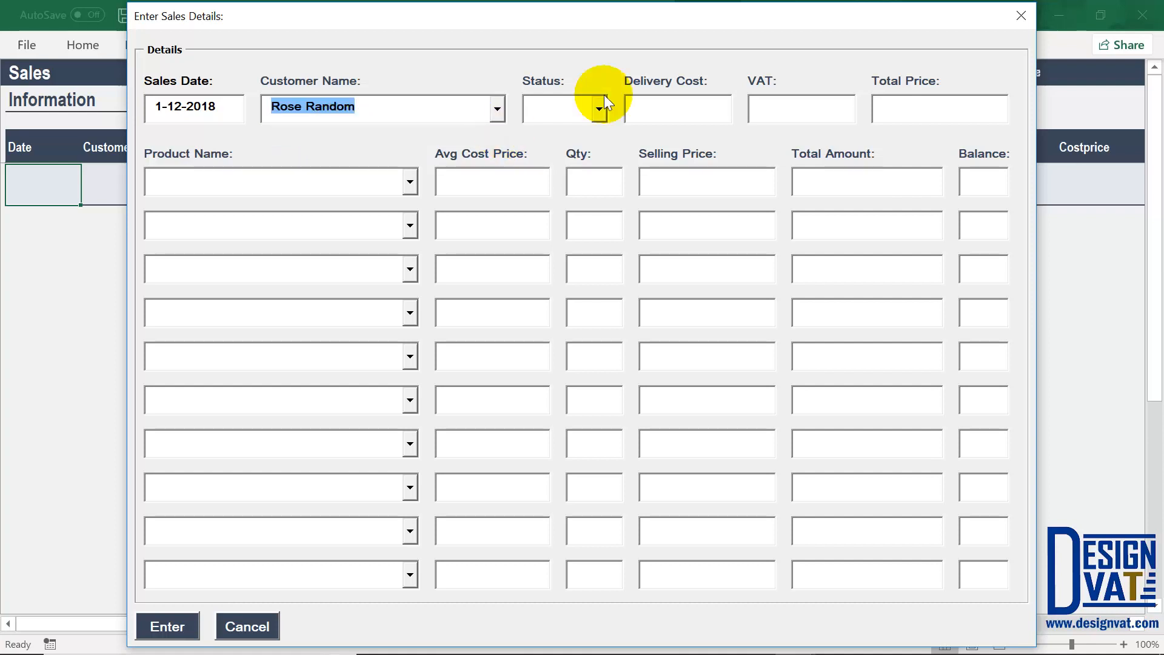
{"action": "left_click", "coordinate": [597, 117]}
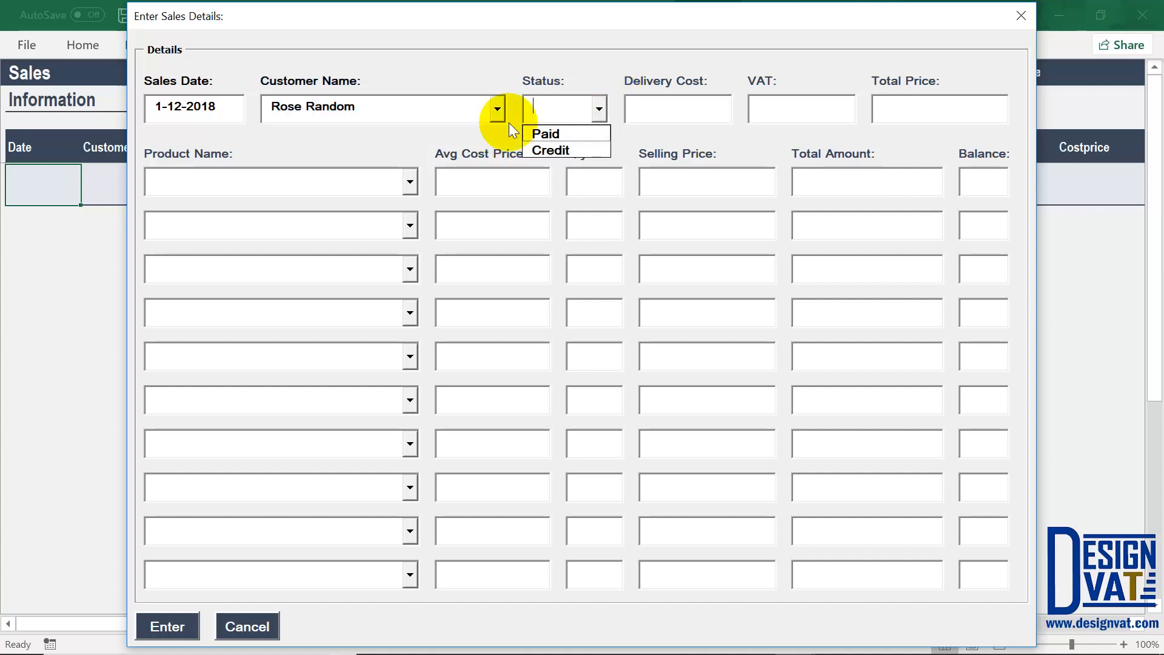
{"action": "left_click", "coordinate": [569, 150]}
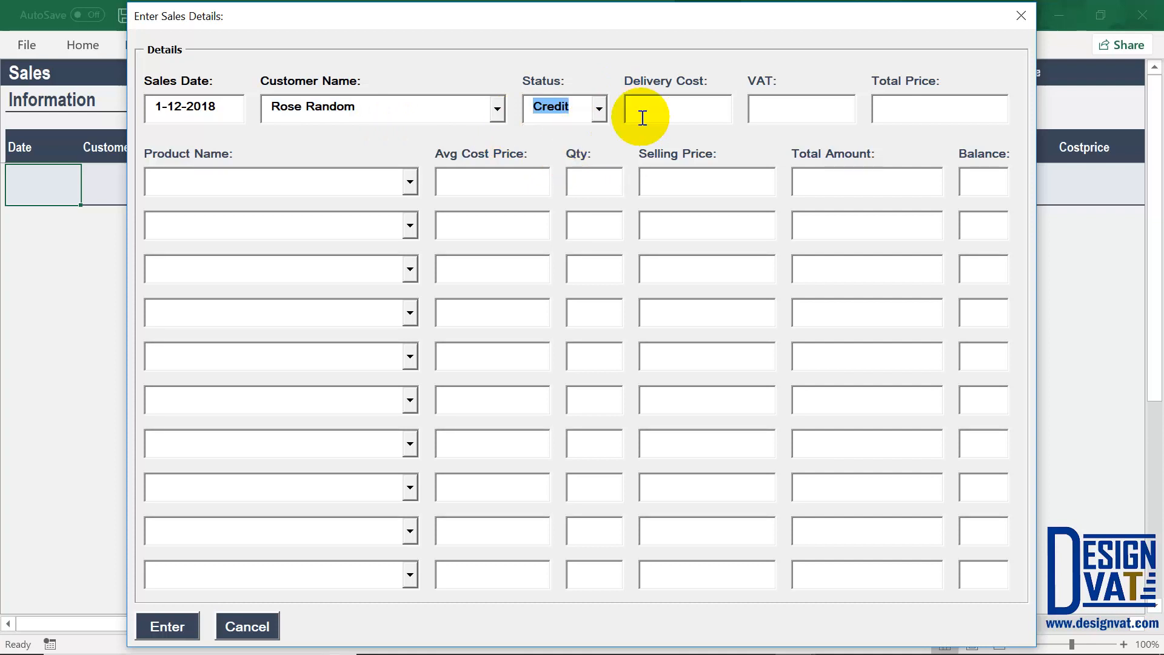
Step: Enter a 1,000.00 delivery cost and choose Dell Inspiron 13 7000s as the product
{"action": "type", "text": "1000"}
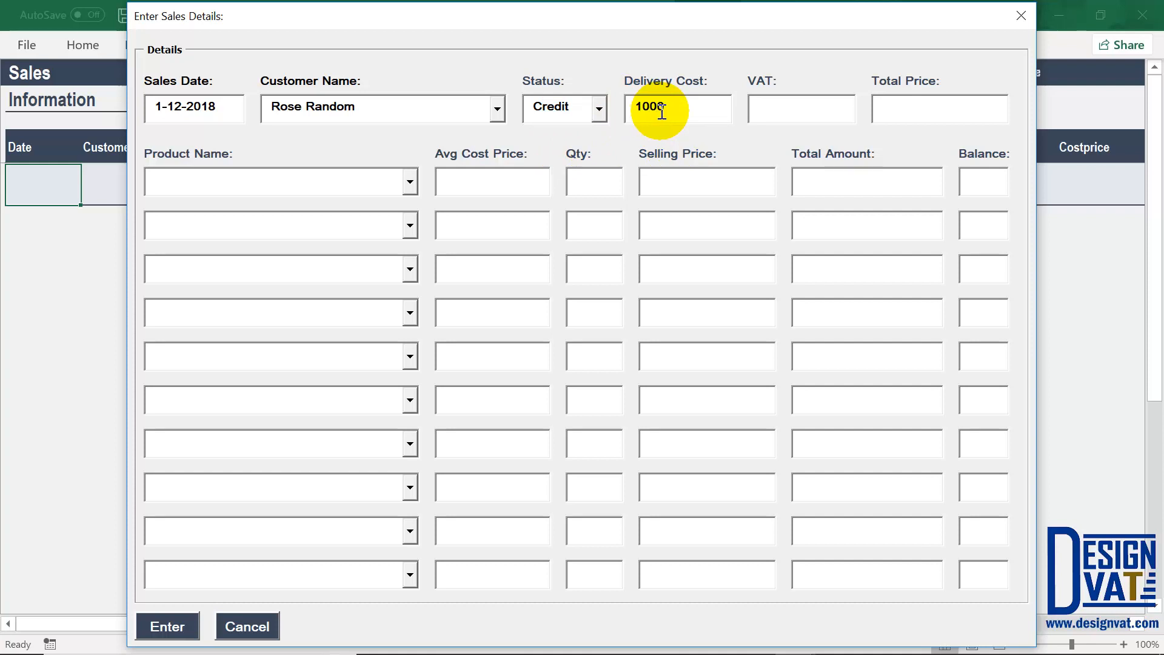
{"action": "key", "text": "Tab"}
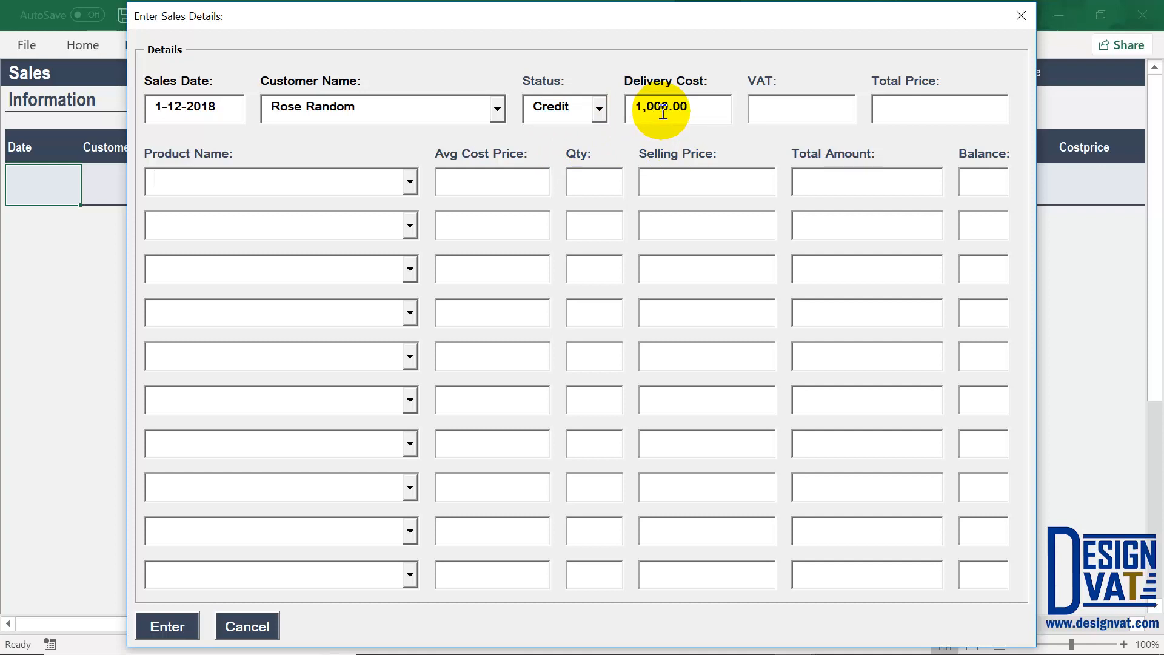
{"action": "left_click", "coordinate": [411, 182]}
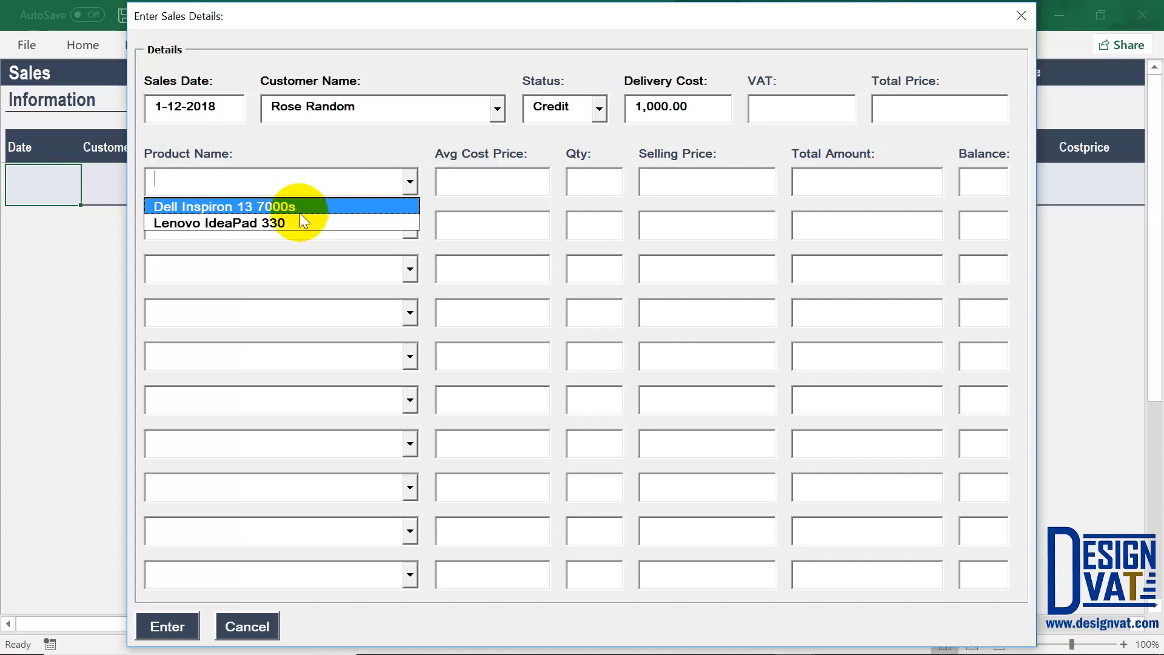
{"action": "left_click", "coordinate": [326, 150]}
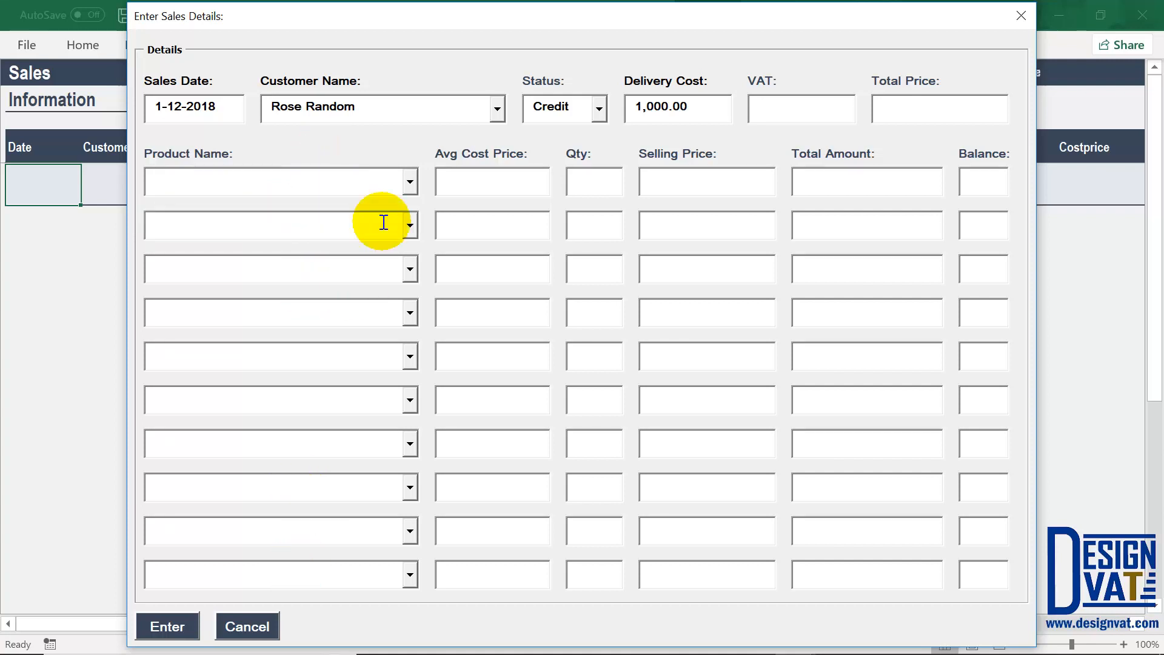
{"action": "left_click", "coordinate": [411, 180]}
{"action": "left_click", "coordinate": [259, 203]}
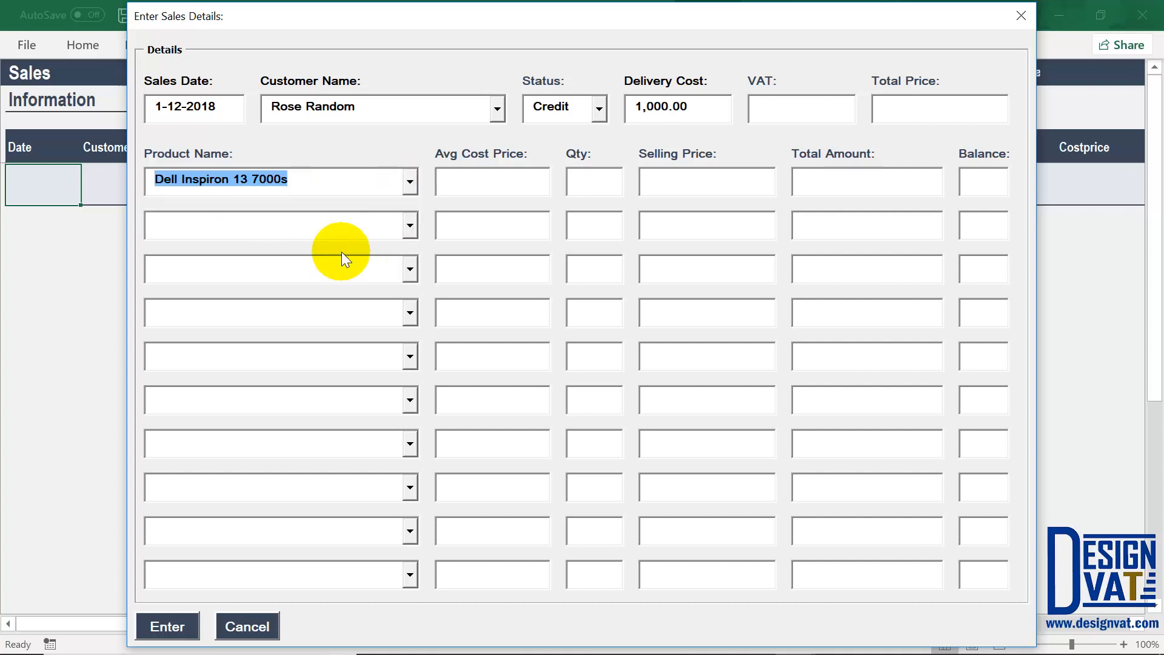
Step: Fill in the Dell line's prices and review its average cost and selling price
{"action": "key", "text": "Tab"}
{"action": "left_click_drag", "start_coordinate": [529, 180], "coordinate": [417, 178]}
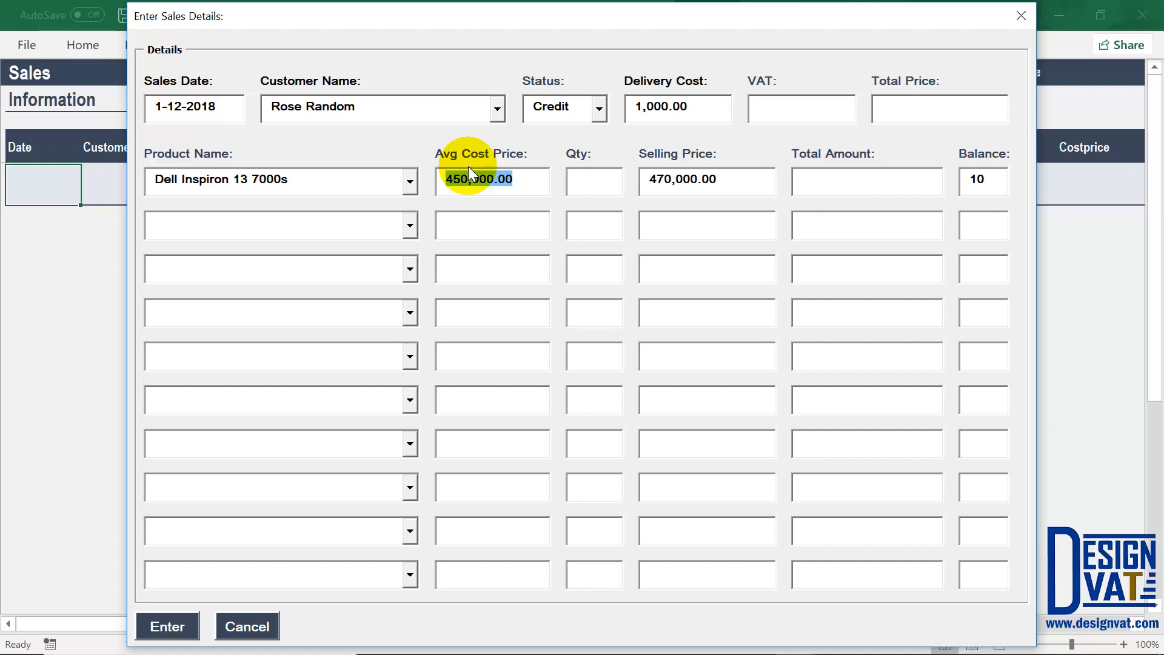
{"action": "left_click_drag", "start_coordinate": [534, 178], "coordinate": [447, 177]}
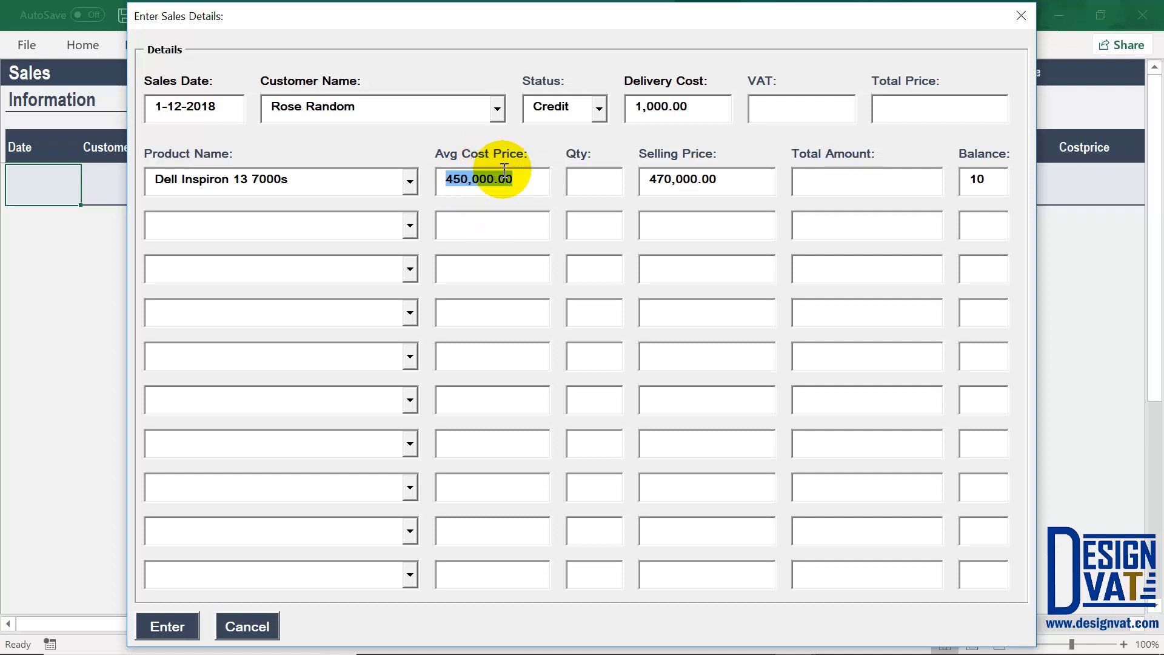
{"action": "left_click", "coordinate": [599, 181]}
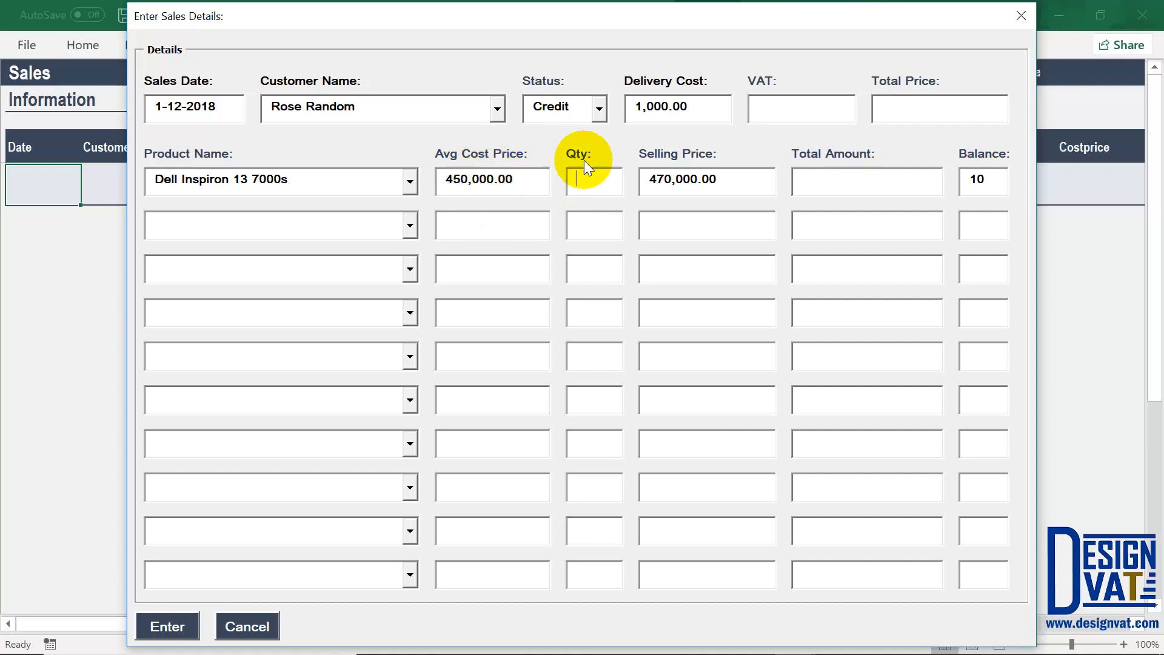
{"action": "left_click_drag", "start_coordinate": [330, 180], "coordinate": [118, 173]}
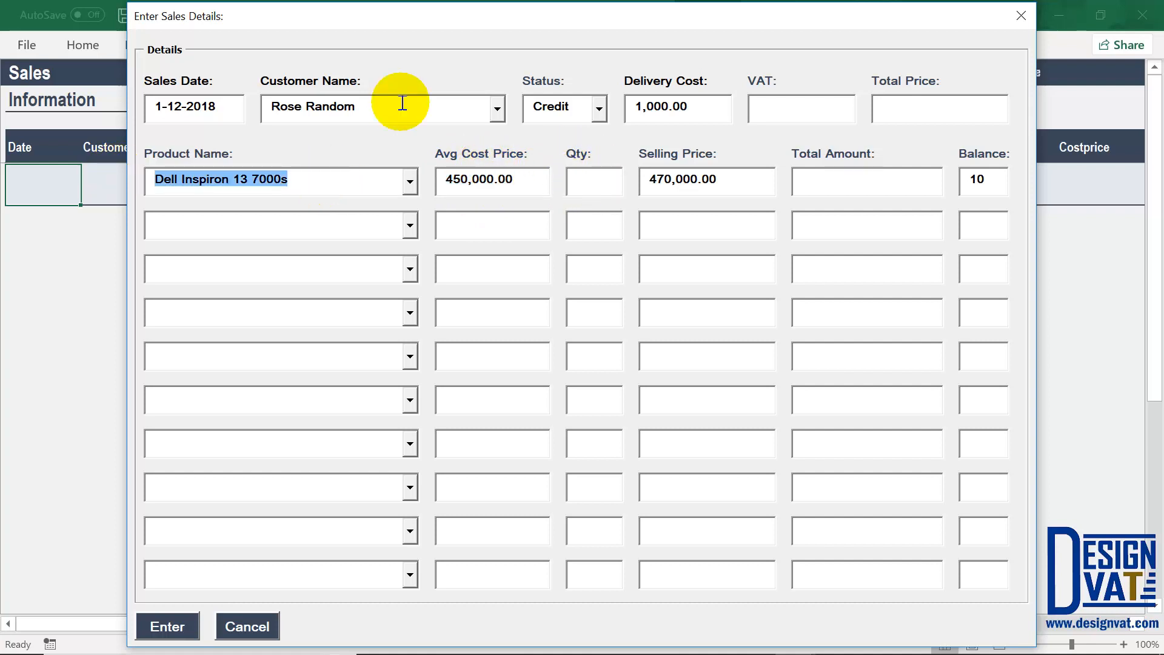
{"action": "left_click_drag", "start_coordinate": [397, 105], "coordinate": [262, 109]}
{"action": "left_click", "coordinate": [598, 180]}
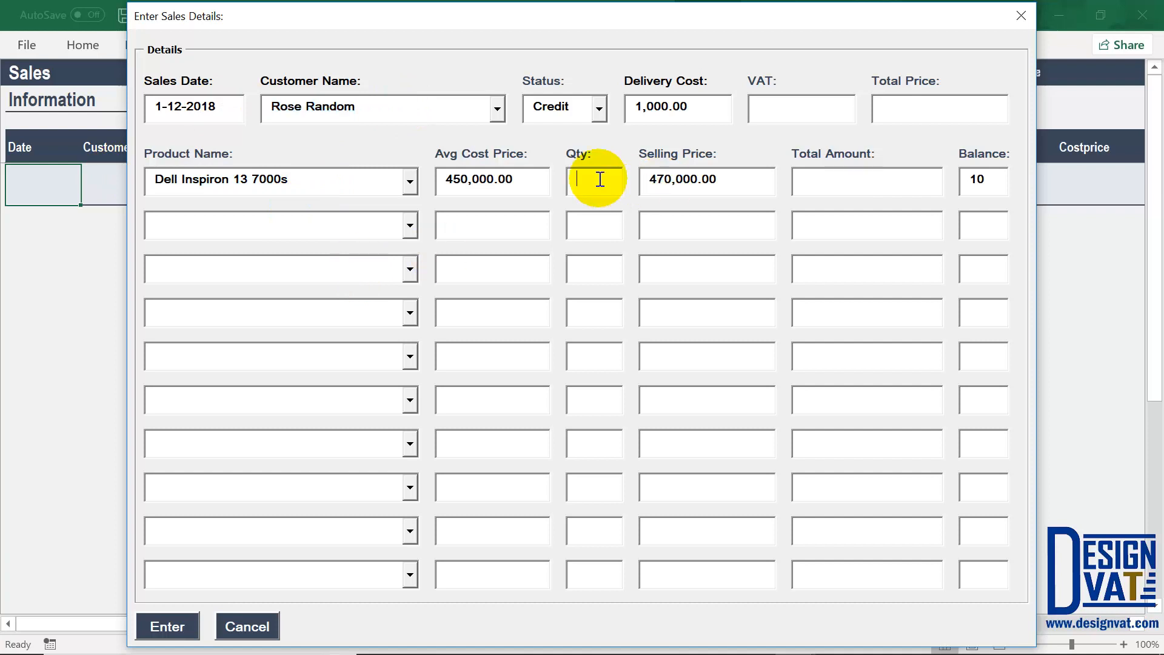
{"action": "left_click_drag", "start_coordinate": [736, 184], "coordinate": [657, 176]}
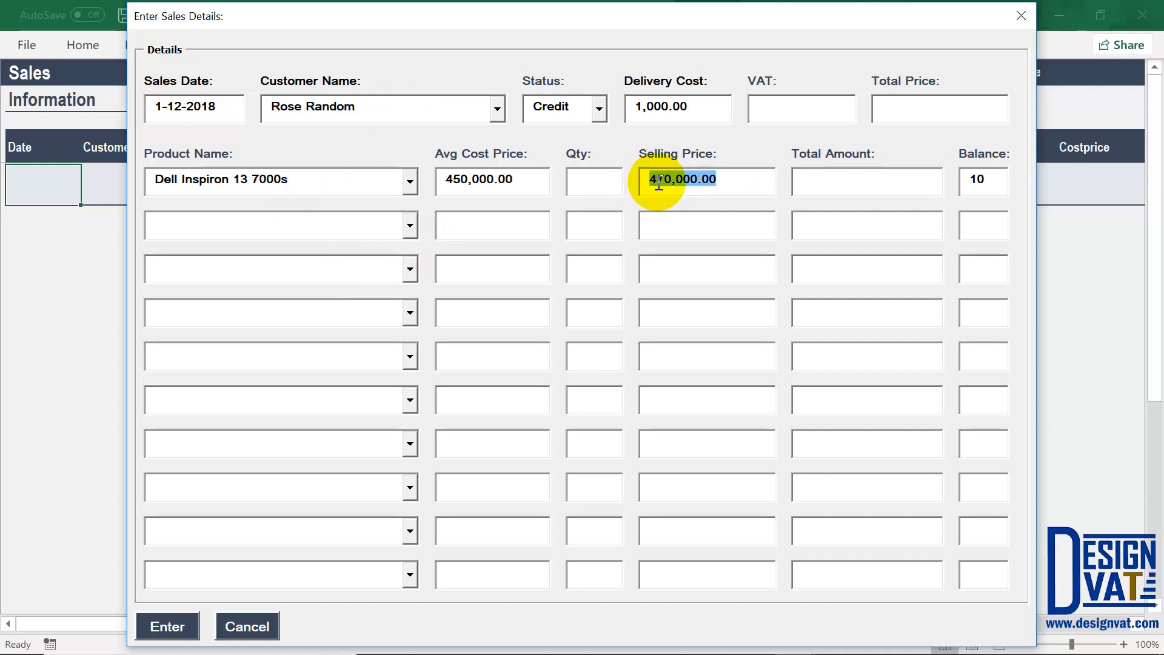
{"action": "left_click", "coordinate": [599, 183]}
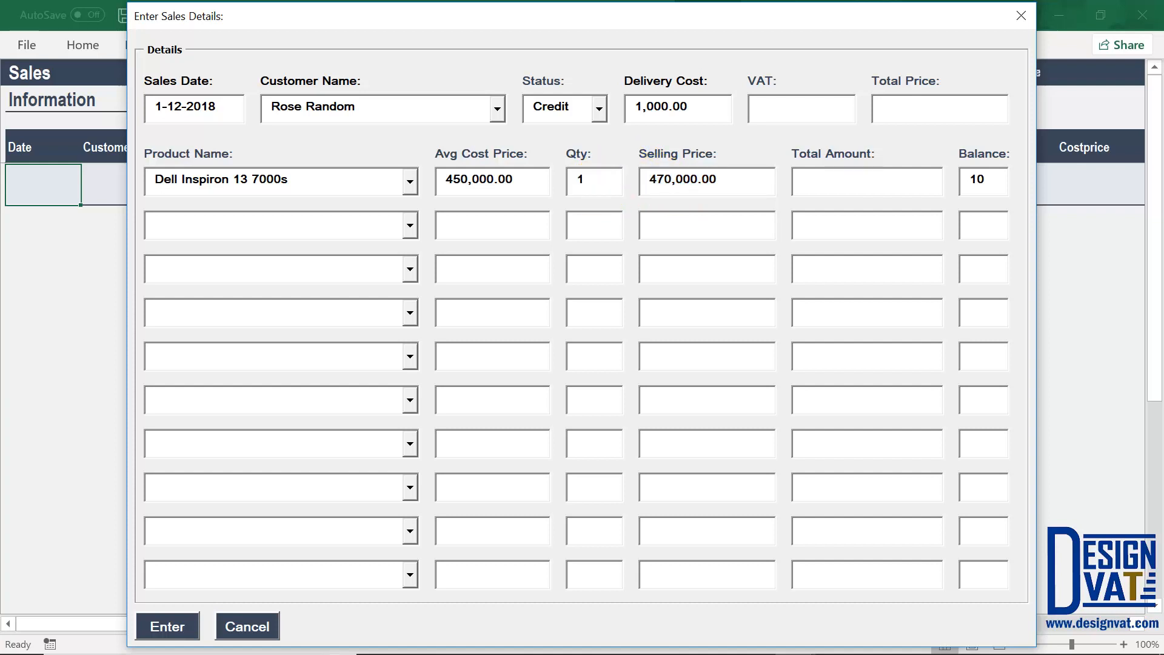
{"action": "key", "text": "Tab"}
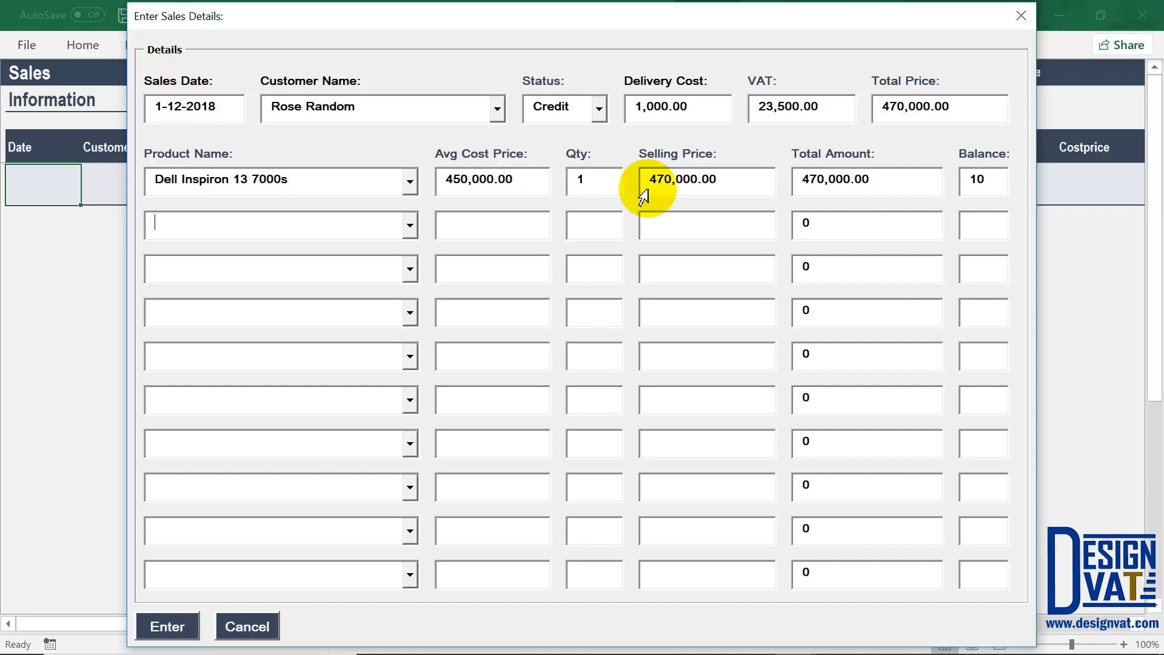
Step: Set the Dell quantity to 2, raising the total to 940,000.00 with 47,000.00 VAT
{"action": "left_click_drag", "start_coordinate": [728, 181], "coordinate": [642, 175]}
{"action": "left_click", "coordinate": [585, 178]}
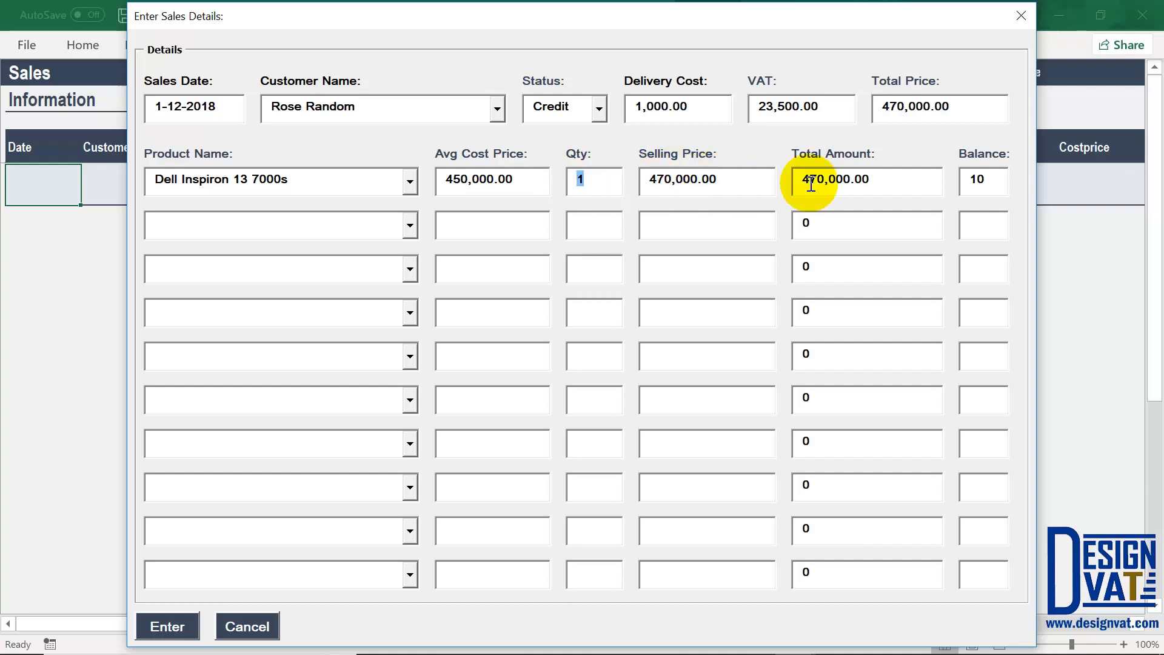
{"action": "left_click_drag", "start_coordinate": [883, 180], "coordinate": [794, 176]}
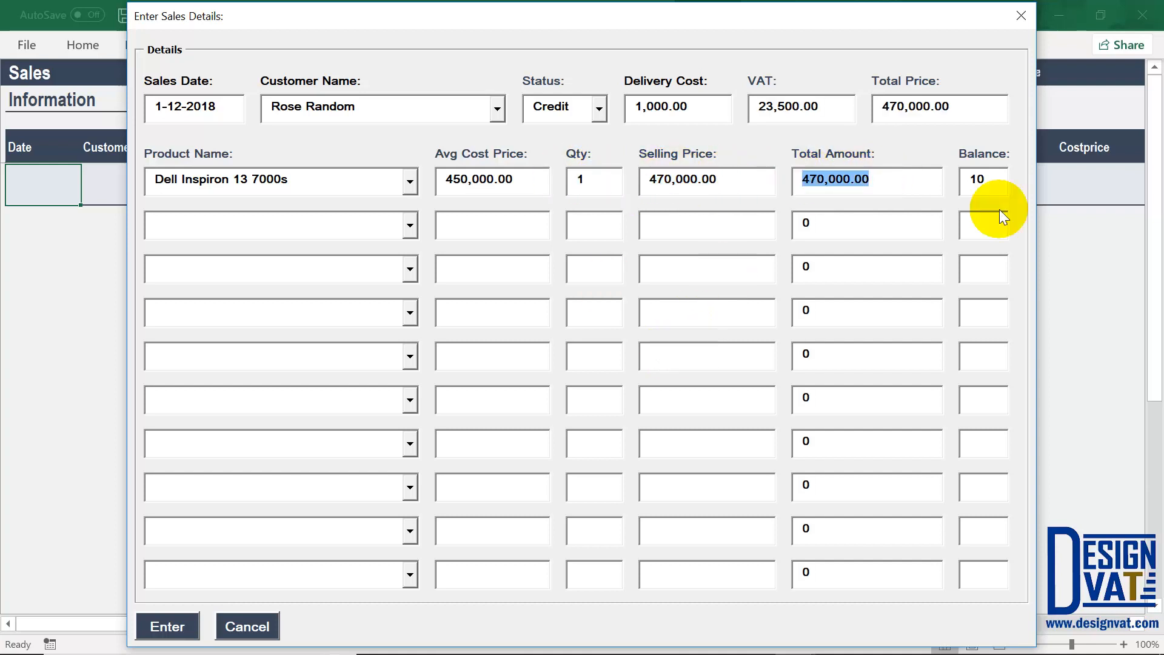
{"action": "left_click_drag", "start_coordinate": [988, 179], "coordinate": [969, 178]}
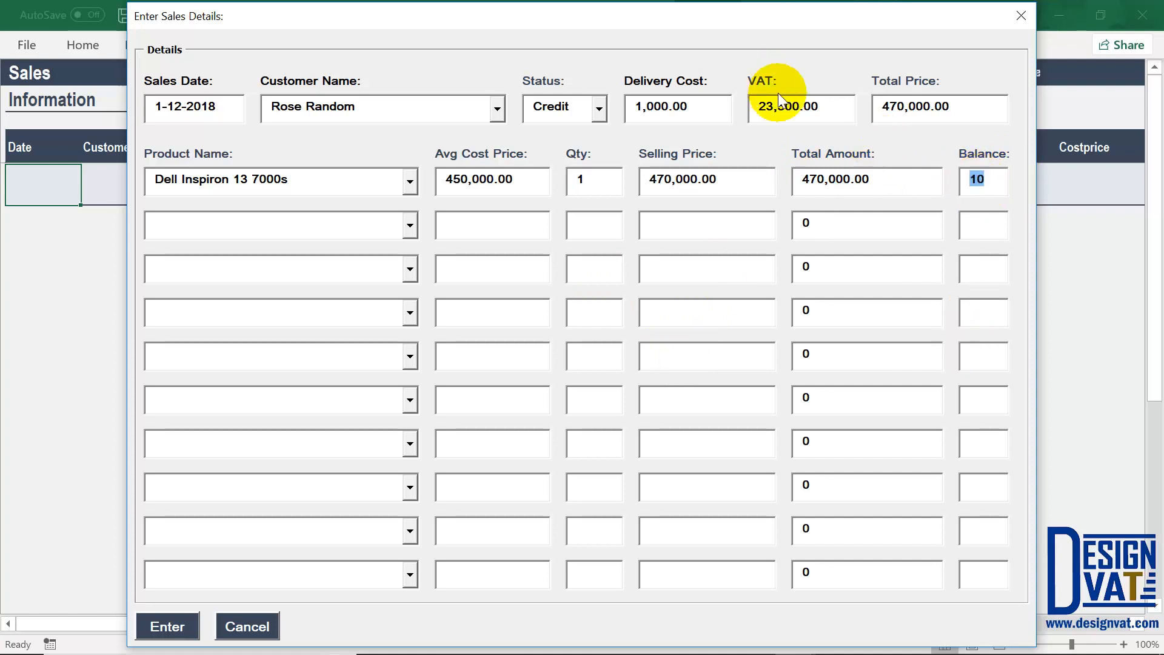
{"action": "left_click_drag", "start_coordinate": [826, 106], "coordinate": [761, 106]}
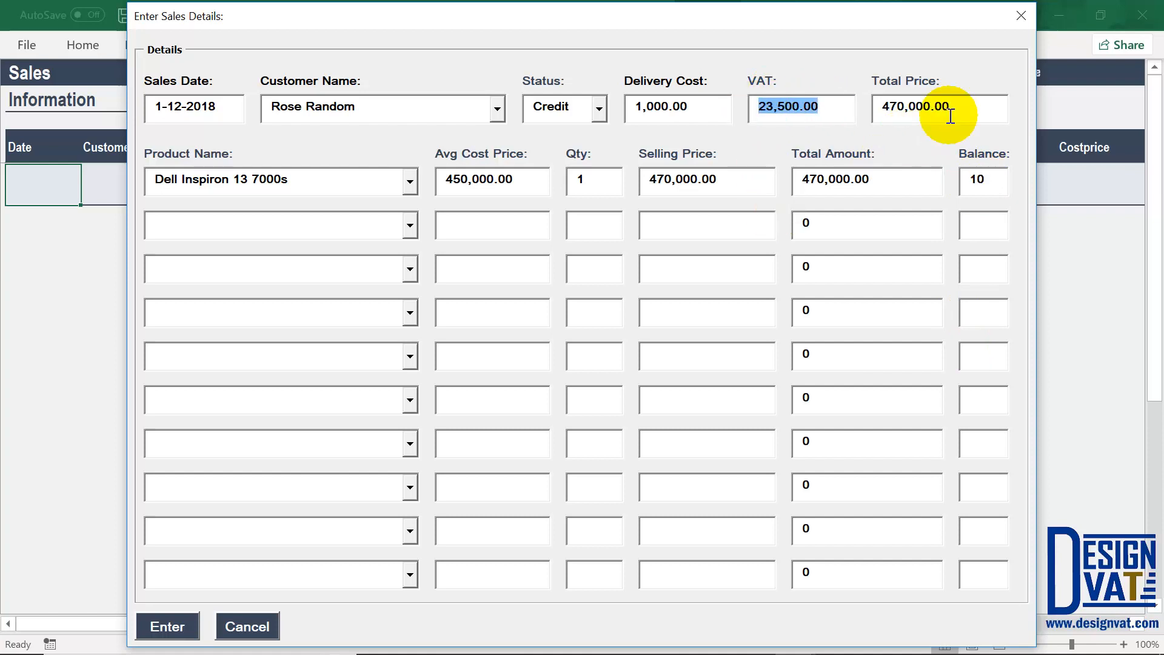
{"action": "left_click_drag", "start_coordinate": [950, 114], "coordinate": [764, 106]}
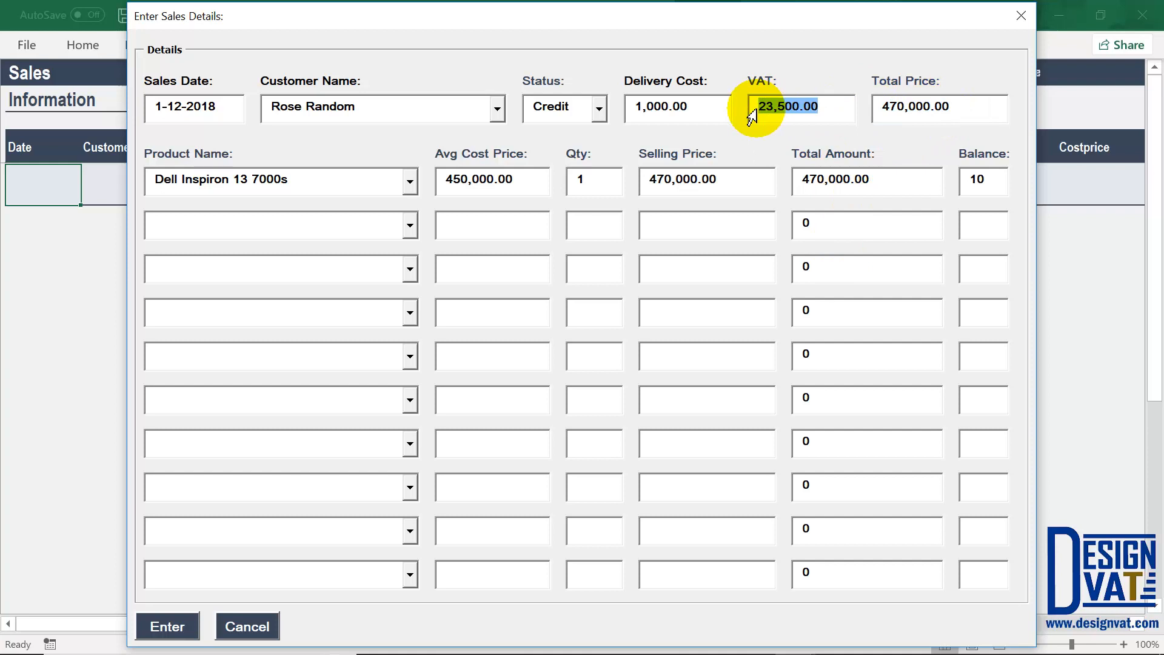
{"action": "type", "text": "0"}
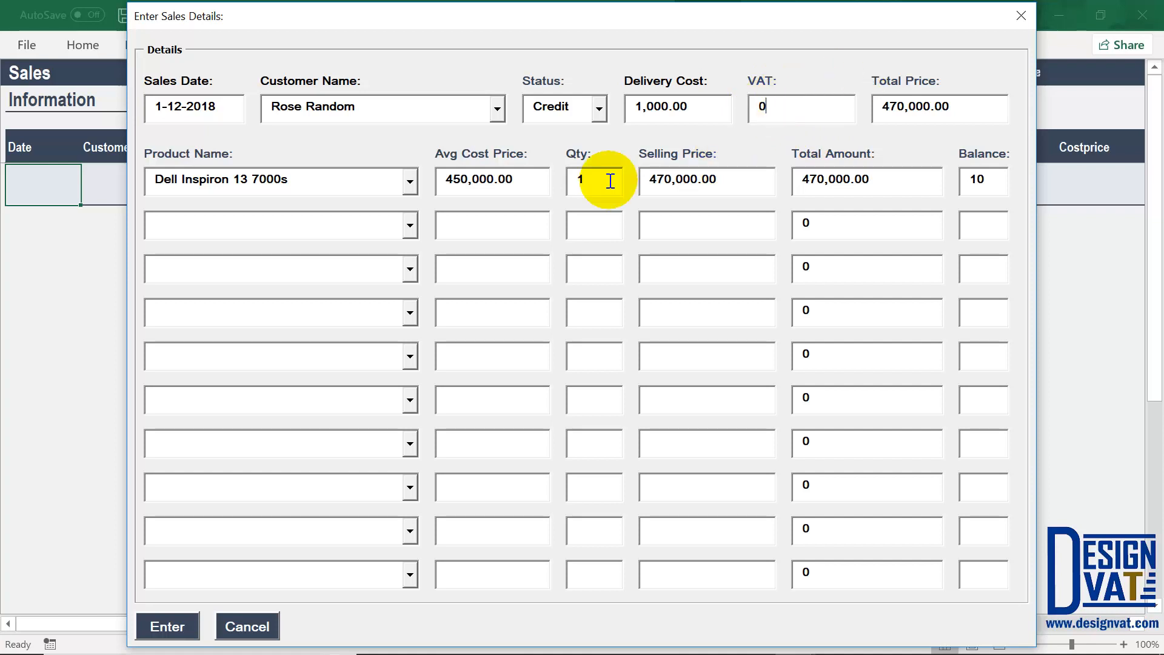
{"action": "type", "text": "2"}
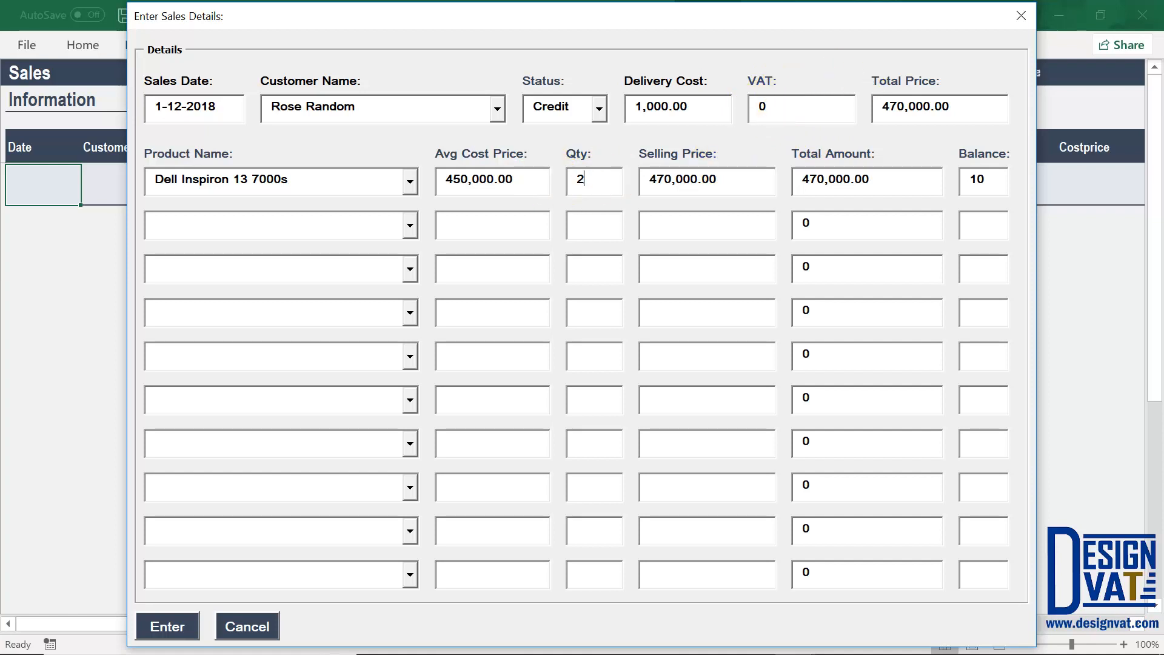
{"action": "key", "text": "Tab"}
{"action": "left_click_drag", "start_coordinate": [846, 105], "coordinate": [759, 104]}
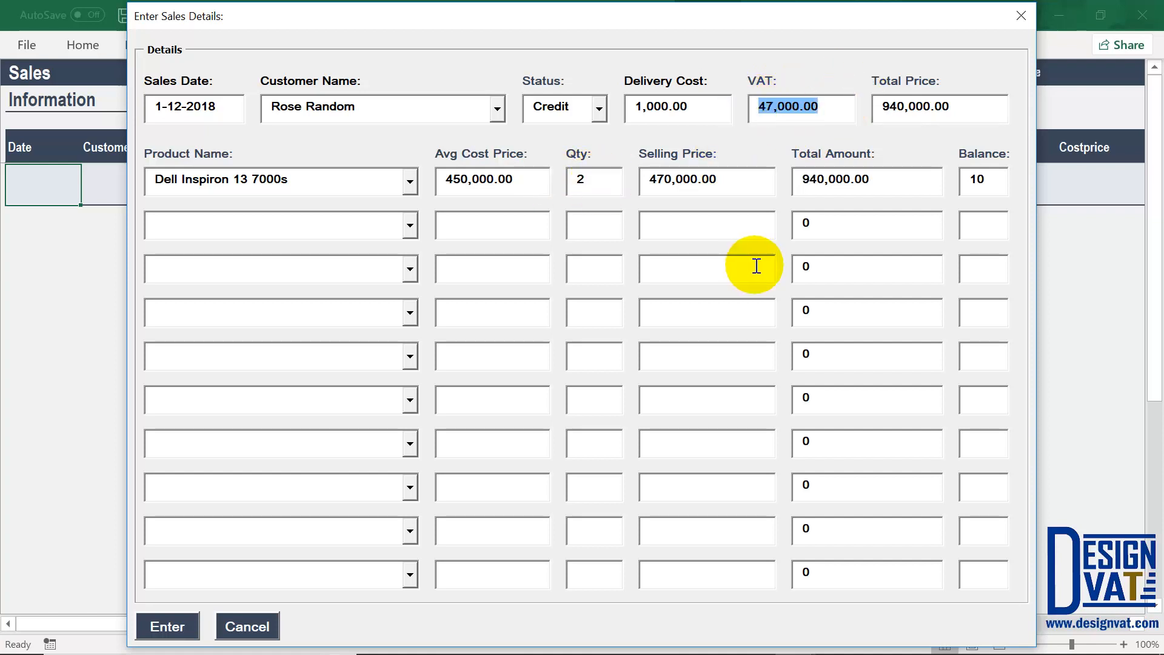
Step: Add Lenovo IdeaPad 330 as the second product line, selling at 170,000.00 with 5 in stock
{"action": "left_click", "coordinate": [393, 220]}
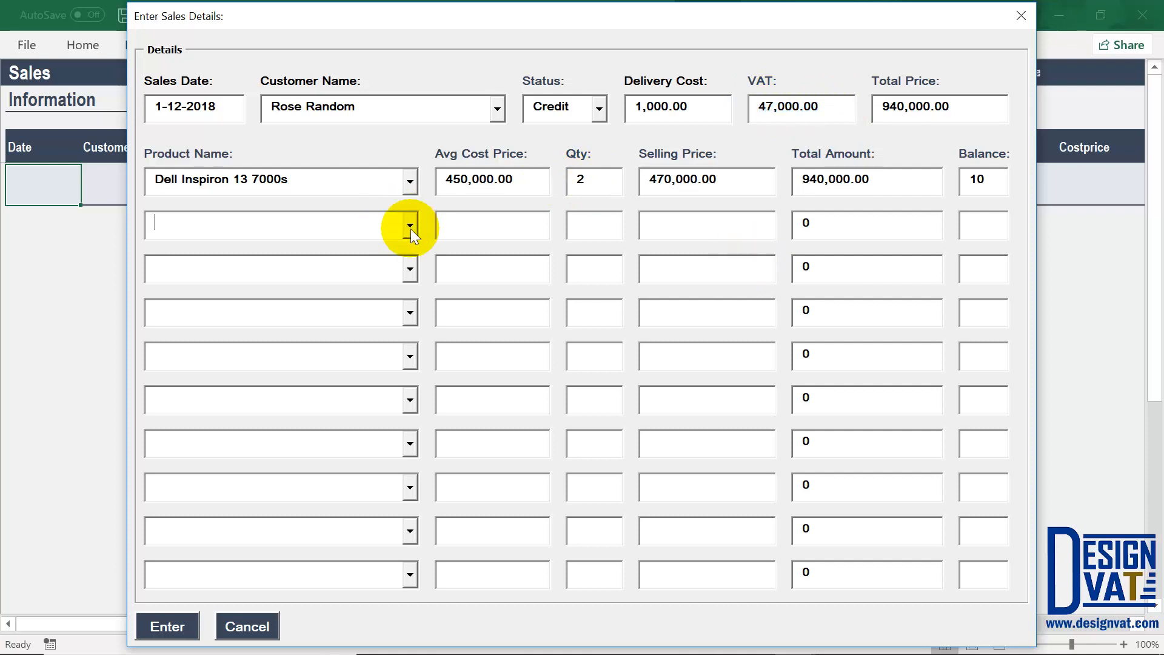
{"action": "left_click", "coordinate": [410, 226]}
{"action": "left_click", "coordinate": [225, 263]}
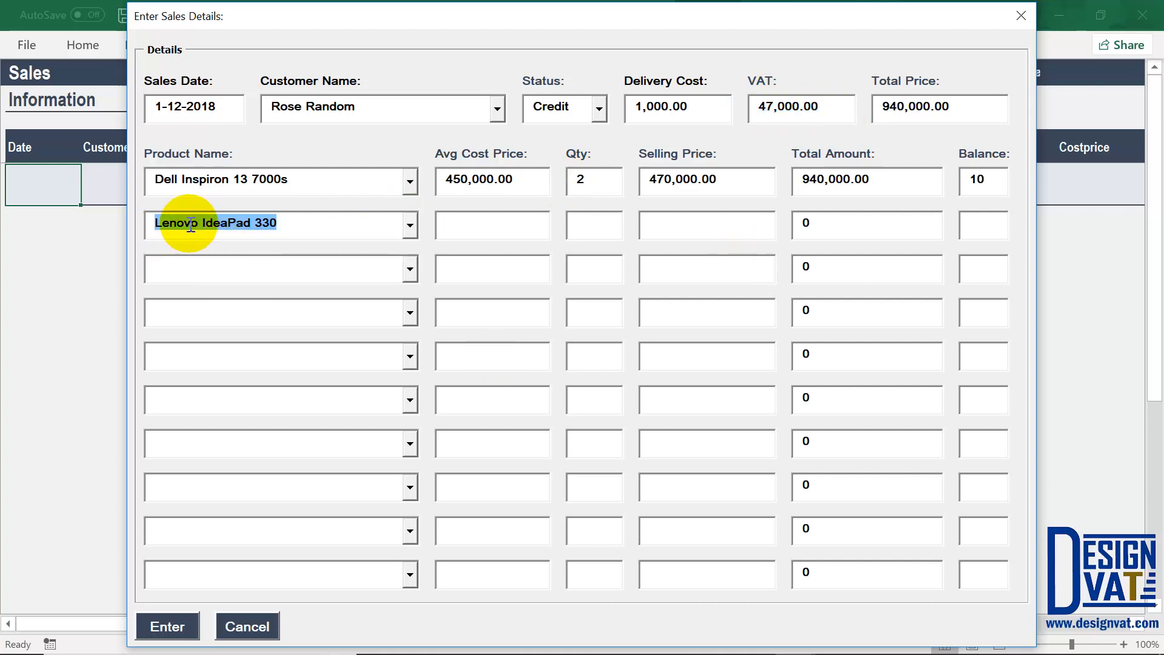
{"action": "key", "text": "Tab"}
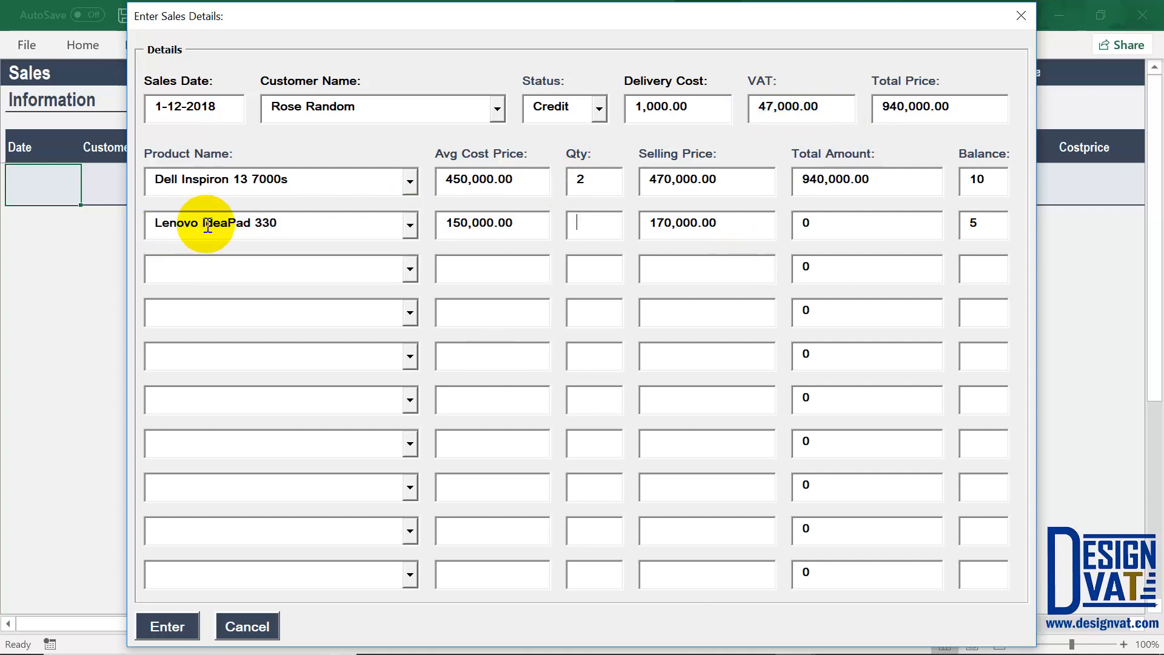
{"action": "double_click", "coordinate": [527, 222]}
{"action": "double_click", "coordinate": [977, 224]}
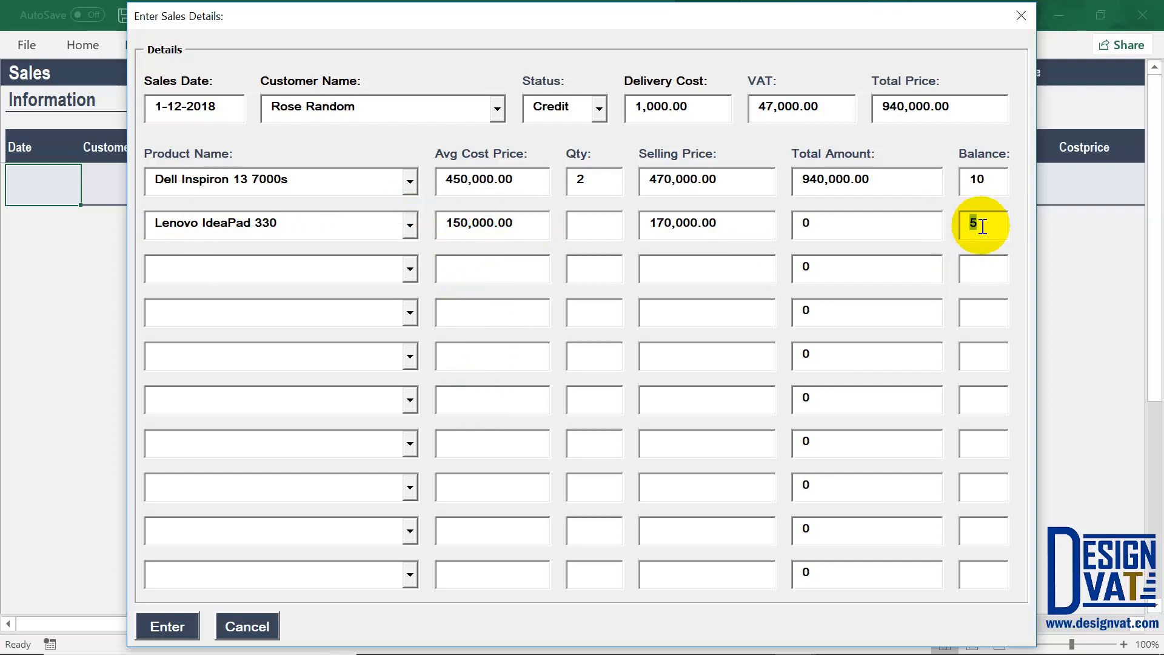
{"action": "double_click", "coordinate": [736, 222]}
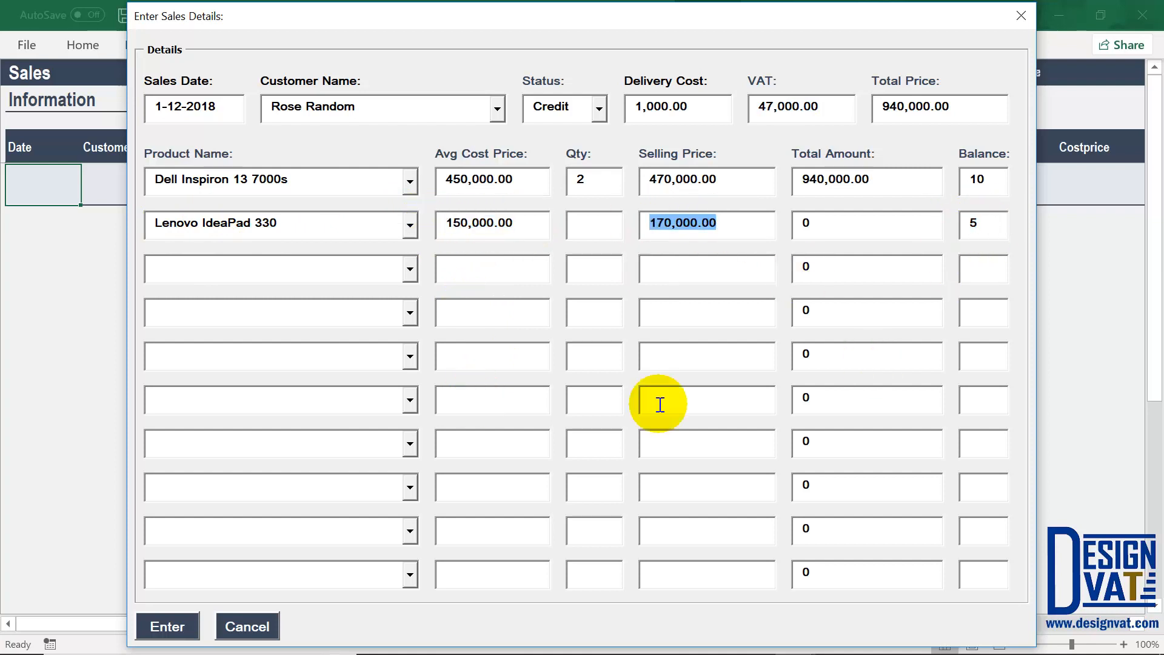
Step: Set the Lenovo quantity to 1, bringing the total price to 1,110,000.00 with 55,500.00 VAT
{"action": "left_click", "coordinate": [603, 233]}
{"action": "type", "text": "1"}
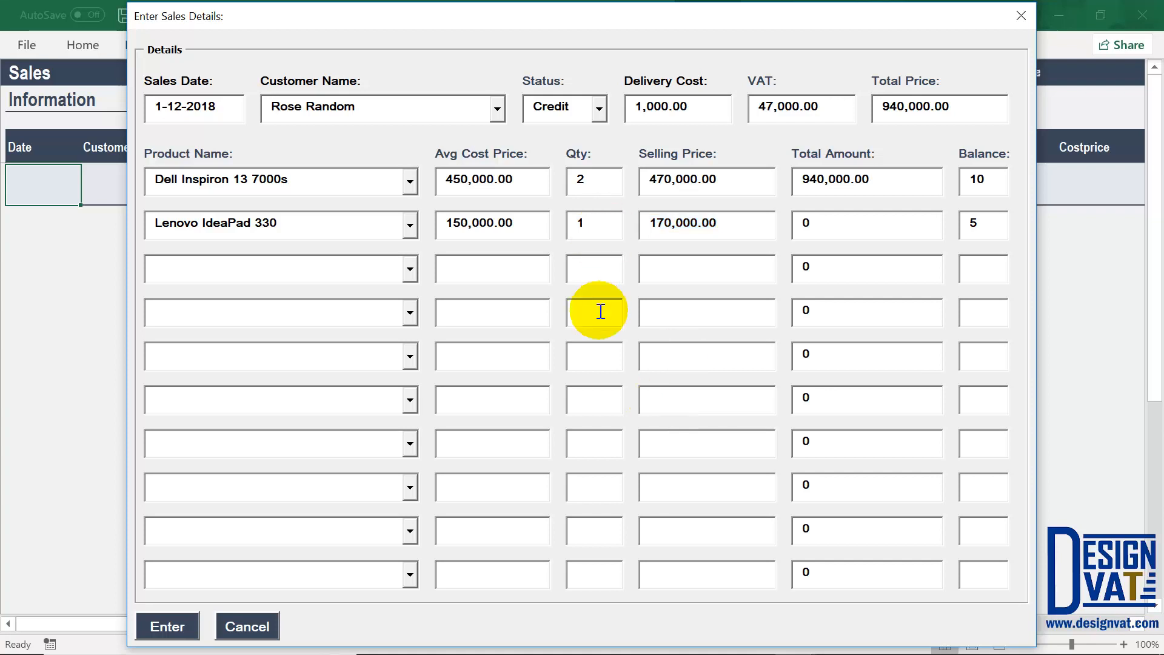
{"action": "key", "text": "Tab"}
{"action": "left_click_drag", "start_coordinate": [877, 218], "coordinate": [794, 222]}
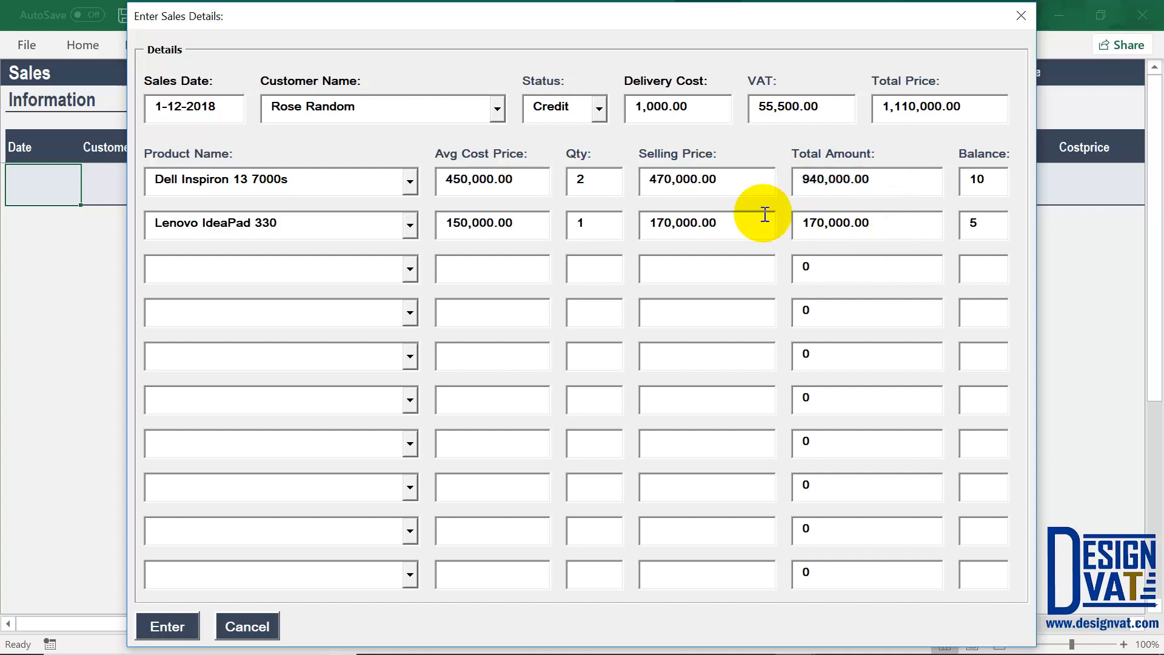
{"action": "left_click", "coordinate": [877, 108]}
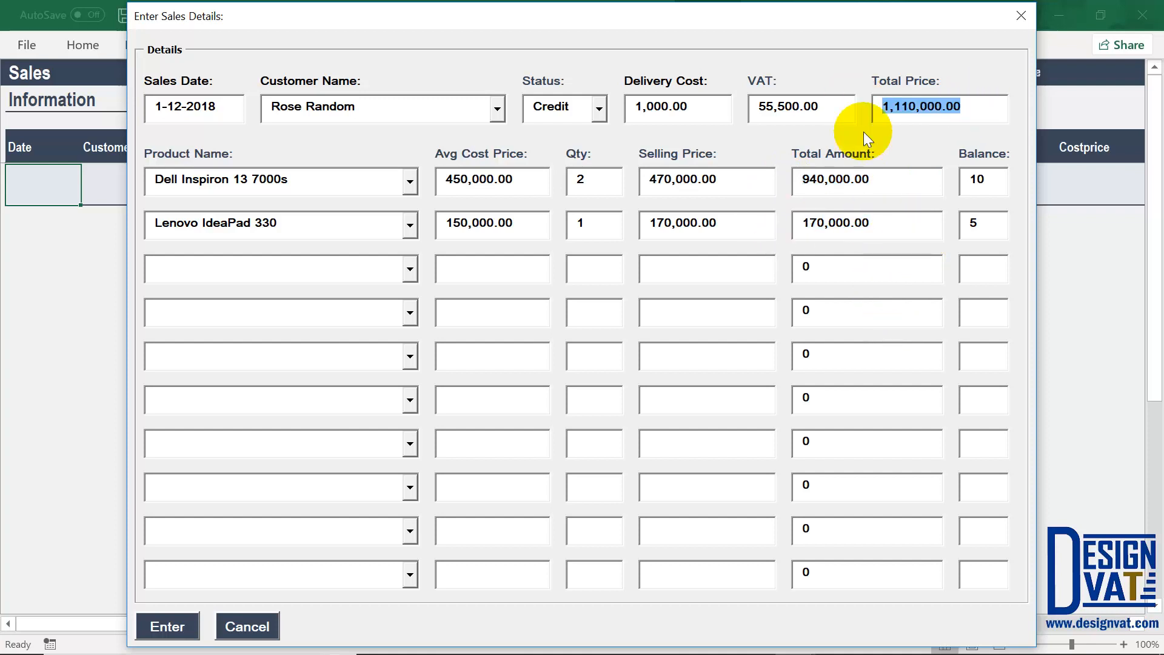
{"action": "left_click", "coordinate": [761, 103]}
{"action": "left_click", "coordinate": [945, 106]}
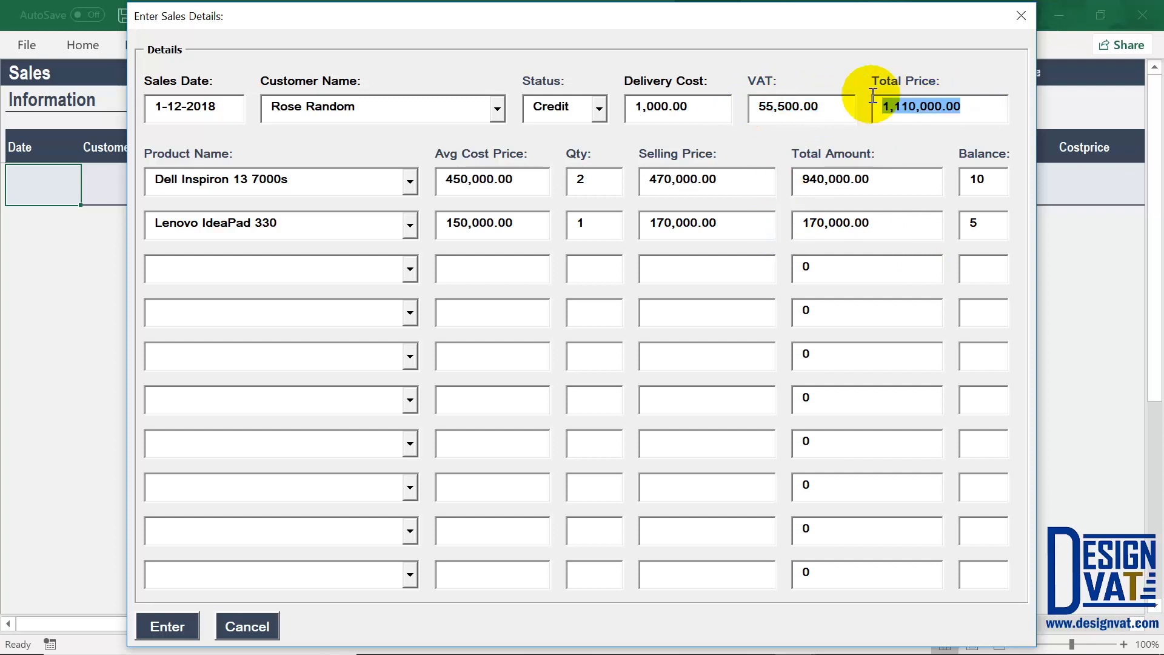
{"action": "left_click", "coordinate": [779, 104]}
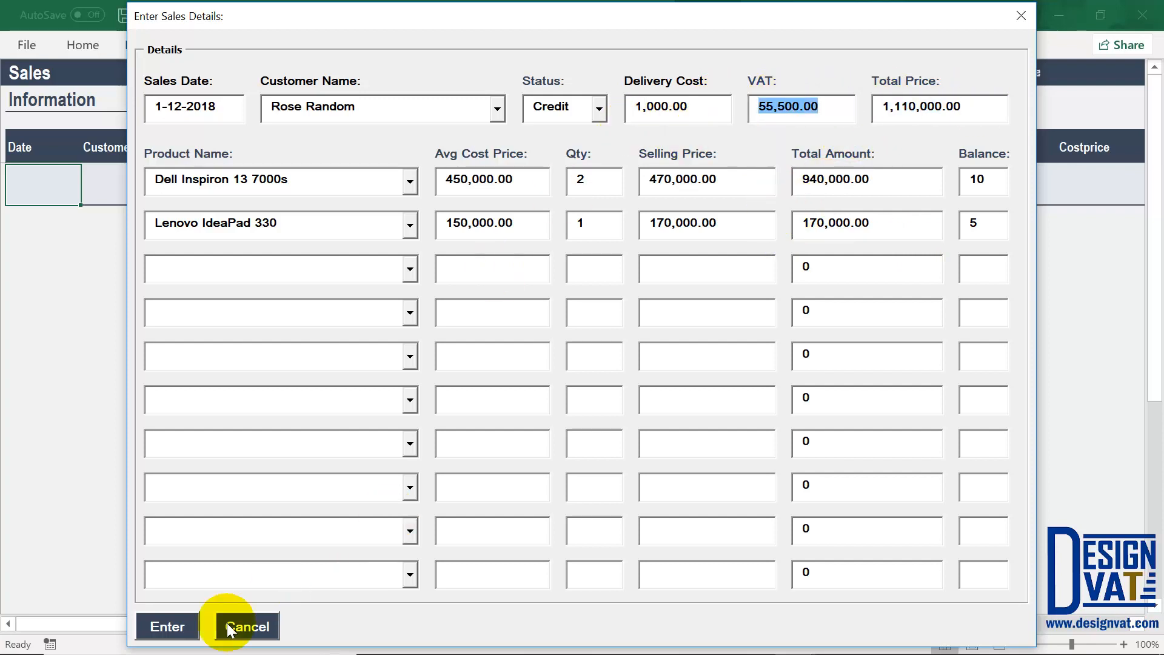
Step: Submit the sale and check the sum of the two new credit rows' totals
{"action": "left_click", "coordinate": [167, 626]}
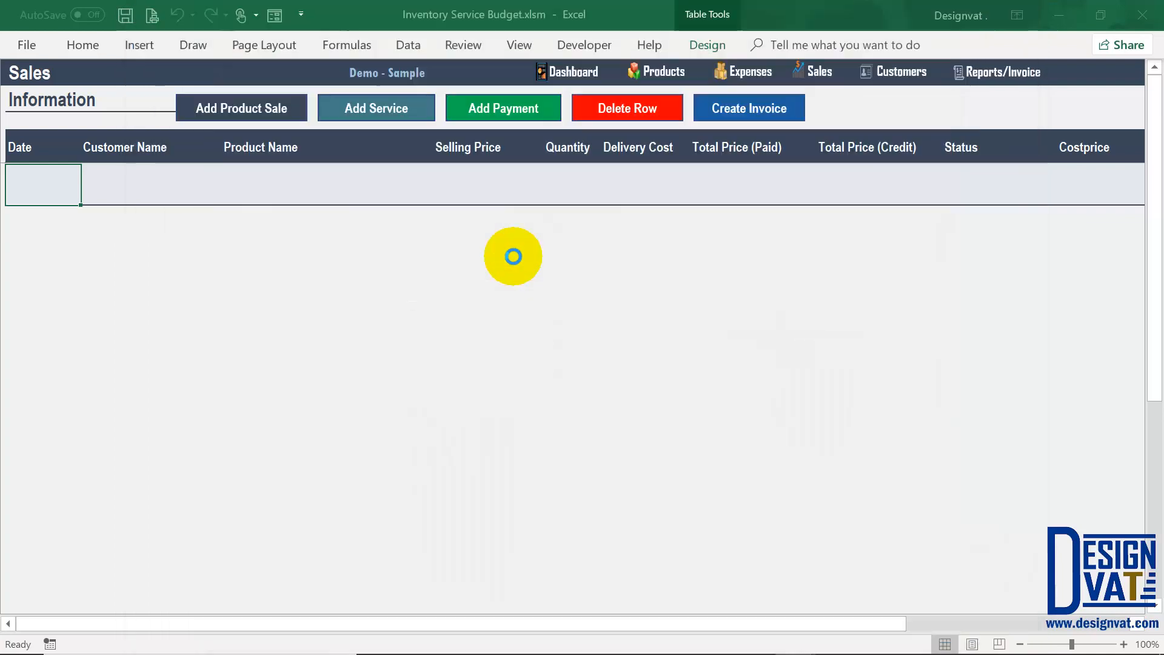
{"action": "left_click", "coordinate": [606, 389]}
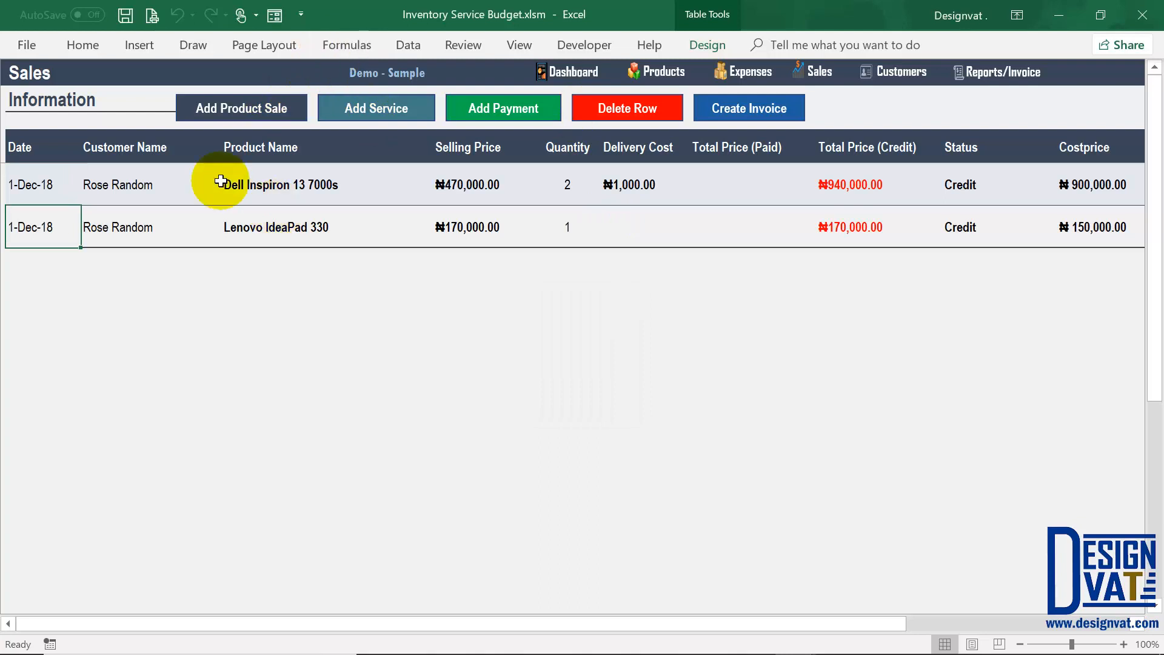
{"action": "left_click", "coordinate": [267, 182]}
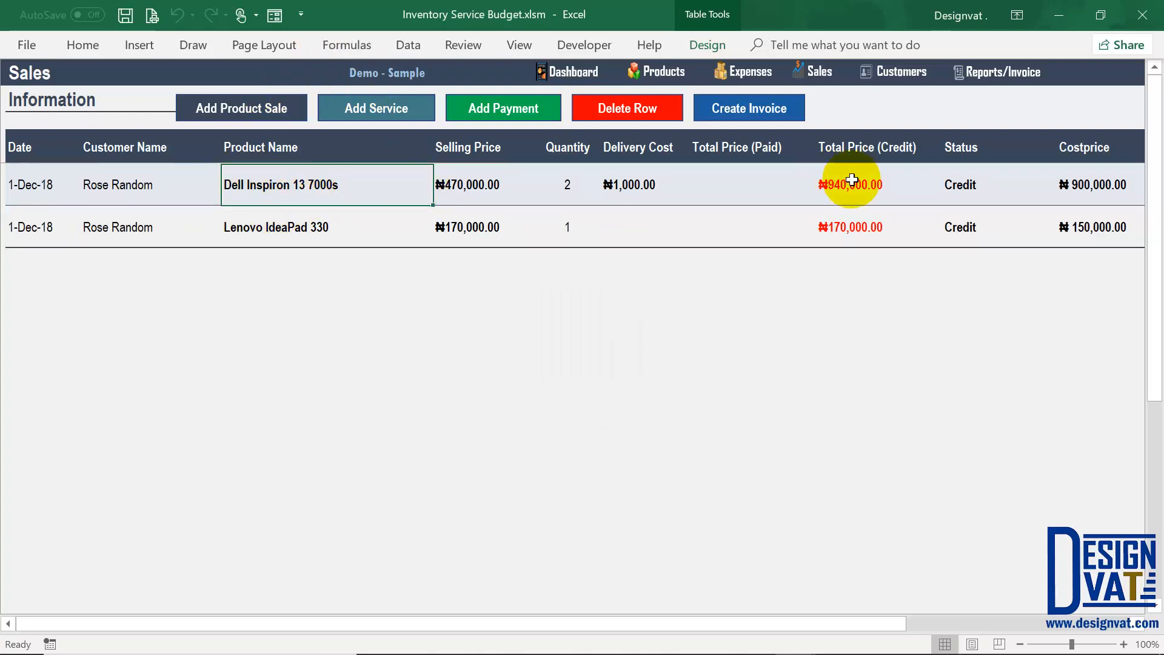
{"action": "left_click_drag", "start_coordinate": [852, 180], "coordinate": [845, 226]}
{"action": "left_click", "coordinate": [856, 142]}
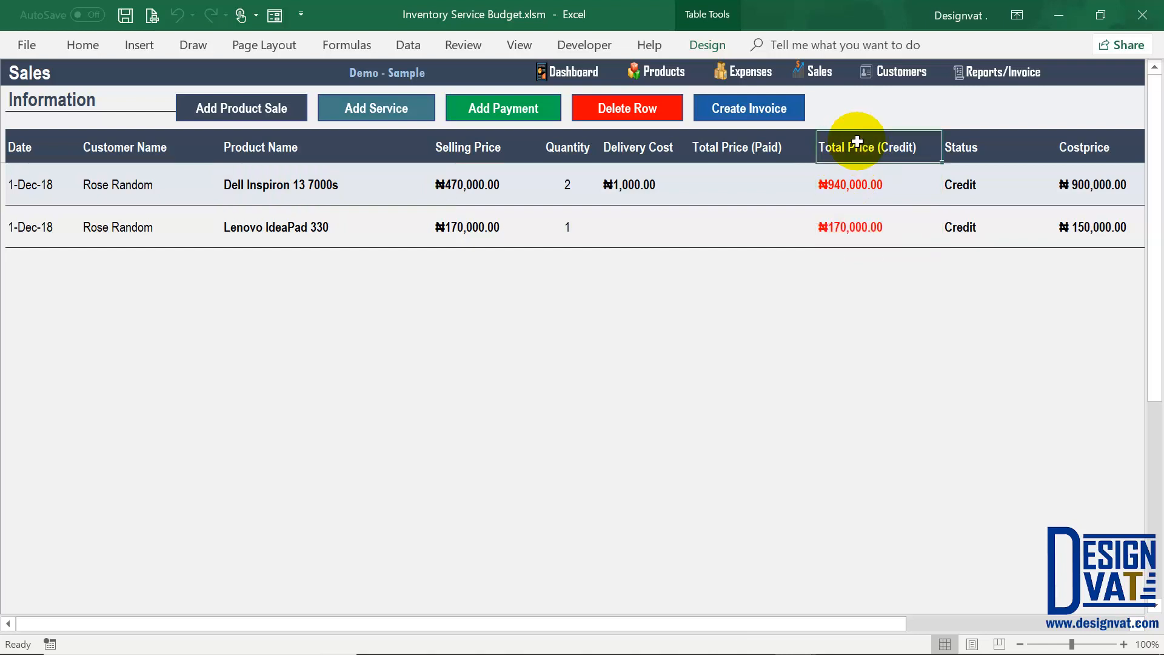
{"action": "key", "text": "Right"}
{"action": "key", "text": "Right"}
{"action": "key", "text": "Right"}
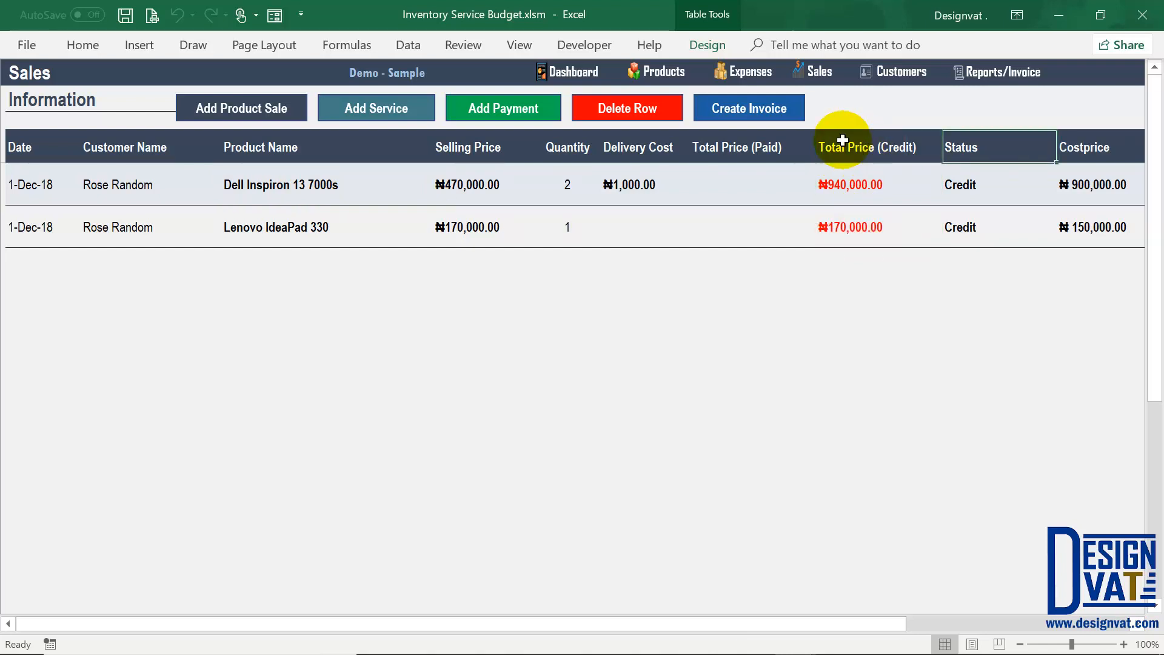
Step: Inspect the Dell row's ₦940,000.00 credit total, cost price and ₦1,000.00 delivery cost
{"action": "left_click", "coordinate": [865, 182]}
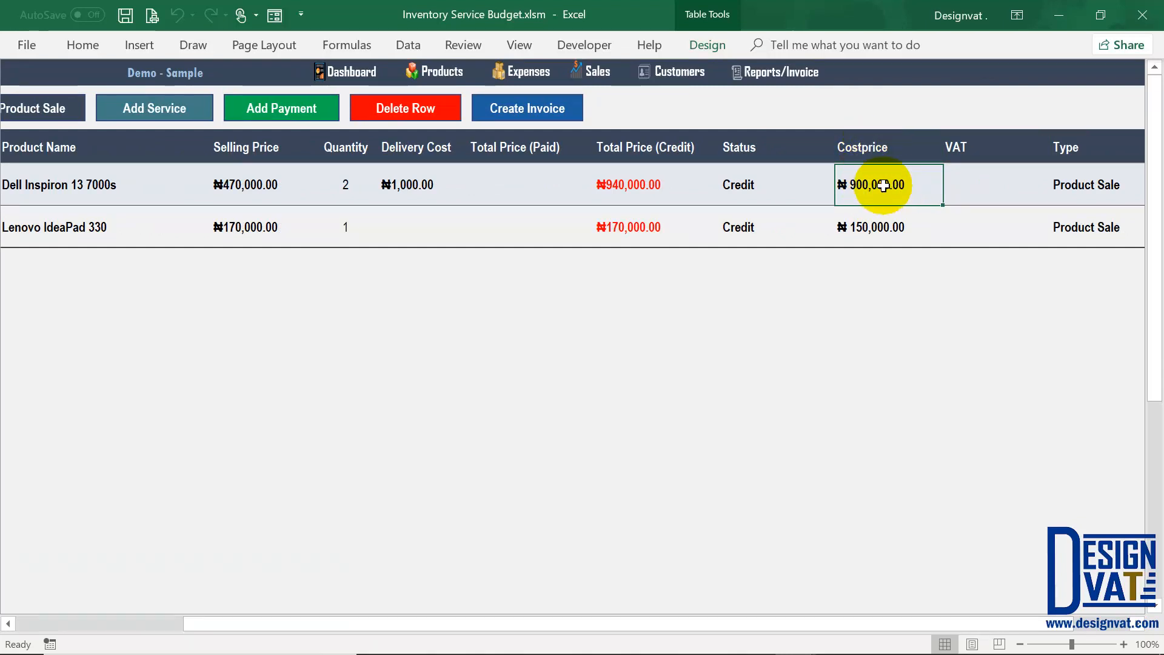
{"action": "left_click", "coordinate": [630, 197]}
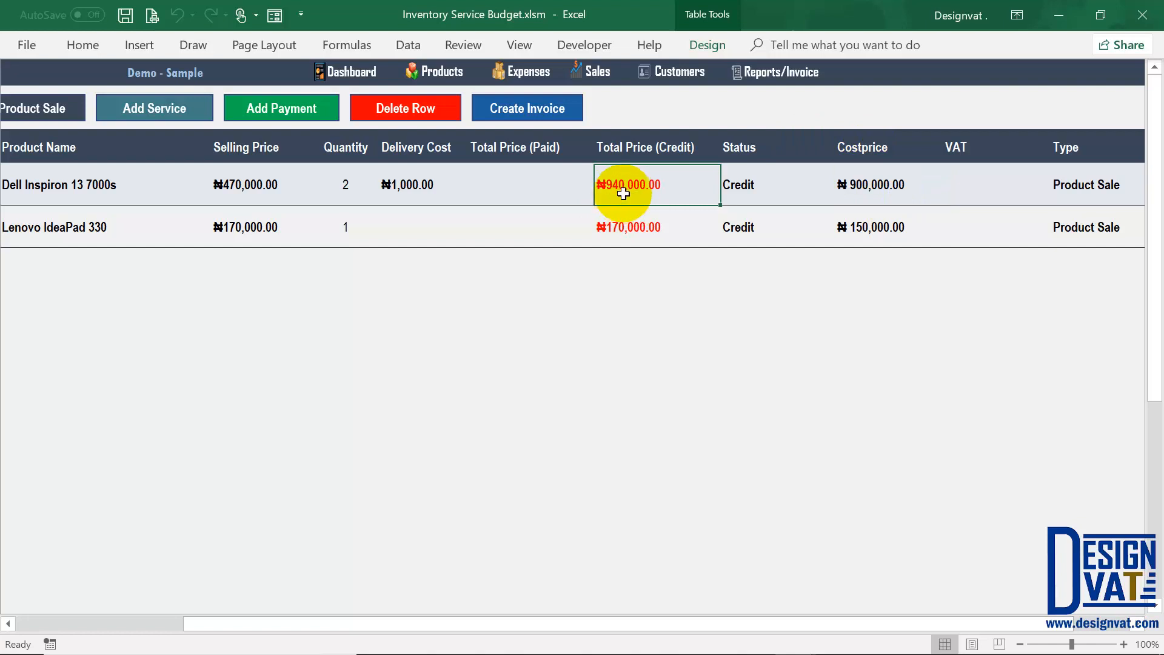
{"action": "left_click", "coordinate": [883, 182]}
{"action": "left_click", "coordinate": [636, 172]}
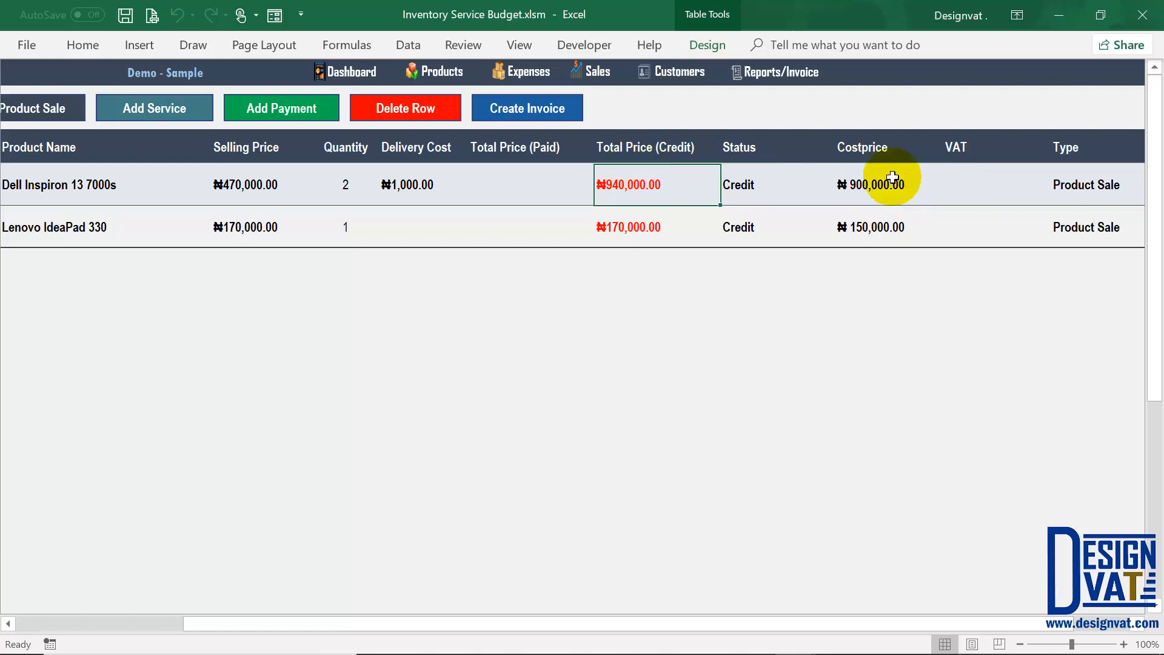
{"action": "left_click", "coordinate": [864, 185]}
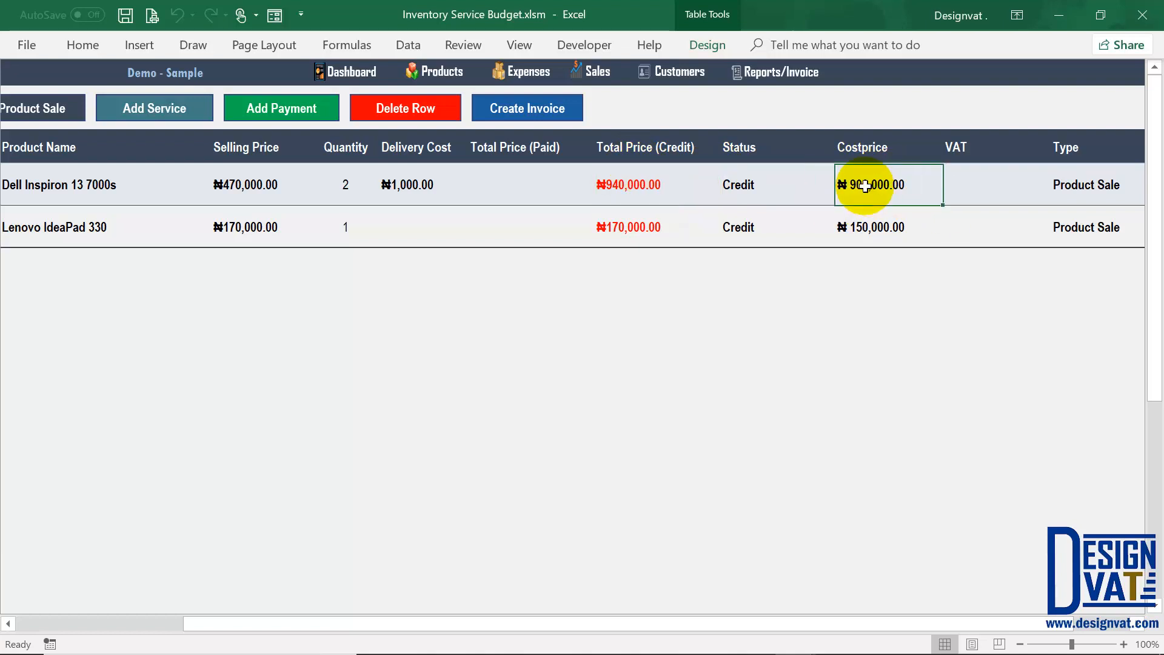
{"action": "key", "text": "Right"}
{"action": "scroll", "coordinate": [863, 185], "scroll_direction": "right", "scroll_amount": 2}
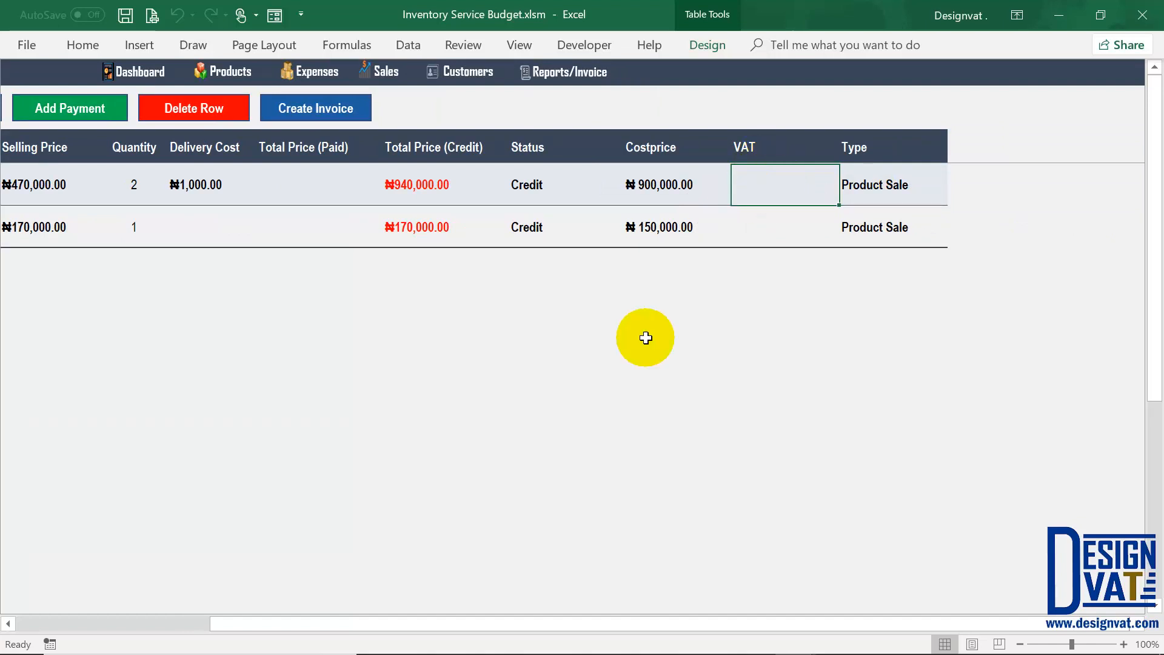
{"action": "left_click_drag", "start_coordinate": [395, 618], "coordinate": [72, 619]}
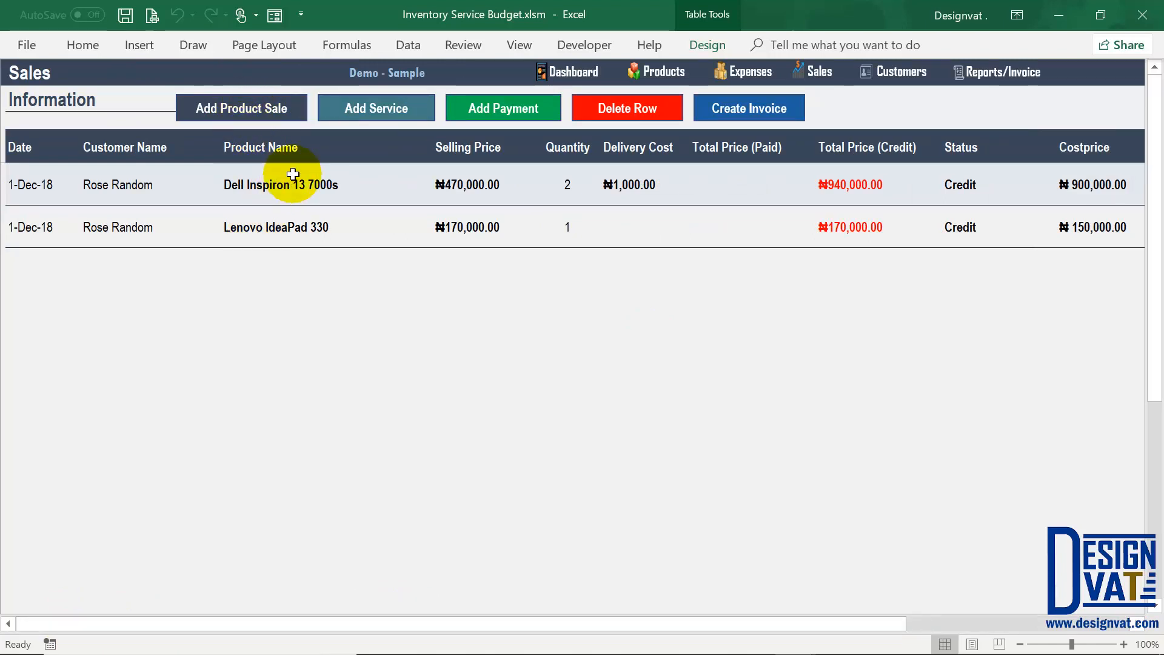
{"action": "left_click", "coordinate": [130, 178]}
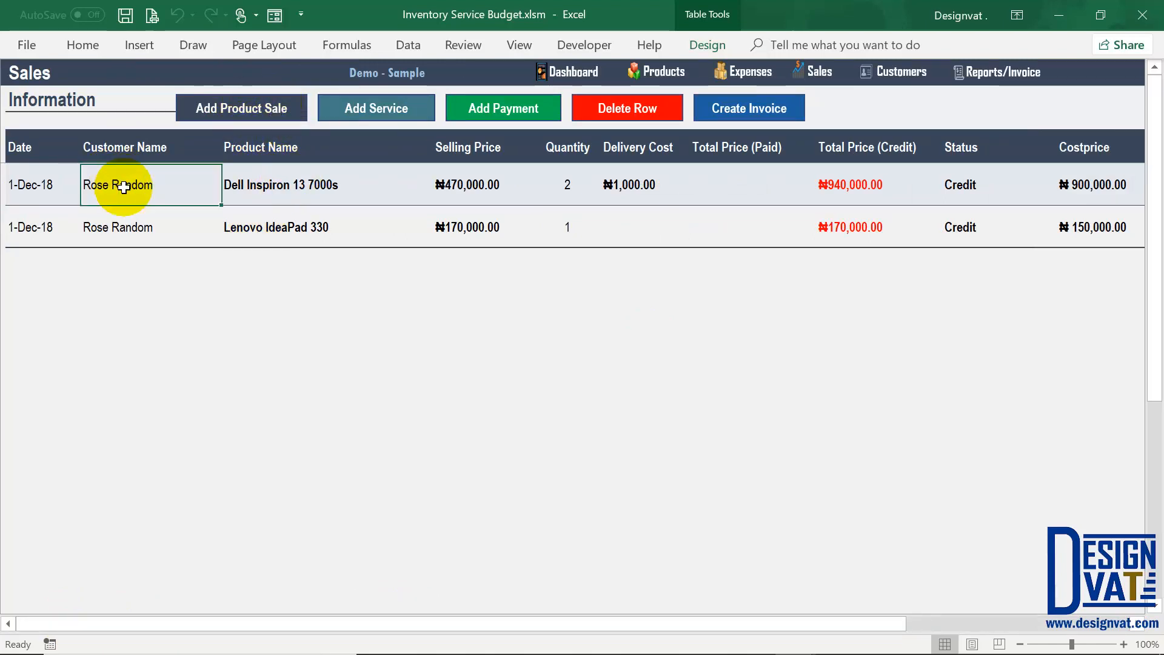
{"action": "left_click", "coordinate": [860, 195]}
{"action": "left_click_drag", "start_coordinate": [864, 210], "coordinate": [864, 218]}
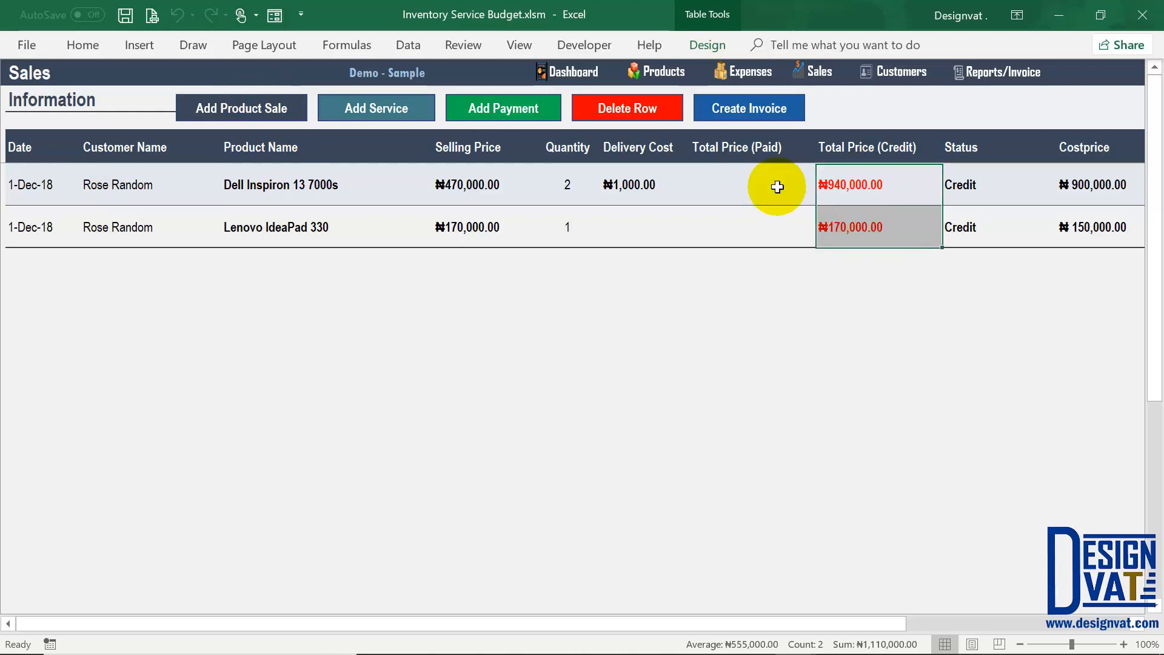
{"action": "left_click", "coordinate": [629, 180]}
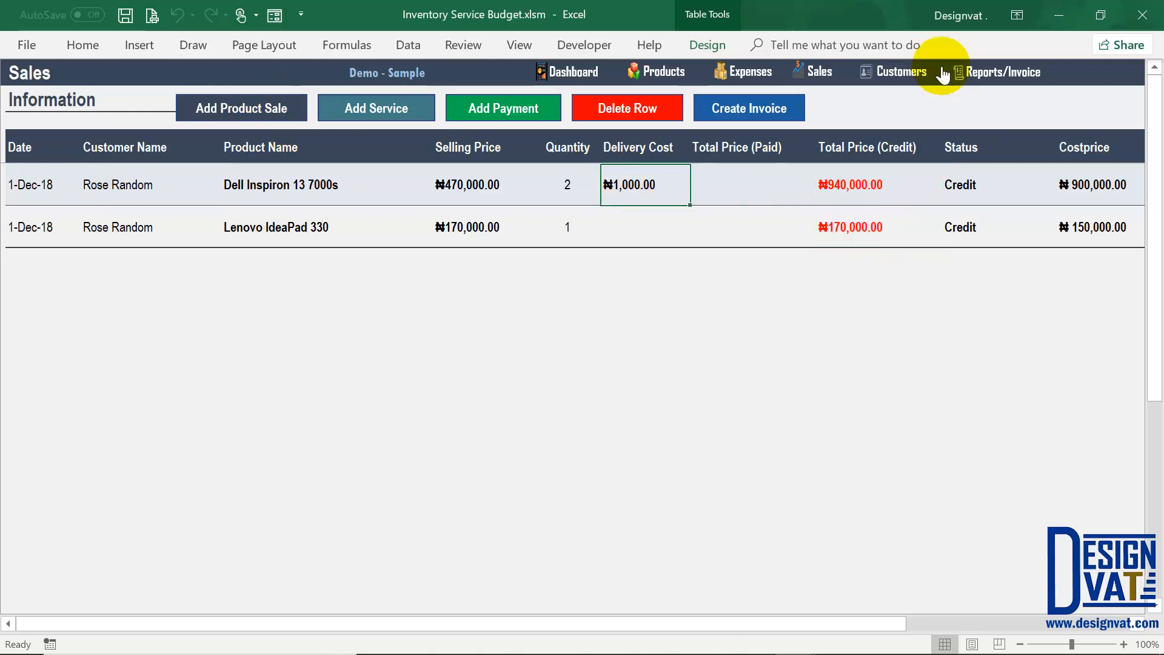
Step: Sum both credit totals plus ₦1,000.00 delivery on Sales to match the ₦1,111,000.00 balance
{"action": "left_click", "coordinate": [888, 73]}
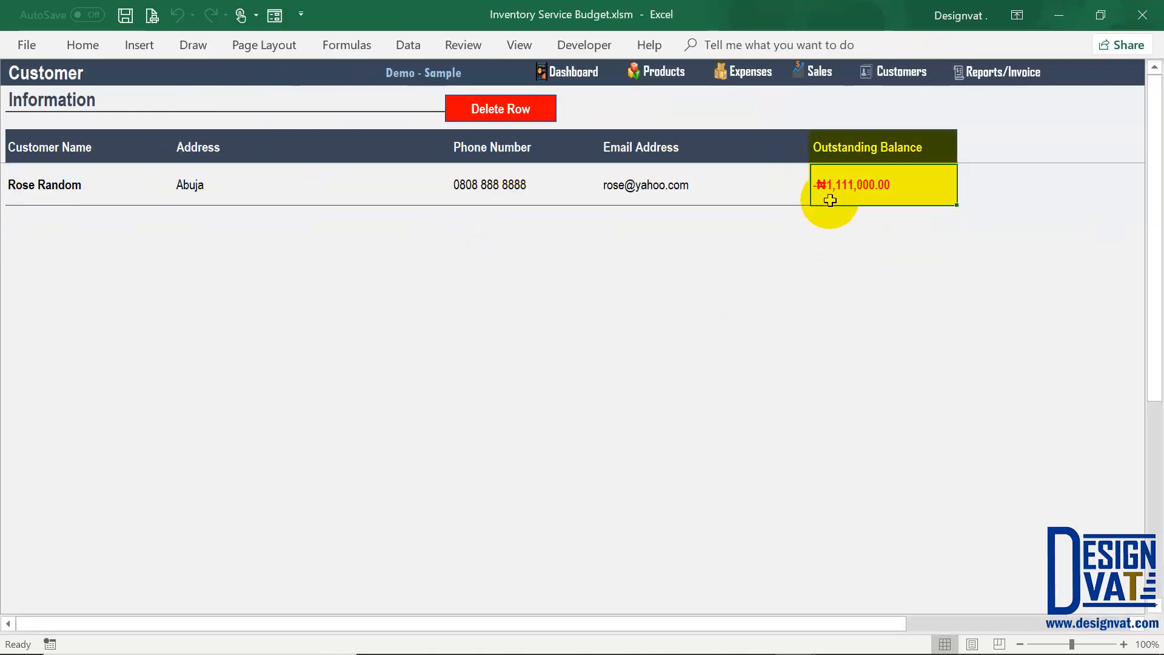
{"action": "left_click", "coordinate": [820, 75]}
{"action": "left_click", "coordinate": [848, 180]}
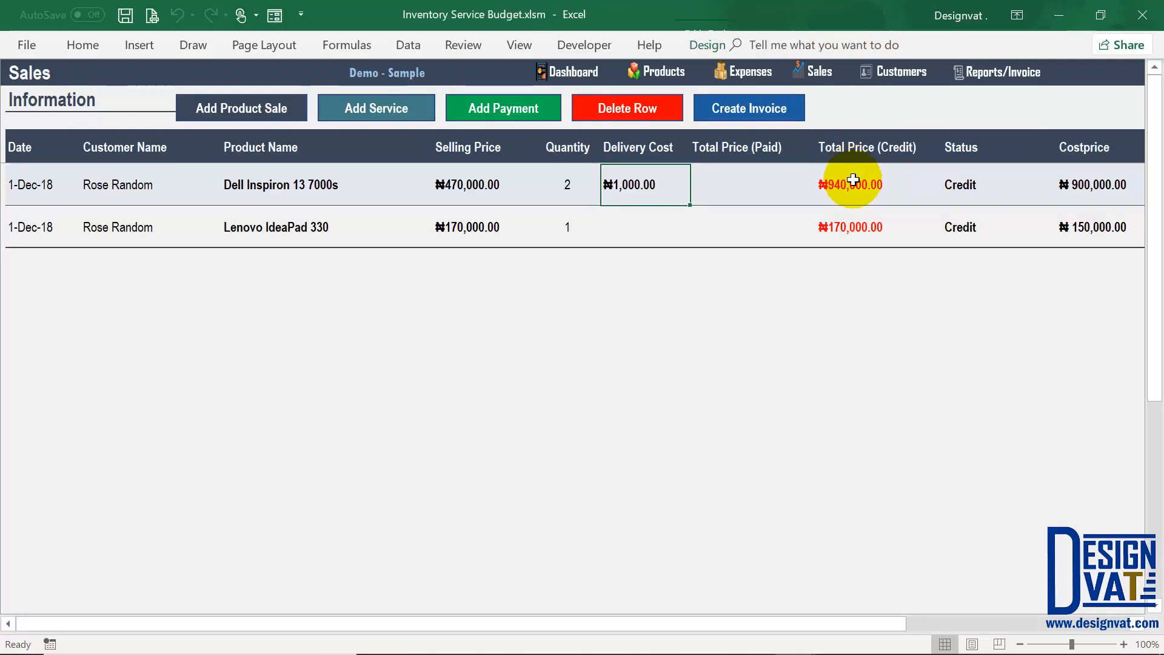
{"action": "left_click_drag", "start_coordinate": [847, 183], "coordinate": [850, 226]}
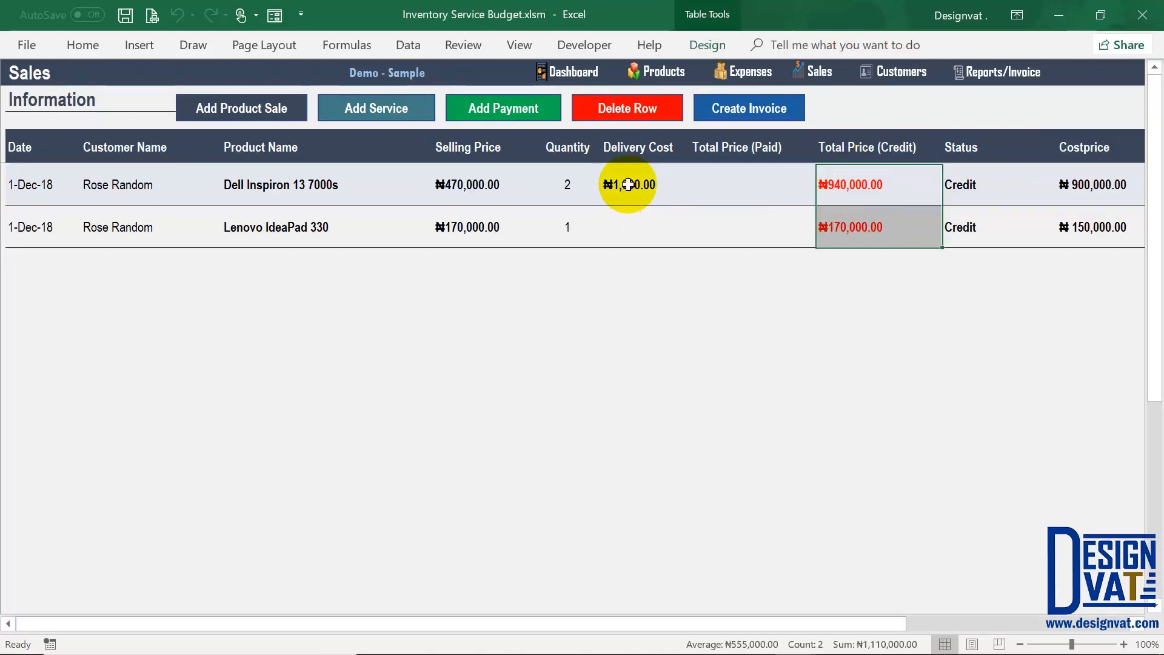
{"action": "left_click", "coordinate": [628, 185], "text": "ctrl"}
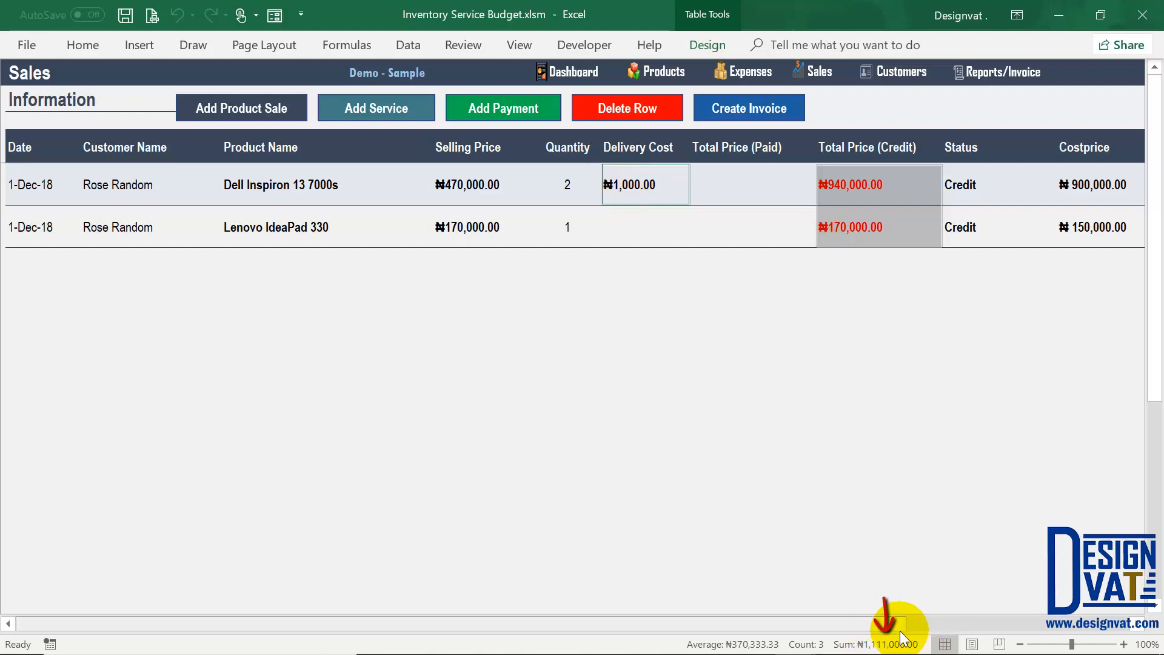
{"action": "left_click", "coordinate": [372, 234]}
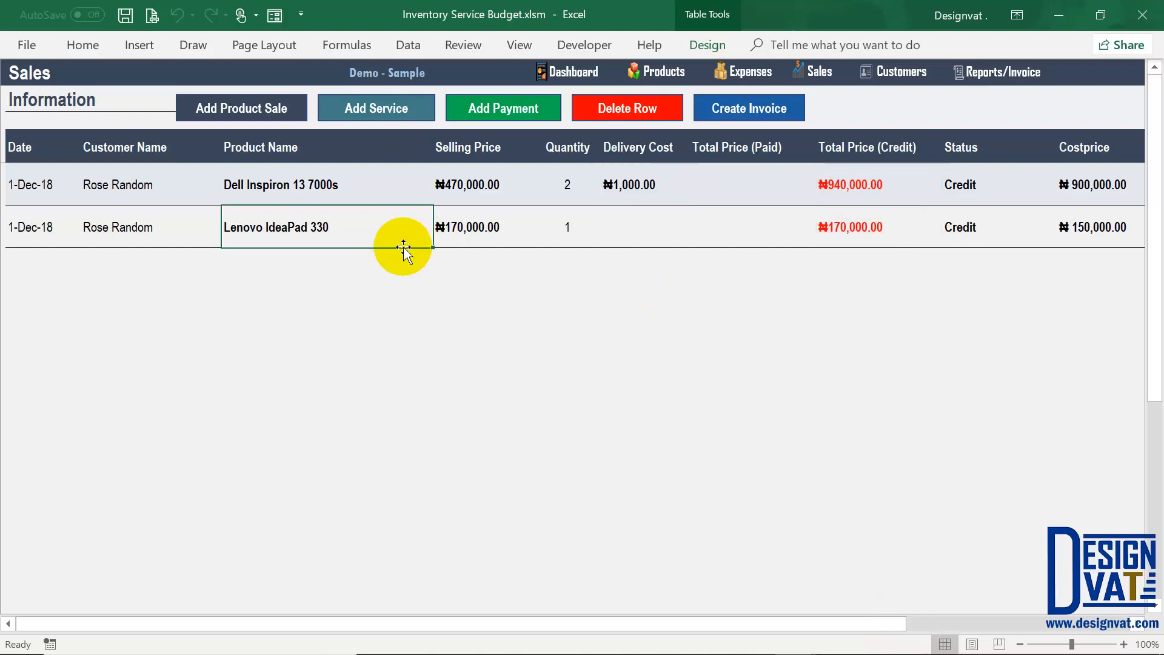
Step: Start a service entry dated 02-12-2018, marked Paid, for the new customer
{"action": "left_click", "coordinate": [380, 111]}
{"action": "left_click_drag", "start_coordinate": [515, 200], "coordinate": [408, 193]}
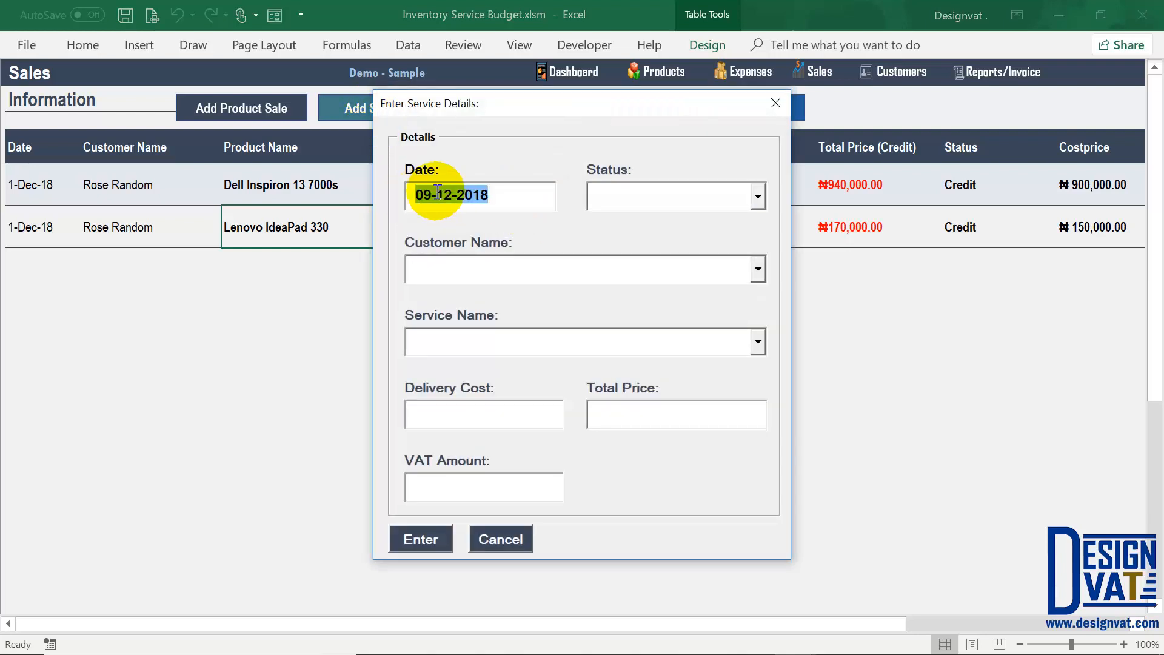
{"action": "left_click", "coordinate": [423, 194]}
{"action": "key", "text": "Delete"}
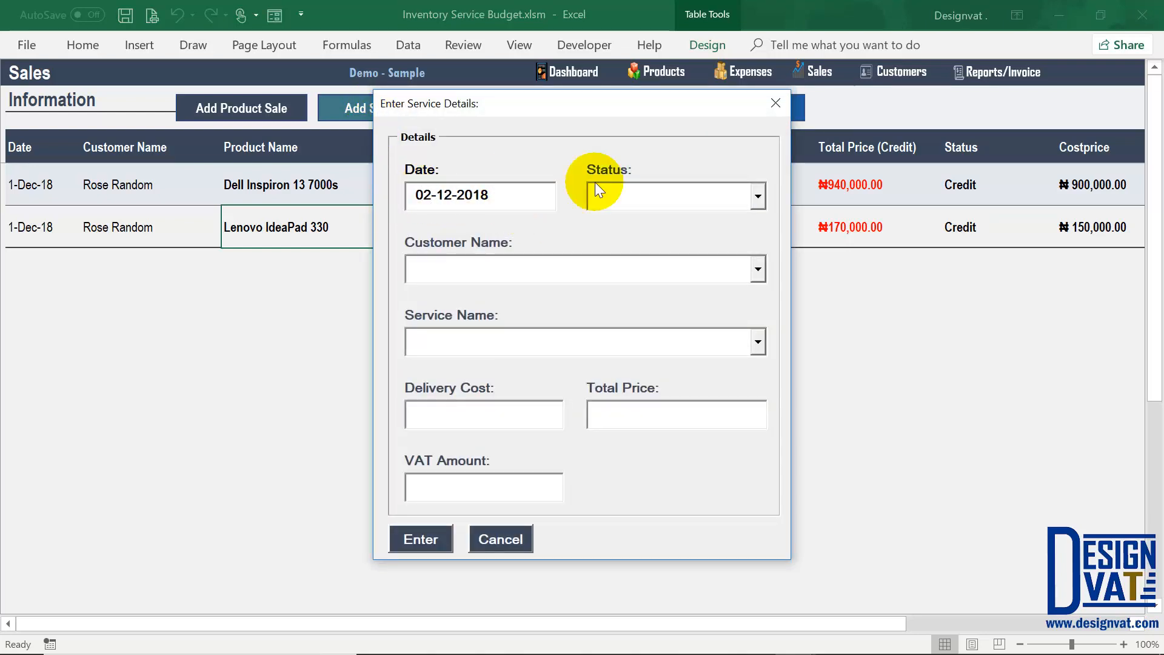
{"action": "left_click", "coordinate": [751, 199]}
{"action": "left_click", "coordinate": [674, 221]}
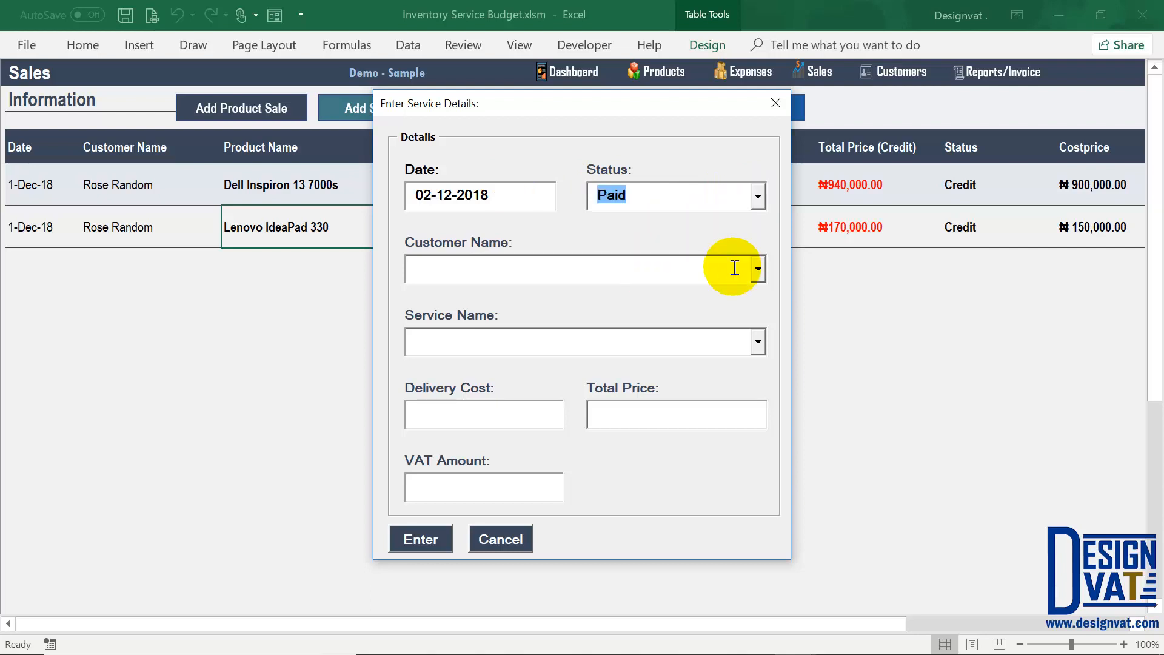
{"action": "left_click", "coordinate": [602, 264]}
{"action": "left_click", "coordinate": [465, 296]}
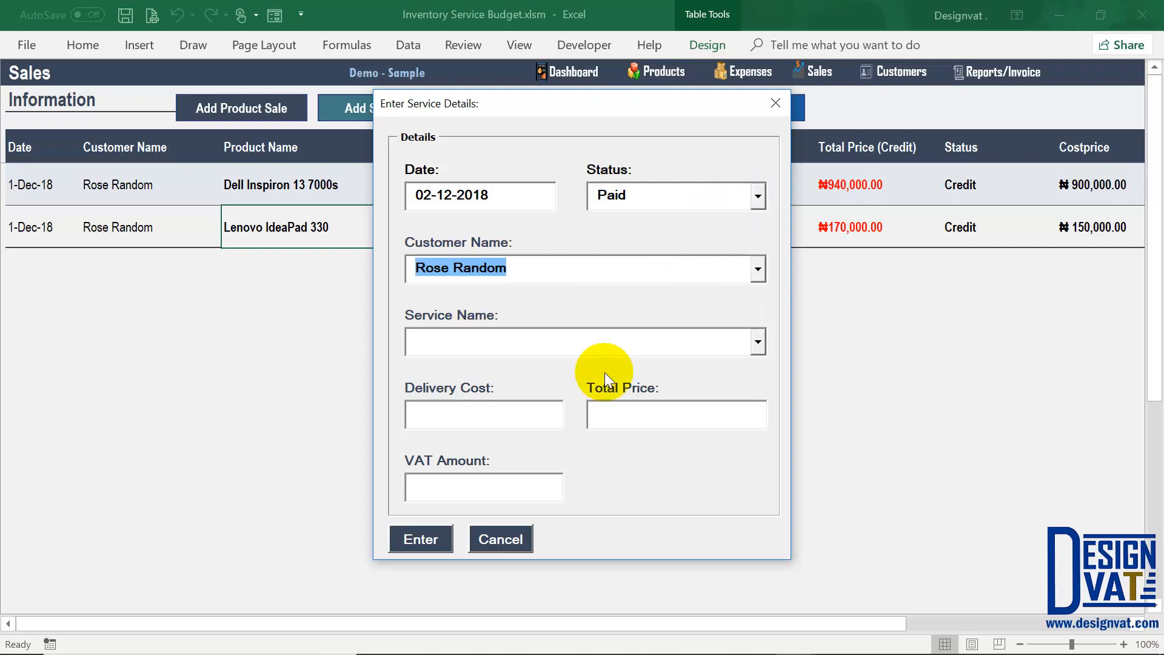
Step: Choose Microsoft Excel 2013 (Installation) at 70,000.00, set VAT to 0, and submit the service
{"action": "left_click", "coordinate": [758, 341]}
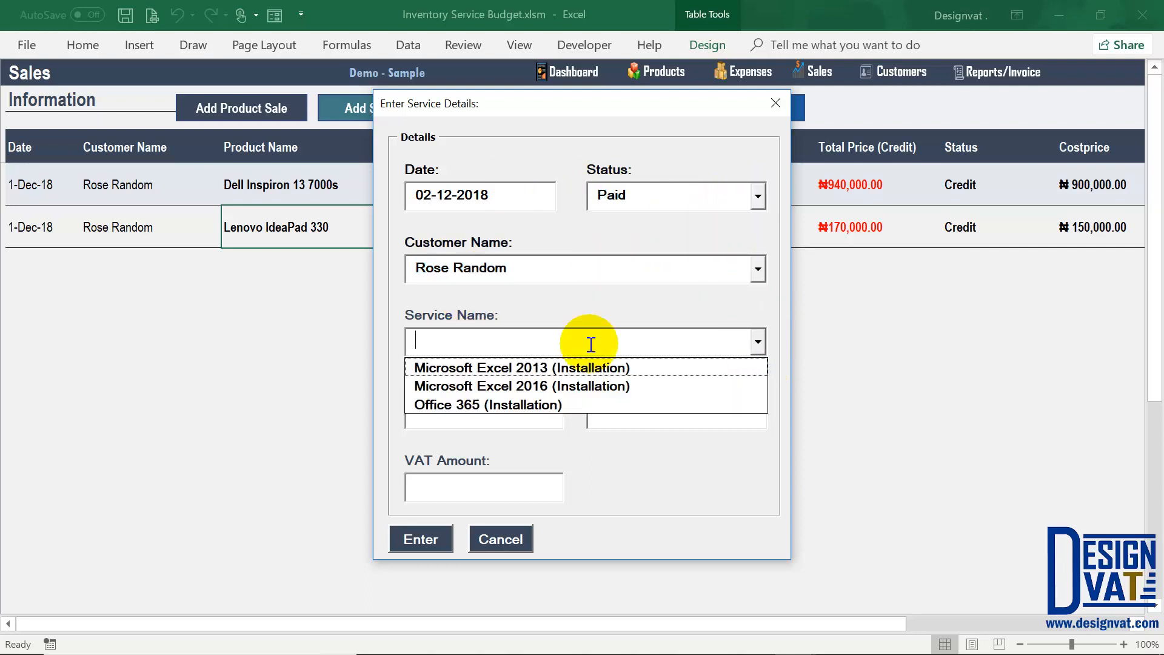
{"action": "left_click", "coordinate": [554, 369]}
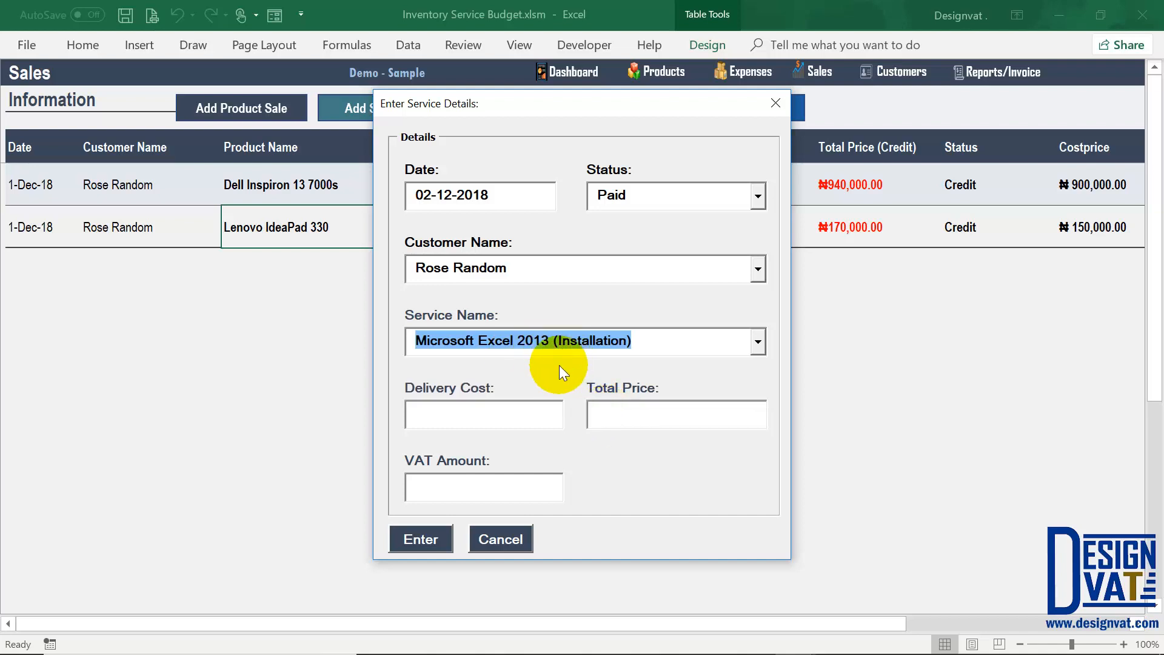
{"action": "key", "text": "Tab"}
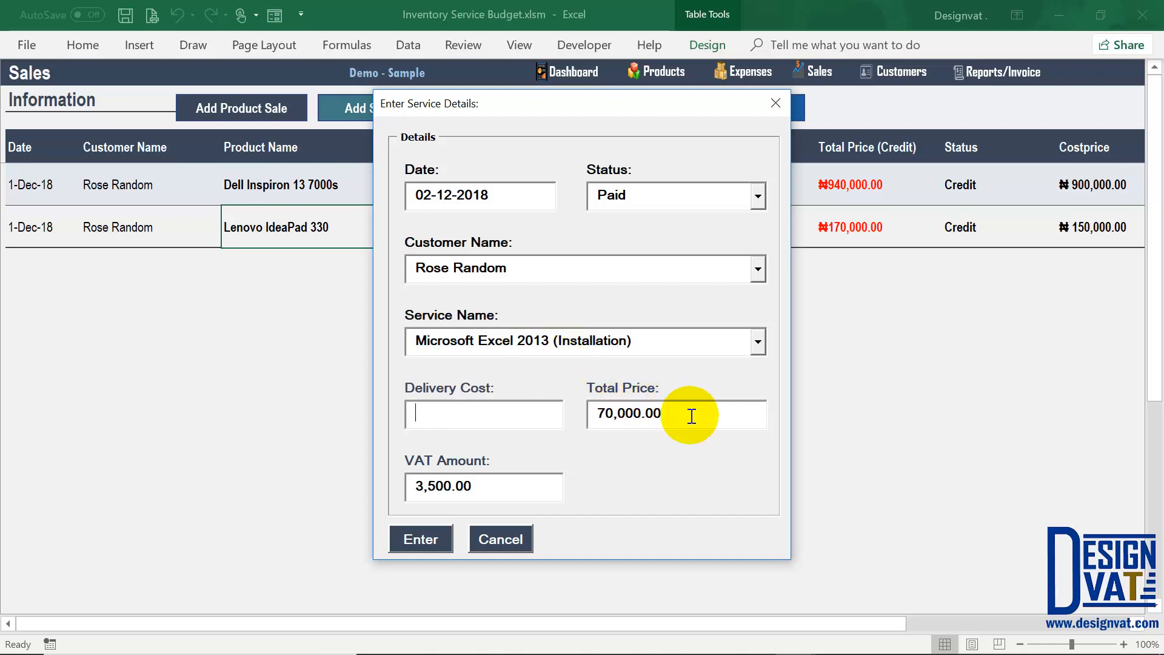
{"action": "left_click_drag", "start_coordinate": [691, 416], "coordinate": [592, 417]}
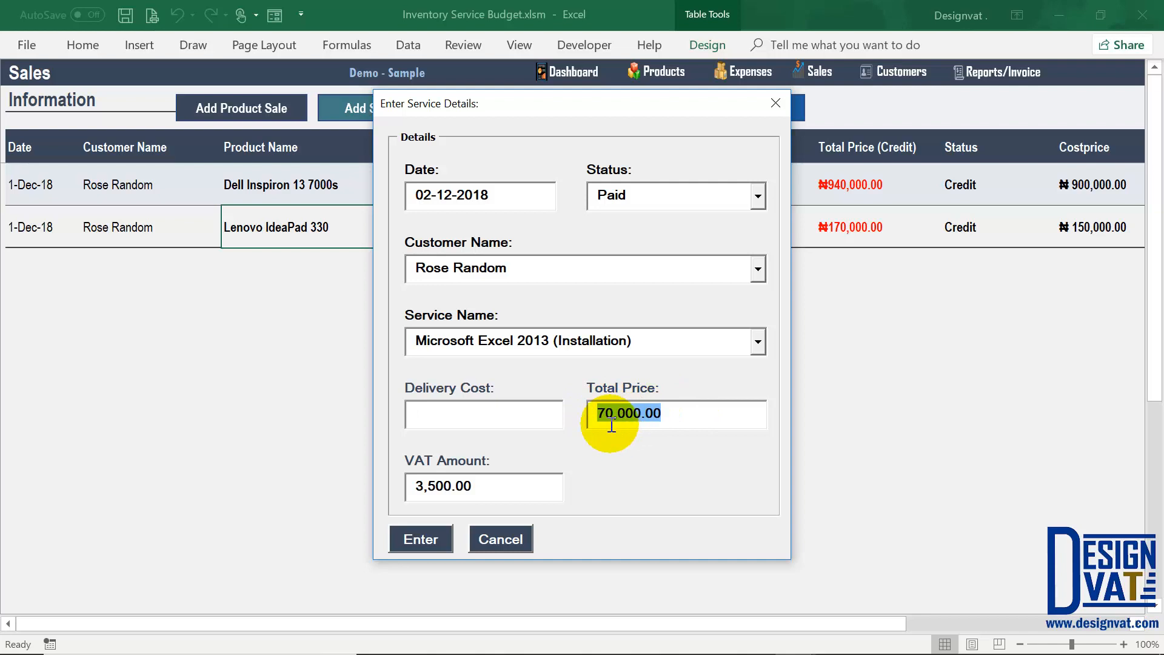
{"action": "left_click_drag", "start_coordinate": [409, 486], "coordinate": [629, 494]}
{"action": "left_click_drag", "start_coordinate": [488, 489], "coordinate": [387, 485]}
{"action": "type", "text": "0"}
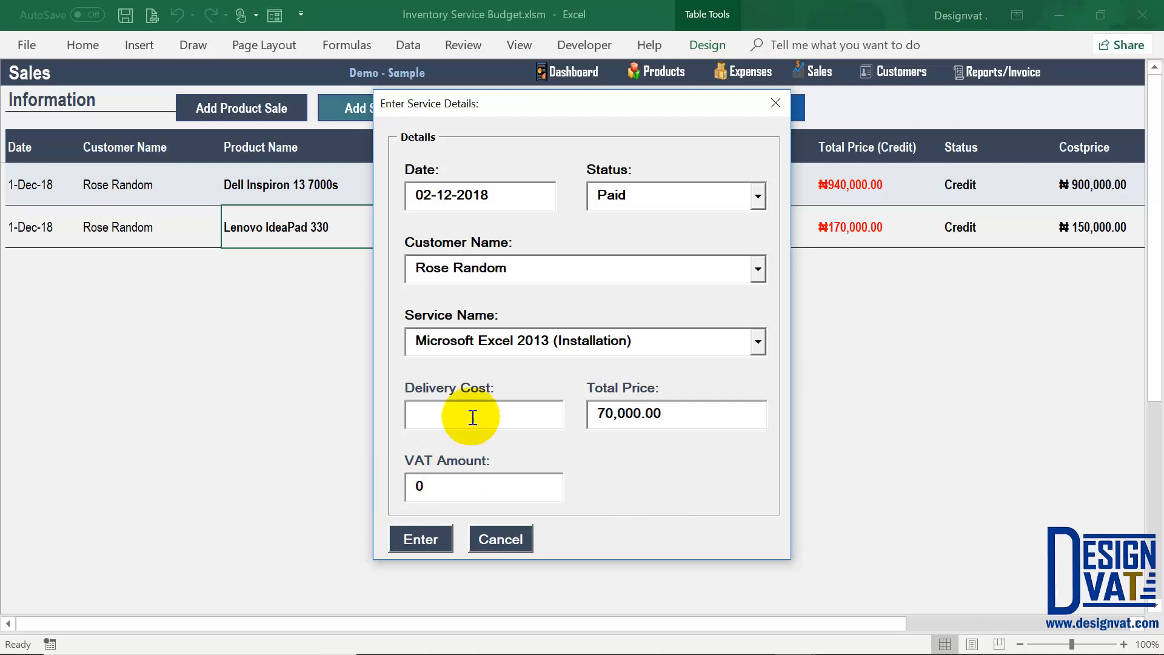
{"action": "left_click", "coordinate": [448, 412]}
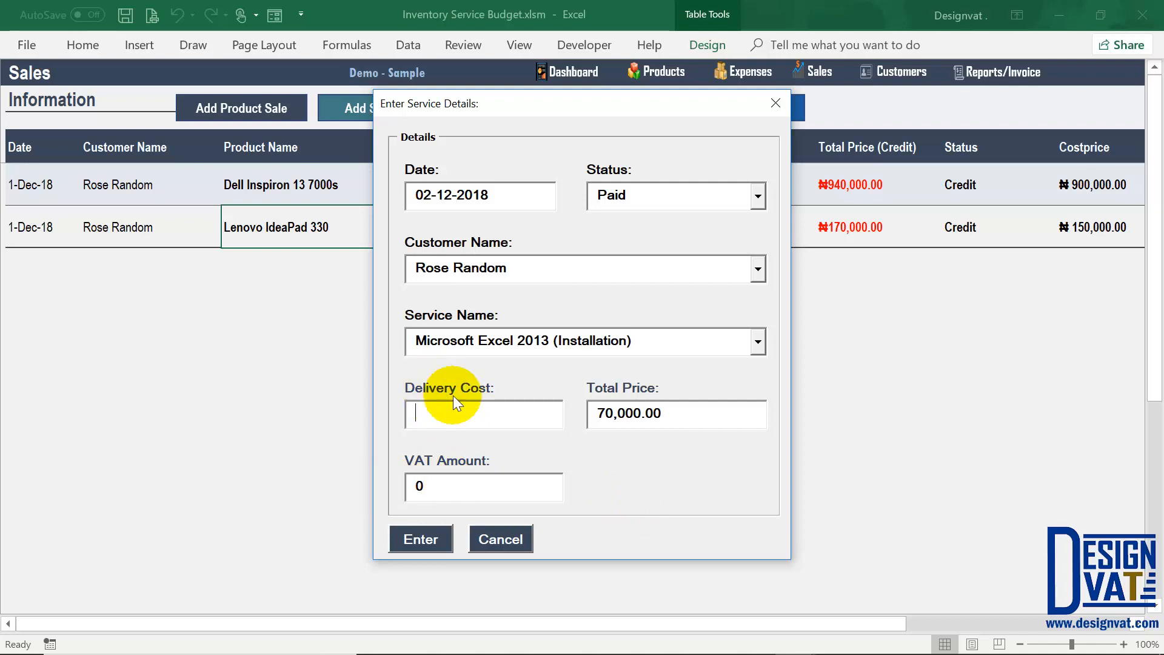
{"action": "left_click", "coordinate": [427, 526]}
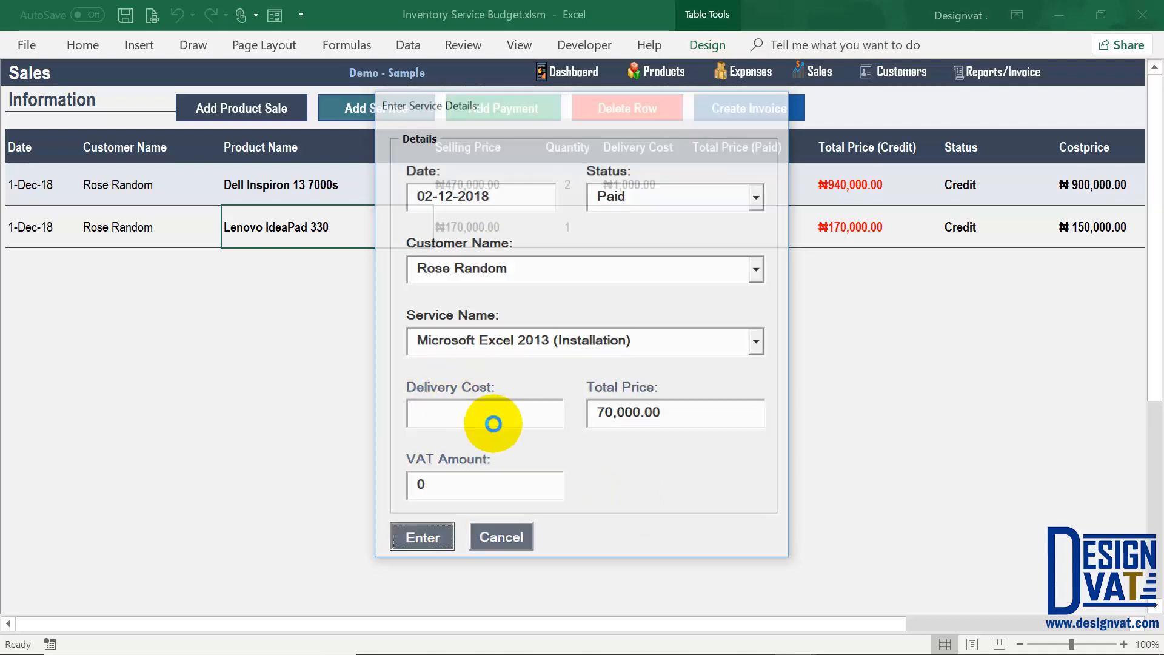
{"action": "left_click", "coordinate": [592, 396]}
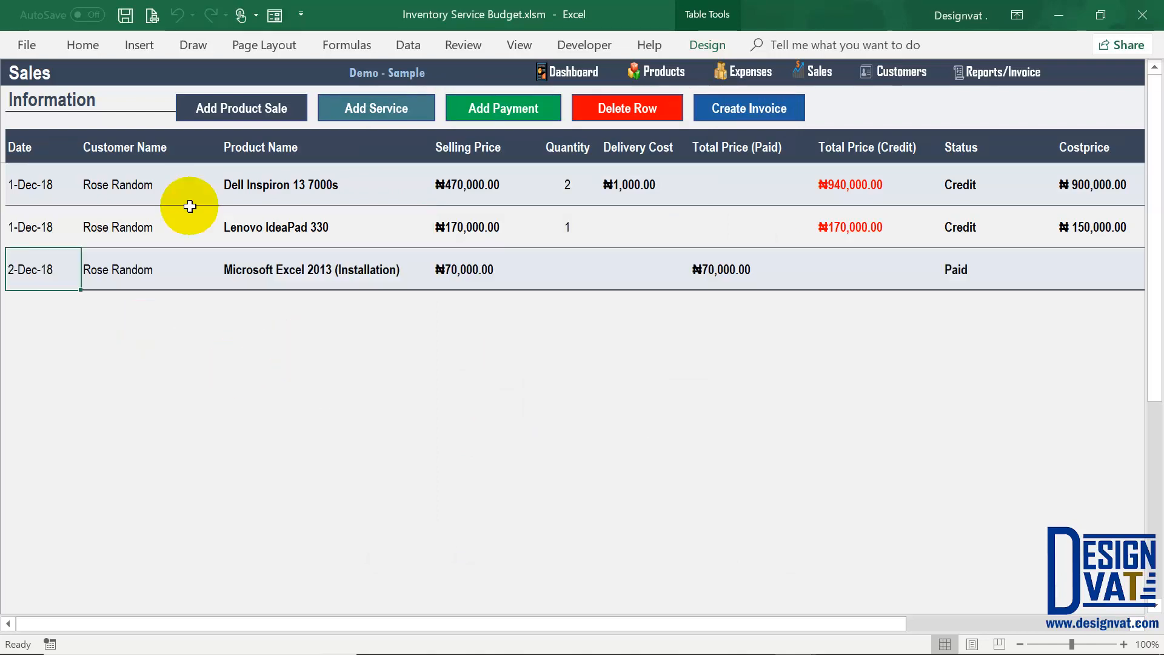
Step: Review the three Sales rows, including the ₦70,000.00 paid installation service
{"action": "left_click_drag", "start_coordinate": [135, 187], "coordinate": [195, 260]}
{"action": "left_click_drag", "start_coordinate": [43, 185], "coordinate": [37, 267]}
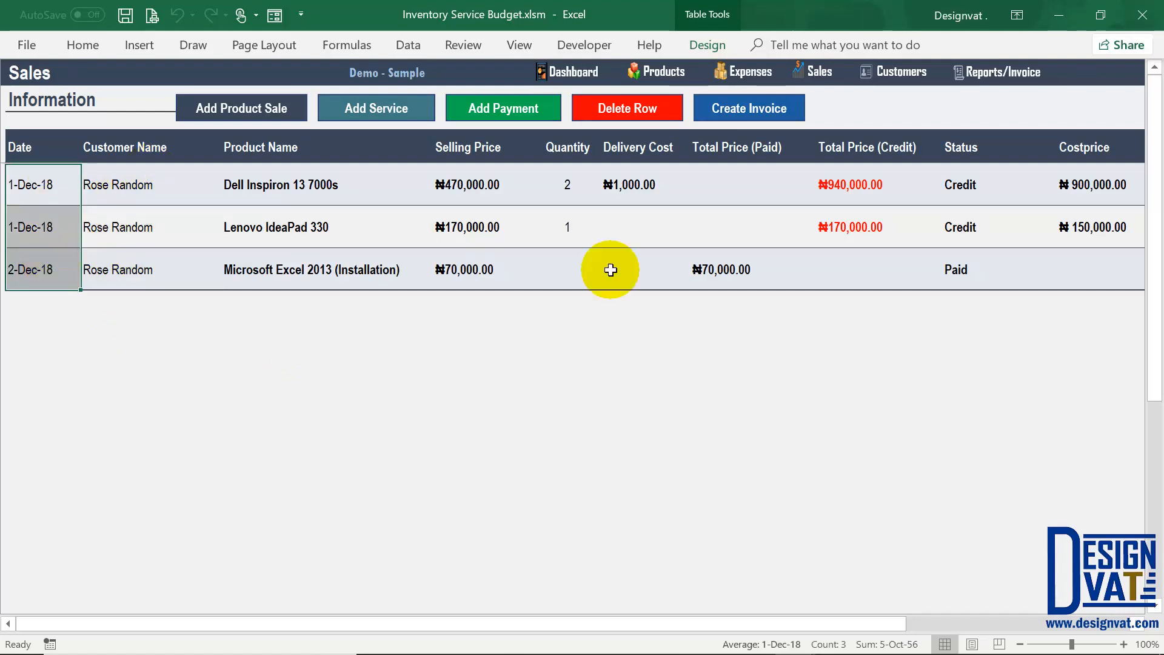
{"action": "left_click", "coordinate": [750, 145]}
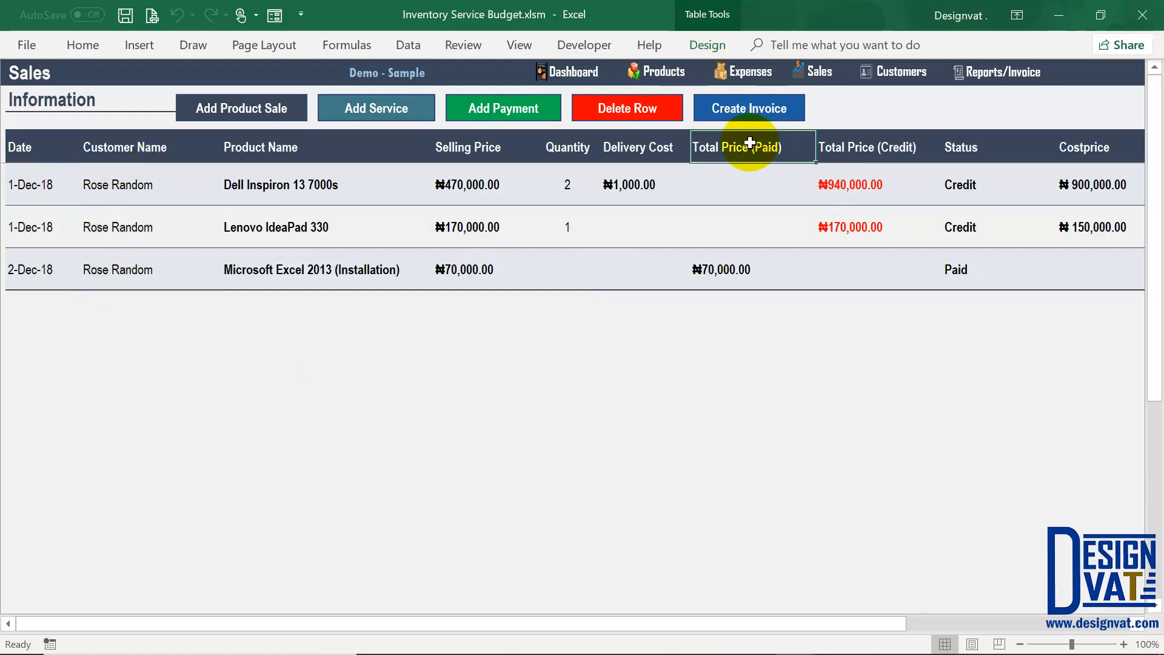
{"action": "left_click", "coordinate": [719, 270]}
{"action": "left_click", "coordinate": [309, 262]}
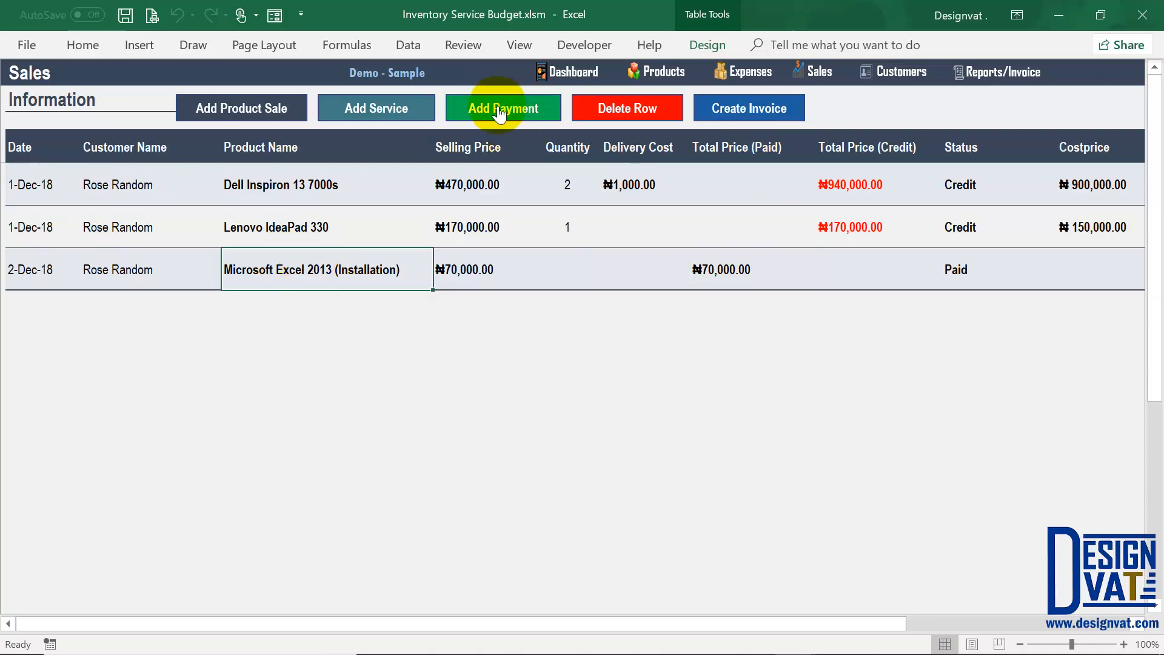
Step: Record a ₦1,000,000 payment from the customer against their balance due
{"action": "left_click", "coordinate": [788, 298]}
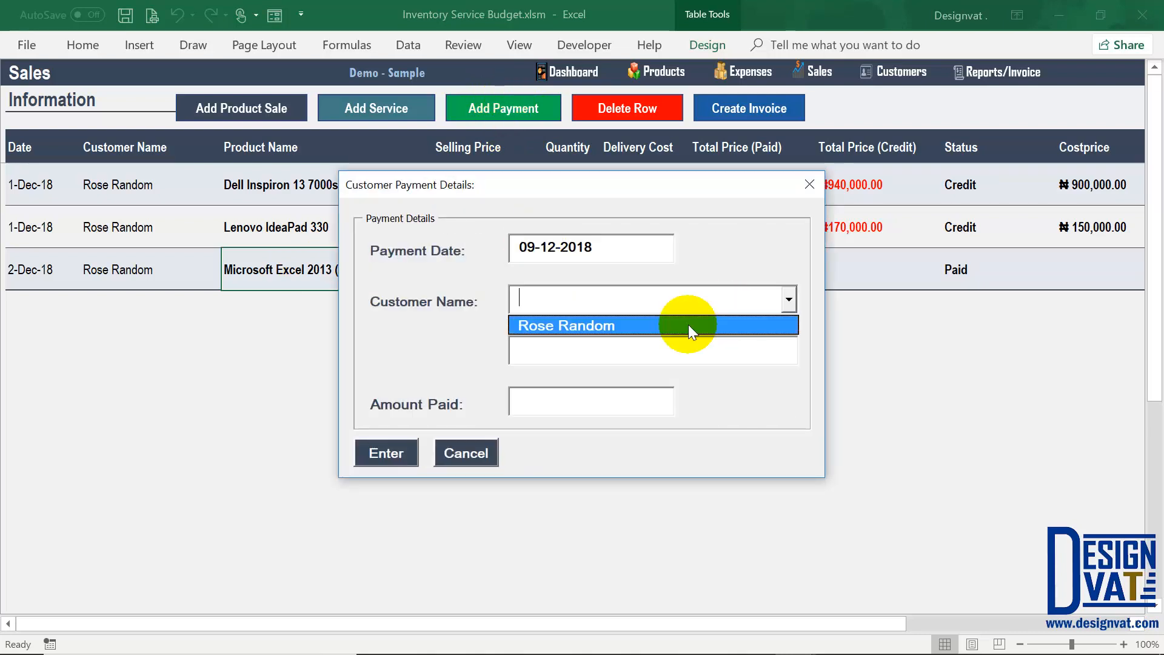
{"action": "left_click", "coordinate": [684, 326]}
{"action": "double_click", "coordinate": [606, 349]}
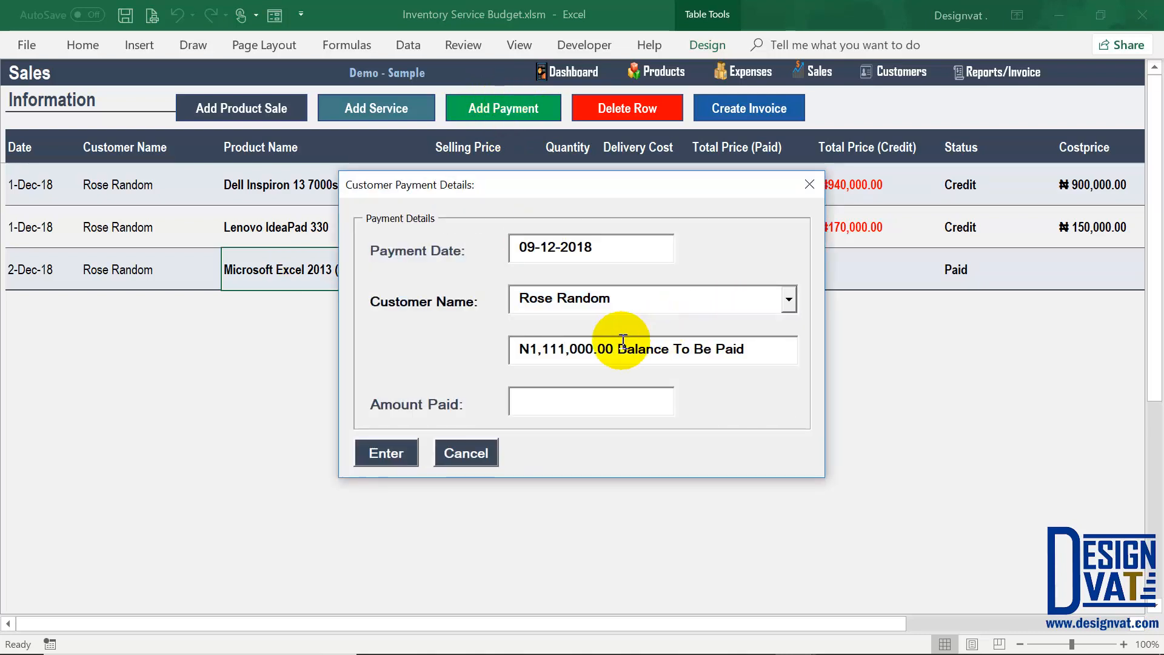
{"action": "left_click_drag", "start_coordinate": [506, 351], "coordinate": [497, 351]}
{"action": "left_click", "coordinate": [577, 395]}
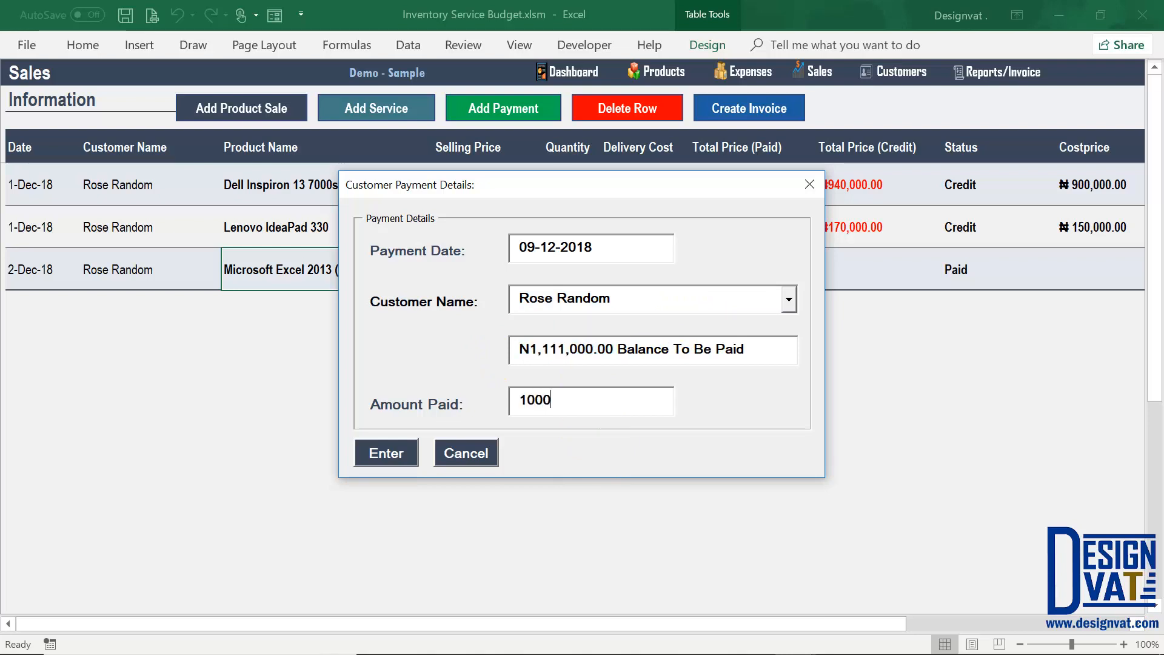
{"action": "type", "text": "1000000"}
{"action": "left_click", "coordinate": [383, 453]}
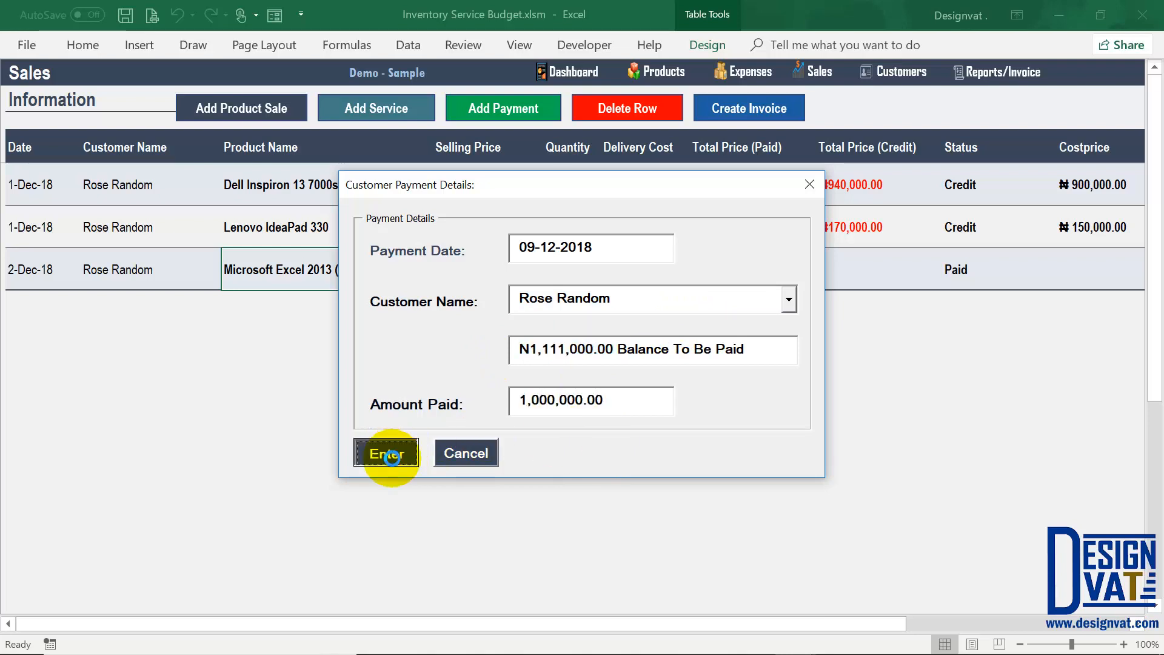
{"action": "left_click", "coordinate": [587, 392]}
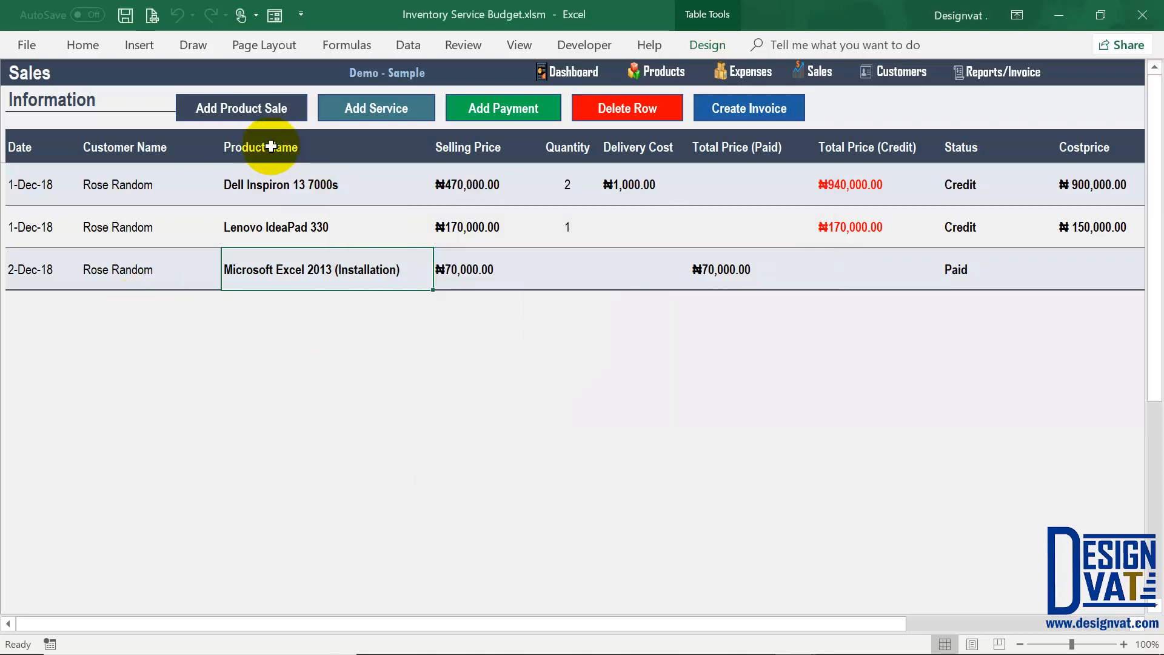
Step: Check the new Customer Payment row's customer and ₦1,000,000.00 amount
{"action": "left_click", "coordinate": [272, 314]}
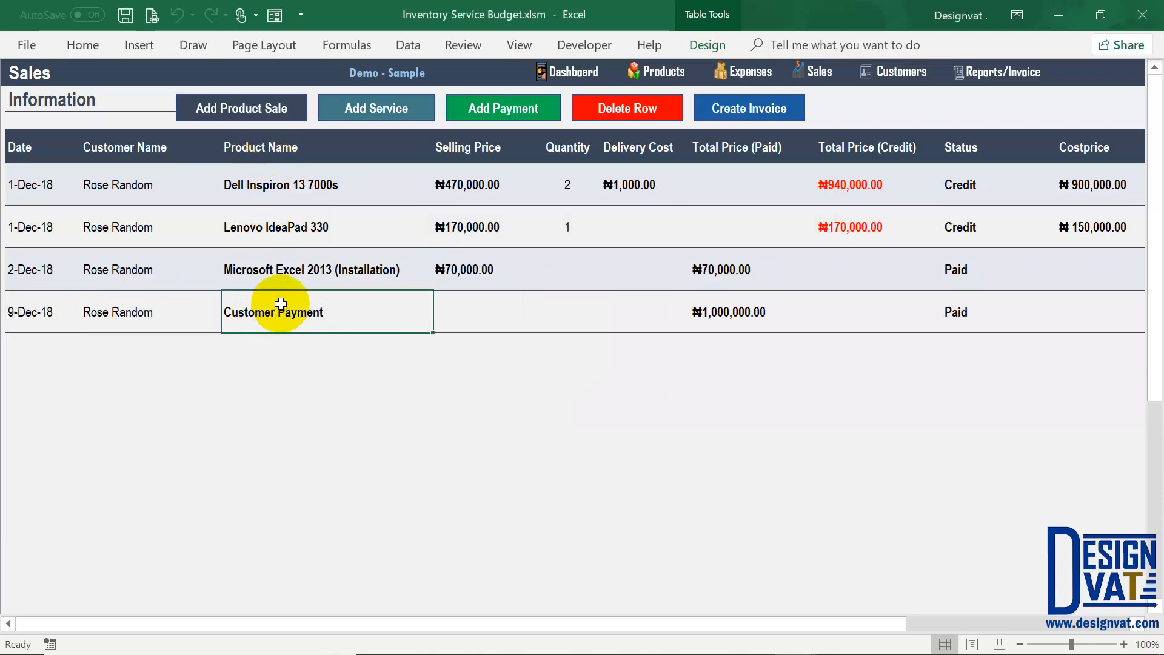
{"action": "left_click", "coordinate": [161, 314]}
{"action": "left_click", "coordinate": [723, 313]}
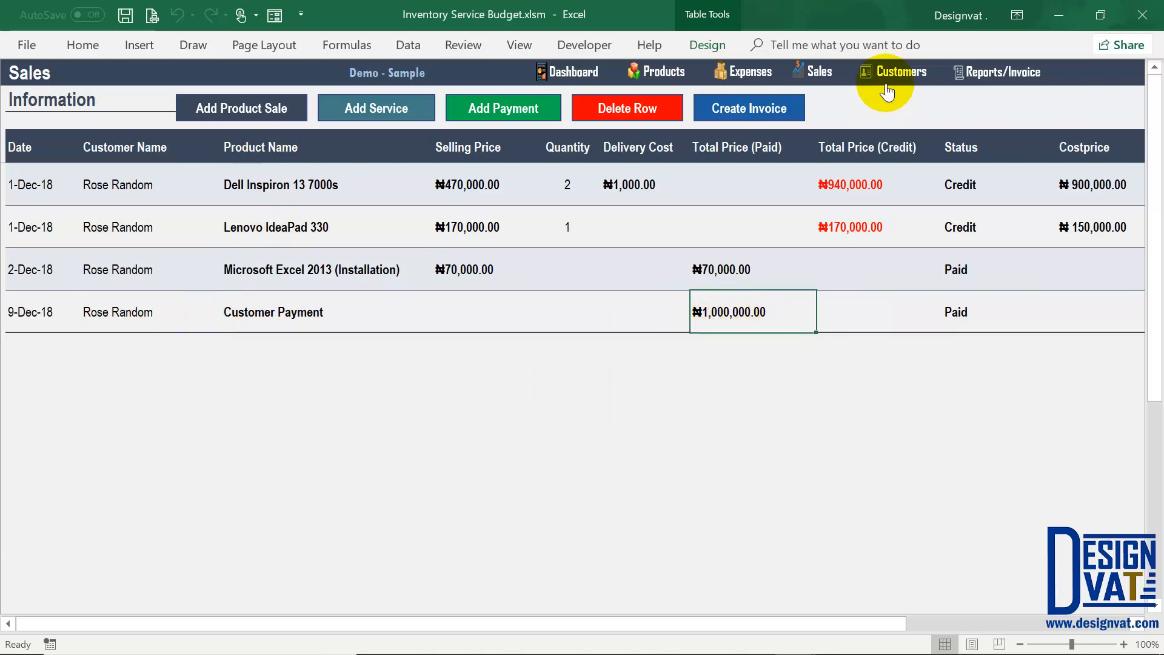
{"action": "left_click", "coordinate": [905, 71]}
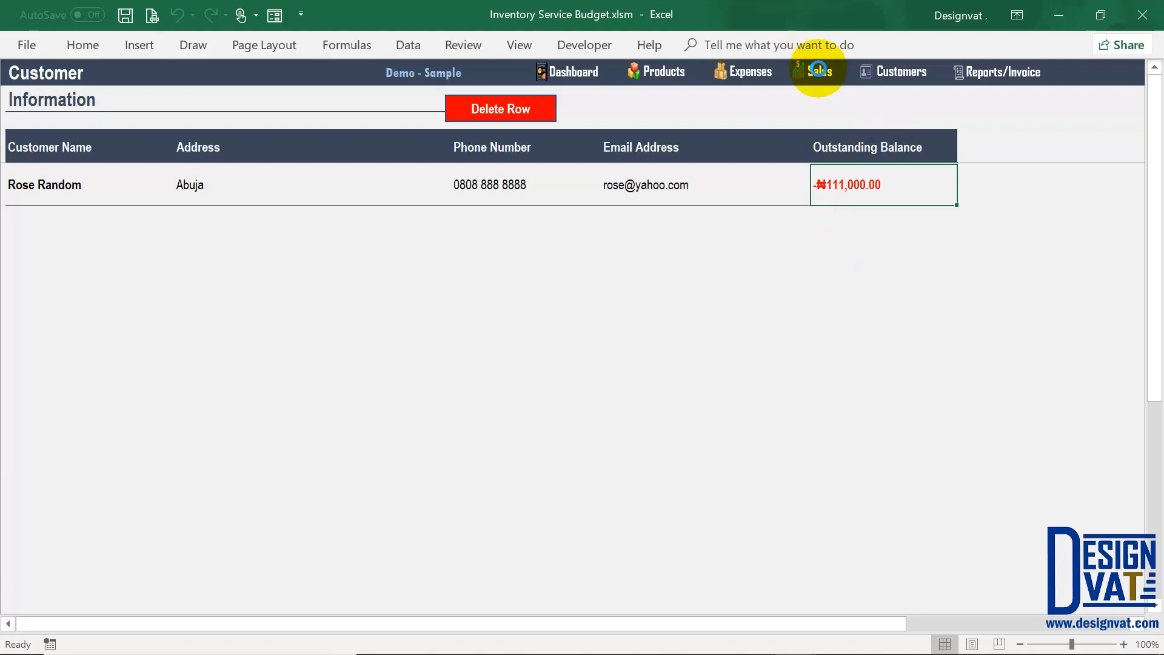
{"action": "left_click", "coordinate": [818, 70]}
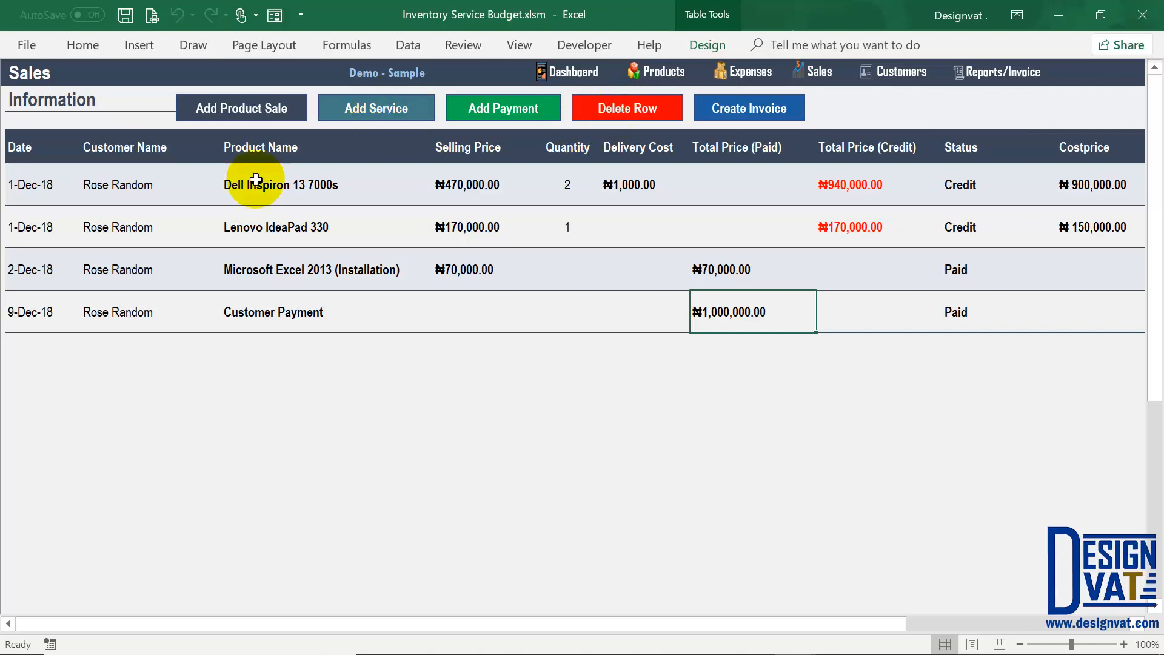
{"action": "left_click", "coordinate": [49, 269]}
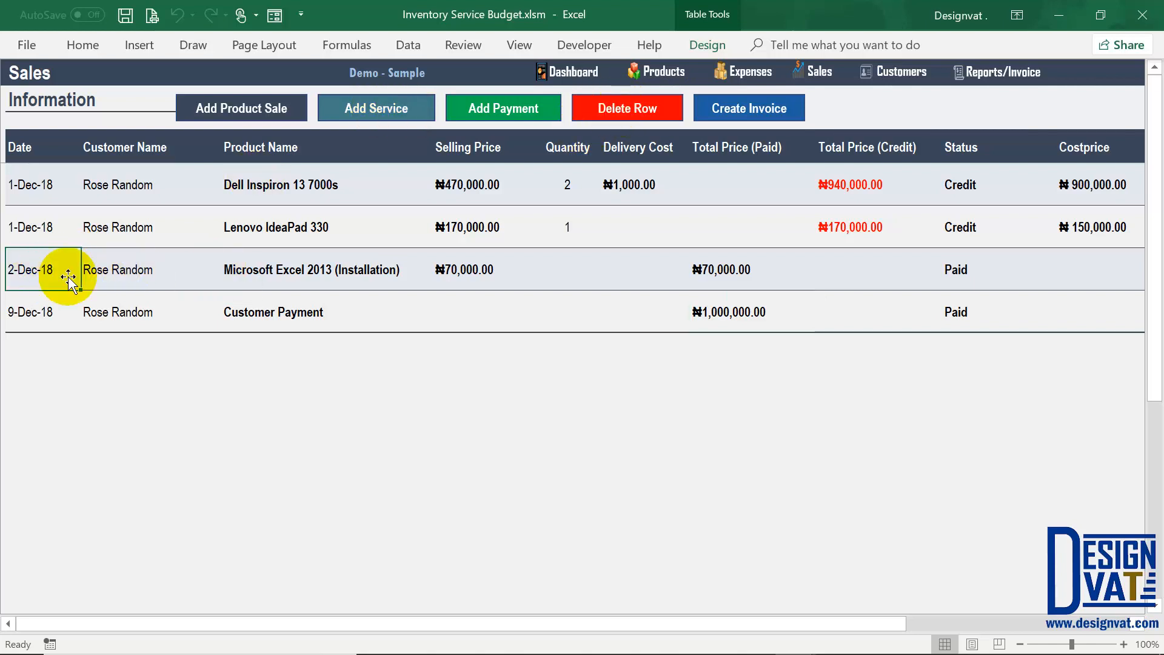
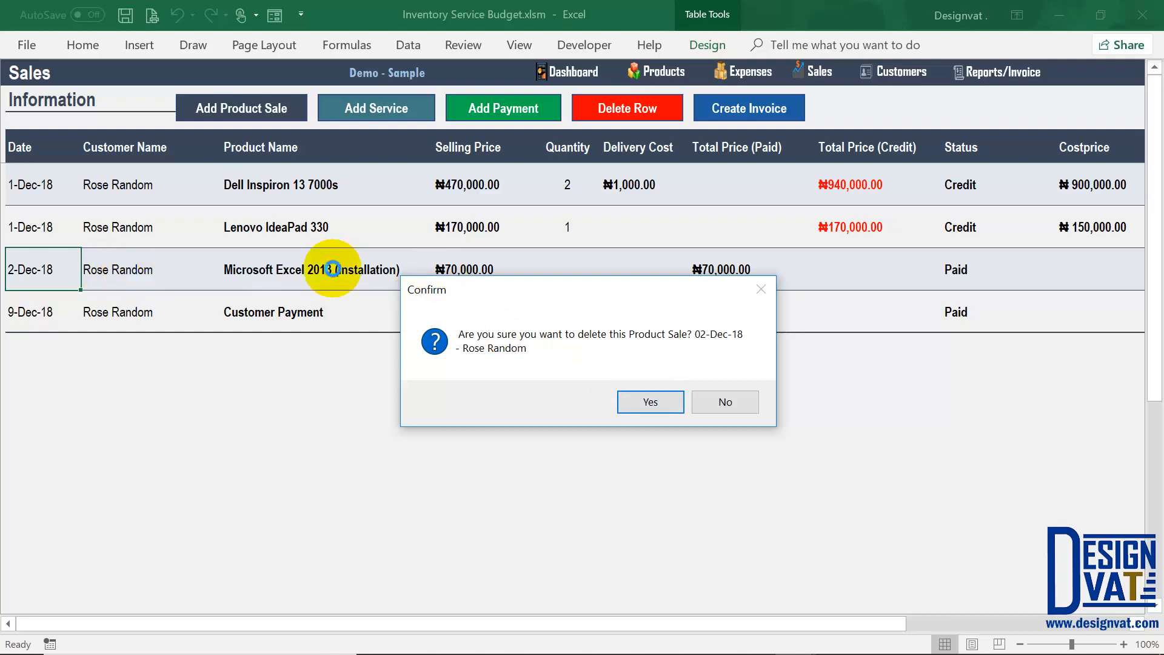
Step: Keep the 2-Dec-18 installation row and select the 1-Dec-18 Dell sale for invoicing
{"action": "left_click", "coordinate": [715, 399]}
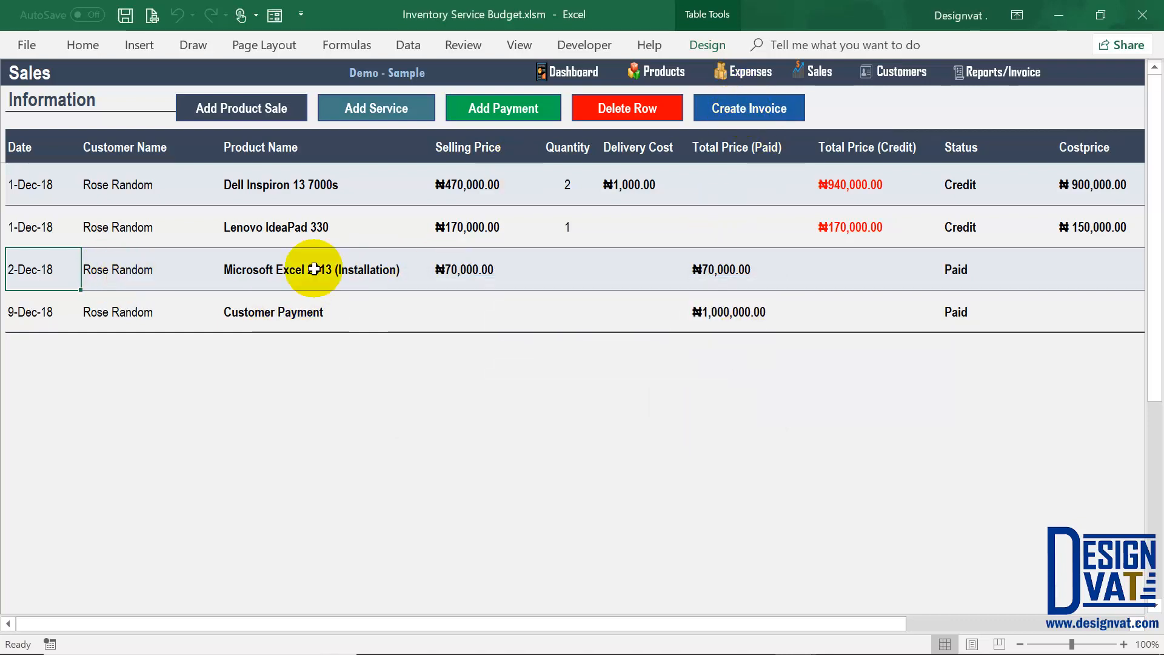
{"action": "left_click", "coordinate": [127, 180]}
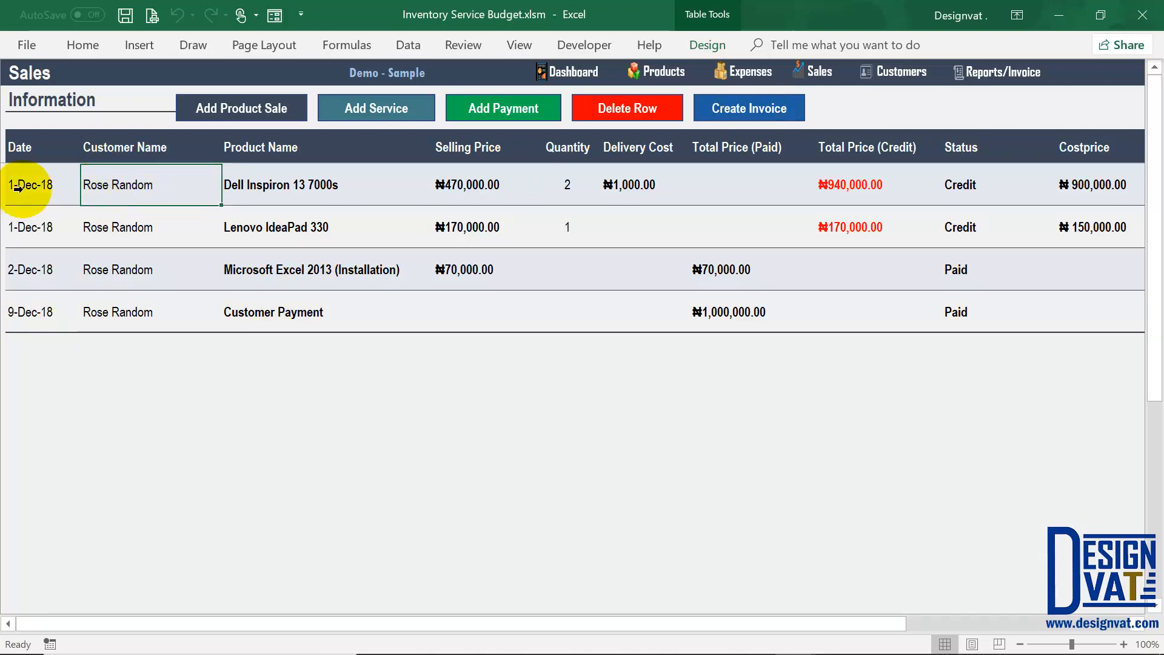
{"action": "left_click_drag", "start_coordinate": [158, 184], "coordinate": [156, 228]}
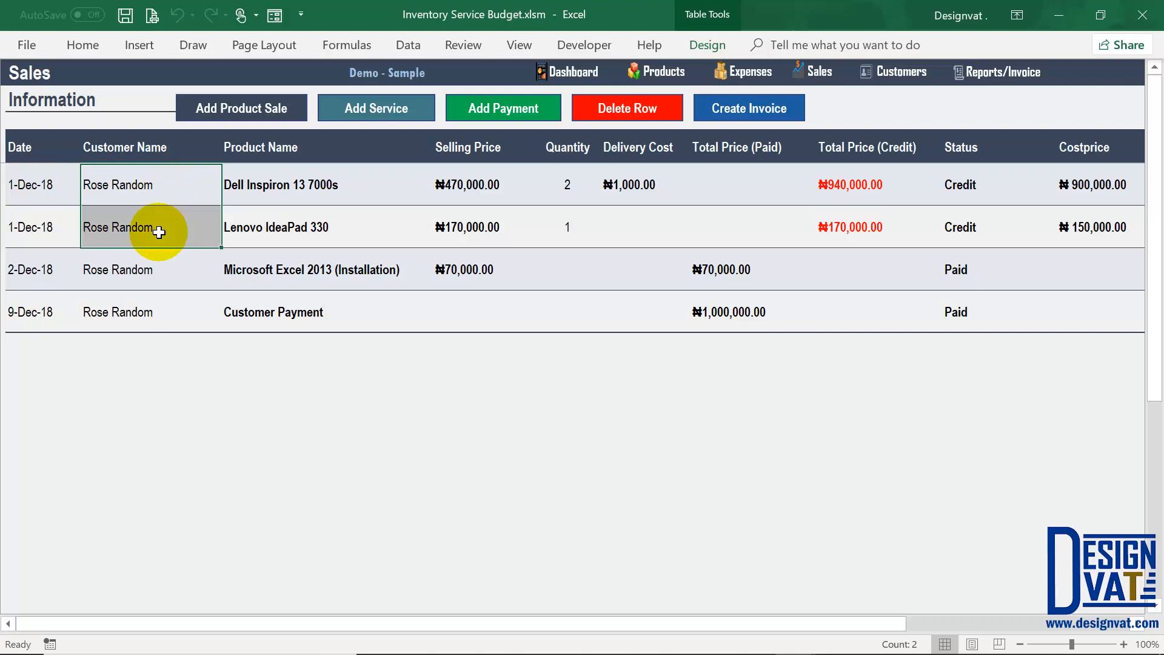
{"action": "left_click", "coordinate": [117, 188]}
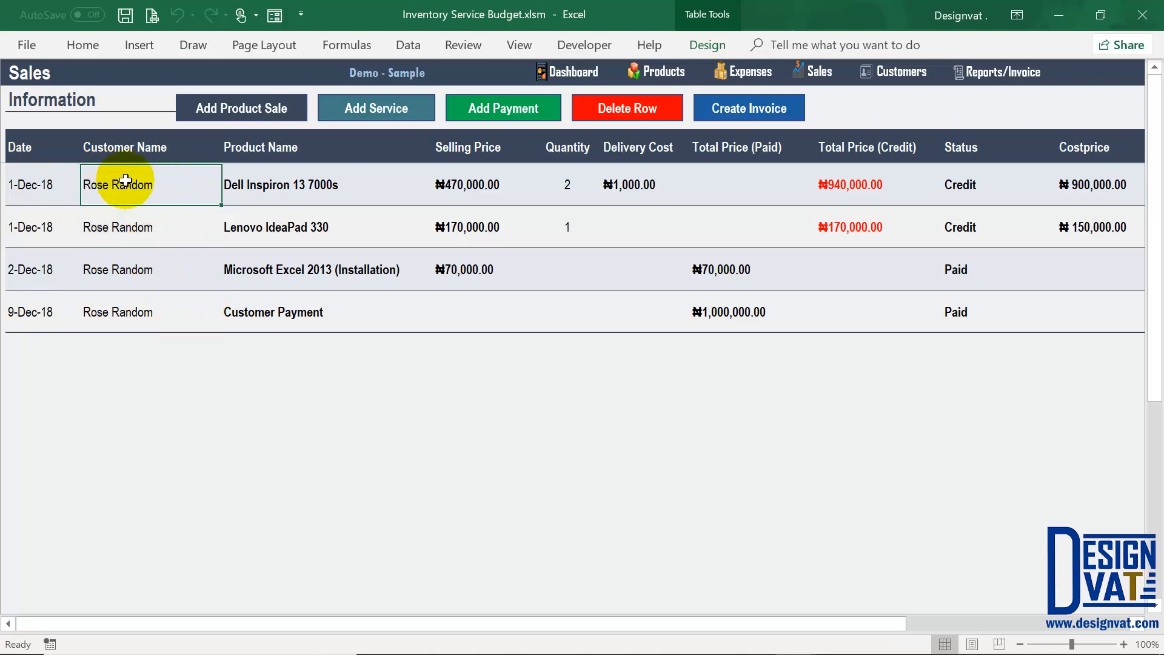
Step: Create the 1-Dec-18 invoice and check its sold-to details, item quantities and line totals
{"action": "left_click", "coordinate": [752, 107]}
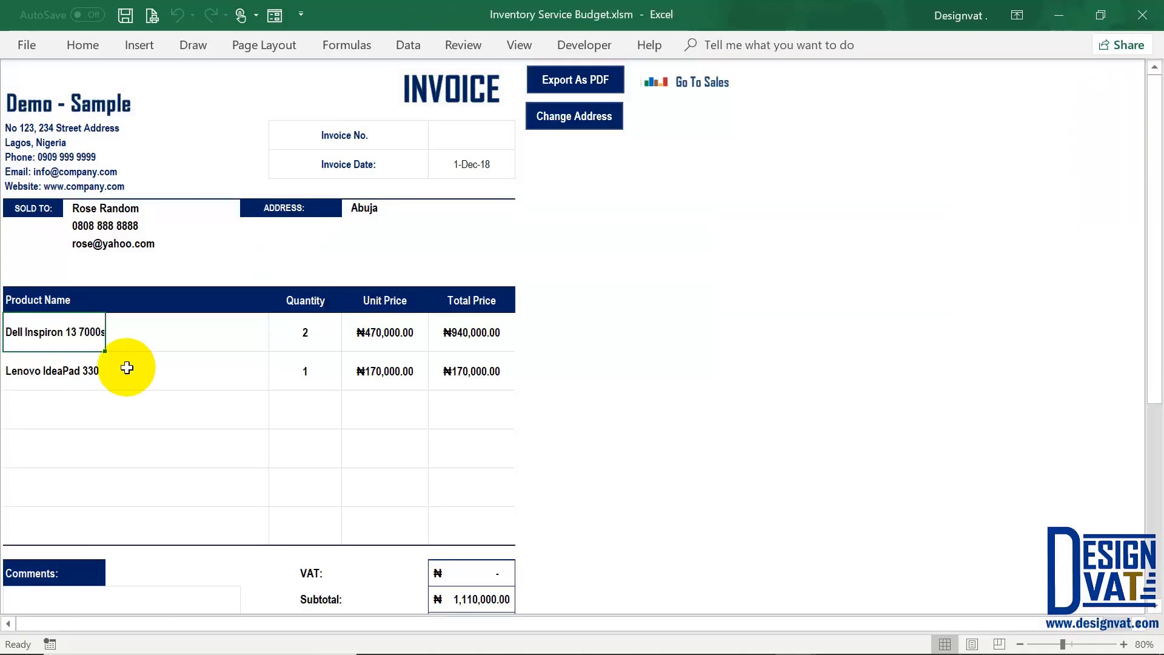
{"action": "left_click", "coordinate": [88, 444]}
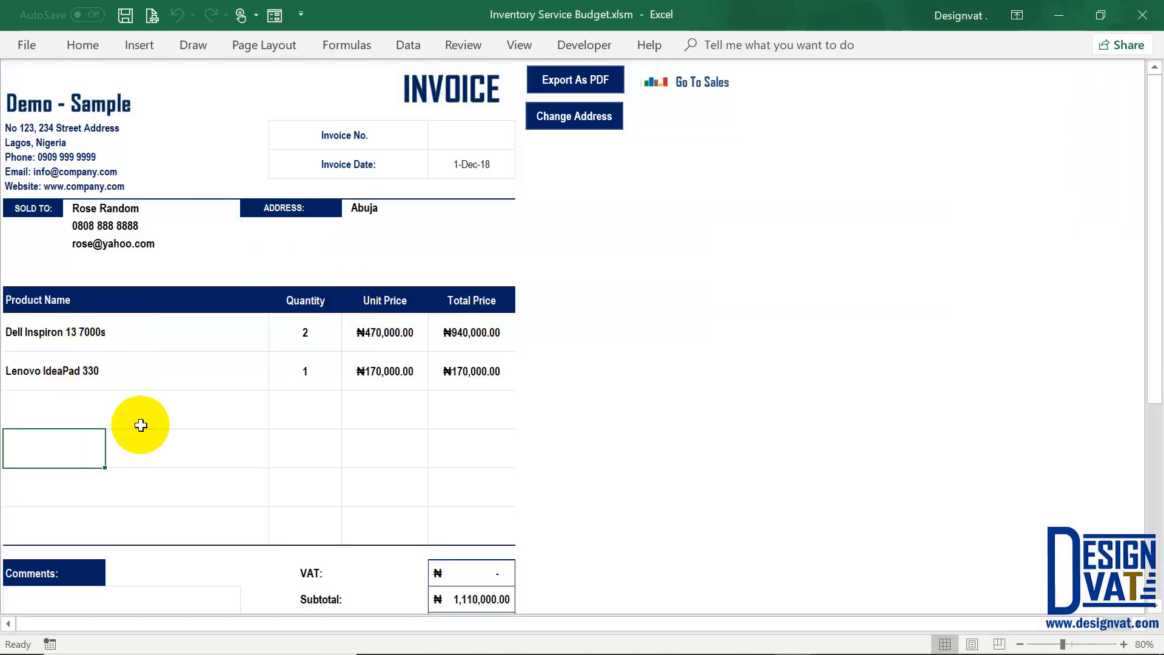
{"action": "left_click_drag", "start_coordinate": [149, 213], "coordinate": [148, 244]}
{"action": "left_click", "coordinate": [403, 220]}
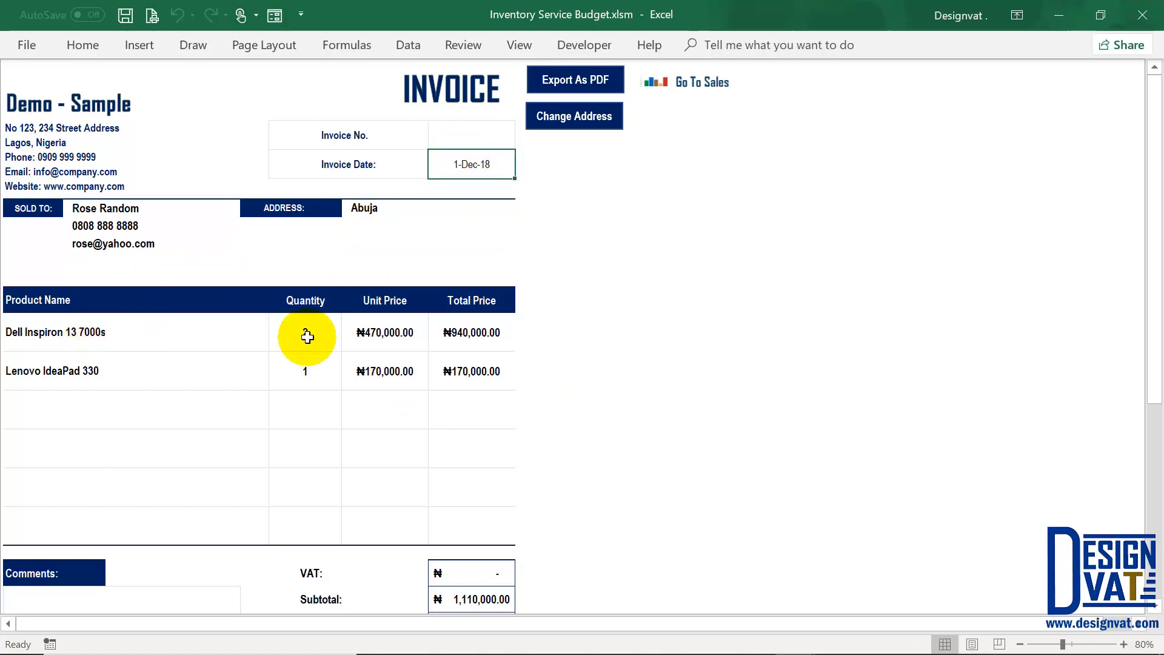
{"action": "left_click_drag", "start_coordinate": [305, 332], "coordinate": [305, 374]}
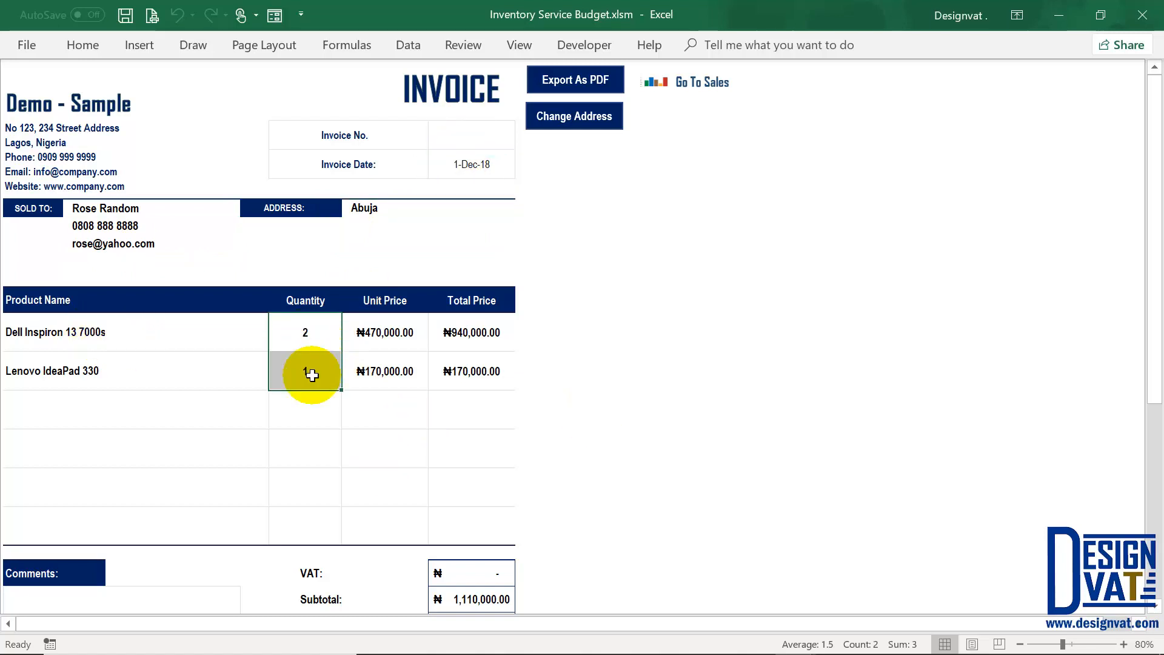
{"action": "left_click_drag", "start_coordinate": [485, 331], "coordinate": [479, 371]}
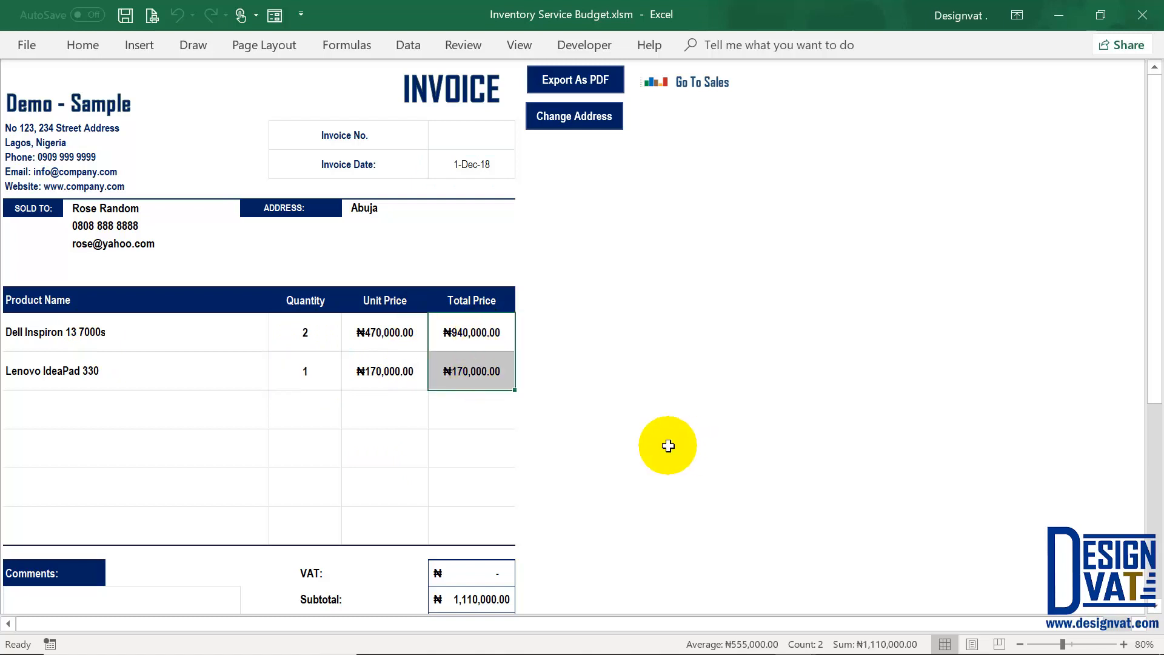
Step: Review VAT, subtotal, ₦1,000.00 delivery, ₦1,111,000.00 invoice total, comments and bank payment fields
{"action": "scroll", "coordinate": [668, 445], "scroll_direction": "down", "scroll_amount": 2}
{"action": "left_click", "coordinate": [446, 476]}
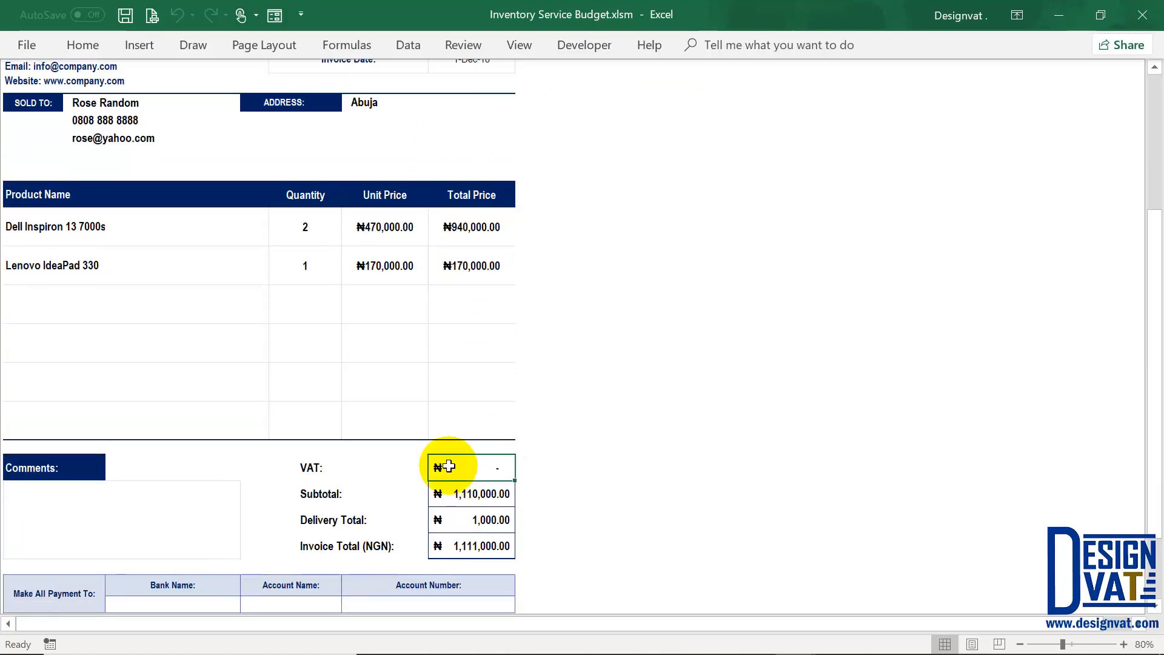
{"action": "left_click", "coordinate": [470, 494]}
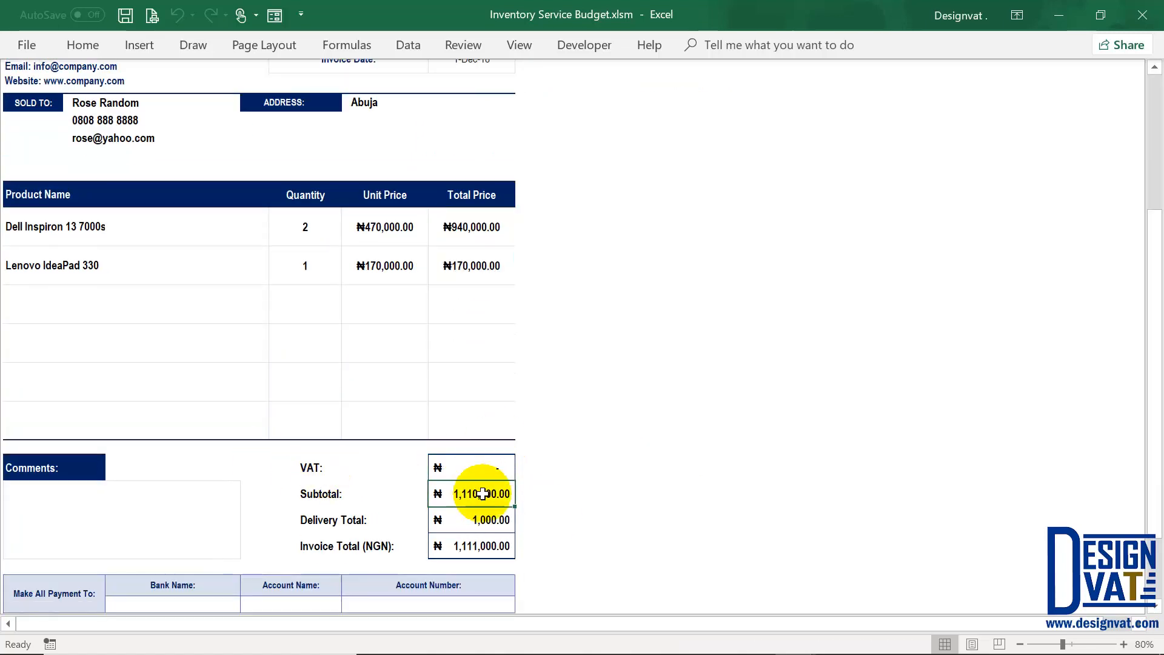
{"action": "left_click", "coordinate": [479, 520]}
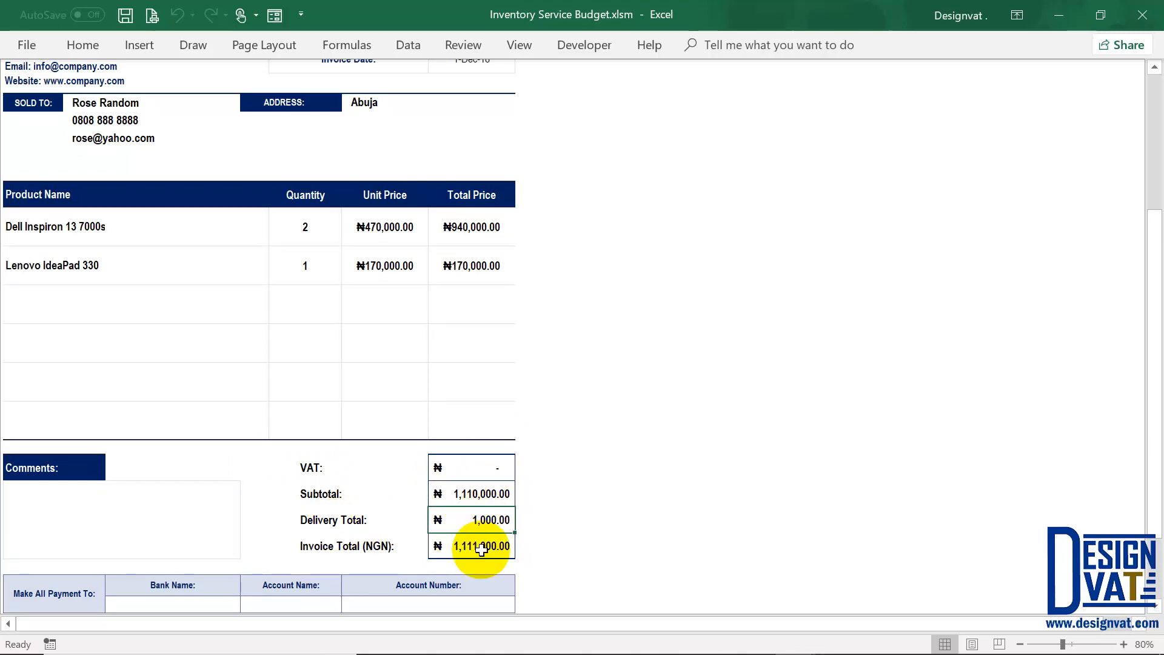
{"action": "left_click", "coordinate": [483, 547]}
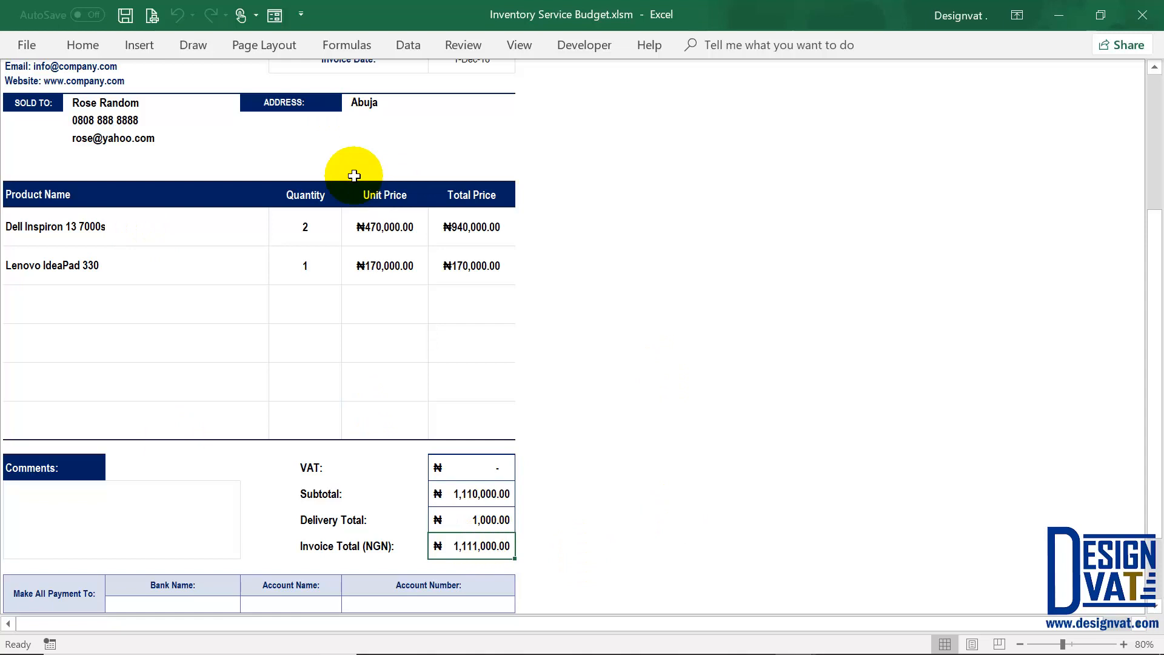
{"action": "scroll", "coordinate": [109, 436], "scroll_direction": "down", "scroll_amount": 1}
{"action": "left_click", "coordinate": [91, 479]}
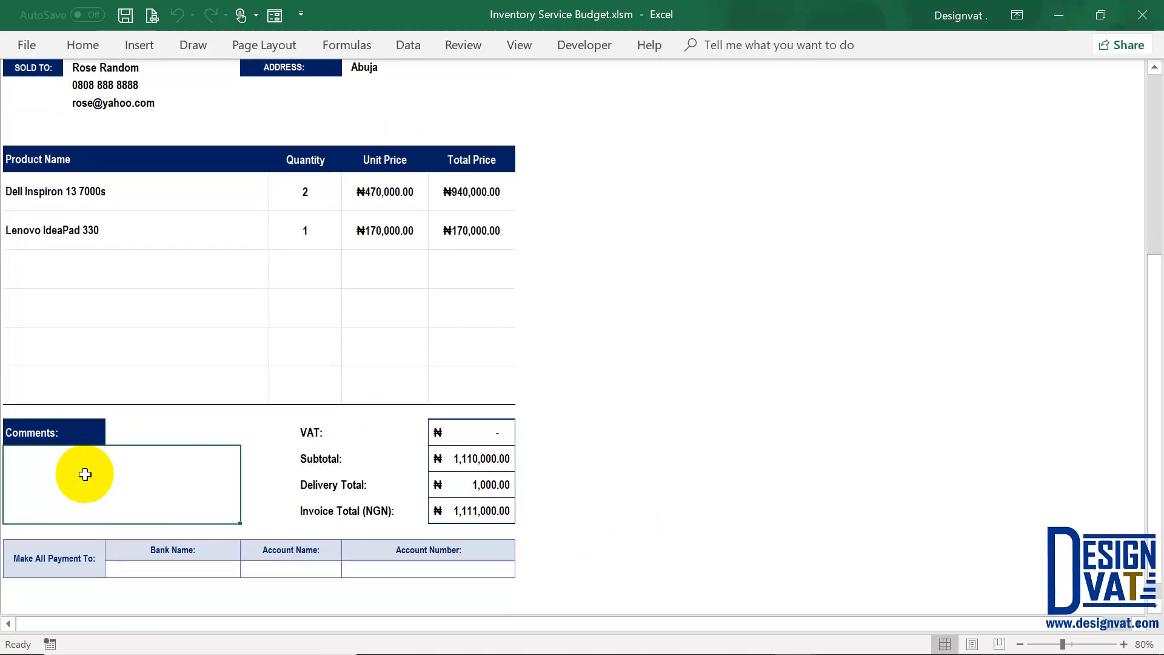
{"action": "left_click_drag", "start_coordinate": [194, 567], "coordinate": [428, 569]}
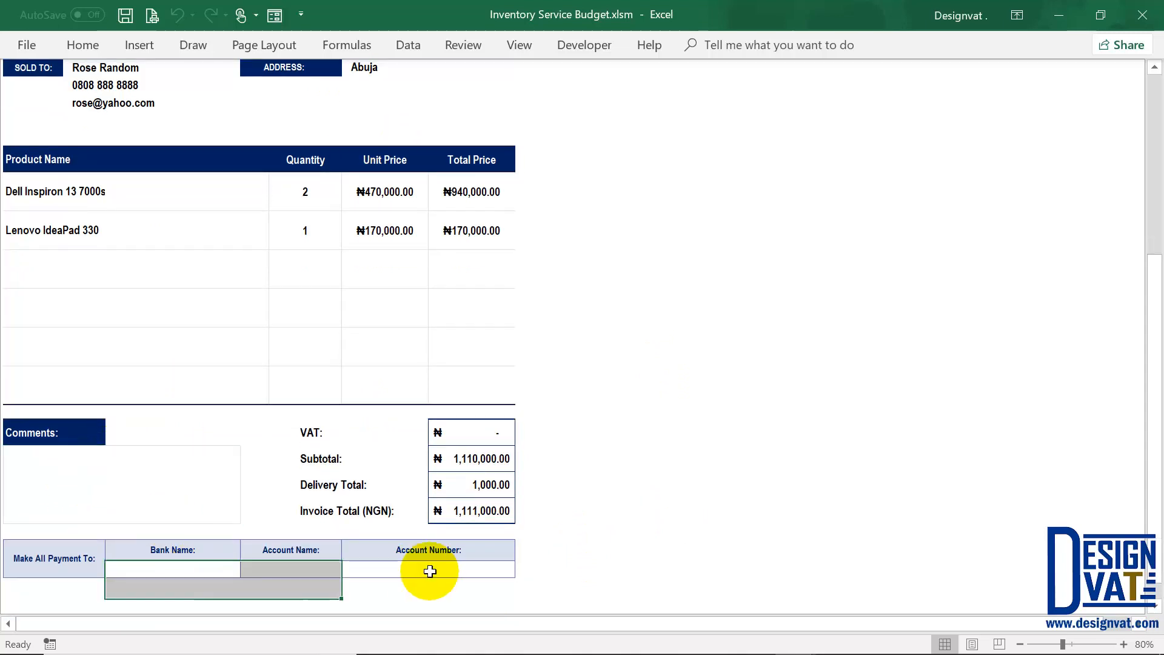
{"action": "left_click", "coordinate": [202, 569]}
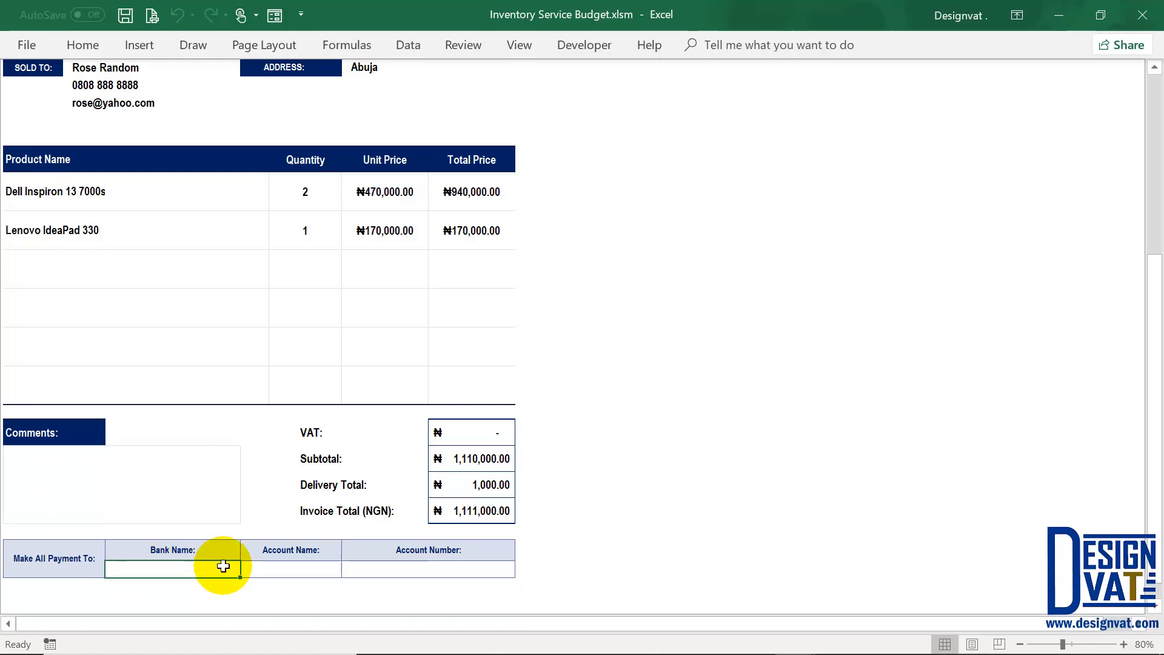
{"action": "key", "text": "Tab"}
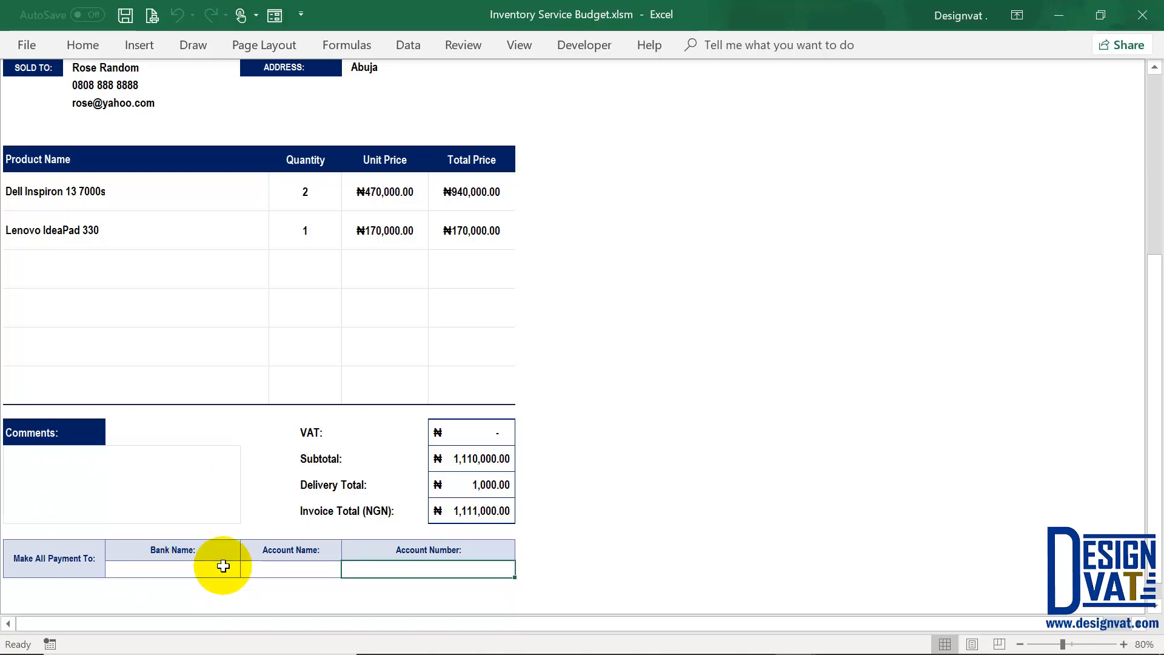
{"action": "scroll", "coordinate": [223, 565], "scroll_direction": "up", "scroll_amount": 3}
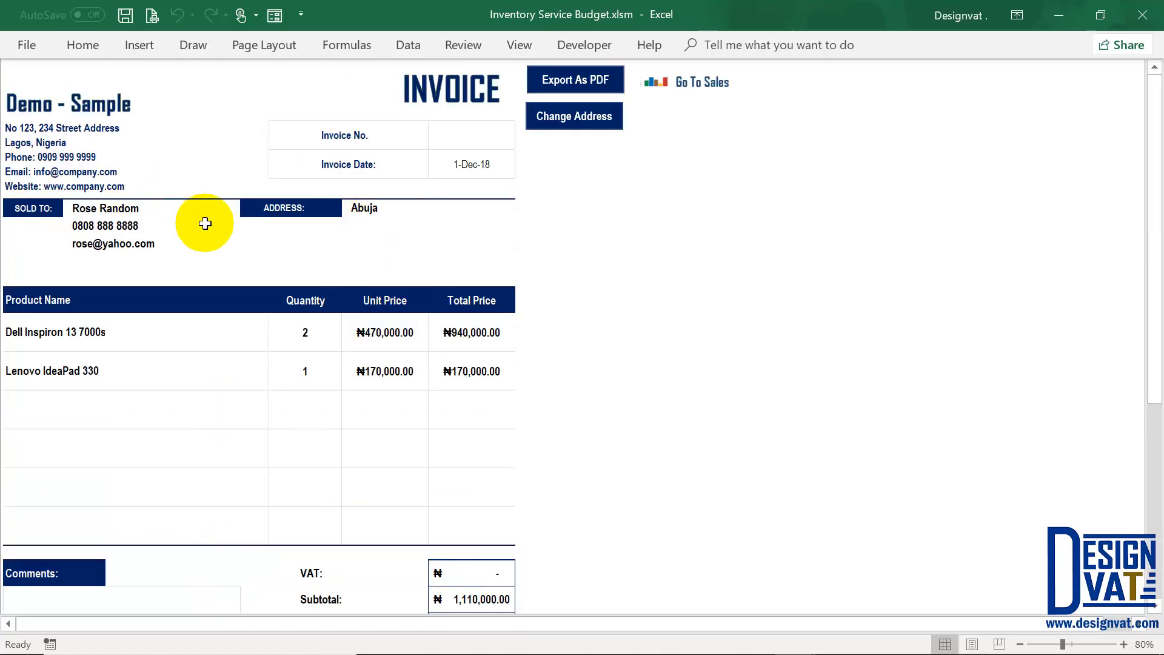
Step: Create an invoice for the 2-Dec-18 installation sale and check its customer and product
{"action": "left_click", "coordinate": [703, 80]}
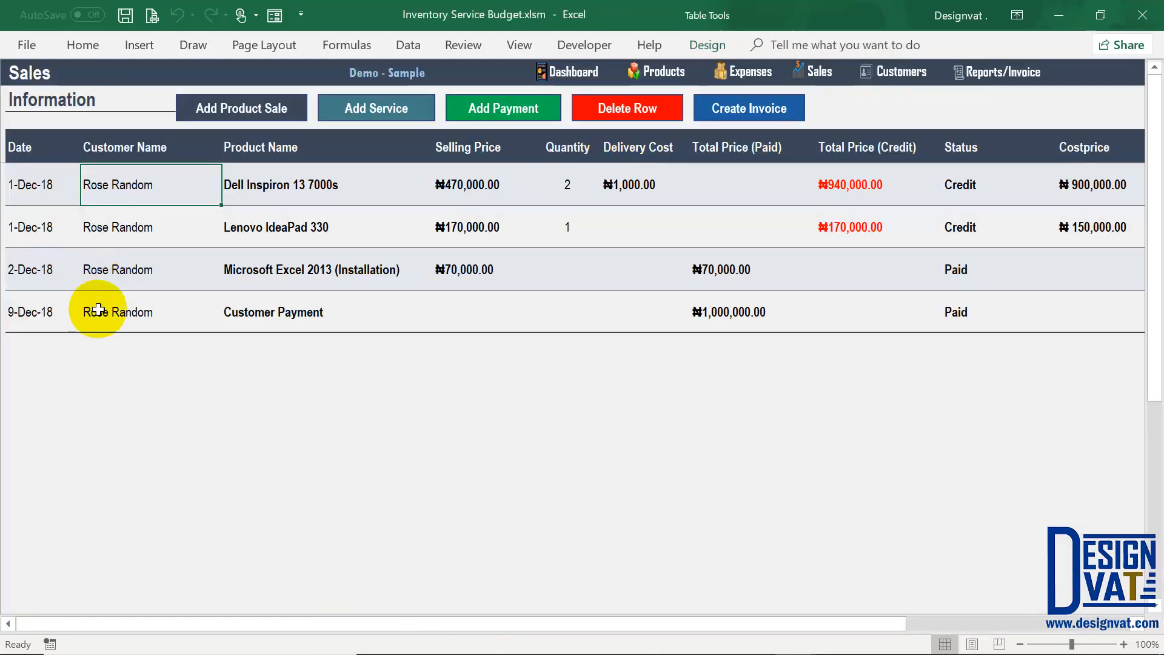
{"action": "left_click", "coordinate": [95, 272]}
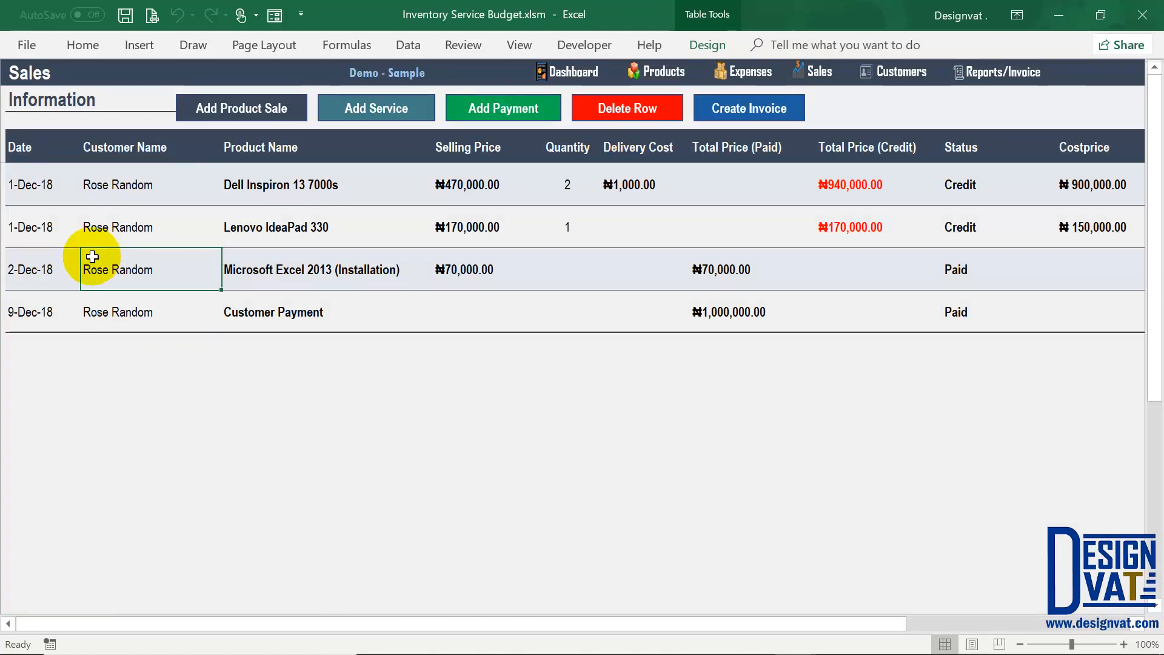
{"action": "left_click", "coordinate": [741, 110]}
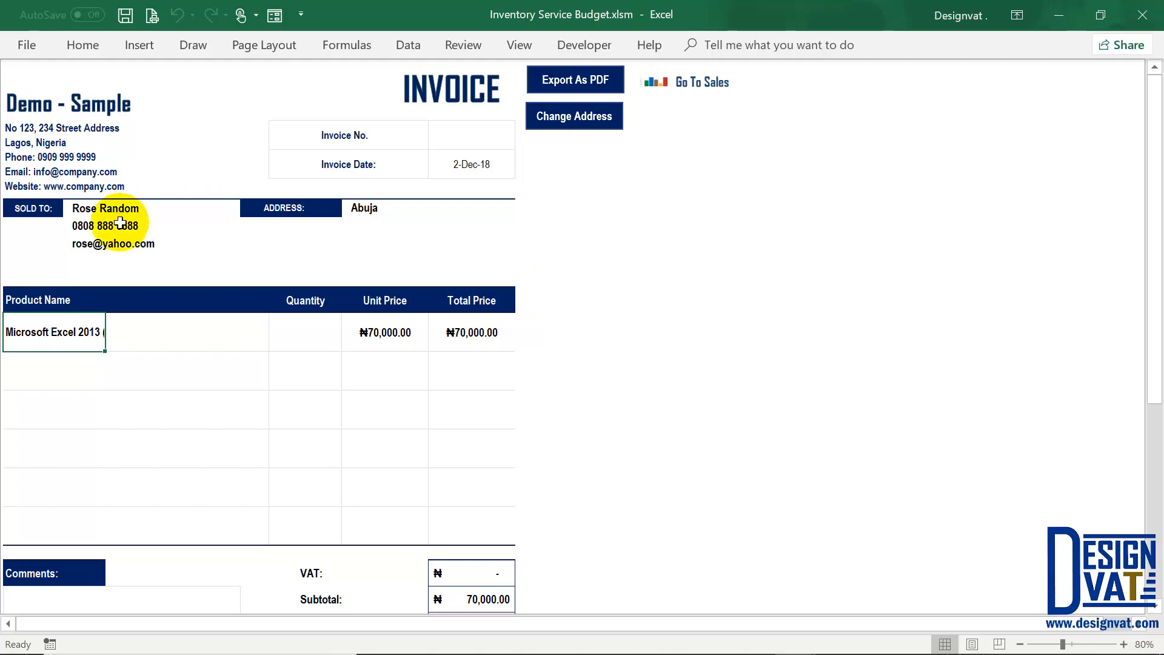
{"action": "left_click_drag", "start_coordinate": [120, 222], "coordinate": [112, 266]}
{"action": "left_click", "coordinate": [437, 208]}
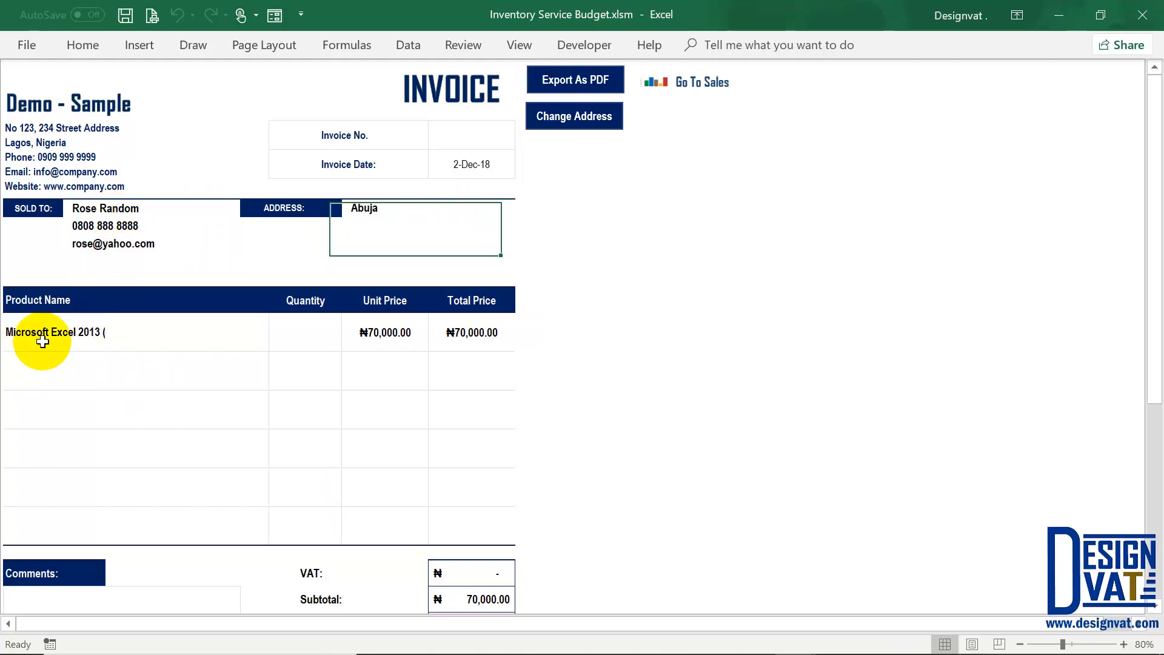
{"action": "left_click", "coordinate": [60, 332]}
Step: Check the ₦70,000.00 subtotal and invoice total, then return to the Sales sheet
{"action": "scroll", "coordinate": [288, 426], "scroll_direction": "down", "scroll_amount": 3}
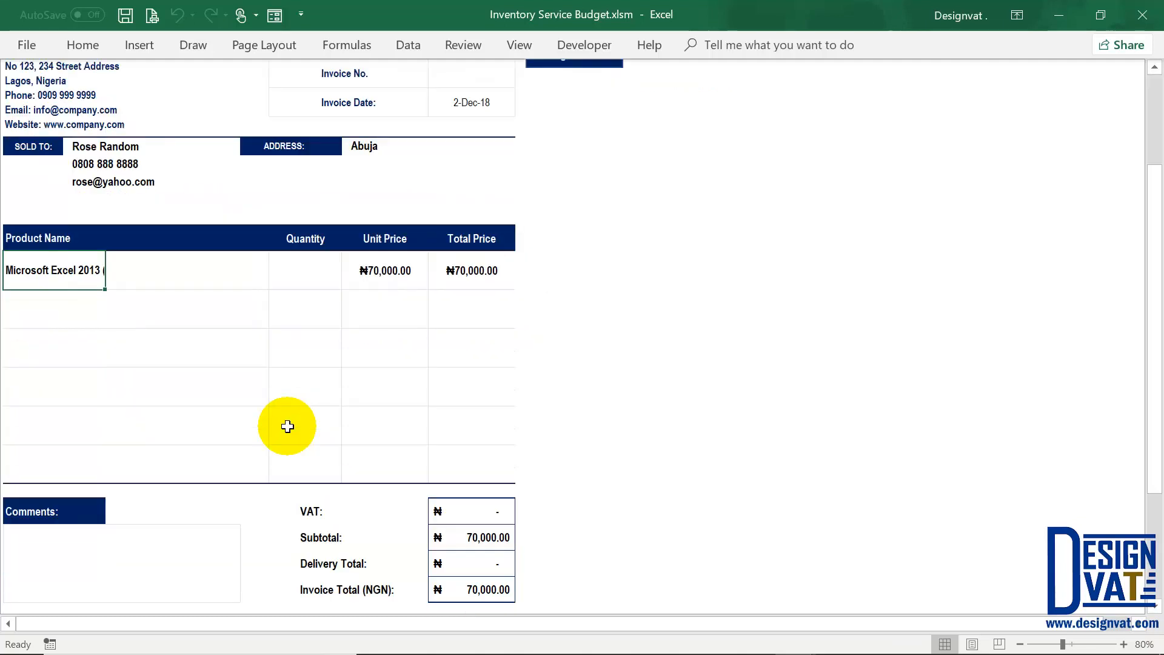
{"action": "left_click", "coordinate": [480, 493]}
{"action": "left_click", "coordinate": [479, 549]}
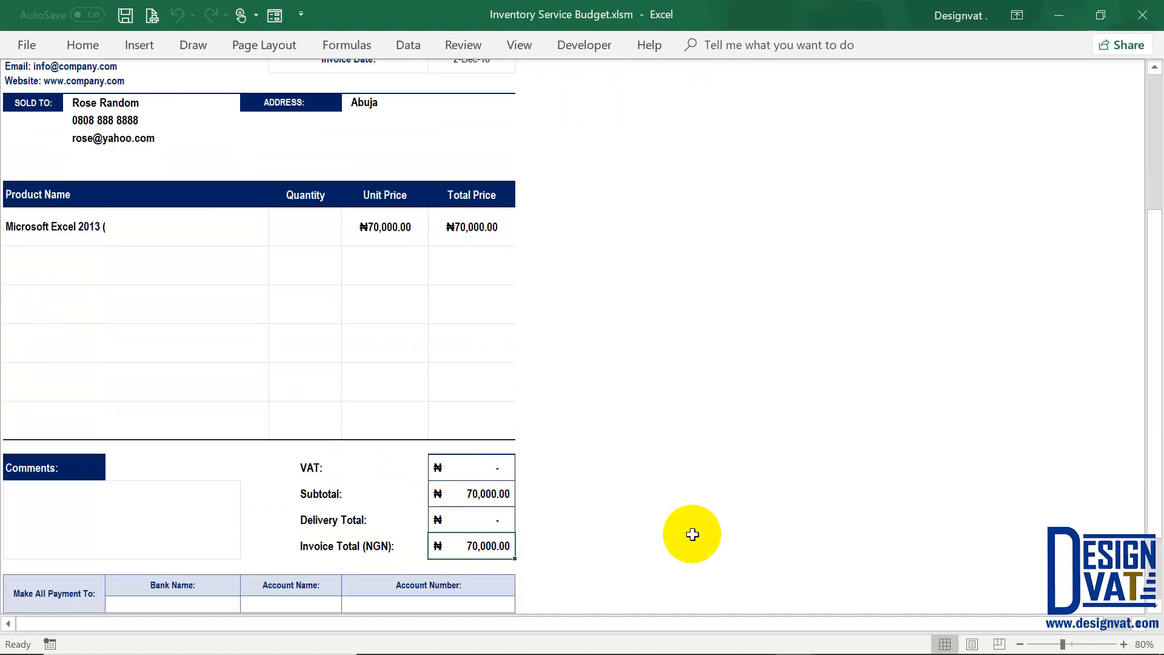
{"action": "scroll", "coordinate": [691, 524], "scroll_direction": "up", "scroll_amount": 3}
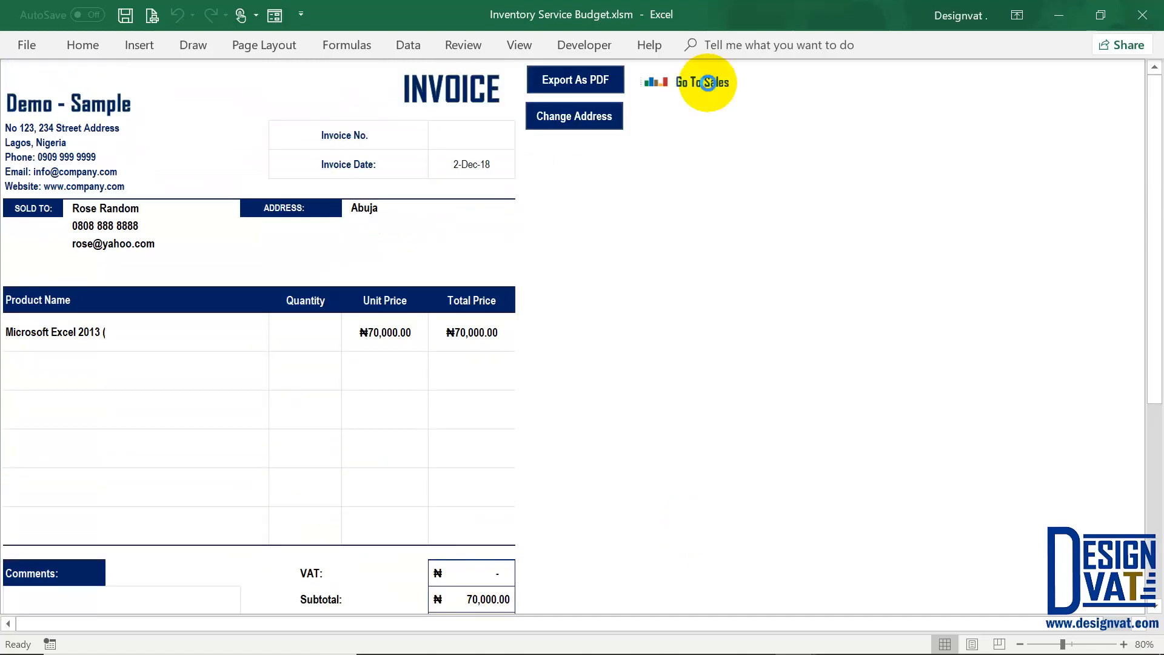
{"action": "left_click", "coordinate": [694, 77]}
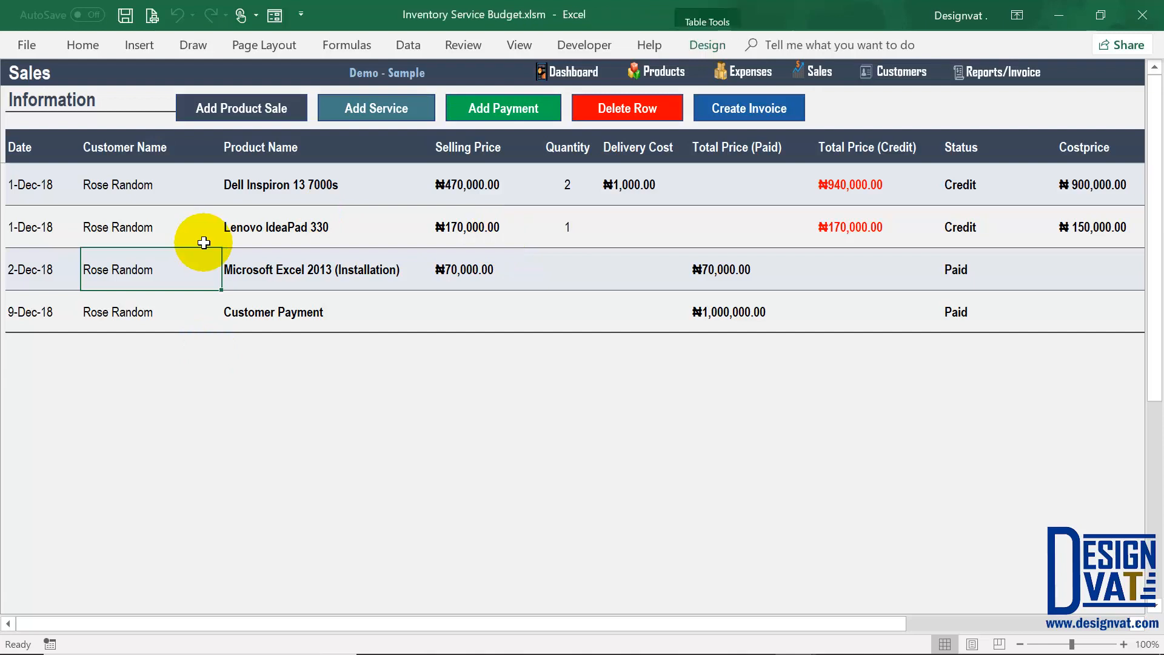
{"action": "left_click", "coordinate": [185, 195]}
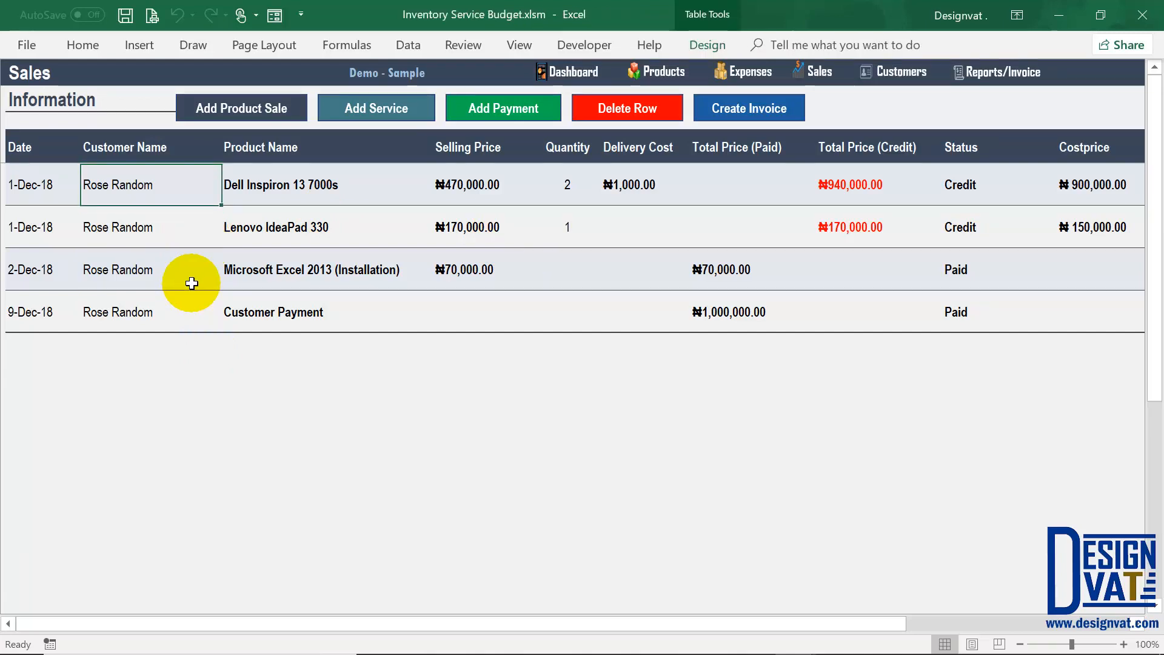
Step: Add a second customer with name, Lagos address, phone and e-mail, then check their balance
{"action": "left_click", "coordinate": [914, 71]}
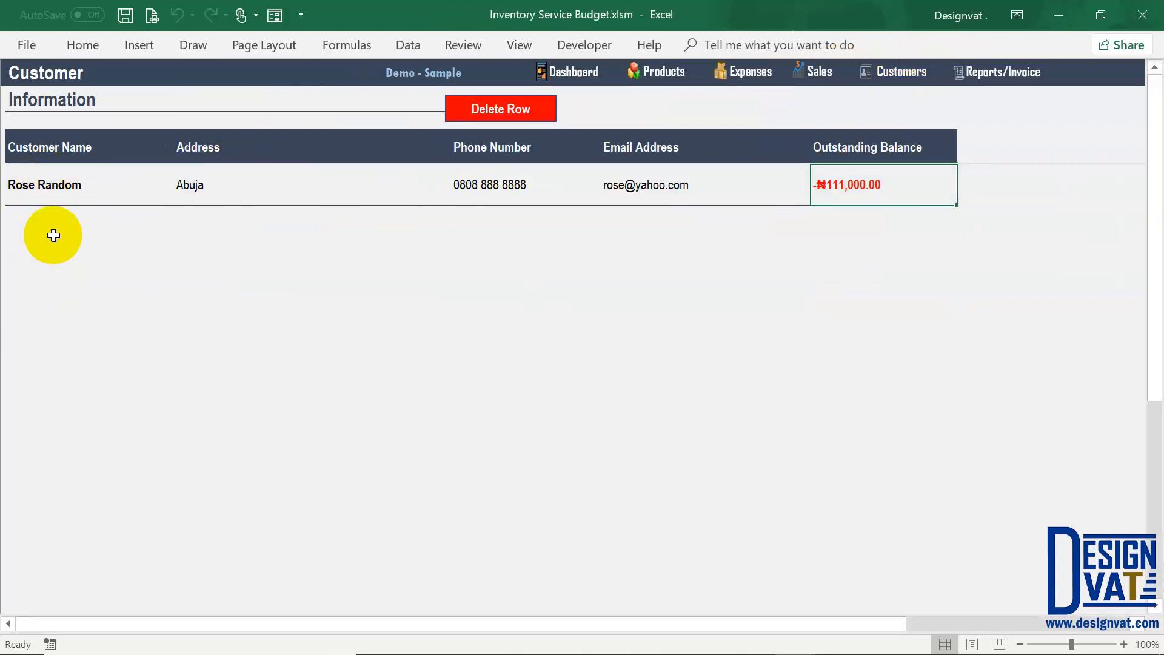
{"action": "left_click", "coordinate": [56, 226]}
{"action": "type", "text": "John Random"}
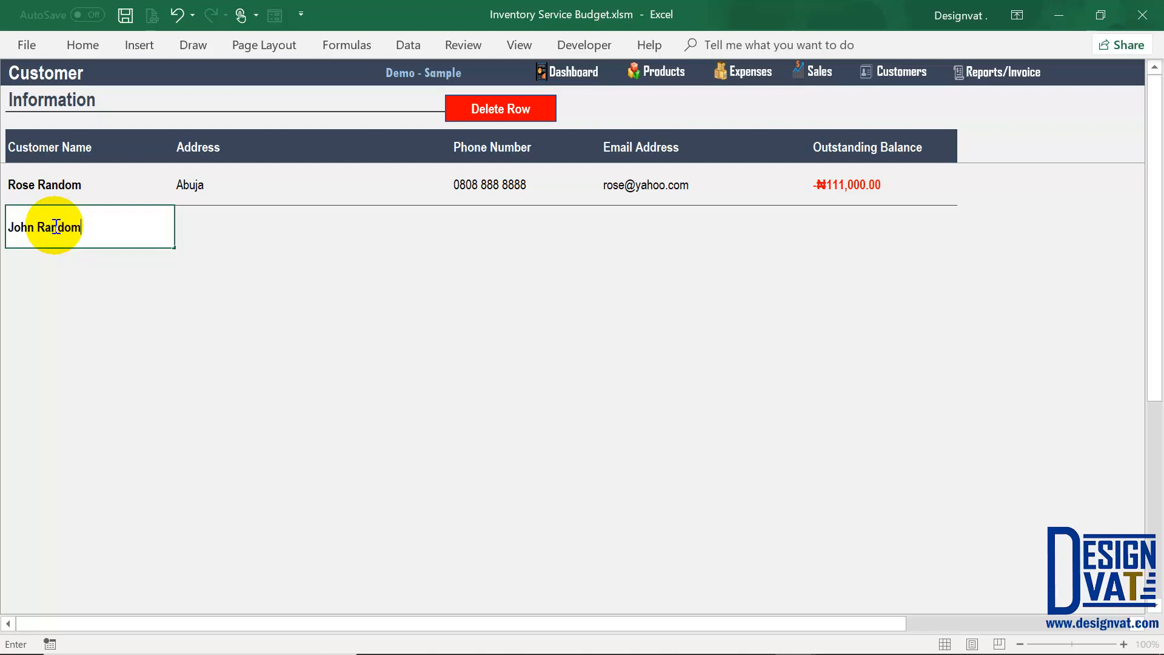
{"action": "key", "text": "Tab"}
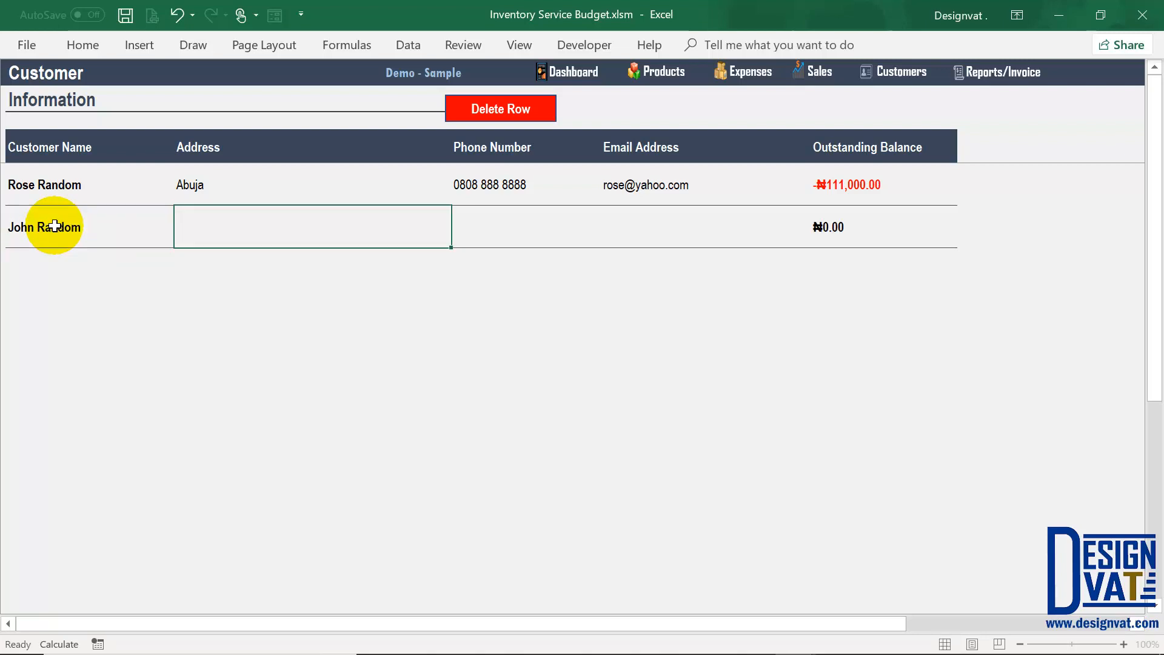
{"action": "key", "text": "Tab"}
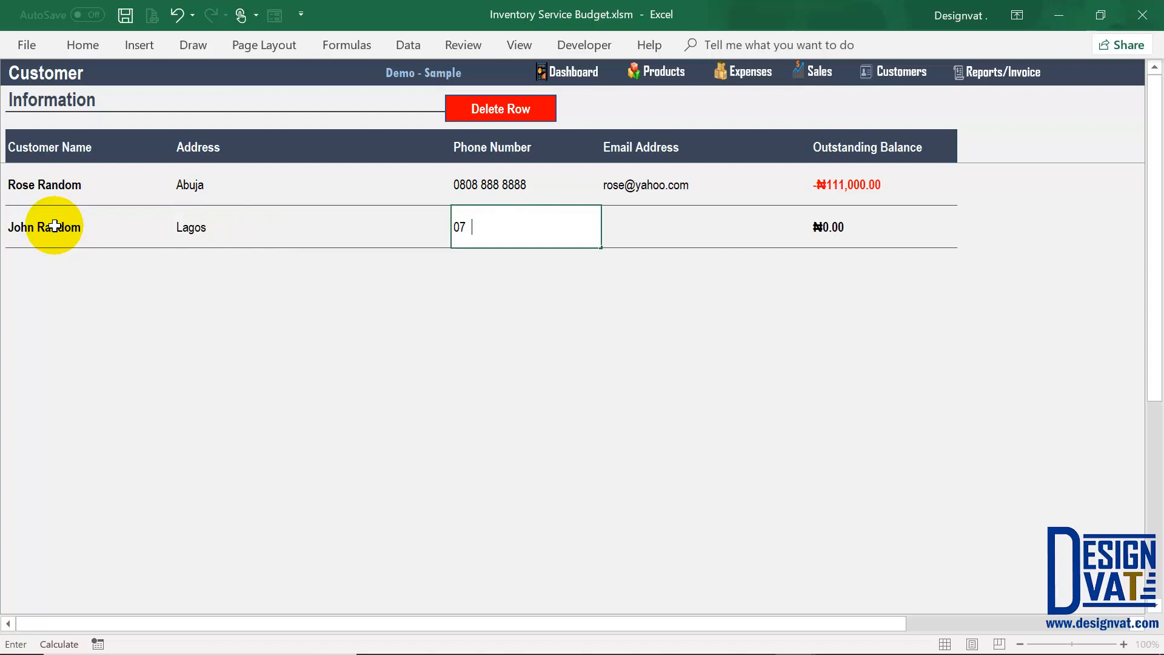
{"action": "key", "text": "Tab"}
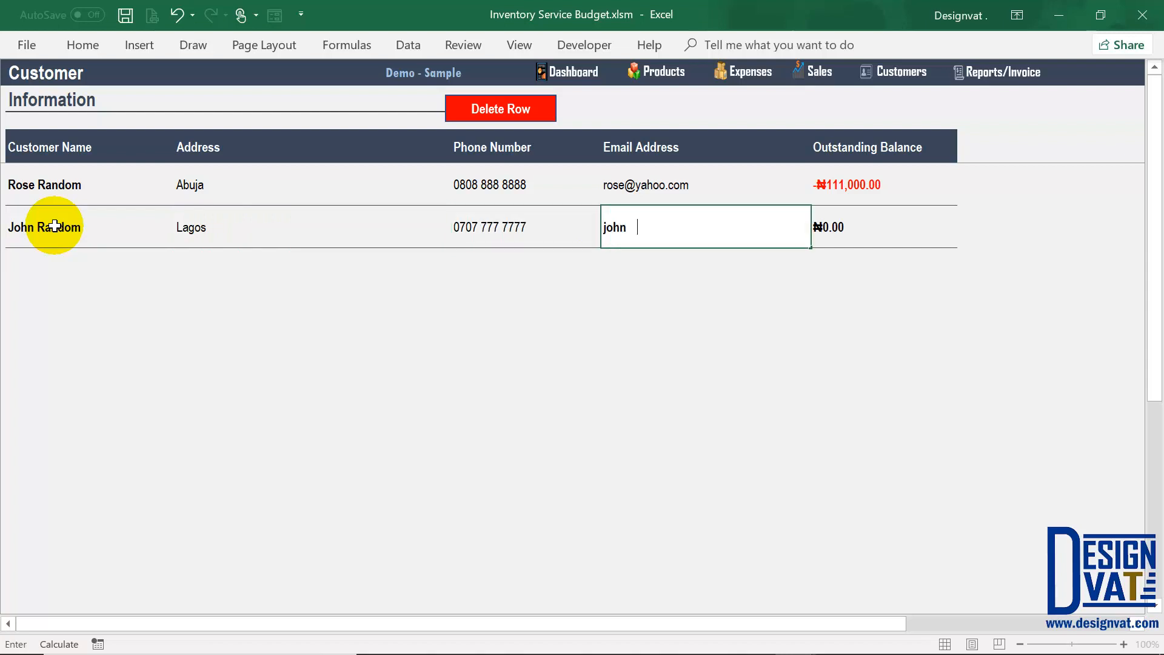
{"action": "key", "text": "Tab"}
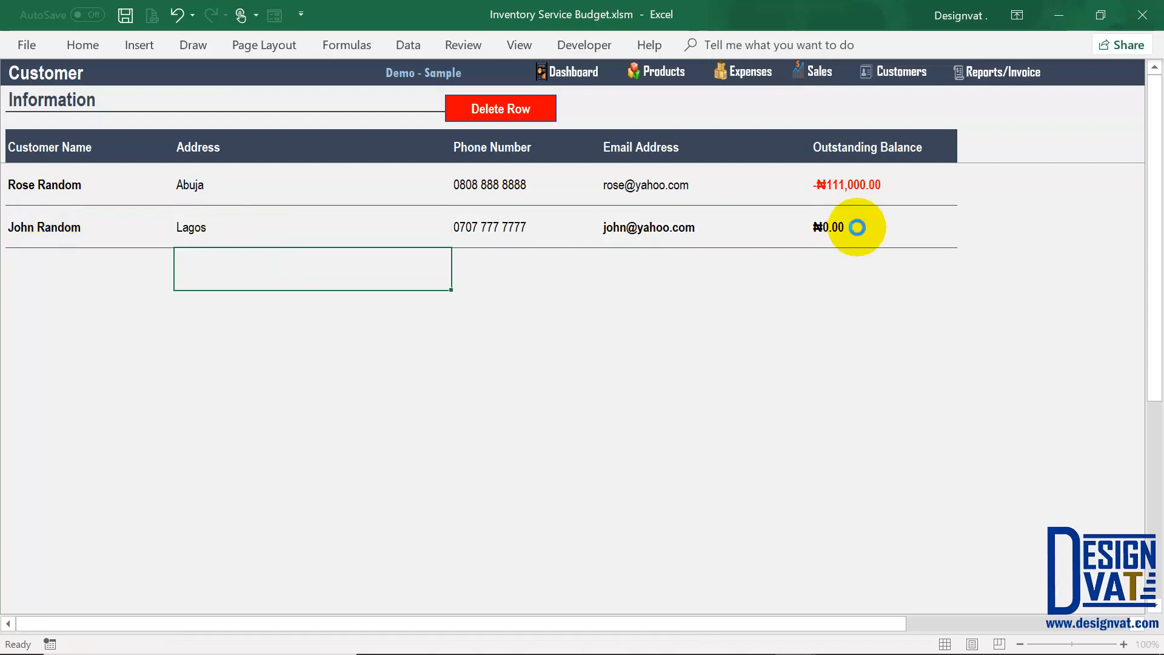
{"action": "left_click", "coordinate": [856, 226]}
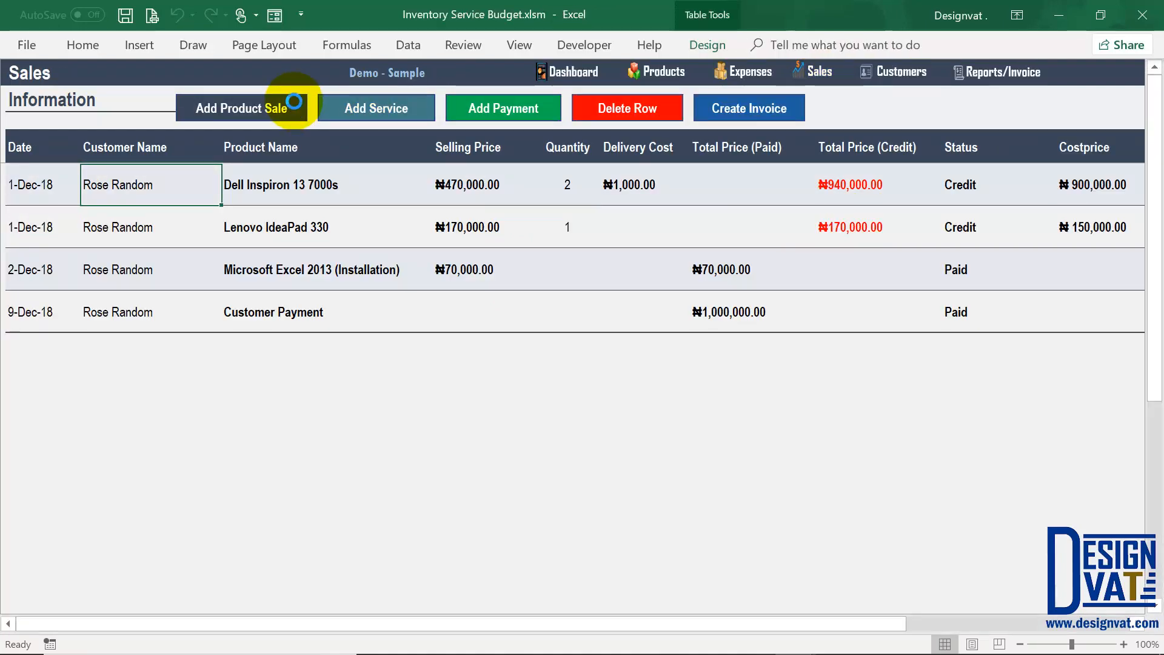
Step: Open and cancel the Add Product Sale form, then go to the Reports dashboard
{"action": "left_click", "coordinate": [291, 105]}
{"action": "left_click", "coordinate": [431, 114]}
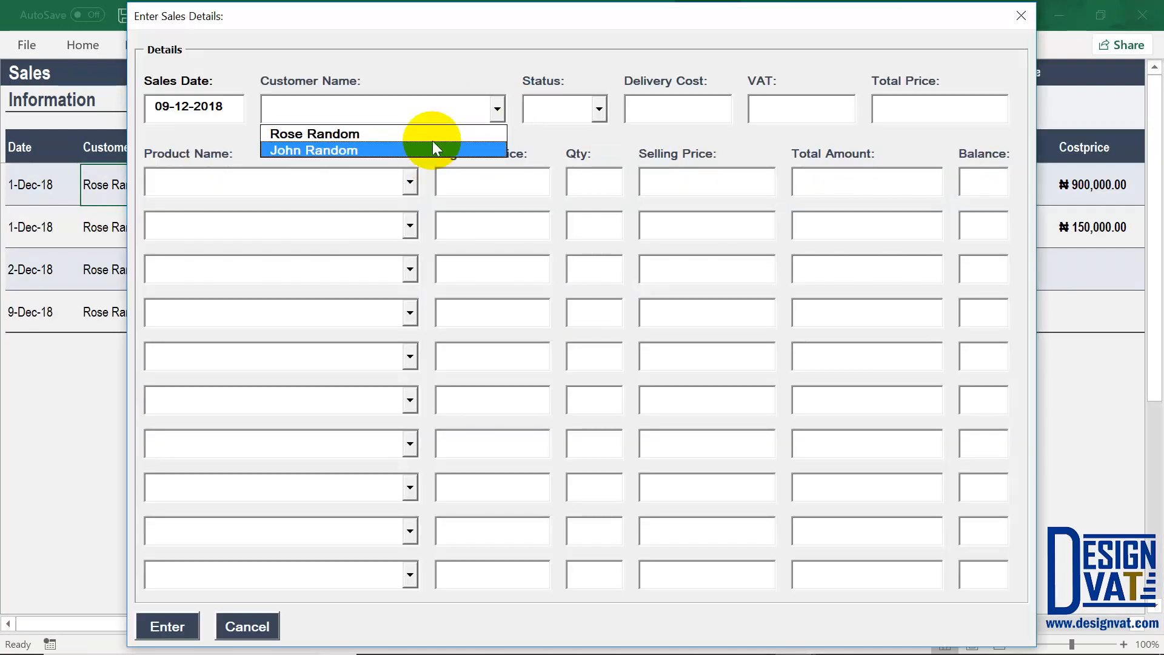
{"action": "left_click", "coordinate": [247, 627]}
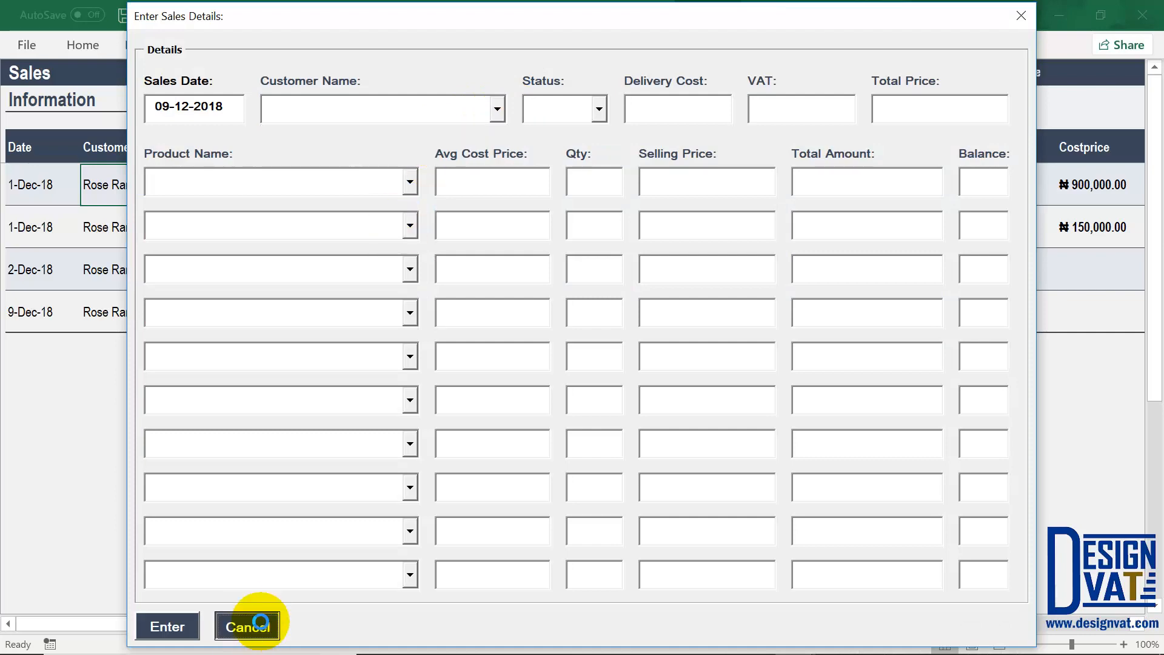
{"action": "left_click", "coordinate": [991, 77]}
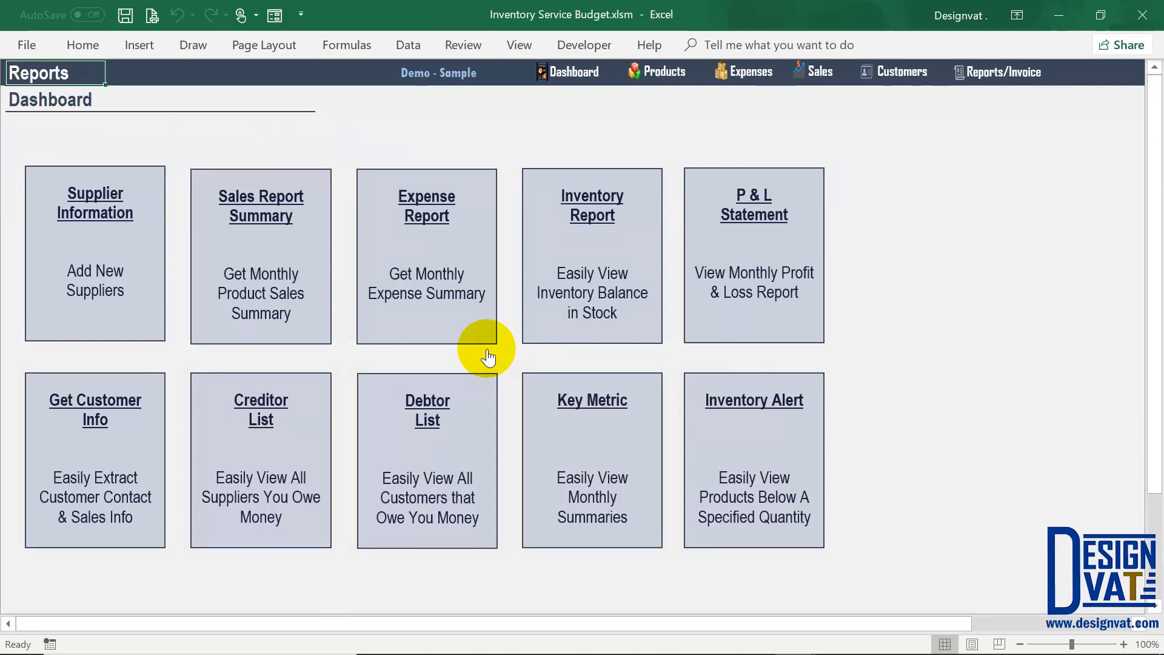
{"action": "left_click", "coordinate": [464, 320]}
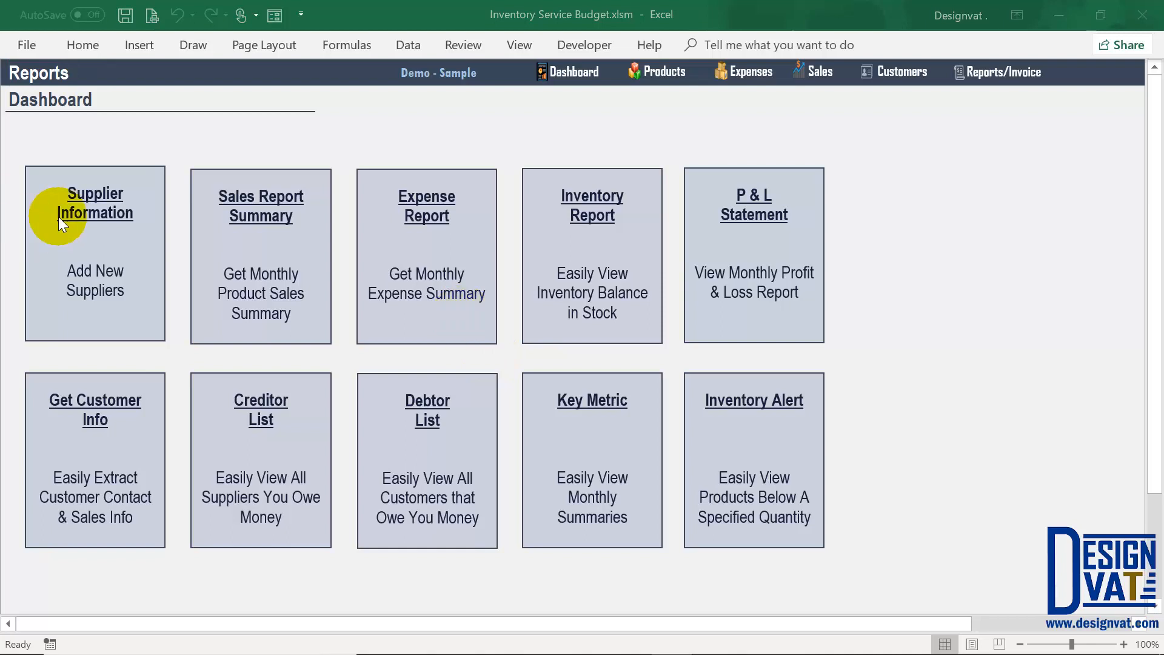
{"action": "left_click", "coordinate": [93, 271]}
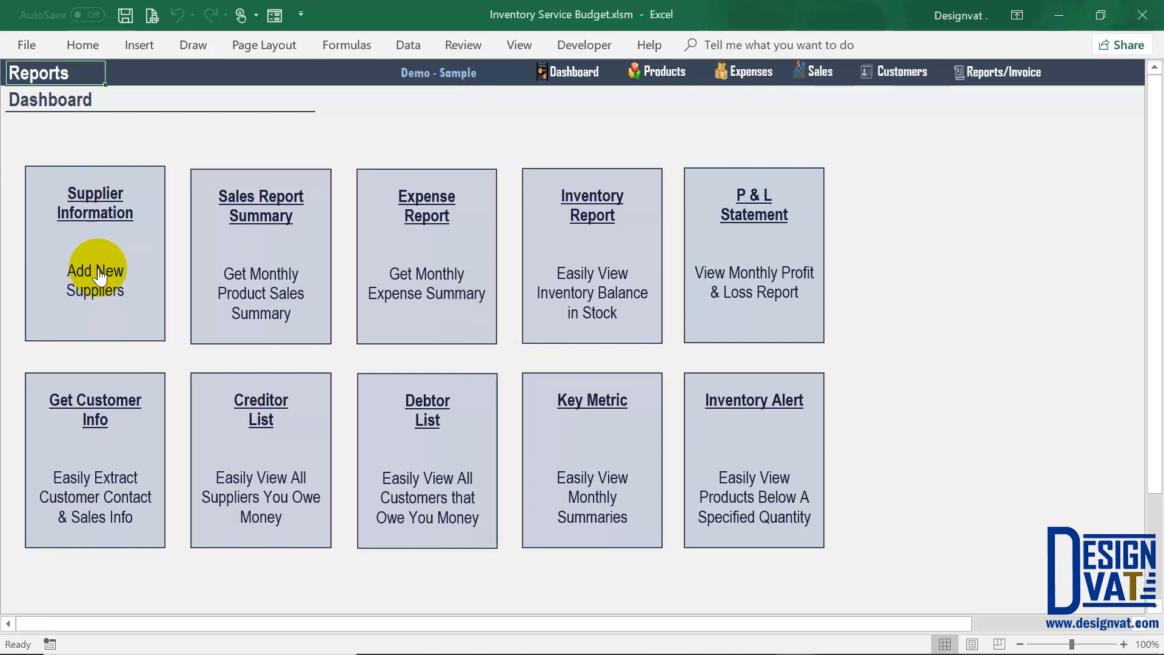
{"action": "left_click", "coordinate": [92, 282]}
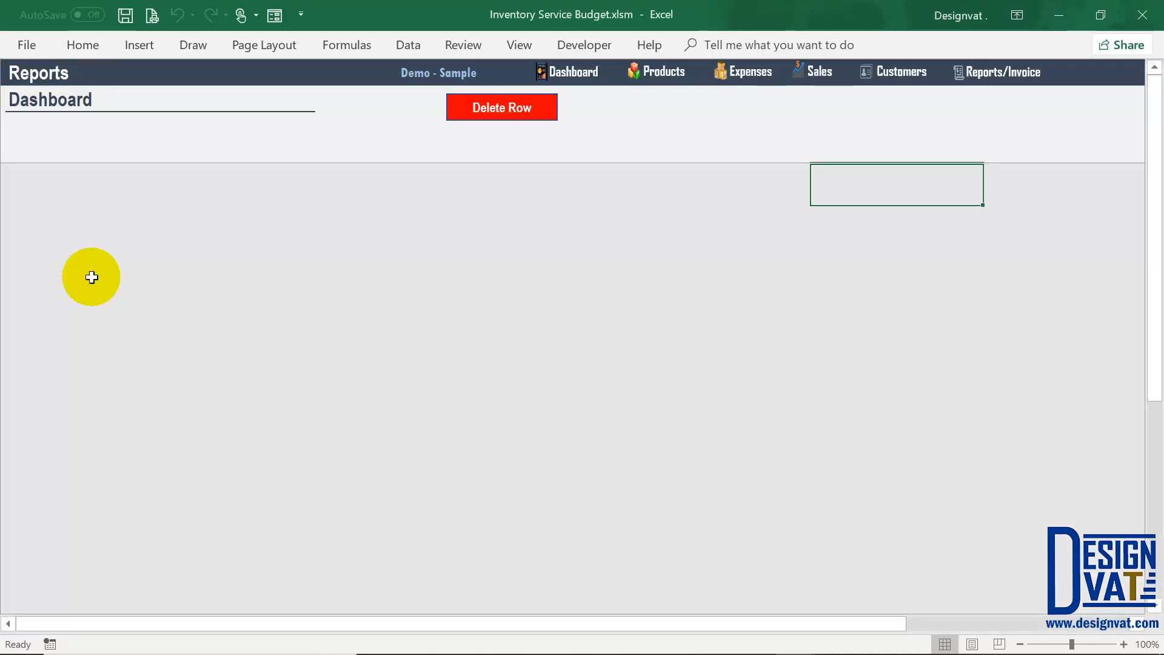
{"action": "left_click", "coordinate": [73, 182]}
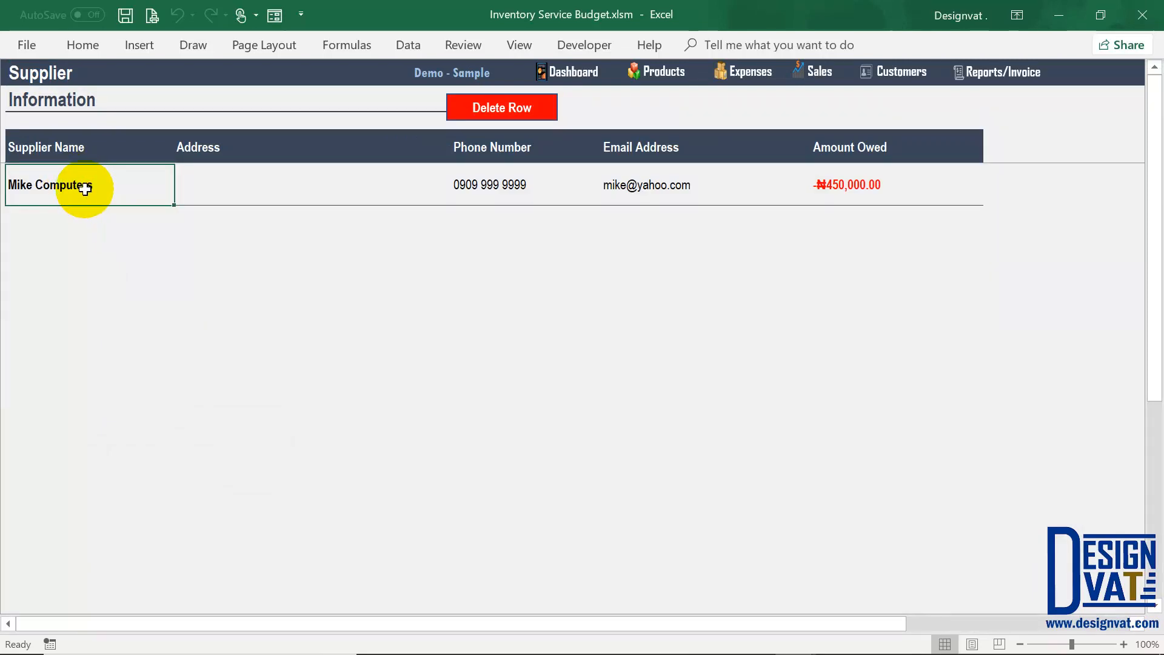
{"action": "left_click", "coordinate": [1000, 70]}
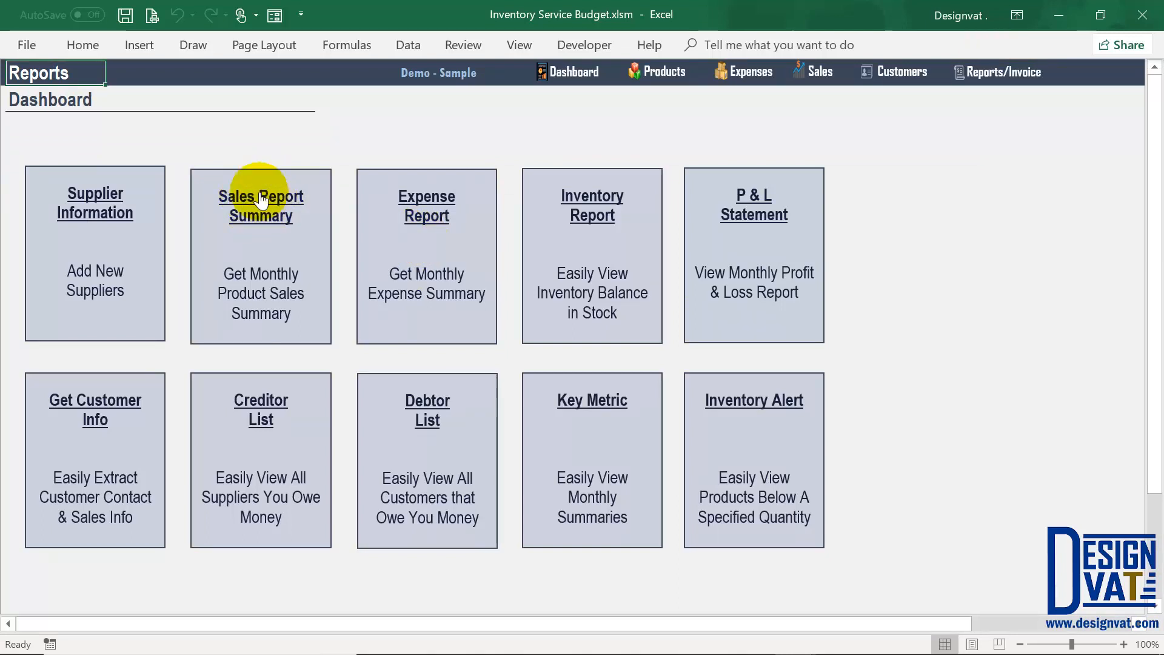
{"action": "left_click", "coordinate": [818, 73]}
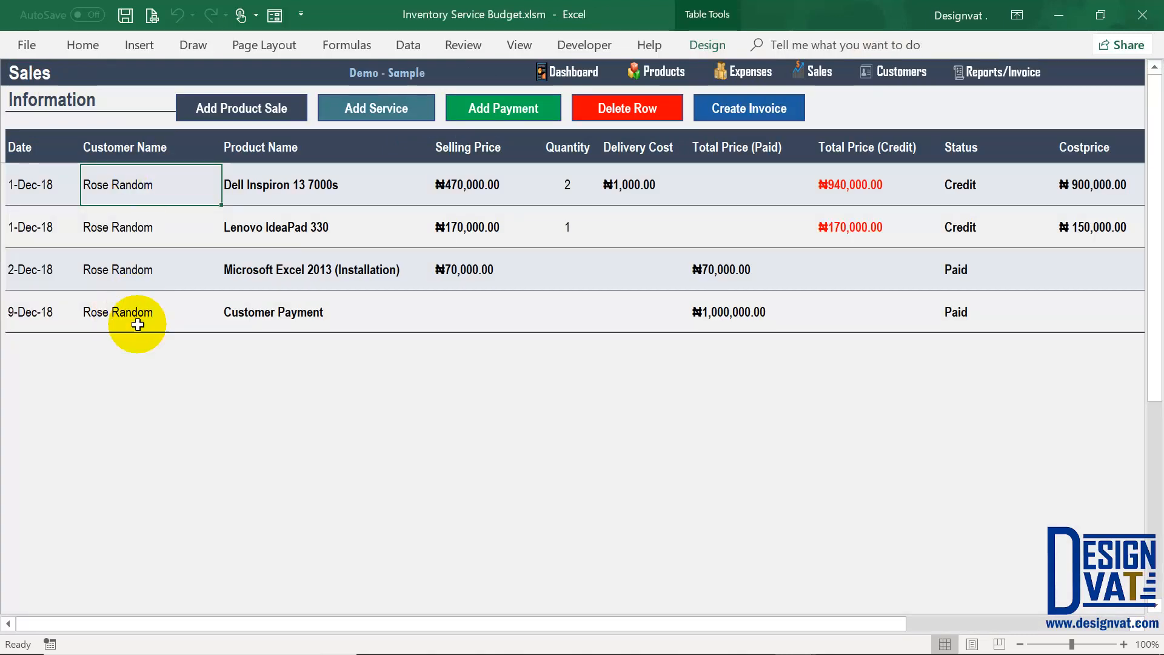
{"action": "left_click_drag", "start_coordinate": [30, 184], "coordinate": [29, 296]}
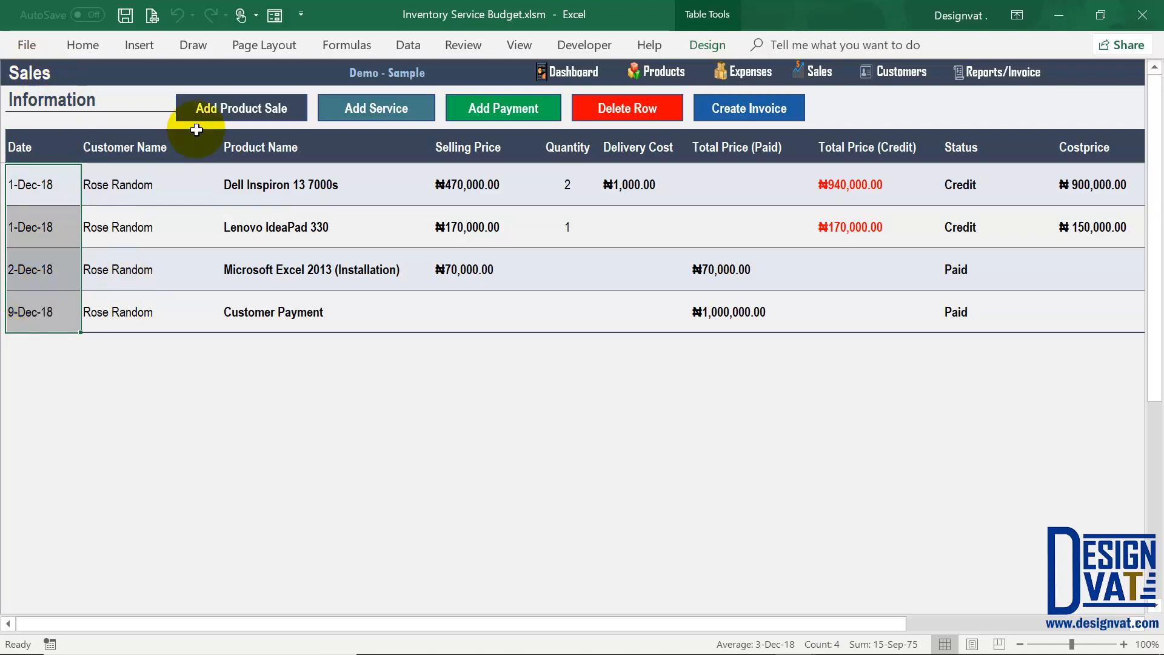
{"action": "left_click", "coordinate": [1006, 73]}
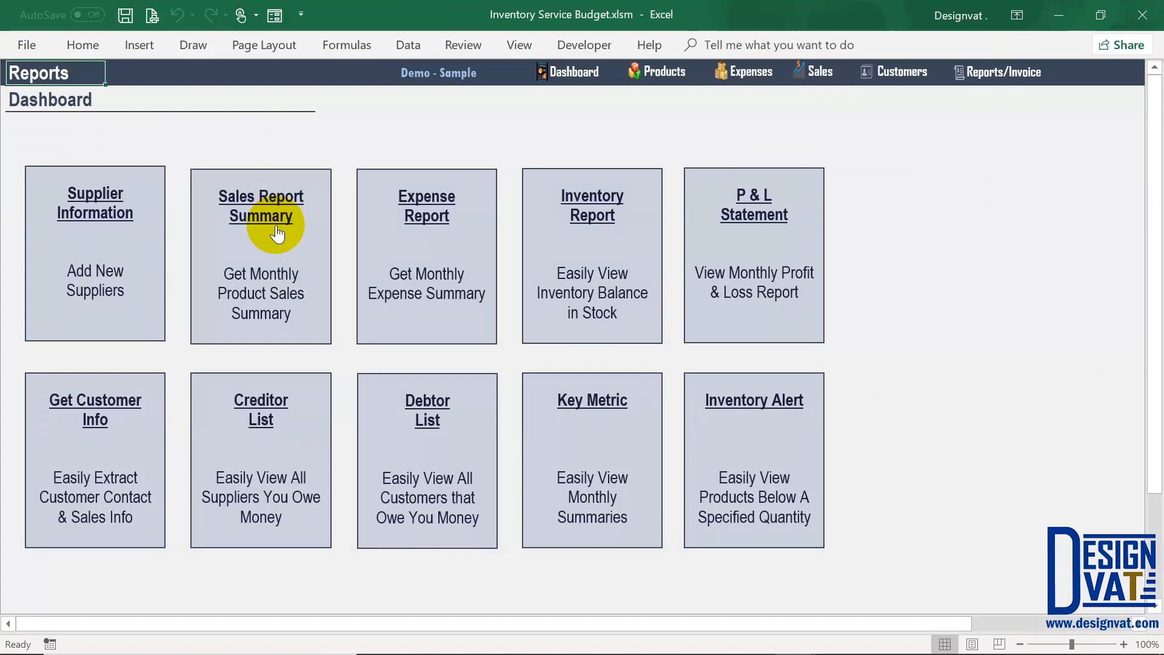
Step: Open the Monthly Sales Breakdown, leaving the year and month filters on (All)
{"action": "left_click", "coordinate": [269, 242]}
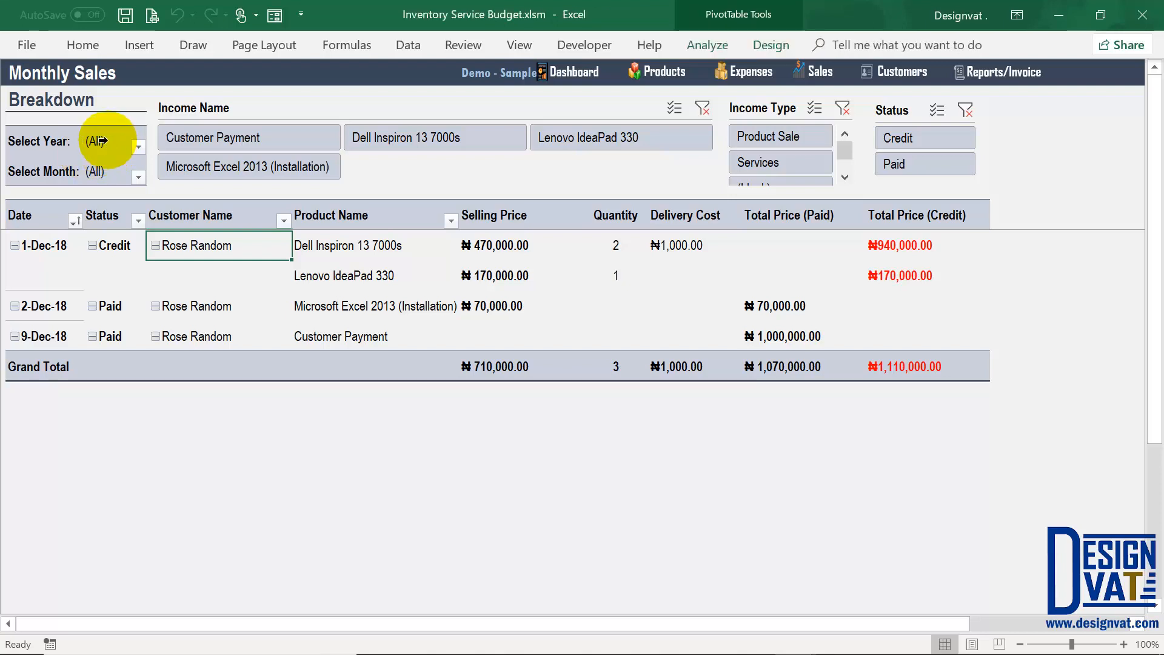
{"action": "left_click", "coordinate": [102, 141]}
{"action": "left_click", "coordinate": [115, 143]}
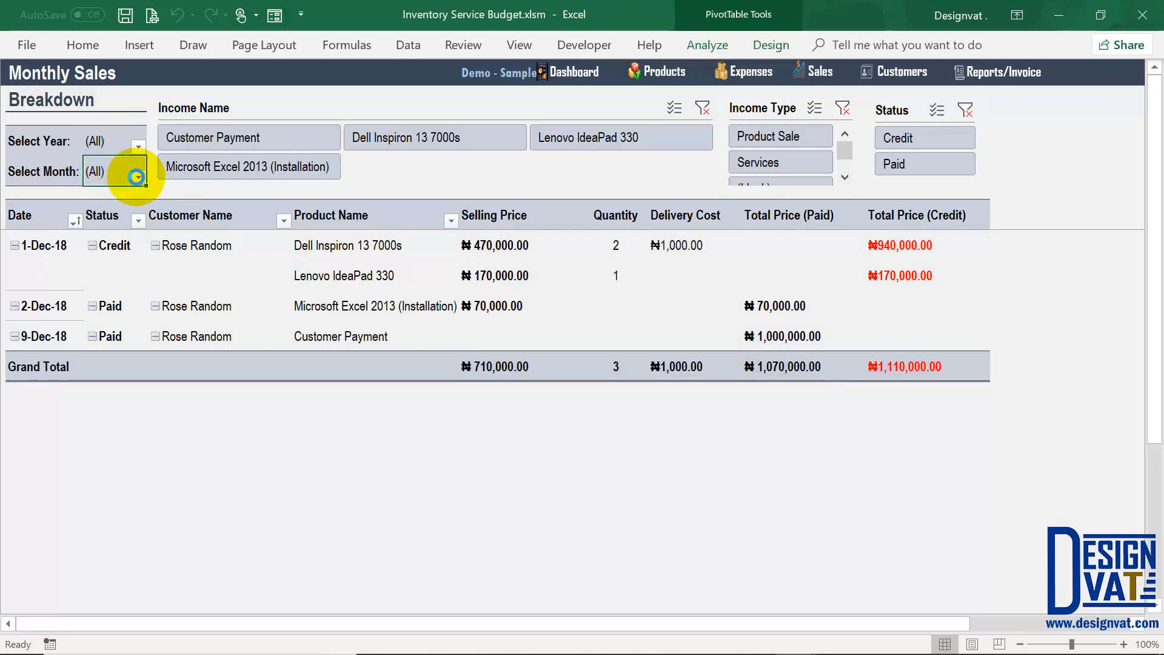
{"action": "left_click", "coordinate": [138, 176]}
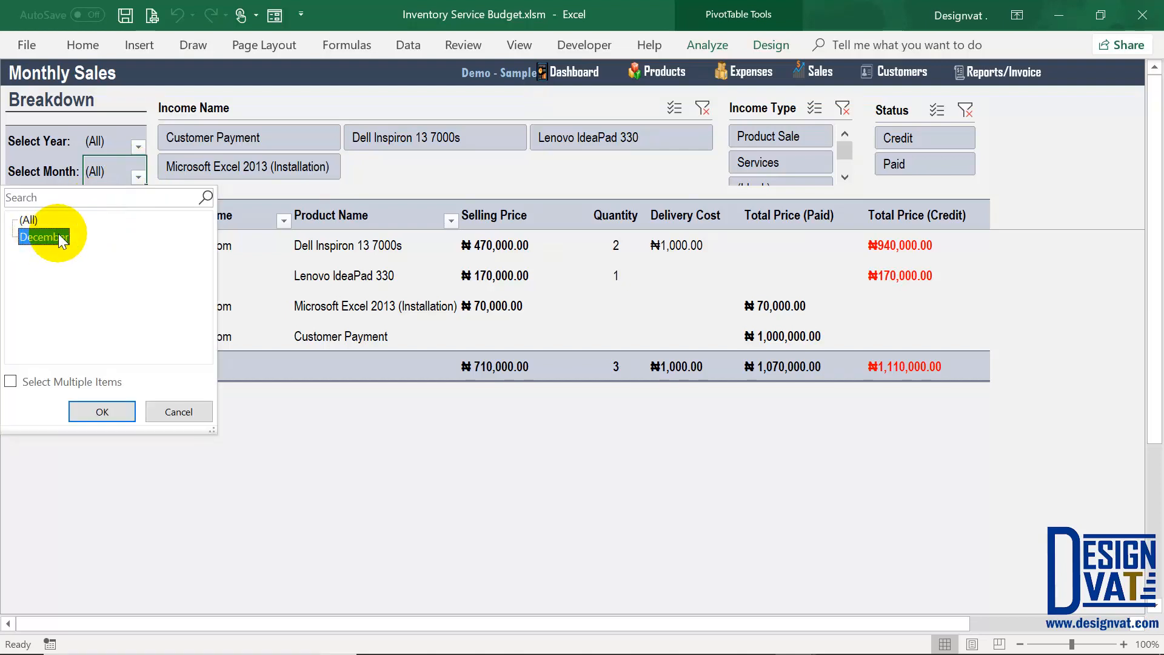
{"action": "left_click", "coordinate": [184, 411]}
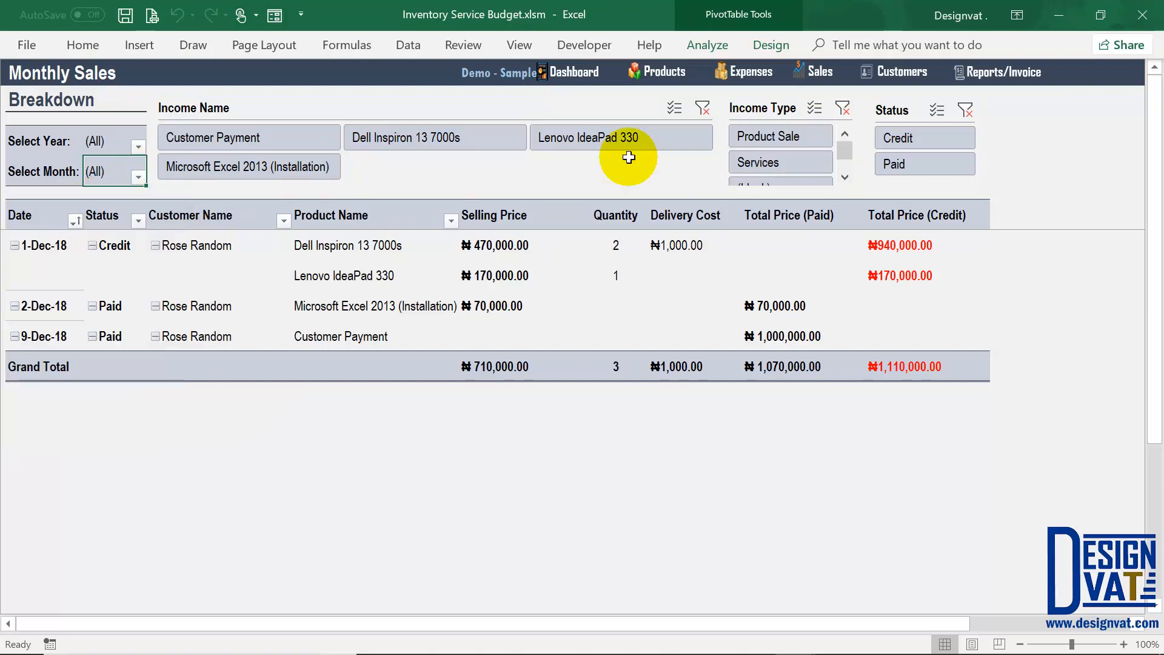
Step: Start a new service sale dated 09-11-2018 with status Paid and the customer selected
{"action": "left_click", "coordinate": [815, 69]}
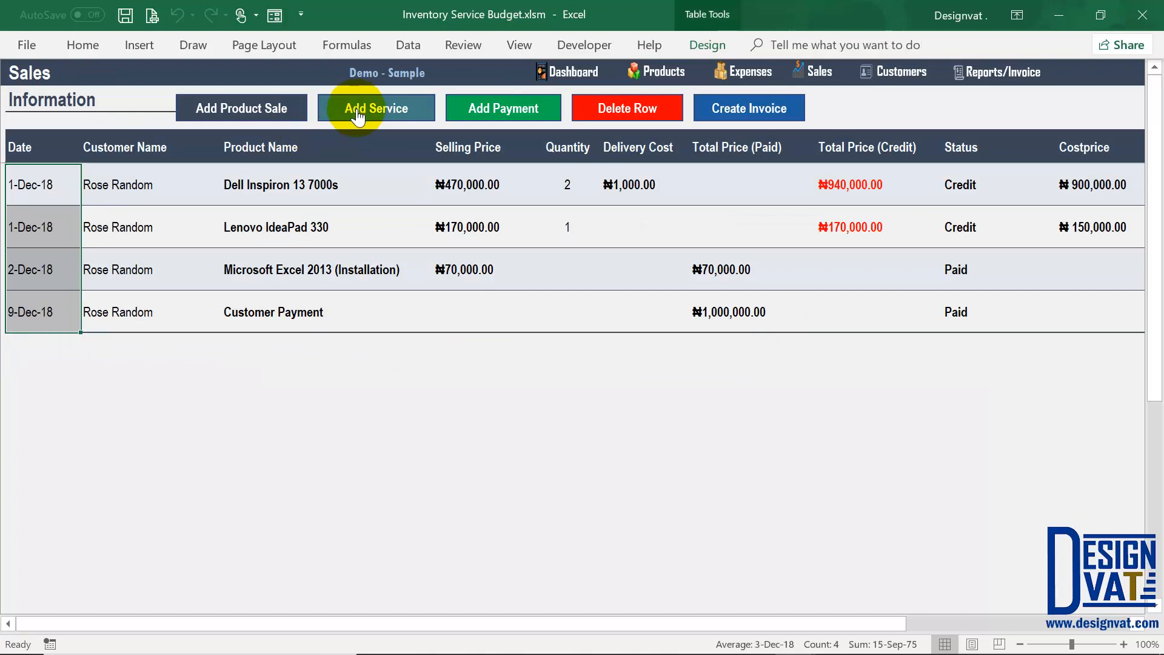
{"action": "left_click", "coordinate": [380, 117]}
{"action": "key", "text": "BackSpace"}
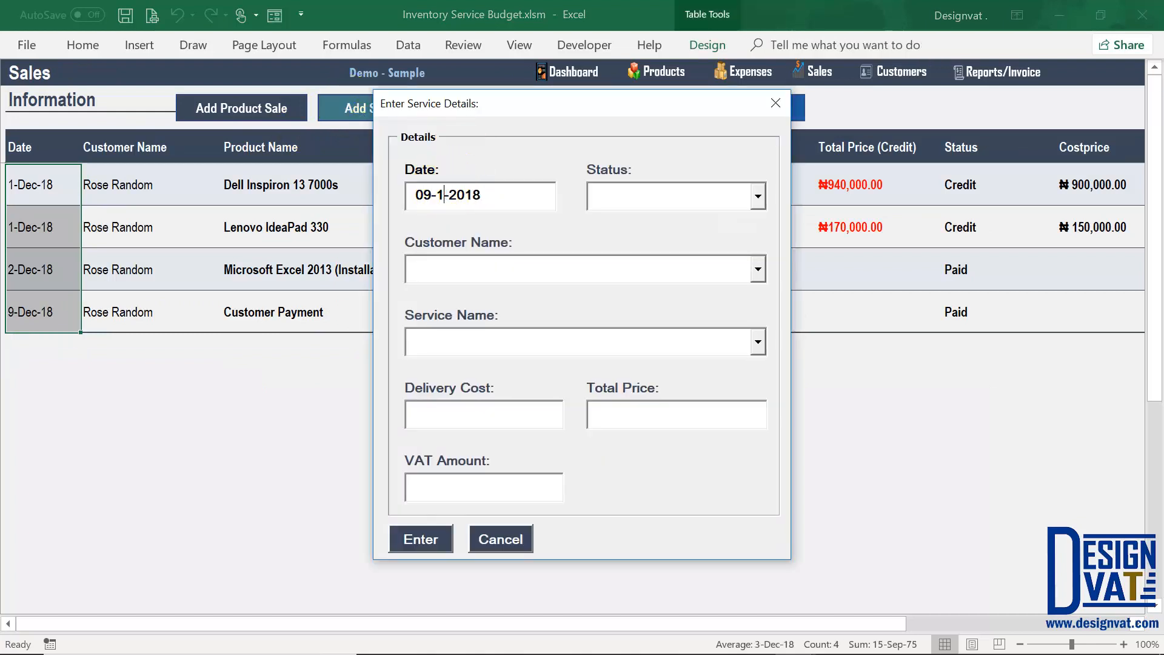
{"action": "key", "text": "Tab"}
{"action": "type", "text": "Paid"}
{"action": "key", "text": "Tab"}
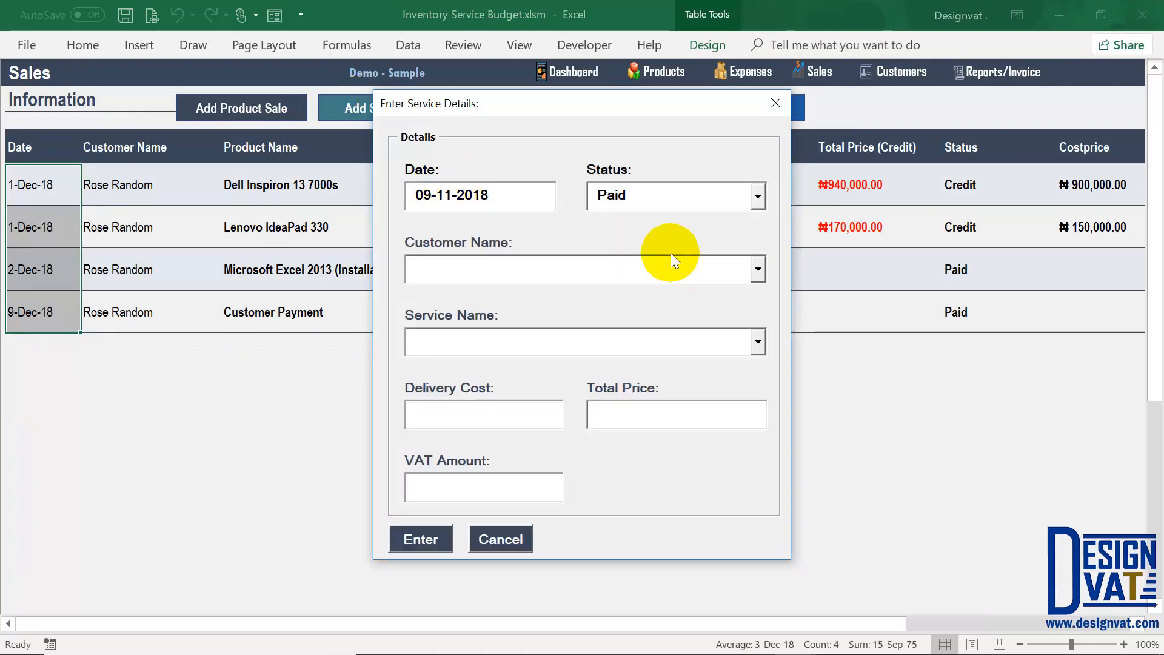
{"action": "key", "text": "Down"}
{"action": "key", "text": "Tab"}
{"action": "key", "text": "Down"}
{"action": "key", "text": "Tab"}
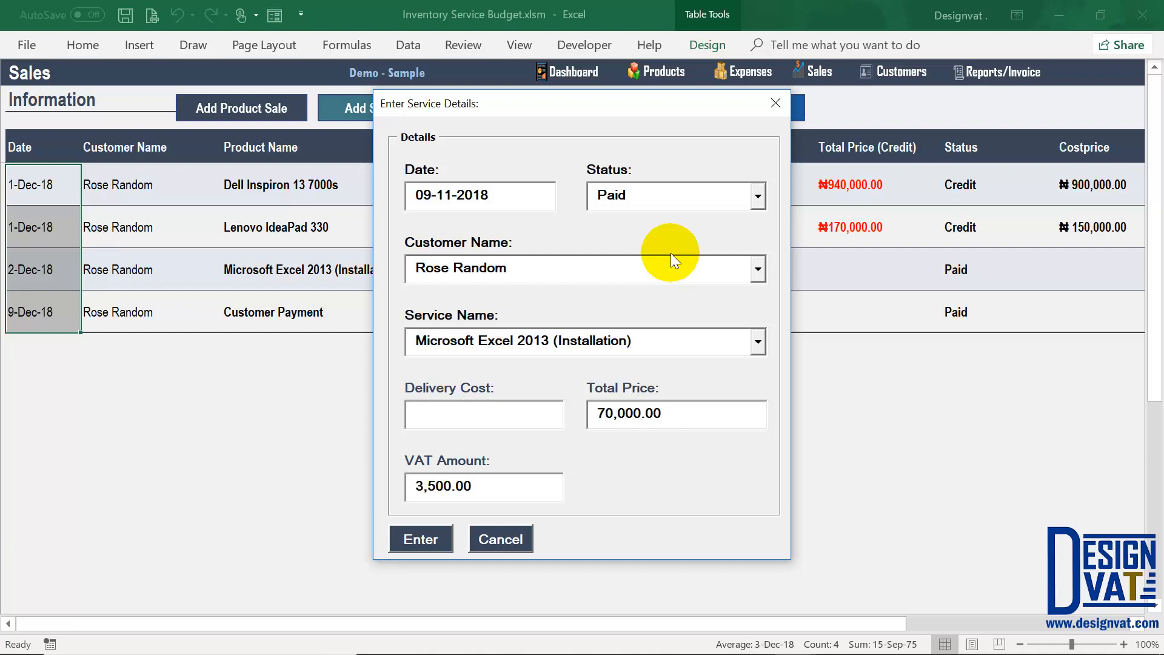
Step: Choose Microsoft Excel 2016 (Installation), submit the entry, confirm the new 9-Nov-18 row, then go to Reports
{"action": "left_click", "coordinate": [758, 341]}
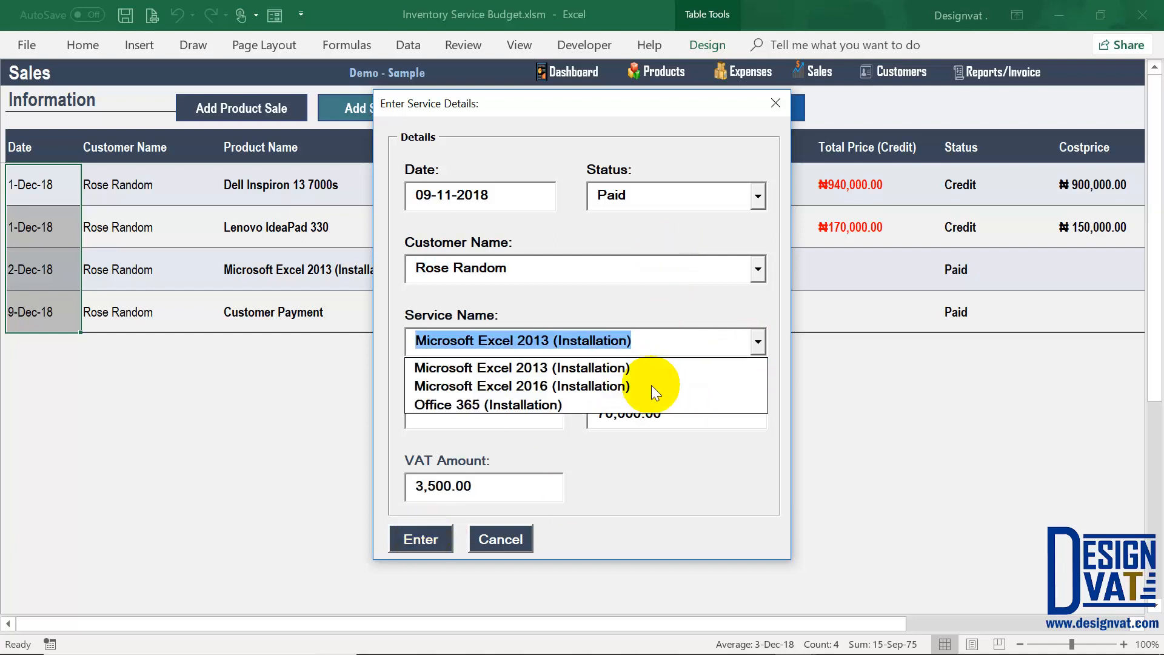
{"action": "left_click", "coordinate": [633, 385]}
{"action": "left_click", "coordinate": [421, 537]}
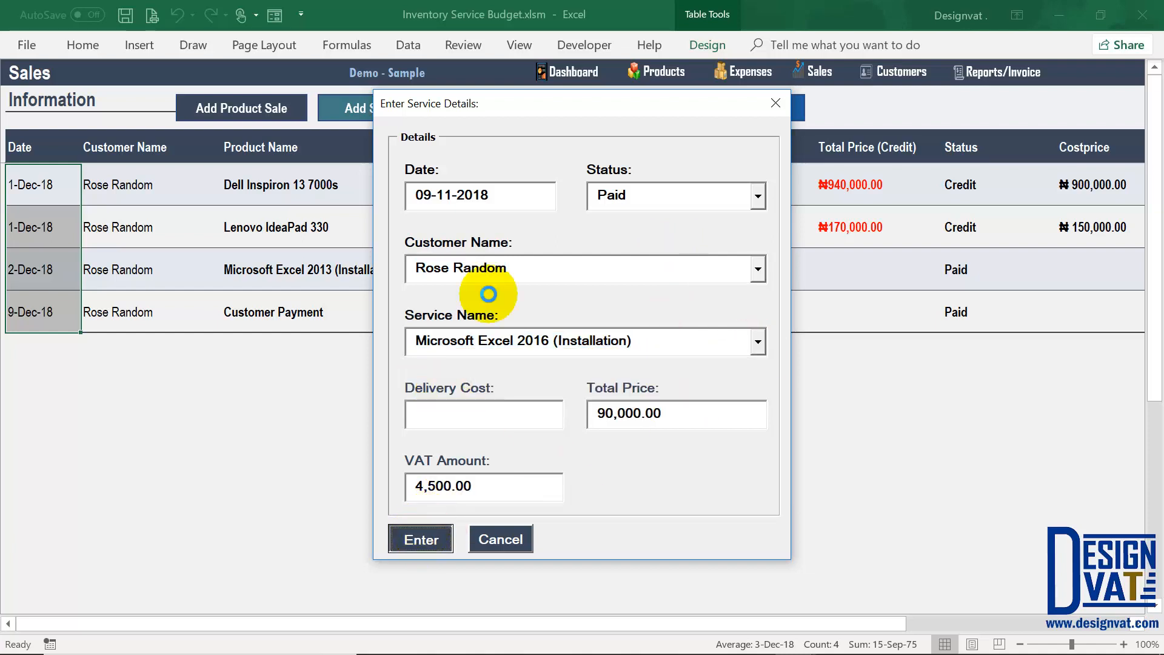
{"action": "left_click", "coordinate": [604, 397]}
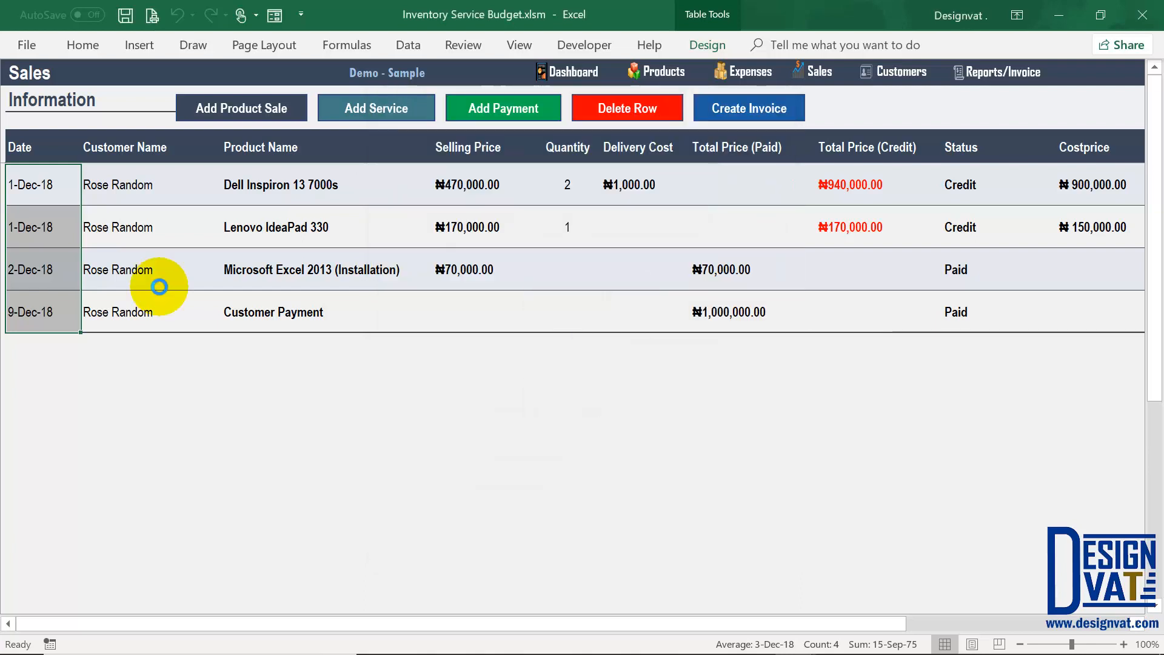
{"action": "left_click", "coordinate": [46, 355]}
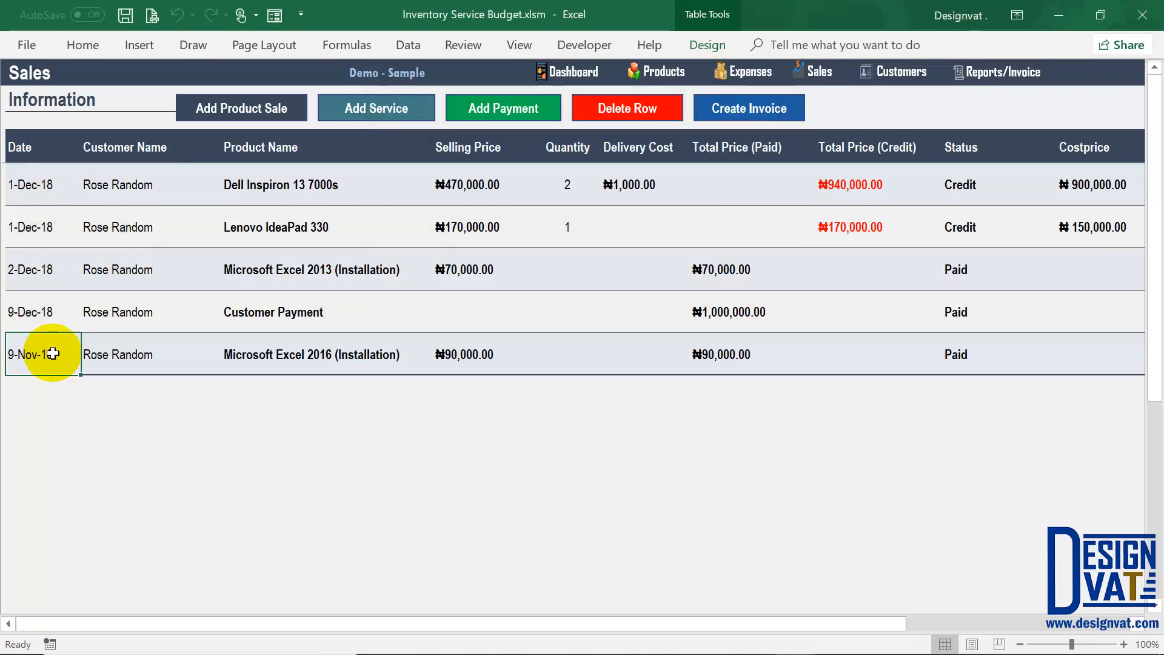
{"action": "left_click", "coordinate": [1006, 75]}
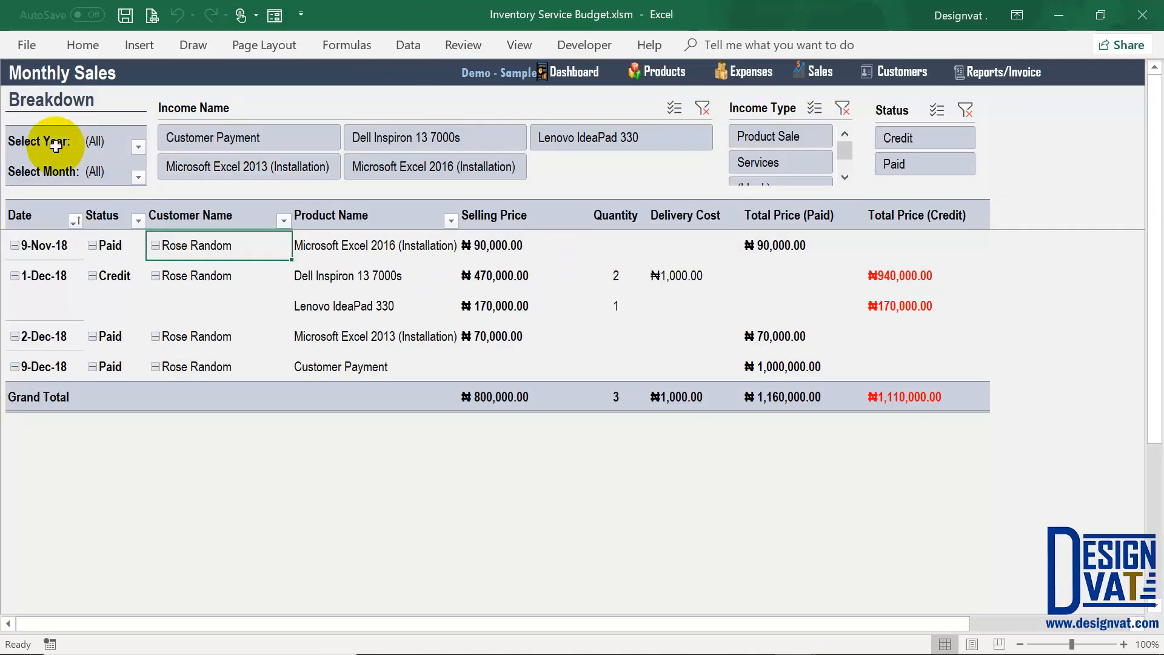
Step: Filter the Monthly Sales breakdown to 2018 and December and check the December sales' customers
{"action": "left_click", "coordinate": [96, 141]}
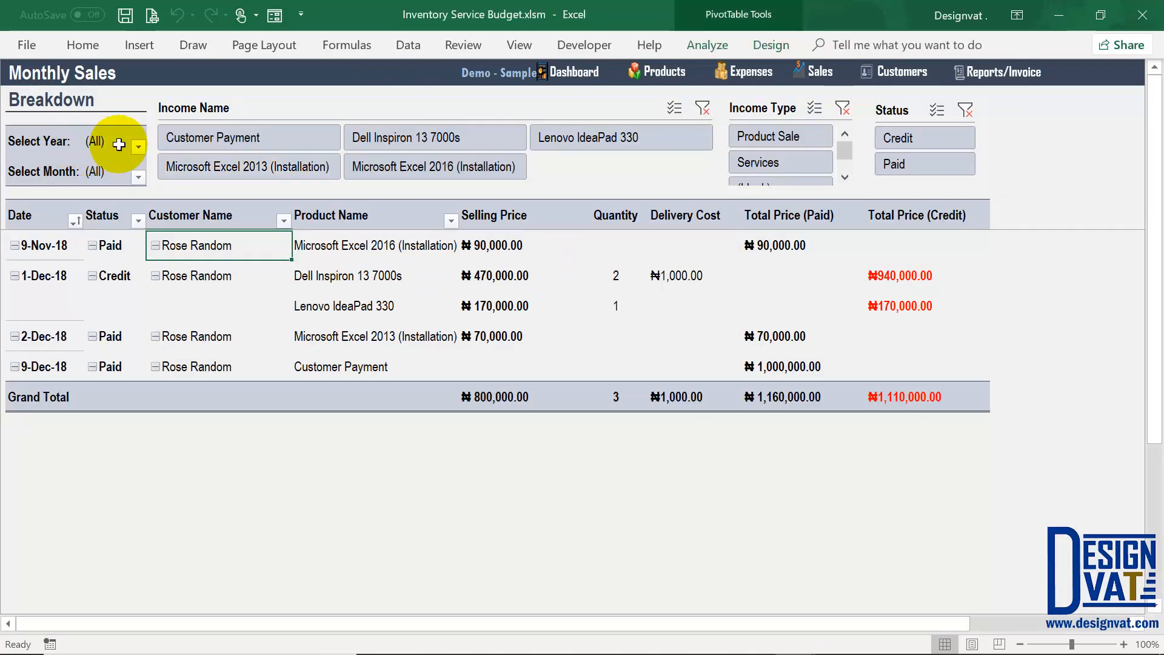
{"action": "left_click", "coordinate": [138, 147]}
{"action": "left_click", "coordinate": [38, 209]}
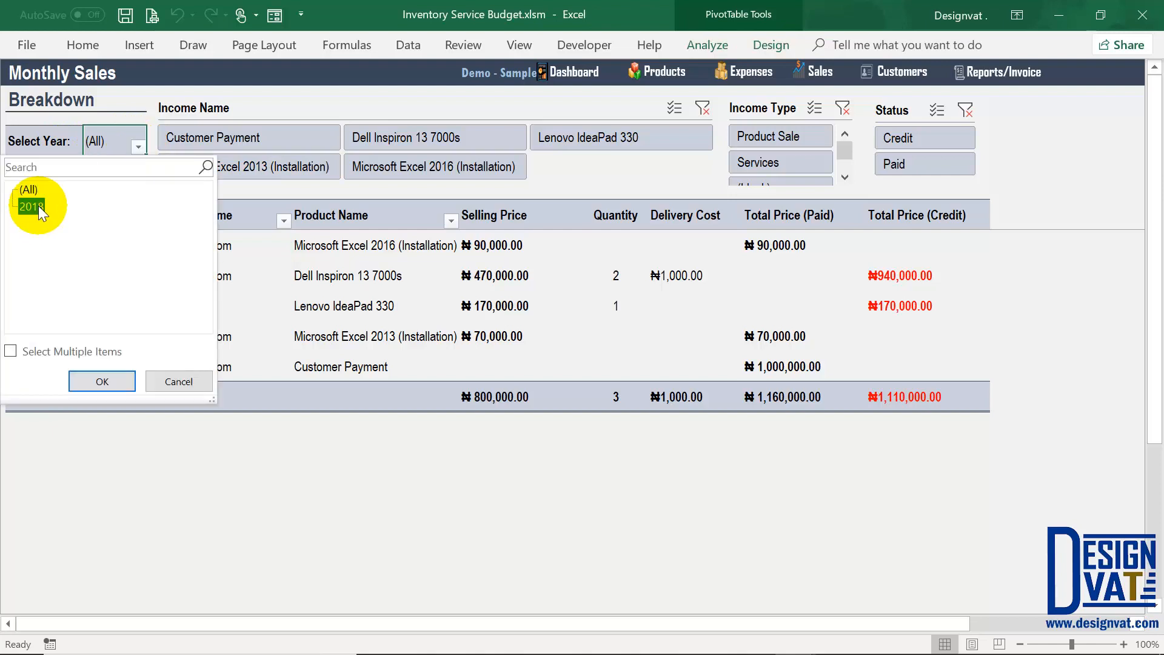
{"action": "left_click", "coordinate": [102, 380]}
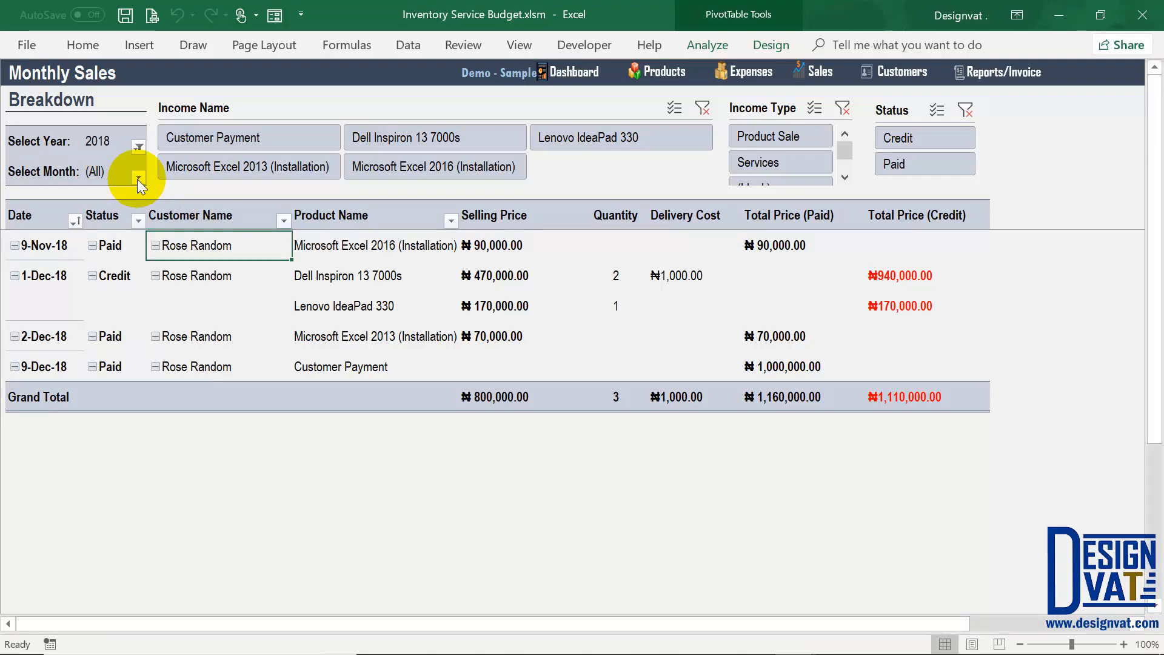
{"action": "left_click", "coordinate": [139, 178]}
{"action": "left_click", "coordinate": [53, 237]}
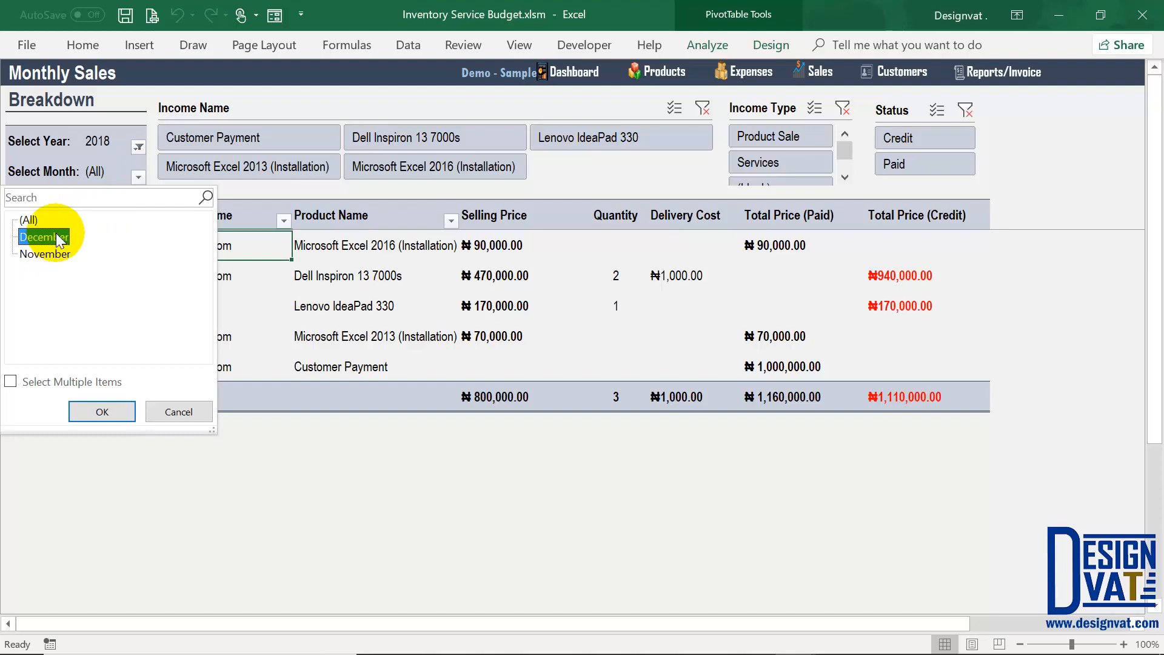
{"action": "left_click", "coordinate": [97, 411]}
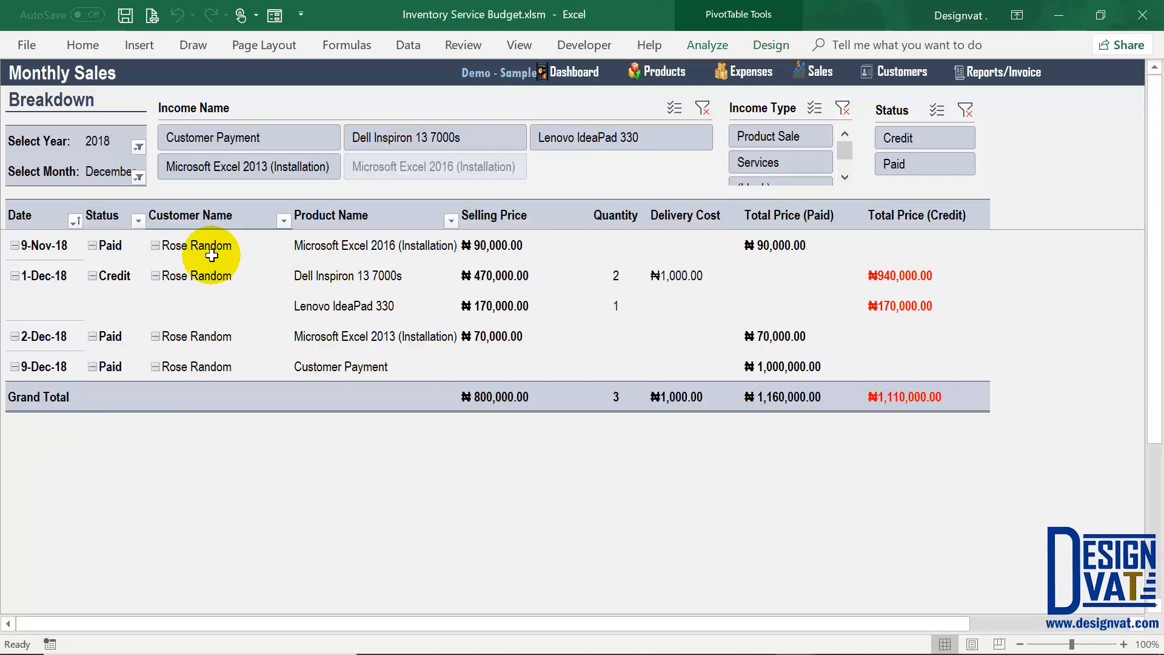
{"action": "left_click_drag", "start_coordinate": [211, 254], "coordinate": [209, 335]}
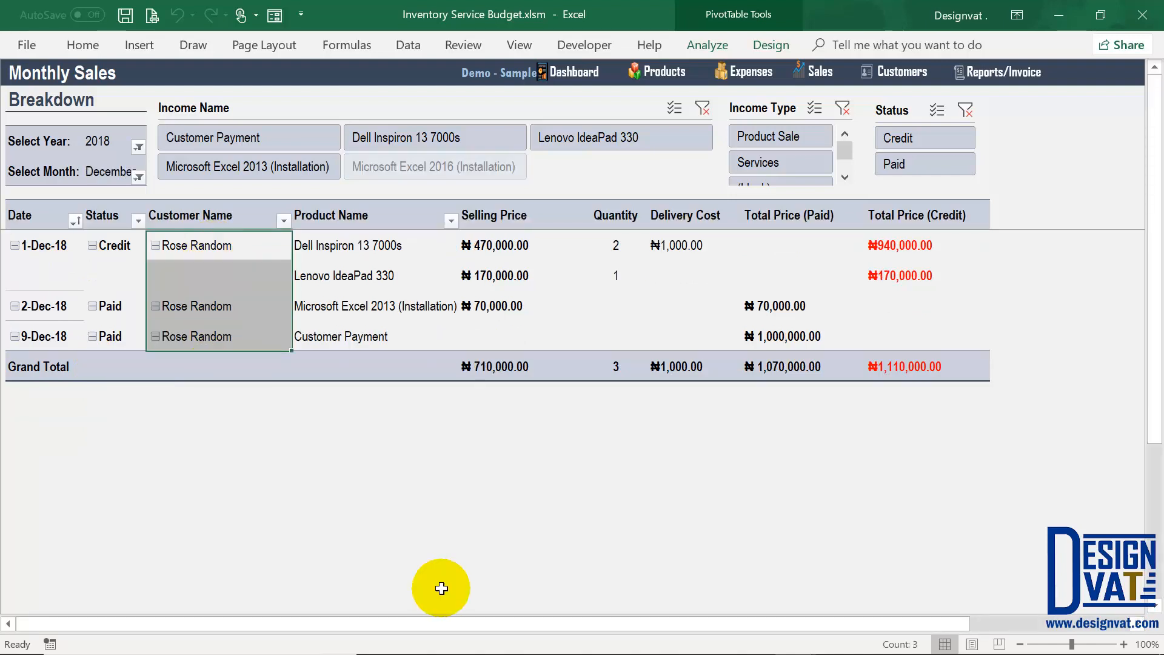
Step: Show November sales, then set the year and month filters back to (All)
{"action": "left_click", "coordinate": [139, 177]}
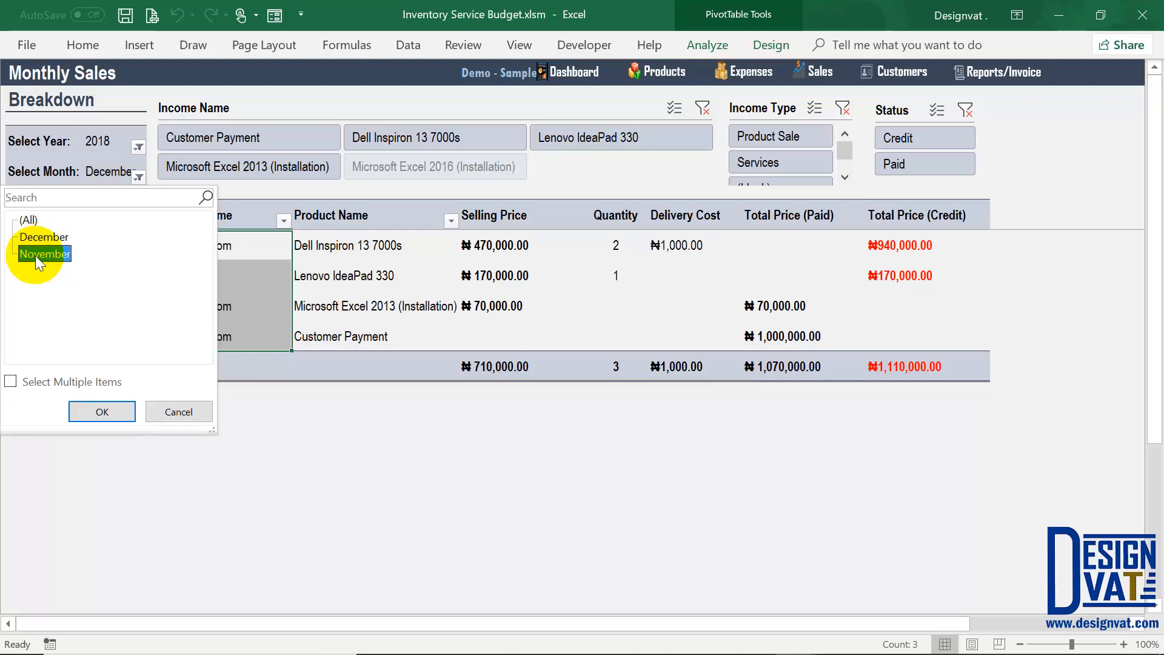
{"action": "left_click", "coordinate": [102, 412]}
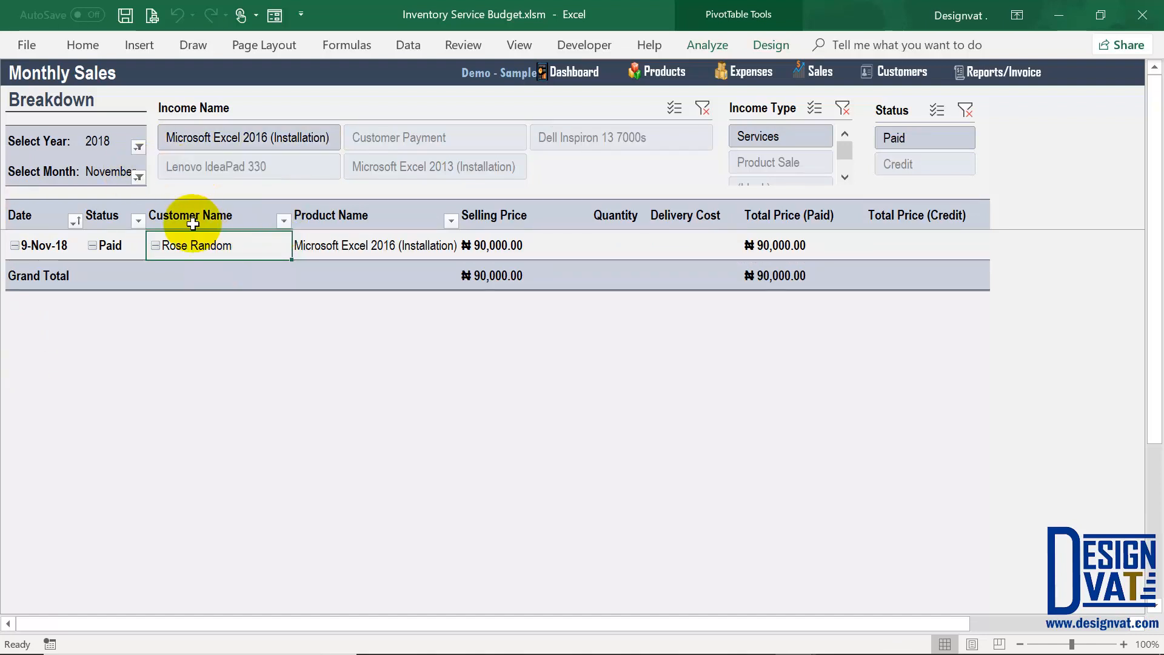
{"action": "left_click", "coordinate": [97, 143]}
{"action": "left_click", "coordinate": [109, 173]}
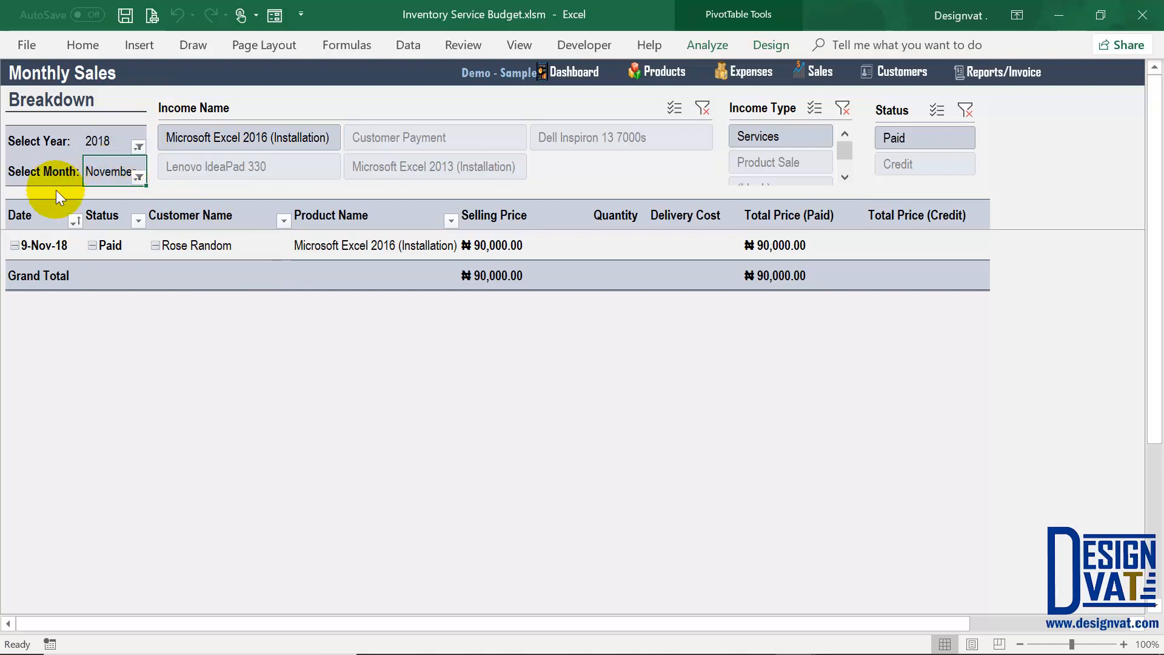
{"action": "left_click", "coordinate": [103, 380]}
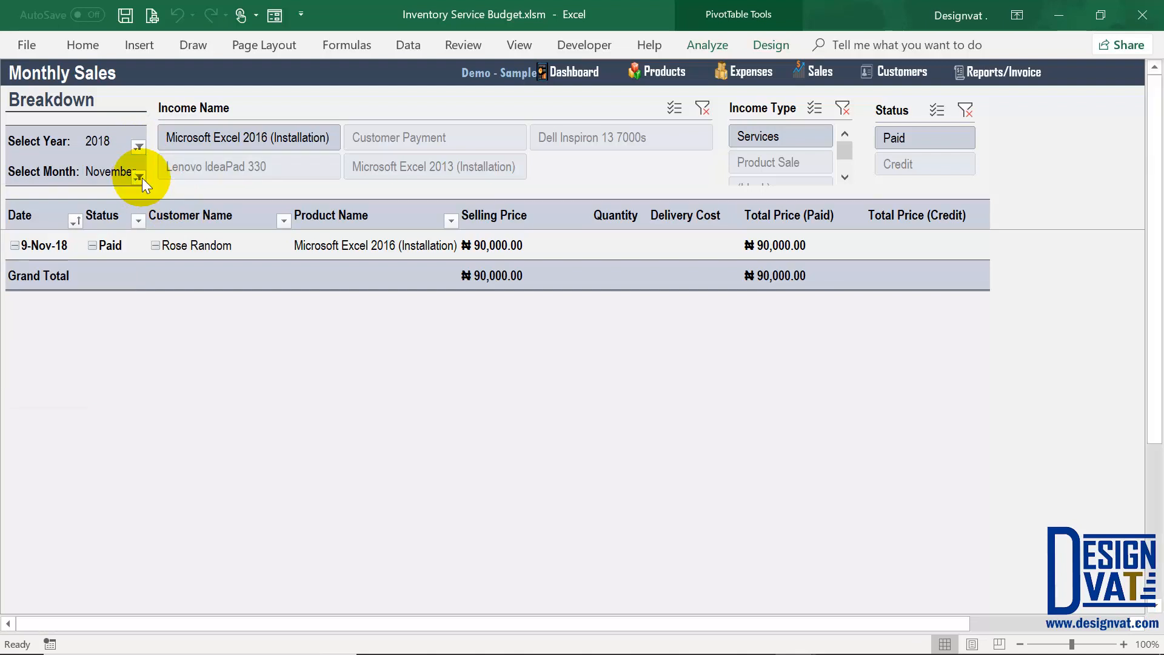
{"action": "left_click", "coordinate": [141, 177]}
{"action": "left_click", "coordinate": [30, 221]}
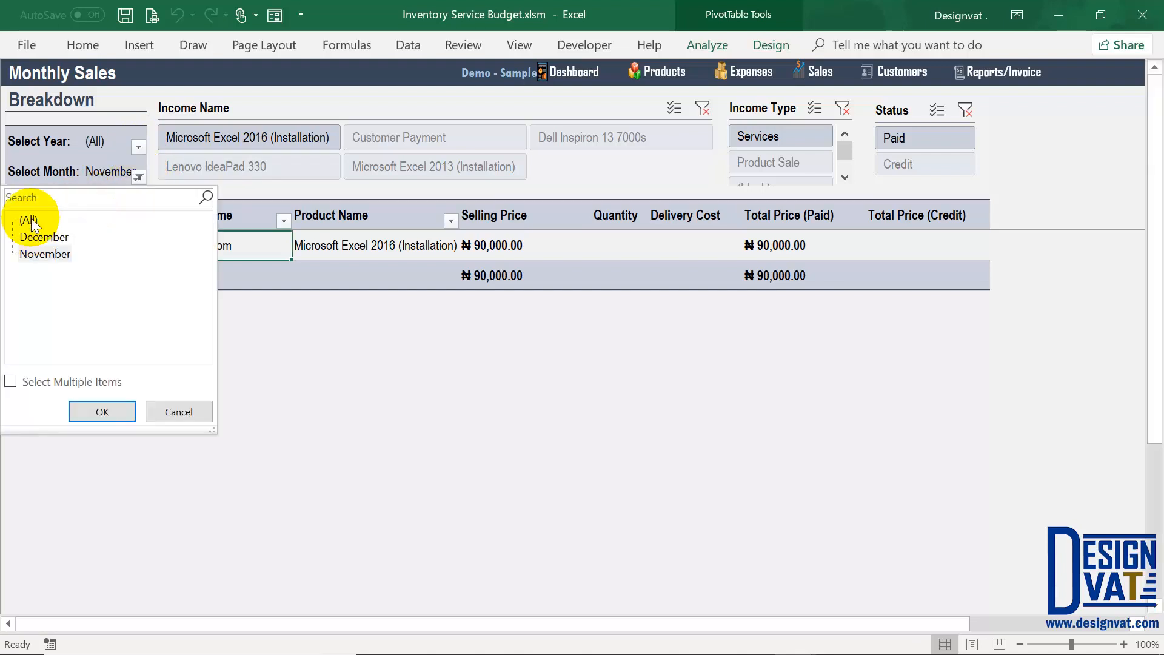
{"action": "left_click", "coordinate": [99, 410]}
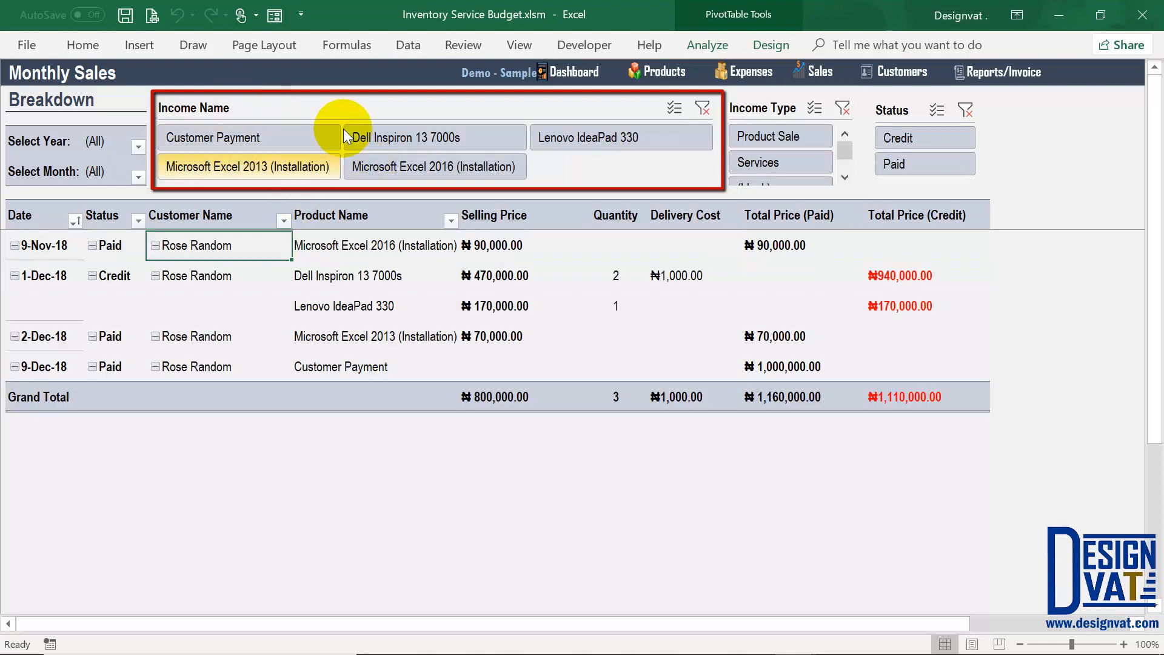
Step: Filter sales by Customer Payment, Dell Inspiron 13 7000s and Microsoft Excel 2013 (Installation), then clear it
{"action": "left_click", "coordinate": [212, 137]}
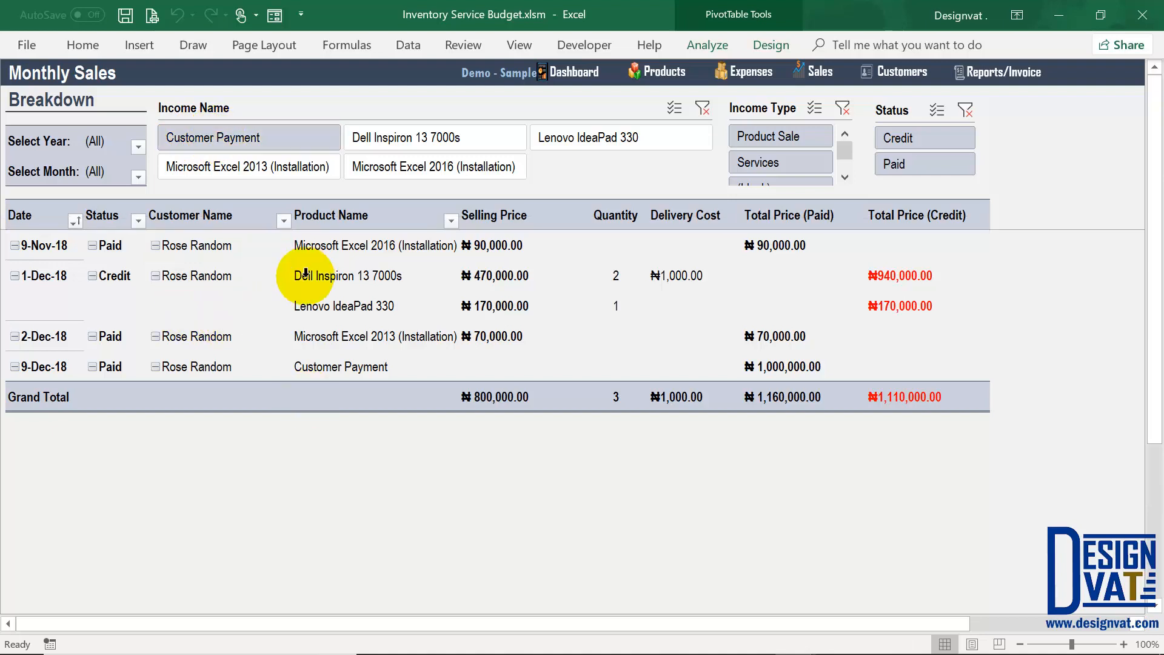
{"action": "left_click", "coordinate": [385, 248]}
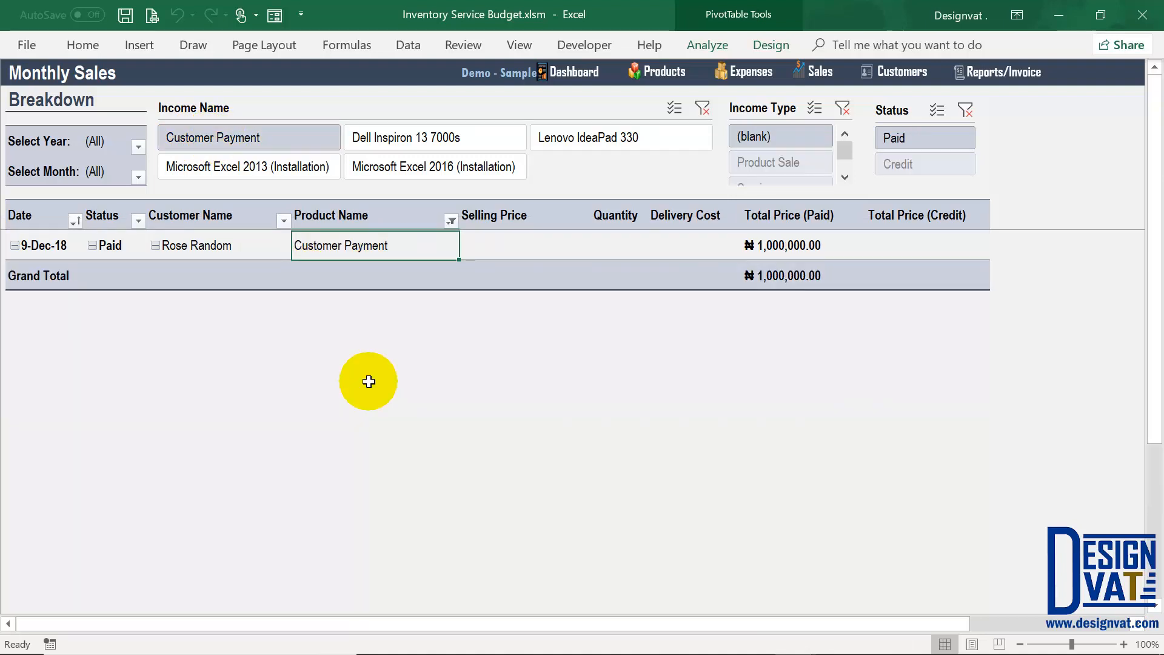
{"action": "left_click", "coordinate": [415, 138]}
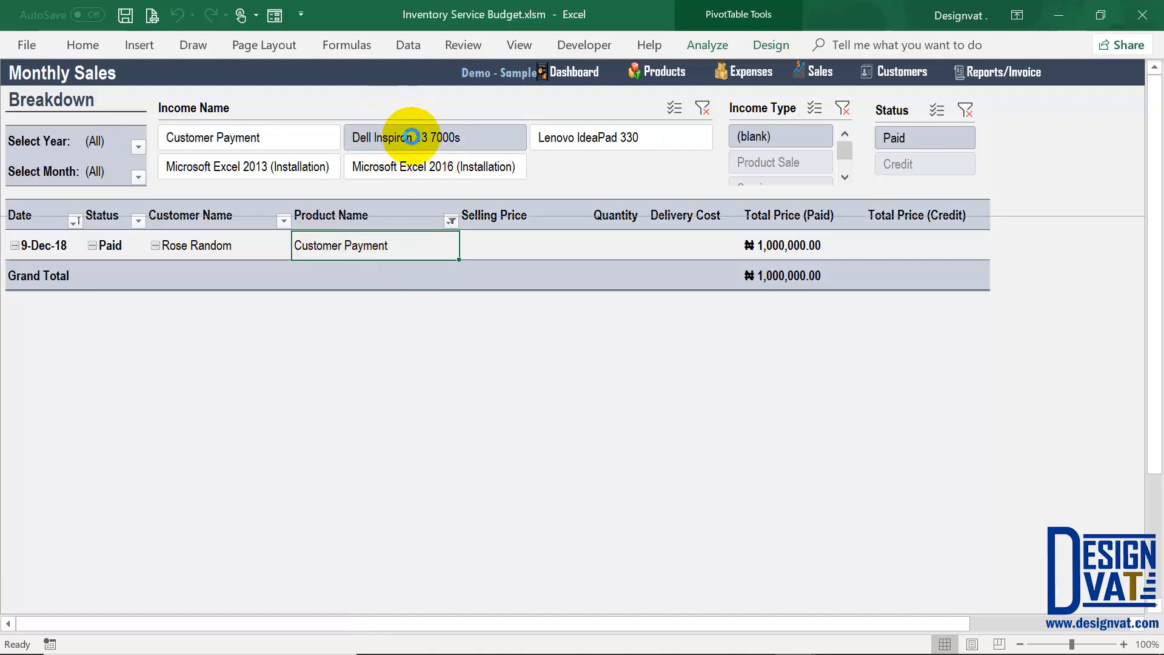
{"action": "left_click", "coordinate": [203, 244]}
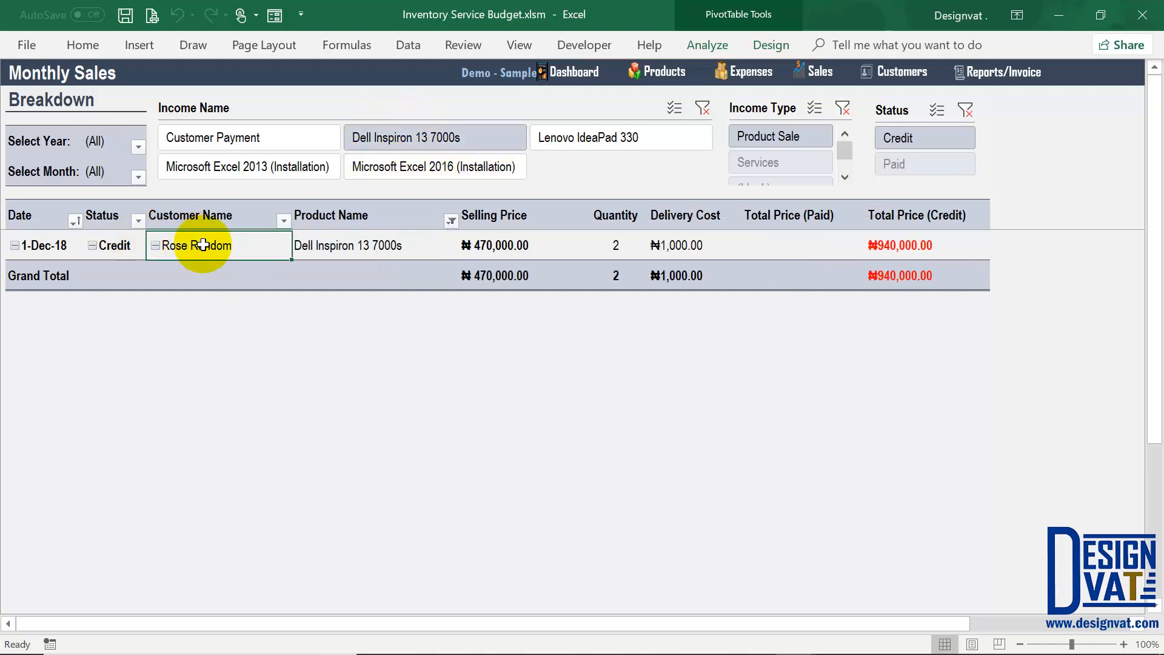
{"action": "left_click", "coordinate": [276, 170]}
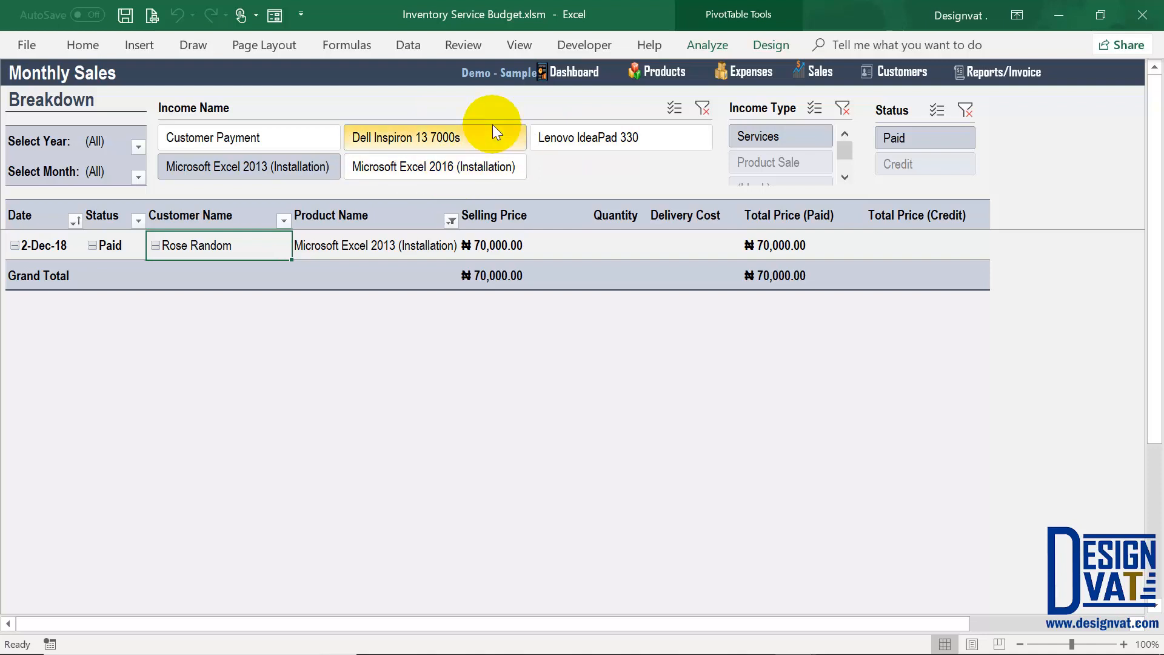
{"action": "left_click", "coordinate": [702, 107]}
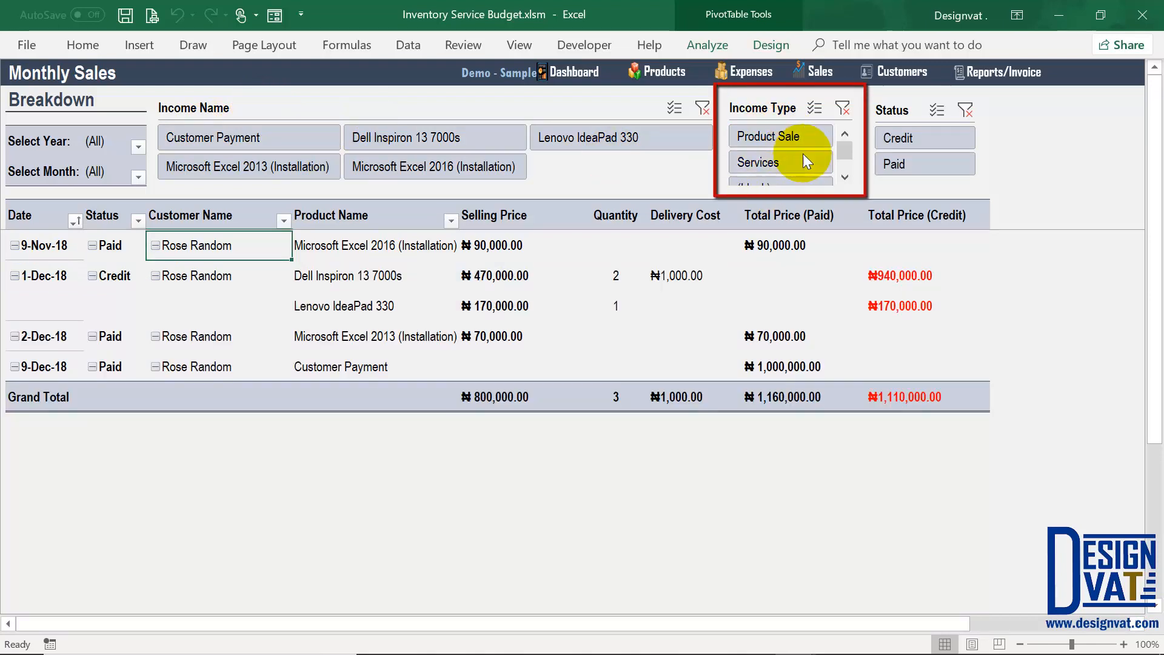
Step: Filter by income type, check the ₦70,000.00 and ₦160,000.00 paid totals, then clear the income type filter
{"action": "left_click", "coordinate": [778, 131]}
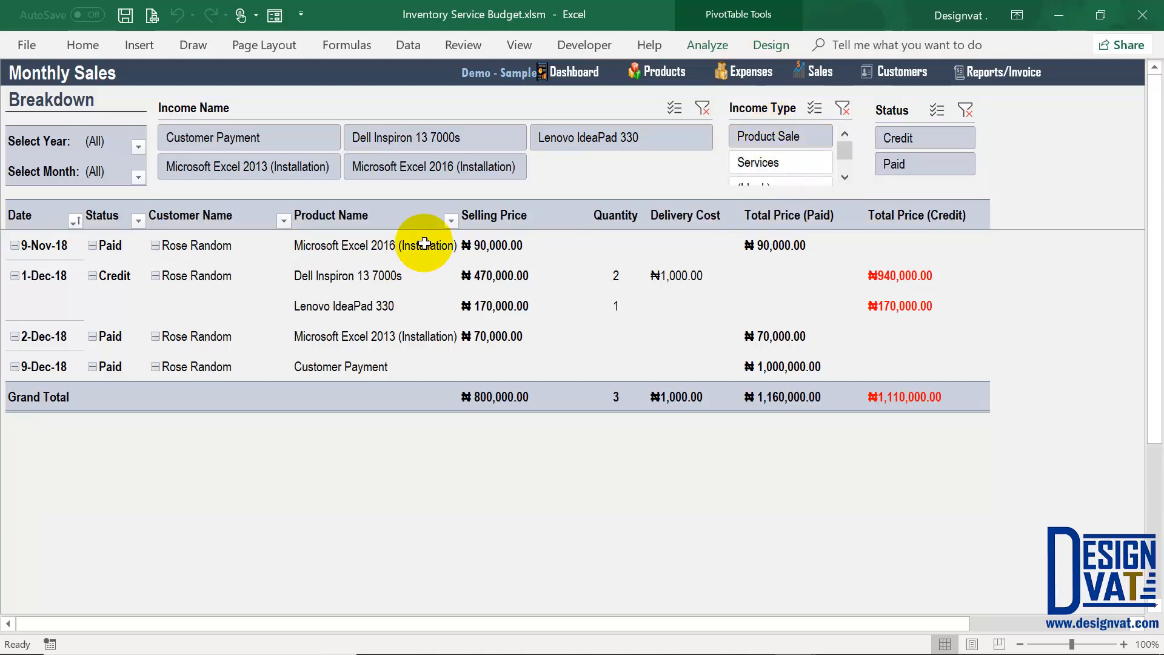
{"action": "left_click_drag", "start_coordinate": [397, 246], "coordinate": [390, 274]}
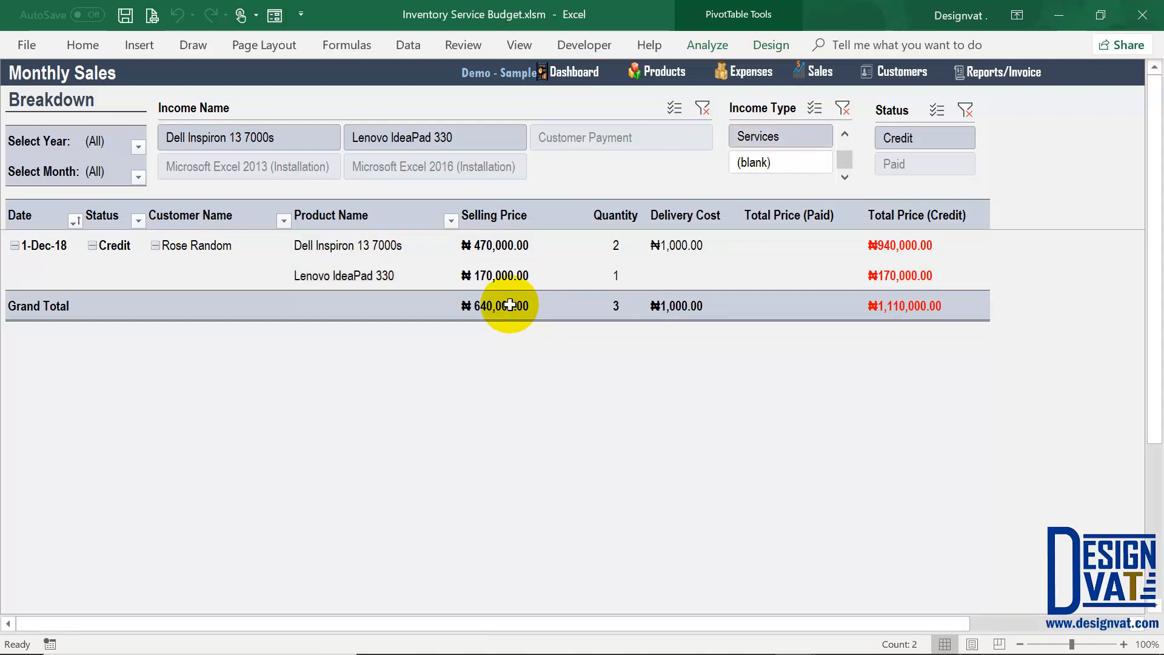
{"action": "left_click_drag", "start_coordinate": [384, 248], "coordinate": [391, 280]}
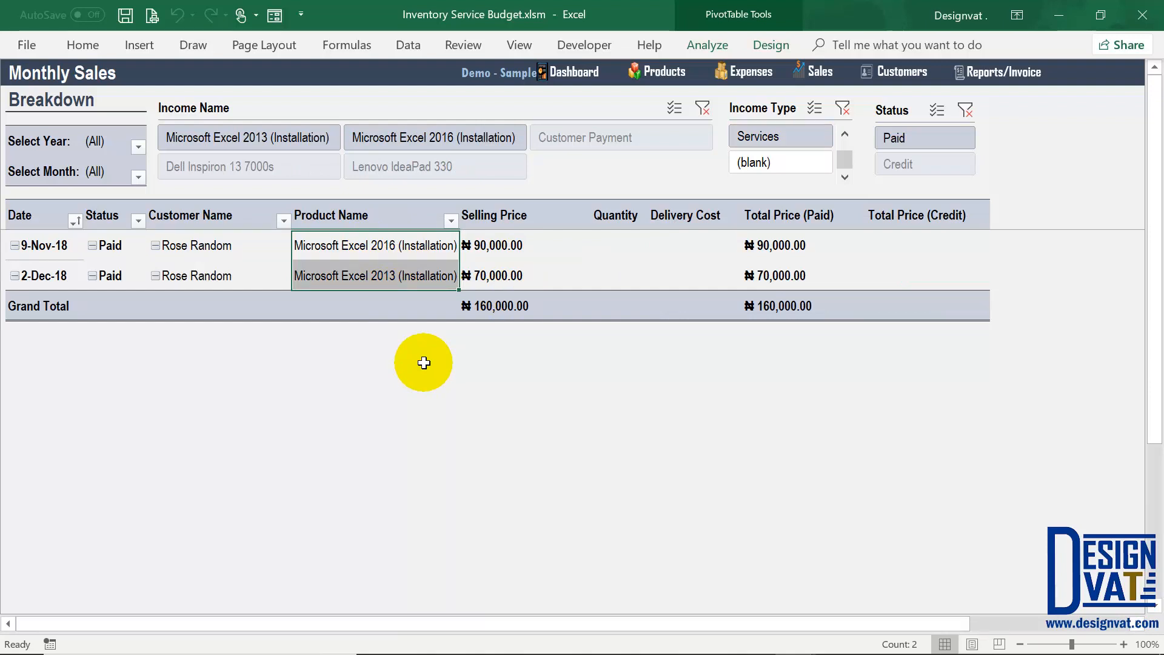
{"action": "left_click", "coordinate": [774, 280]}
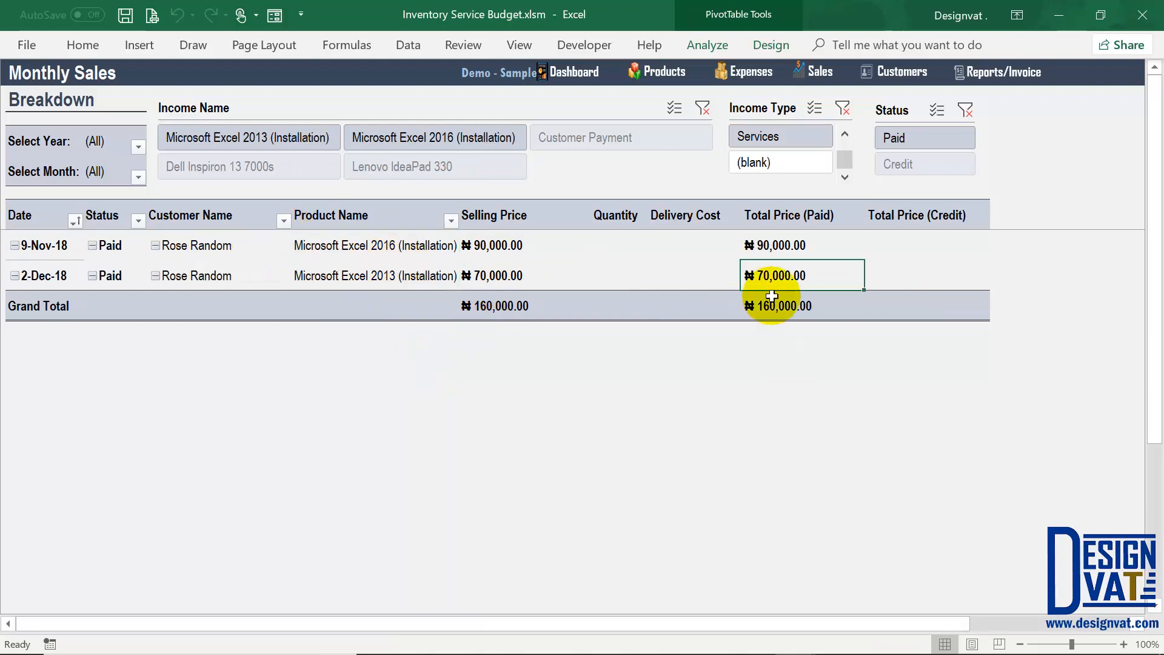
{"action": "left_click", "coordinate": [771, 302]}
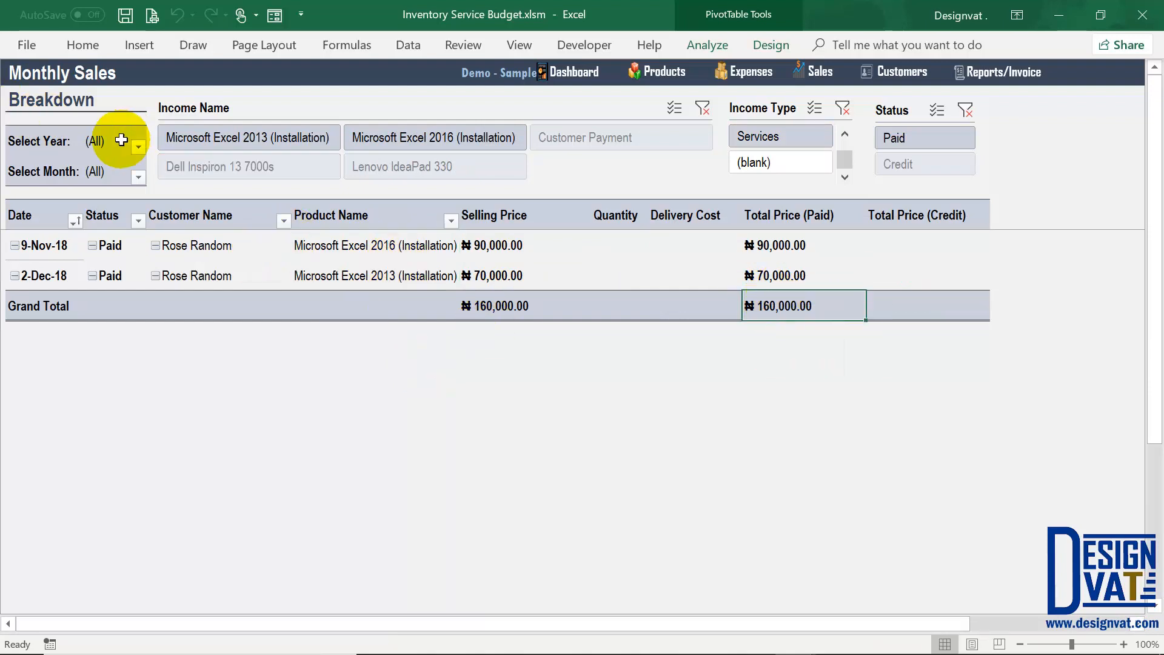
{"action": "left_click_drag", "start_coordinate": [121, 140], "coordinate": [117, 172]}
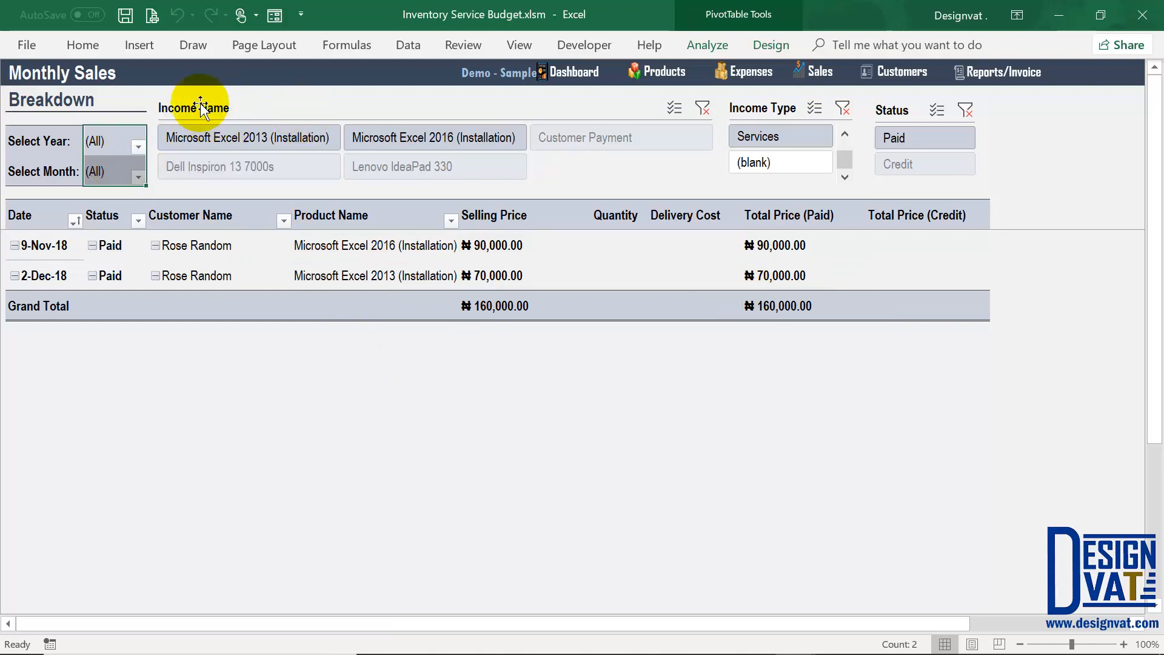
{"action": "left_click", "coordinate": [843, 108]}
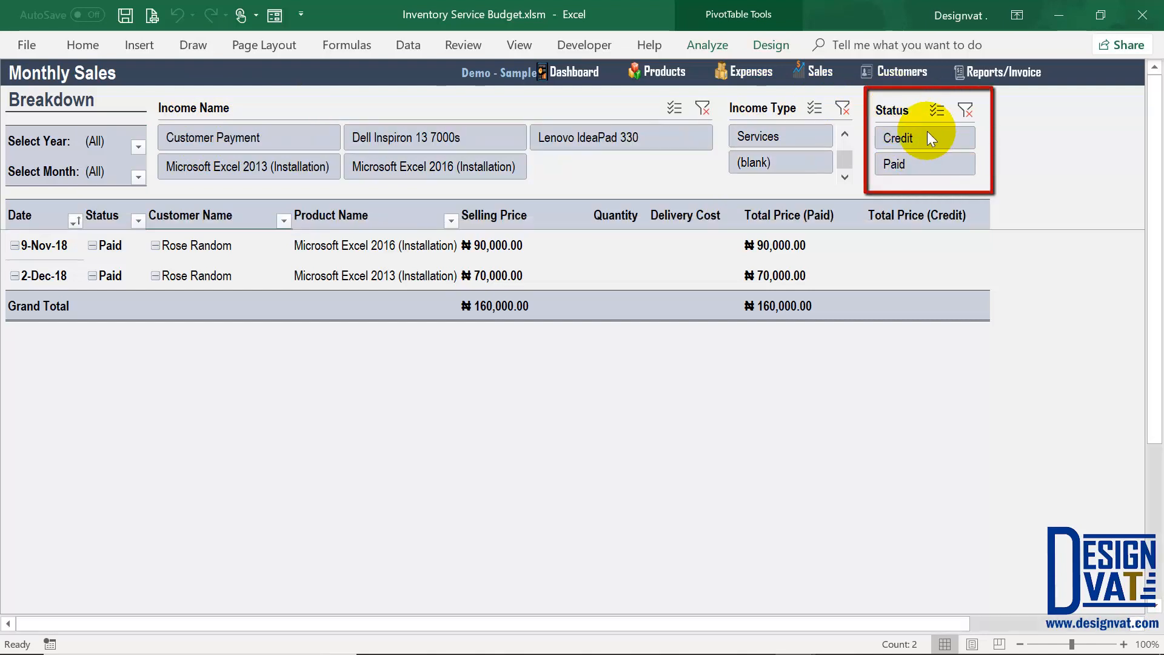
Step: Filter sales by Credit, then Paid status, restore Services, and clear the status filter
{"action": "left_click", "coordinate": [926, 132]}
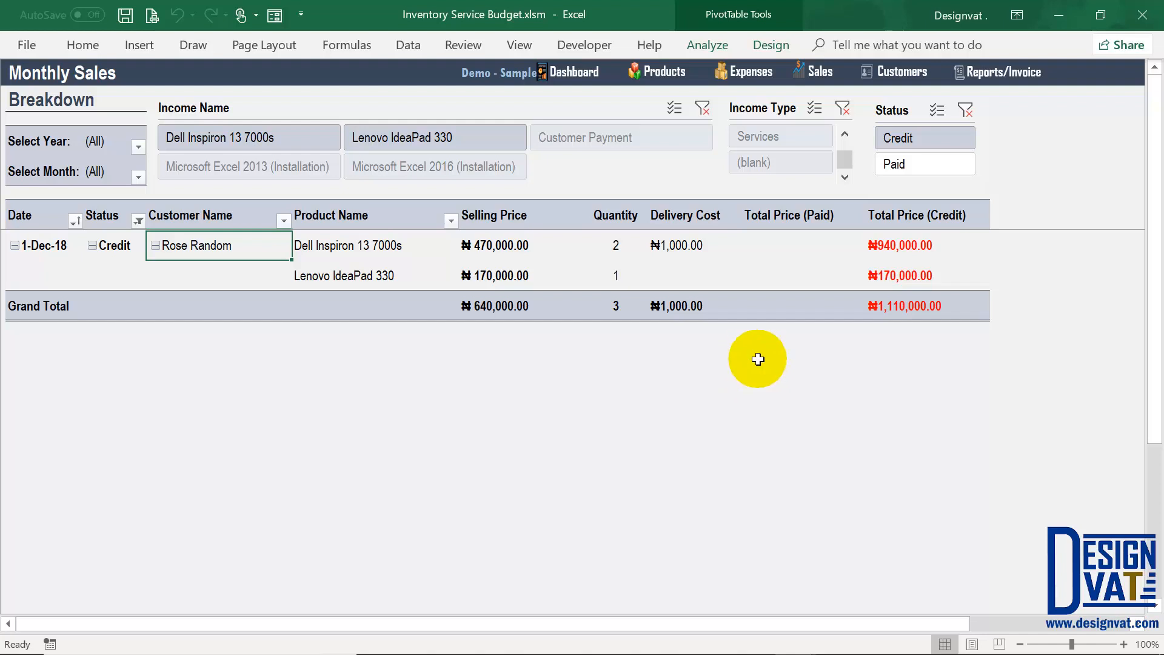
{"action": "left_click", "coordinate": [912, 161]}
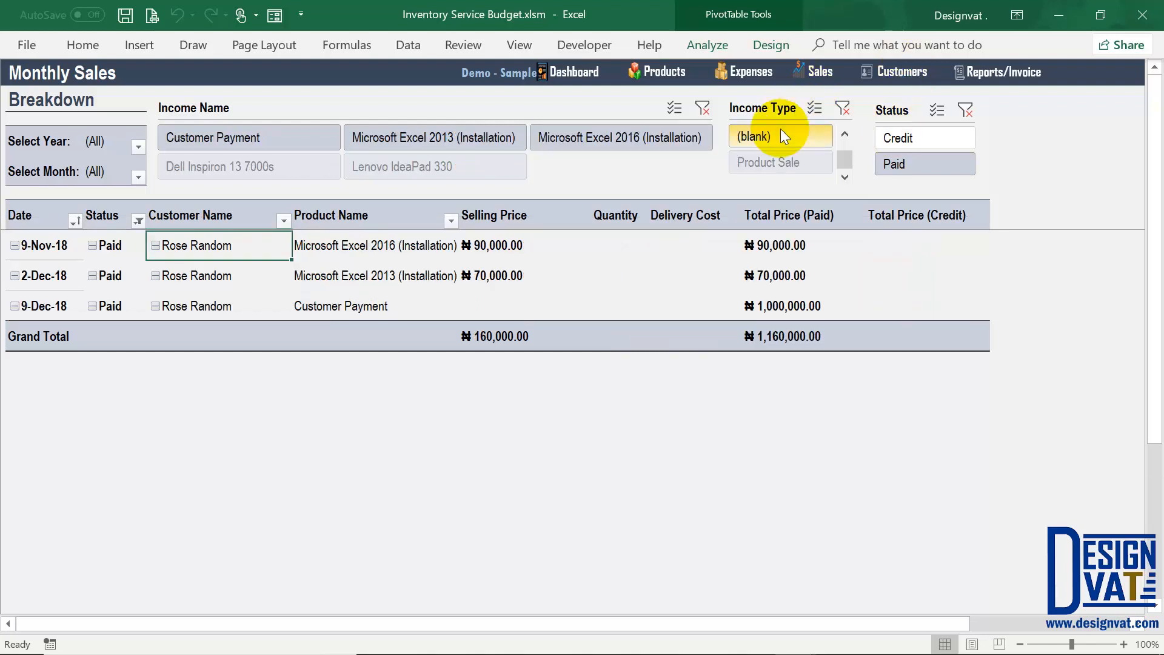
{"action": "left_click_drag", "start_coordinate": [97, 141], "coordinate": [100, 170]}
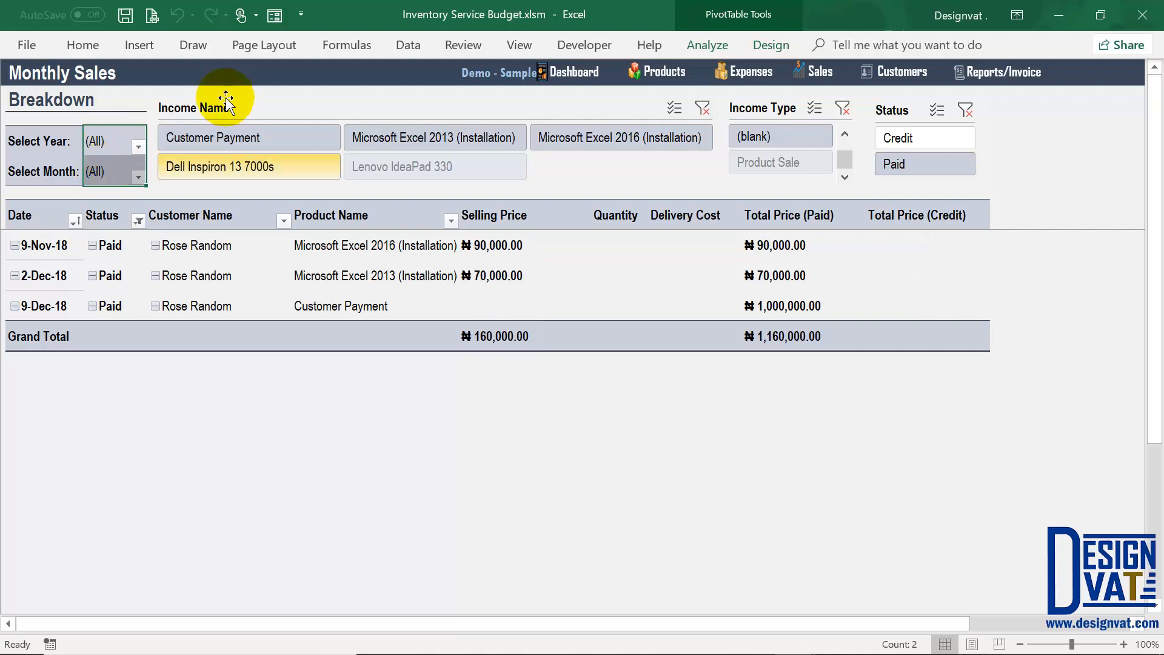
{"action": "left_click", "coordinate": [761, 100]}
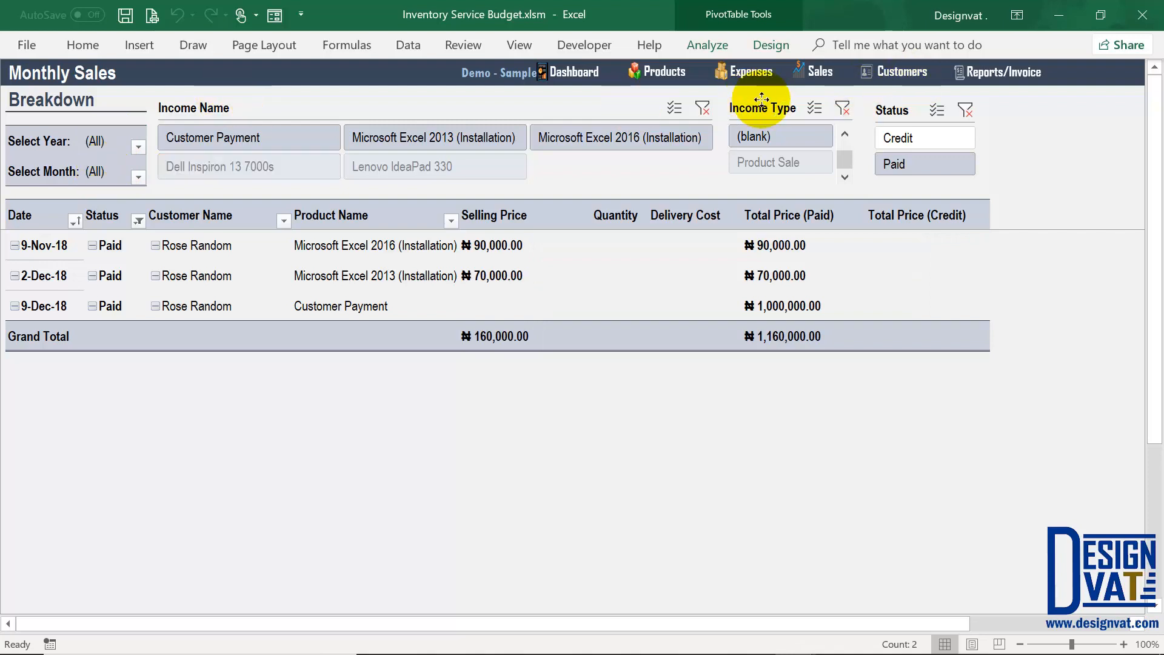
{"action": "left_click", "coordinate": [845, 131]}
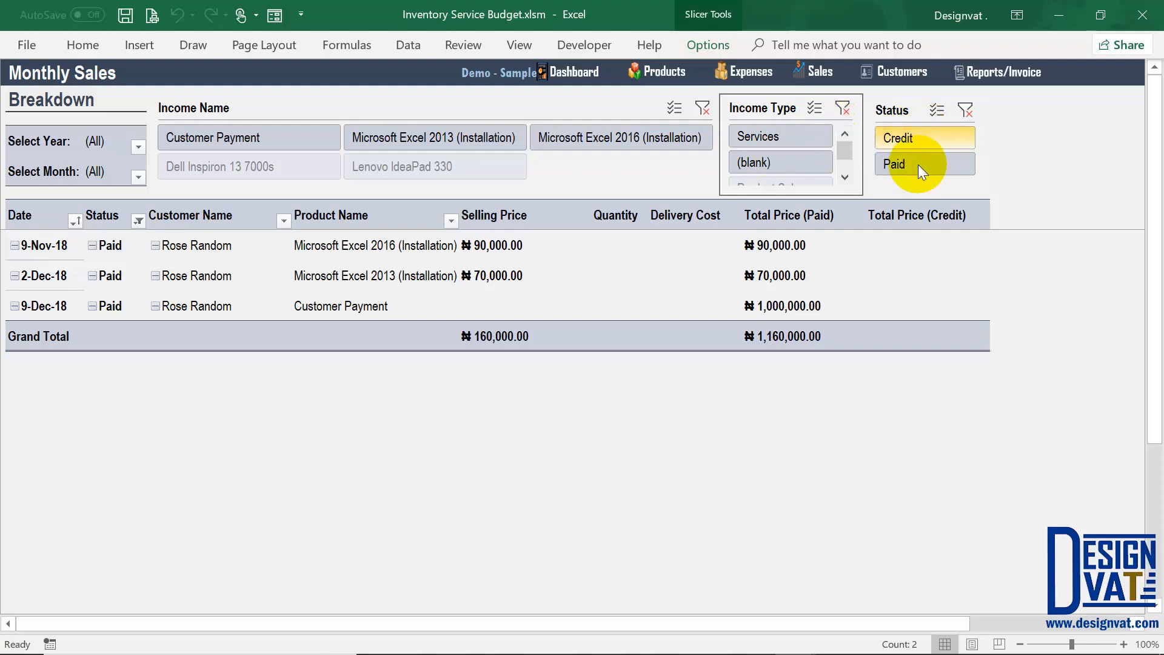
{"action": "left_click", "coordinate": [966, 108]}
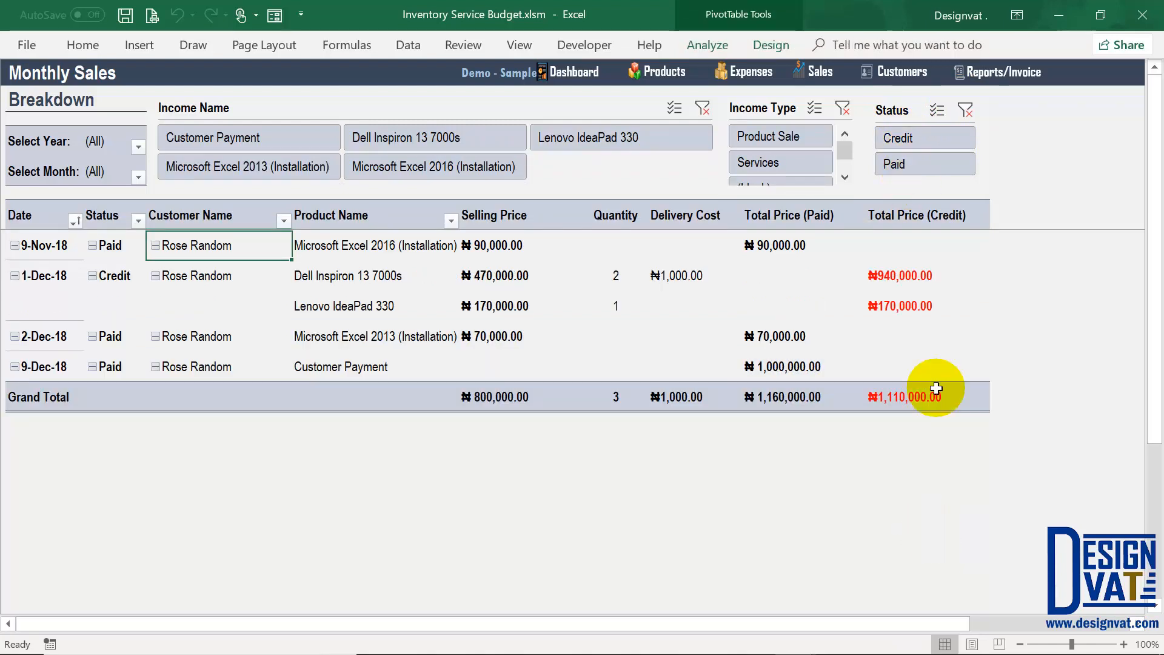
Step: Check the credit and paid totals, then return to the Reports dashboard
{"action": "left_click_drag", "start_coordinate": [899, 275], "coordinate": [891, 307]}
{"action": "left_click_drag", "start_coordinate": [791, 246], "coordinate": [809, 375]}
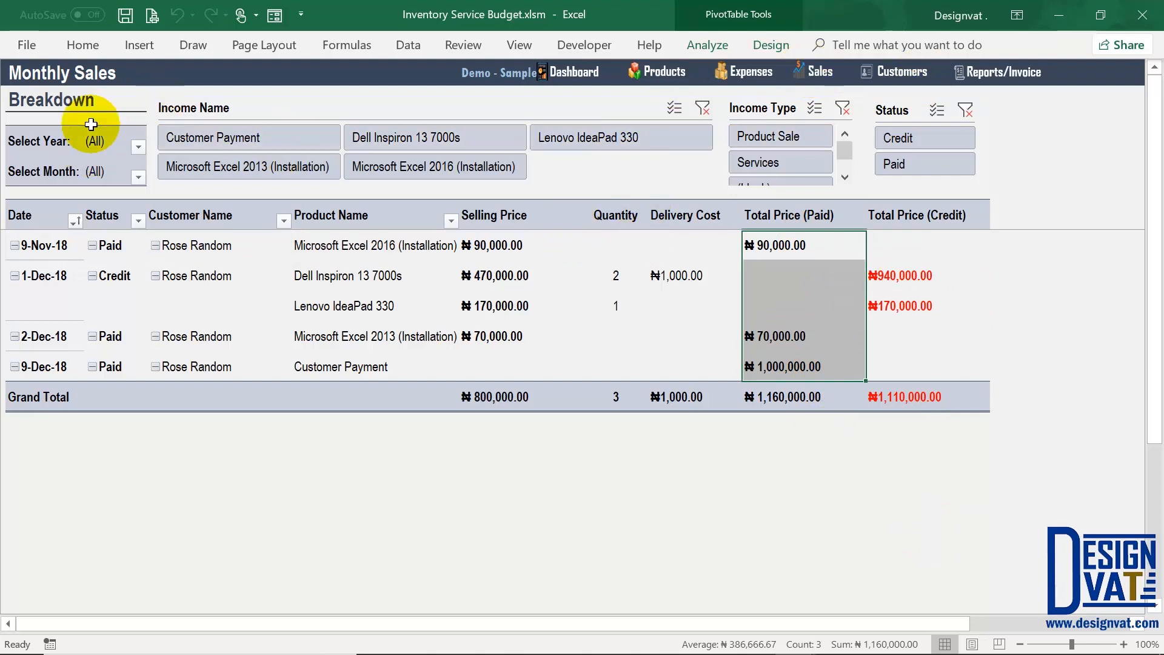
{"action": "left_click", "coordinate": [1020, 74]}
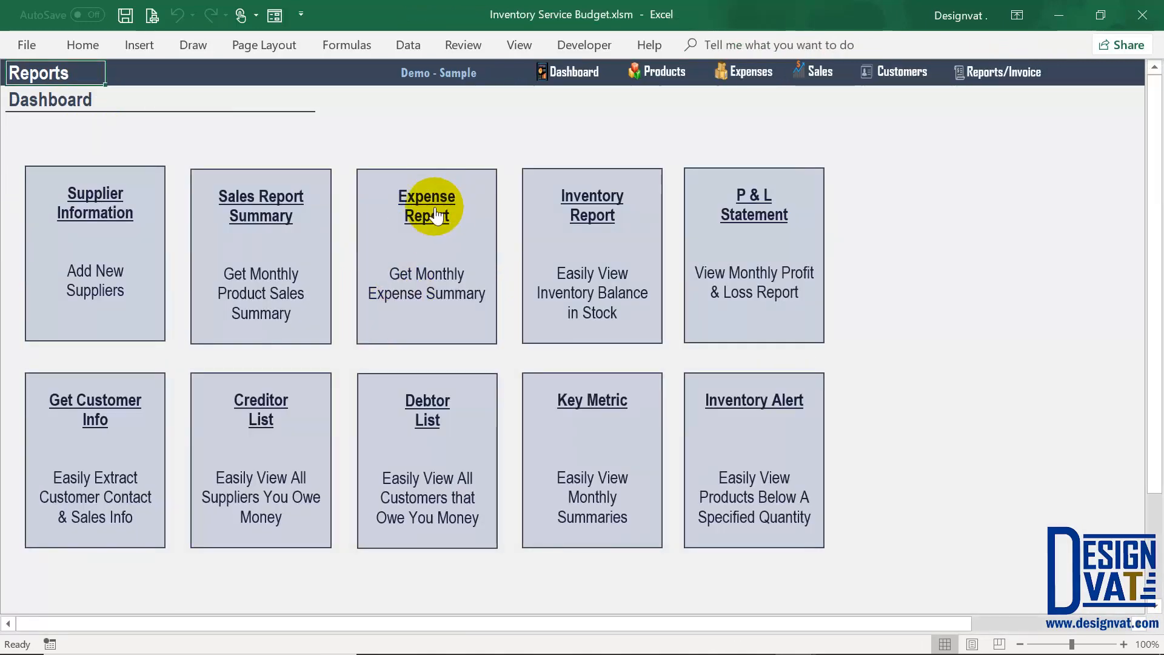
Step: Open the Monthly Expense Breakdown report, leaving the month filter unchanged
{"action": "left_click", "coordinate": [434, 212]}
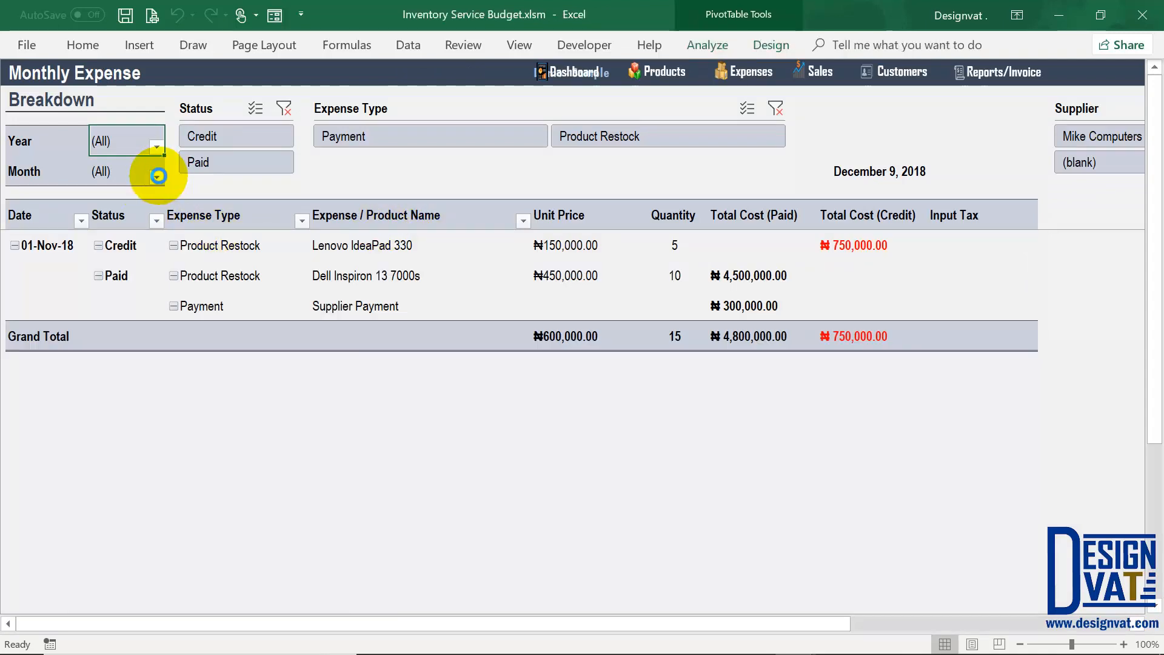
{"action": "left_click", "coordinate": [157, 177]}
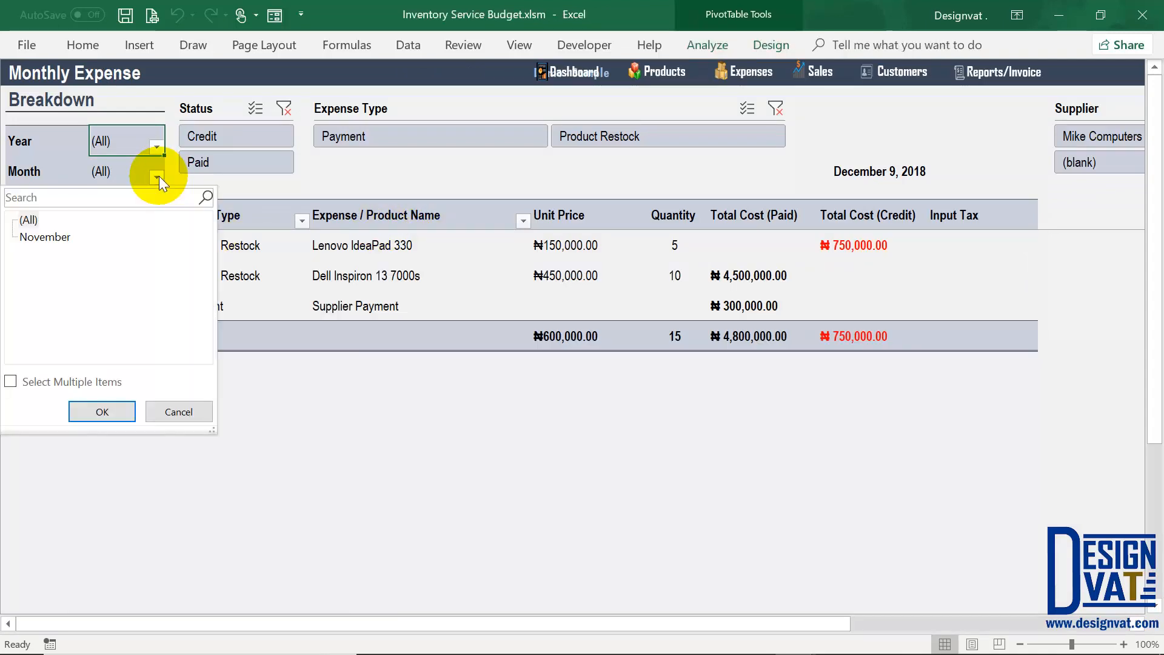
{"action": "left_click", "coordinate": [208, 426]}
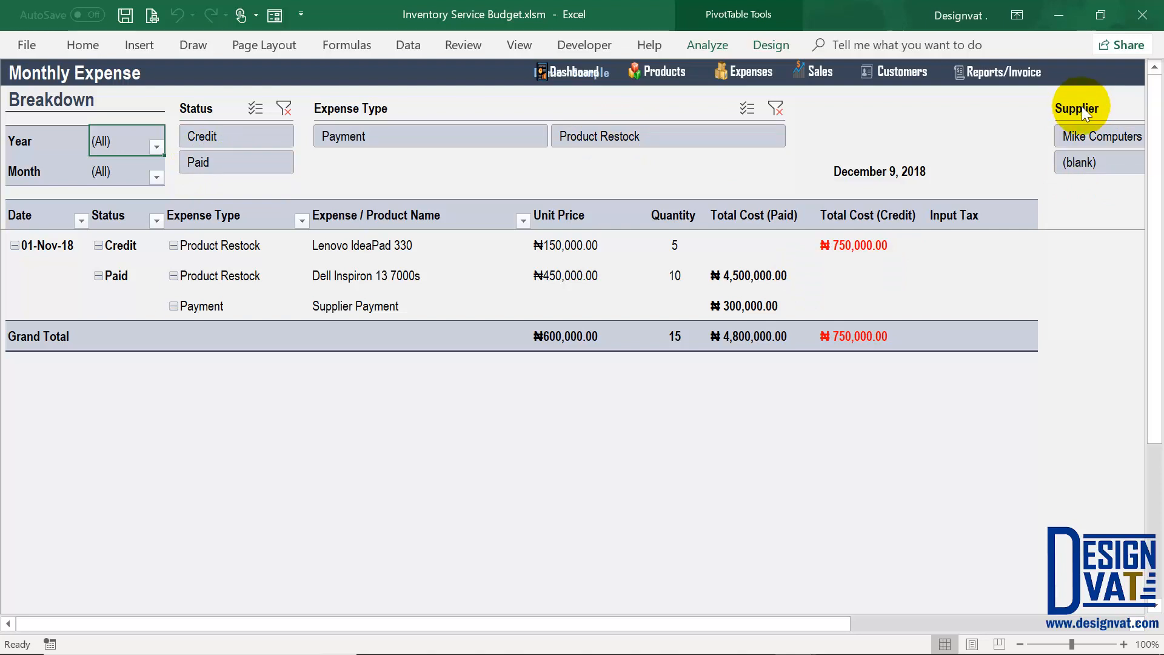
Step: Filter expenses to one supplier, then include all suppliers again and return to Reports
{"action": "left_click", "coordinate": [1093, 139]}
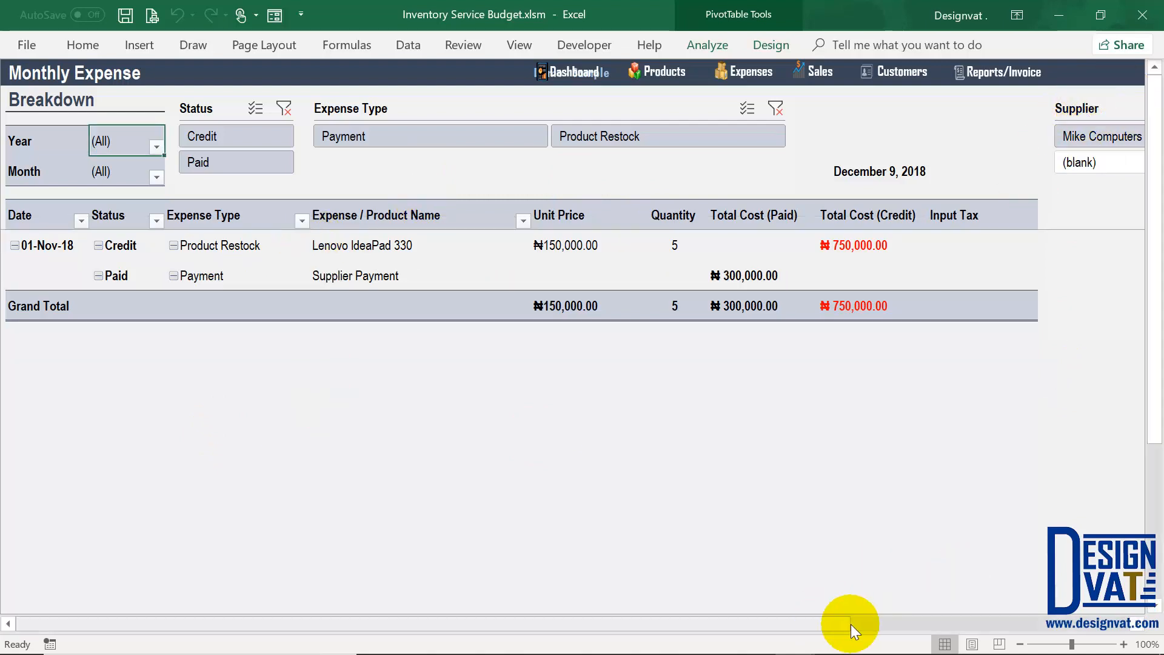
{"action": "left_click_drag", "start_coordinate": [850, 623], "coordinate": [950, 624]}
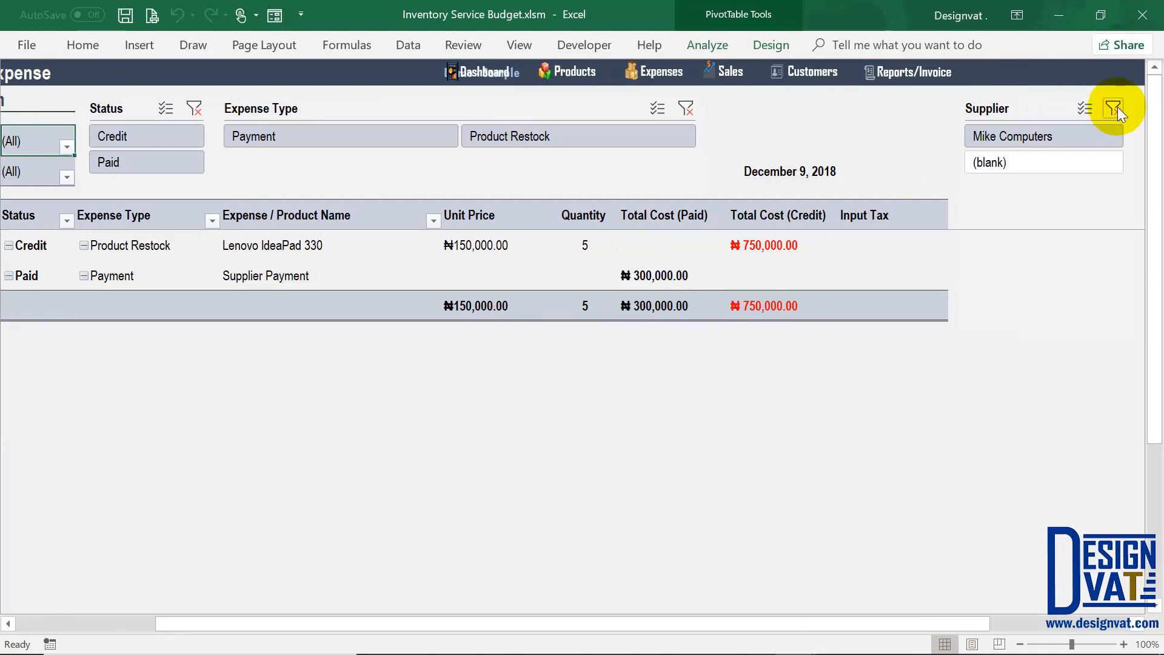
{"action": "left_click", "coordinate": [974, 134]}
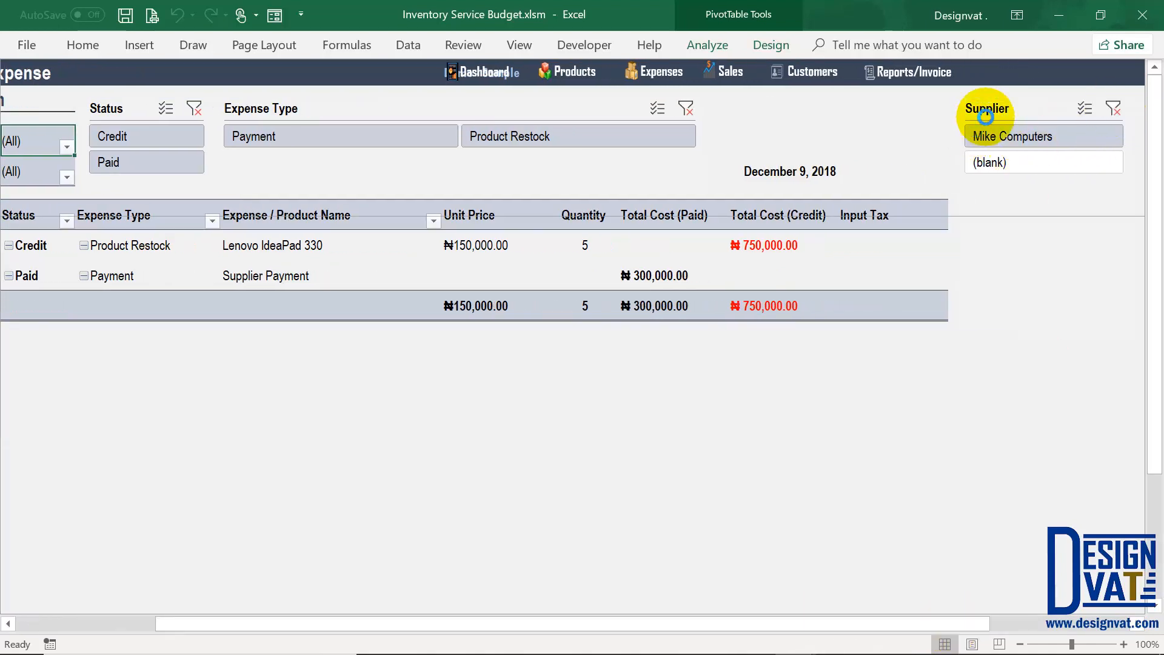
{"action": "left_click", "coordinate": [1113, 108]}
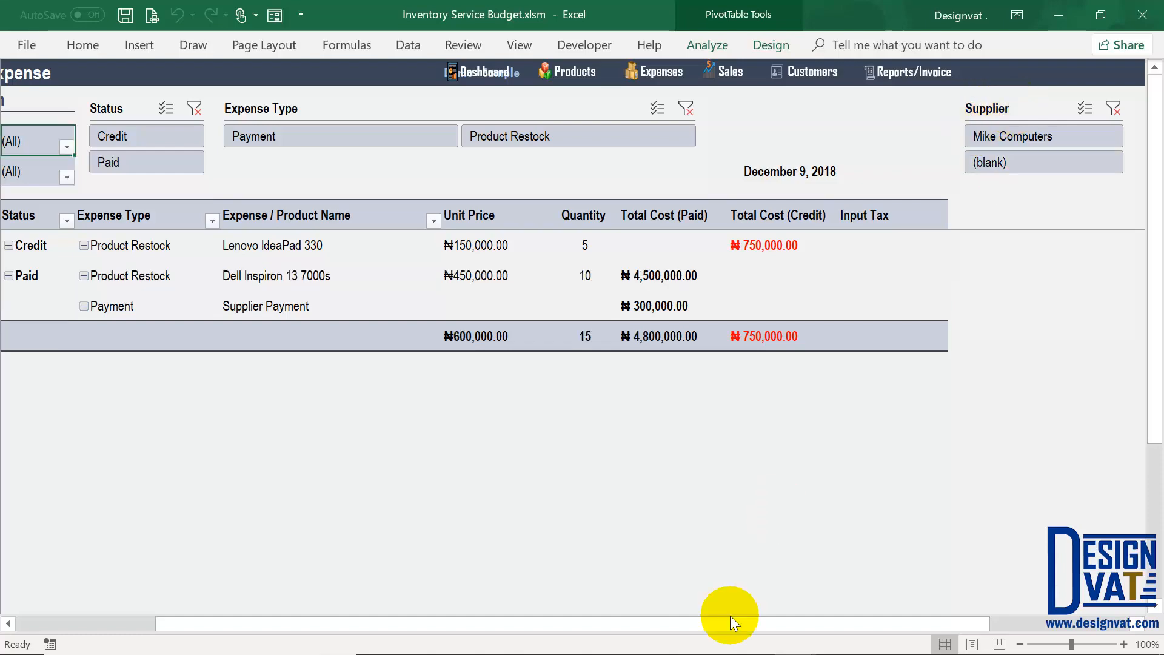
{"action": "left_click_drag", "start_coordinate": [727, 624], "coordinate": [416, 618]}
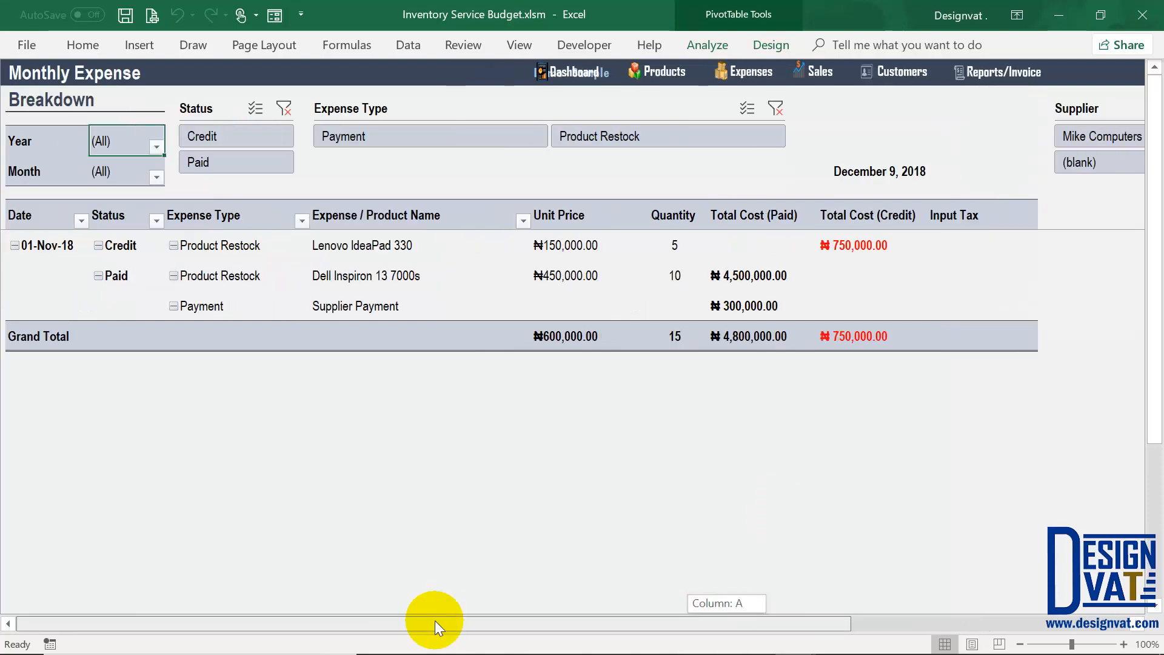
{"action": "left_click", "coordinate": [1005, 71]}
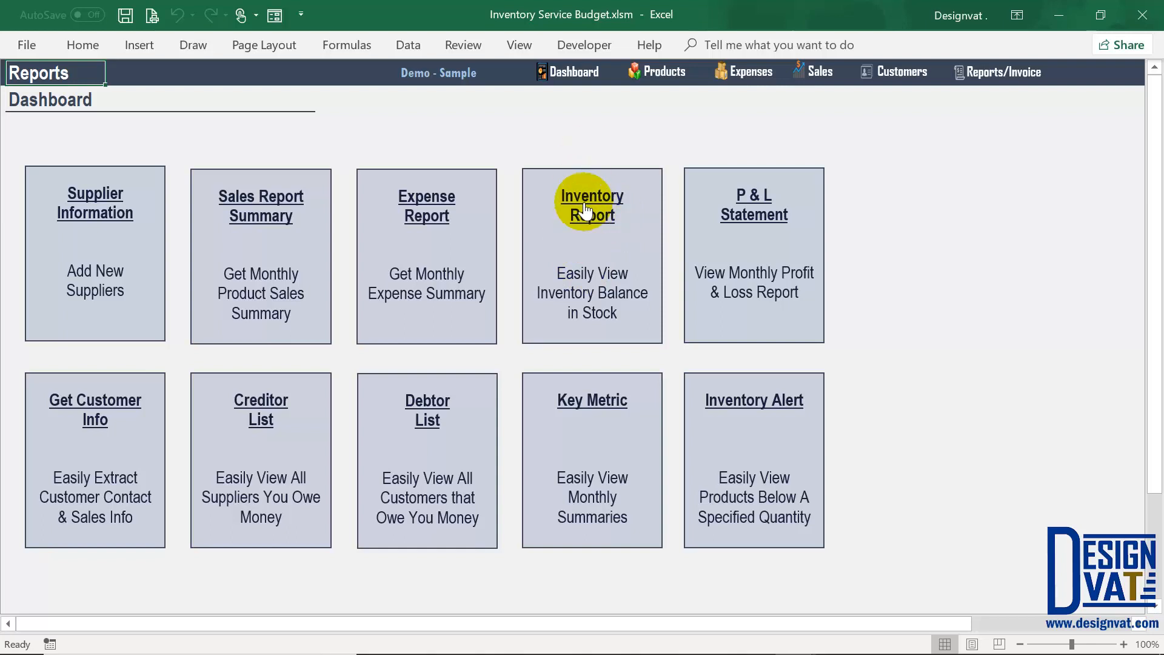
{"action": "left_click", "coordinate": [585, 210]}
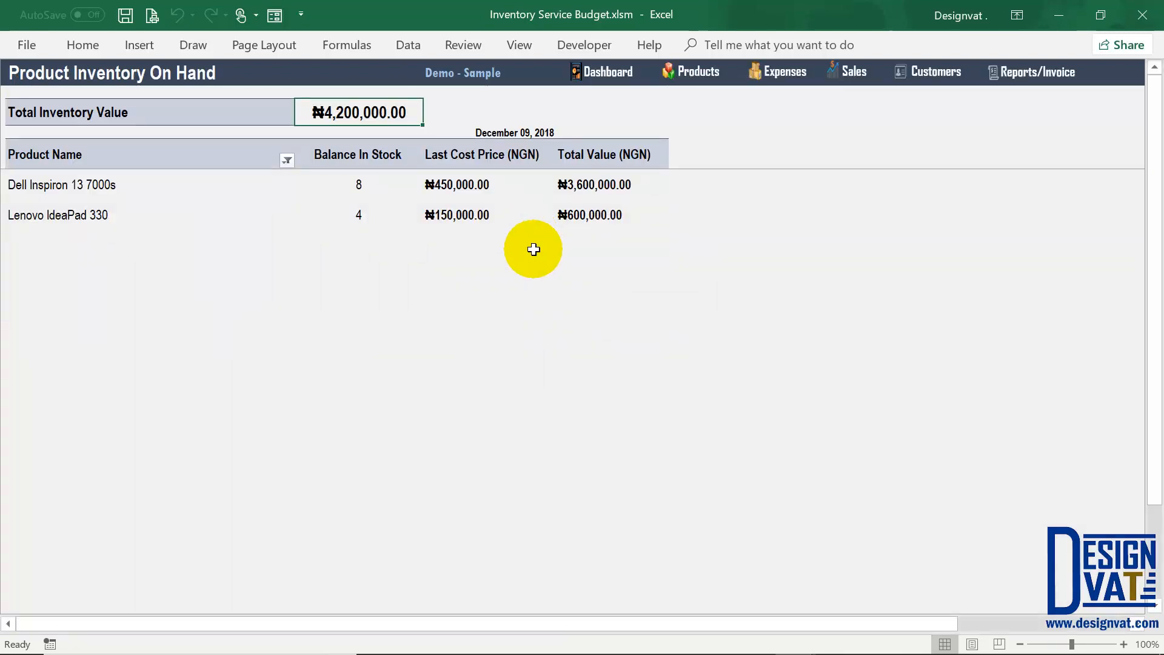
{"action": "left_click_drag", "start_coordinate": [117, 187], "coordinate": [115, 215]}
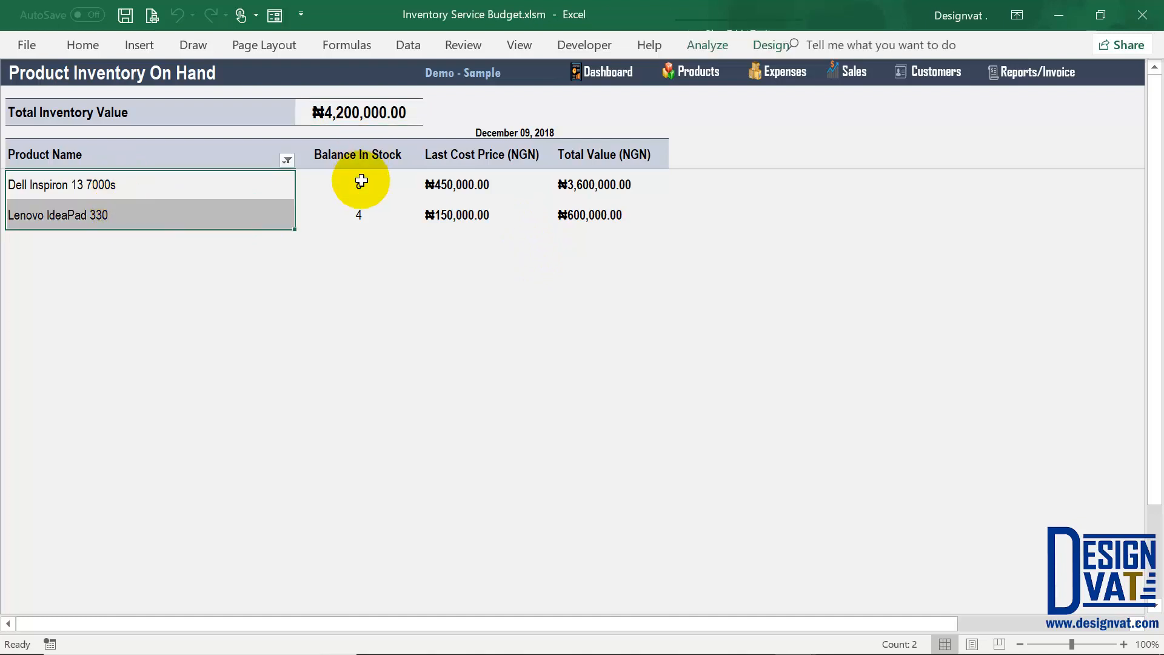
{"action": "left_click_drag", "start_coordinate": [361, 208], "coordinate": [359, 184]}
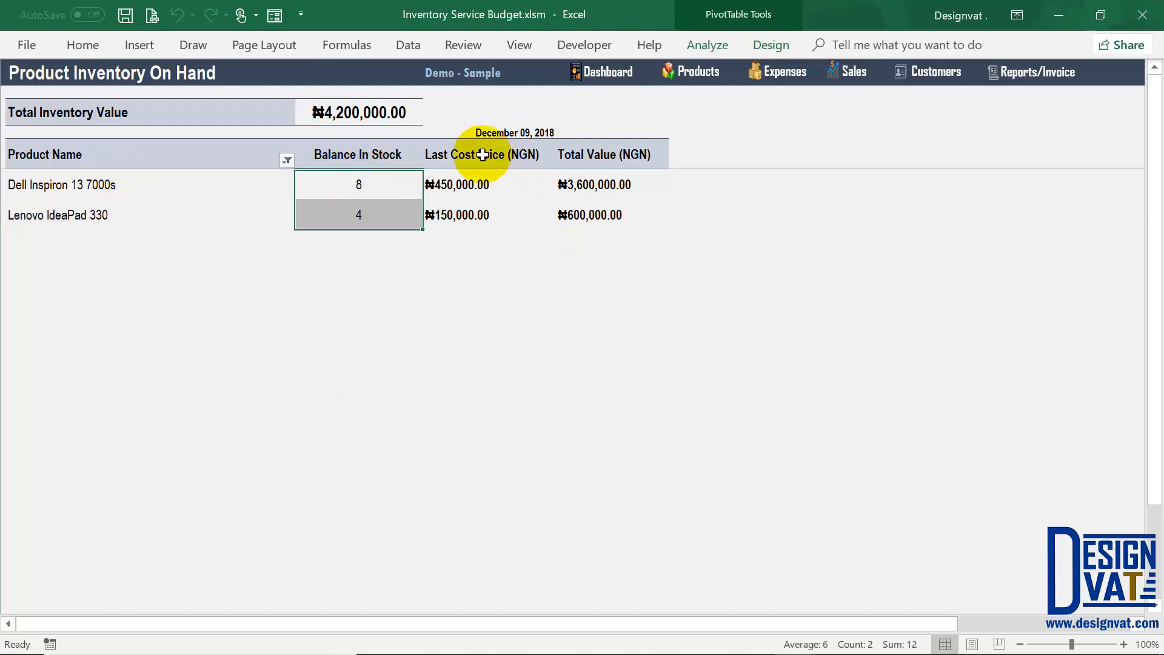
{"action": "left_click", "coordinate": [501, 155]}
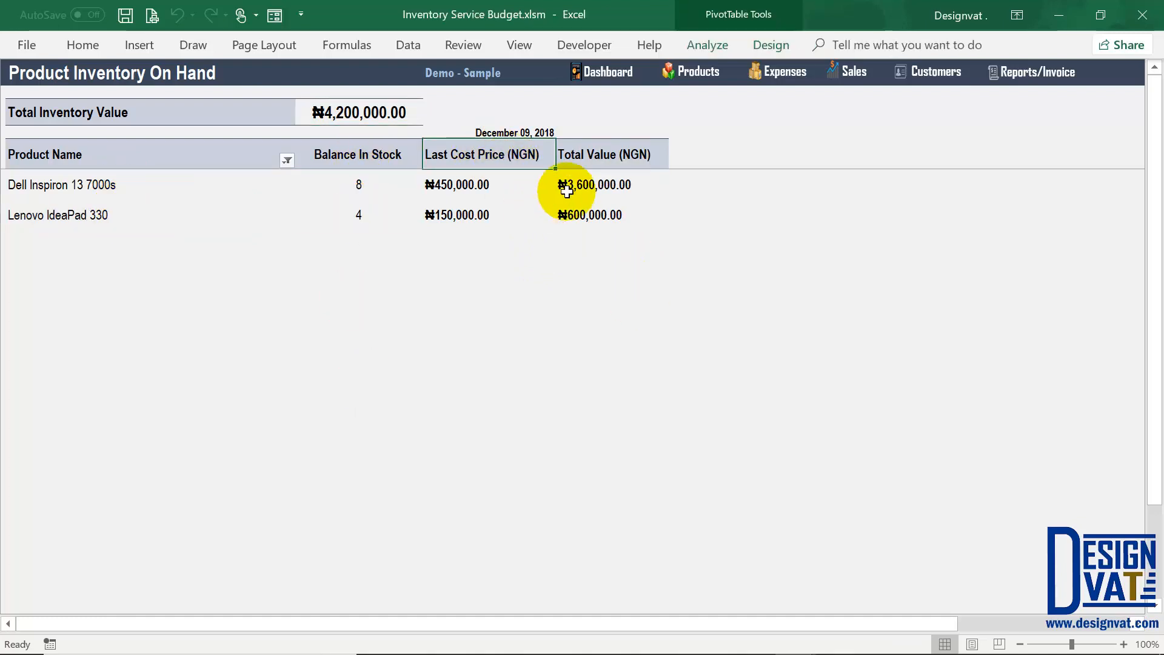
{"action": "left_click", "coordinate": [608, 180]}
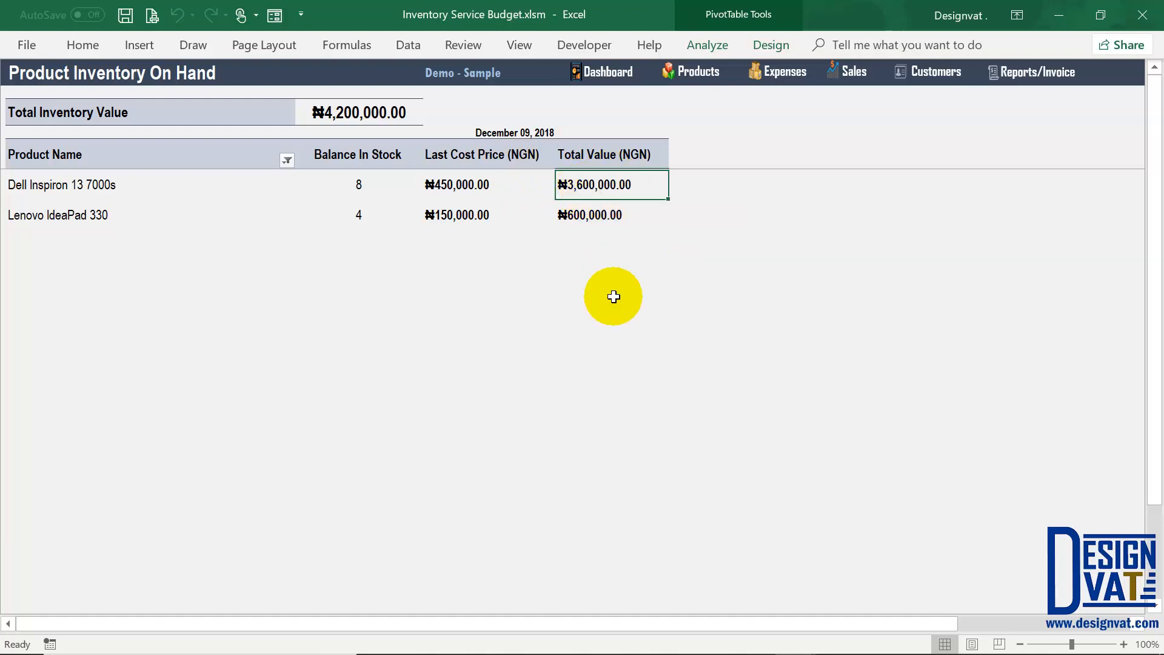
{"action": "left_click_drag", "start_coordinate": [122, 186], "coordinate": [122, 223]}
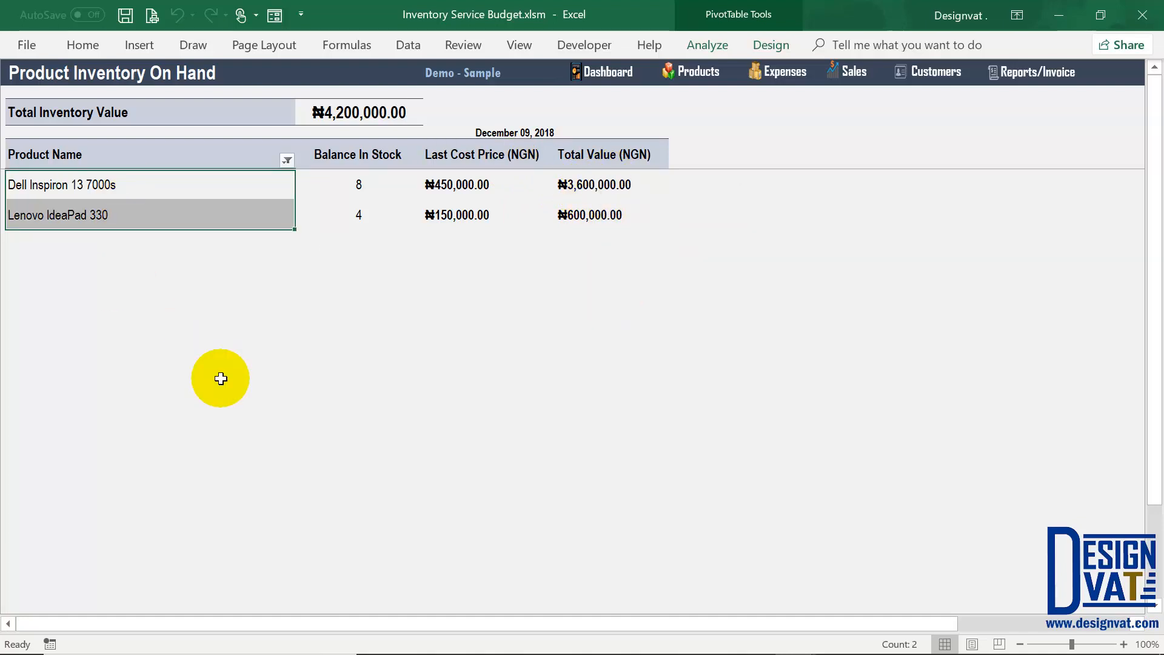
{"action": "left_click", "coordinate": [366, 124]}
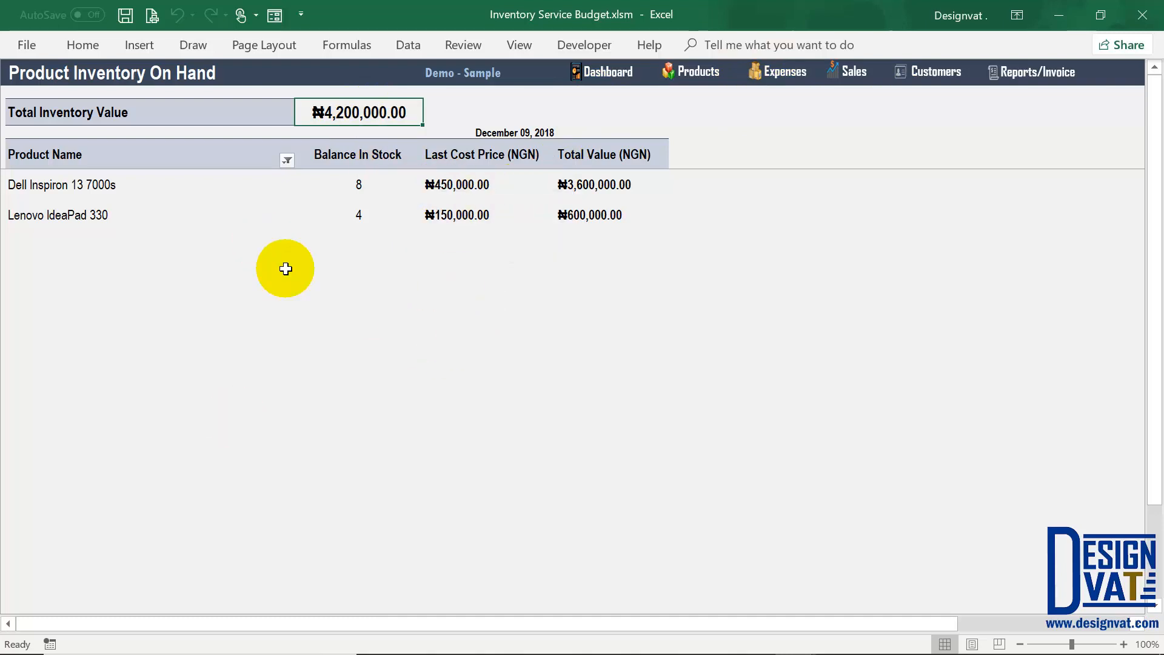
{"action": "left_click", "coordinate": [363, 184]}
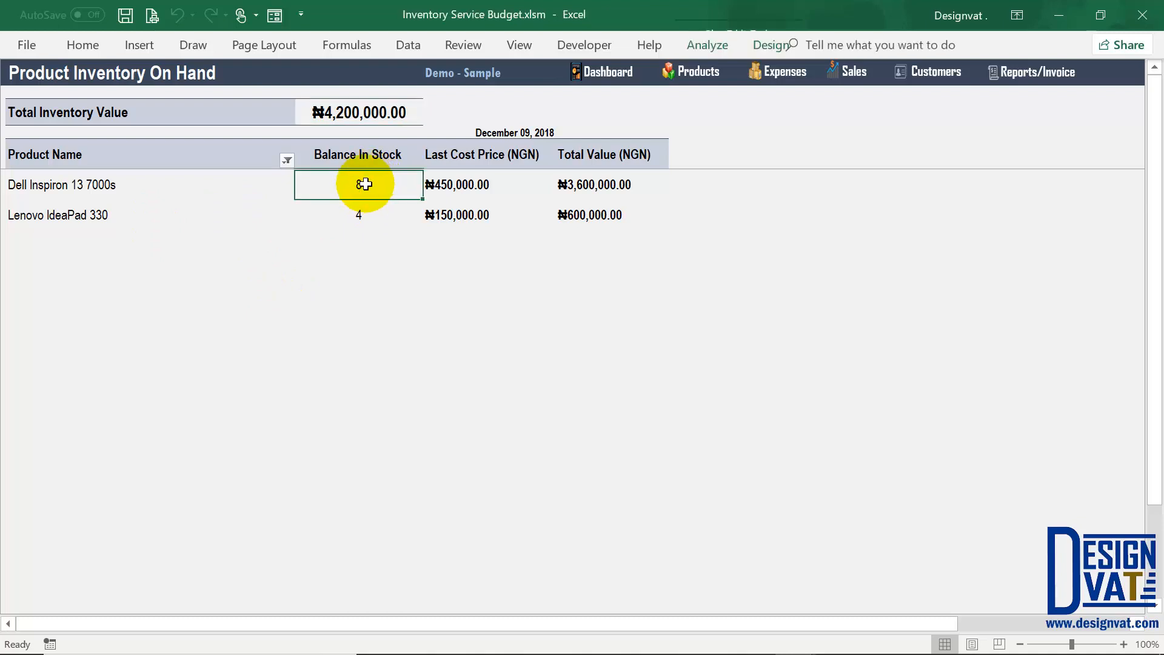
{"action": "left_click", "coordinate": [346, 212]}
{"action": "left_click", "coordinate": [374, 121]}
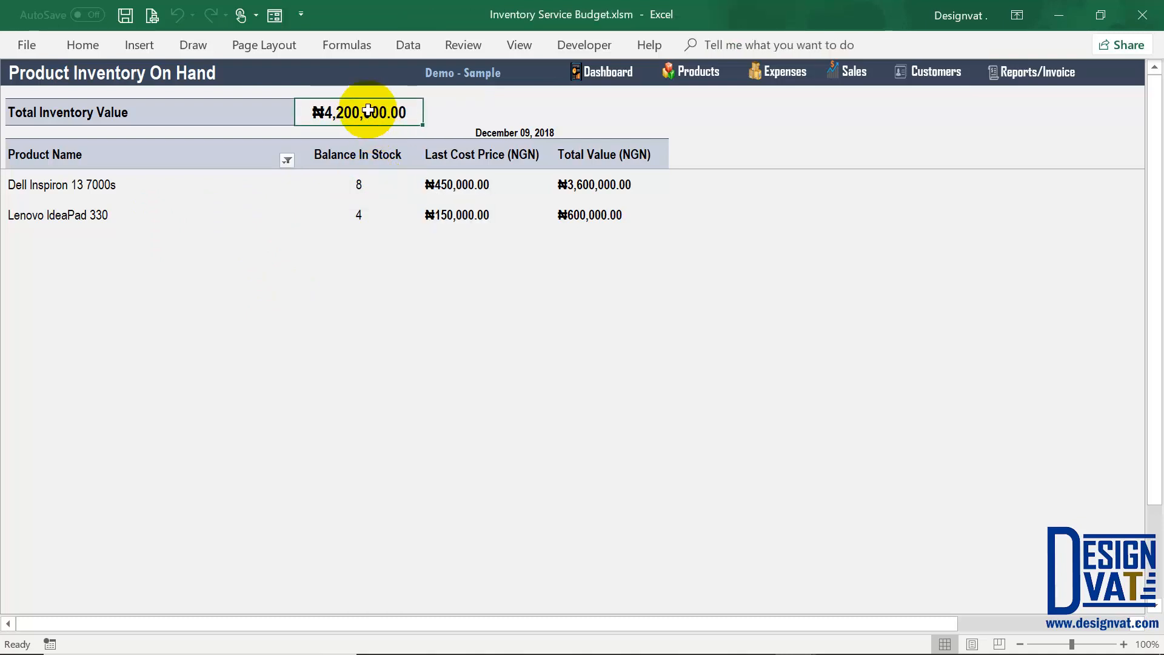
{"action": "left_click", "coordinate": [1047, 73]}
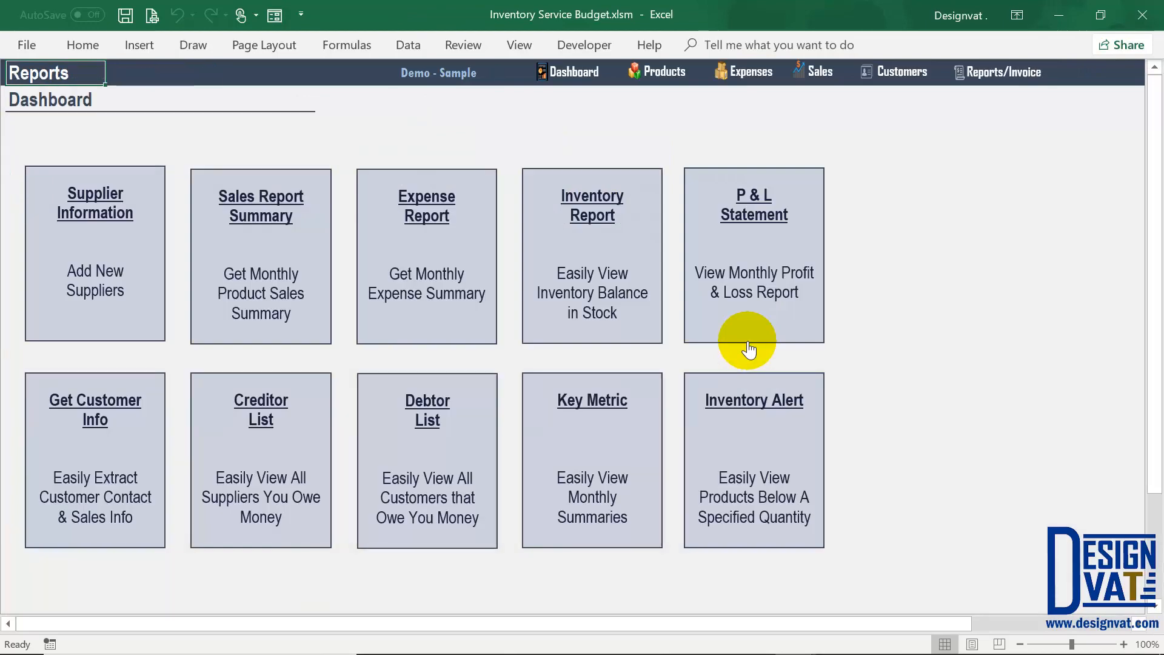
Step: Open the Profit & Loss Statement for 01 Jan 18 – 31 Dec 18 and scroll across its months
{"action": "left_click", "coordinate": [754, 227]}
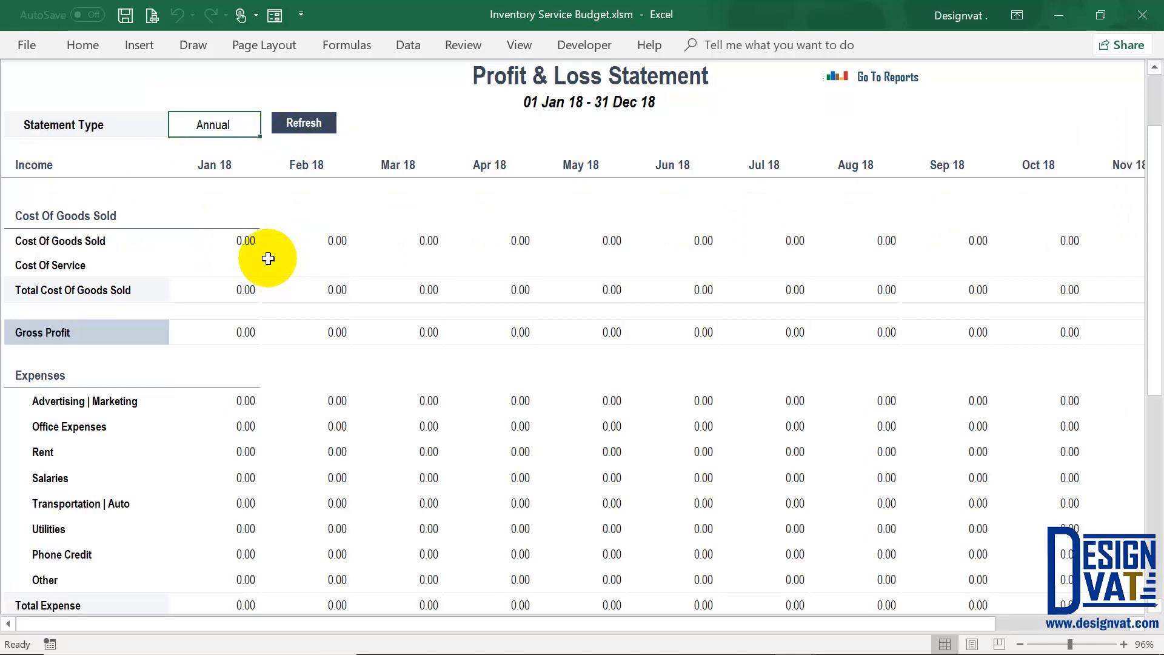
{"action": "scroll", "coordinate": [269, 259], "scroll_direction": "up", "scroll_amount": 1}
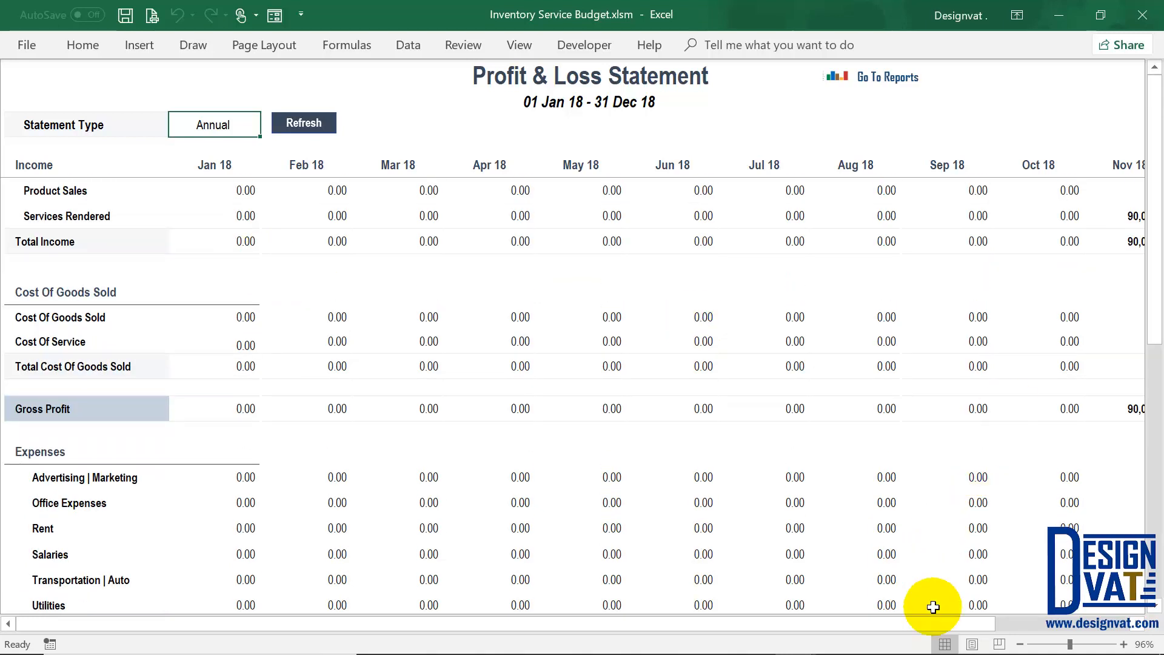
{"action": "left_click_drag", "start_coordinate": [1046, 624], "coordinate": [1083, 624]}
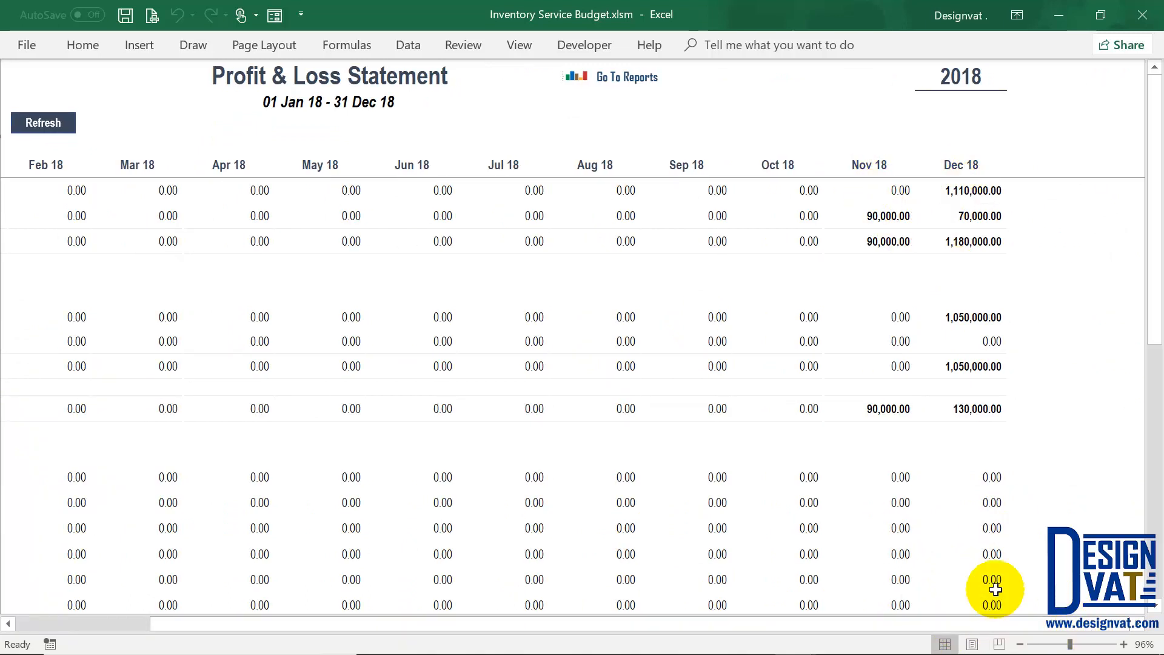
{"action": "left_click_drag", "start_coordinate": [994, 619], "coordinate": [853, 619]}
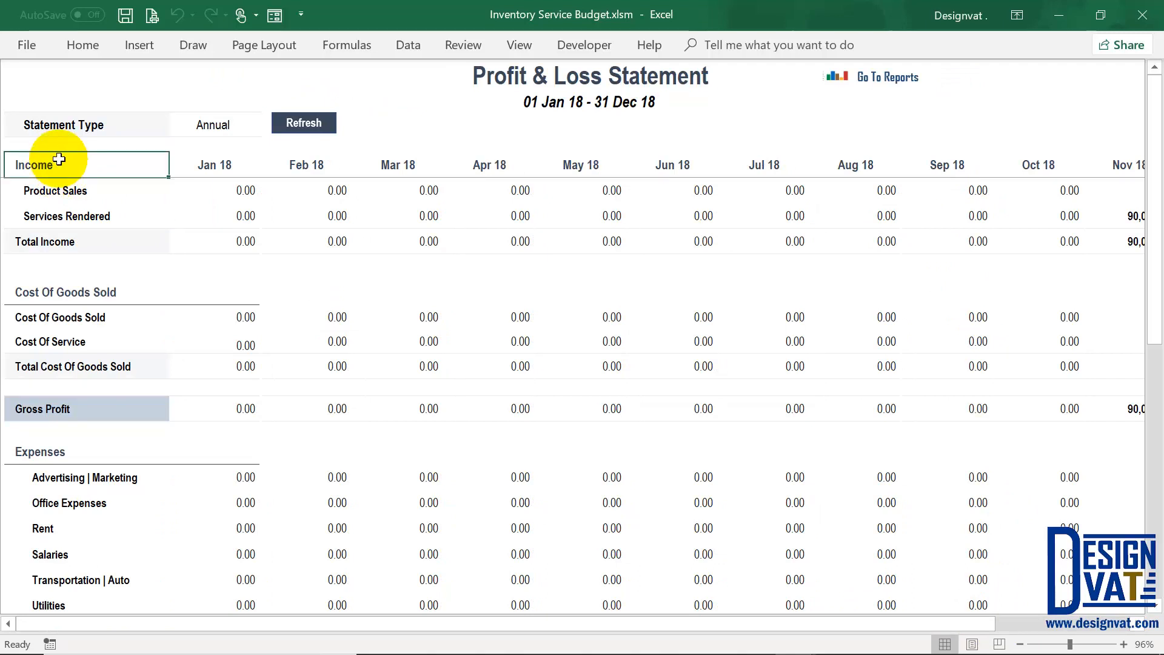
Step: Select the Product Sales, Services Rendered, Cost Of Goods Sold, Cost Of Service and eight expense labels
{"action": "left_click", "coordinate": [74, 187]}
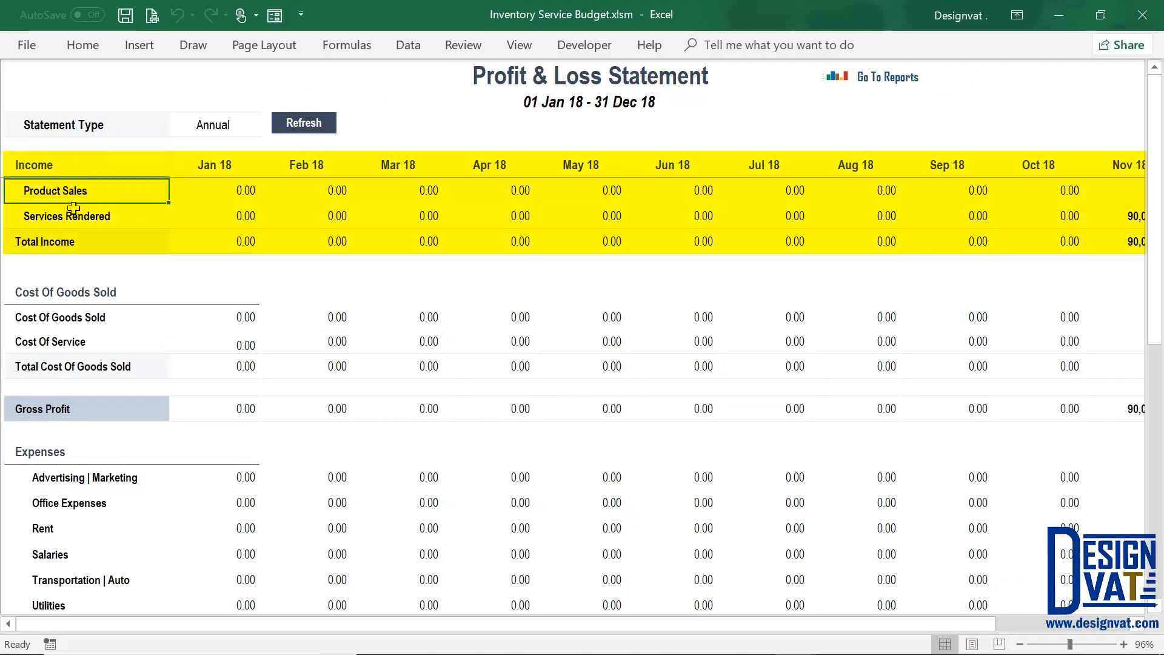
{"action": "left_click", "coordinate": [75, 213]}
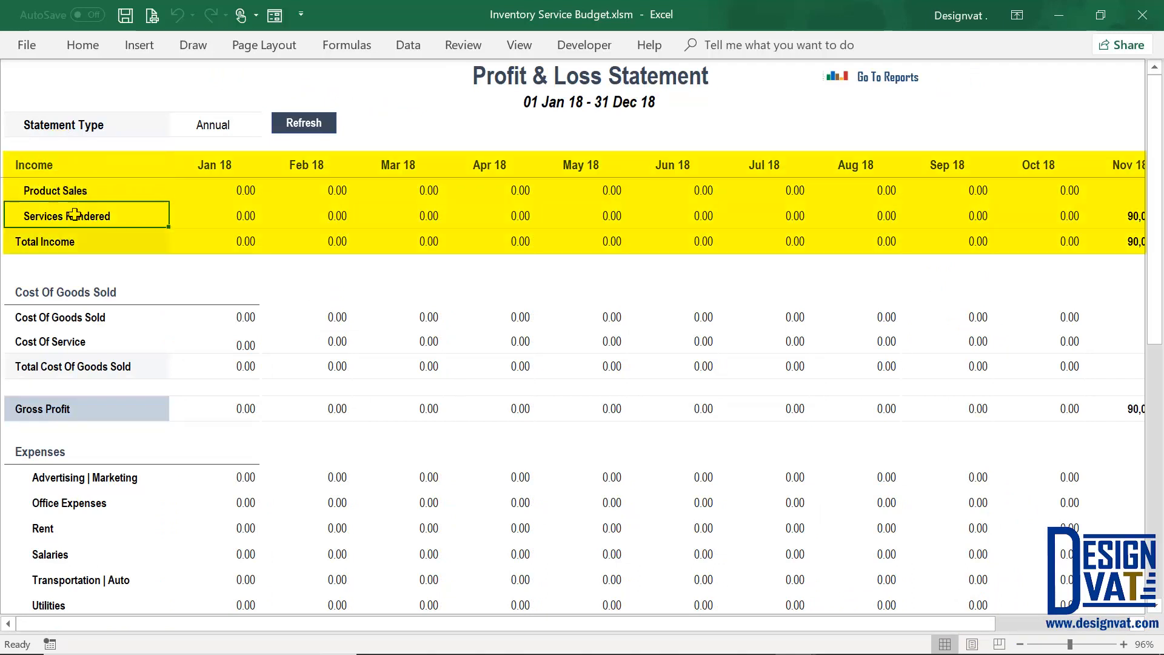
{"action": "left_click", "coordinate": [93, 290]}
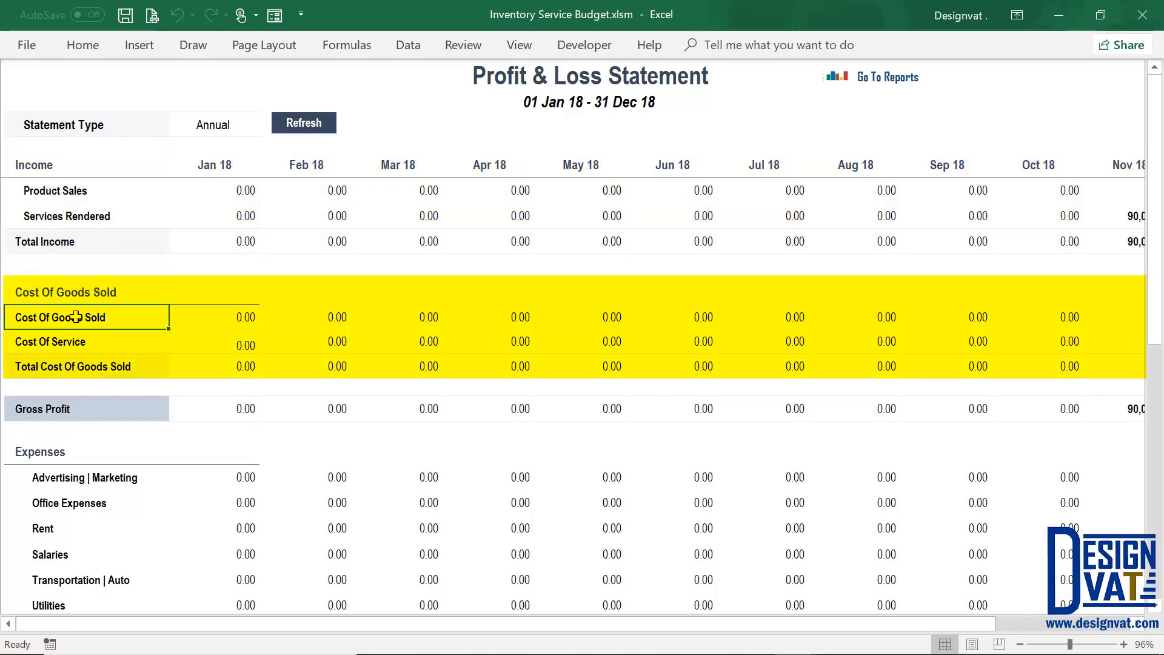
{"action": "left_click", "coordinate": [78, 191]}
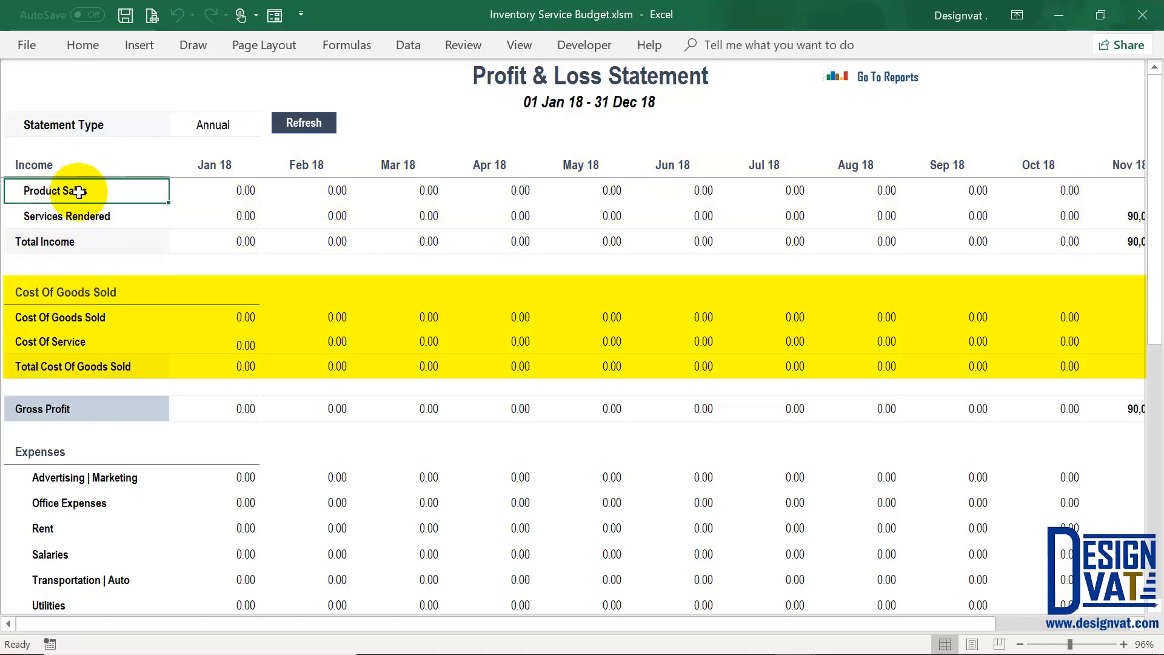
{"action": "left_click", "coordinate": [70, 341]}
{"action": "left_click", "coordinate": [93, 209]}
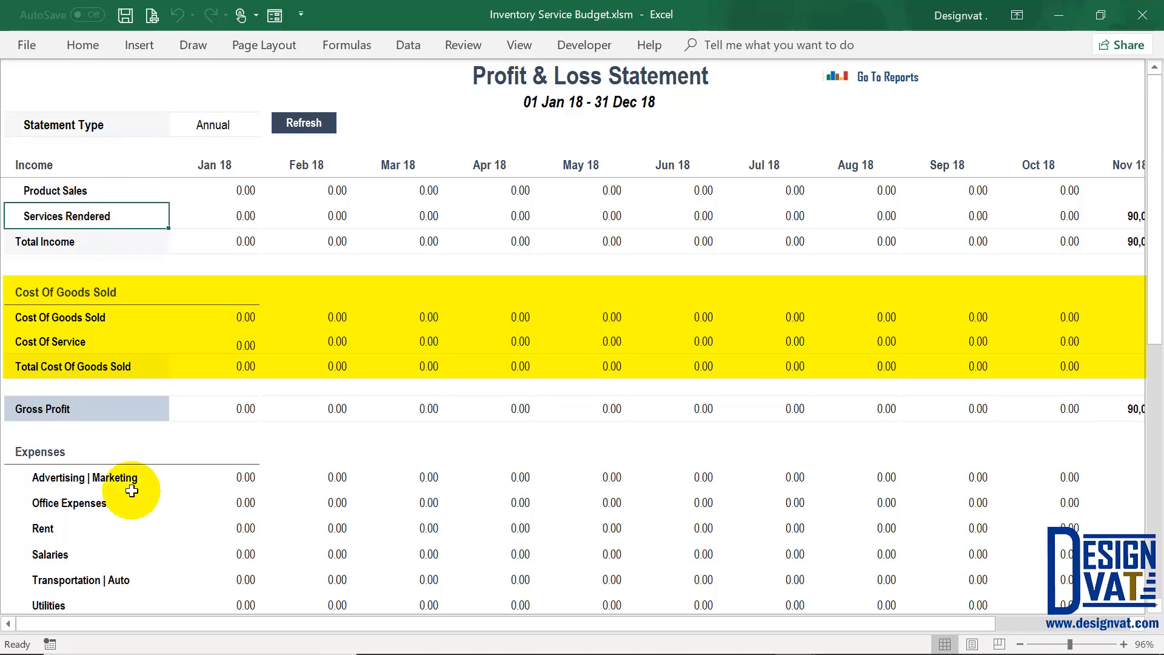
{"action": "scroll", "coordinate": [130, 485], "scroll_direction": "down", "scroll_amount": 3}
{"action": "left_click_drag", "start_coordinate": [106, 322], "coordinate": [100, 494]}
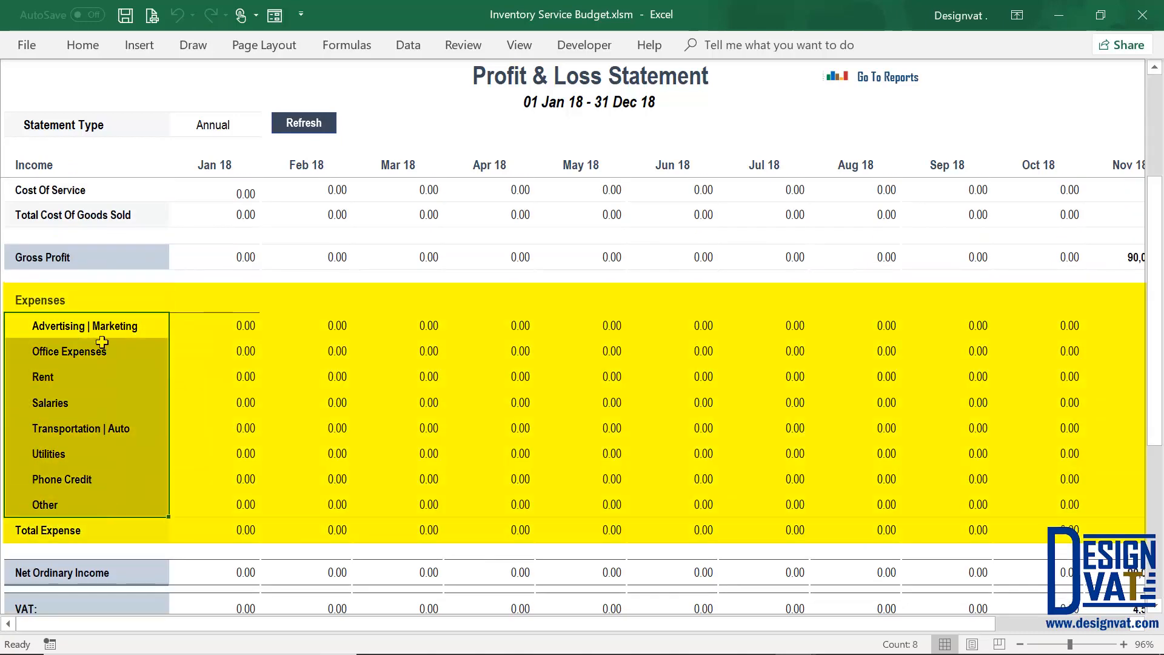
Step: Check the expense type list on a new Expenses purchase, cancel it, and reopen the P&L Statement
{"action": "left_click", "coordinate": [891, 77]}
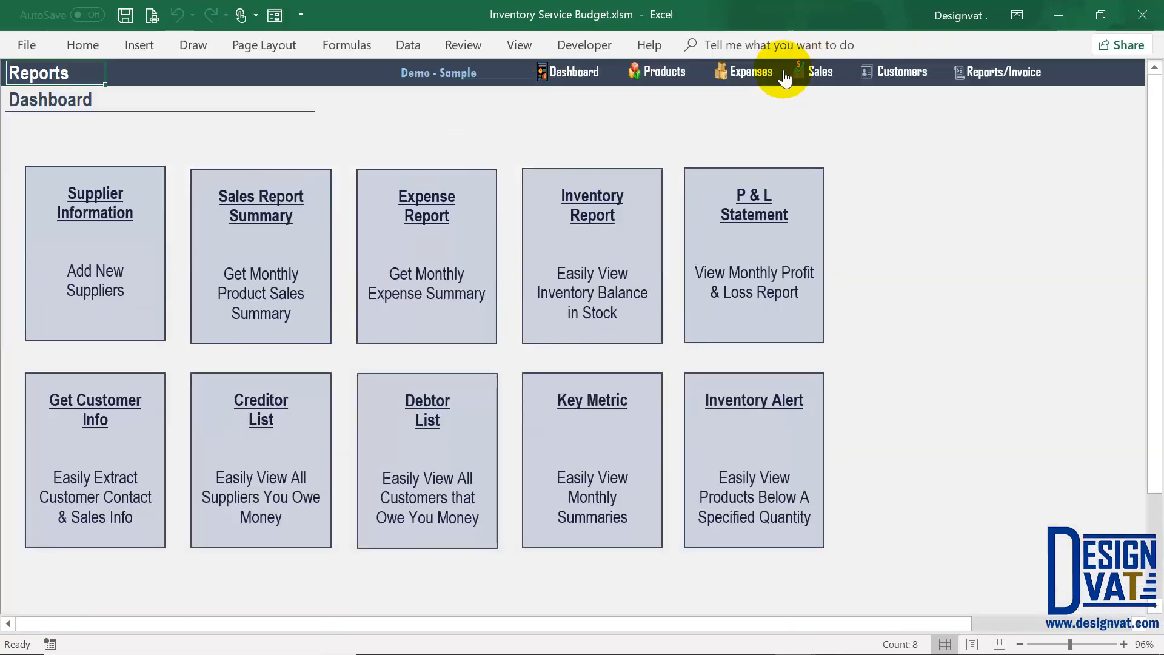
{"action": "left_click", "coordinate": [751, 73]}
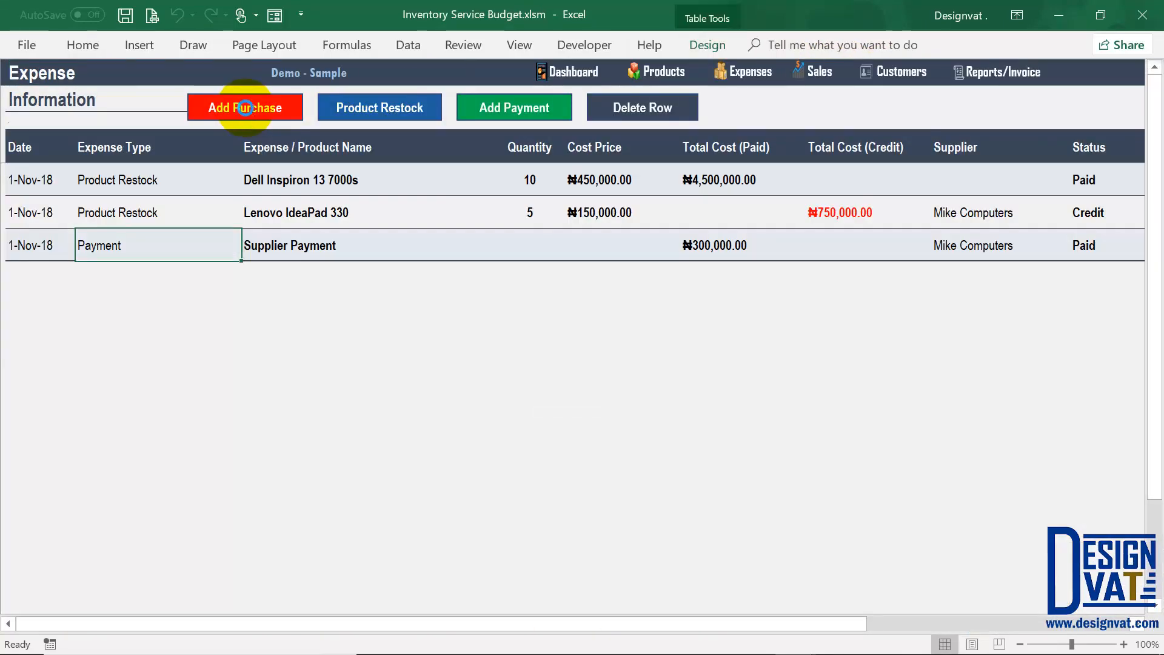
{"action": "left_click", "coordinate": [245, 108]}
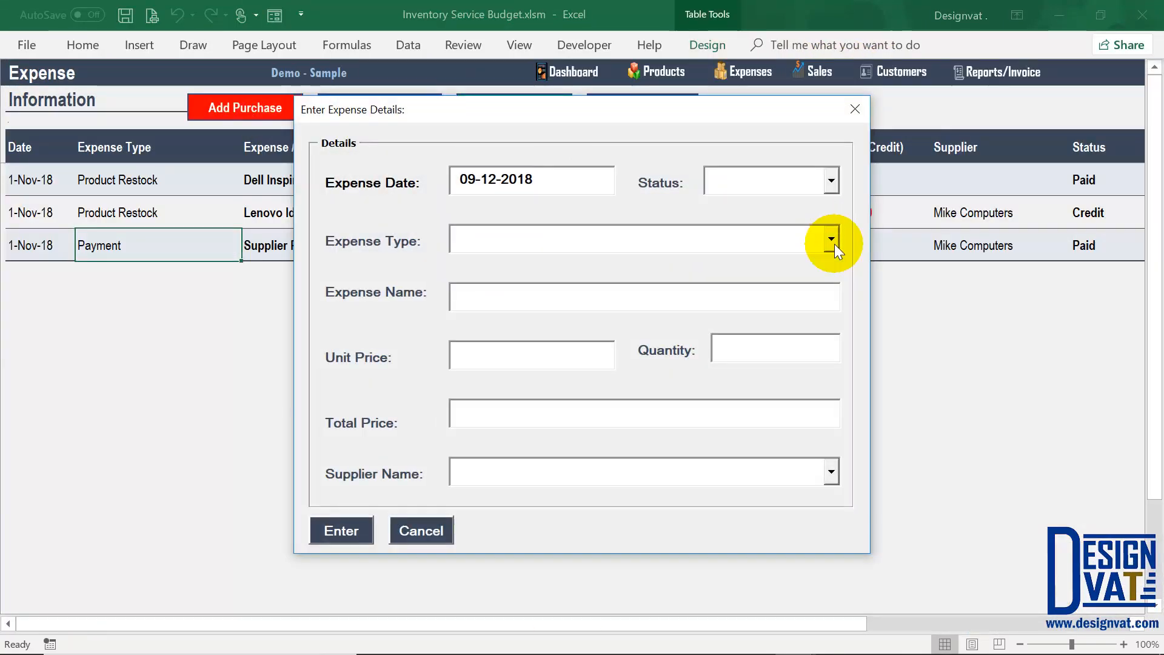
{"action": "left_click", "coordinate": [831, 239]}
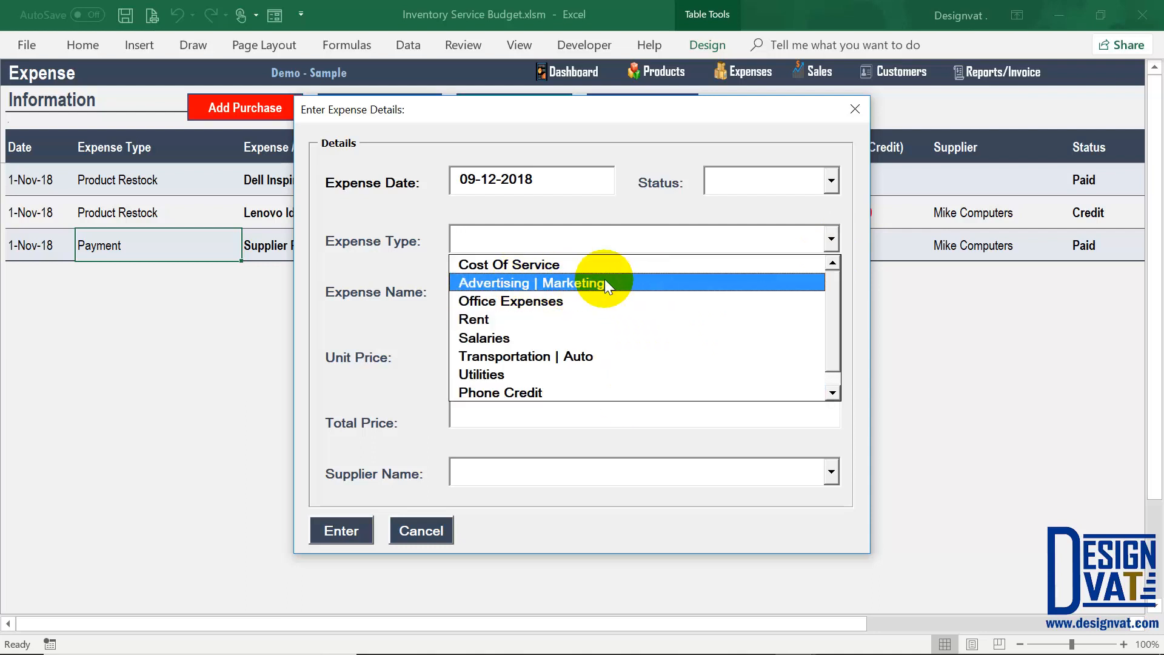
{"action": "left_click", "coordinate": [419, 531]}
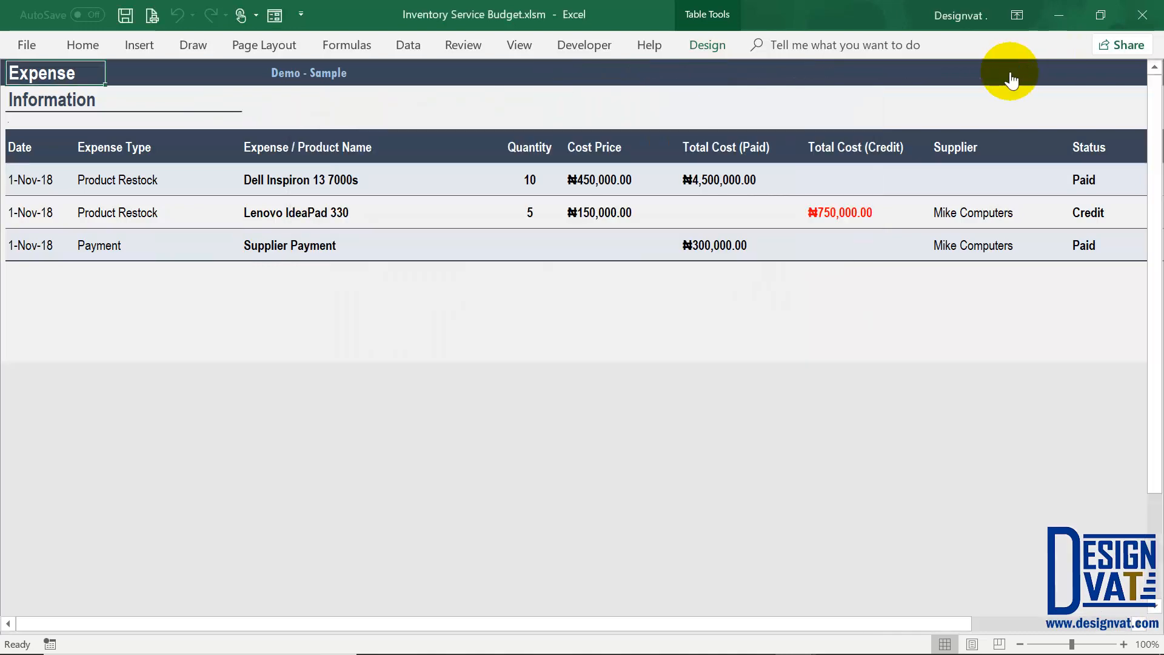
{"action": "left_click", "coordinate": [1010, 73]}
{"action": "left_click", "coordinate": [743, 270]}
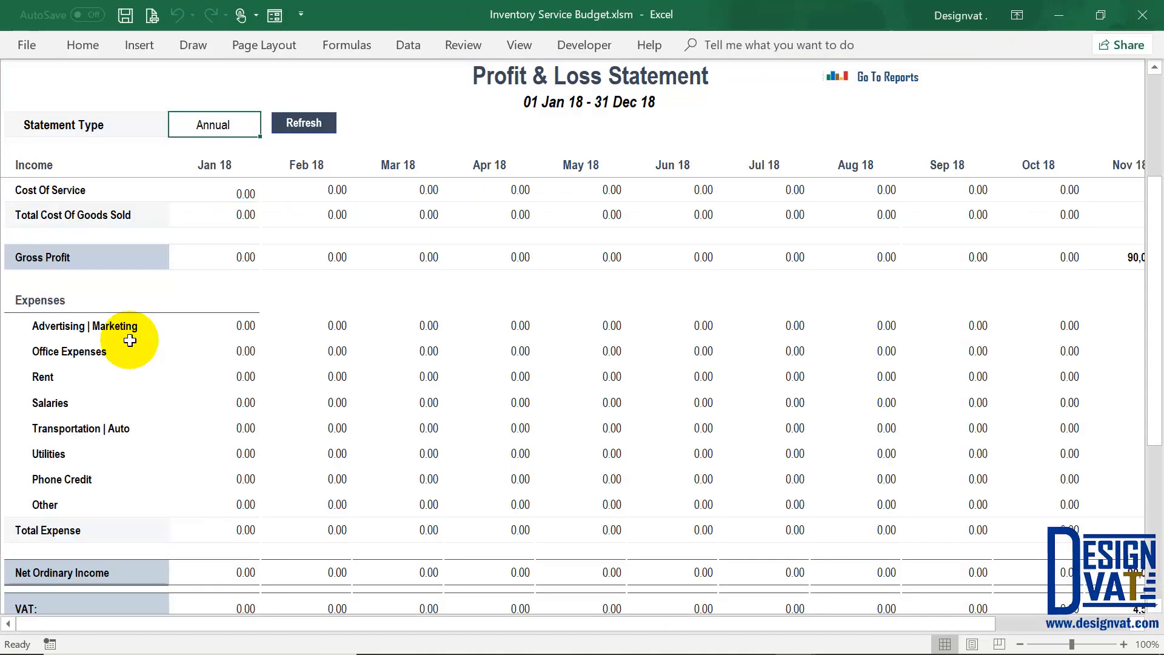
Step: Try replacing the Advertising | Marketing expense label with Internet Subscription
{"action": "double_click", "coordinate": [139, 326]}
{"action": "left_click_drag", "start_coordinate": [138, 327], "coordinate": [45, 327]}
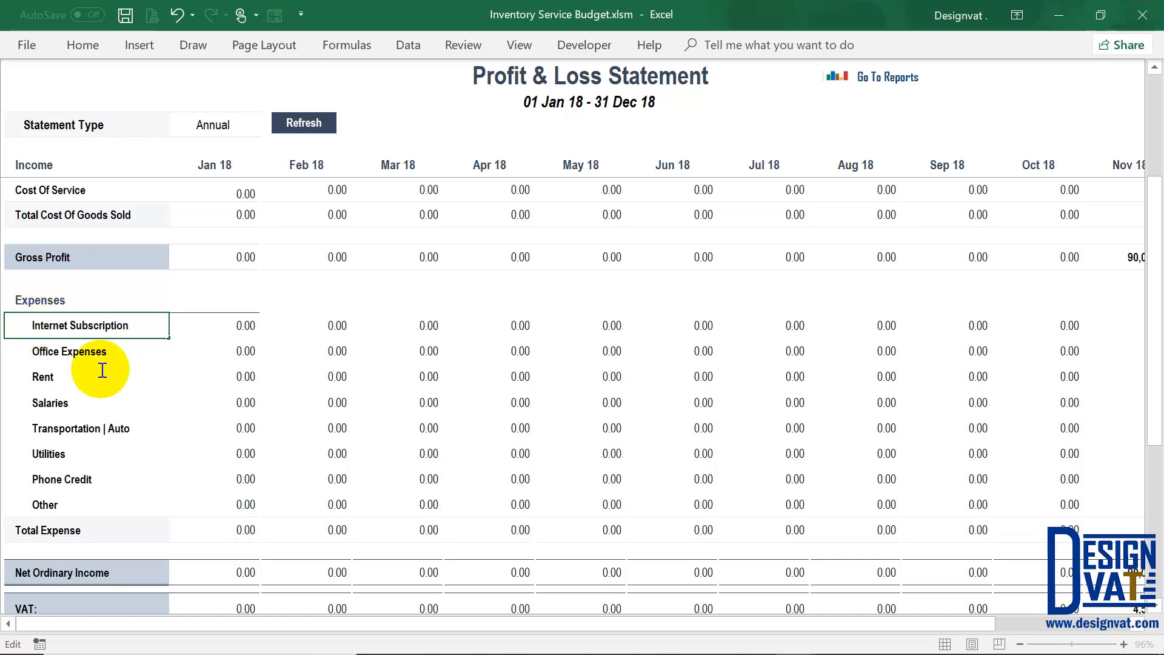
{"action": "left_click", "coordinate": [109, 354]}
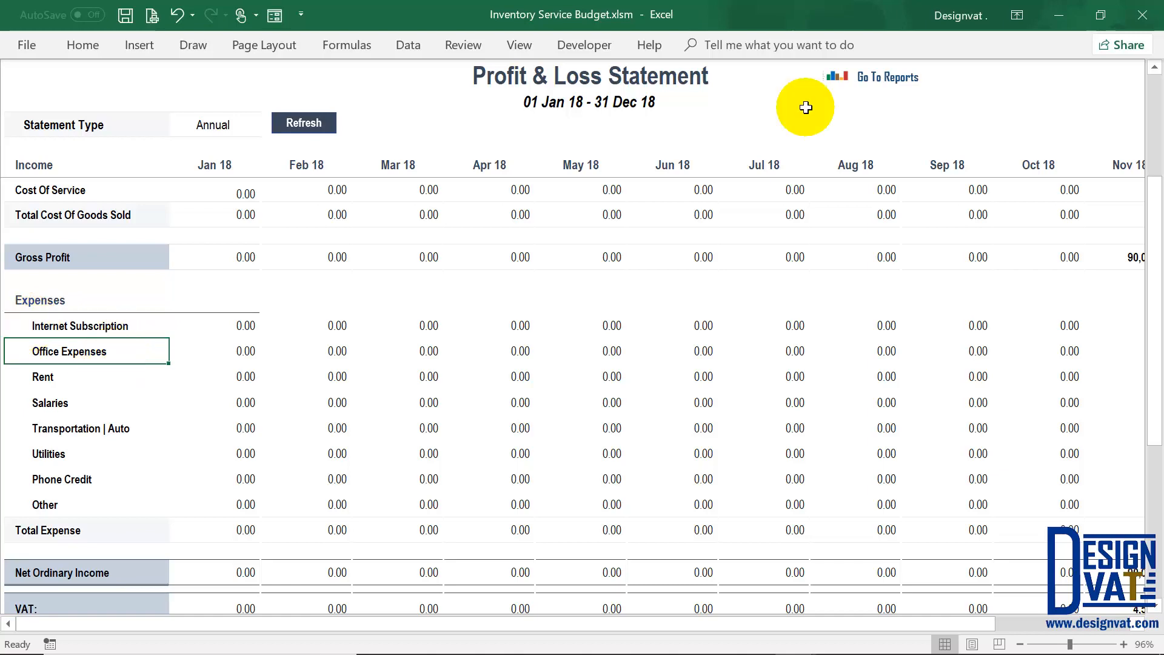
Step: Recheck the expense types on a new purchase, close it, and select the P&L expense category labels
{"action": "left_click", "coordinate": [906, 79]}
{"action": "left_click", "coordinate": [757, 74]}
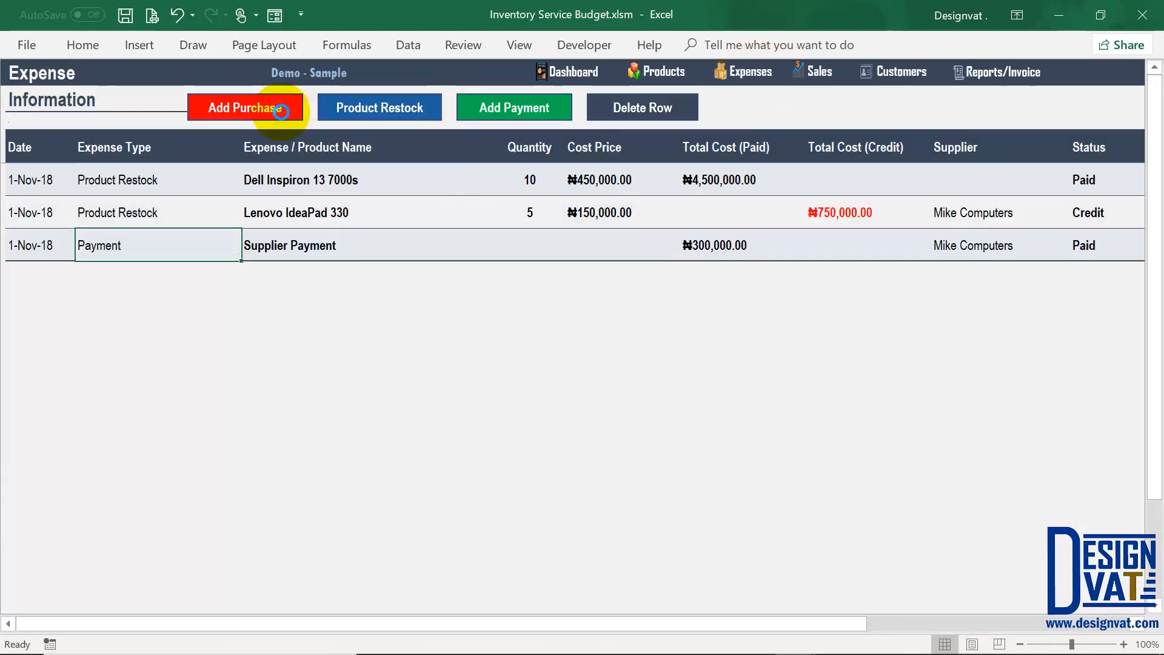
{"action": "left_click", "coordinate": [273, 109]}
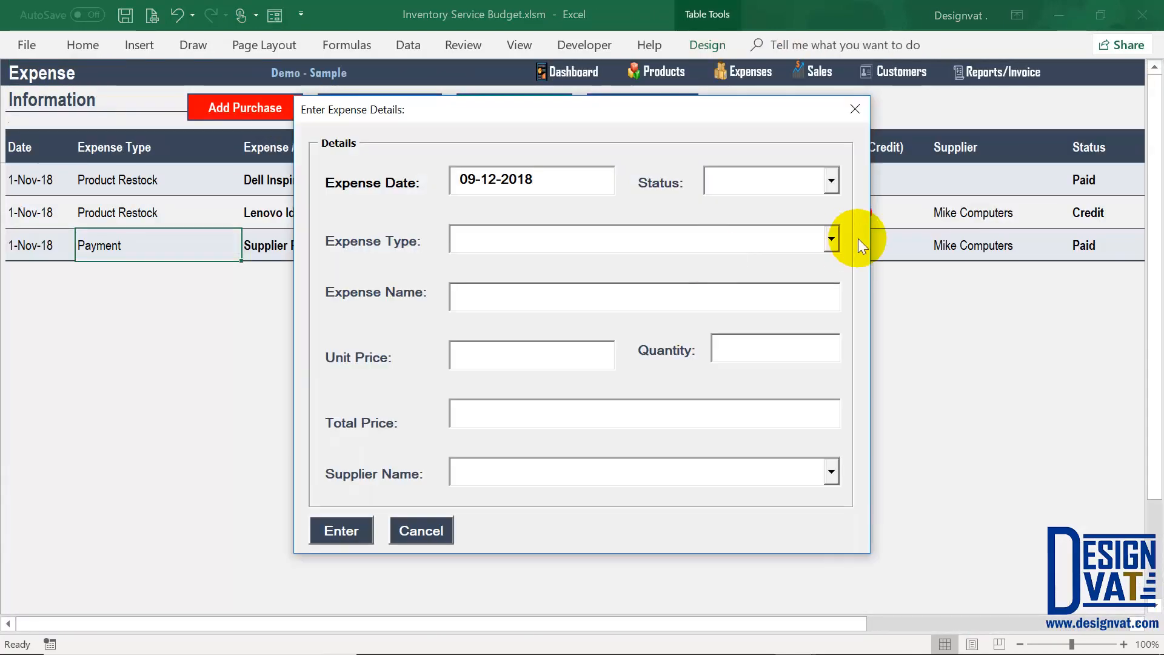
{"action": "left_click", "coordinate": [820, 242]}
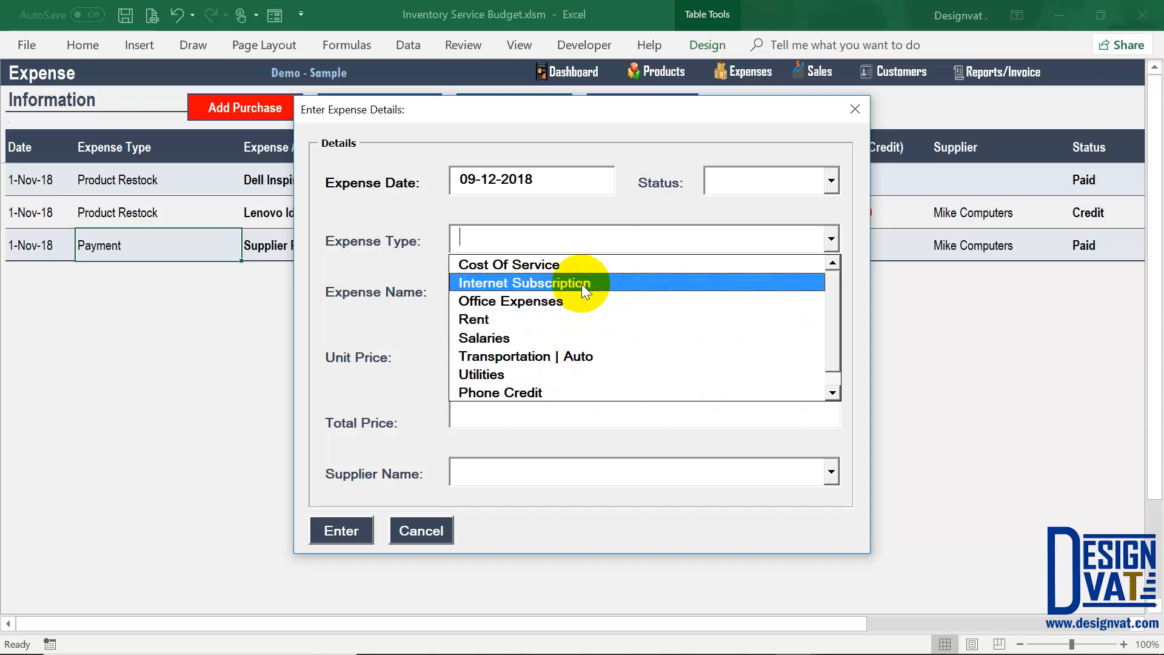
{"action": "left_click", "coordinate": [421, 530]}
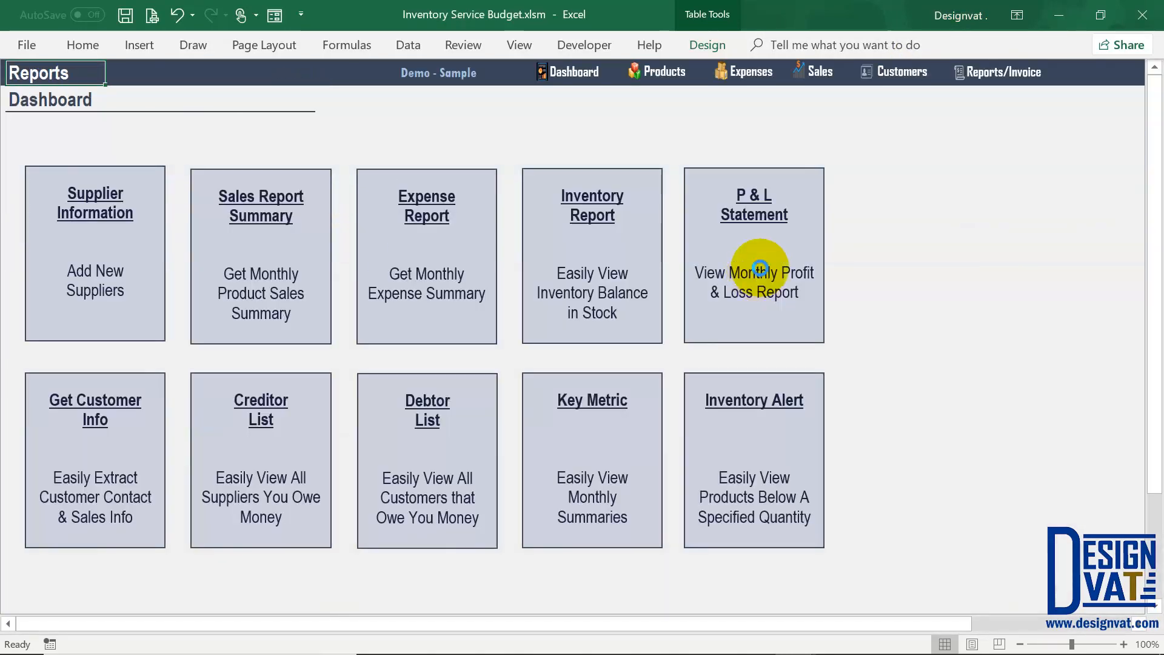
{"action": "left_click", "coordinate": [752, 267]}
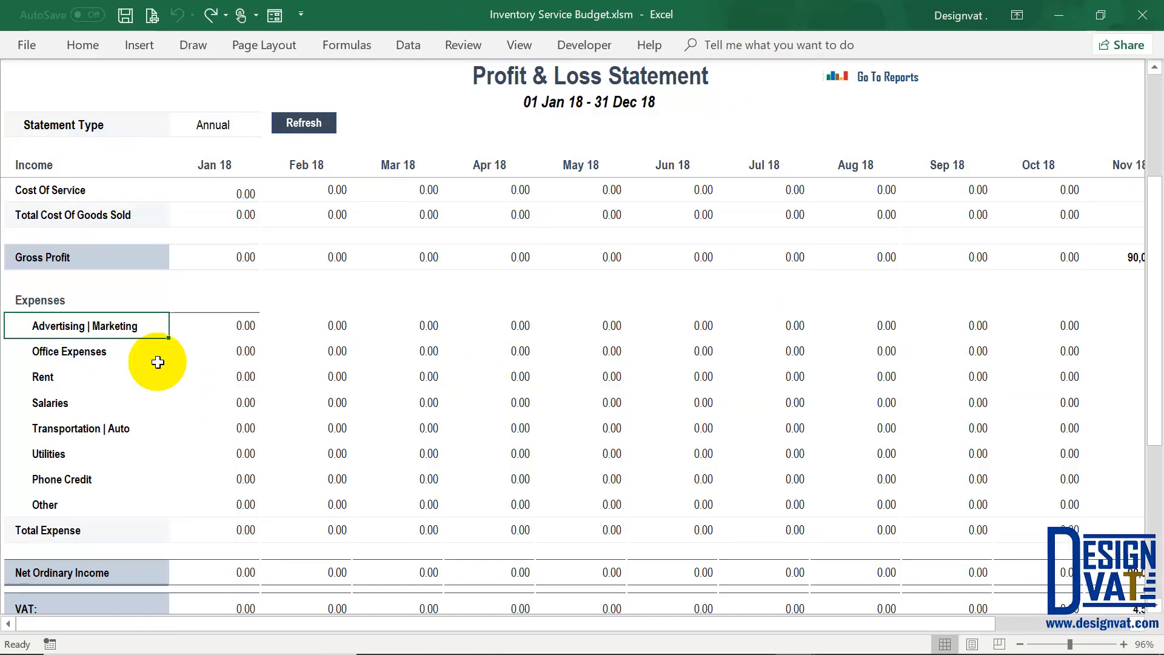
{"action": "left_click_drag", "start_coordinate": [62, 324], "coordinate": [173, 537]}
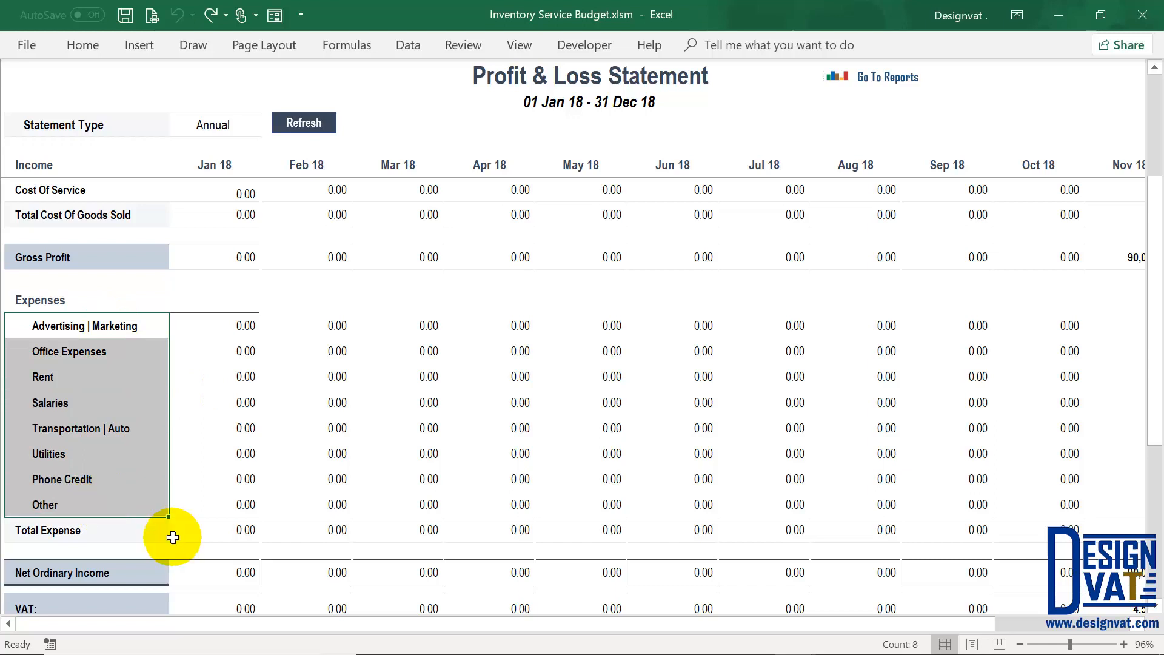
Step: Select the Total Expense, Gross Profit, Expenses, VAT and Delivery Cost labels, then scroll to Nov–Dec
{"action": "left_click", "coordinate": [107, 530]}
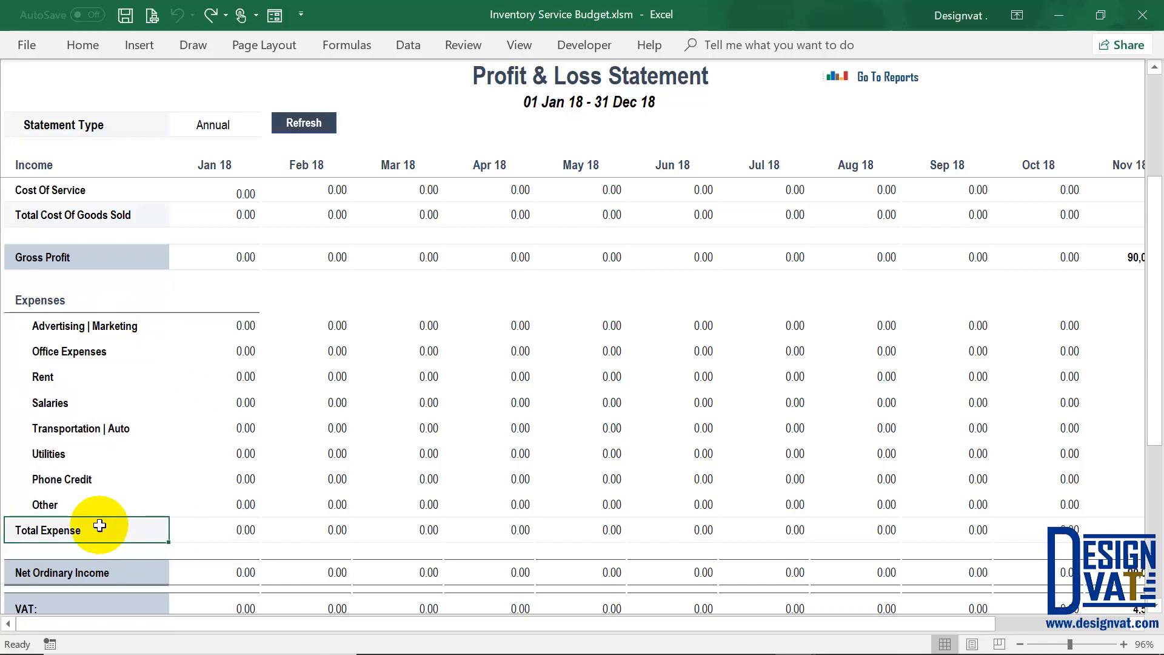
{"action": "scroll", "coordinate": [127, 526], "scroll_direction": "down", "scroll_amount": 1}
{"action": "left_click", "coordinate": [110, 507]}
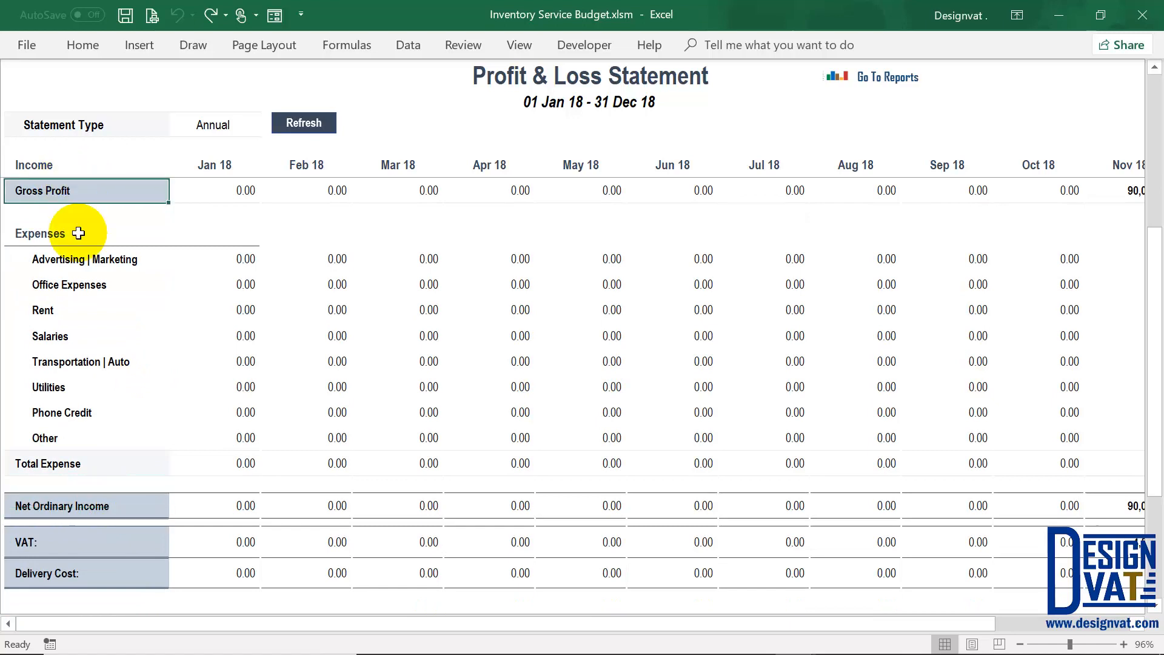
{"action": "left_click_drag", "start_coordinate": [79, 230], "coordinate": [72, 442]}
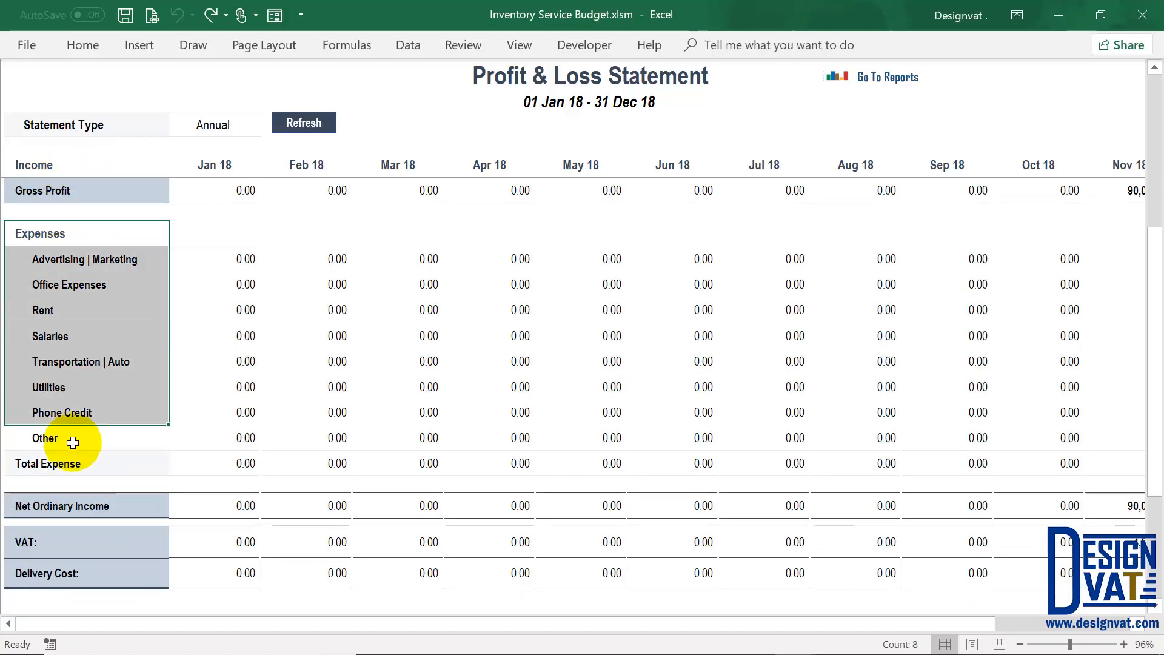
{"action": "left_click", "coordinate": [121, 542]}
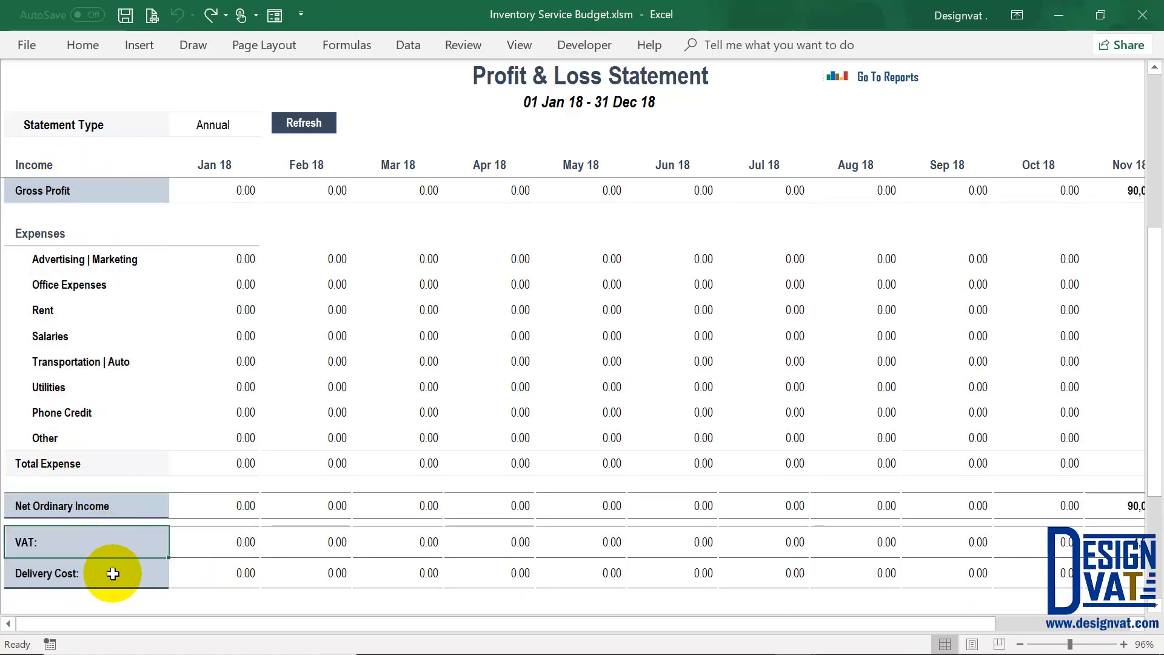
{"action": "left_click", "coordinate": [89, 571]}
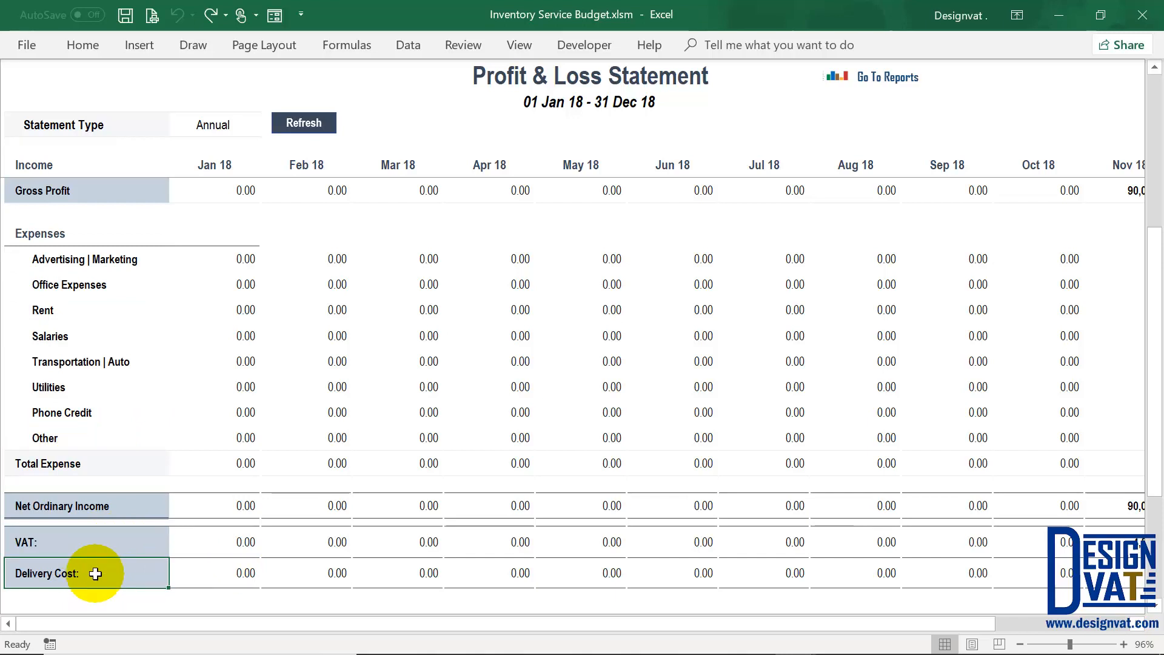
{"action": "left_click_drag", "start_coordinate": [768, 624], "coordinate": [994, 628]}
{"action": "scroll", "coordinate": [863, 415], "scroll_direction": "up", "scroll_amount": 3}
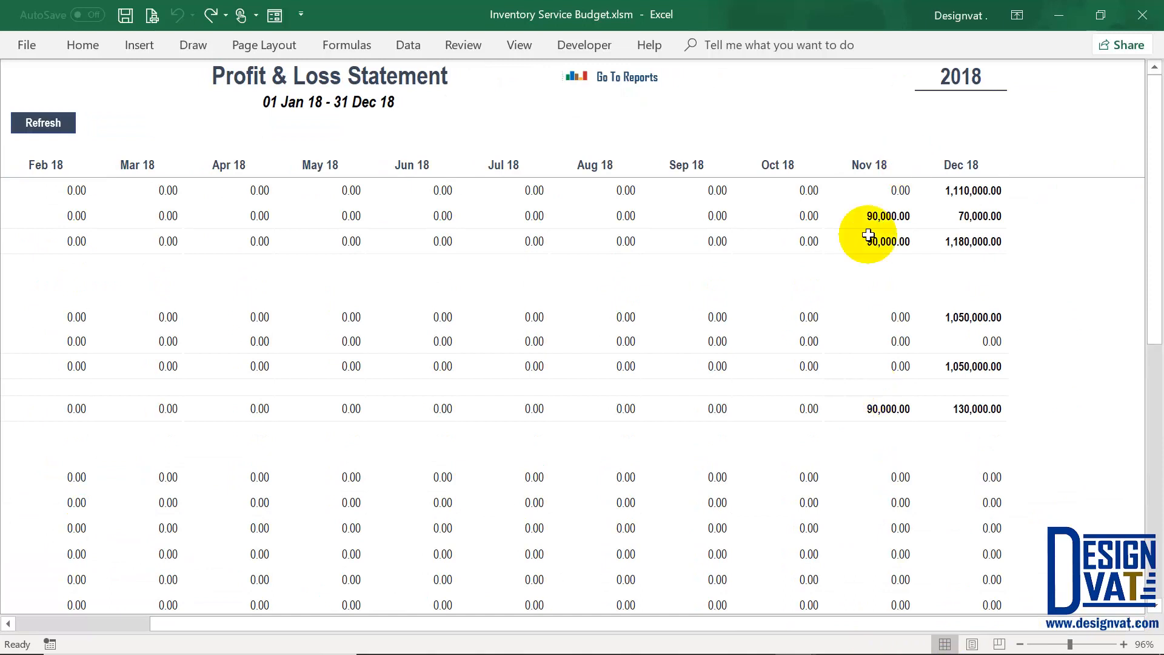
Step: Inspect Nov 18 and Dec 18 income values and sum Dec's 1,110,000.00 and 70,000.00
{"action": "left_click", "coordinate": [871, 163]}
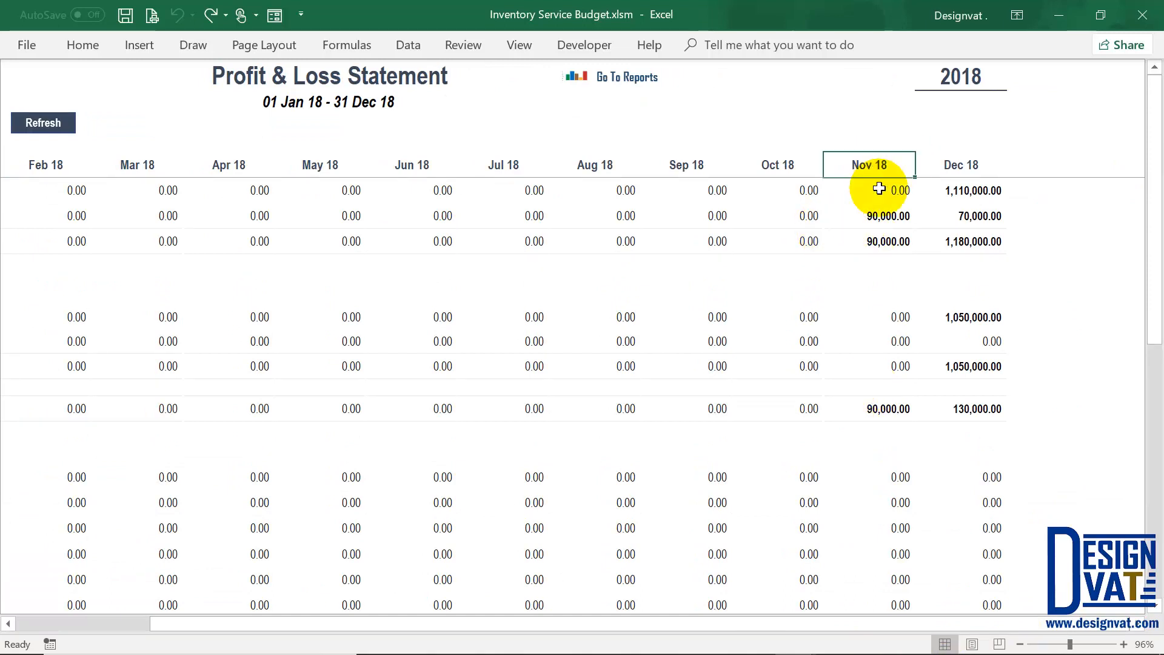
{"action": "left_click", "coordinate": [871, 191]}
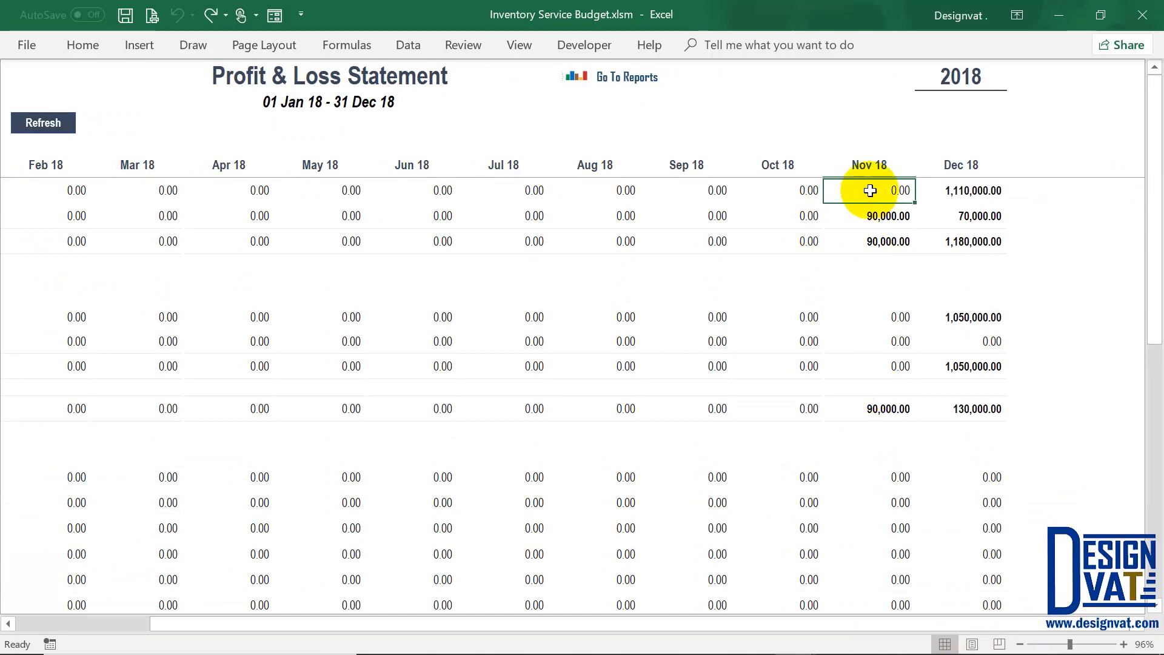
{"action": "left_click", "coordinate": [882, 218]}
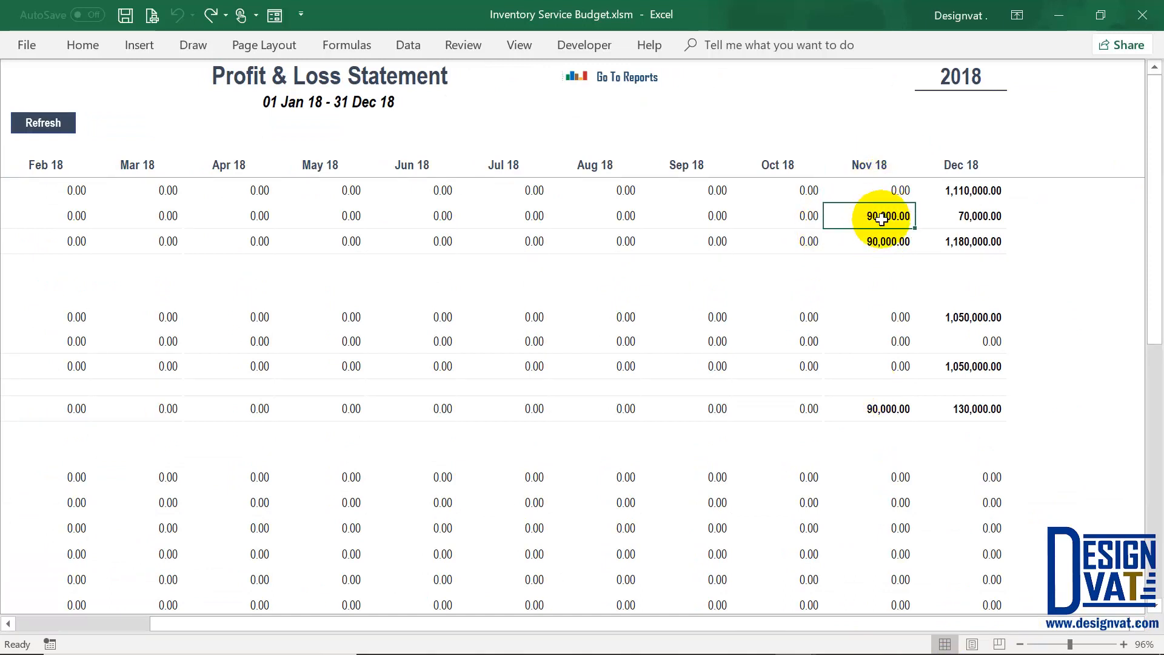
{"action": "left_click", "coordinate": [975, 185]}
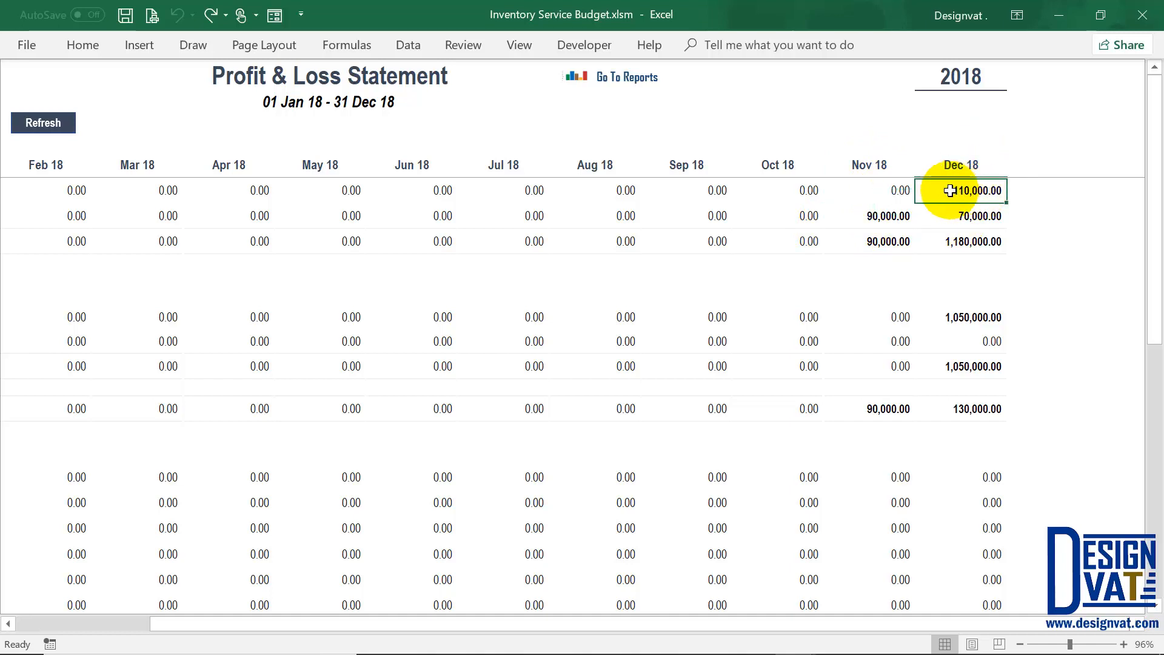
{"action": "left_click", "coordinate": [974, 213]}
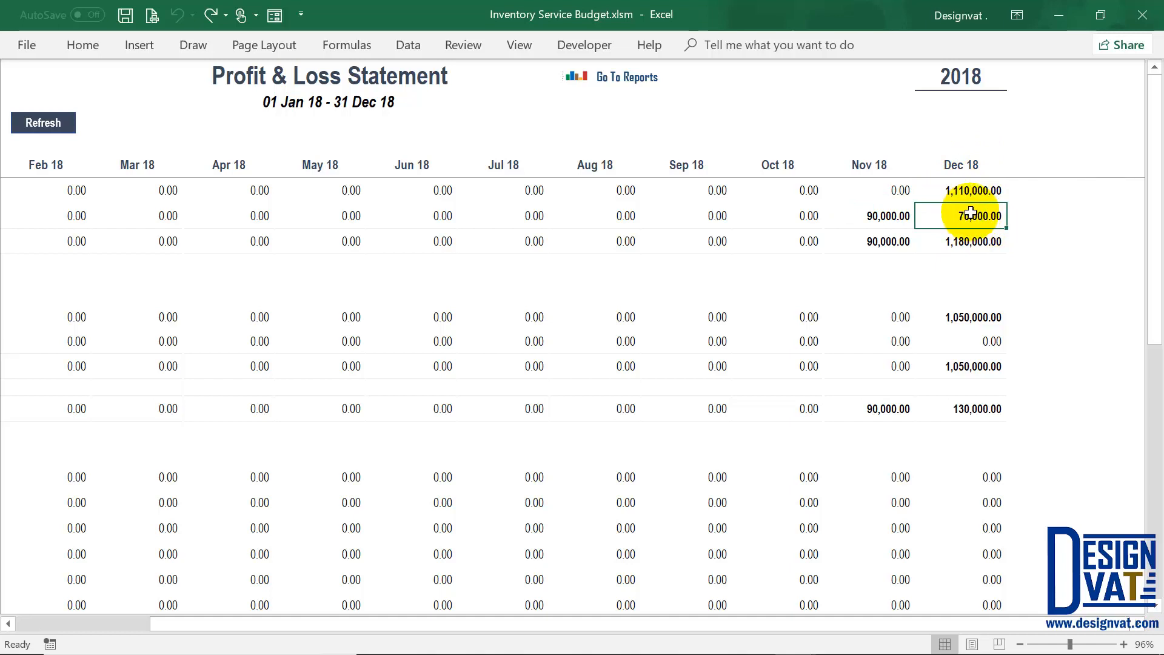
{"action": "left_click_drag", "start_coordinate": [973, 186], "coordinate": [976, 217]}
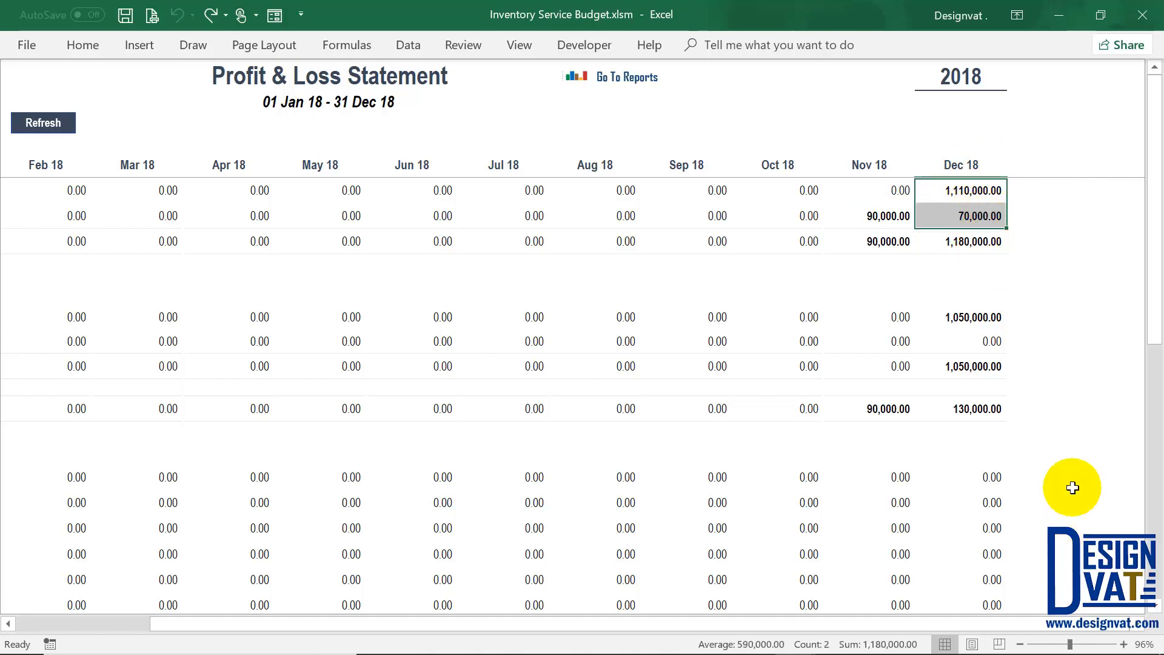
Step: Check Dec 18 totals (1,180,000.00 income, 1,050,000.00 cost, 130,000.00 profit) and Nov VAT 4,500.00, then return to Reports
{"action": "left_click", "coordinate": [970, 318]}
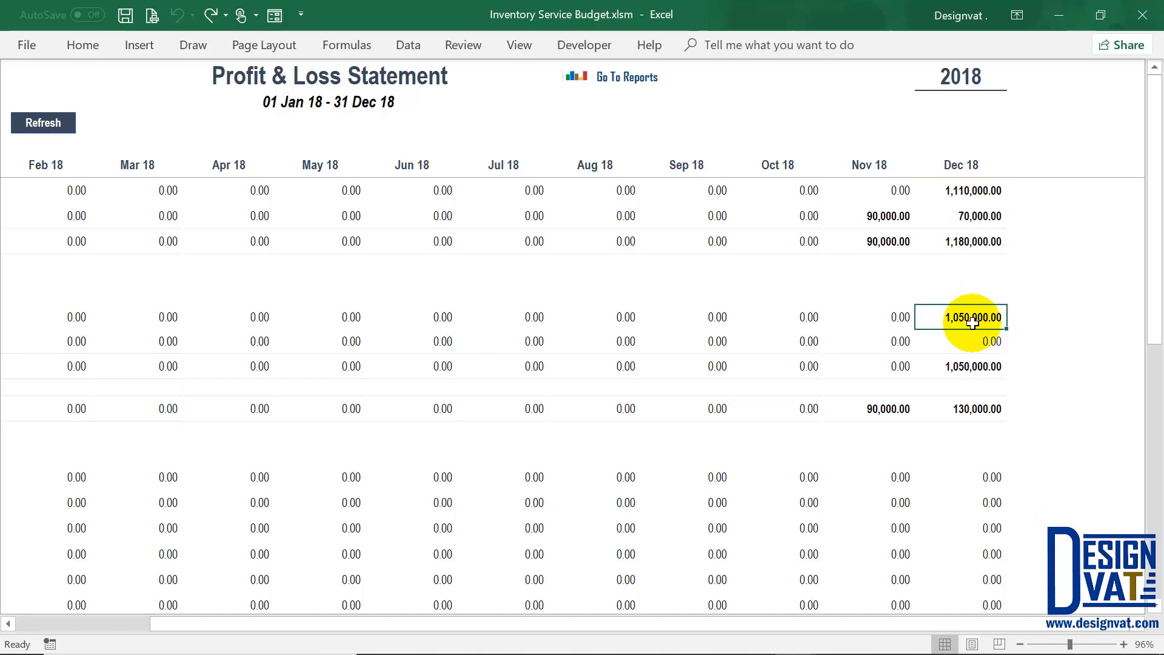
{"action": "left_click", "coordinate": [970, 188]}
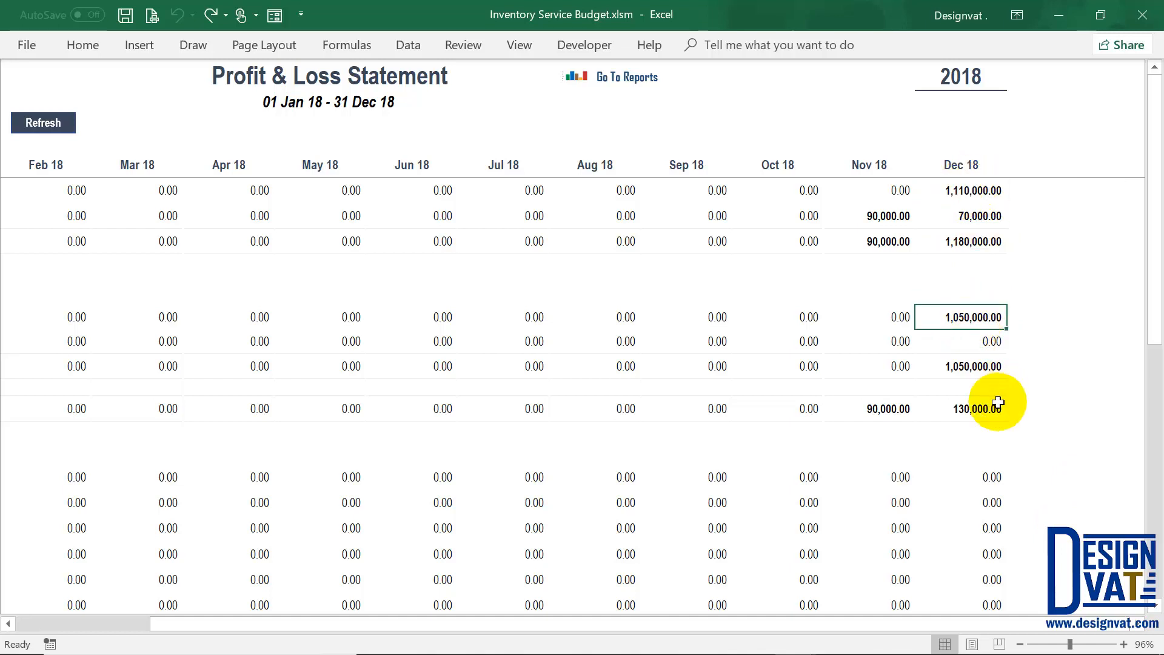
{"action": "left_click", "coordinate": [966, 406]}
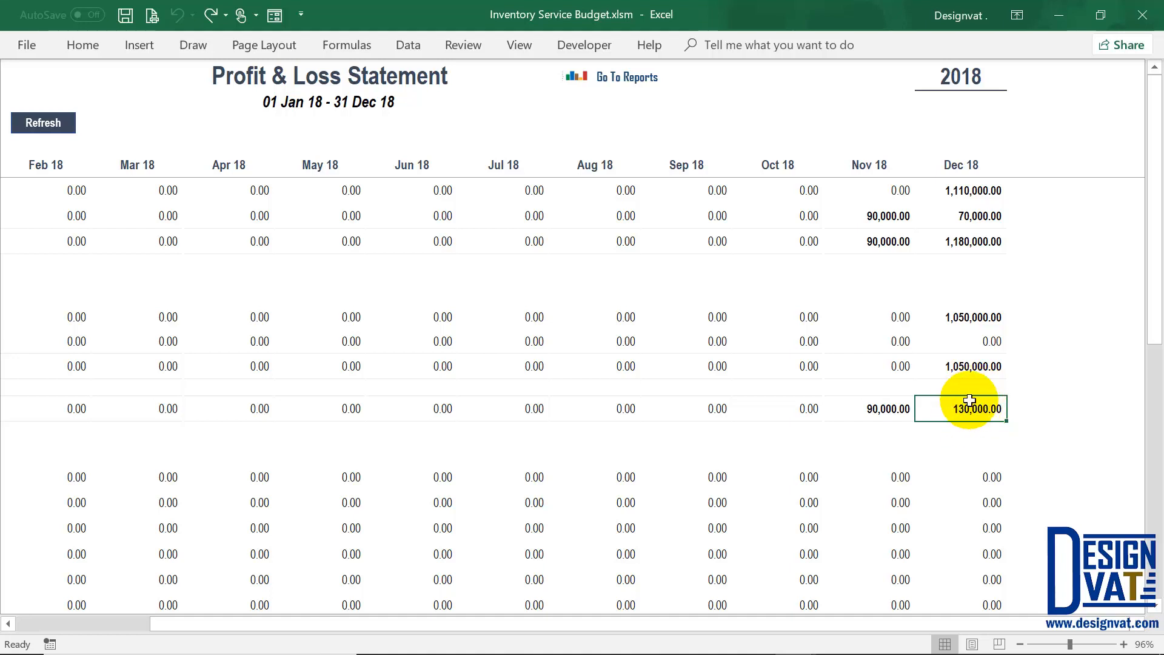
{"action": "left_click", "coordinate": [985, 240]}
{"action": "left_click", "coordinate": [988, 366]}
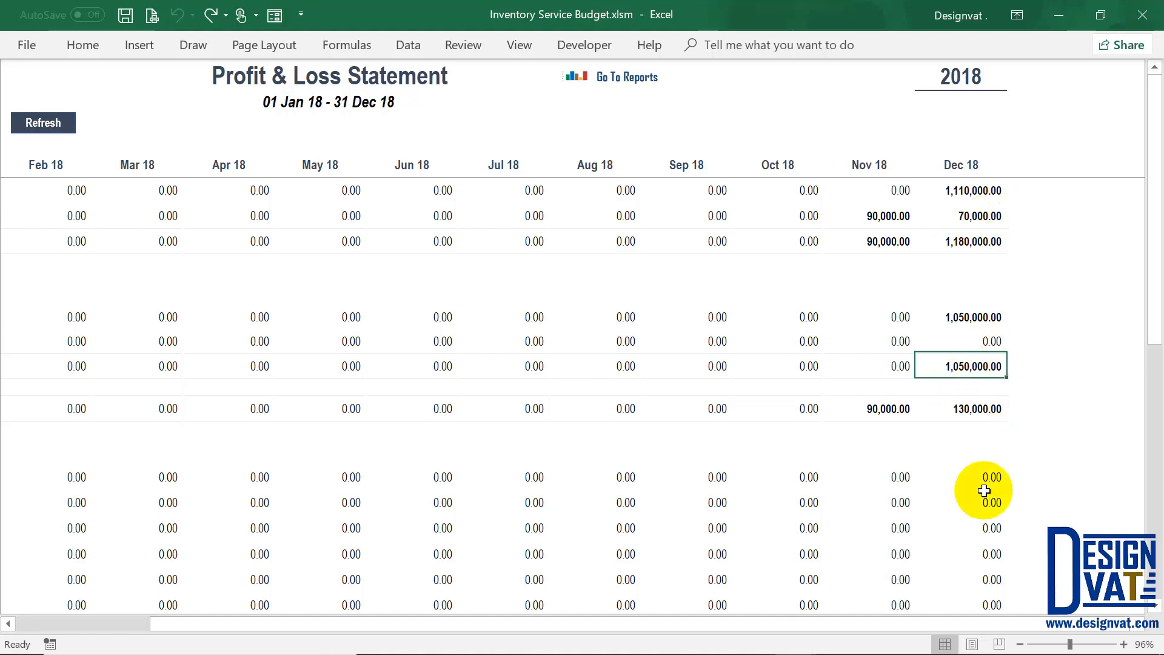
{"action": "scroll", "coordinate": [984, 491], "scroll_direction": "down", "scroll_amount": 5}
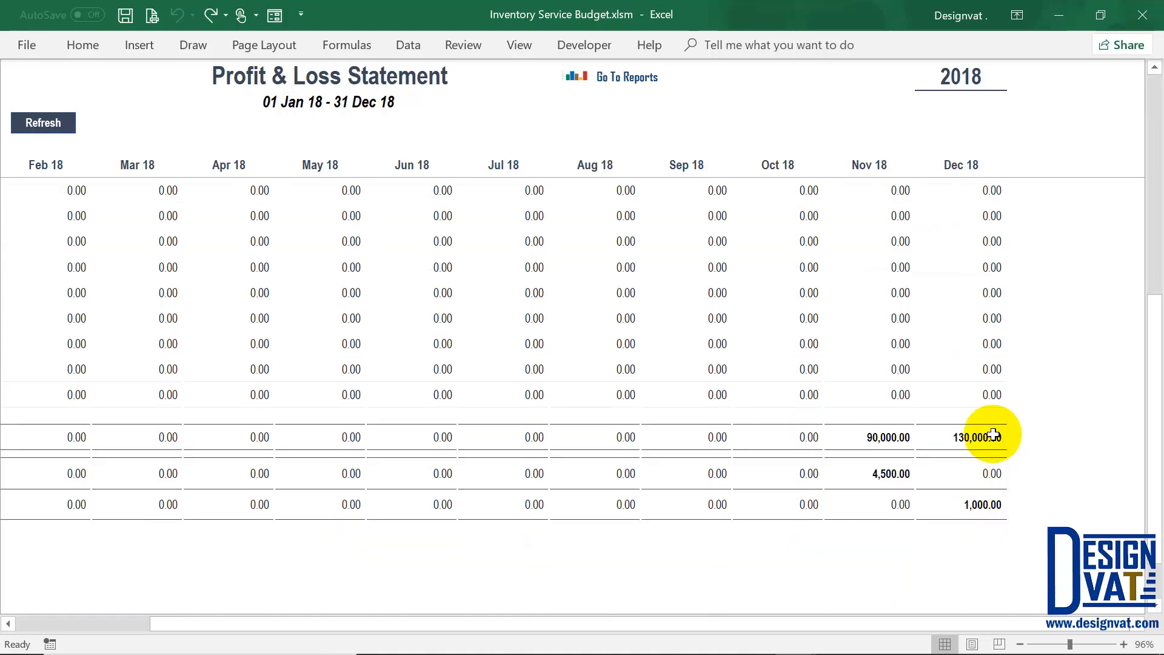
{"action": "left_click", "coordinate": [964, 435]}
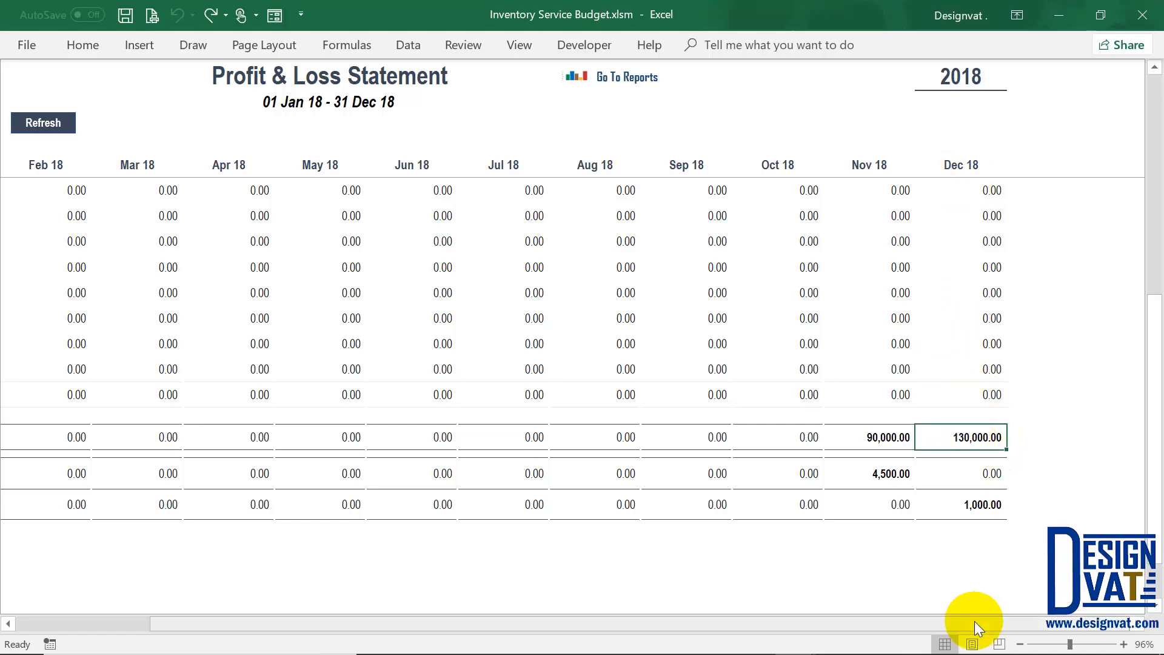
{"action": "left_click", "coordinate": [978, 504]}
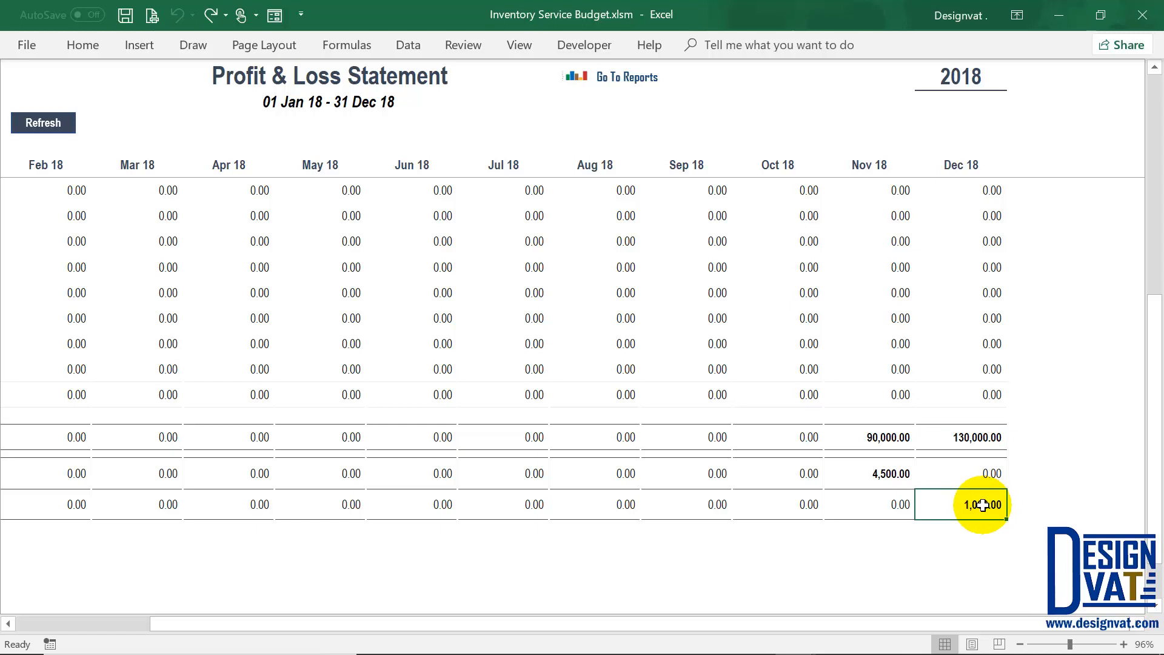
{"action": "left_click", "coordinate": [889, 475]}
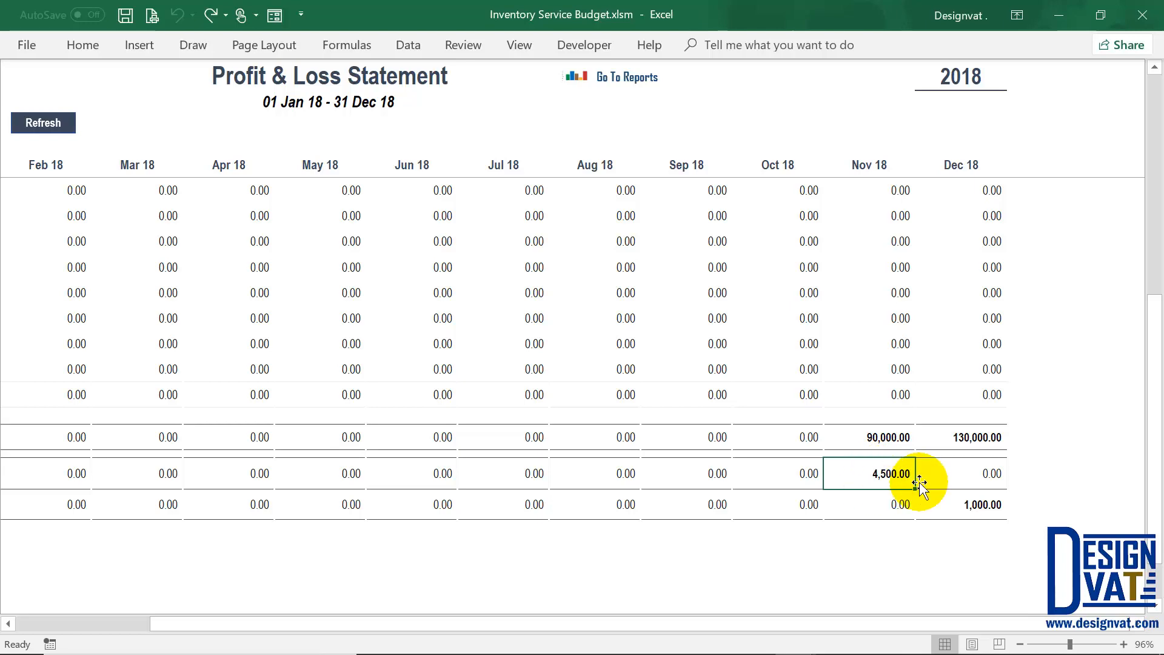
{"action": "scroll", "coordinate": [906, 473], "scroll_direction": "up", "scroll_amount": 5}
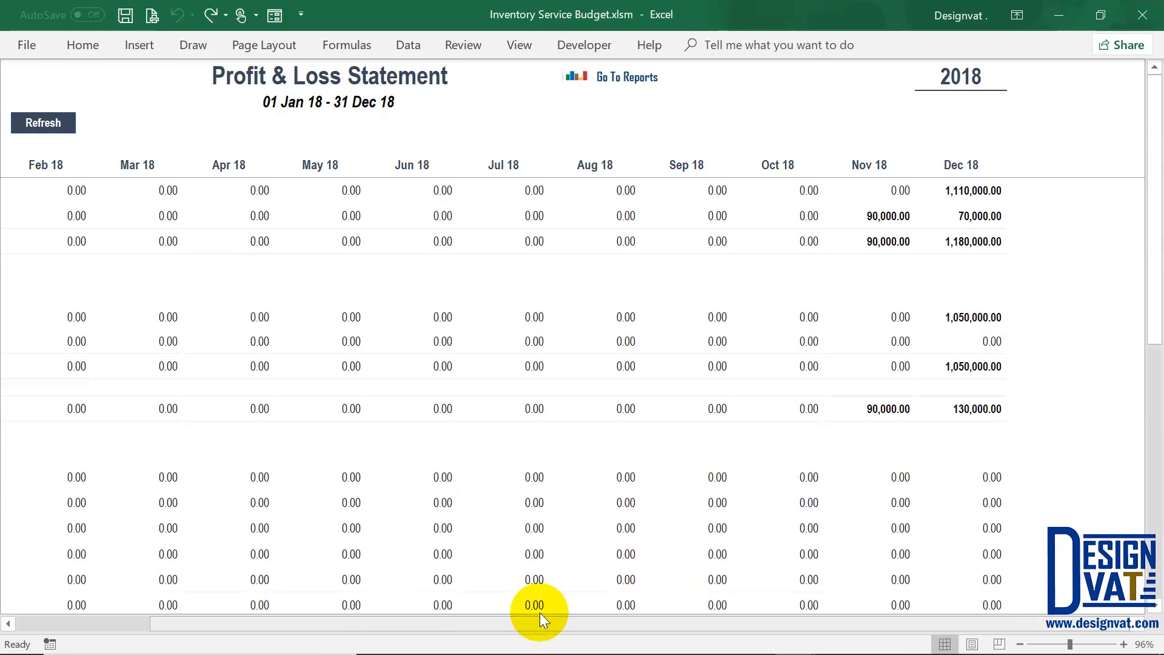
{"action": "scroll", "coordinate": [446, 616], "scroll_direction": "left", "scroll_amount": 5}
{"action": "left_click", "coordinate": [891, 74]}
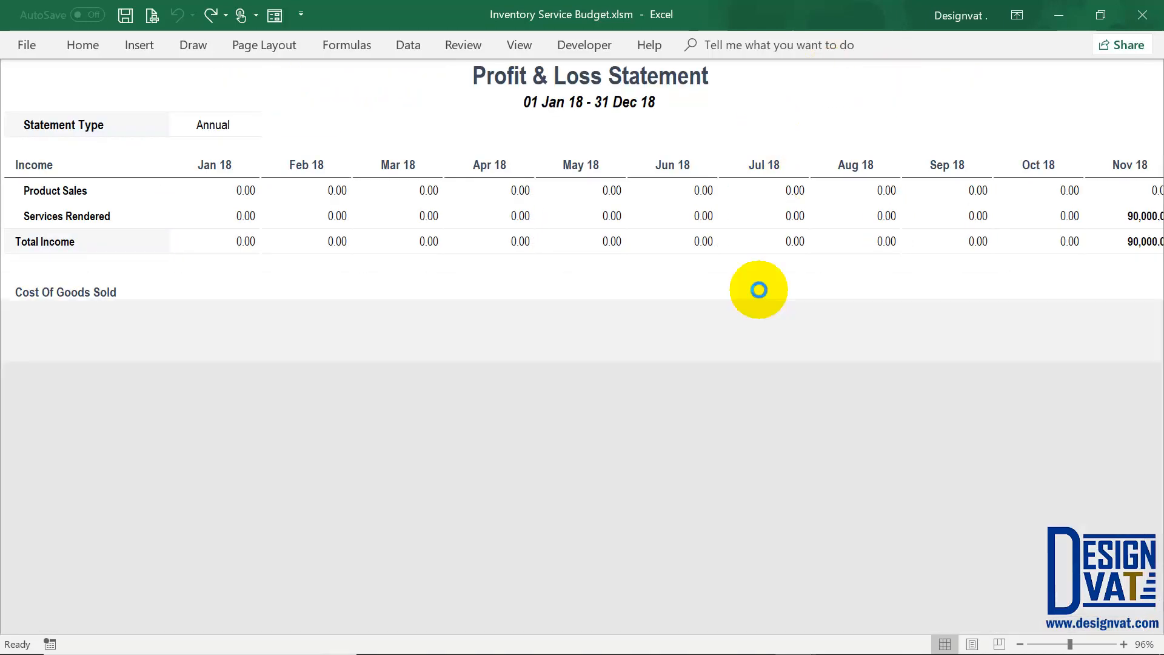
Step: Browse the Sales sheet's Microsoft Excel 2016 (Installation) sale, then go back to Reports and open Get Customer Info
{"action": "left_click", "coordinate": [819, 76]}
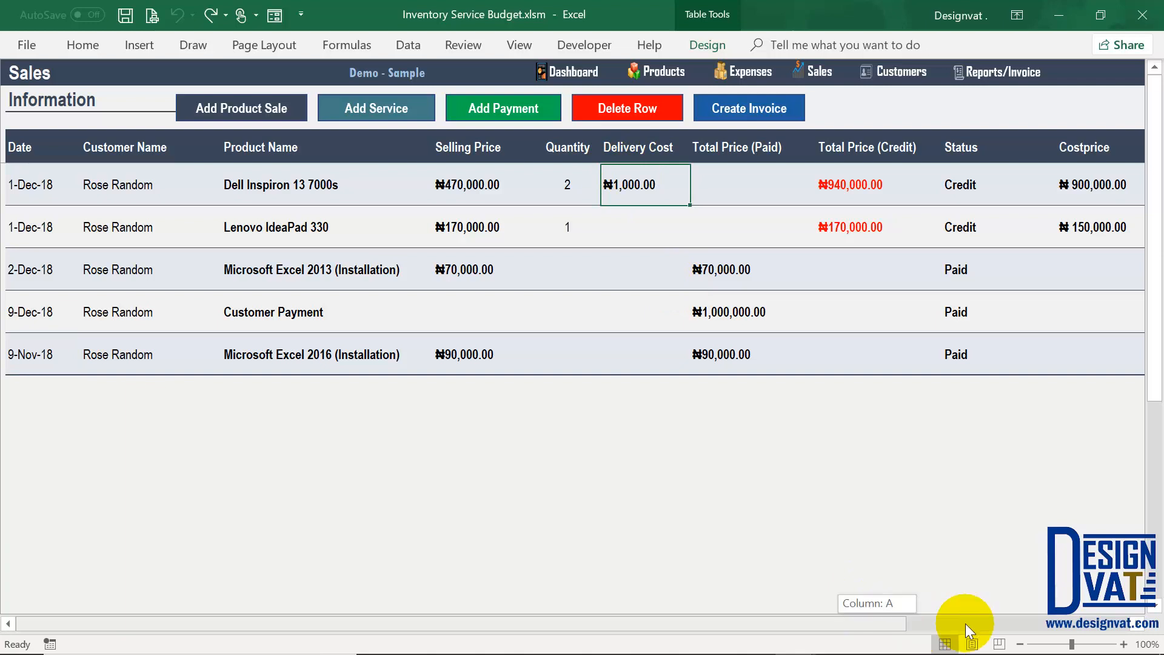
{"action": "left_click_drag", "start_coordinate": [965, 623], "coordinate": [1107, 357]}
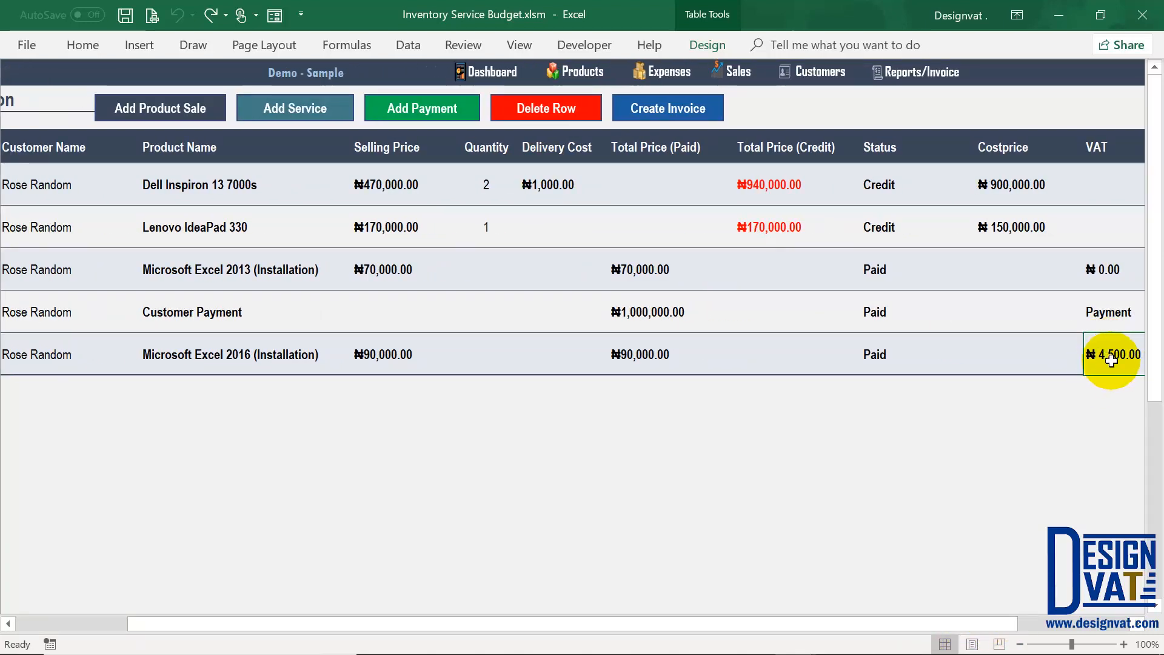
{"action": "left_click", "coordinate": [285, 357]}
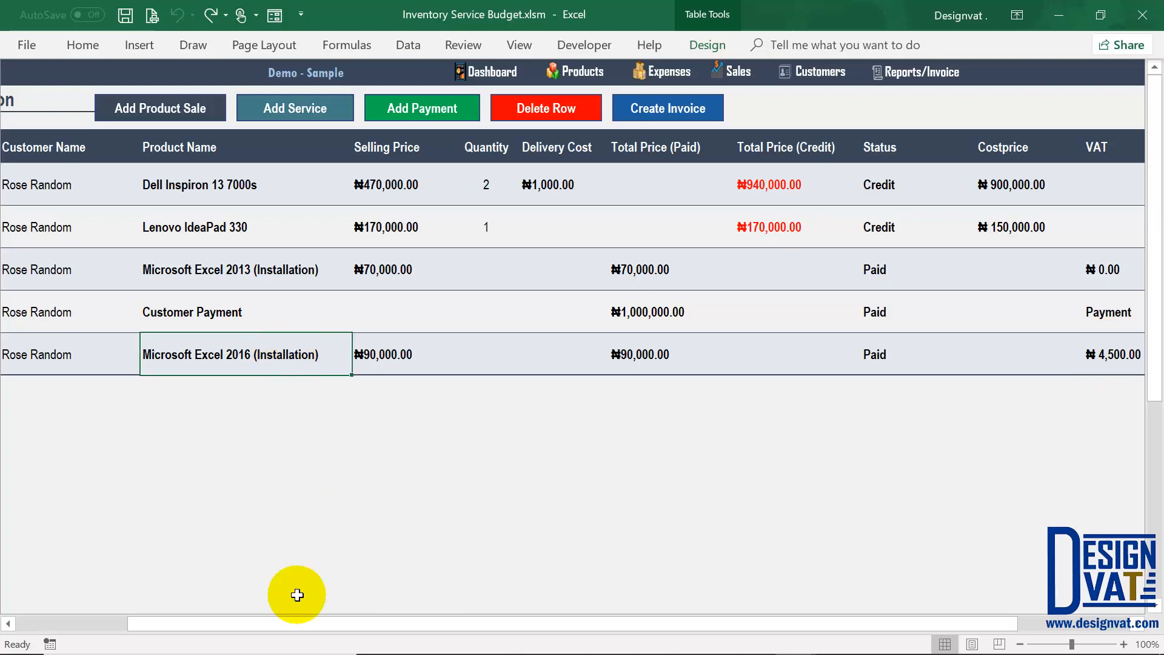
{"action": "left_click_drag", "start_coordinate": [264, 624], "coordinate": [153, 623]}
{"action": "left_click", "coordinate": [76, 354]}
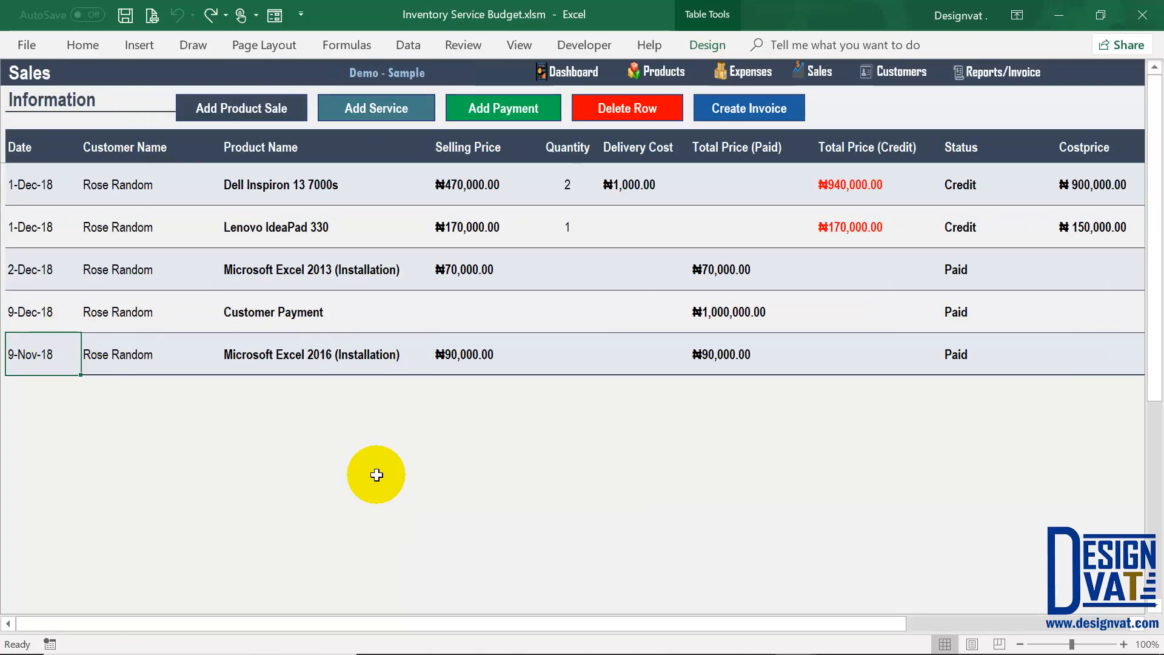
{"action": "left_click", "coordinate": [1023, 71]}
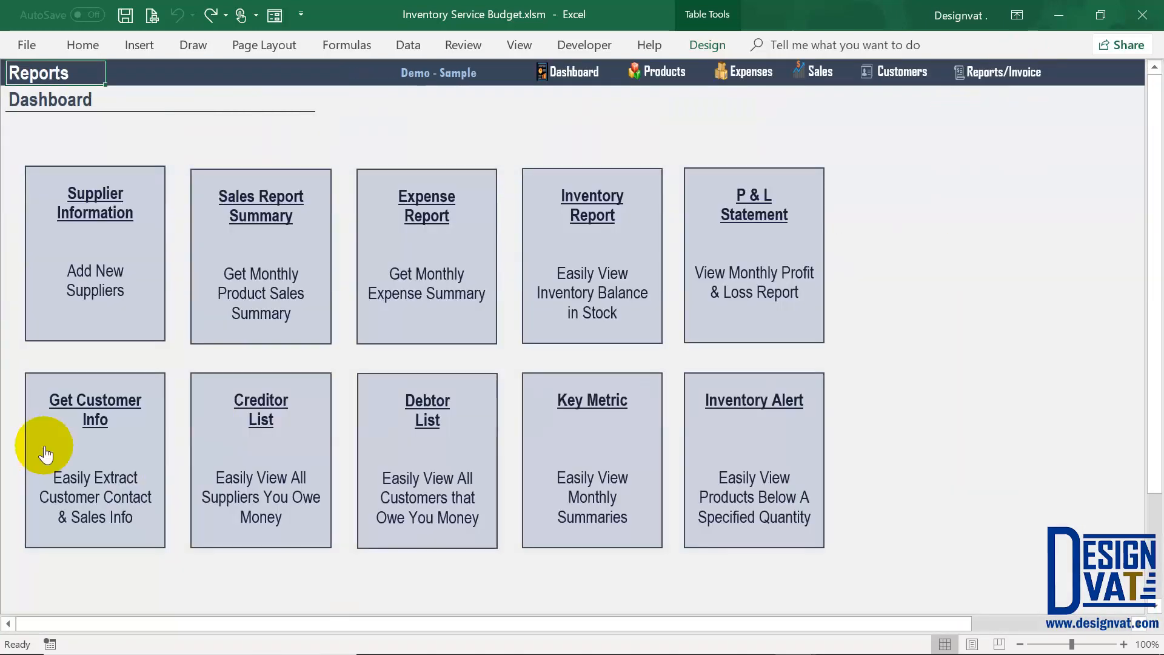
{"action": "left_click", "coordinate": [91, 402]}
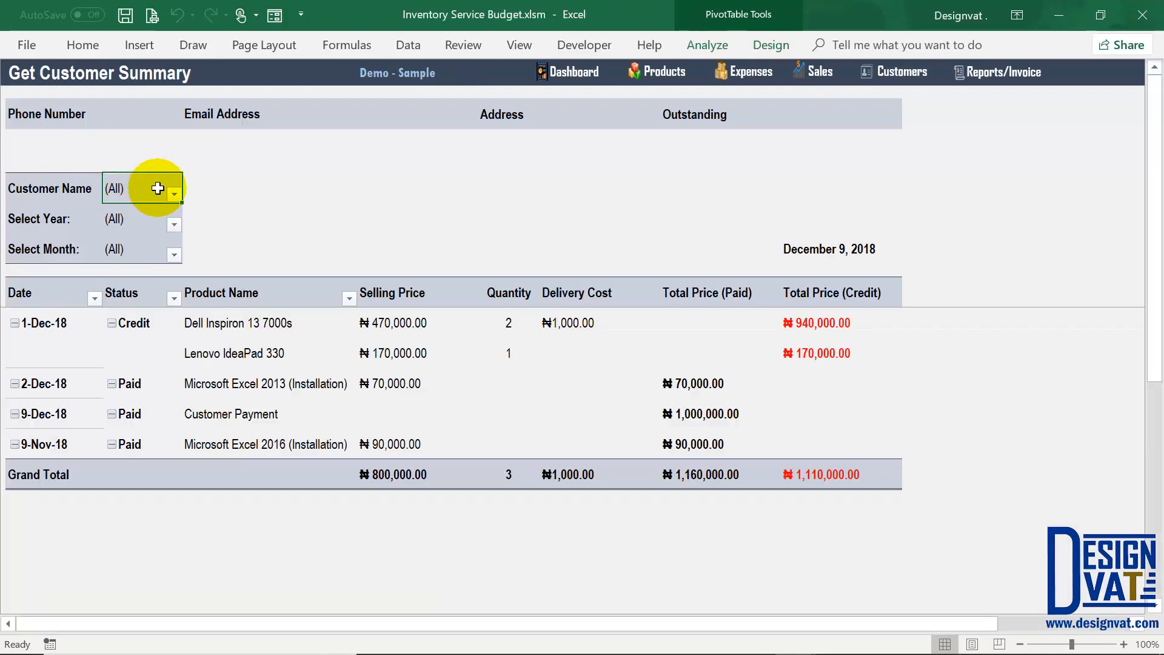
Step: Filter the Customer Name pivot to the only customer and inspect their phone, email, address and ₦111,000.00 balance
{"action": "left_click", "coordinate": [175, 192]}
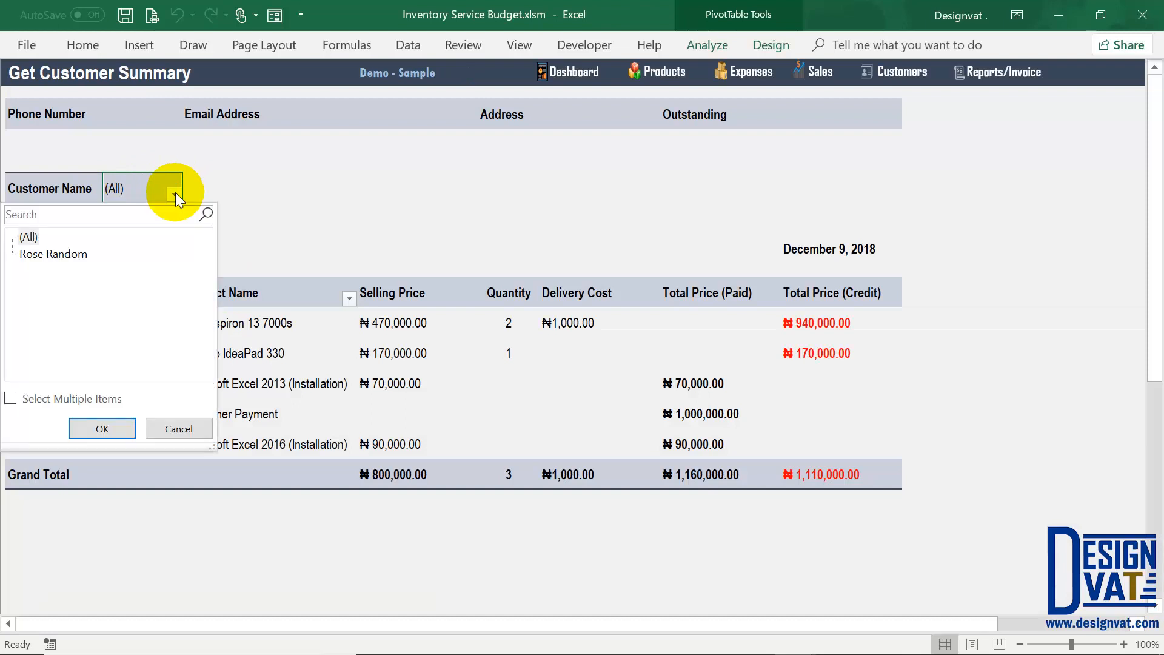
{"action": "left_click", "coordinate": [252, 393]}
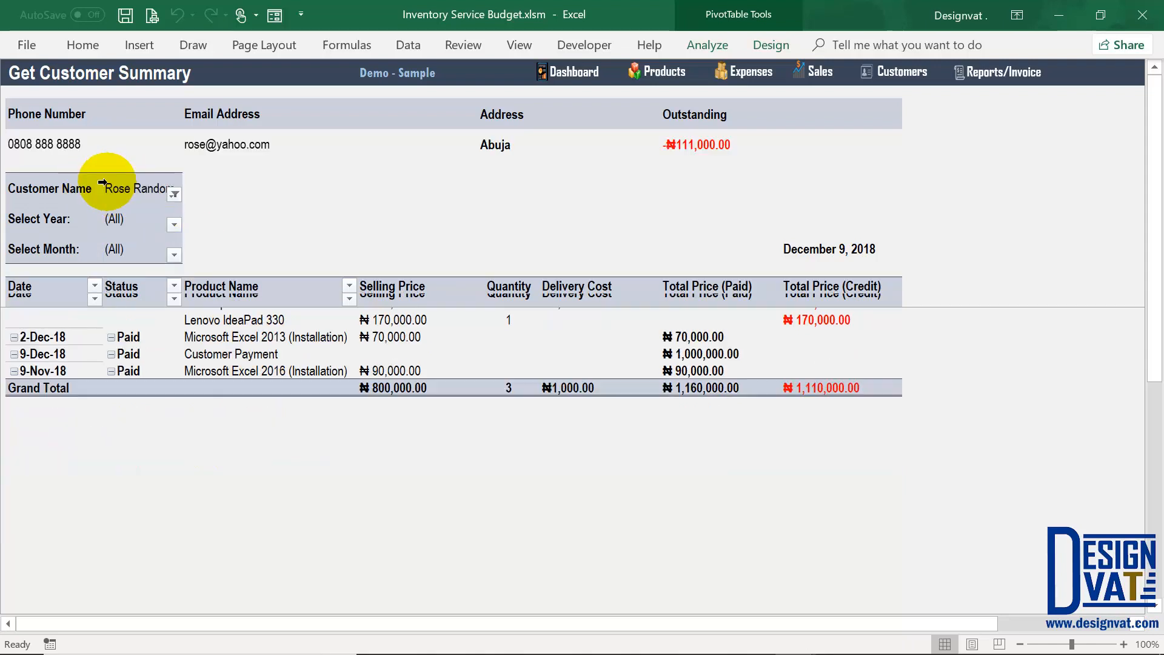
{"action": "left_click", "coordinate": [121, 188]}
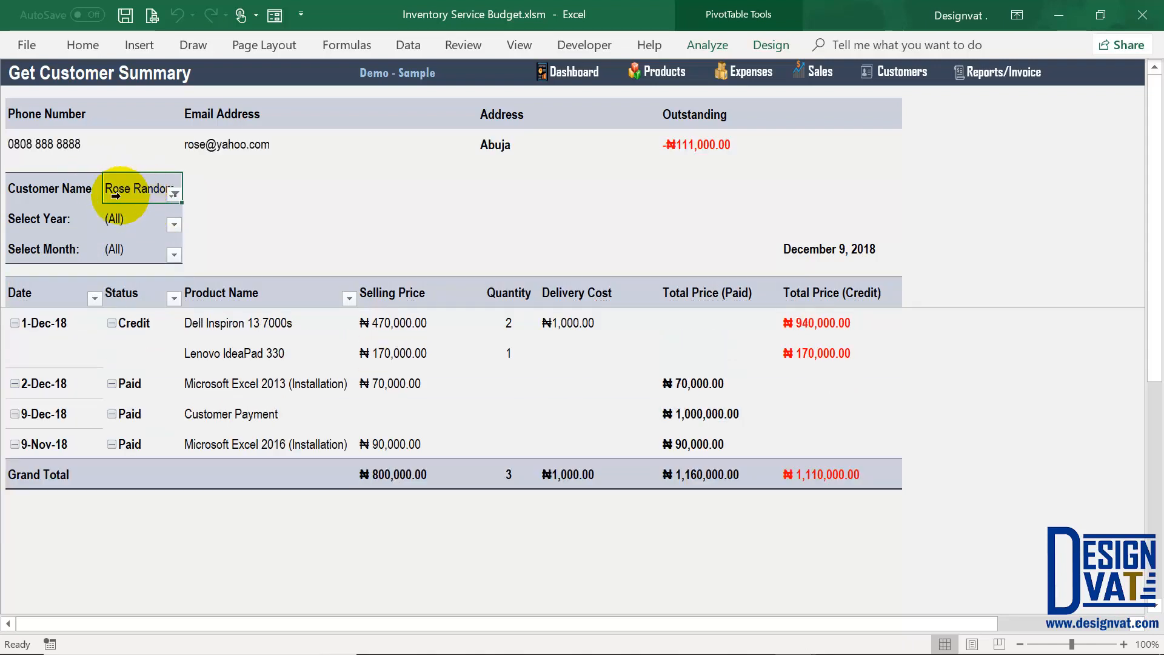
{"action": "left_click", "coordinate": [84, 145]}
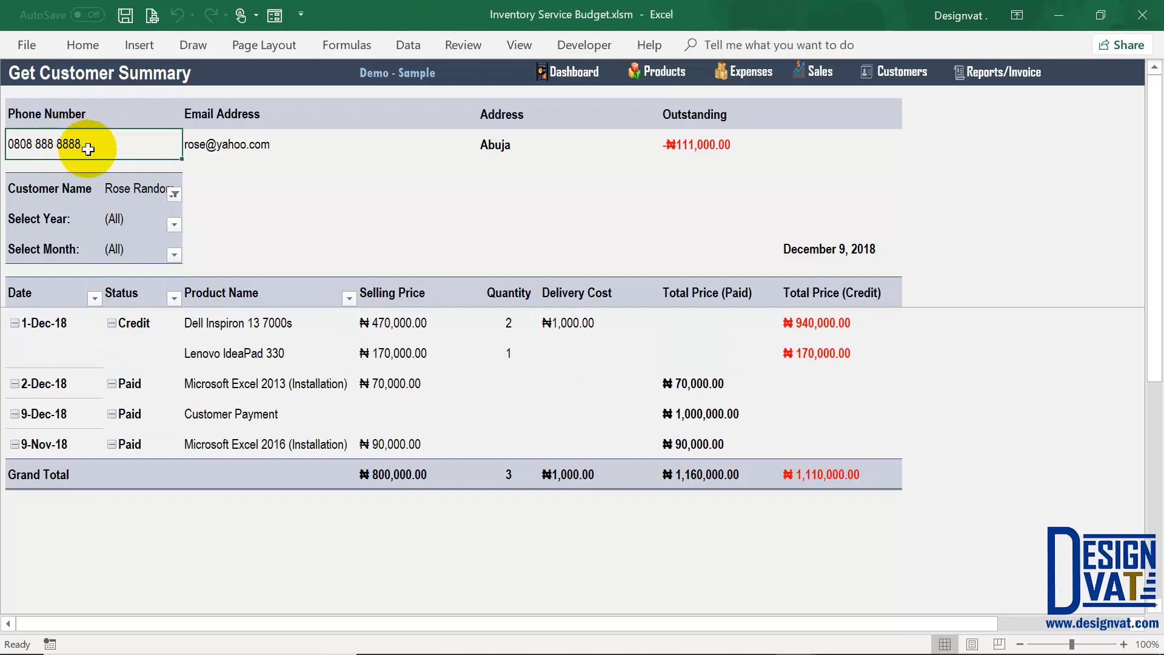
{"action": "left_click", "coordinate": [277, 150]}
{"action": "left_click", "coordinate": [519, 145]}
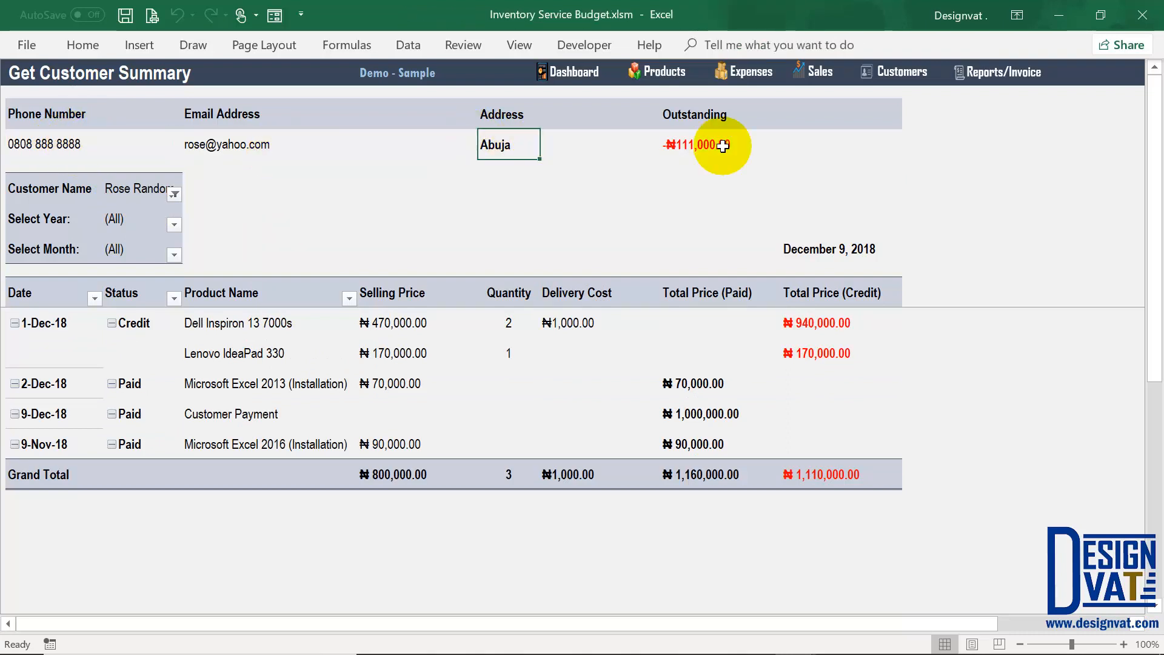
{"action": "left_click", "coordinate": [712, 147]}
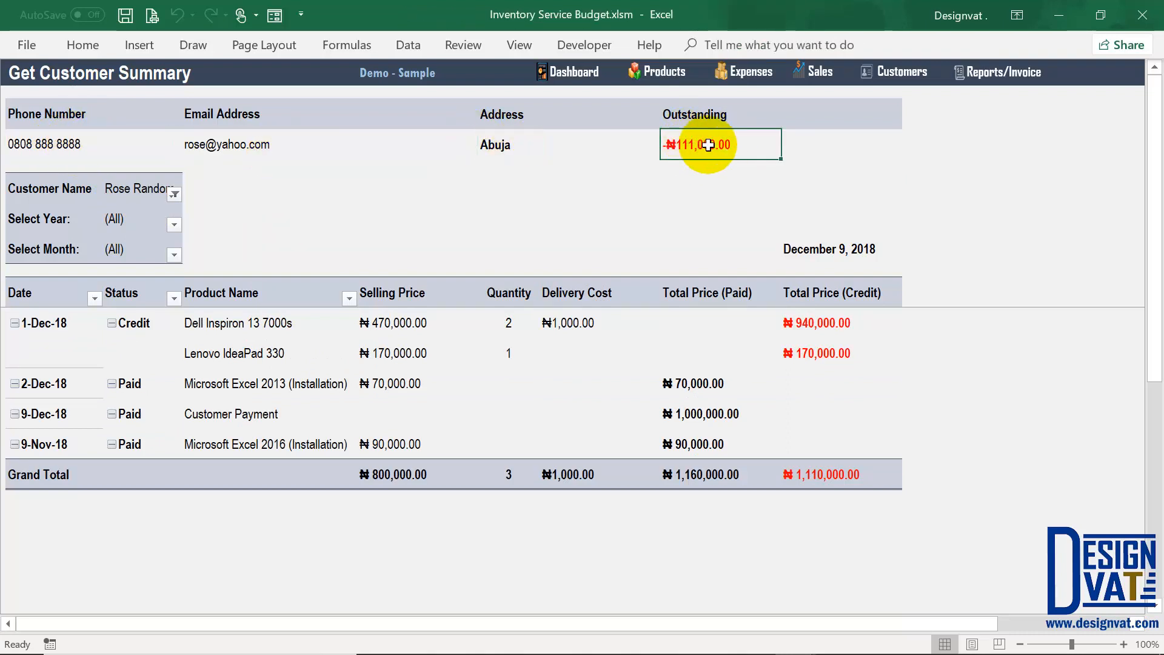
{"action": "left_click_drag", "start_coordinate": [85, 143], "coordinate": [461, 152]}
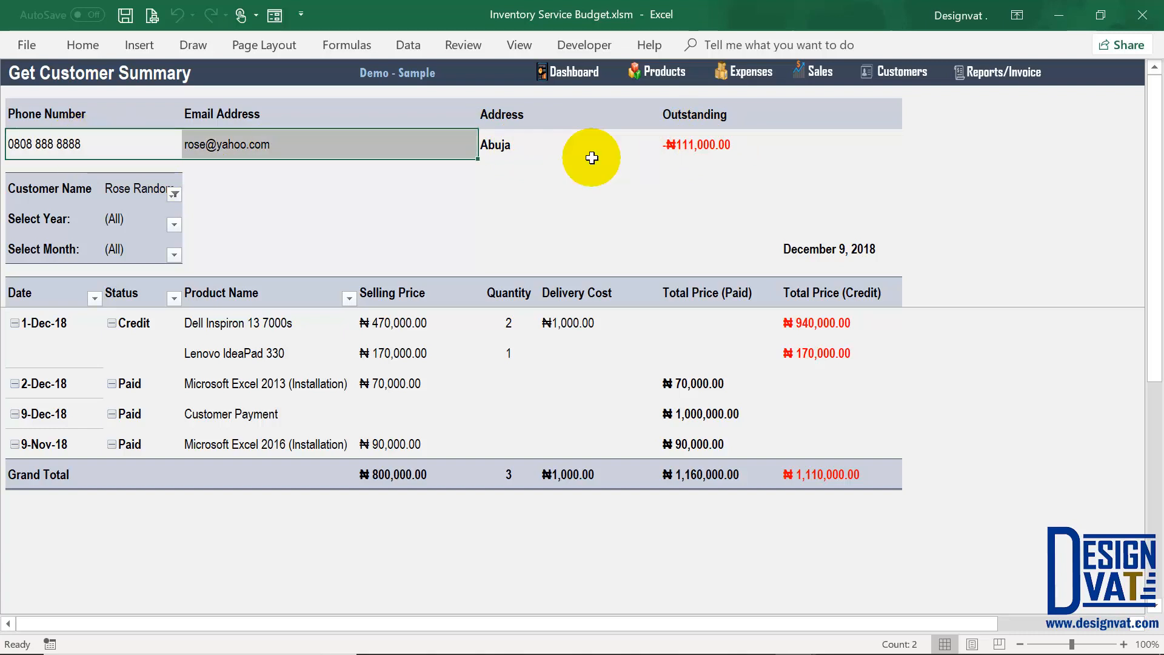
{"action": "left_click_drag", "start_coordinate": [591, 158], "coordinate": [743, 148]}
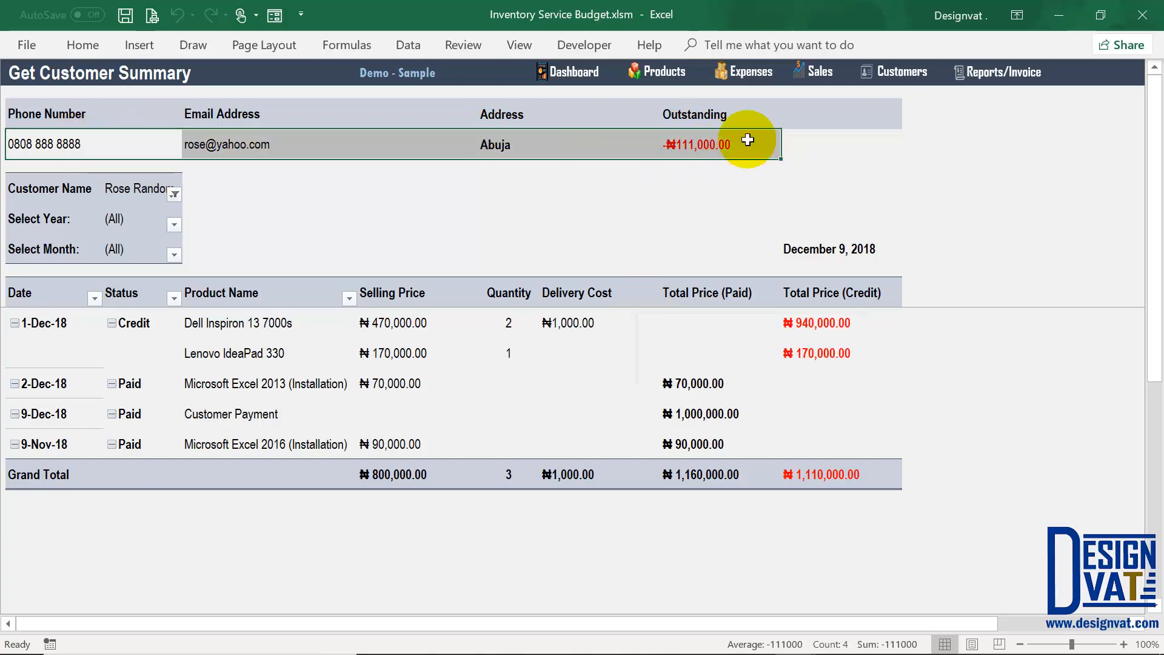
{"action": "left_click", "coordinate": [697, 145]}
Step: Select the product names, Total Price (Paid) and (Credit) amounts, recheck the filter, and return to Reports
{"action": "left_click_drag", "start_coordinate": [243, 323], "coordinate": [247, 444]}
{"action": "left_click_drag", "start_coordinate": [698, 384], "coordinate": [707, 447]}
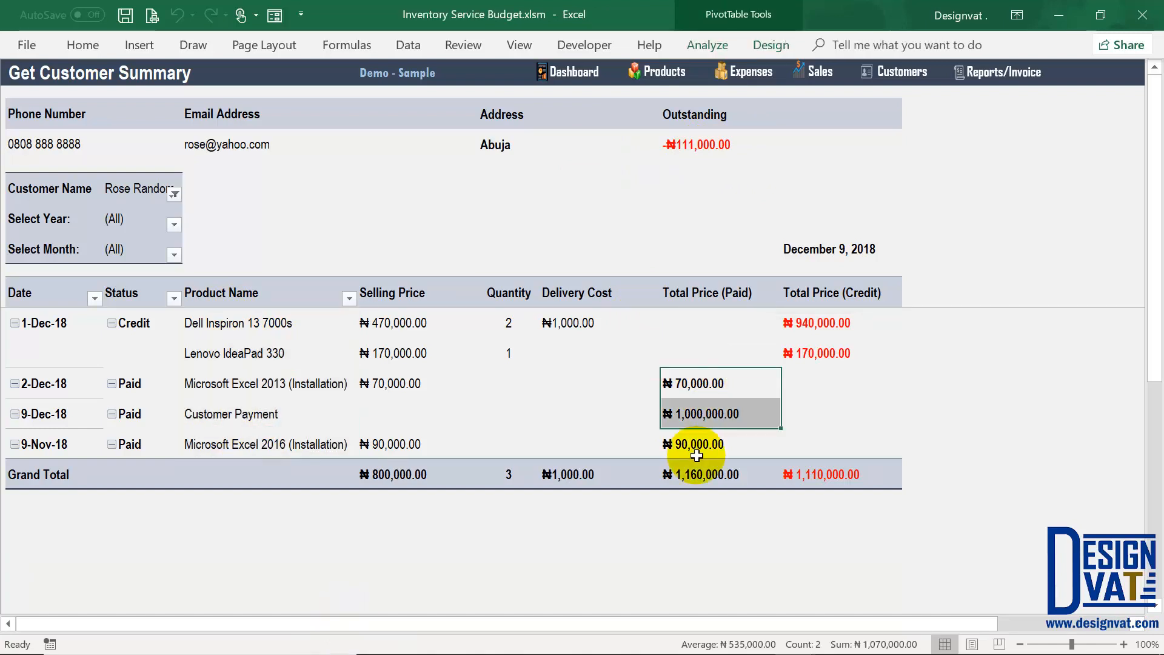
{"action": "left_click_drag", "start_coordinate": [821, 323], "coordinate": [822, 355]}
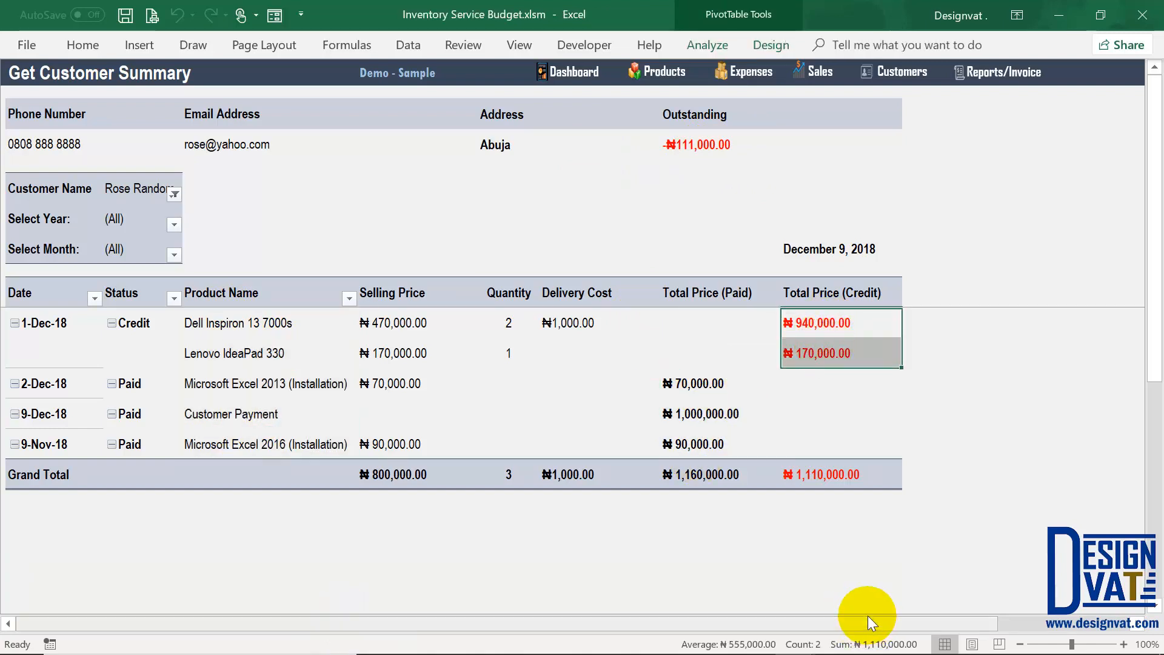
{"action": "left_click", "coordinate": [715, 148]}
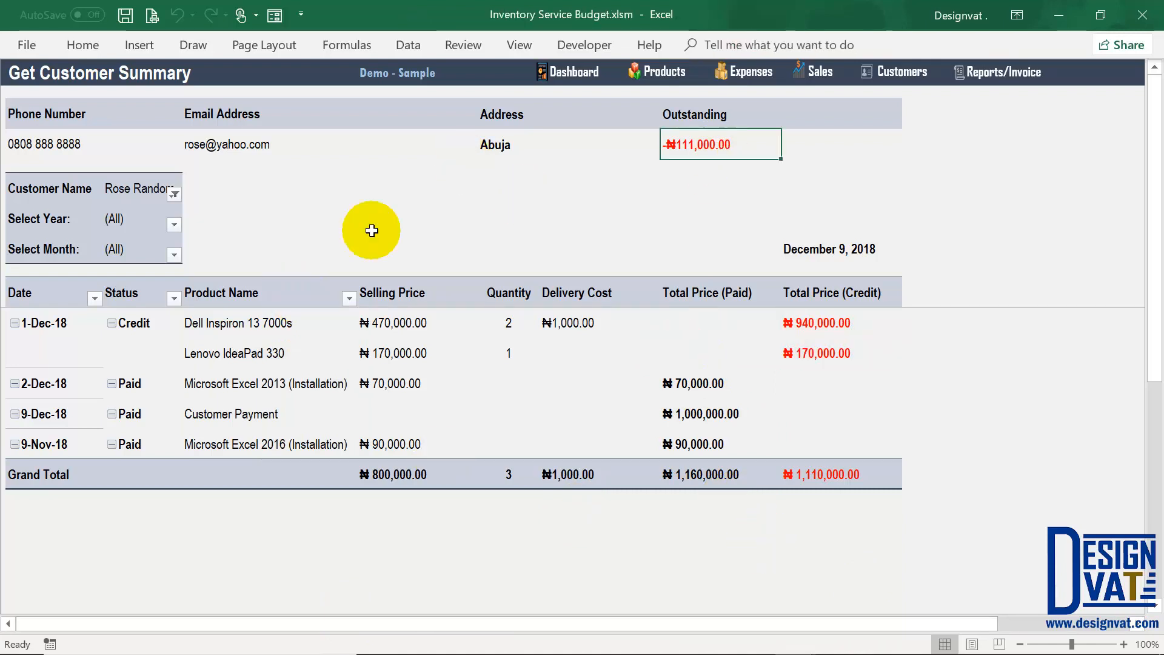
{"action": "left_click", "coordinate": [174, 193]}
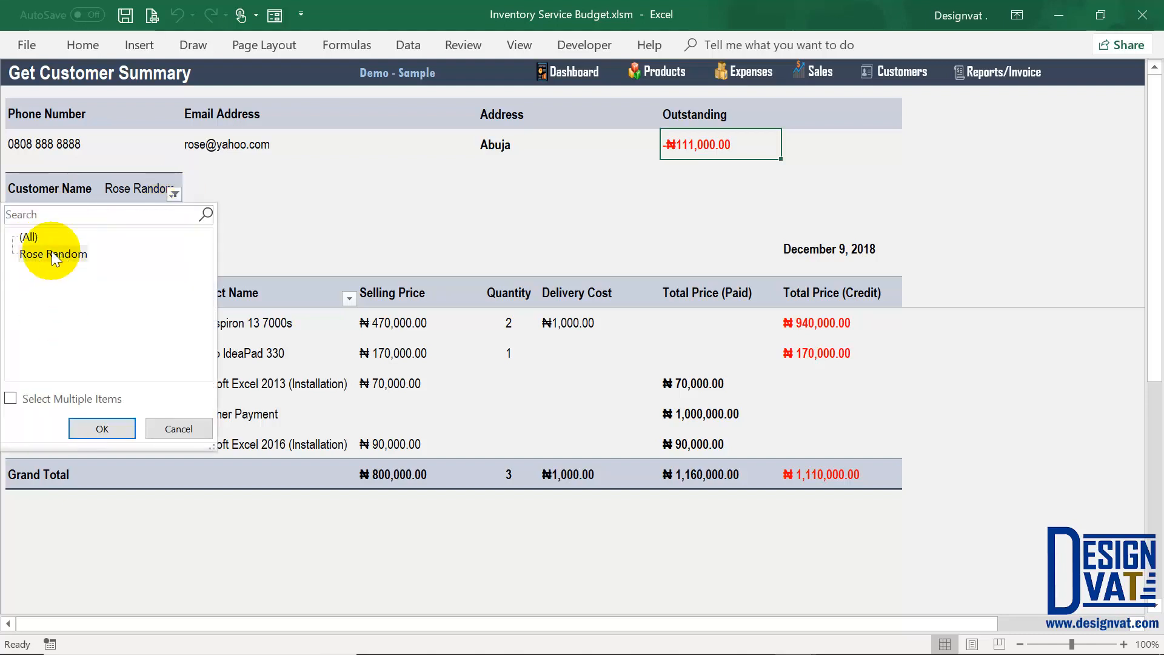
{"action": "left_click", "coordinate": [179, 429]}
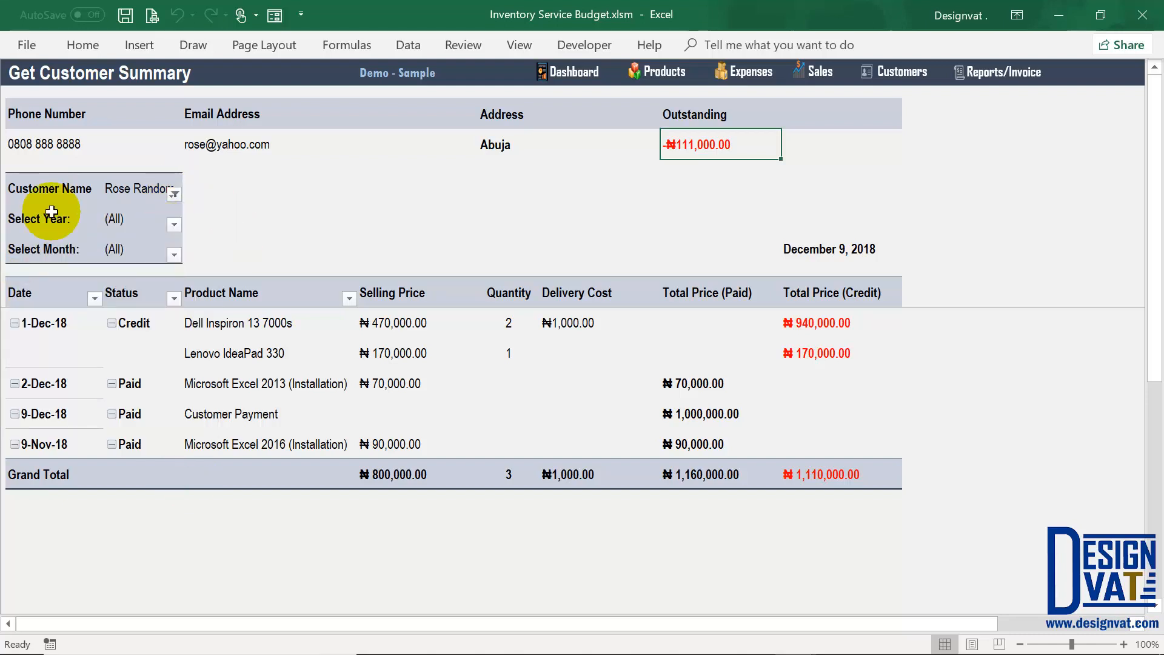
{"action": "left_click", "coordinate": [124, 219]}
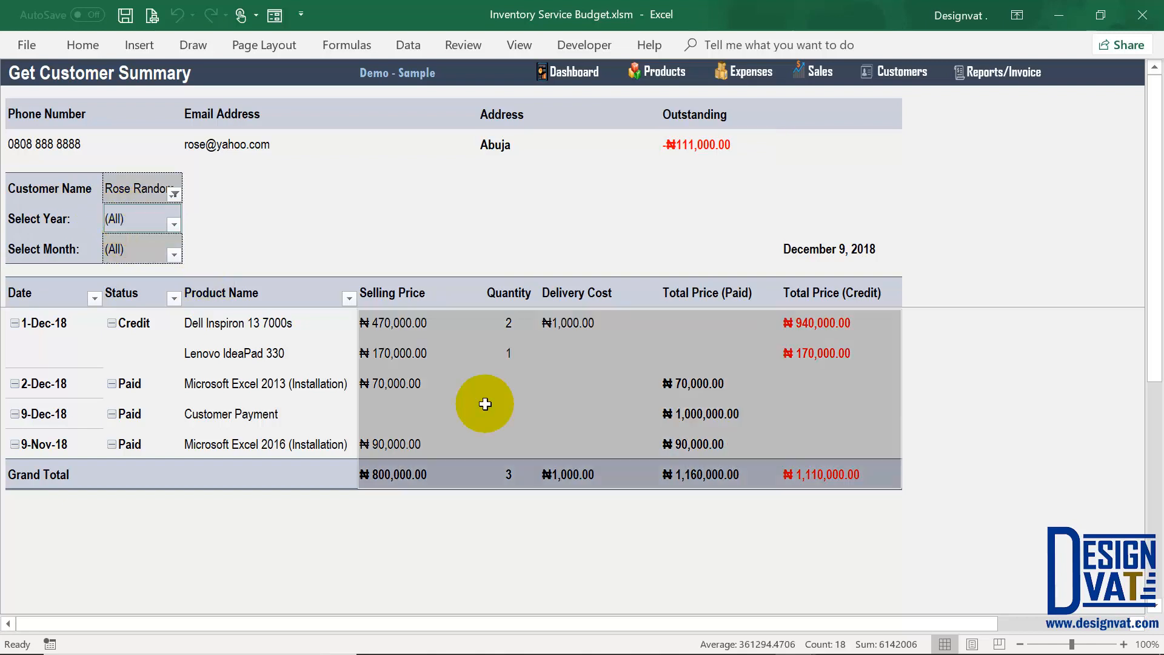
{"action": "left_click", "coordinate": [140, 222]}
{"action": "left_click", "coordinate": [1016, 75]}
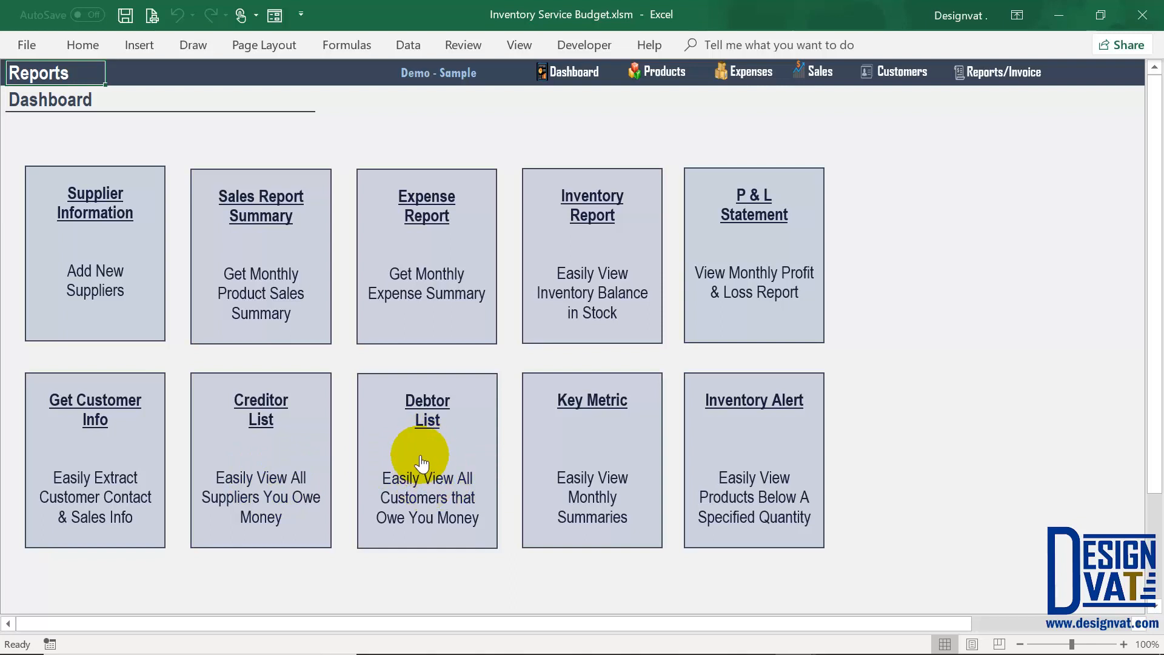
Step: Open the Creditor List, check the one supplier owed ₦450,000.00 and report date, then open the Debtor List
{"action": "left_click", "coordinate": [274, 412]}
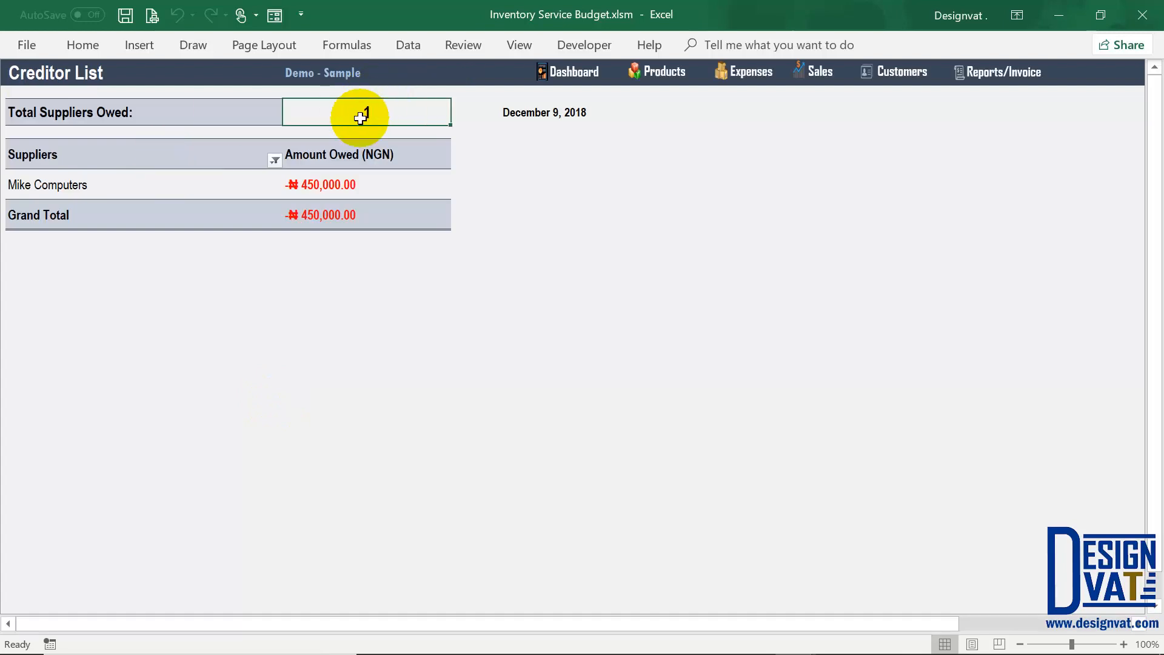
{"action": "left_click", "coordinate": [335, 184]}
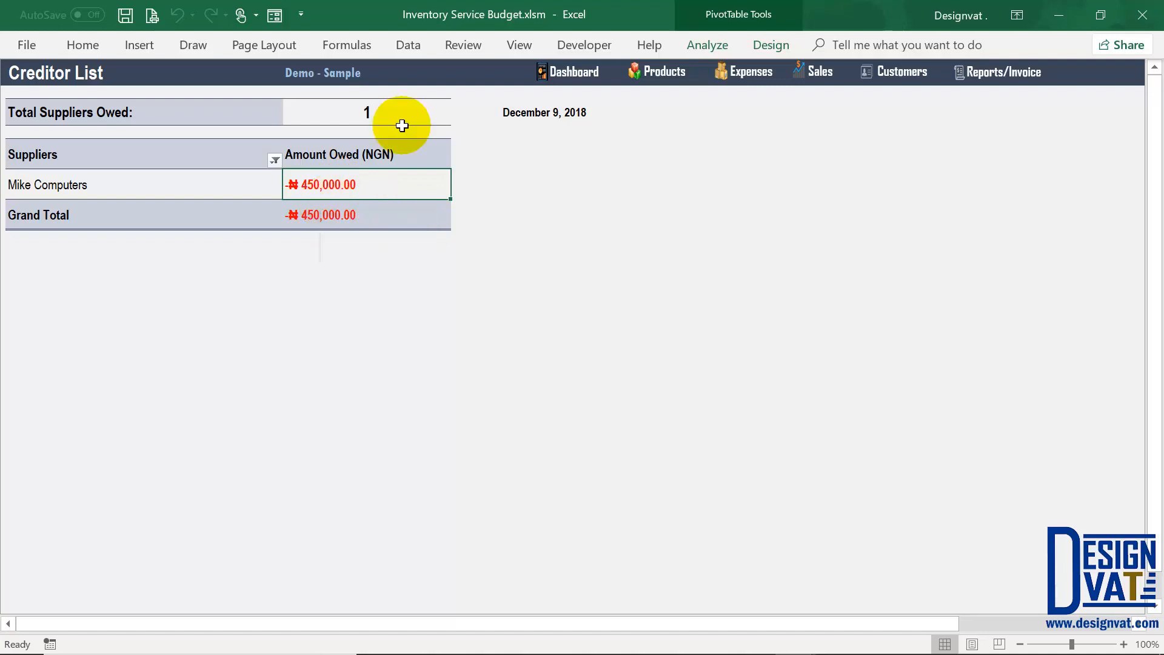
{"action": "left_click", "coordinate": [384, 111]}
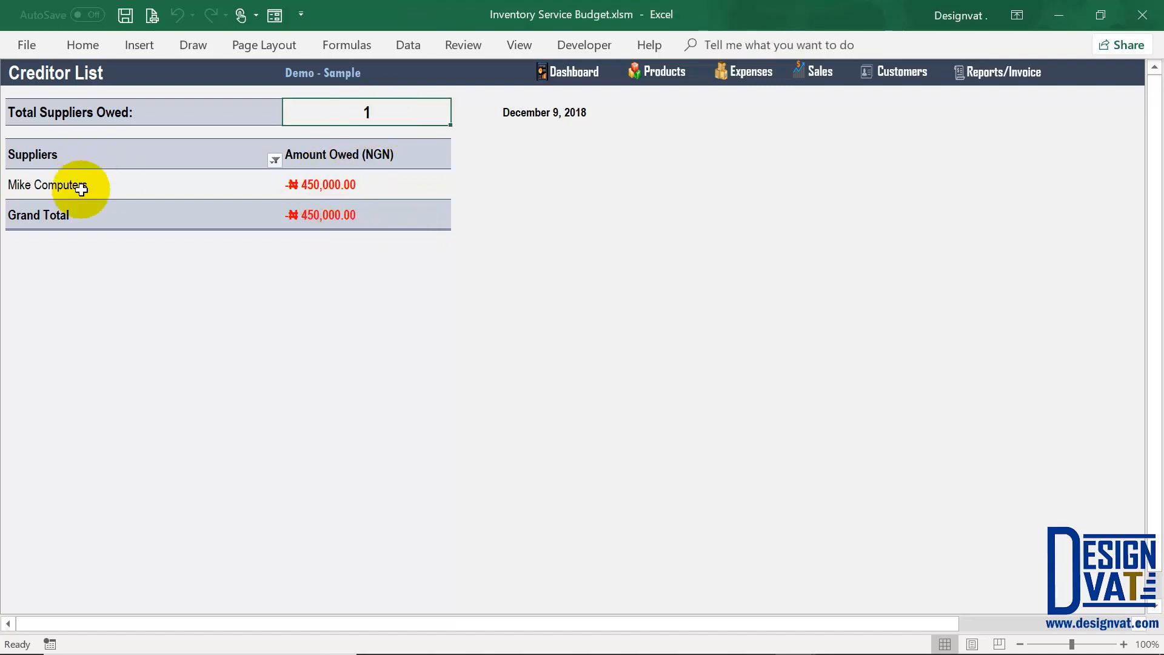
{"action": "left_click", "coordinate": [352, 179]}
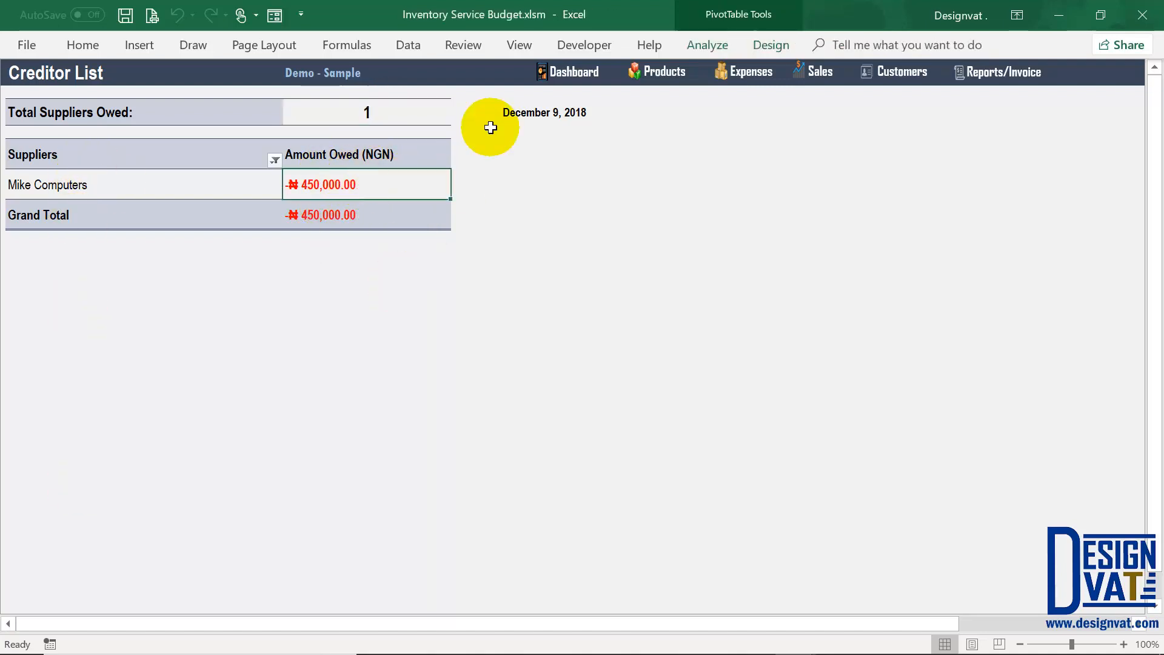
{"action": "left_click", "coordinate": [526, 115]}
{"action": "left_click", "coordinate": [1018, 83]}
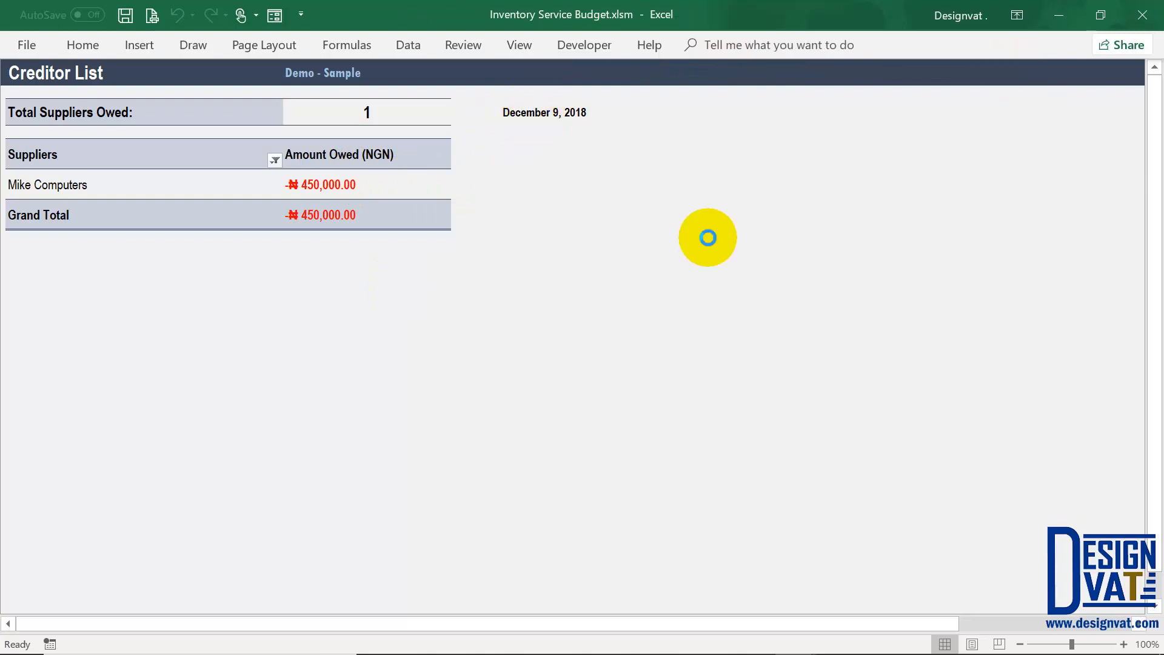
{"action": "left_click", "coordinate": [435, 414]}
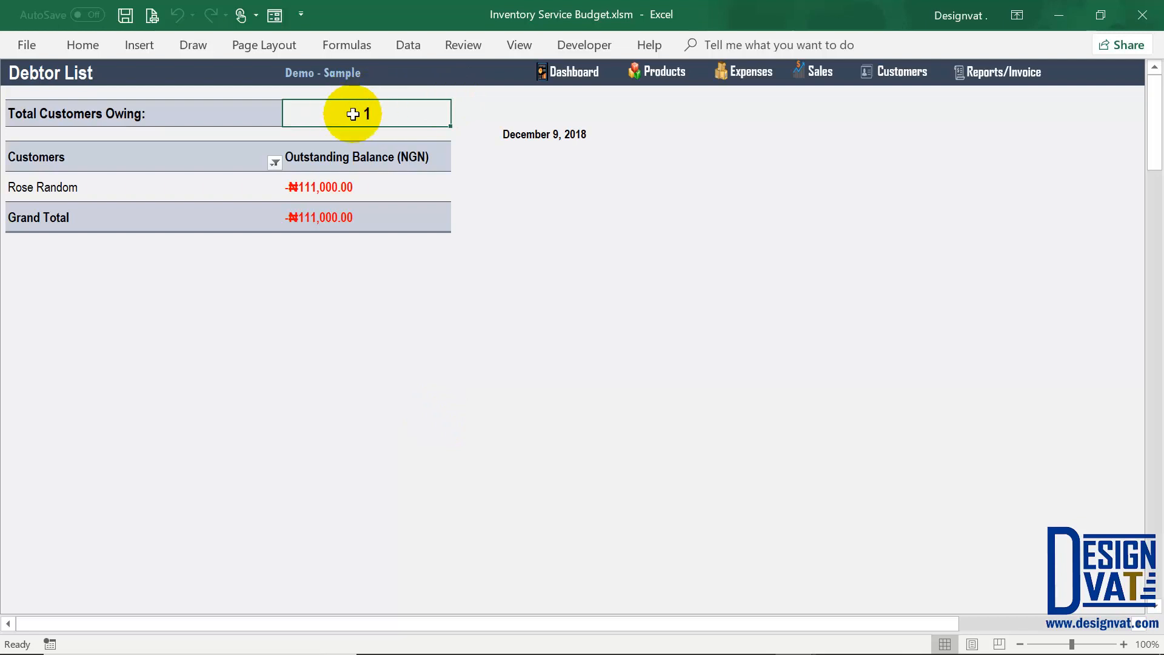
Step: Inspect the debtor's name, ₦111,000.00 balance and one-customer count, then return to the Reports dashboard
{"action": "left_click", "coordinate": [168, 192]}
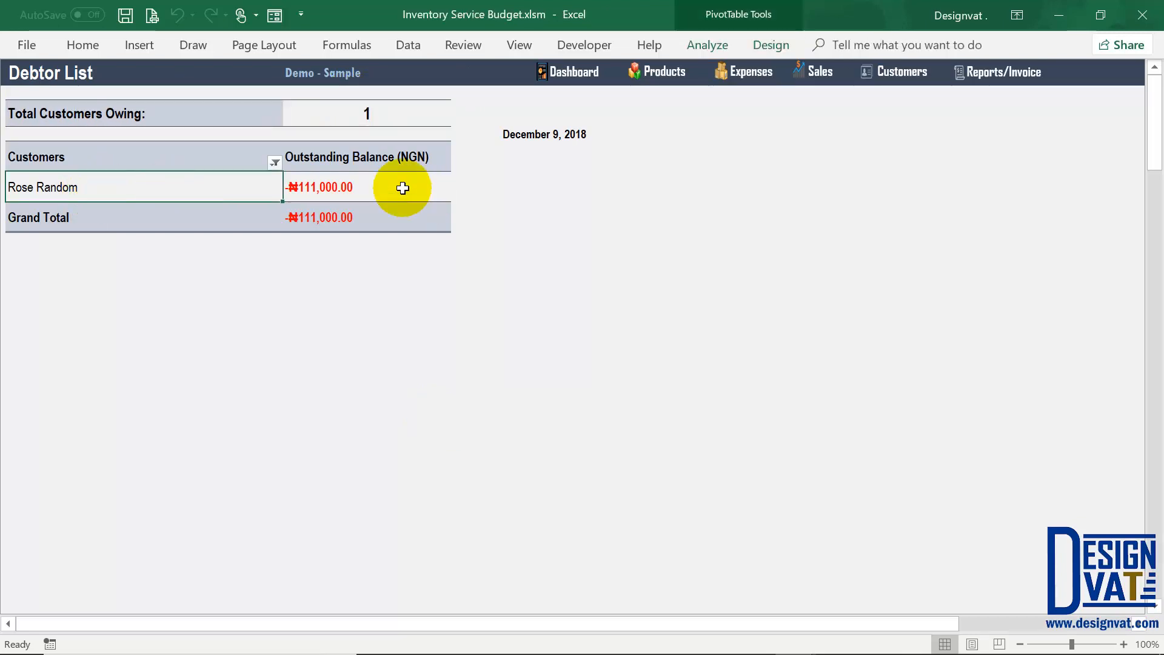
{"action": "left_click", "coordinate": [352, 176]}
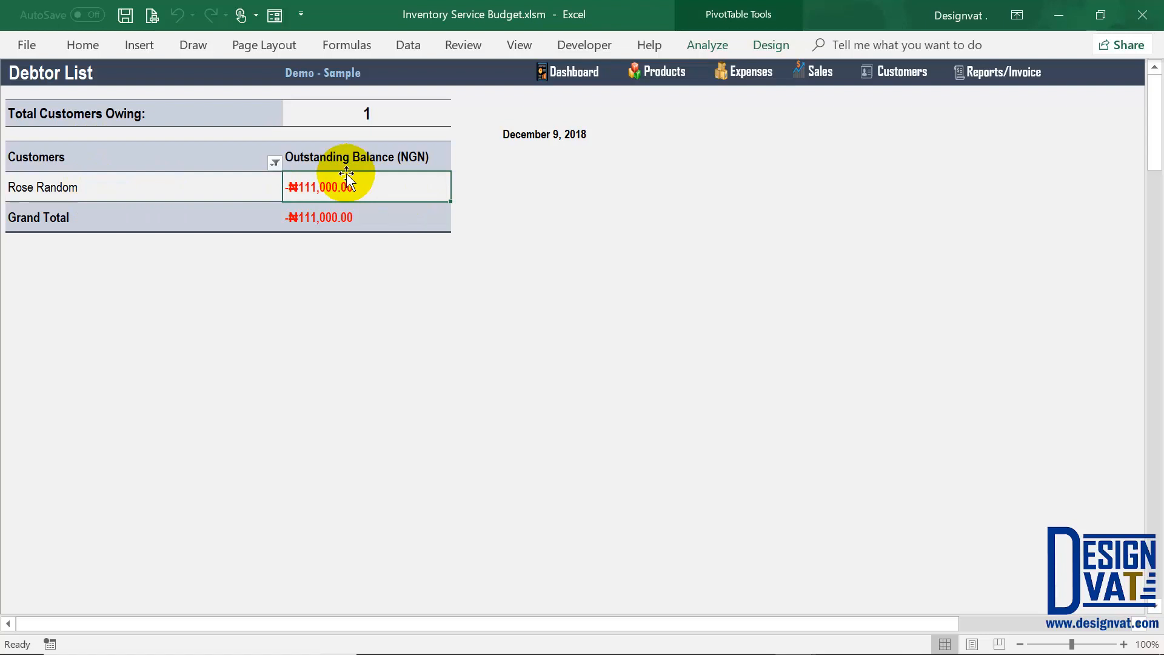
{"action": "left_click", "coordinate": [351, 115]}
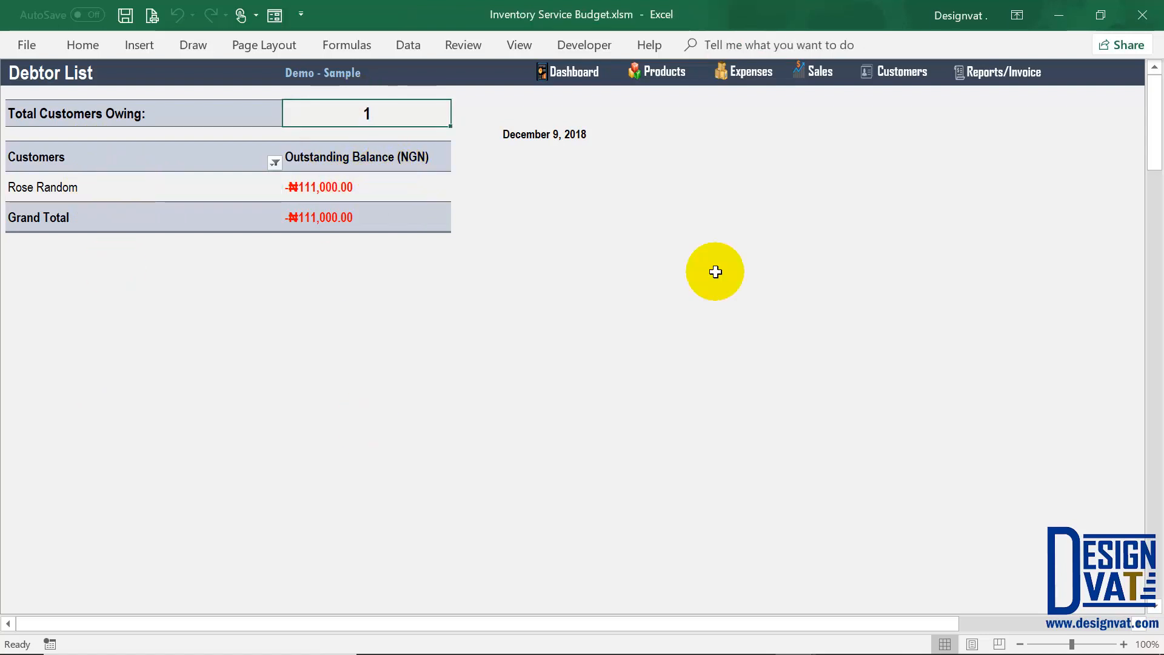
{"action": "left_click", "coordinate": [1004, 72]}
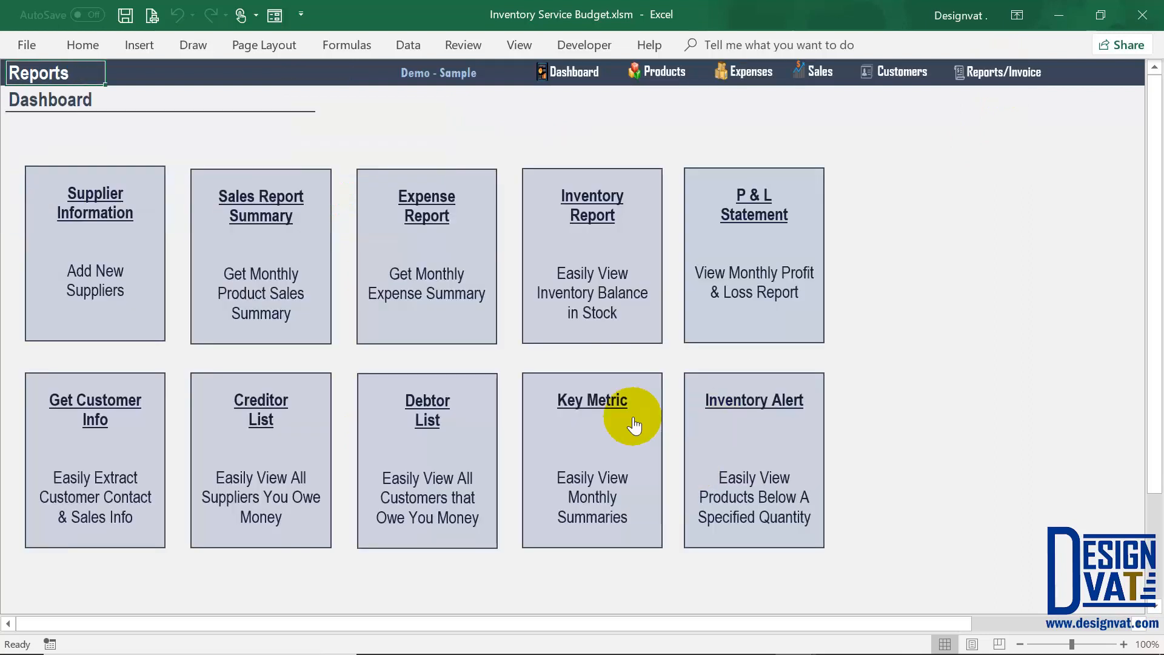
{"action": "left_click", "coordinate": [589, 403]}
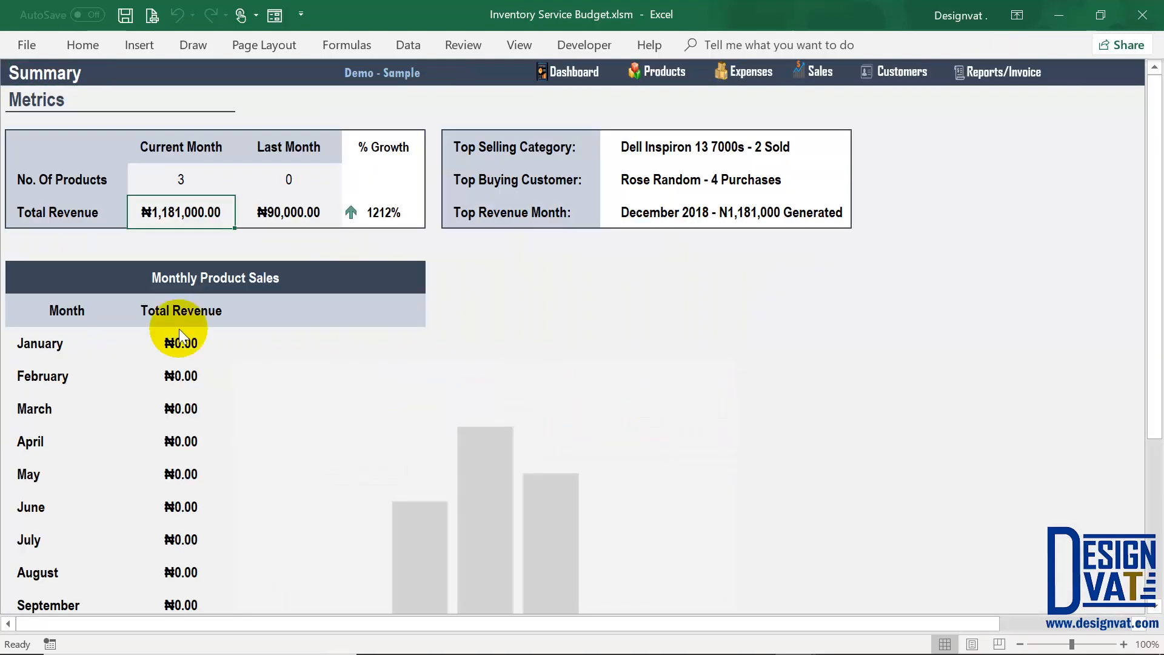
{"action": "left_click", "coordinate": [193, 171]}
{"action": "left_click_drag", "start_coordinate": [189, 146], "coordinate": [189, 171]}
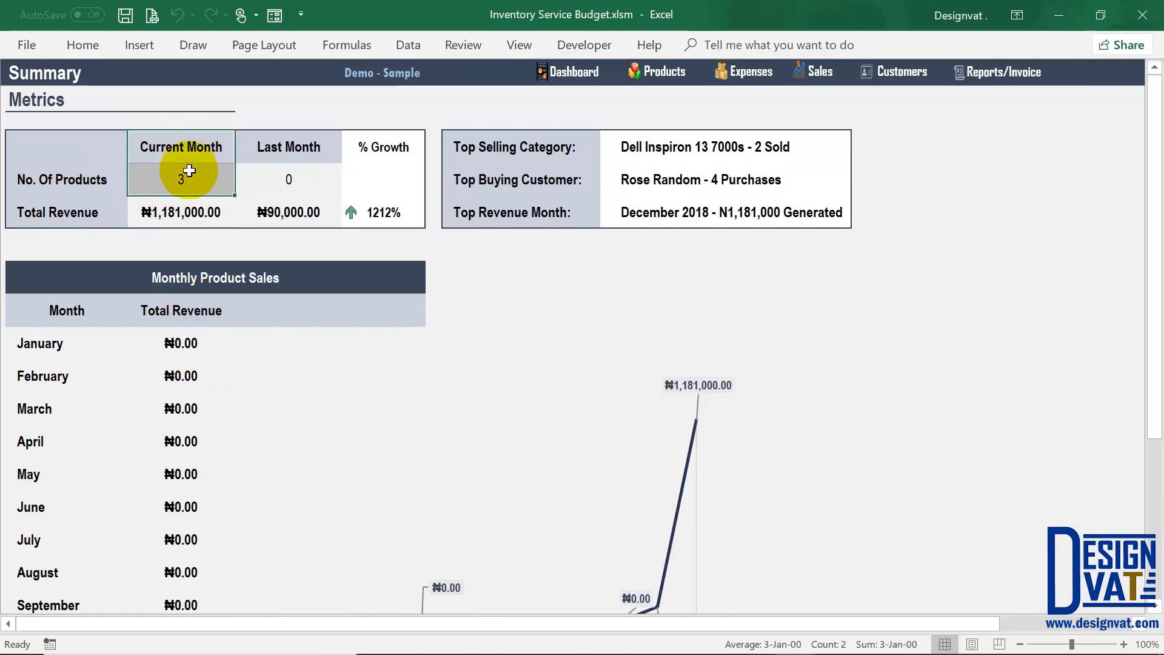
{"action": "left_click", "coordinate": [156, 147]}
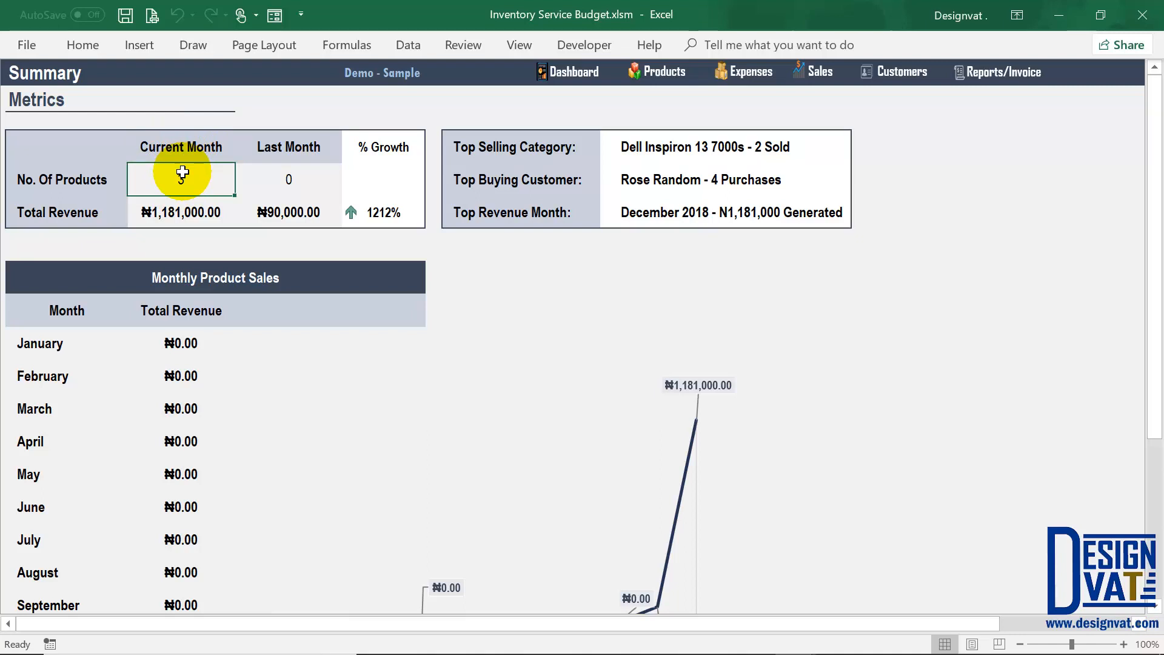
{"action": "left_click", "coordinate": [176, 145]}
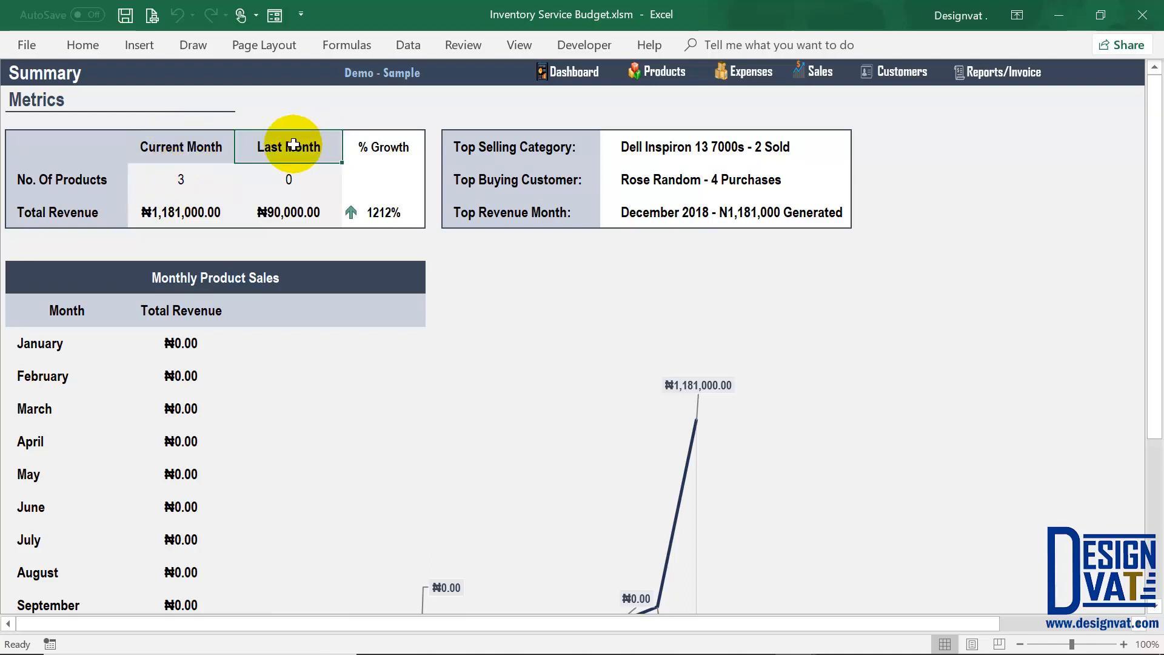
{"action": "left_click", "coordinate": [218, 177]}
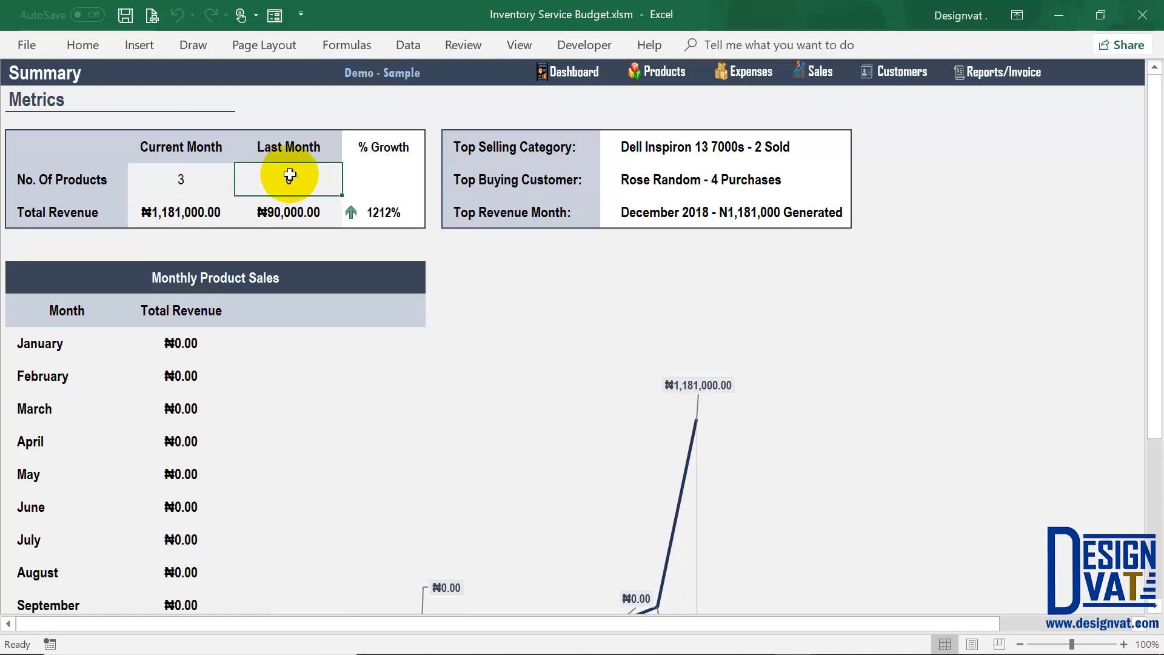
{"action": "left_click", "coordinate": [176, 200]}
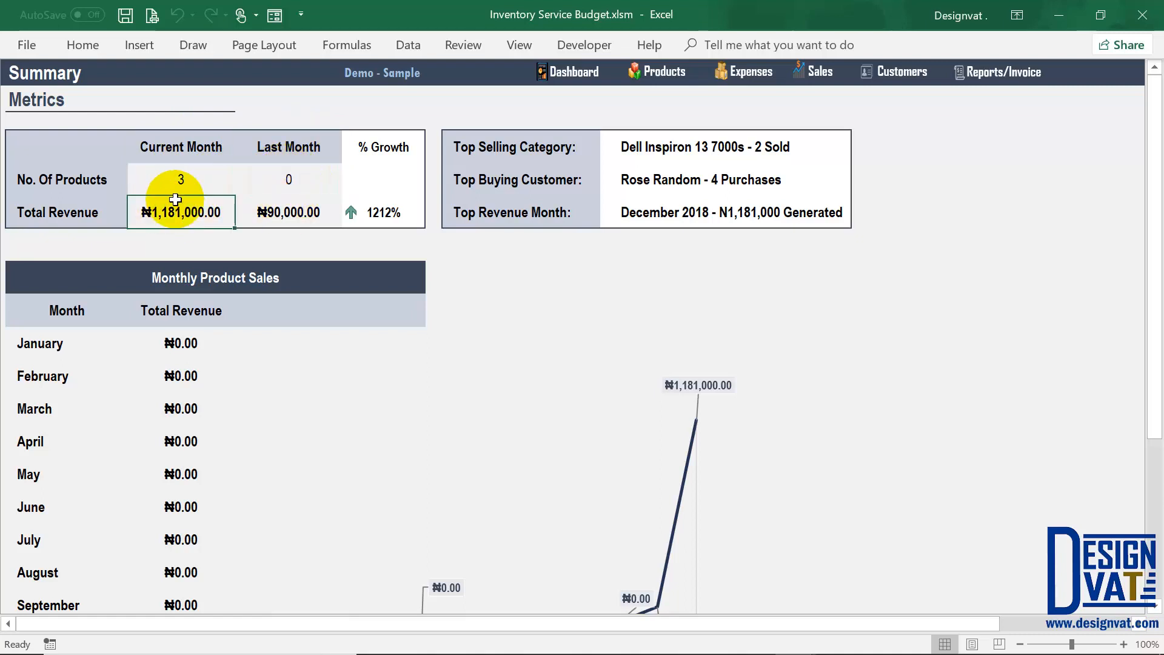
{"action": "left_click", "coordinate": [282, 210]}
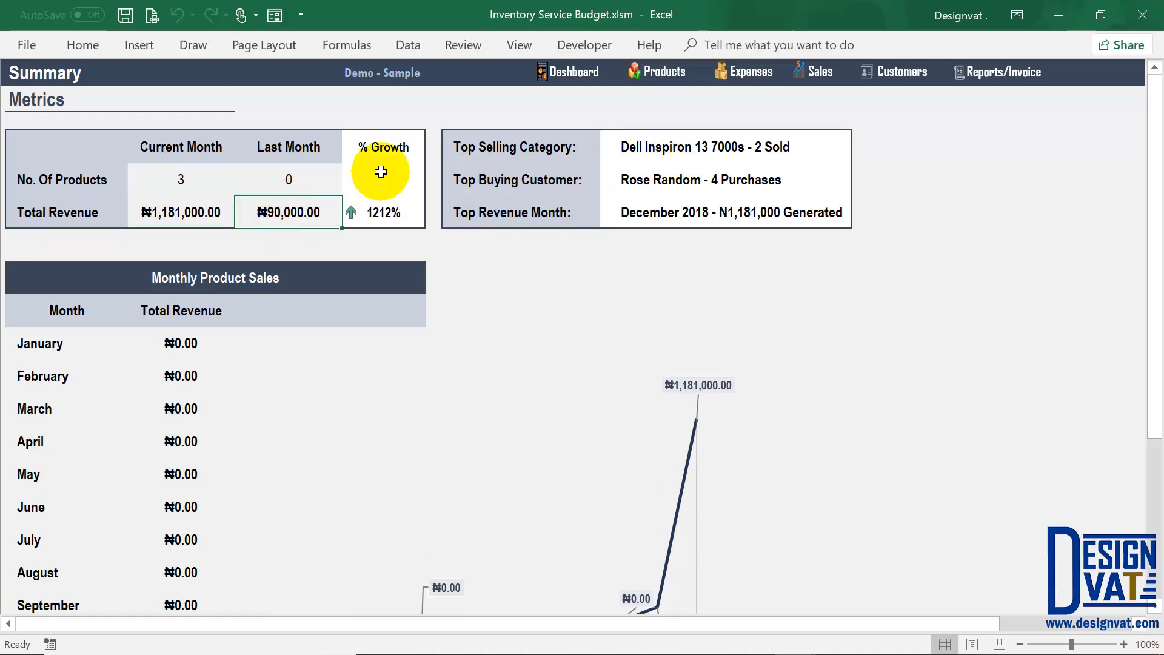
{"action": "left_click", "coordinate": [385, 212]}
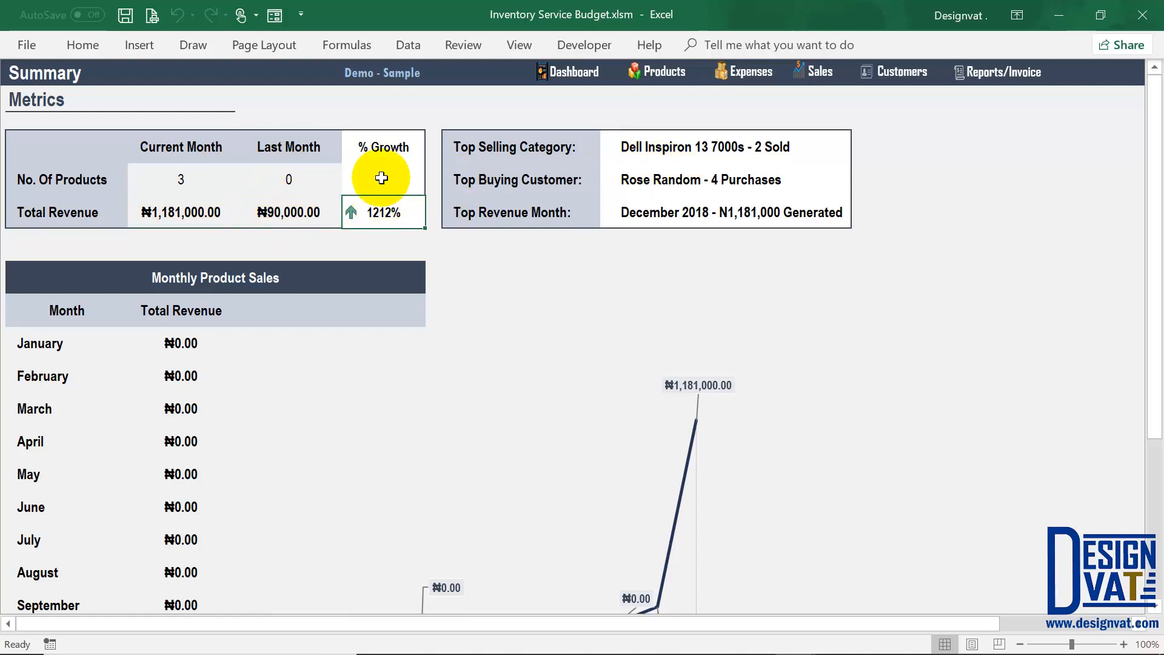
{"action": "left_click", "coordinate": [647, 149]}
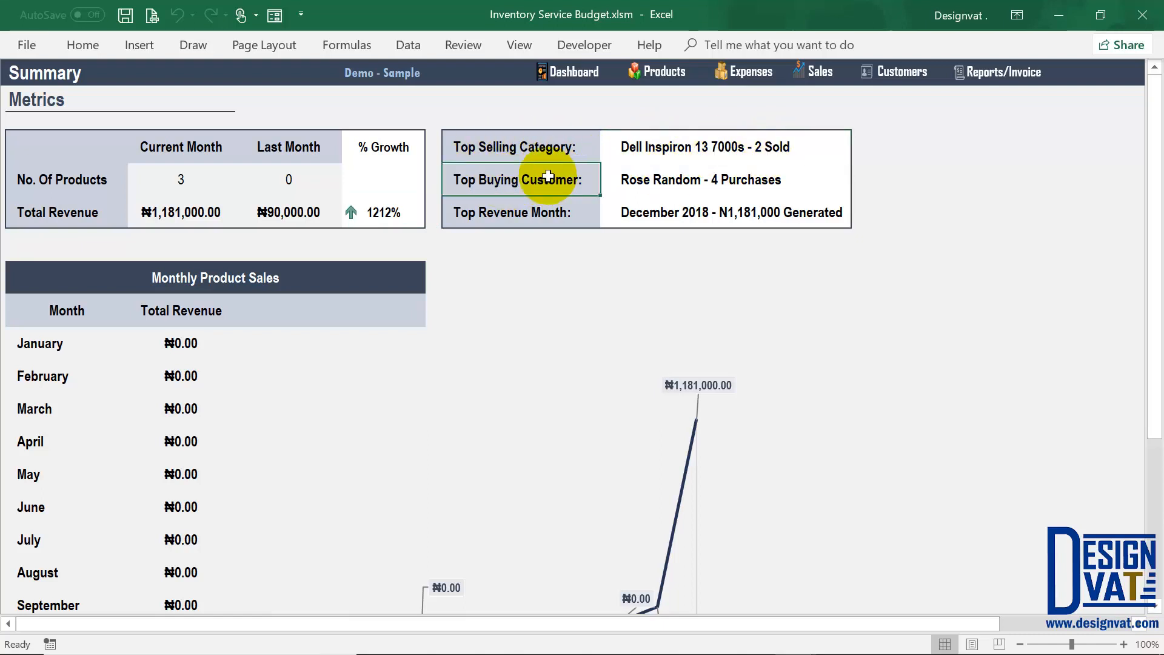
{"action": "left_click", "coordinate": [674, 178]}
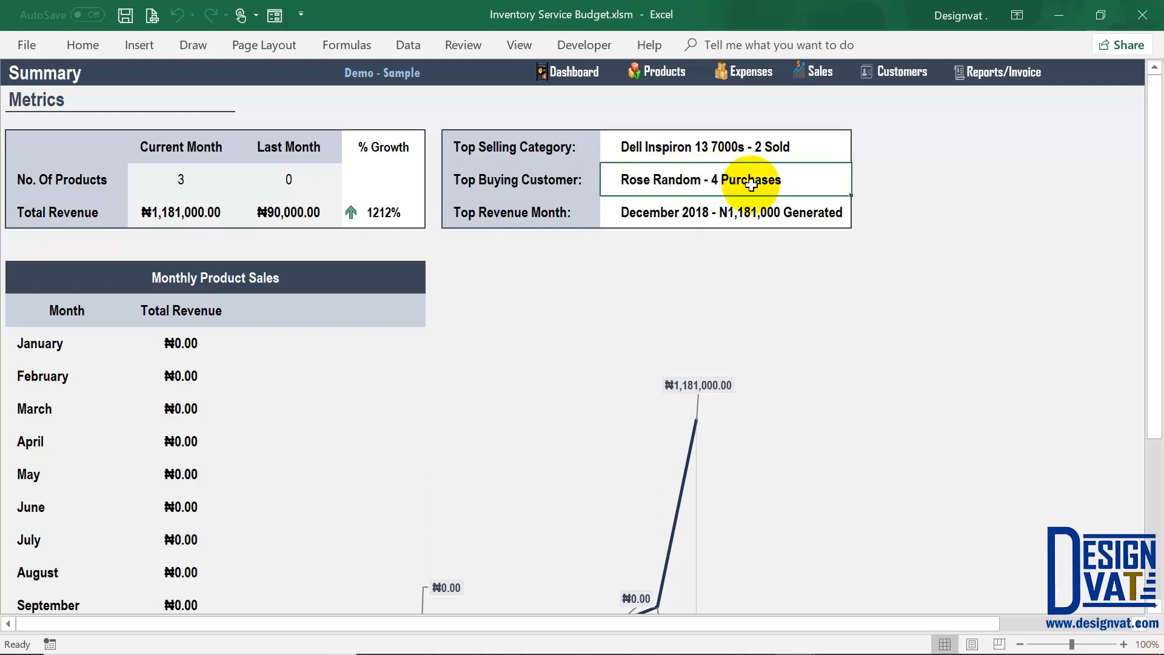
{"action": "left_click", "coordinate": [518, 212]}
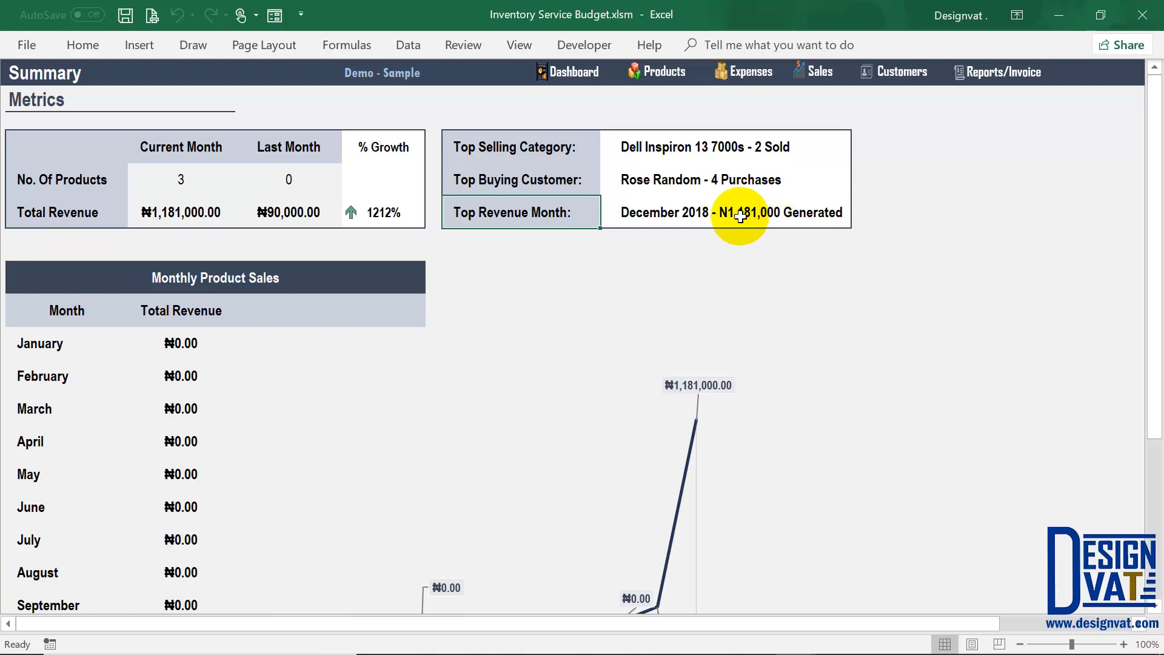
{"action": "left_click_drag", "start_coordinate": [640, 150], "coordinate": [642, 202]}
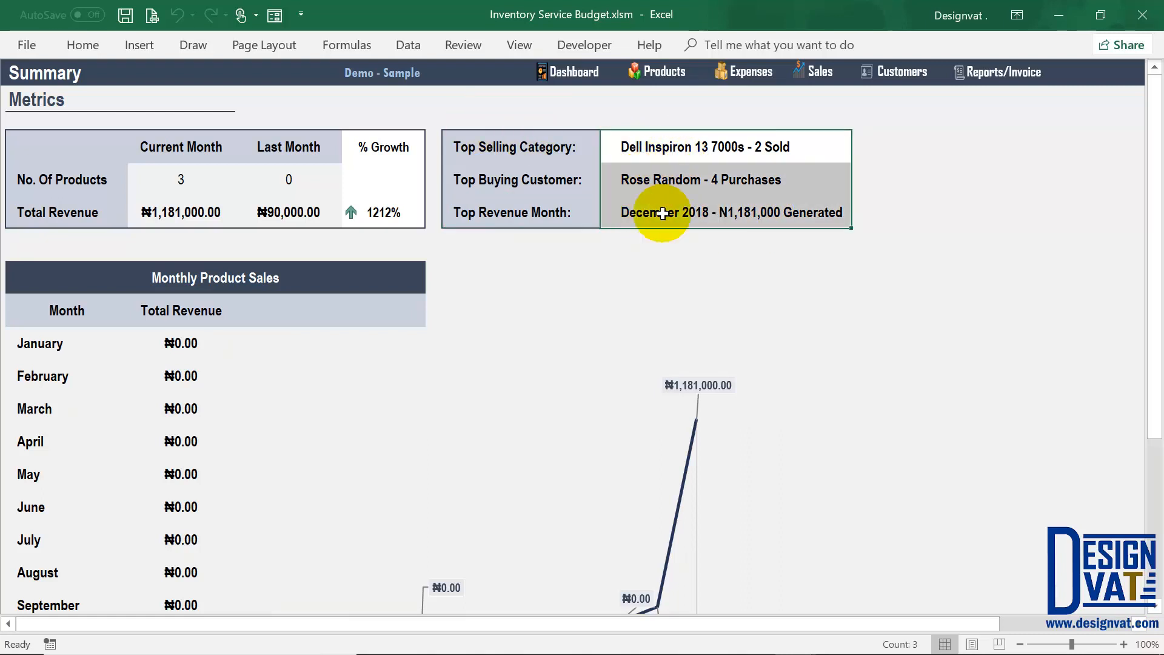
{"action": "left_click", "coordinate": [674, 148]}
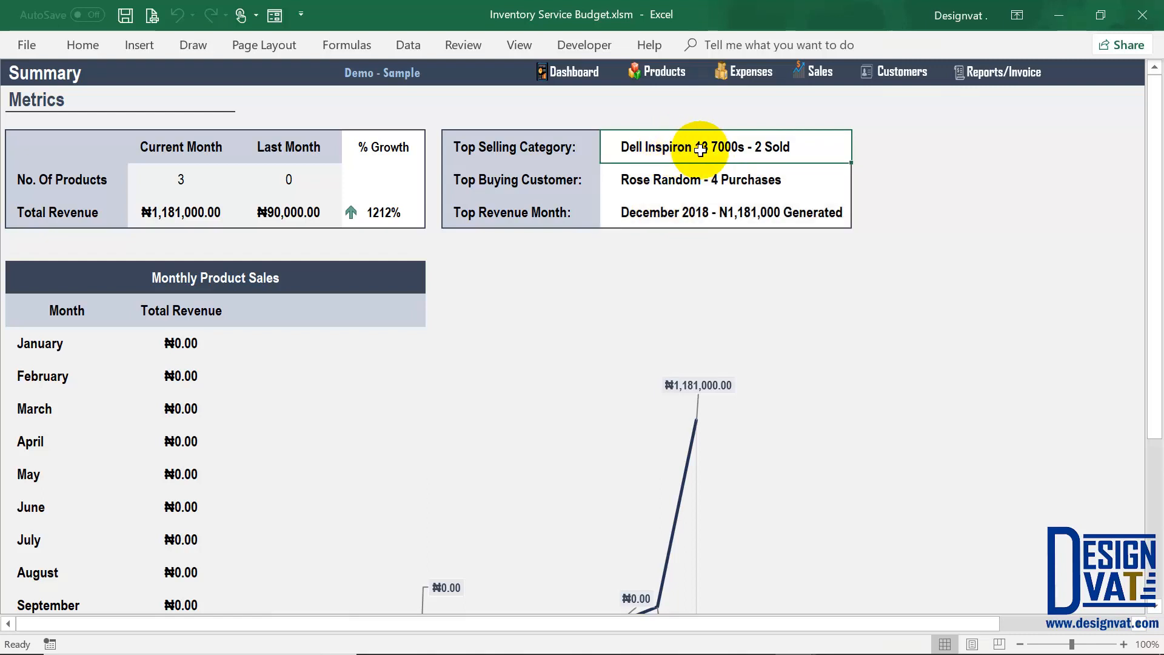
{"action": "left_click", "coordinate": [667, 183]}
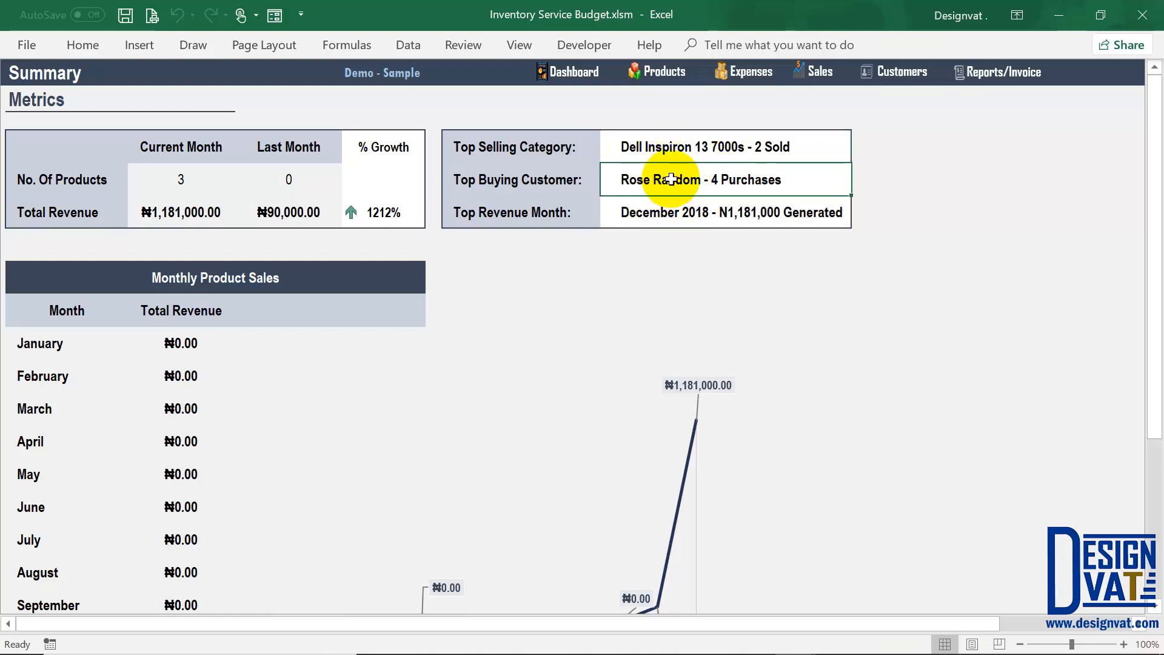
{"action": "left_click", "coordinate": [682, 218]}
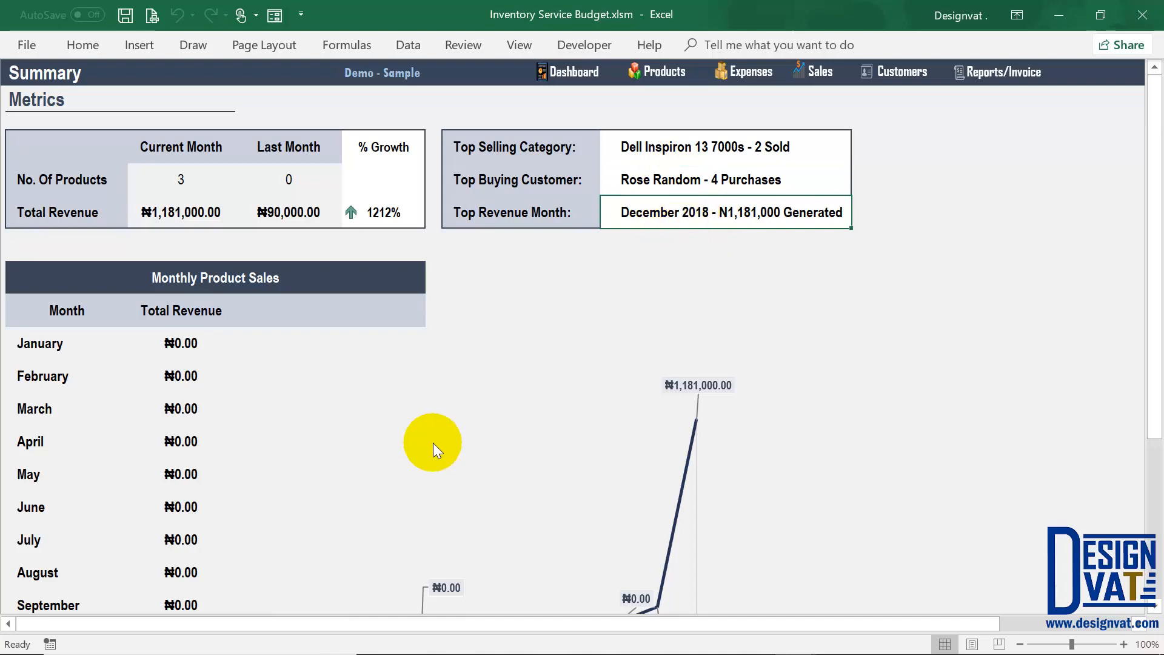
{"action": "scroll", "coordinate": [428, 372], "scroll_direction": "down", "scroll_amount": 3}
Step: Select the November ₦90,000.00 and December ₦1,181,000.00 monthly sales figures, then return to Reports
{"action": "scroll", "coordinate": [620, 486], "scroll_direction": "up", "scroll_amount": 1}
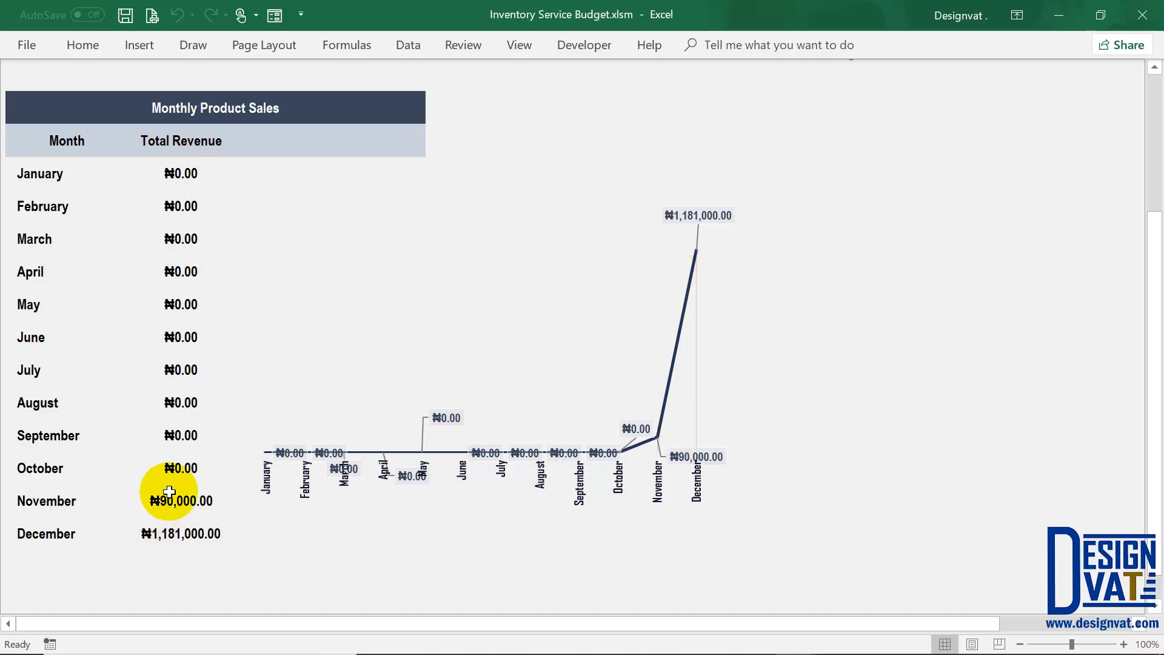
{"action": "left_click_drag", "start_coordinate": [170, 491], "coordinate": [162, 532]}
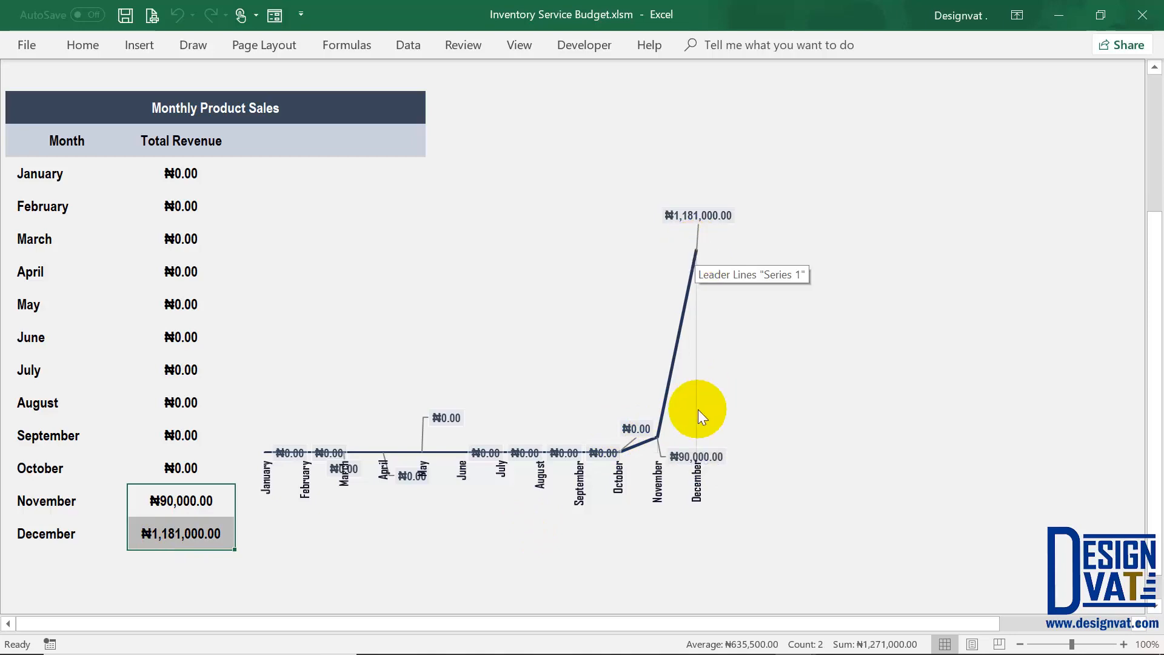
{"action": "scroll", "coordinate": [697, 412], "scroll_direction": "up", "scroll_amount": 2}
{"action": "left_click", "coordinate": [1000, 71]}
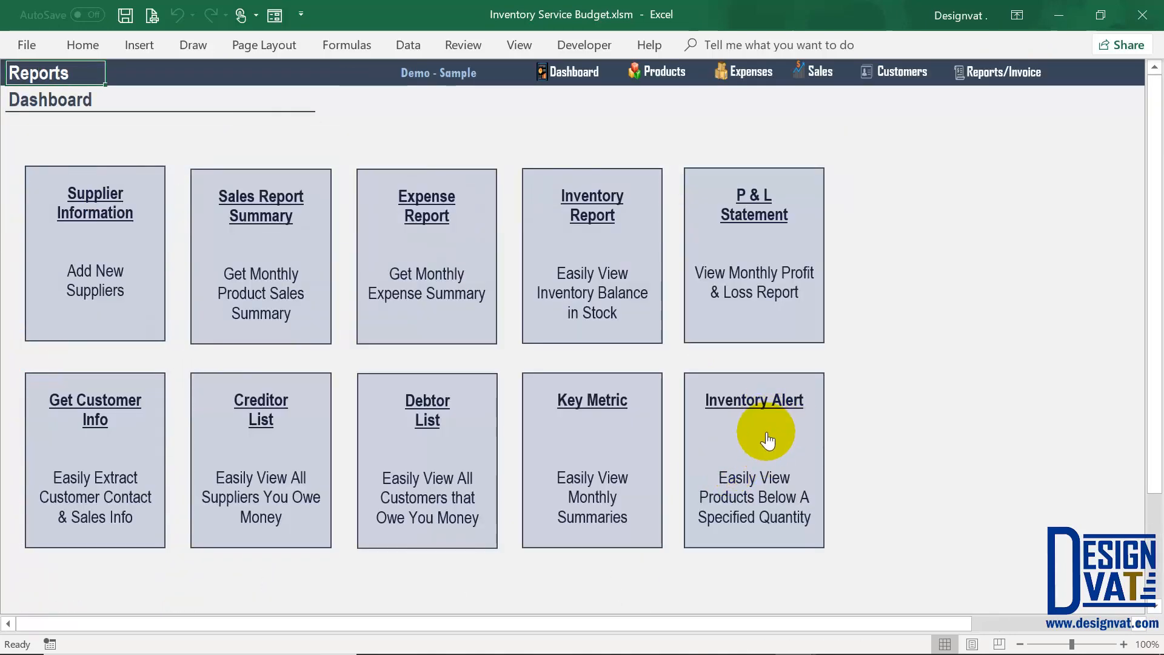
Step: Open Inventory Alert, change the quantity threshold from 100 to 10, refresh, and check balances 8 and 4
{"action": "left_click", "coordinate": [761, 460]}
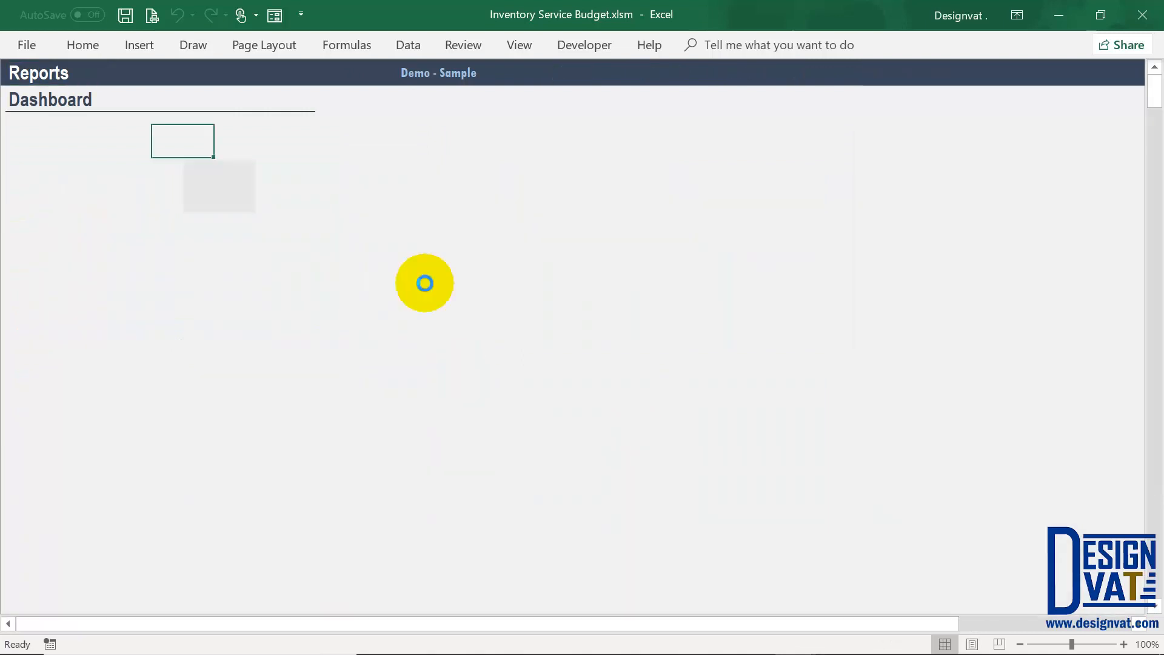
{"action": "double_click", "coordinate": [198, 144]}
{"action": "left_click_drag", "start_coordinate": [194, 142], "coordinate": [159, 135]}
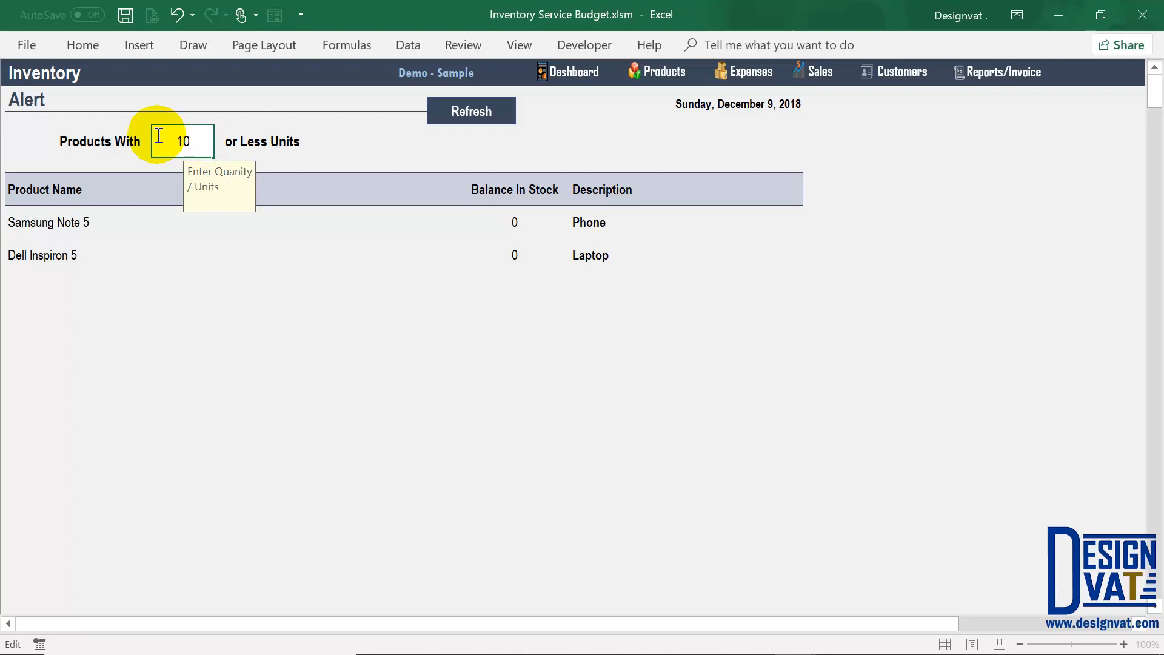
{"action": "left_click", "coordinate": [477, 119]}
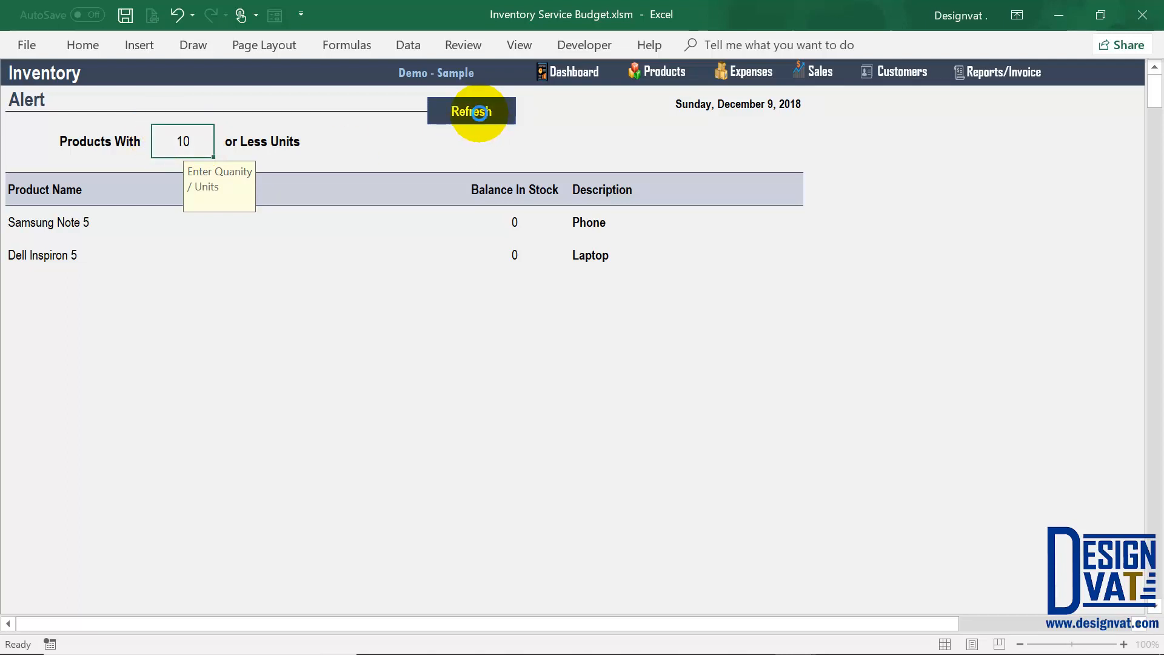
{"action": "left_click", "coordinate": [185, 153]}
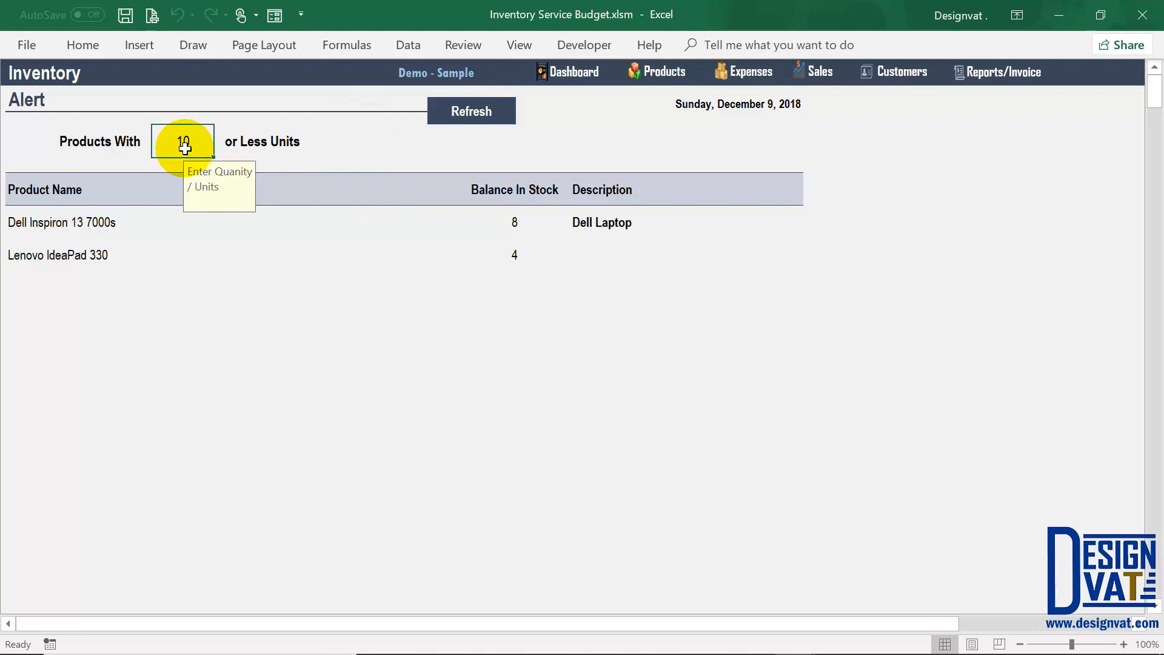
{"action": "left_click_drag", "start_coordinate": [511, 223], "coordinate": [503, 258]}
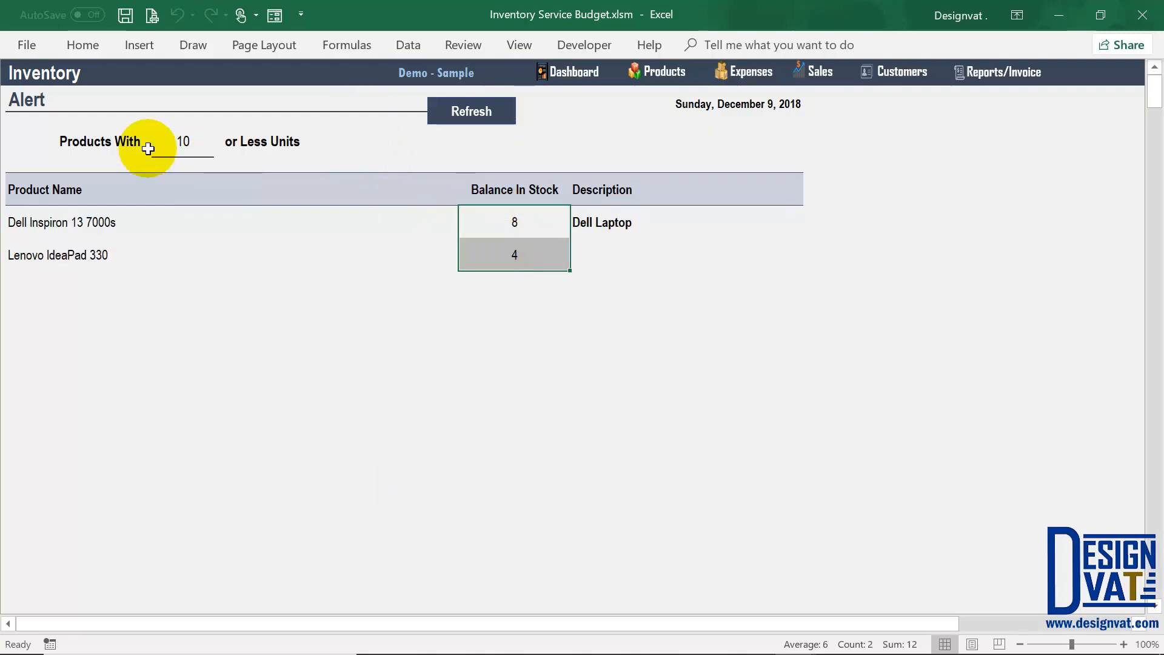
Step: Lower the threshold to 5 and refresh, leaving only the stock balance of 4
{"action": "double_click", "coordinate": [194, 142]}
{"action": "left_click_drag", "start_coordinate": [198, 141], "coordinate": [158, 123]}
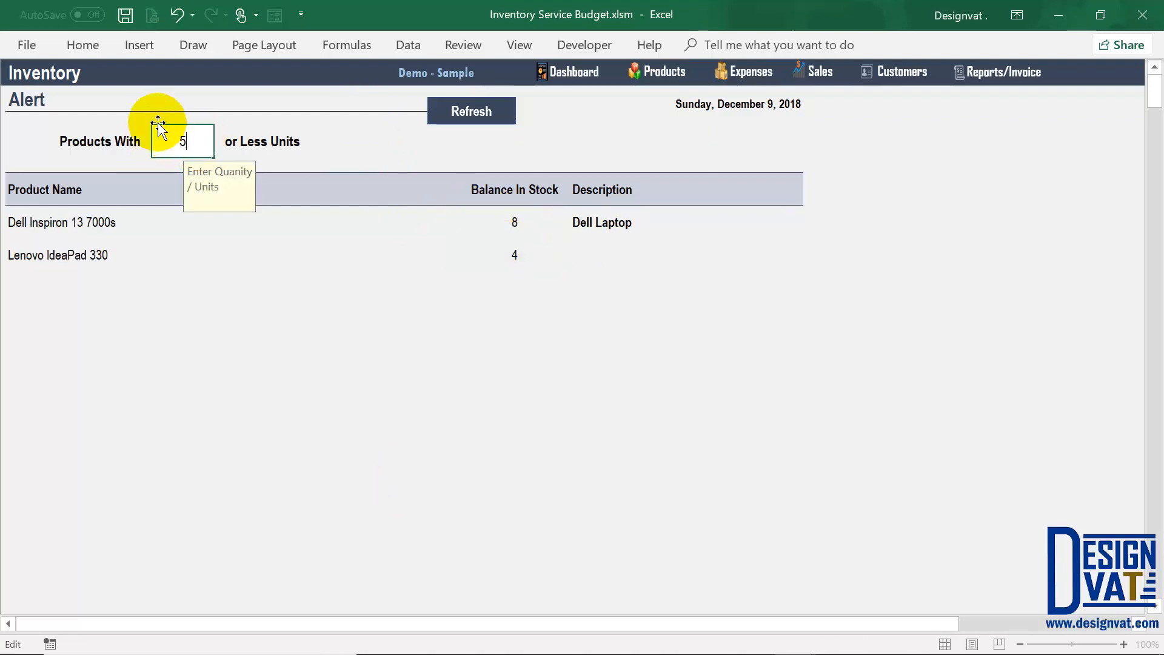
{"action": "type", "text": "5"}
{"action": "key", "text": "Return"}
{"action": "left_click", "coordinate": [448, 117]}
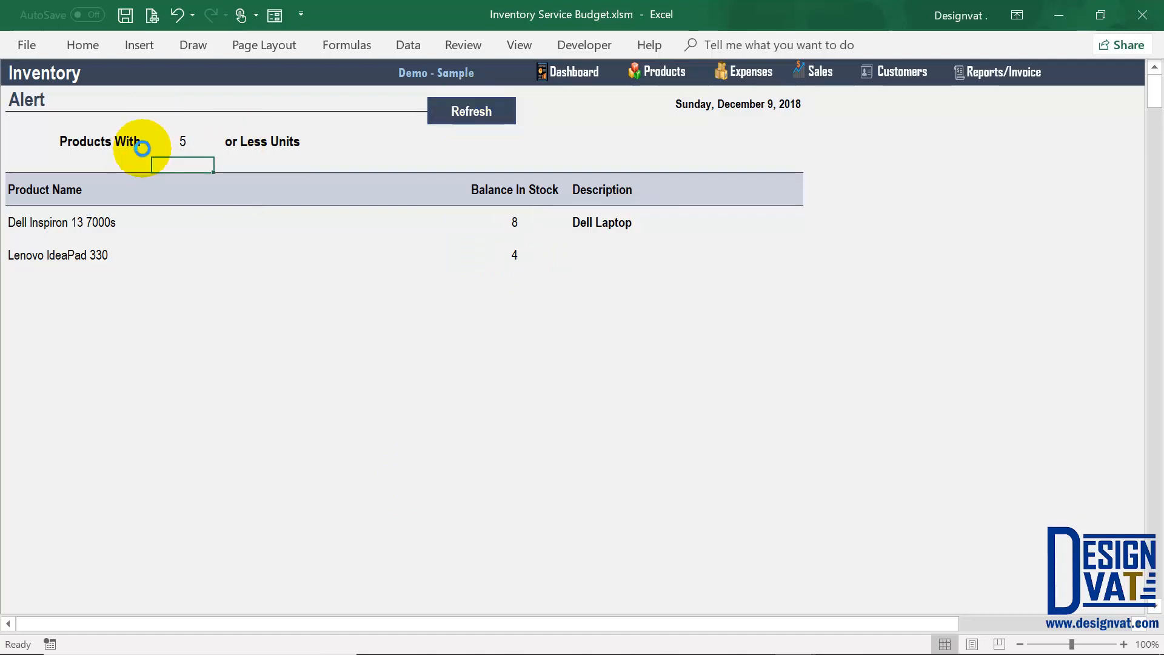
{"action": "left_click", "coordinate": [537, 229]}
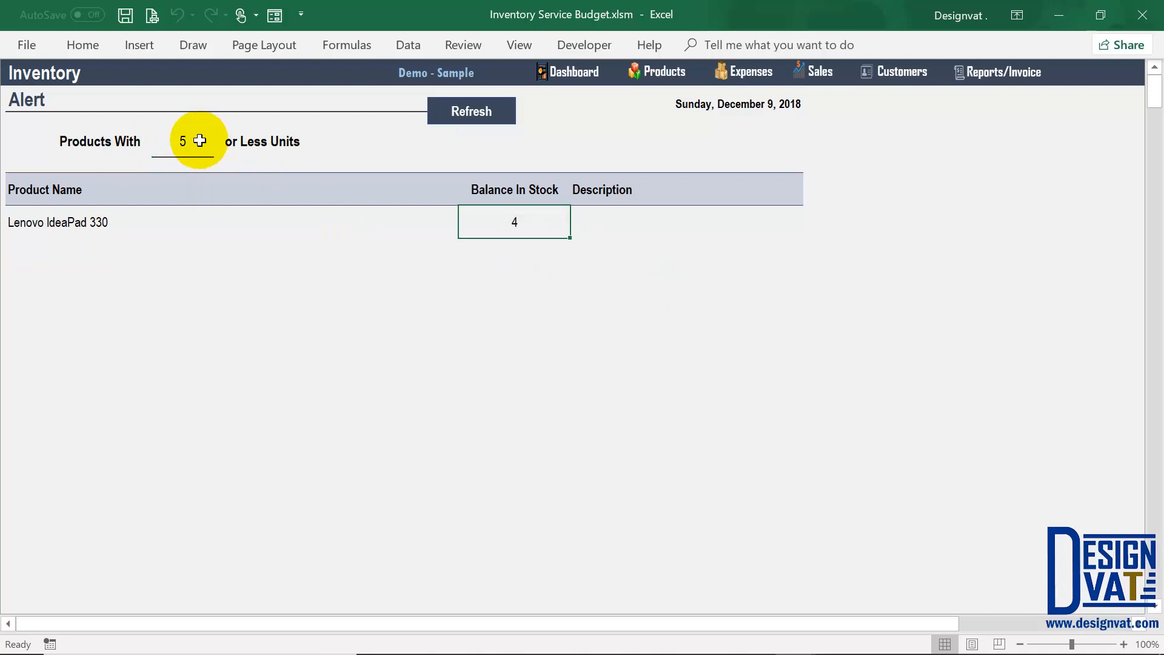
Step: Change the threshold to 3 and refresh the alert list twice
{"action": "left_click", "coordinate": [200, 141]}
{"action": "double_click", "coordinate": [201, 141]}
{"action": "left_click_drag", "start_coordinate": [201, 140], "coordinate": [151, 117]}
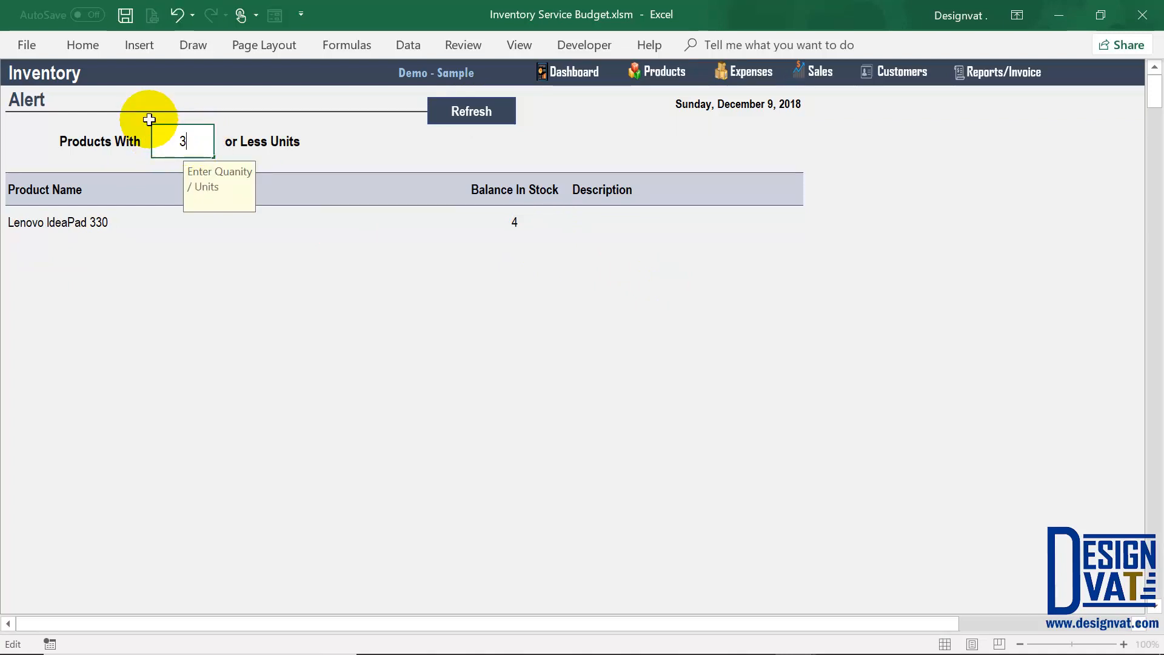
{"action": "key", "text": "Return"}
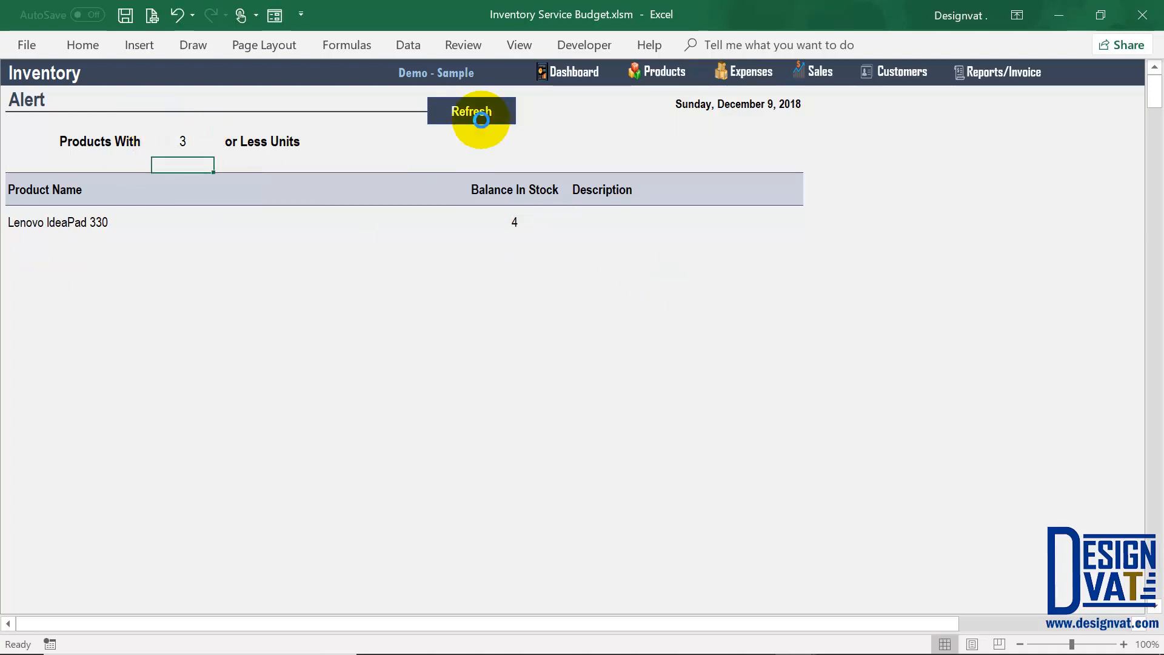
{"action": "left_click", "coordinate": [480, 119]}
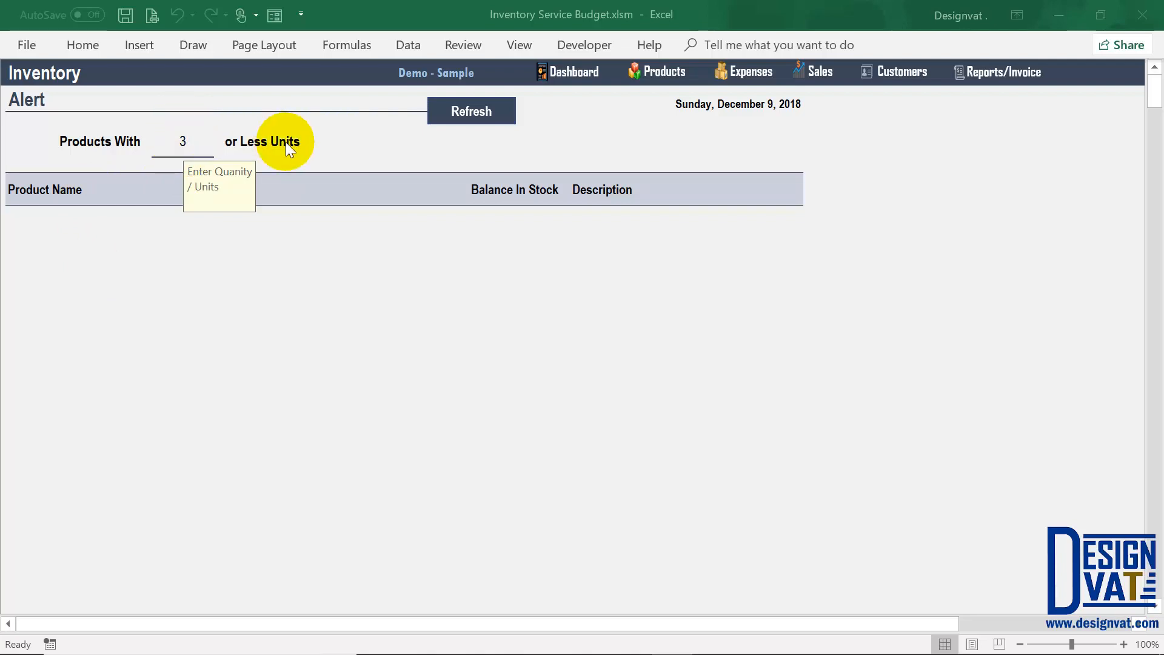
{"action": "left_click", "coordinate": [478, 116]}
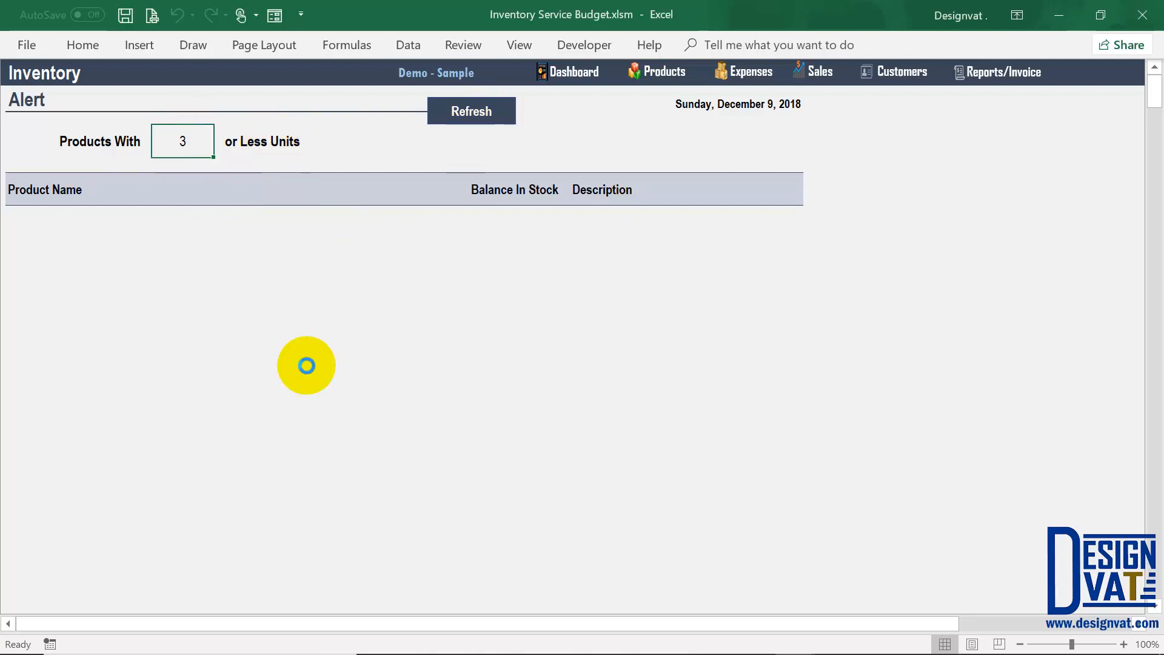
Step: Restore the 10-unit threshold, select Dell Inspiron 13 7000s and Lenovo IdeaPad 330, and return home
{"action": "double_click", "coordinate": [199, 143]}
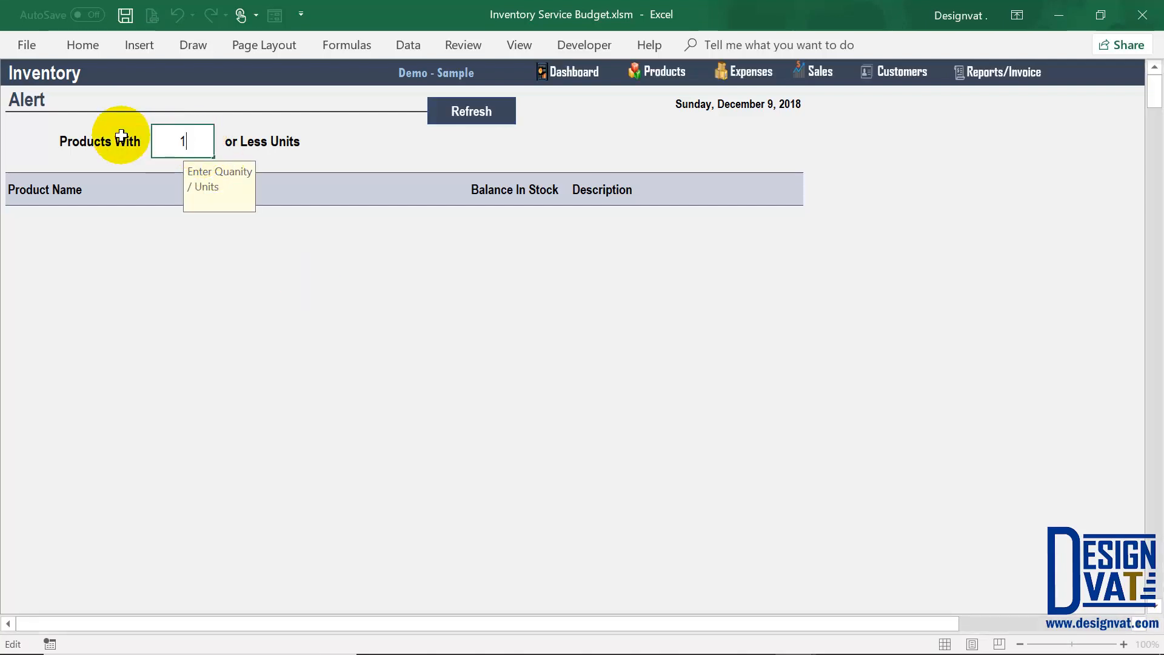
{"action": "key", "text": "Return"}
{"action": "left_click", "coordinate": [189, 141]}
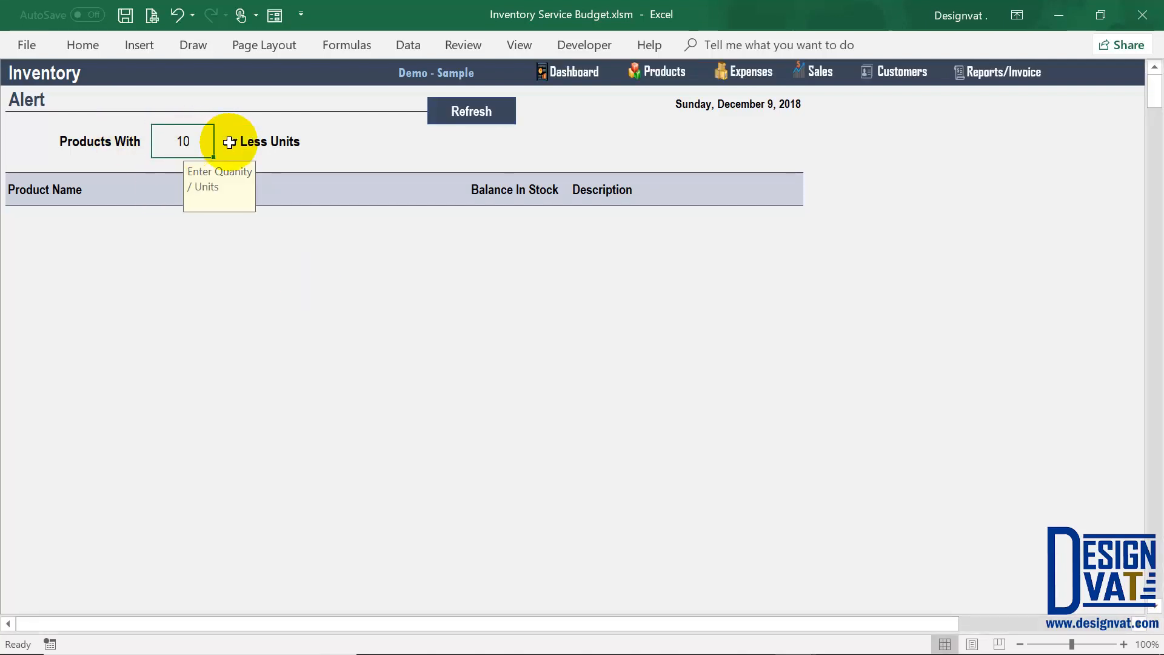
{"action": "left_click", "coordinate": [494, 106]}
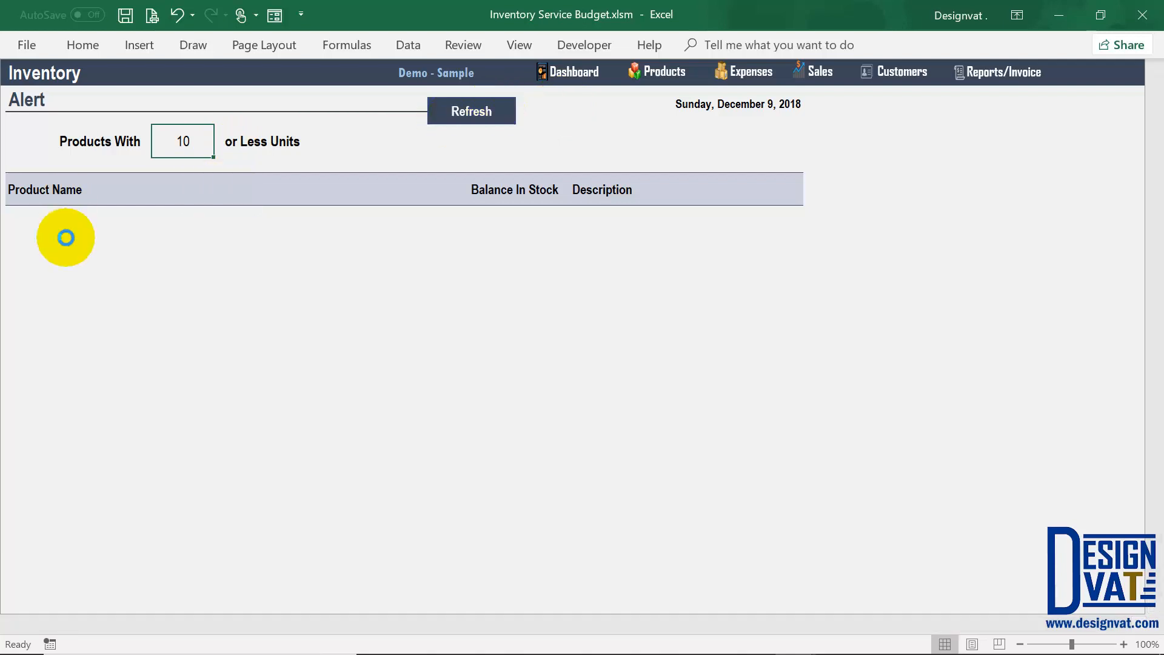
{"action": "left_click_drag", "start_coordinate": [47, 222], "coordinate": [66, 258]}
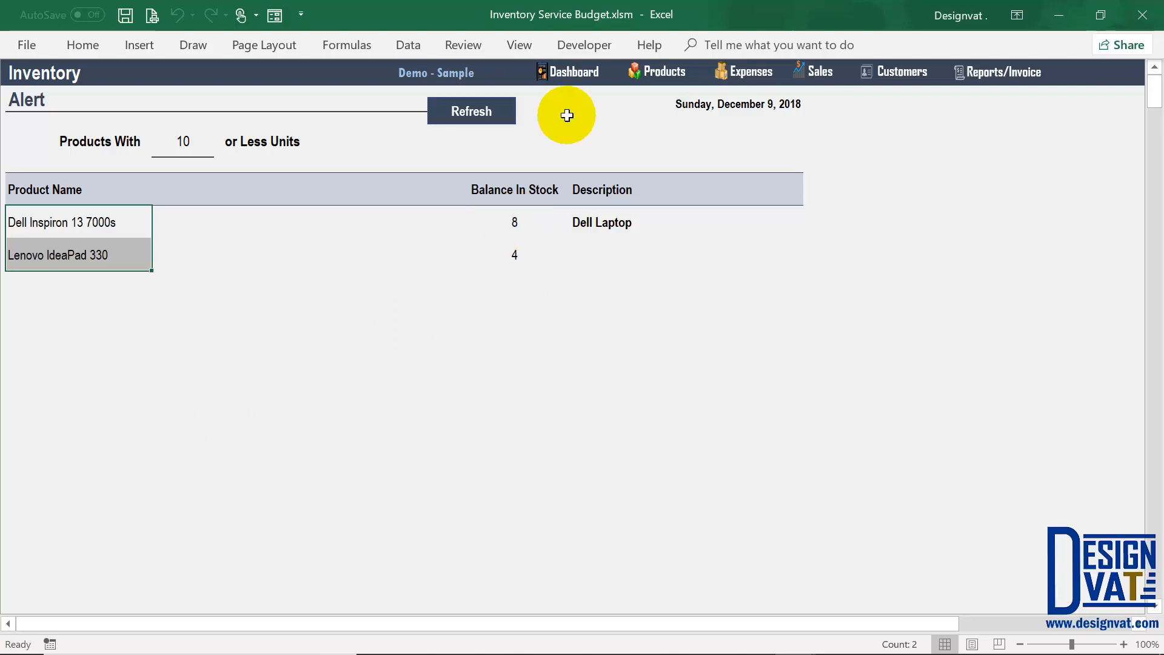
{"action": "left_click", "coordinate": [563, 72]}
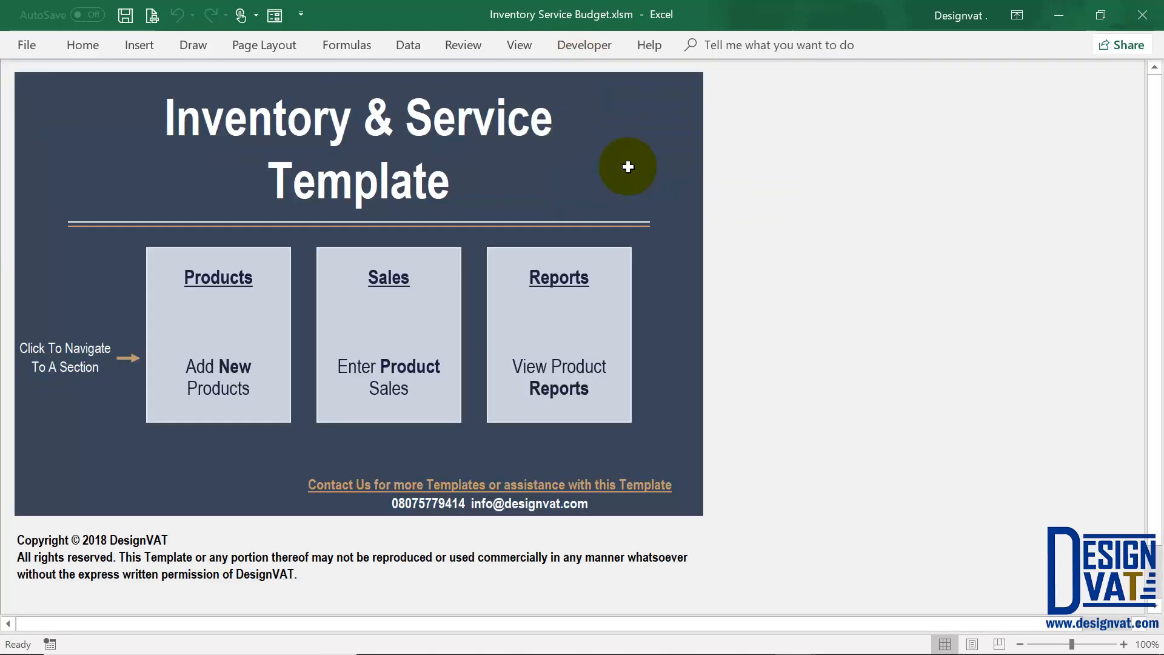